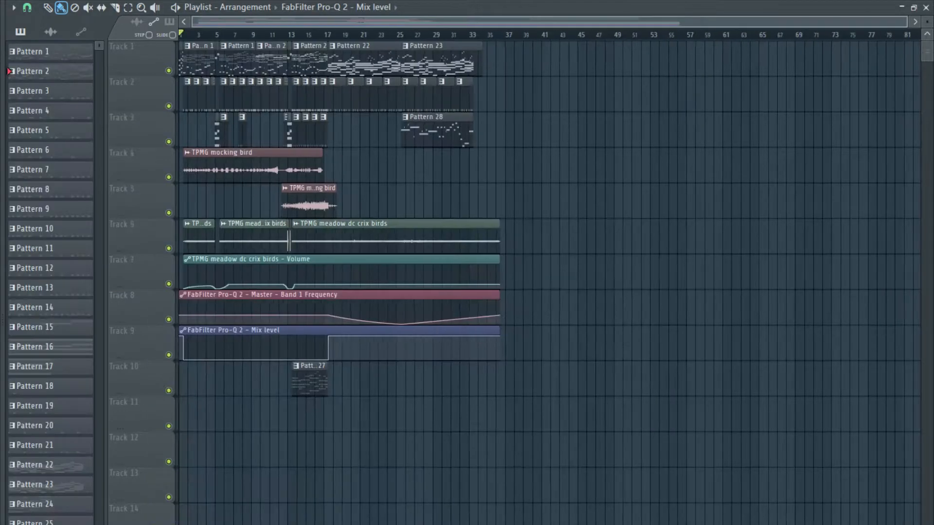
# Play the arrangement and review its clips, then inspect the 3x Osc #2 track in the mixer.
pyautogui.scroll(5, 180, 71)
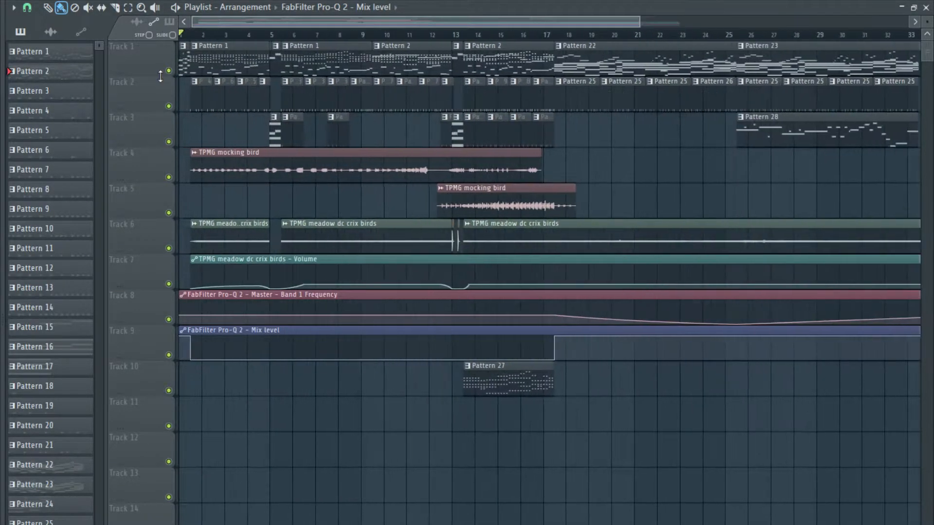
pyautogui.scroll(-6, 180, 71)
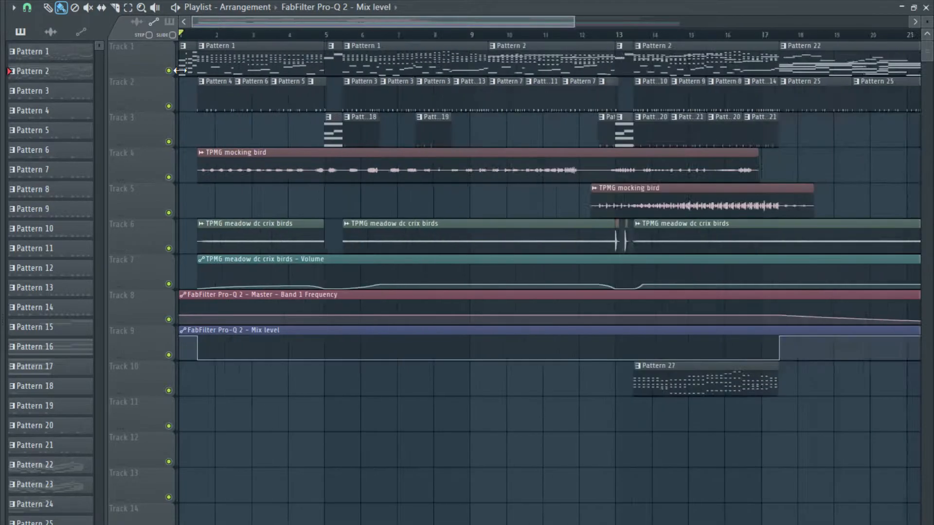
pyautogui.scroll(-3, 178, 86)
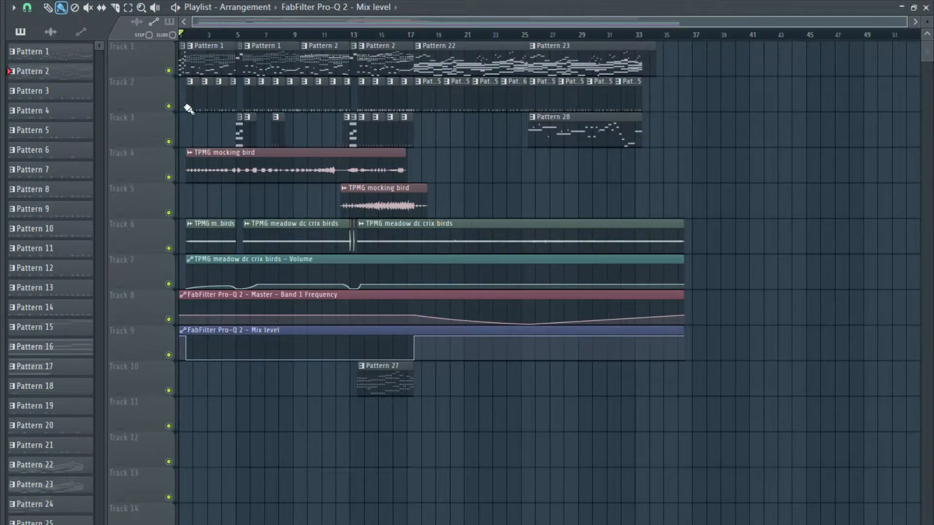
pyautogui.scroll(2, 170, 268)
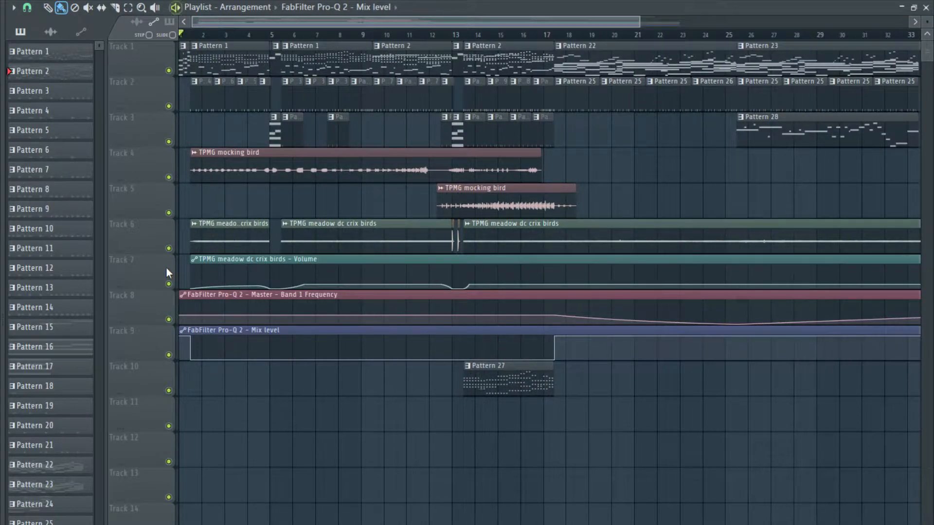
pyautogui.press('space')
pyautogui.scroll(-2, 165, 266)
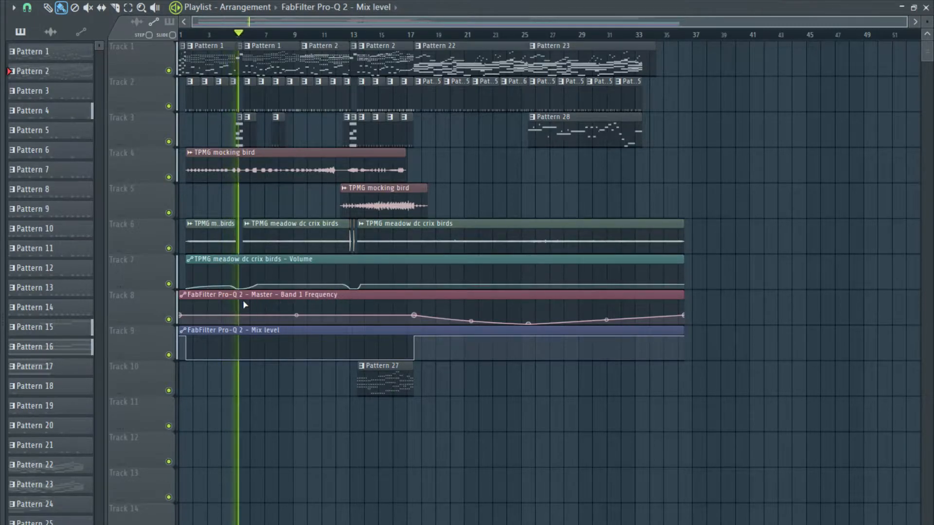
pyautogui.scroll(2, 232, 300)
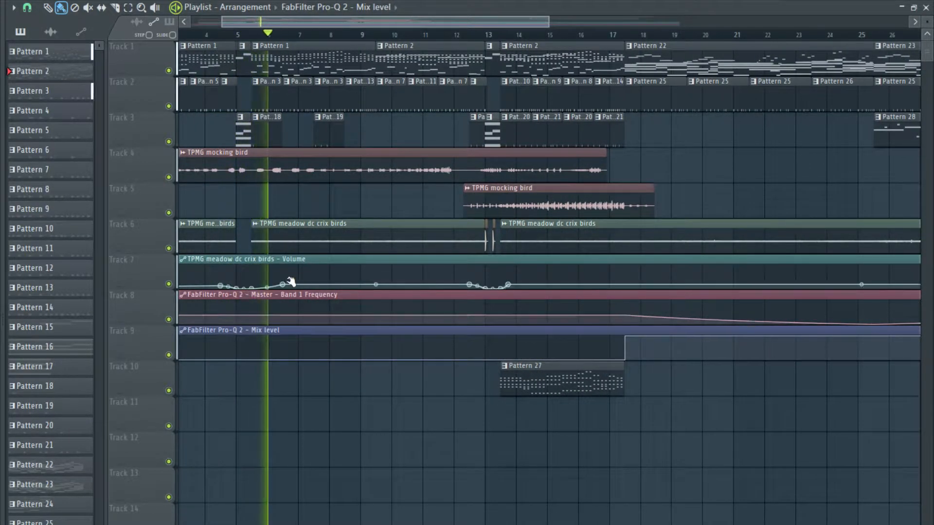
pyautogui.scroll(-2, 358, 271)
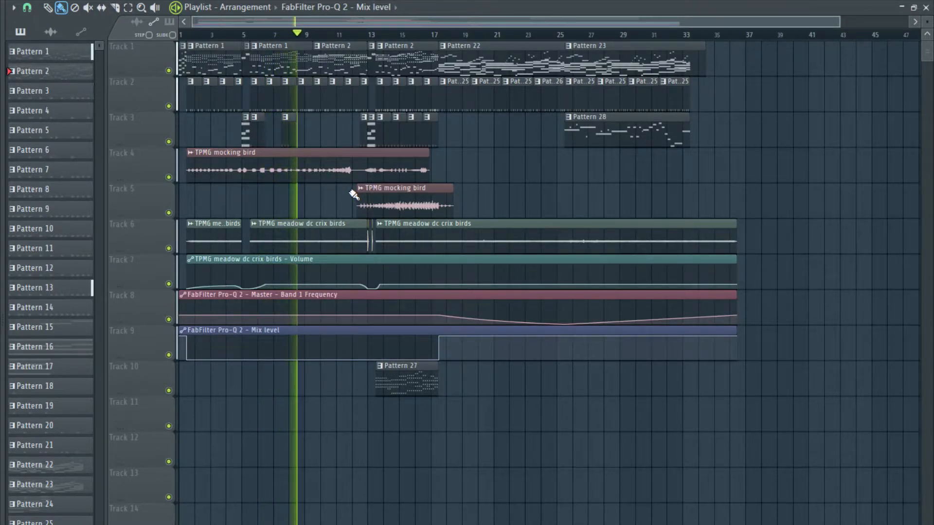
pyautogui.scroll(2, 353, 195)
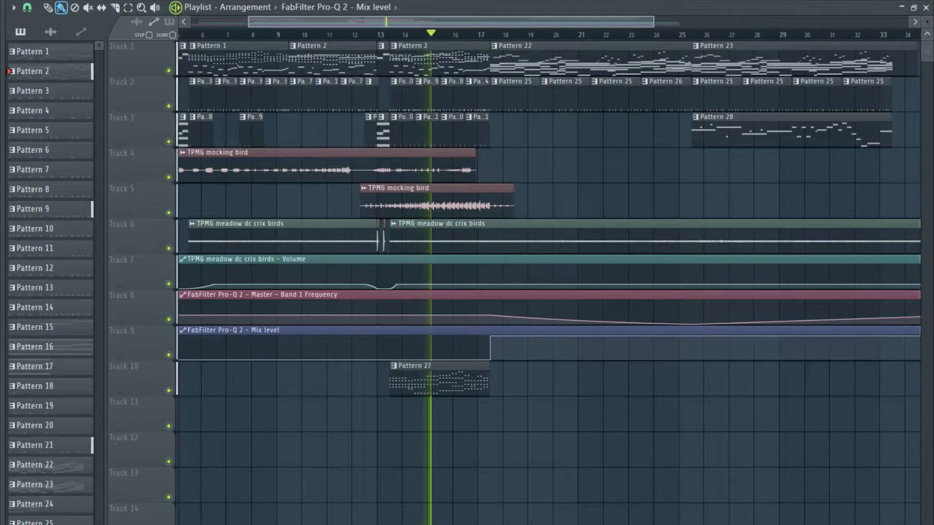
pyautogui.press('F9')
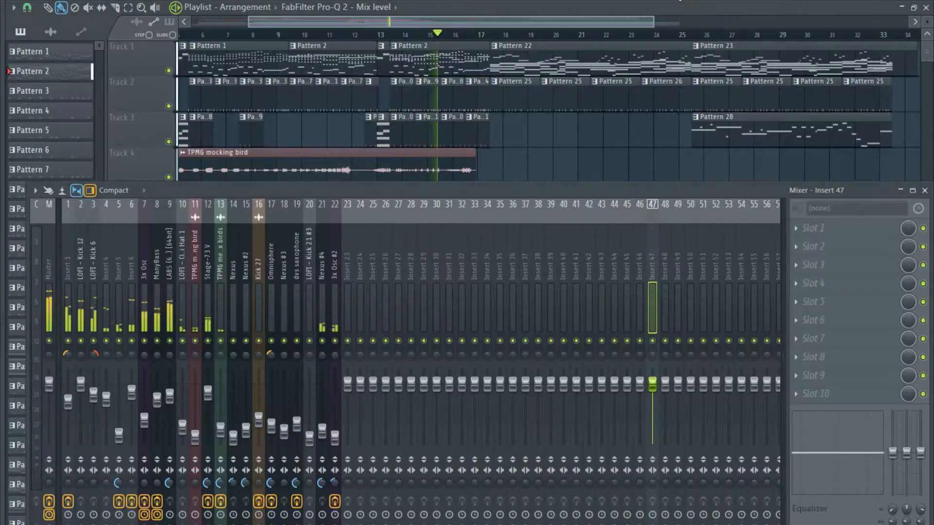
pyautogui.click(335, 438)
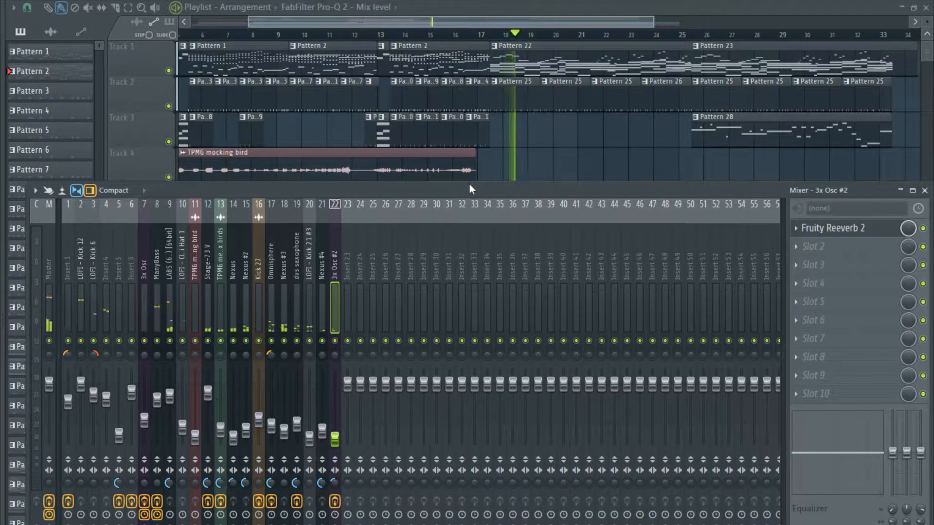
# Open Pattern 23 from the arrangement and bring up its Nexus #3 notes in the piano roll.
pyautogui.moveTo(571, 20); pyautogui.dragTo(624, 26)
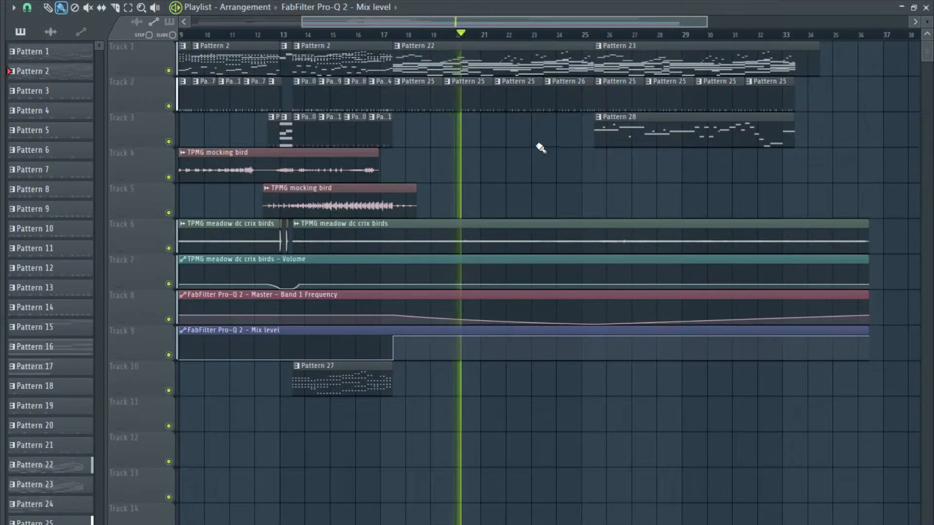
pyautogui.scroll(-2, 539, 149)
pyautogui.scroll(1, 539, 149)
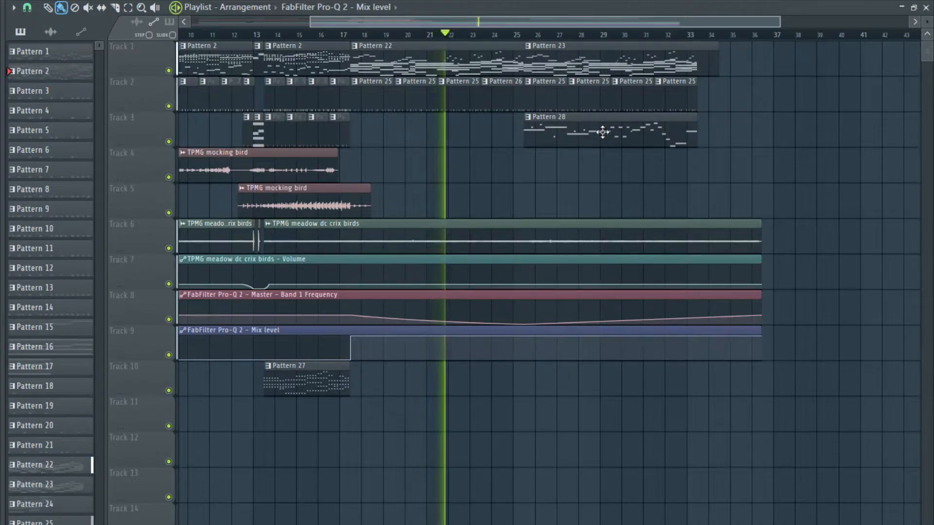
pyautogui.scroll(1, 603, 132)
pyautogui.scroll(2, 584, 131)
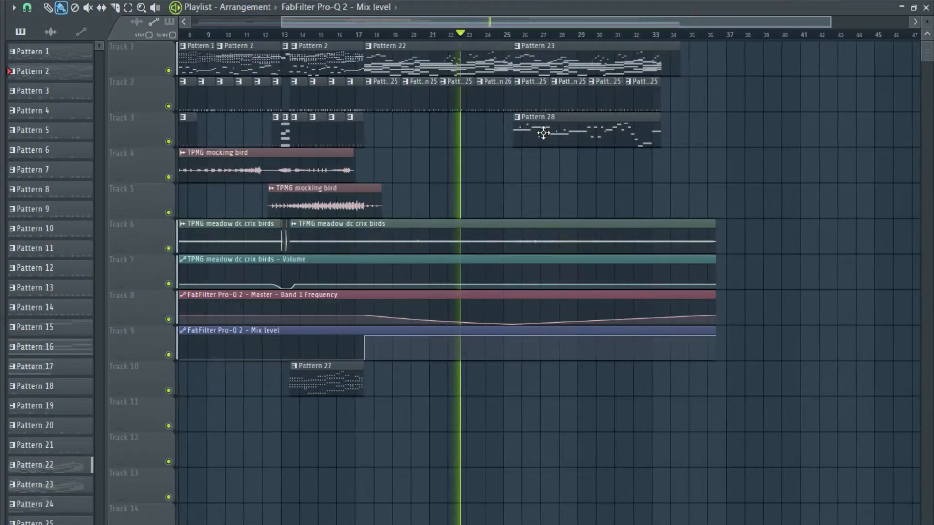
pyautogui.doubleClick(517, 64)
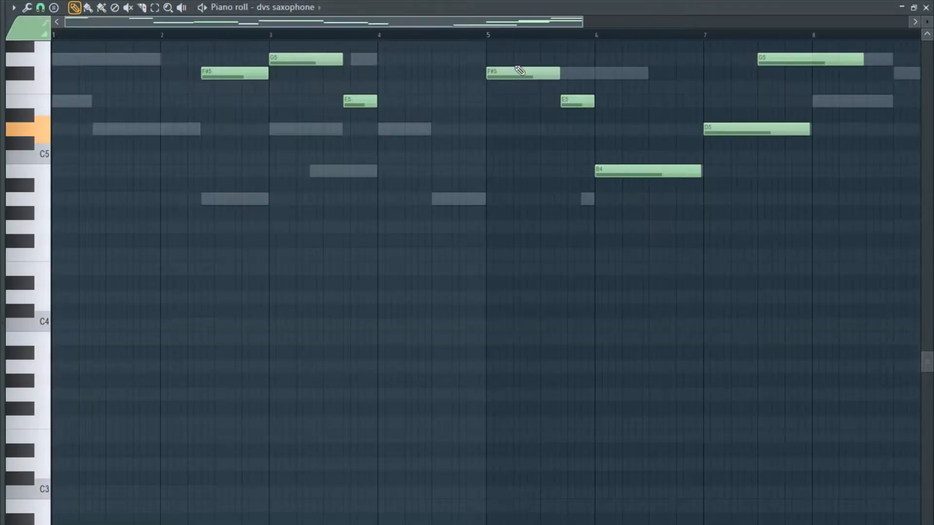
pyautogui.press('Escape')
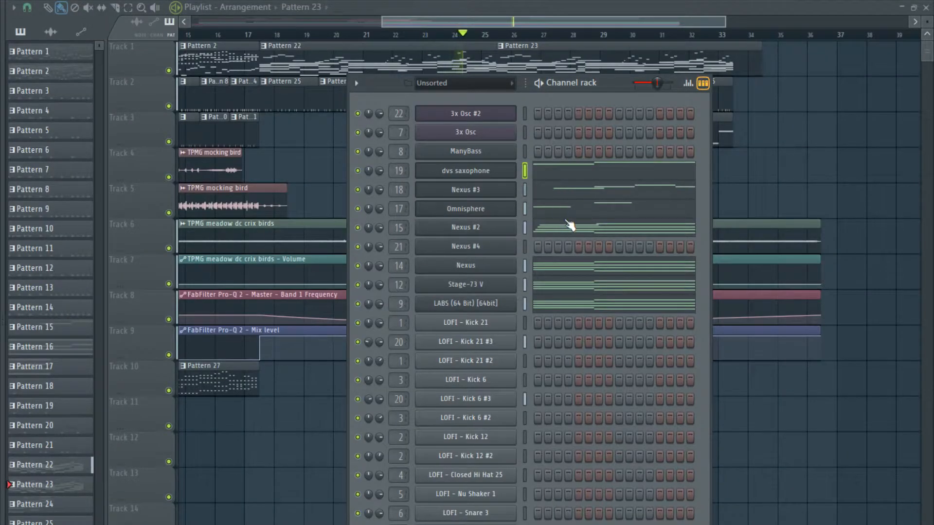
pyautogui.click(560, 198)
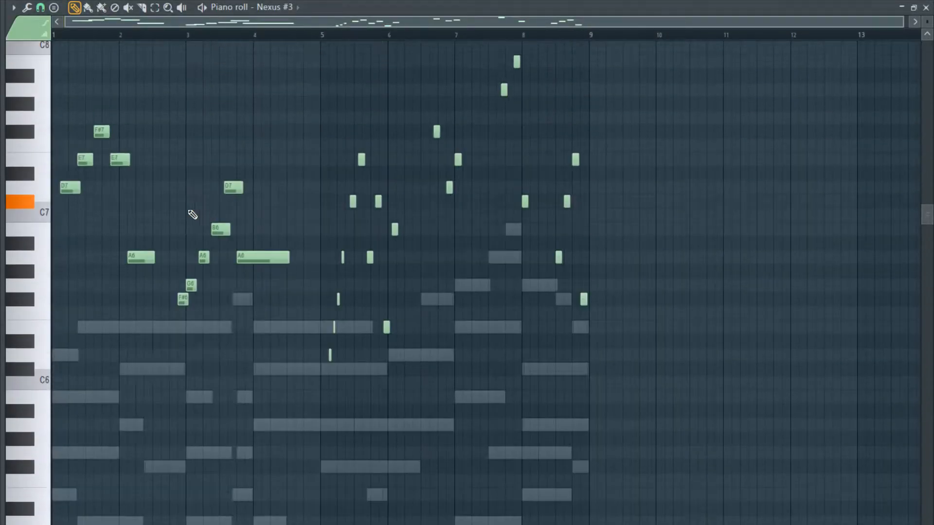
# Play the opening of the Nexus #3 melody in Pattern 23.
pyautogui.scroll(2, 59, 236)
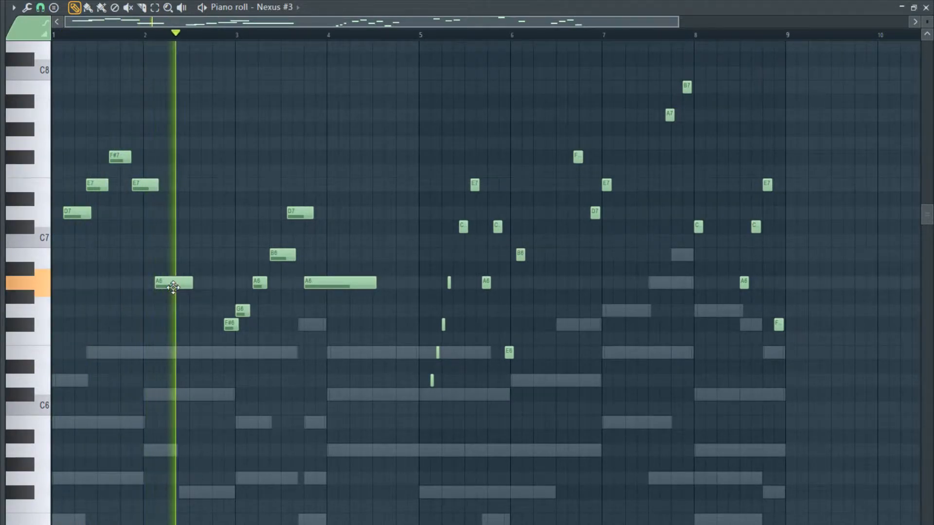
pyautogui.press('space')
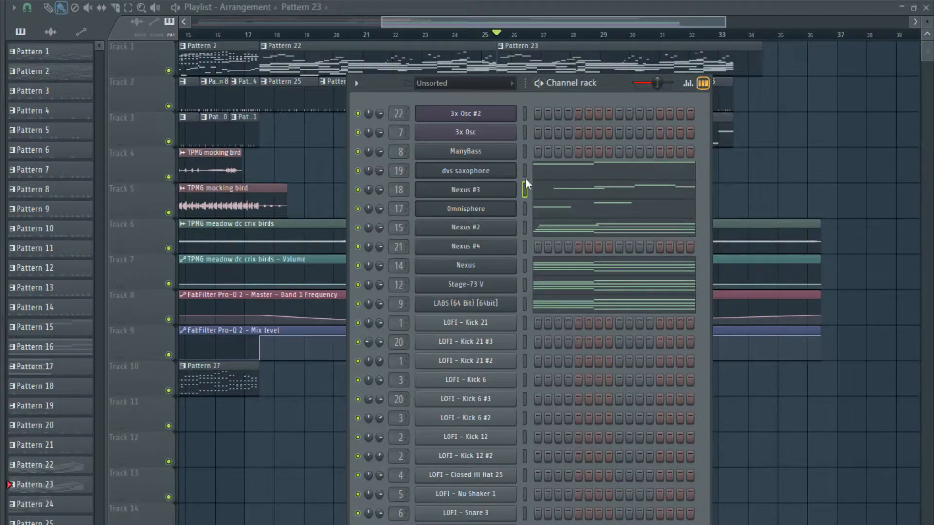
pyautogui.click(544, 192)
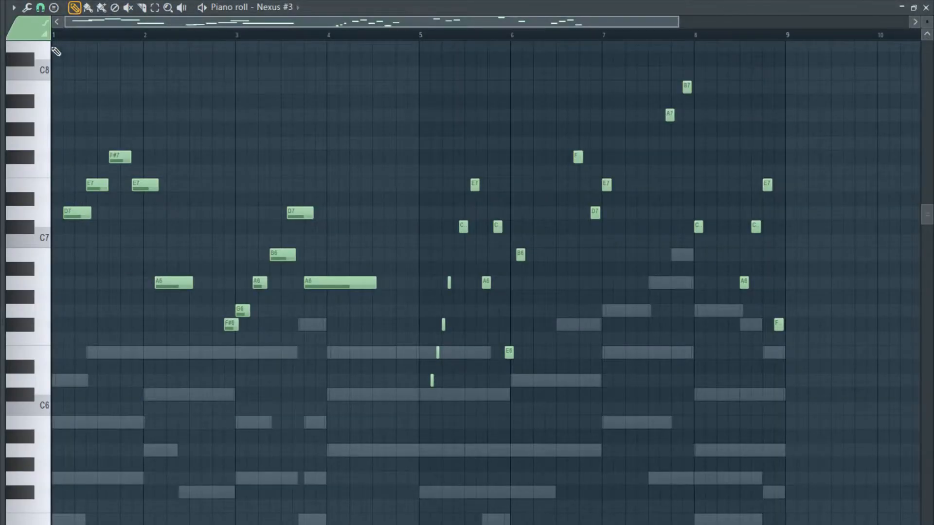
pyautogui.press('space')
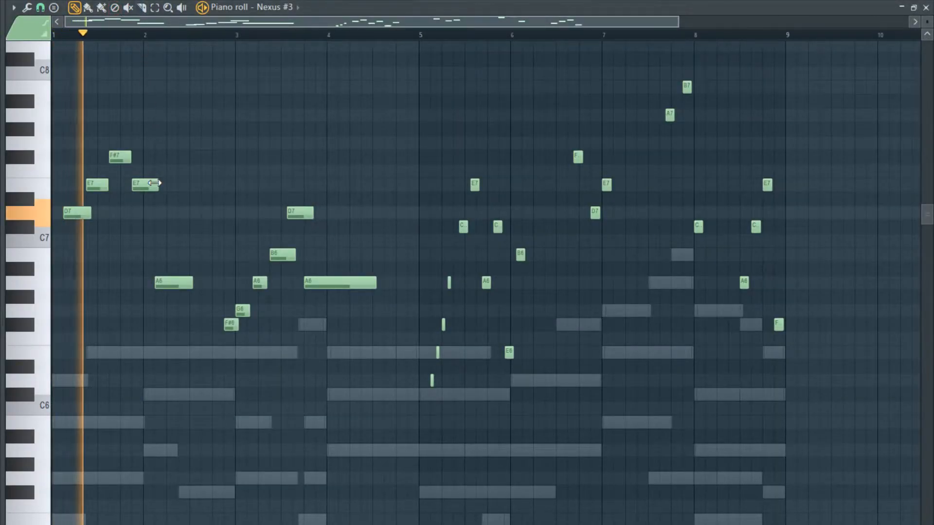
pyautogui.scroll(3, 162, 261)
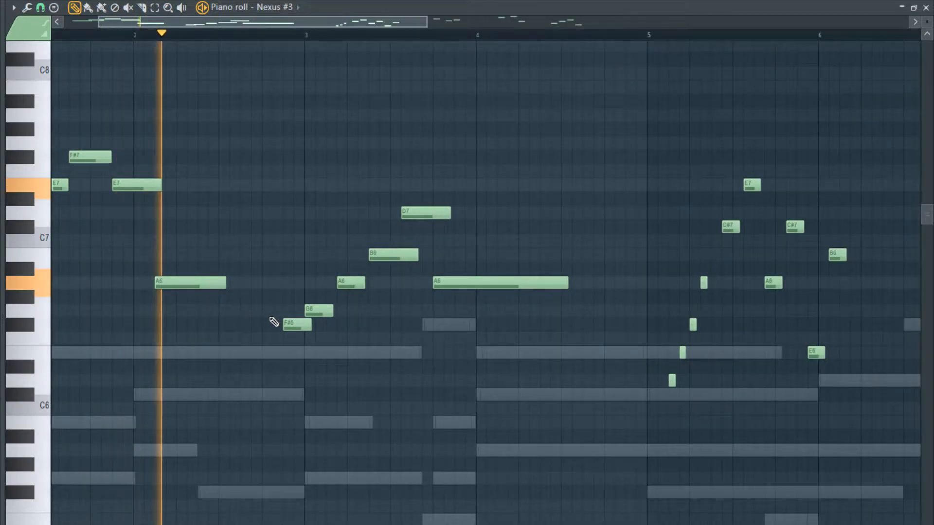
pyautogui.press('space')
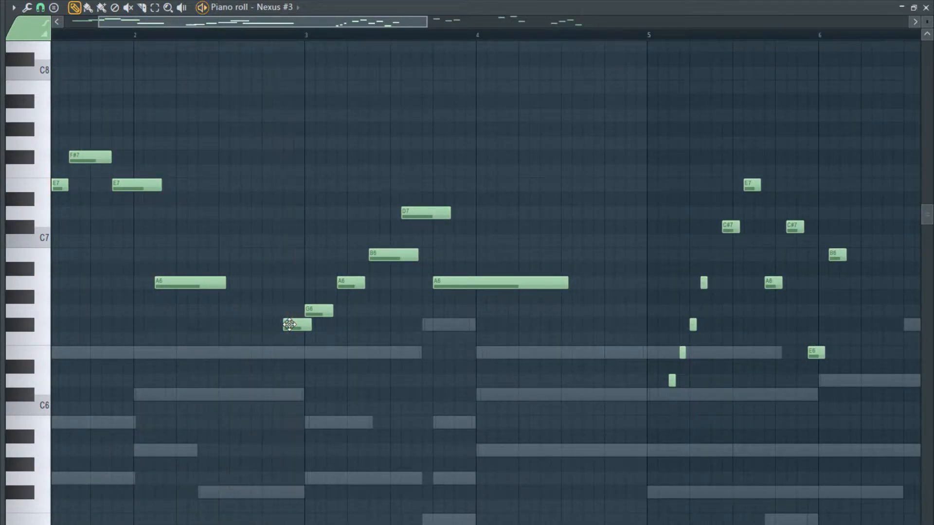
# Shift the F#6 note slightly later, raise the G6 note at bar 3 to F#7, delete the short A6, and audition the change.
pyautogui.moveTo(313, 326); pyautogui.dragTo(310, 158)
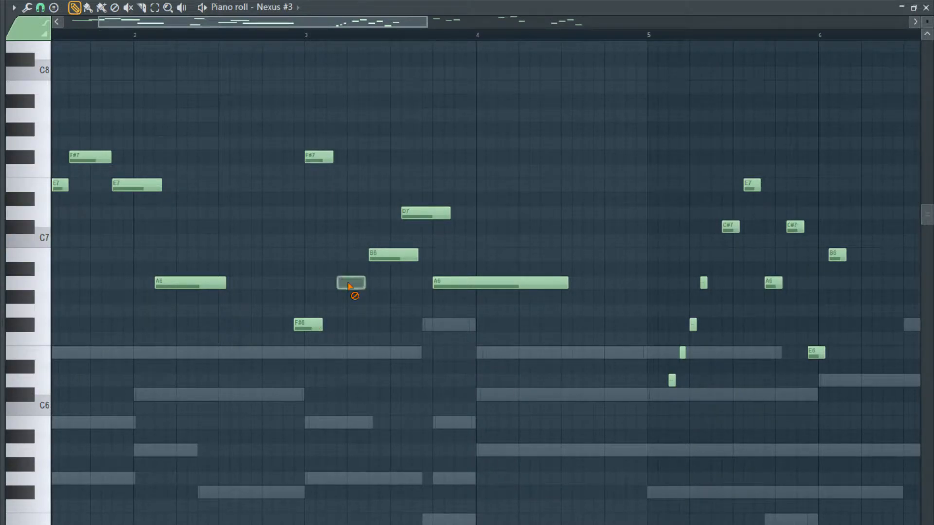
pyautogui.click(281, 37)
pyautogui.press('space')
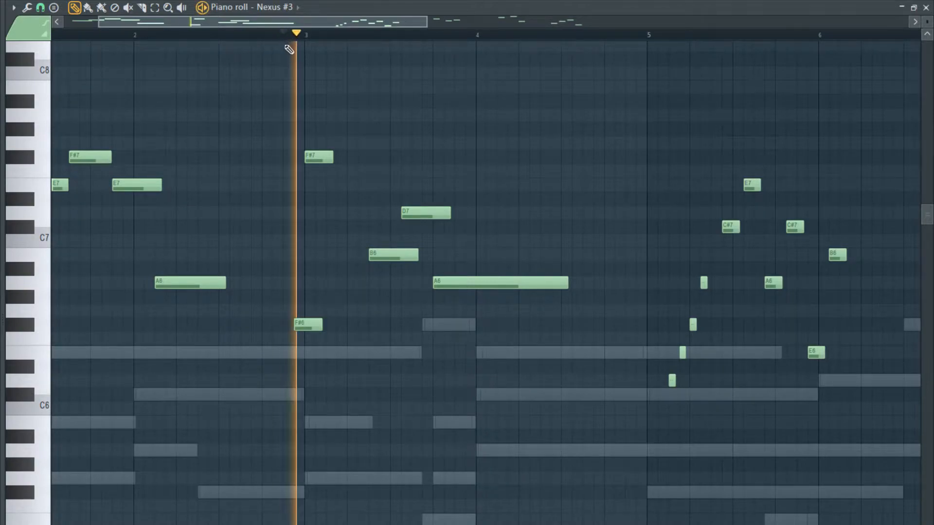
pyautogui.press('space')
pyautogui.scroll(1, 256, 238)
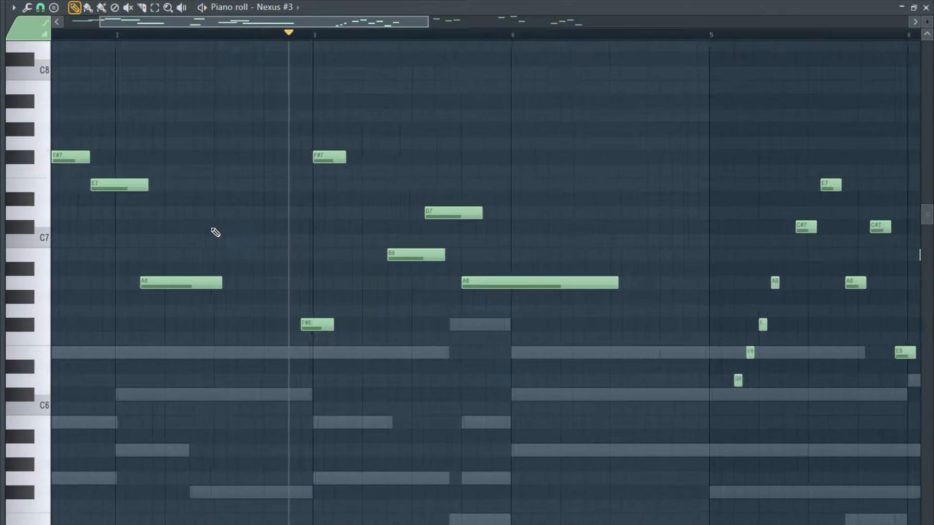
# Play the melody from the first bar and remove the F#6 note just before bar 3.
pyautogui.scroll(-5, 194, 206)
pyautogui.click(60, 35)
pyautogui.press('space')
pyautogui.scroll(2, 81, 128)
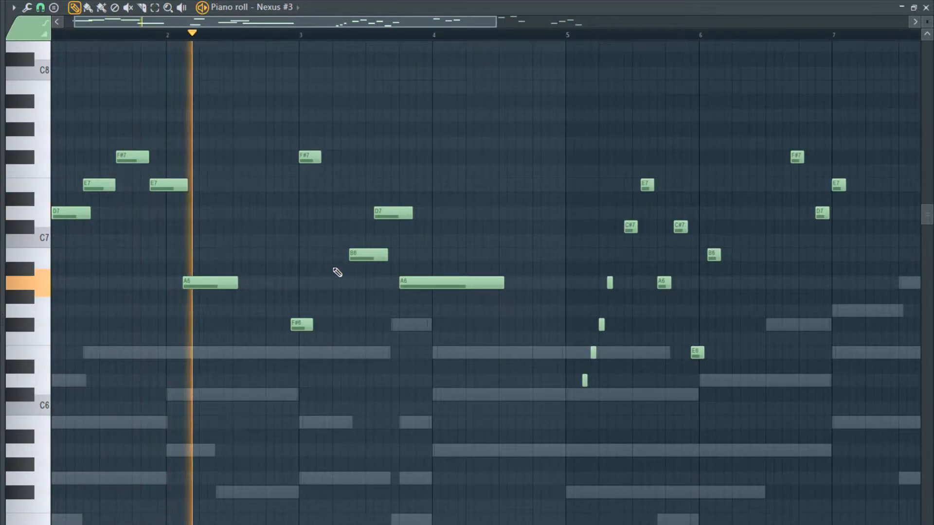
pyautogui.scroll(2, 336, 271)
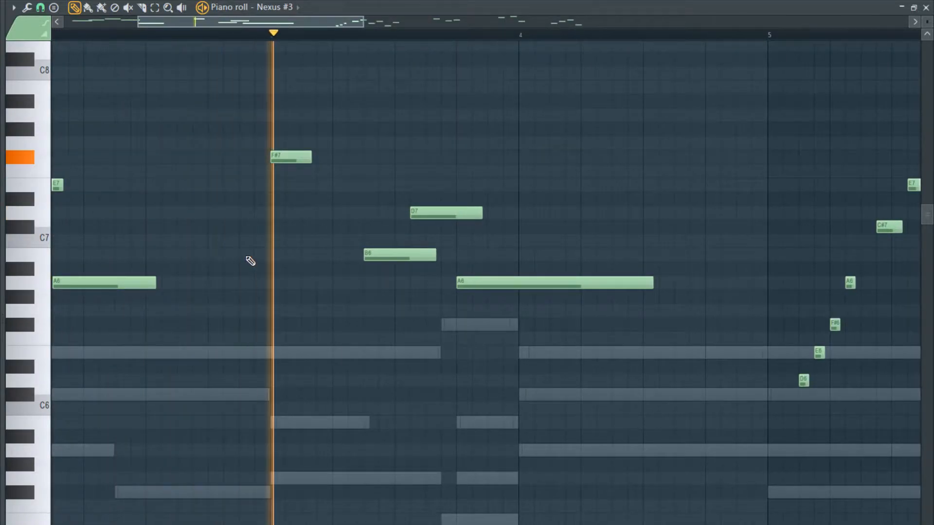
pyautogui.press('space')
# Replace the F#7 note at bar 3 with closely staggered E7 and F#7 notes starting slightly after the bar line.
pyautogui.rightClick(297, 159)
pyautogui.press('space')
pyautogui.click(302, 159)
pyautogui.click(298, 186)
pyautogui.moveTo(305, 185); pyautogui.dragTo(314, 185)
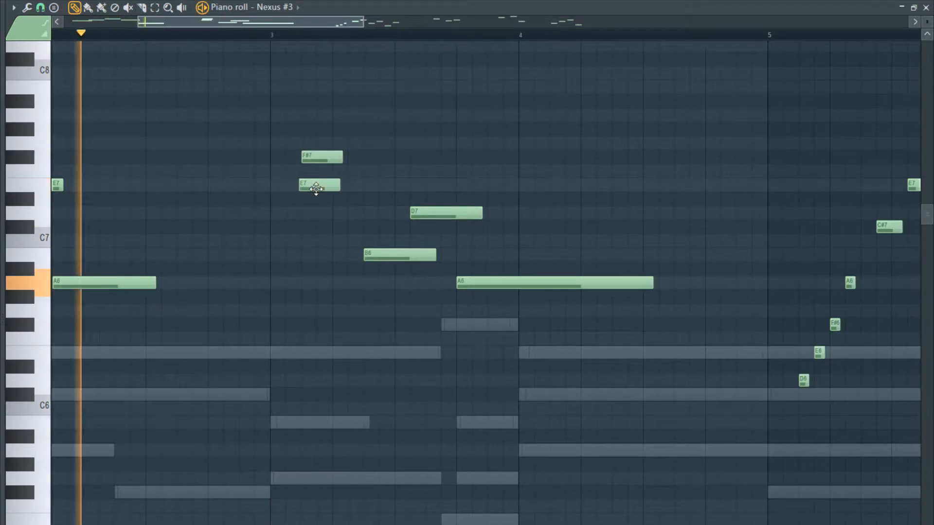
pyautogui.scroll(2, 360, 234)
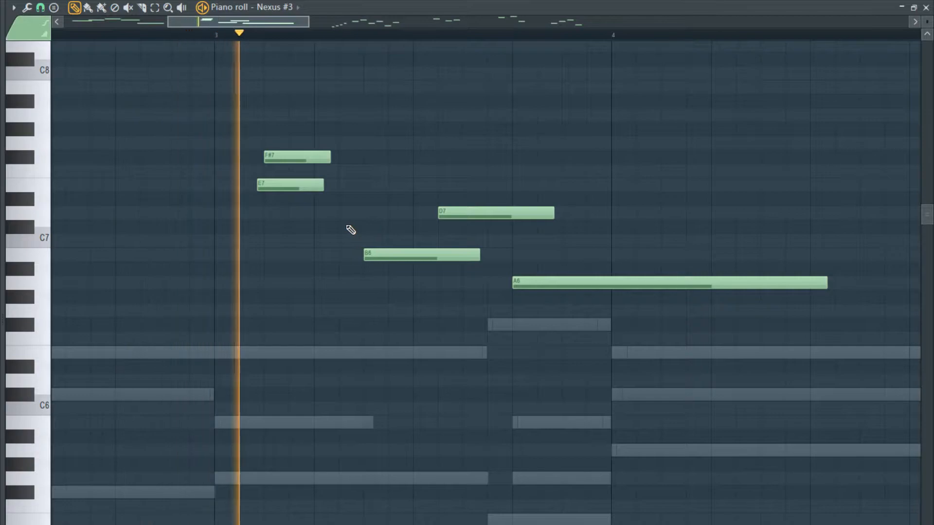
# Shorten the staggered E7 and F#7 notes together to a brief length and audition them.
pyautogui.press('space')
pyautogui.moveTo(323, 198); pyautogui.dragTo(283, 160)
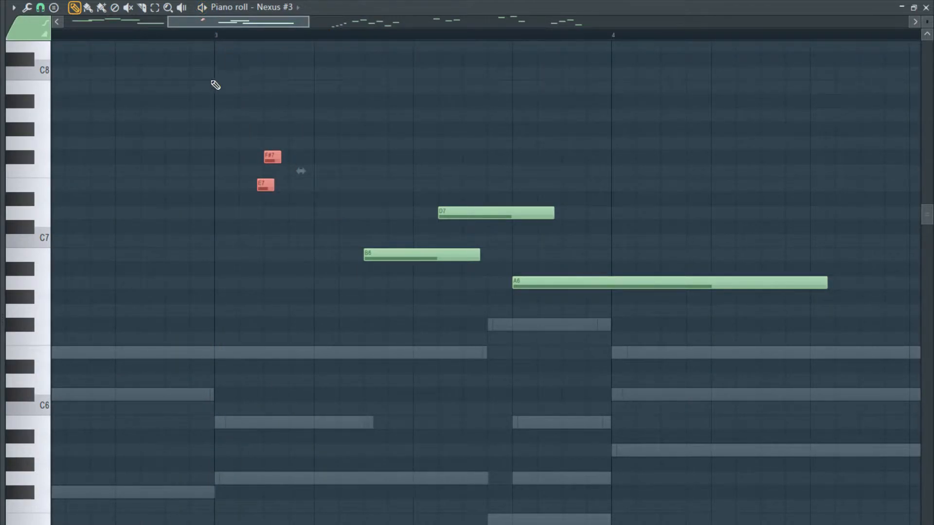
pyautogui.press('space')
pyautogui.press('space')
# Add another short E7 note right after the staggered pair and play it back.
pyautogui.click(271, 157)
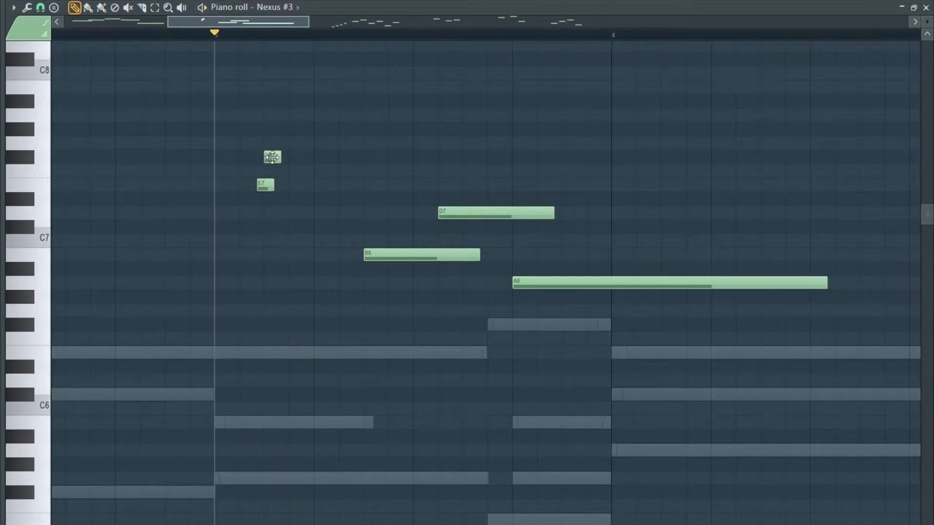
pyautogui.click(318, 185)
pyautogui.press('space')
pyautogui.press('space')
# Replace the long B6 note in bar 3 with two short B6 notes.
pyautogui.rightClick(387, 256)
pyautogui.click(366, 213)
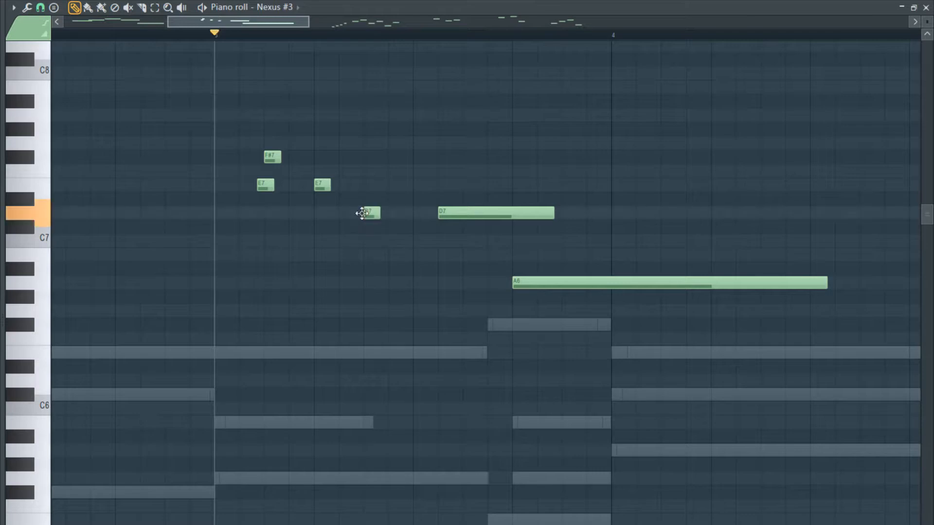
pyautogui.moveTo(371, 214); pyautogui.dragTo(385, 256)
pyautogui.press('space')
# Replace the long D7 note in bar 3 with two short D7 notes and audition the phrase.
pyautogui.rightClick(467, 214)
pyautogui.press('space')
pyautogui.press('space')
pyautogui.press('space')
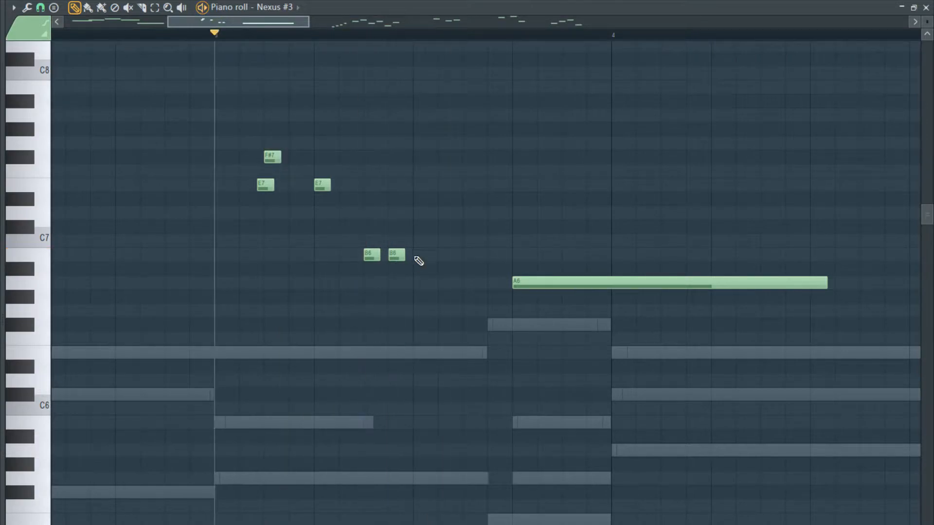
pyautogui.click(442, 213)
pyautogui.click(468, 213)
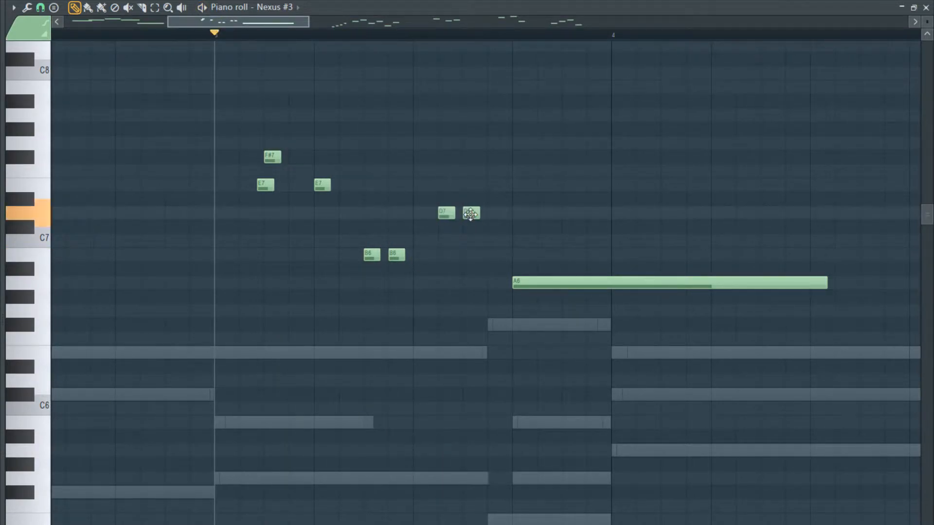
pyautogui.press('space')
pyautogui.press('space')
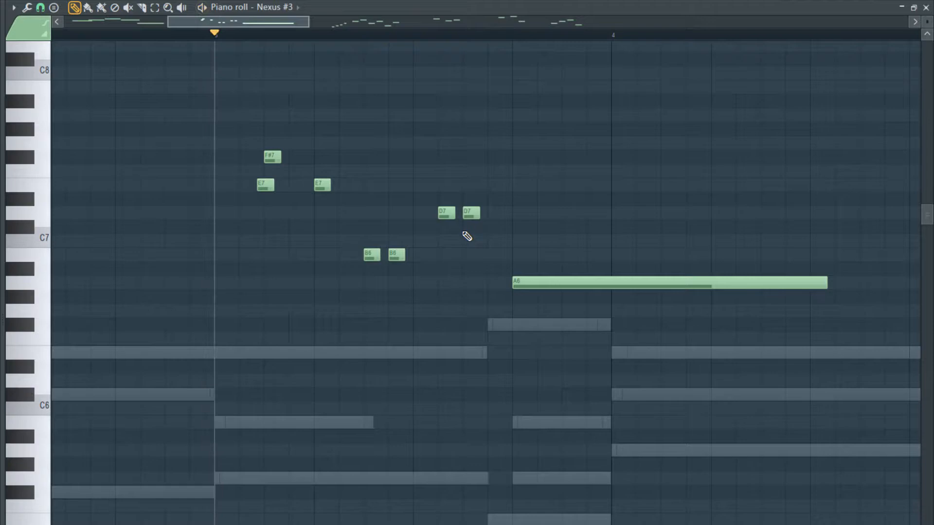
# Shift the bar 3 D7 pair slightly earlier, add a longer E7 after it, and change the long A6 into a shorter B6.
pyautogui.press('space')
pyautogui.press('space')
pyautogui.moveTo(474, 219); pyautogui.dragTo(471, 185)
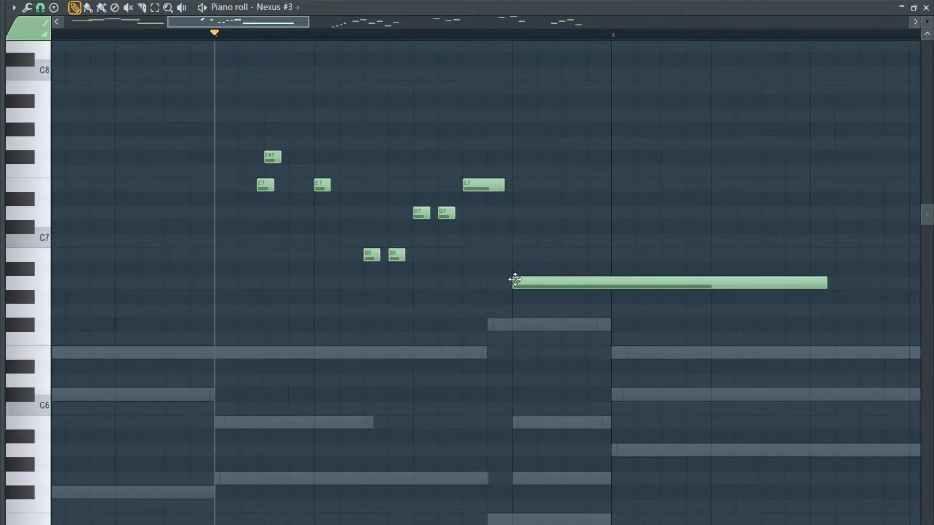
pyautogui.moveTo(514, 279); pyautogui.dragTo(513, 258)
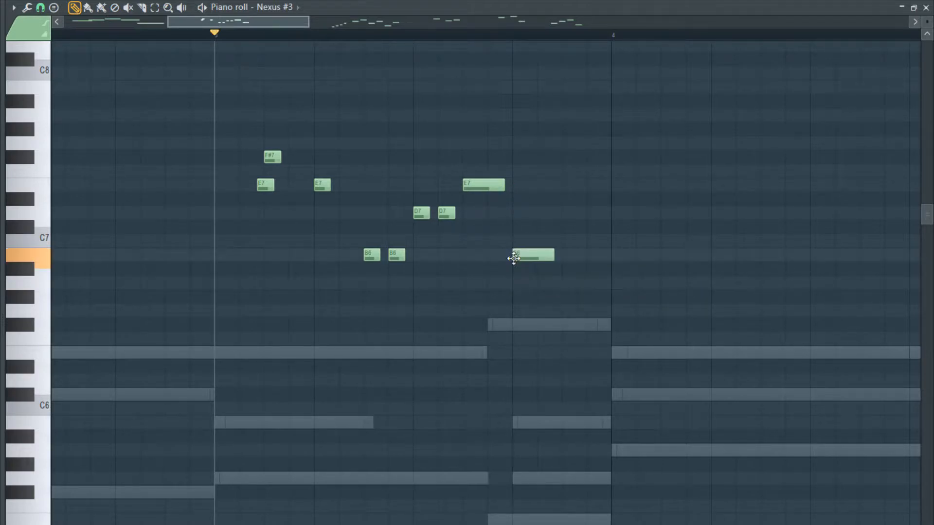
pyautogui.click(574, 214)
pyautogui.rightClick(586, 217)
pyautogui.press('space')
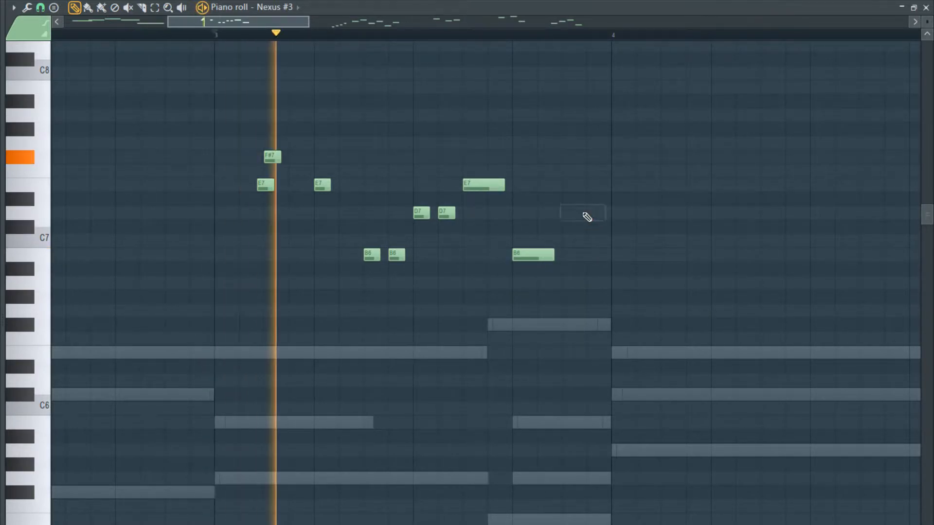
# Play back the phrase and move the last E7 and B6 notes of bar 3 later.
pyautogui.scroll(-3, 586, 224)
pyautogui.press('space')
pyautogui.press('space')
pyautogui.scroll(3, 606, 253)
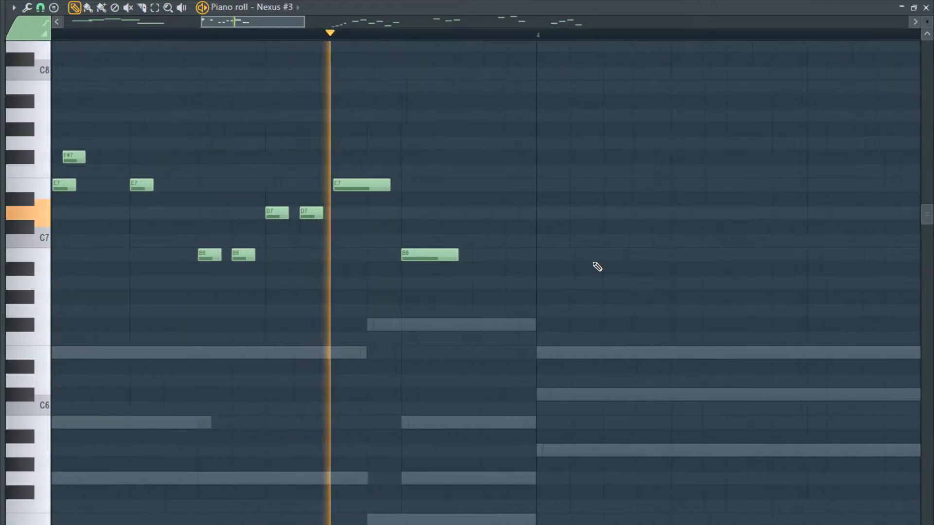
pyautogui.press('space')
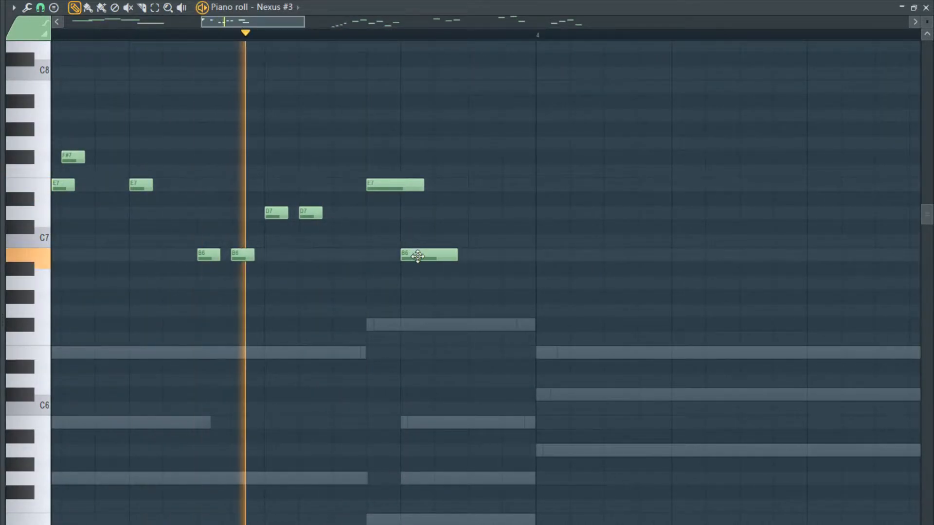
pyautogui.moveTo(415, 254); pyautogui.dragTo(474, 257)
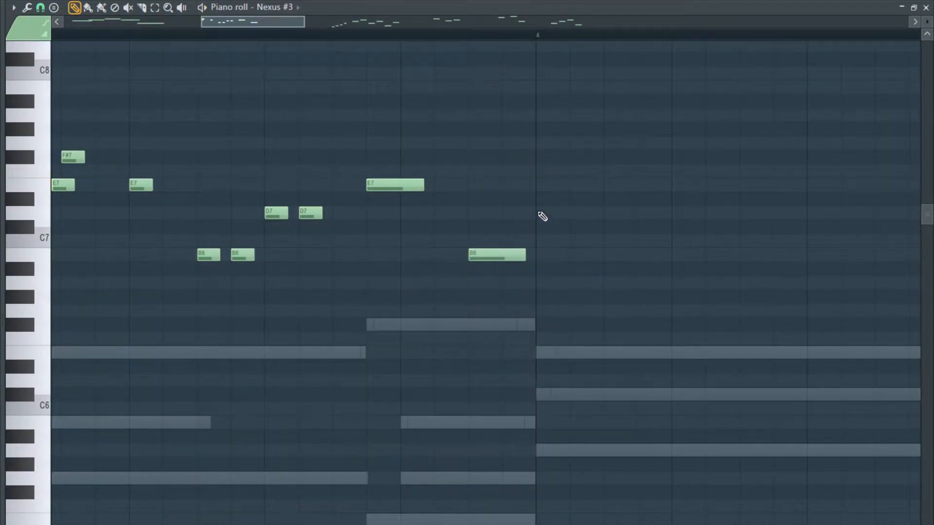
# Add a long D7 note at the start of bar 4 and a long A6 note overlapping its end.
pyautogui.moveTo(754, 213); pyautogui.dragTo(761, 213)
pyautogui.moveTo(675, 269); pyautogui.dragTo(645, 270)
pyautogui.scroll(-5, 645, 271)
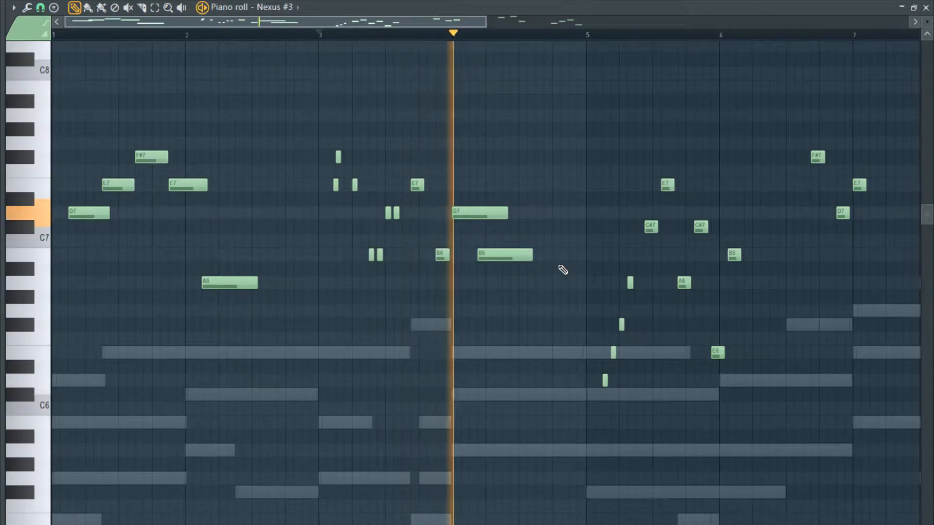
pyautogui.scroll(4, 448, 267)
pyautogui.moveTo(448, 267); pyautogui.dragTo(442, 295)
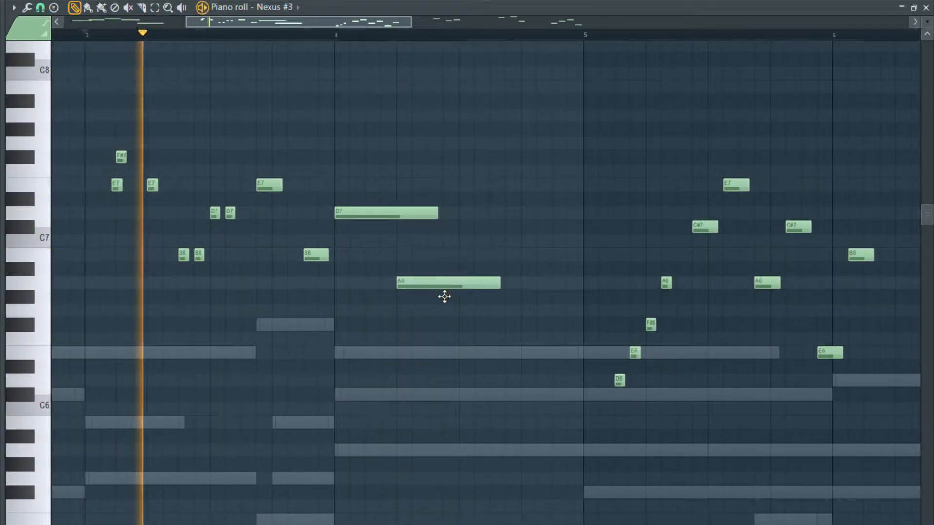
# Move the A6 note in bar 4 later, lengthen the D7 note before it, and play back the phrase.
pyautogui.scroll(-2, 417, 282)
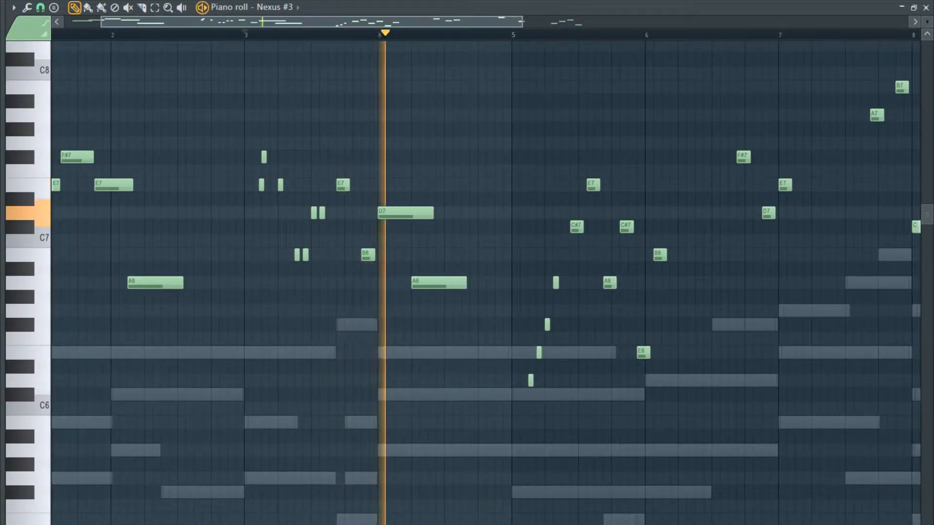
pyautogui.moveTo(435, 282); pyautogui.dragTo(451, 282)
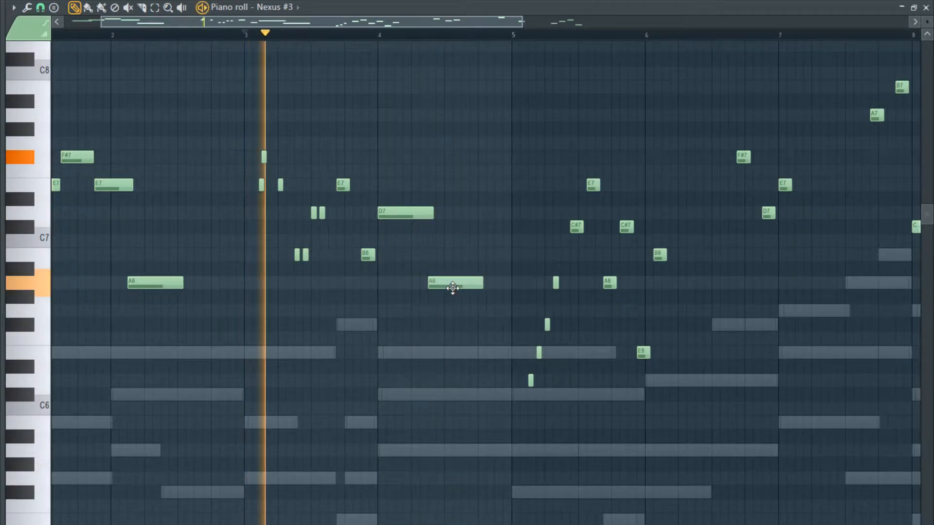
pyautogui.moveTo(432, 212); pyautogui.dragTo(457, 213)
pyautogui.scroll(-1, 444, 238)
pyautogui.scroll(-2, 389, 246)
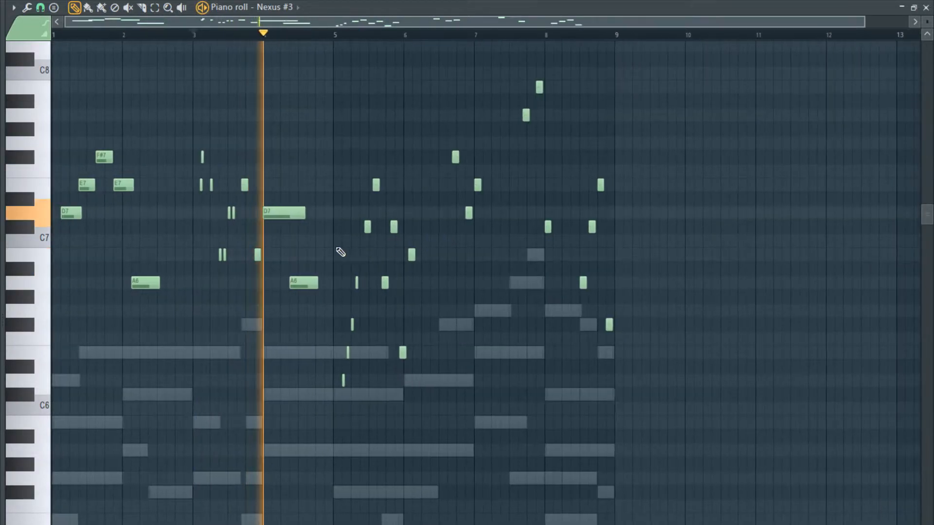
pyautogui.scroll(3, 301, 253)
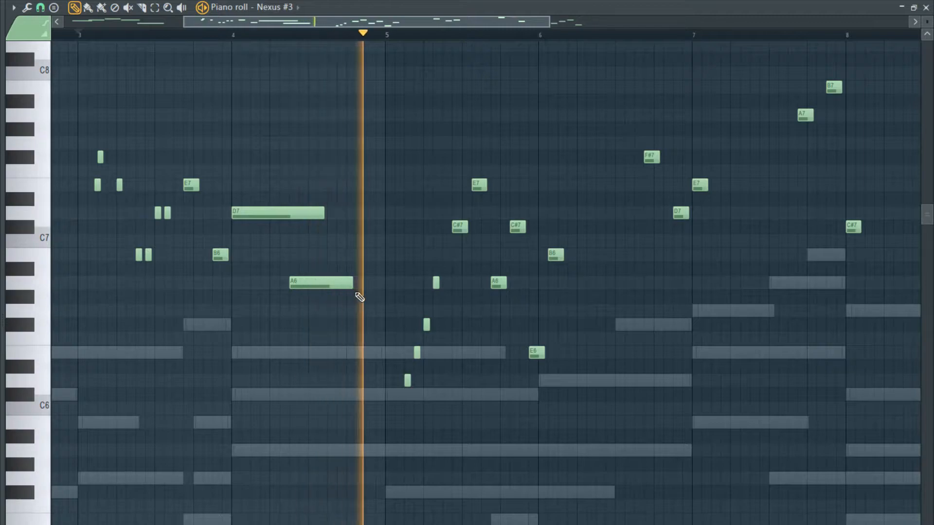
pyautogui.scroll(-3, 332, 284)
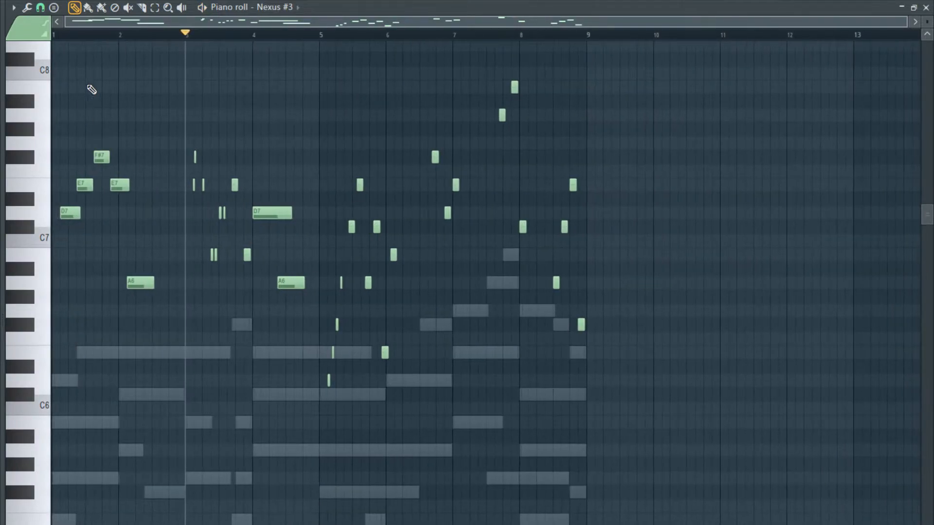
# Lengthen the first F#7 and the E7 after it in bar 3, and audition the whole melody.
pyautogui.press('space')
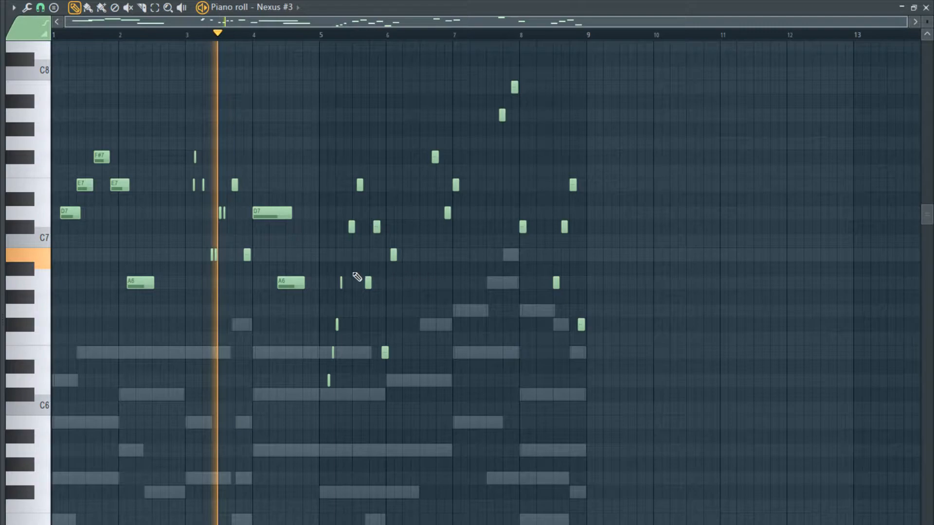
pyautogui.press('space')
pyautogui.scroll(6, 190, 281)
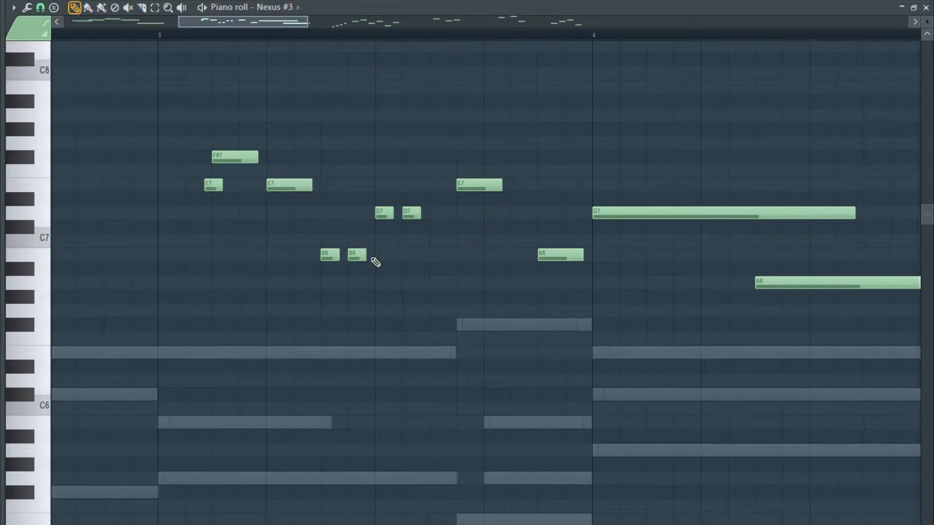
pyautogui.press('space')
pyautogui.scroll(-6, 403, 229)
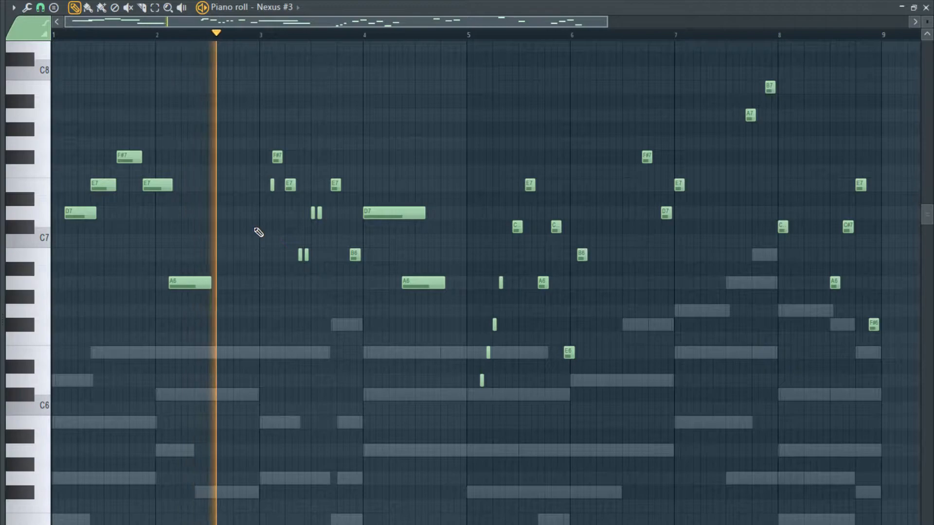
pyautogui.scroll(-3, 267, 244)
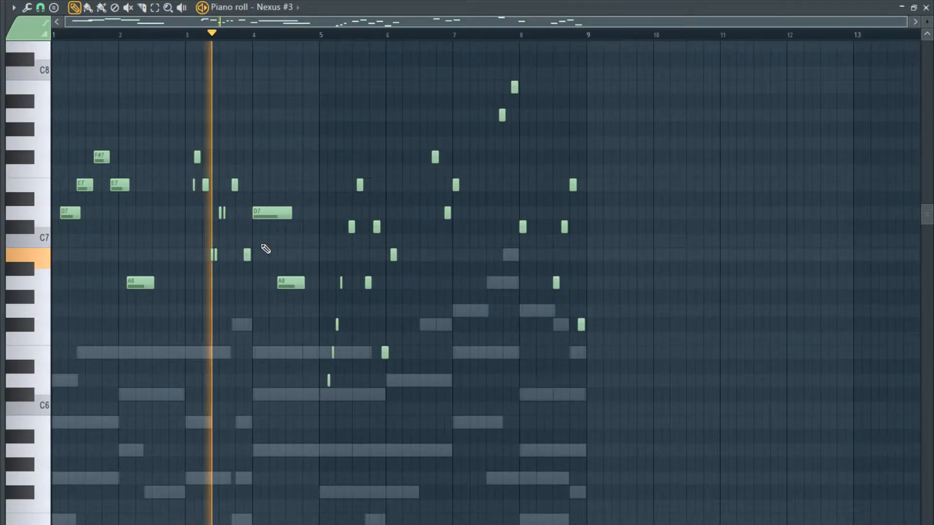
pyautogui.scroll(5, 258, 249)
pyautogui.scroll(1, 253, 254)
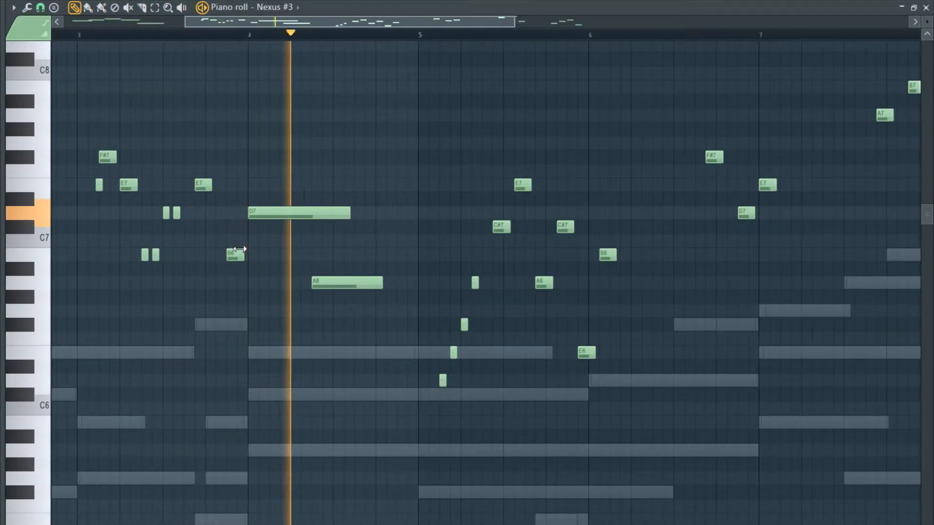
pyautogui.scroll(-3, 262, 250)
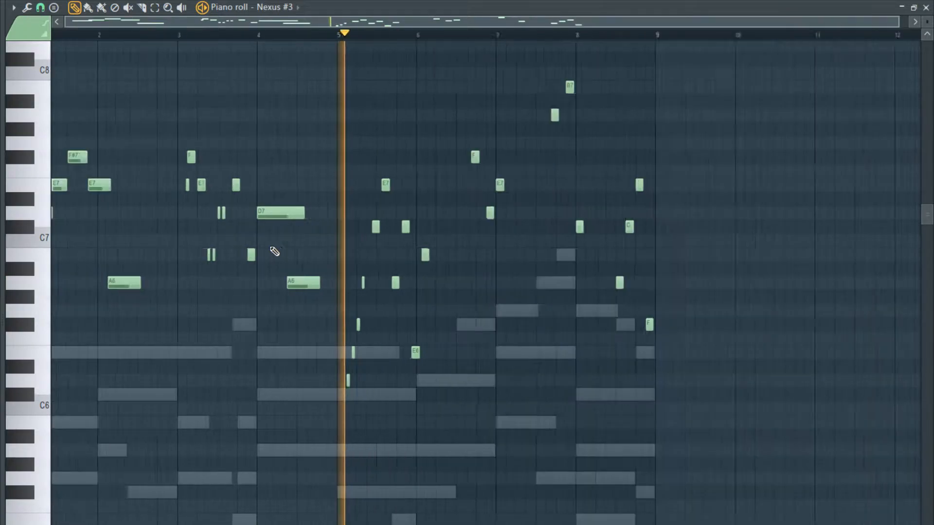
pyautogui.scroll(2, 416, 271)
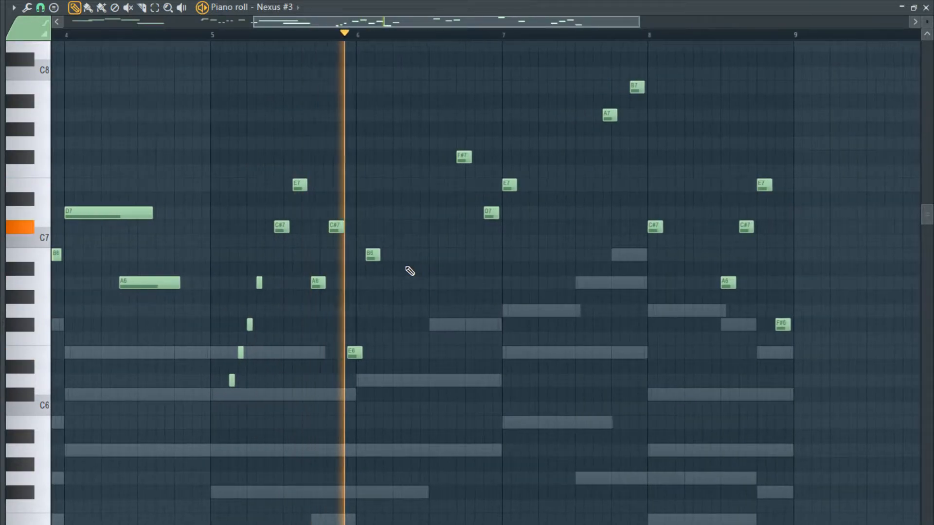
# Add ascending D7, E7, F#7 and G7 notes after the B6 in bar 6 and play from bar 5.
pyautogui.press('space')
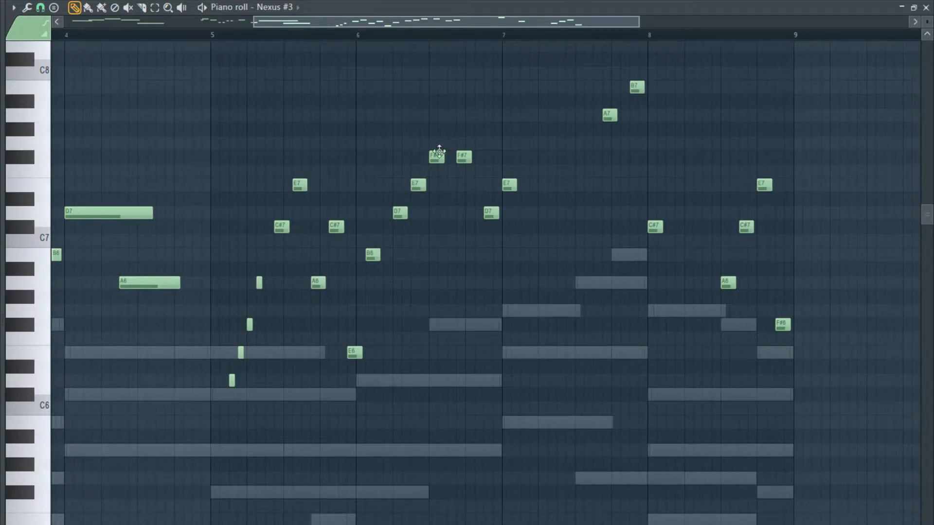
pyautogui.click(211, 34)
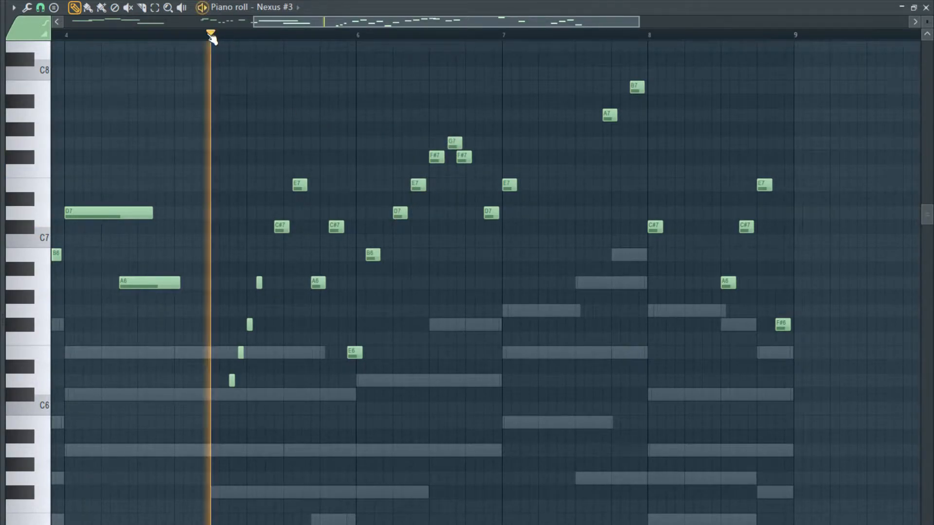
pyautogui.scroll(2, 415, 312)
pyautogui.scroll(-2, 401, 305)
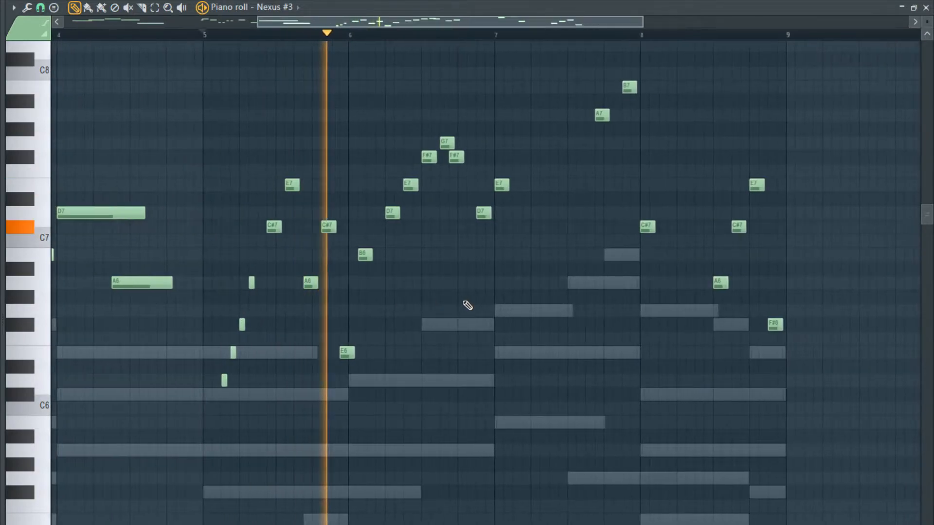
pyautogui.scroll(2, 468, 306)
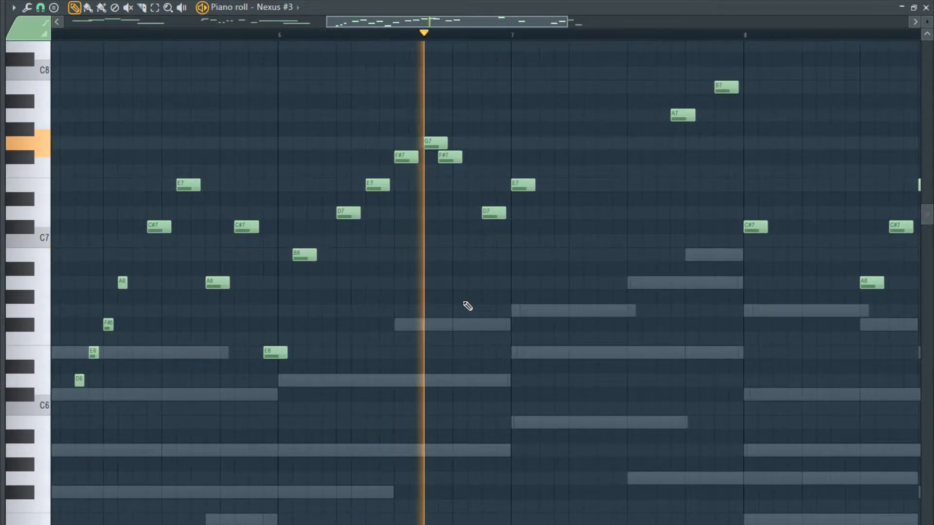
# Shift the G7 and the F#7 following it in bar 6 one grid step later, and play through to the melody's end.
pyautogui.press('space')
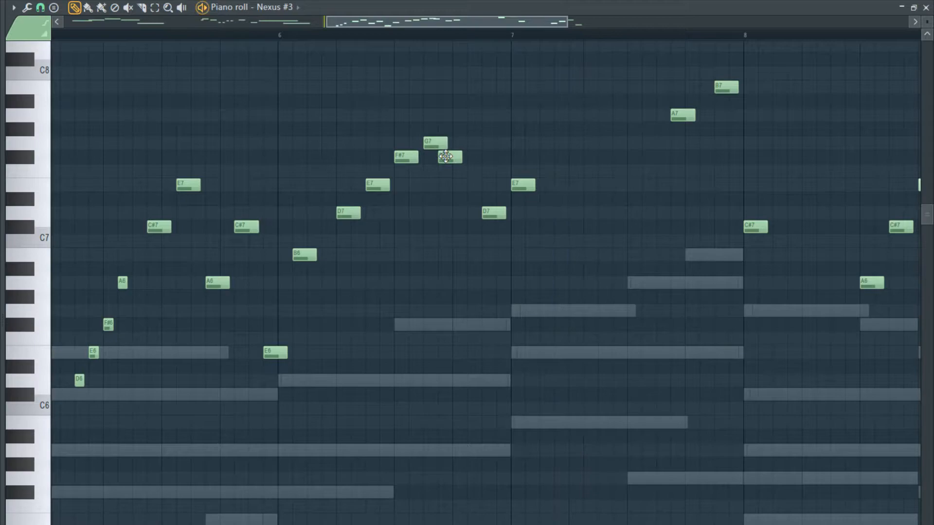
pyautogui.press('space')
pyautogui.moveTo(448, 143); pyautogui.dragTo(460, 144)
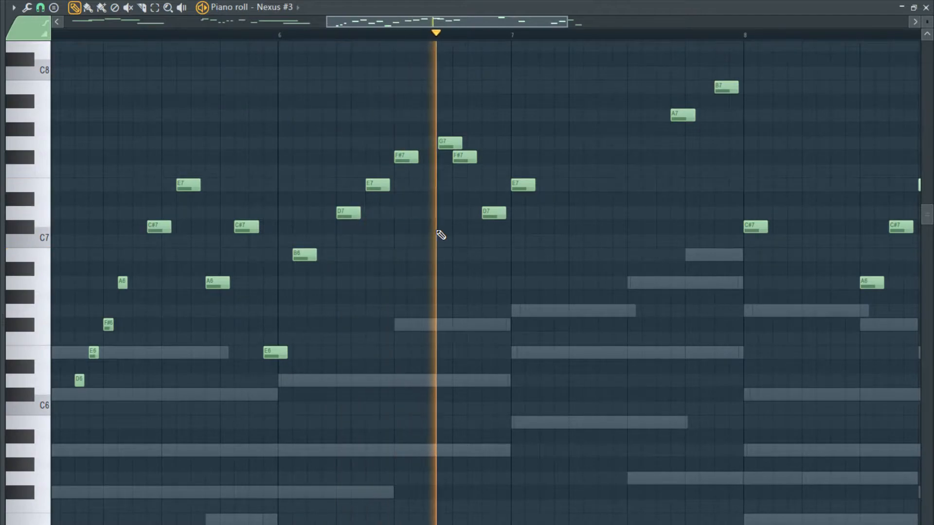
pyautogui.scroll(-3, 444, 245)
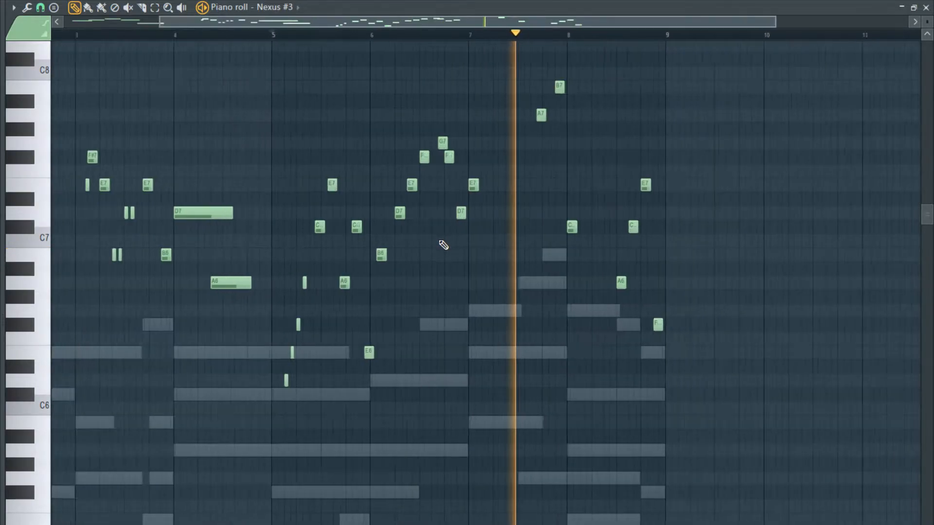
pyautogui.scroll(3, 542, 265)
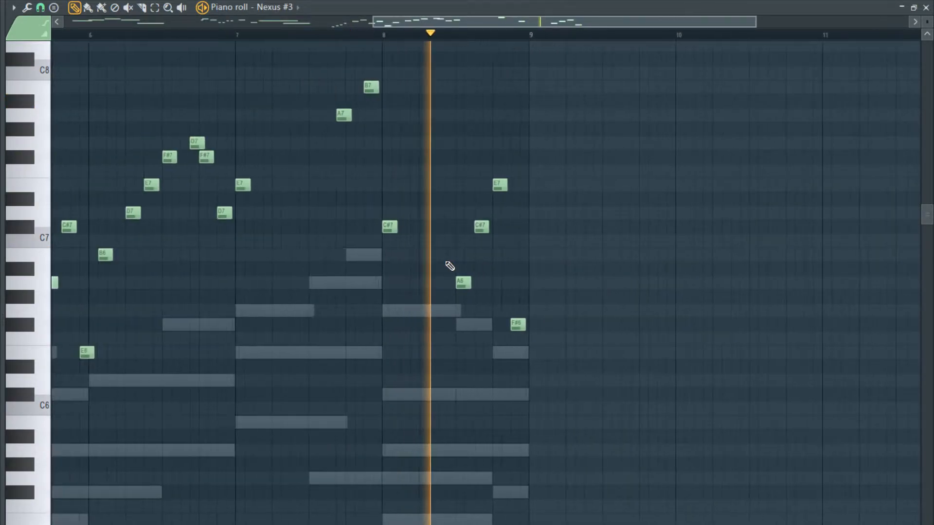
pyautogui.scroll(-3, 449, 266)
pyautogui.press('space')
# Return to the playlist with the channel rack hidden and play the arrangement from near the start.
pyautogui.press('F7')
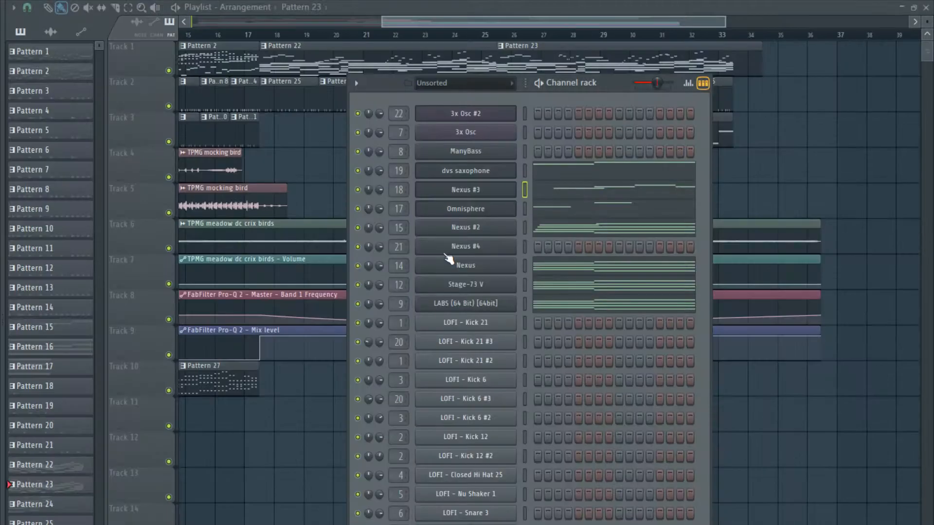
pyautogui.press('F6')
pyautogui.scroll(-3, 568, 31)
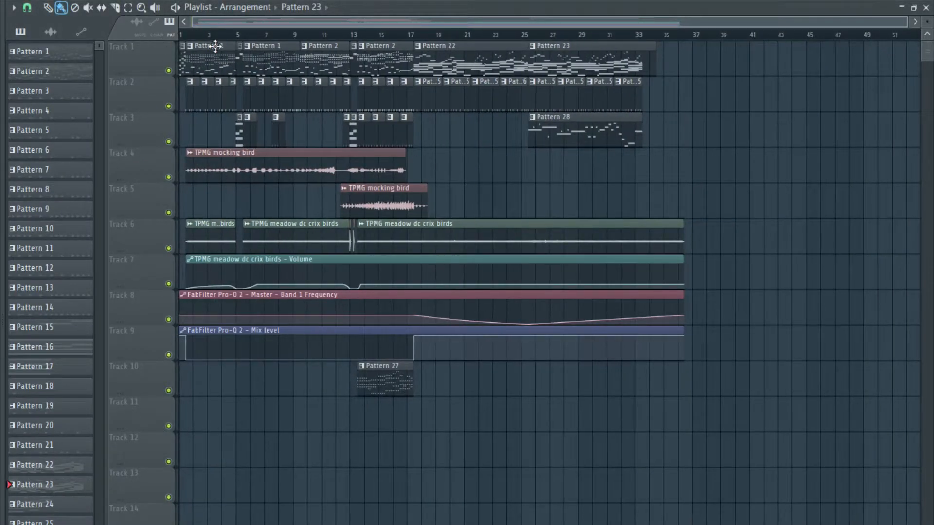
pyautogui.scroll(3, 188, 142)
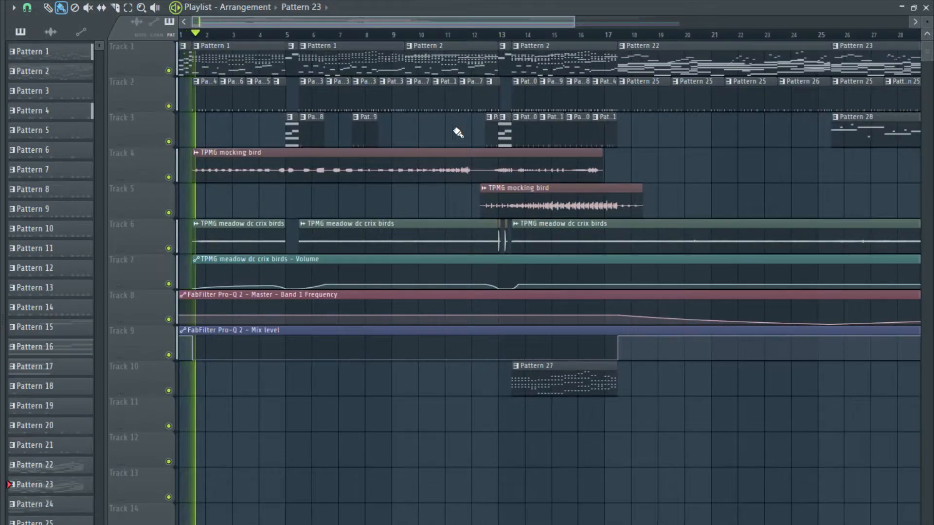
# Check the mixer levels during playback and review the playlist arrangement through bar 17.
pyautogui.press('F9')
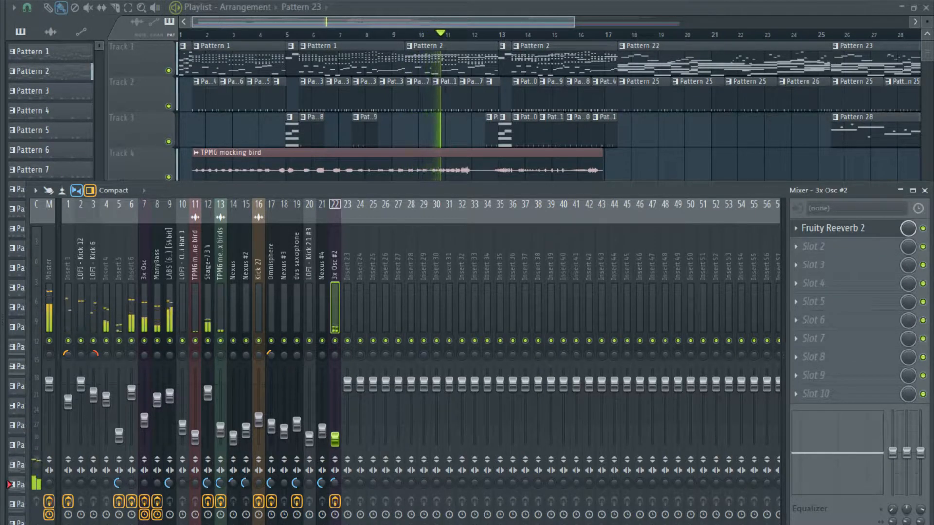
pyautogui.press('F9')
pyautogui.scroll(-3, 548, 183)
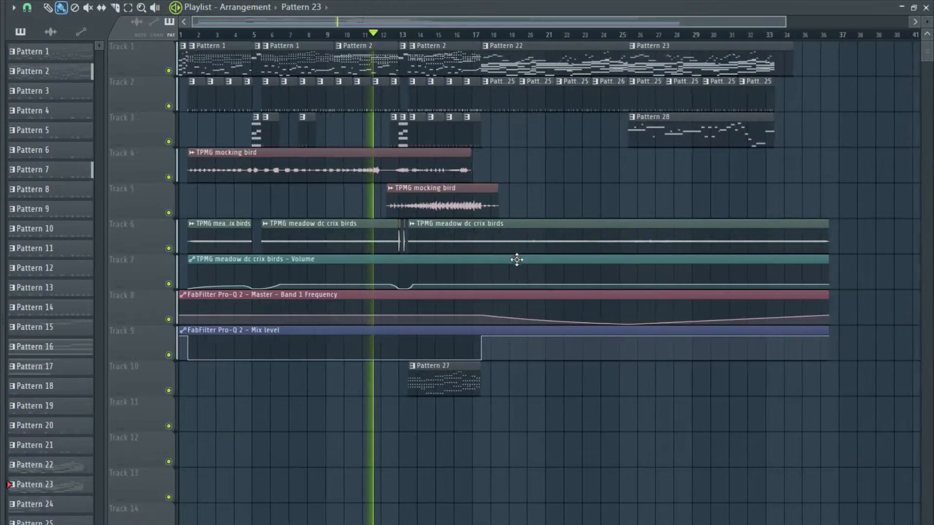
pyautogui.scroll(5, 355, 327)
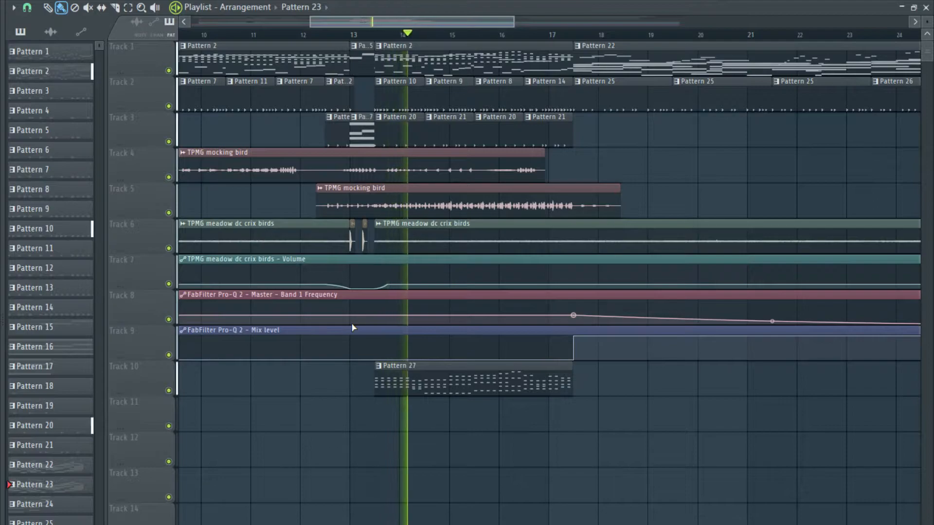
pyautogui.scroll(-4, 353, 327)
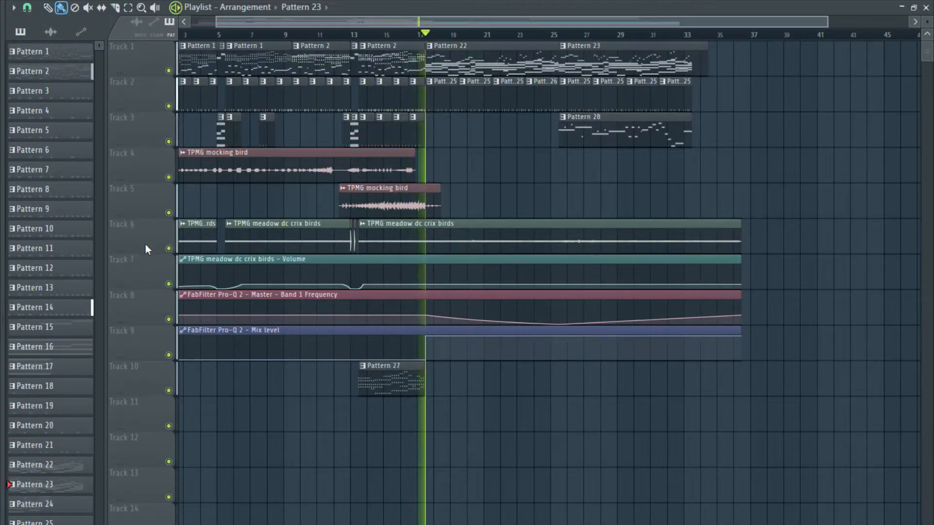
# Review the playlist arrangement beyond bar 17 and stop playback.
pyautogui.scroll(3, 457, 192)
pyautogui.scroll(-4, 457, 192)
pyautogui.press('space')
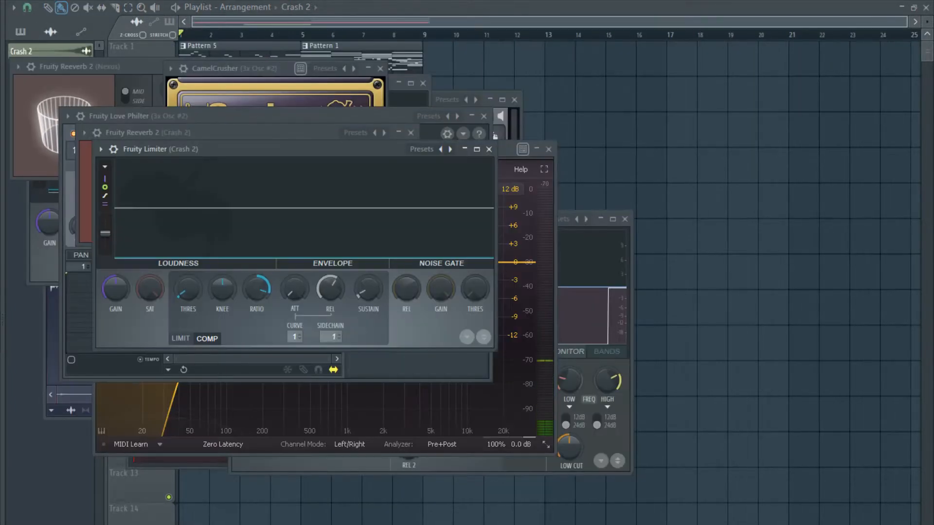
# Clear the open plugin windows in the Crash 2 project and play its arrangement from bar 1 through the intro.
pyautogui.click(152, 48)
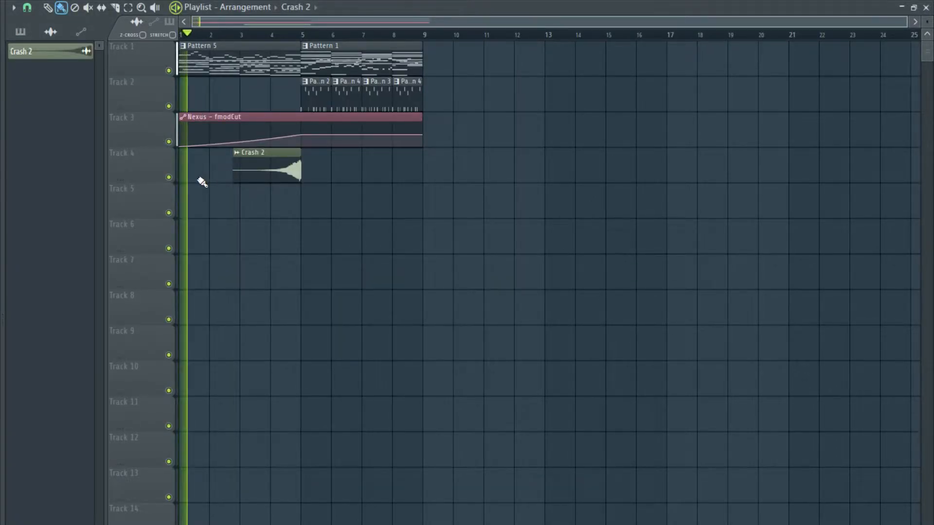
pyautogui.scroll(3, 182, 186)
pyautogui.scroll(1, 197, 184)
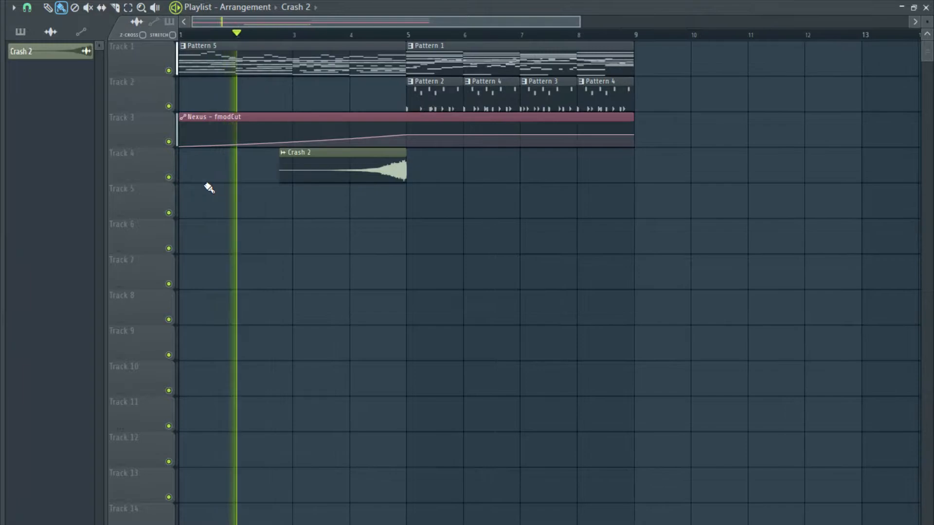
pyautogui.scroll(-2, 206, 188)
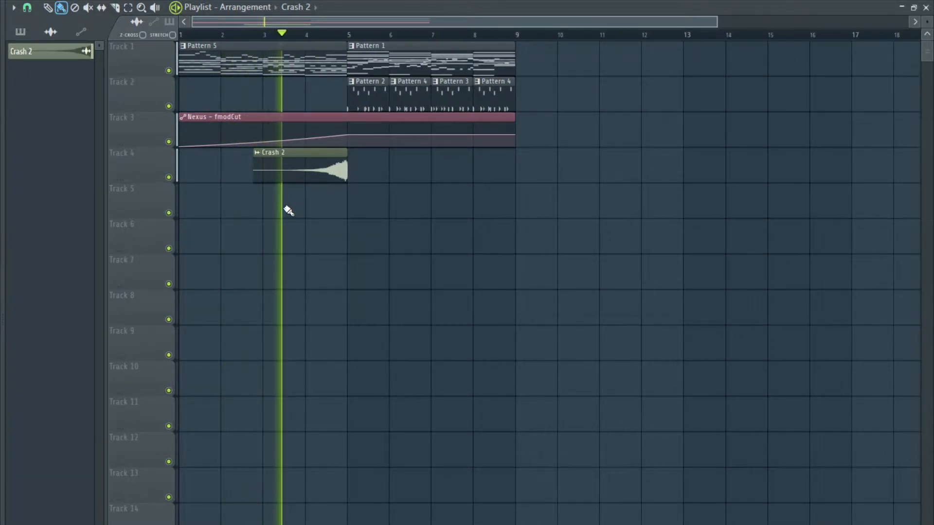
pyautogui.scroll(-1, 338, 202)
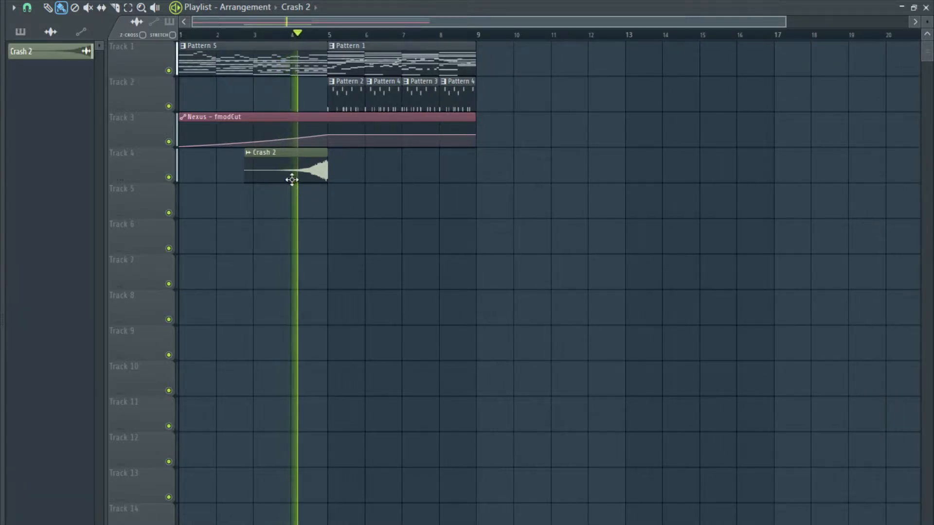
pyautogui.scroll(1, 292, 177)
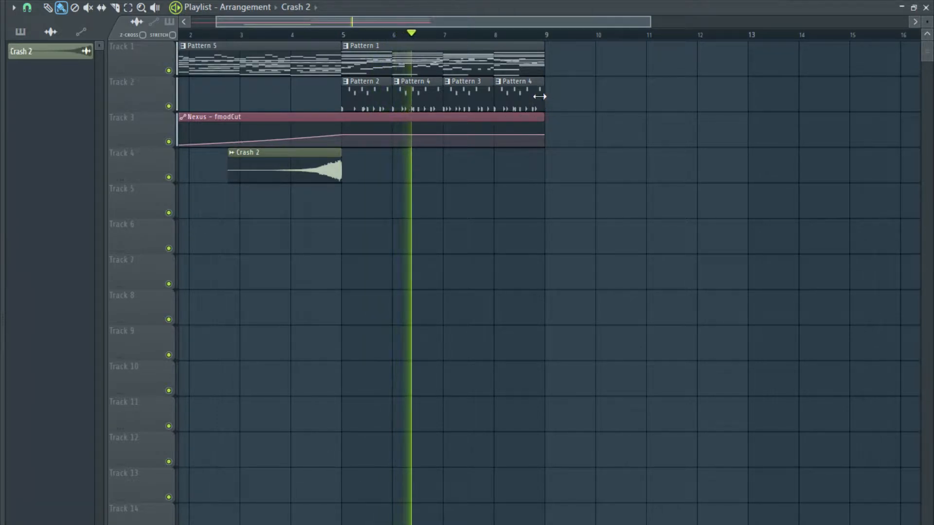
# Duplicate the Pattern 1 clip and the four drum clips below it from bars 5–8 into bars 9–12.
pyautogui.moveTo(564, 107); pyautogui.dragTo(366, 66)
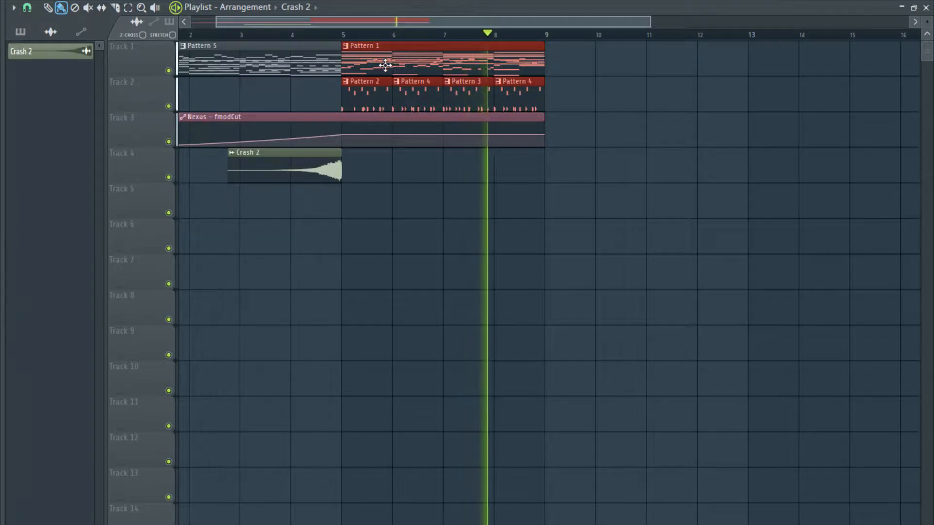
pyautogui.hotkey('ctrl', 'b')
pyautogui.scroll(-2, 562, 120)
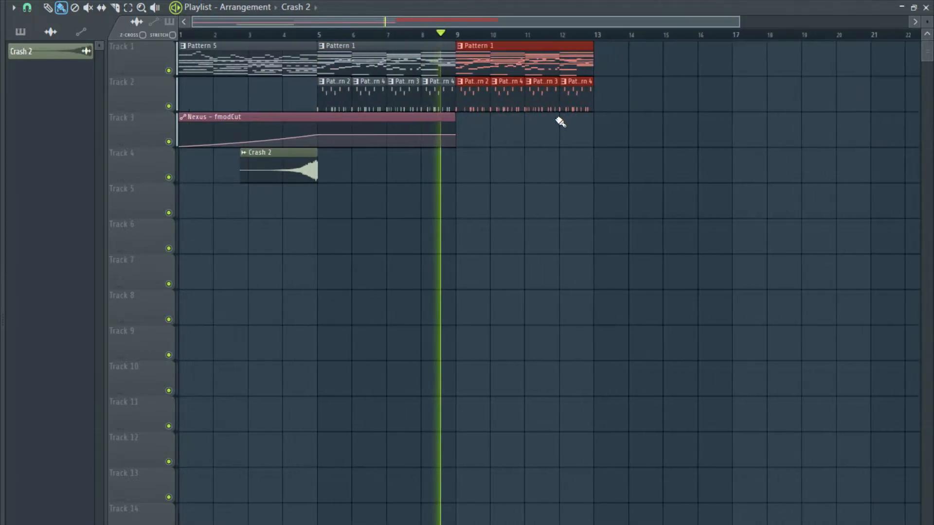
pyautogui.scroll(3, 530, 120)
pyautogui.scroll(-3, 521, 122)
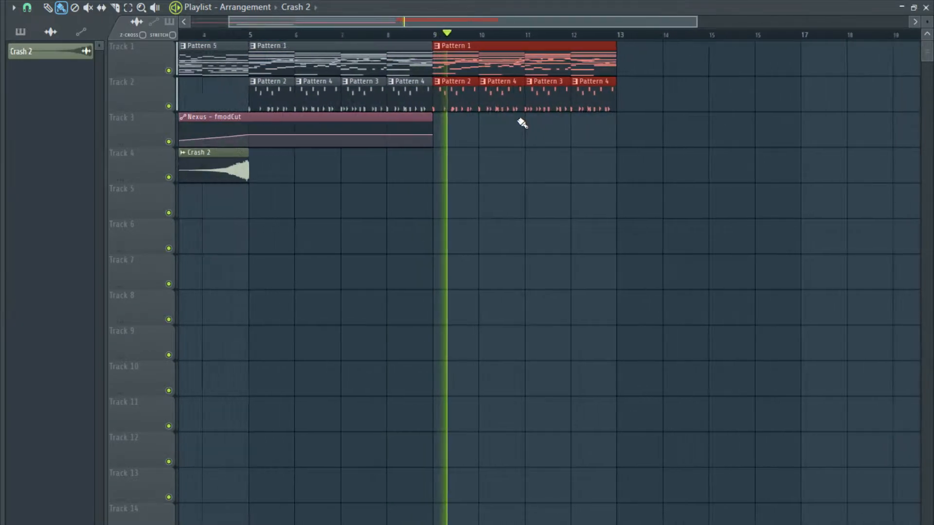
# Inspect the Joji WH Hat 2 notes of Pattern 2, return to the playlist without the channel rack and replay from the start.
pyautogui.doubleClick(474, 108)
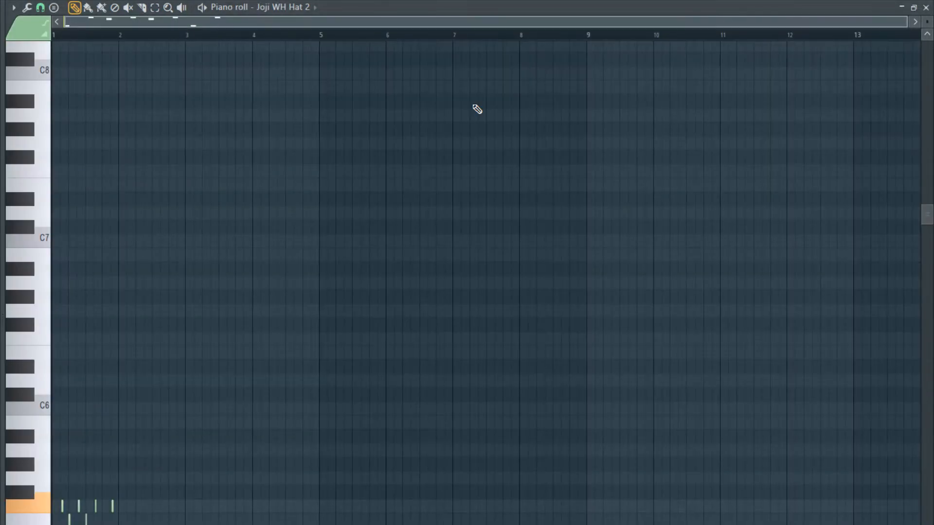
pyautogui.press('Escape')
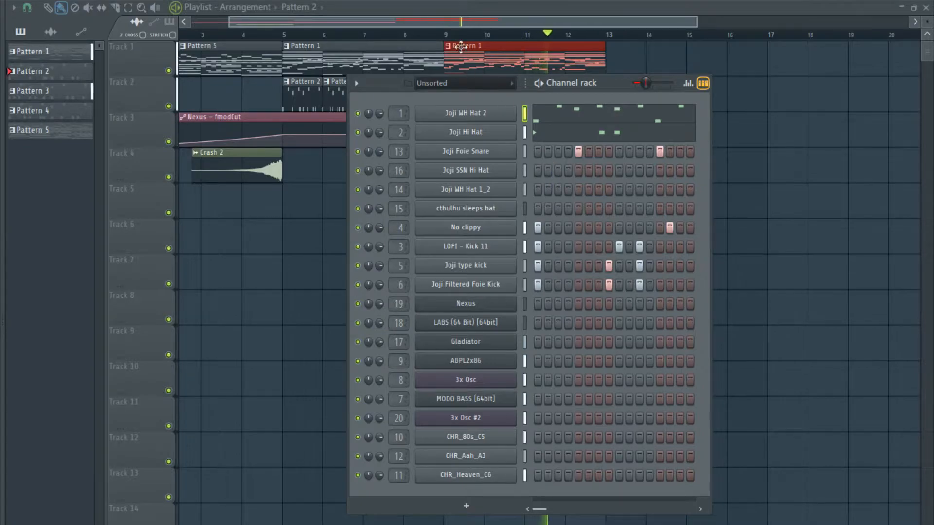
pyautogui.click(487, 23)
pyautogui.scroll(-1, 472, 111)
pyautogui.scroll(-1, 472, 111)
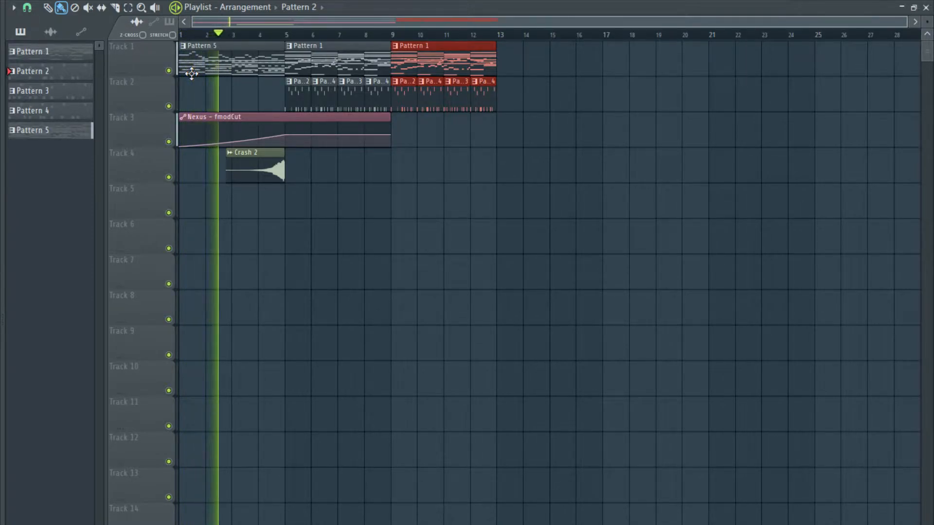
# Add a slight fade-in to the reversed Crash 2 sample, close its settings and stop playback.
pyautogui.doubleClick(248, 171)
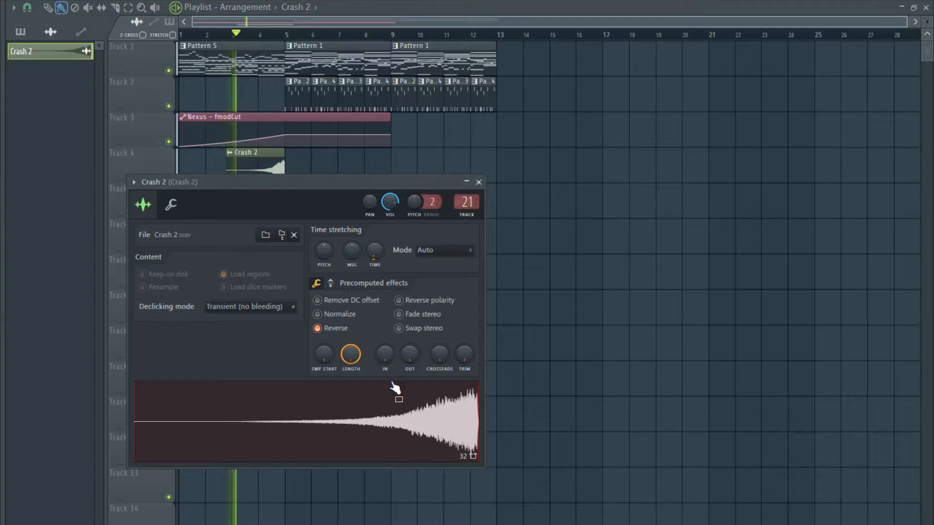
pyautogui.moveTo(384, 354); pyautogui.dragTo(384, 346)
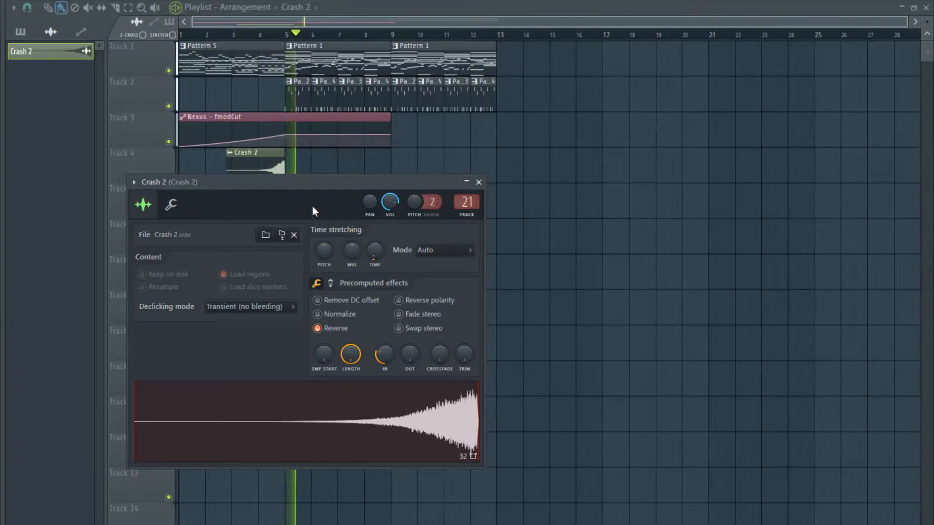
pyautogui.click(328, 24)
pyautogui.press('space')
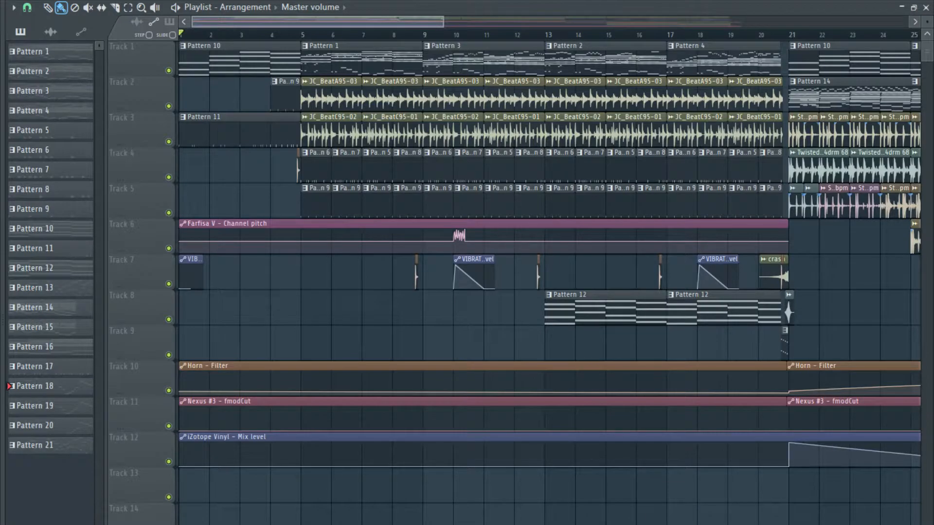
# Play the Farfisa V project's arrangement from the start and review the playlist up to about bar 15.
pyautogui.scroll(-5, 851, 103)
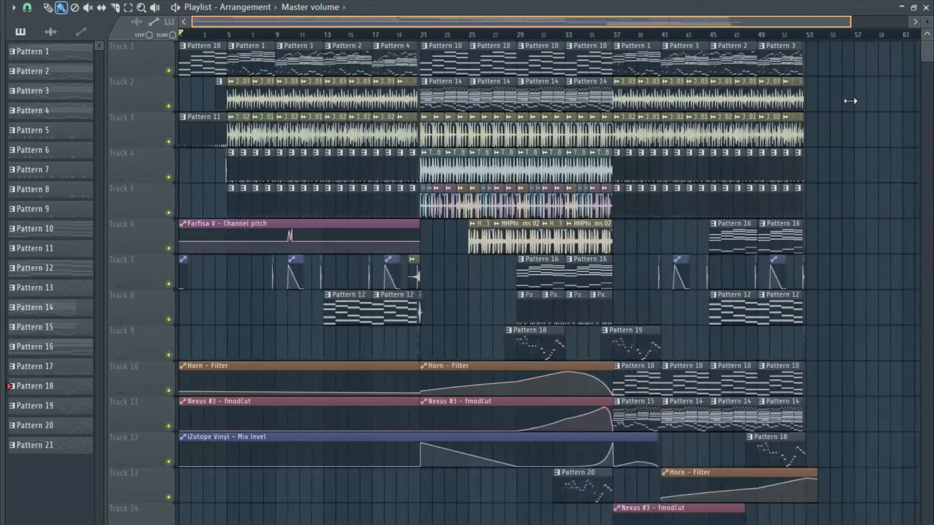
pyautogui.press('space')
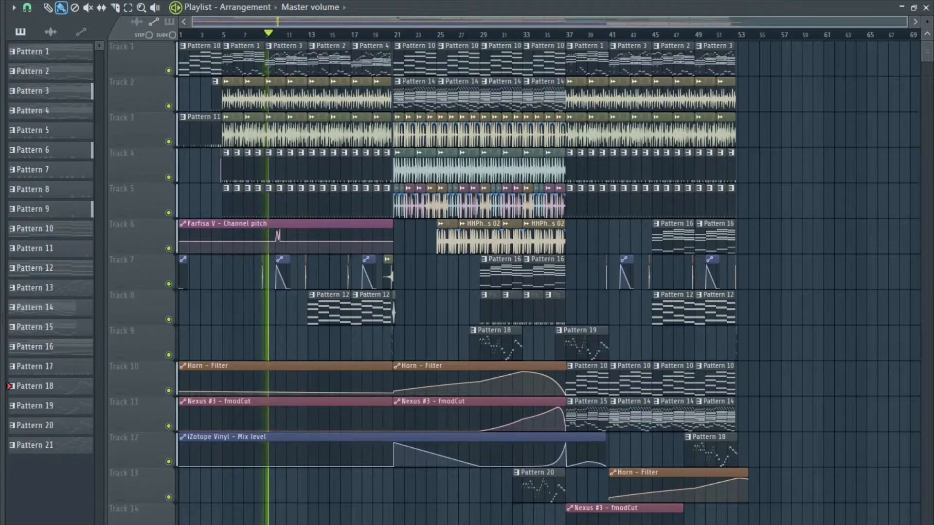
pyautogui.scroll(2, 271, 267)
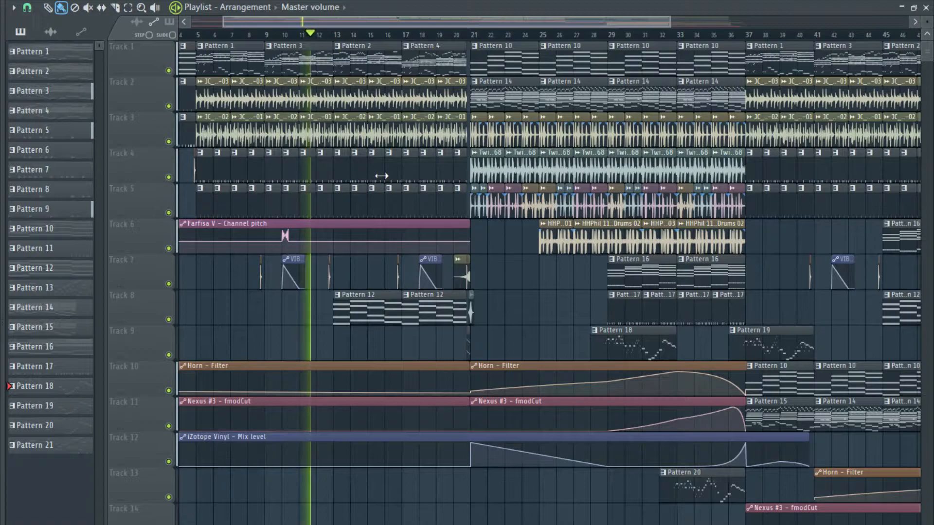
pyautogui.scroll(-1, 384, 175)
pyautogui.scroll(1, 356, 179)
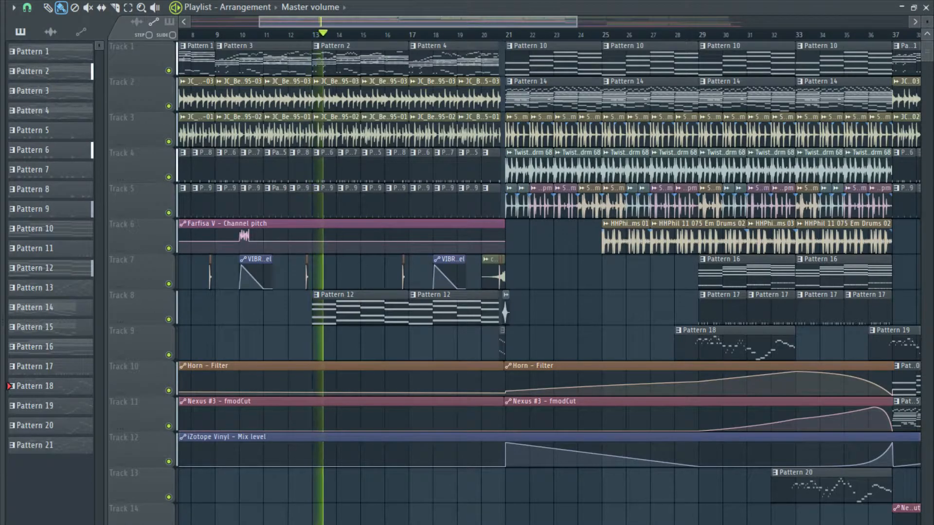
pyautogui.scroll(1, 379, 291)
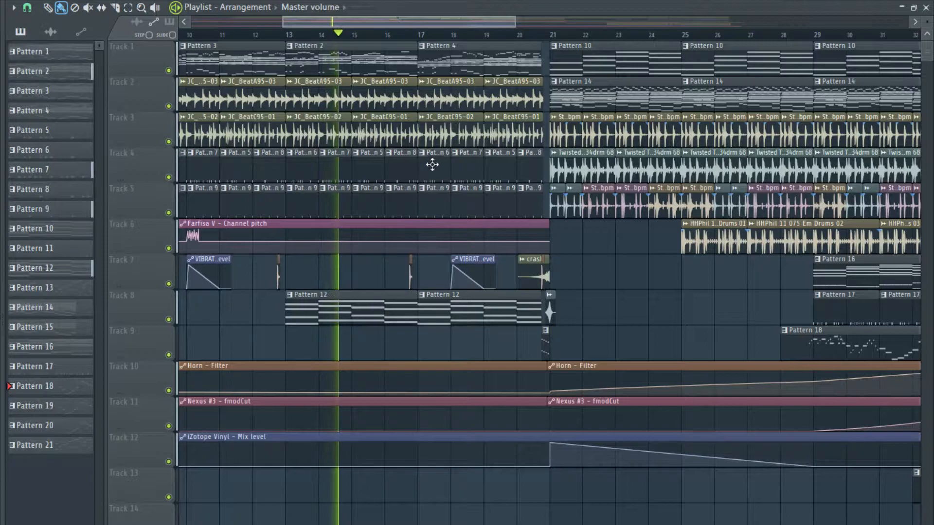
pyautogui.scroll(-3, 431, 162)
pyautogui.scroll(2, 431, 162)
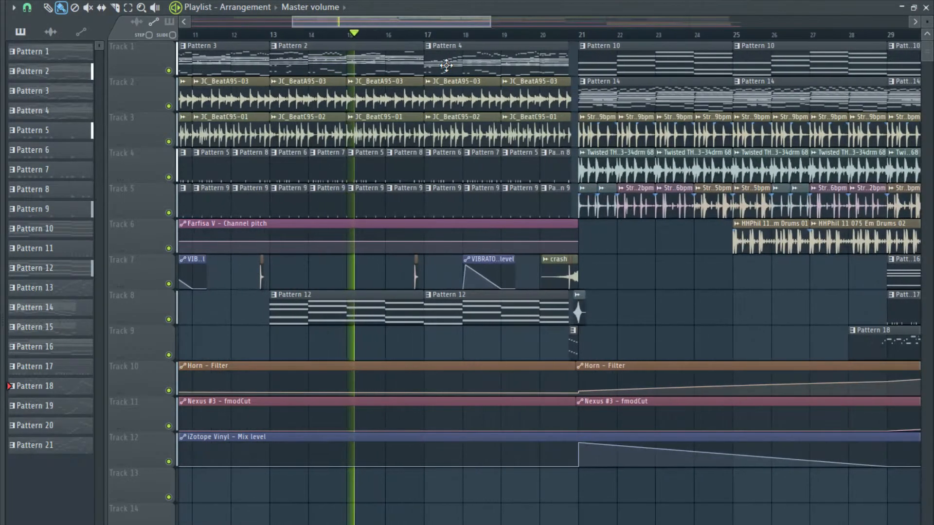
# Open Pattern 4's Farfisa V notes and add a long C#7 at the start of bar 1.
pyautogui.doubleClick(431, 163)
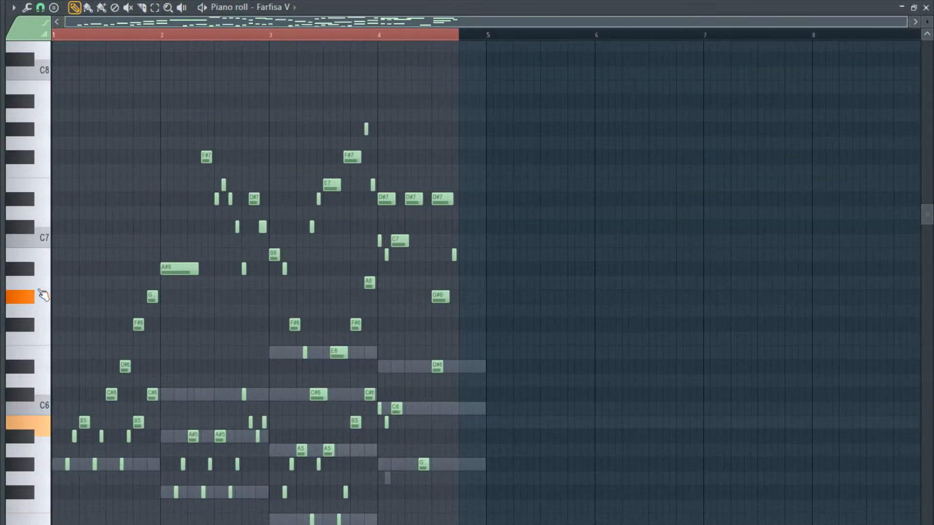
pyautogui.scroll(3, 42, 294)
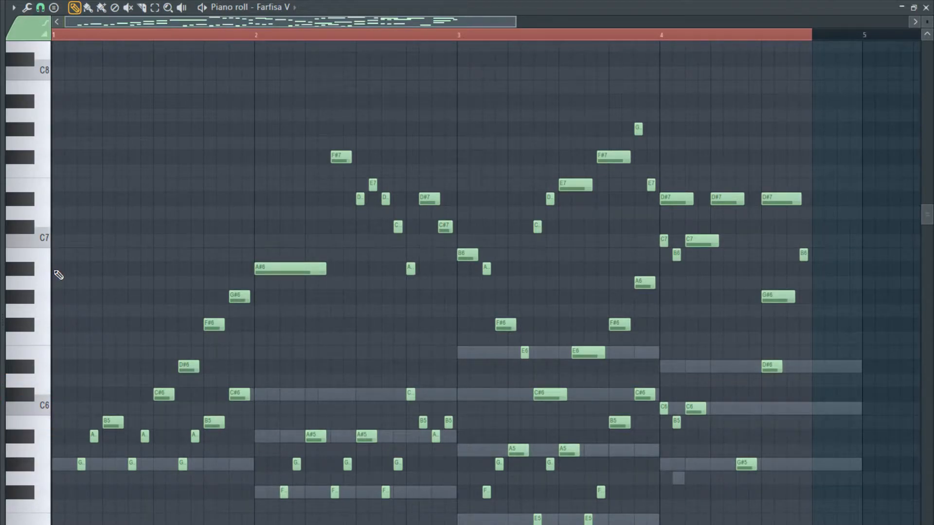
pyautogui.click(56, 239)
pyautogui.moveTo(57, 235); pyautogui.dragTo(125, 225)
pyautogui.press('space')
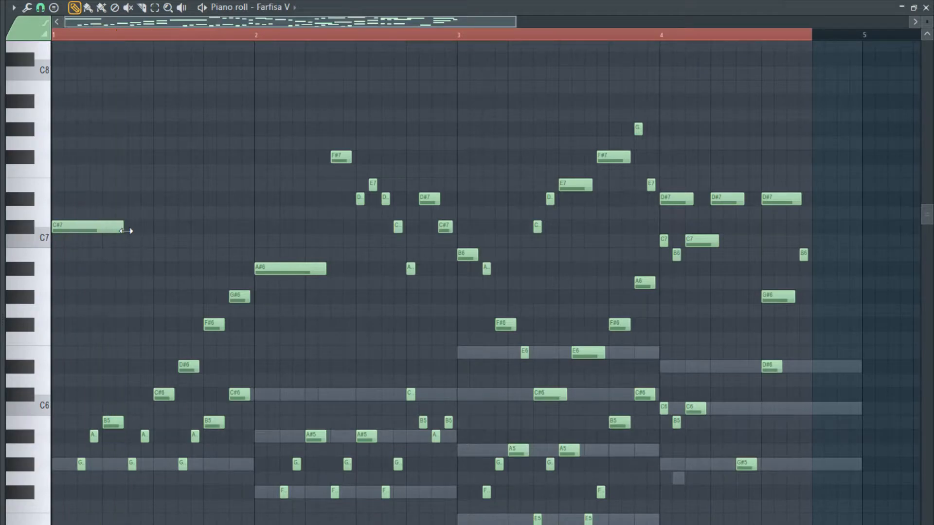
# Add a D#7 note right after the C#7 in bar 1 and play the opening back.
pyautogui.click(126, 201)
pyautogui.press('space')
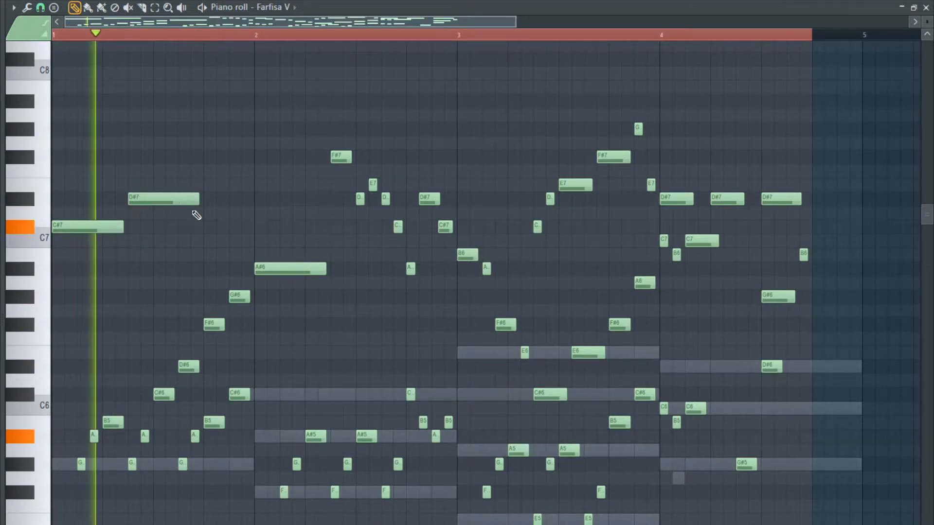
pyautogui.scroll(2, 141, 209)
pyautogui.press('space')
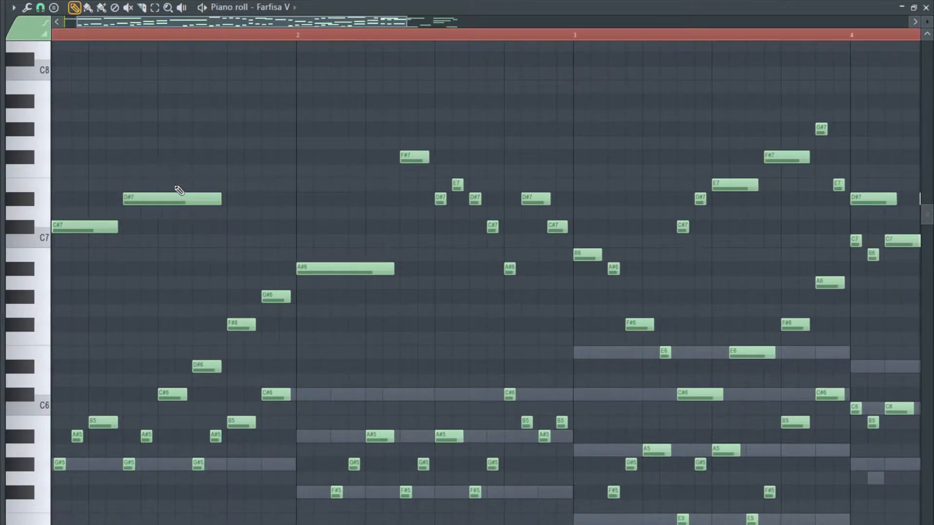
pyautogui.press('space')
pyautogui.scroll(-3, 136, 217)
pyautogui.scroll(3, 112, 222)
pyautogui.press('space')
# Shorten the D#7, continue bar 1 with E7, D#7, C#7 and B6, and play through bar 4.
pyautogui.click(159, 186)
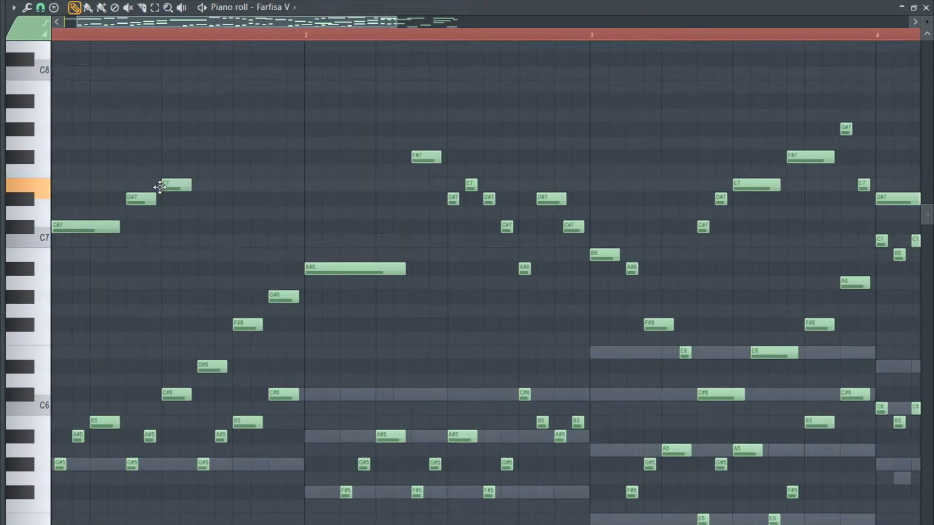
pyautogui.click(270, 242)
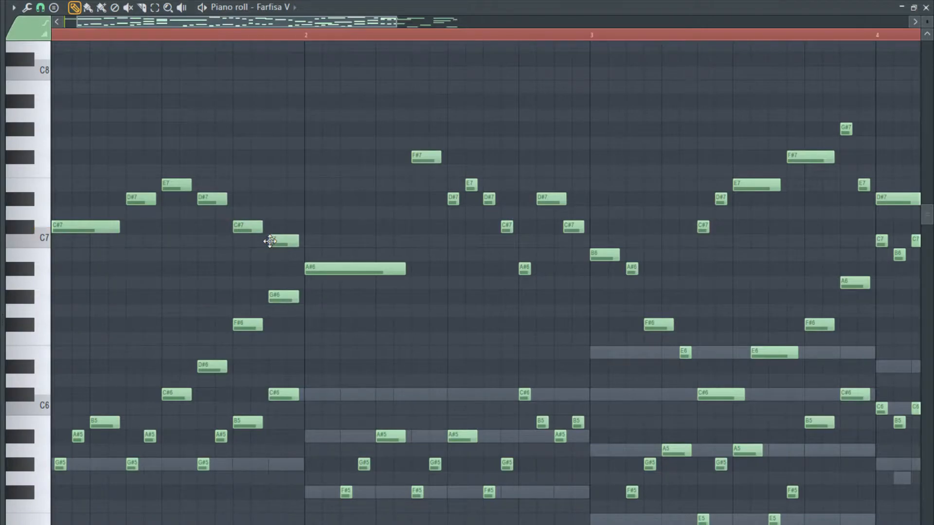
pyautogui.press('space')
pyautogui.scroll(-2, 102, 261)
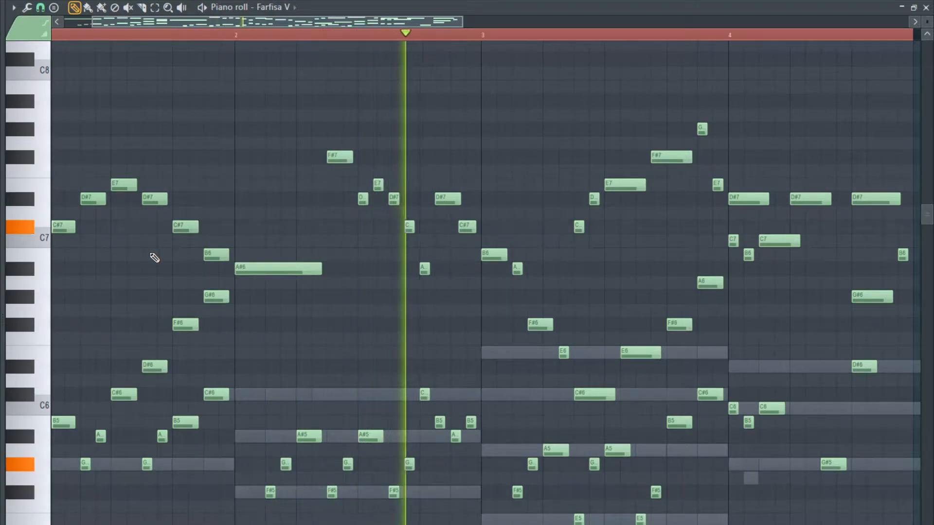
pyautogui.scroll(-2, 170, 258)
pyautogui.scroll(-2, 171, 258)
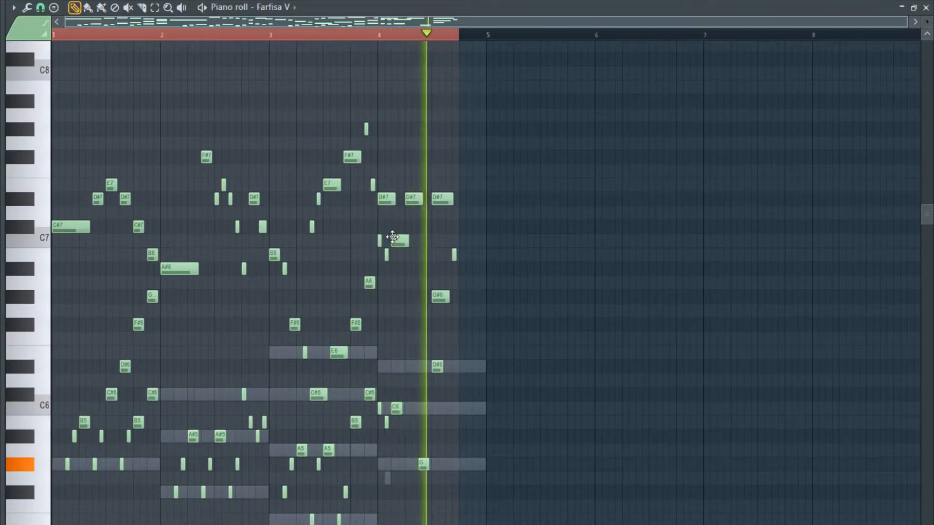
# Return to the playlist with the channel rack hidden and play on with the whole arrangement in view.
pyautogui.press('F6')
pyautogui.press('F5')
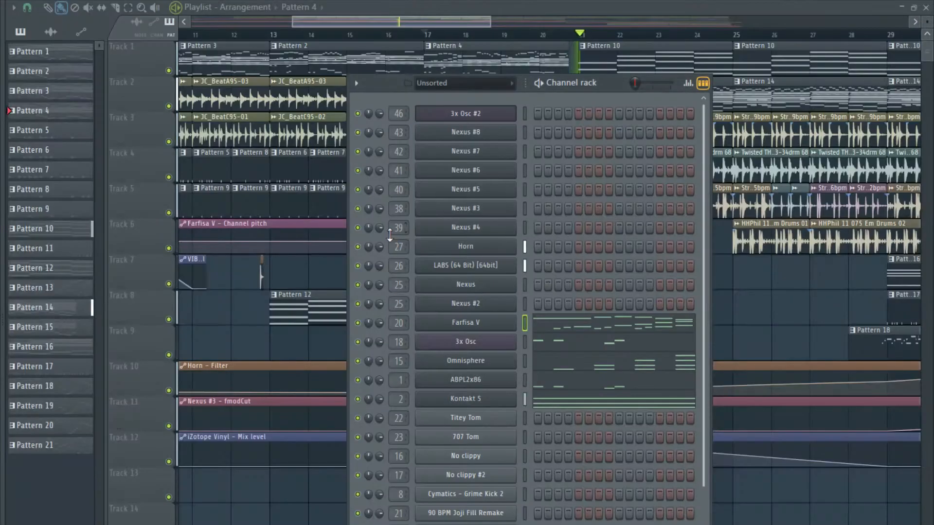
pyautogui.press('F6')
pyautogui.scroll(-5, 466, 40)
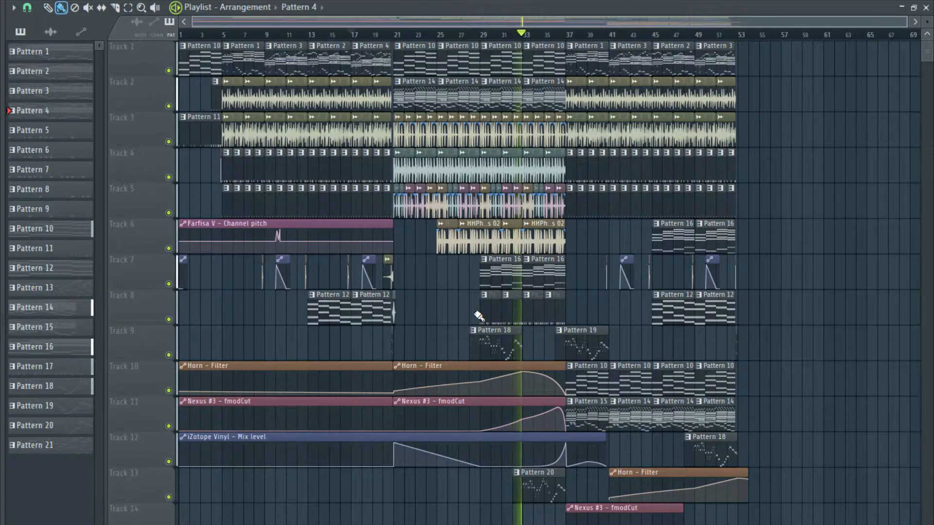
# Review the arrangement around bars 33 to 37 and the section after it during playback.
pyautogui.scroll(5, 479, 316)
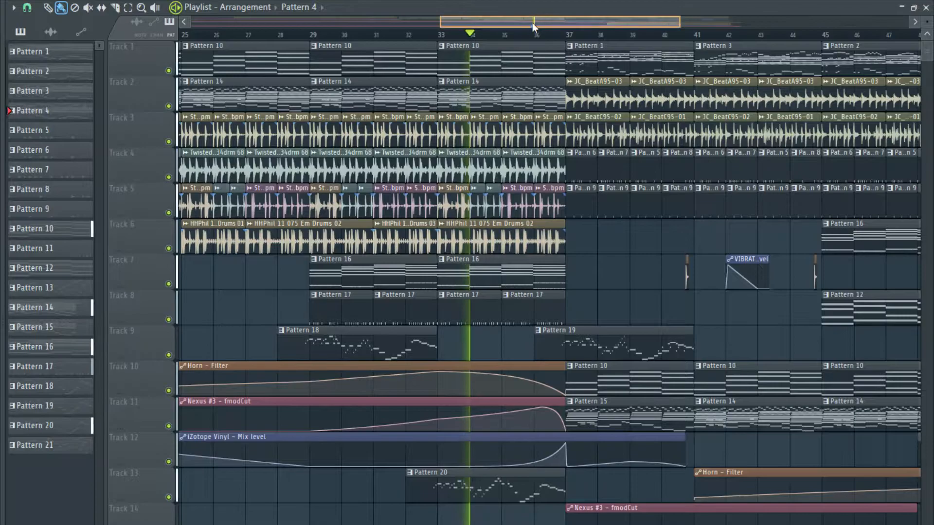
pyautogui.moveTo(530, 23); pyautogui.dragTo(576, 18)
pyautogui.scroll(1, 299, 281)
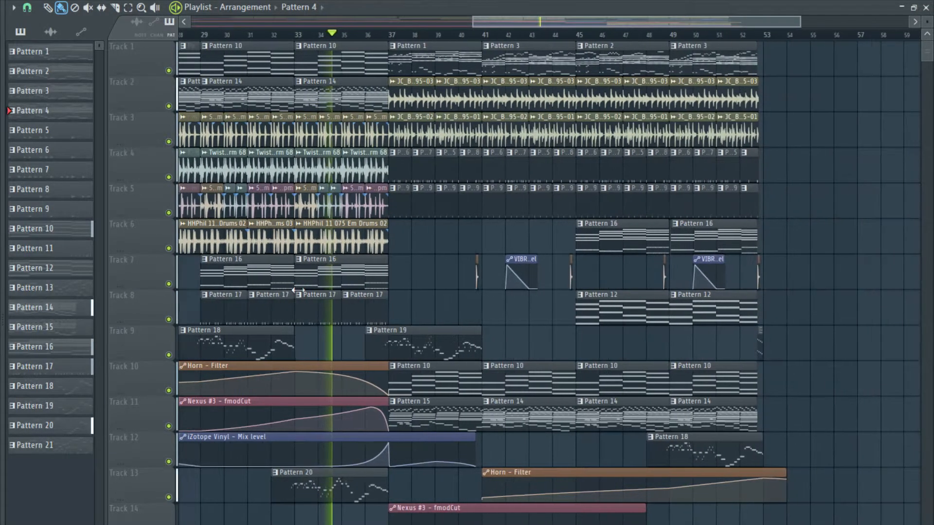
pyautogui.scroll(1, 323, 292)
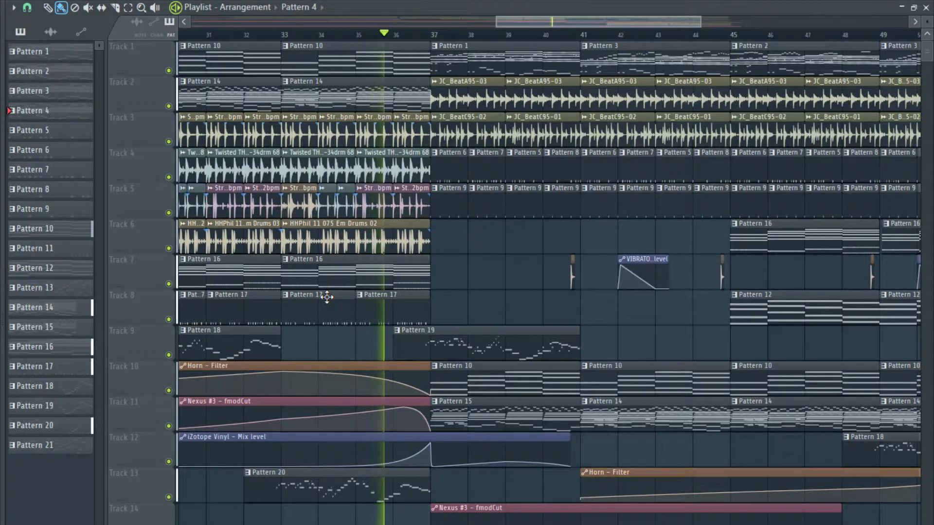
# Examine the transition at bar 37 during playback, including how Pattern 19 overlaps the section change.
pyautogui.scroll(-4, 327, 297)
pyautogui.scroll(2, 539, 305)
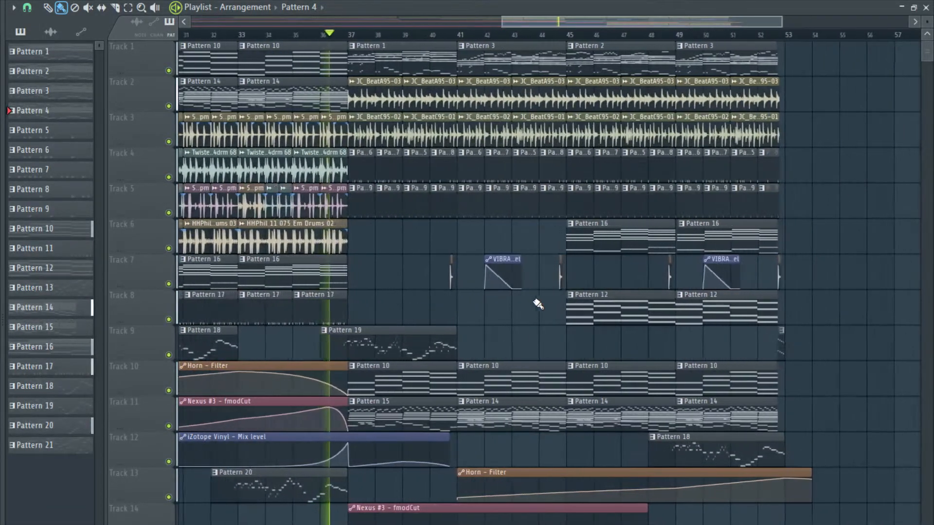
pyautogui.scroll(2, 419, 304)
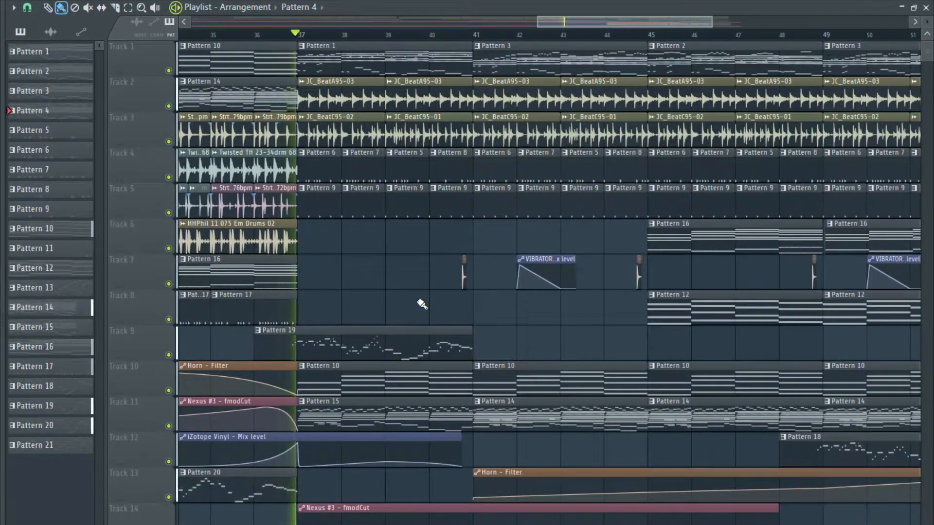
pyautogui.scroll(-1, 422, 305)
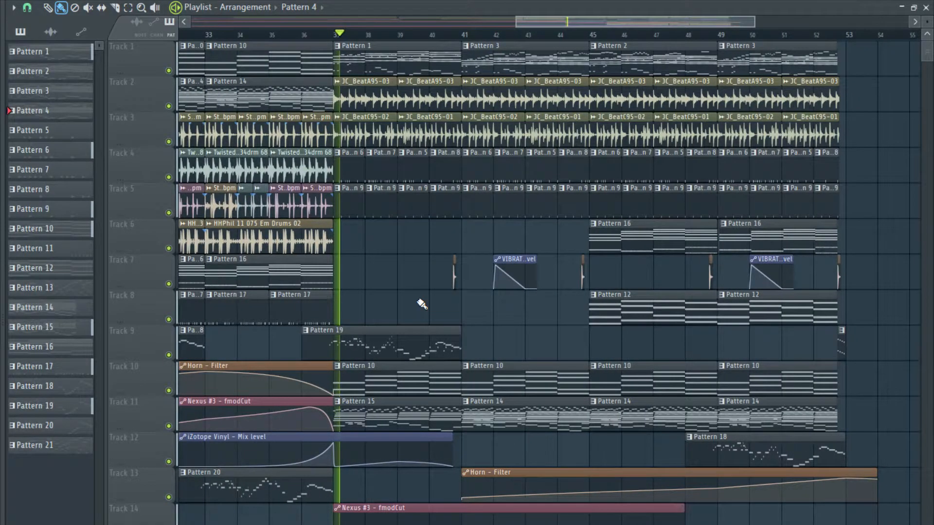
pyautogui.scroll(1, 419, 301)
pyautogui.scroll(1, 415, 338)
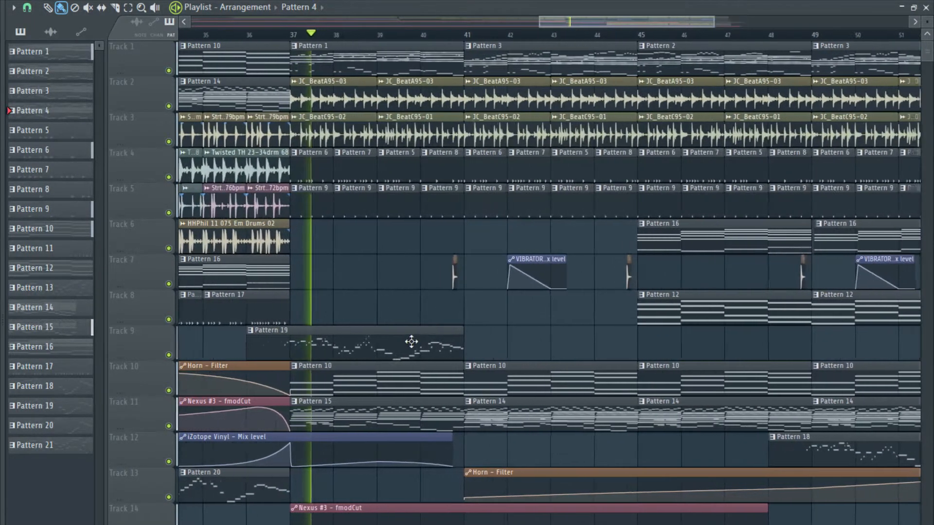
pyautogui.scroll(-2, 381, 294)
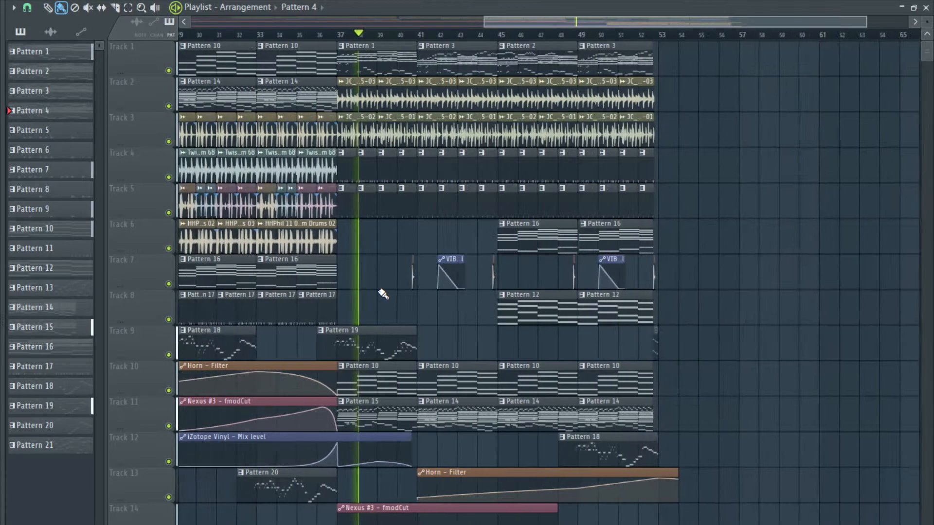
pyautogui.scroll(2, 442, 351)
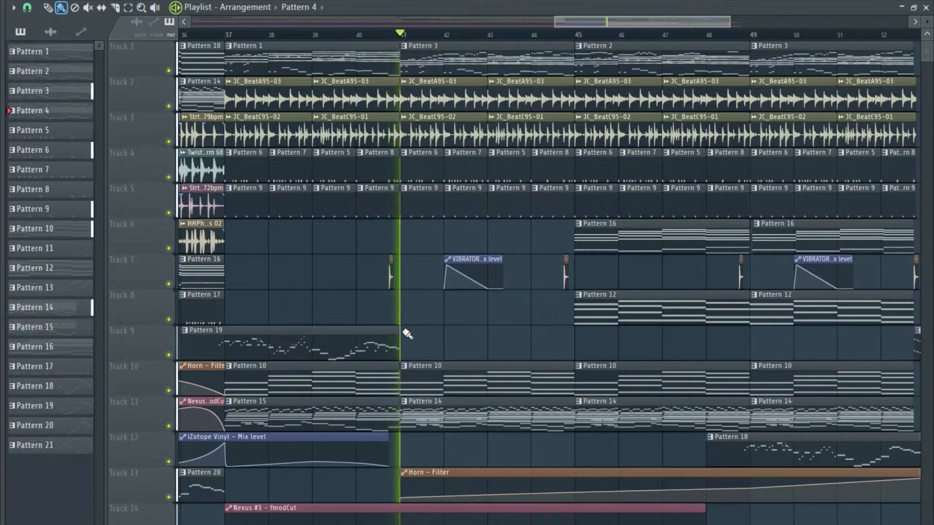
# Review the clips between bars 41 and 45 against the surrounding arrangement during playback.
pyautogui.scroll(-2, 408, 334)
pyautogui.scroll(-3, 407, 334)
pyautogui.moveTo(409, 333); pyautogui.dragTo(534, 326)
pyautogui.scroll(3, 656, 349)
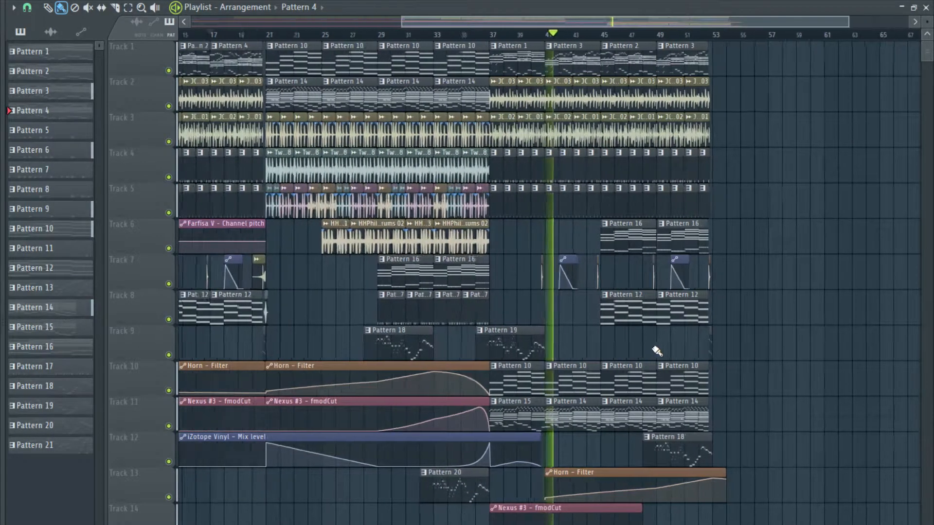
pyautogui.scroll(2, 591, 349)
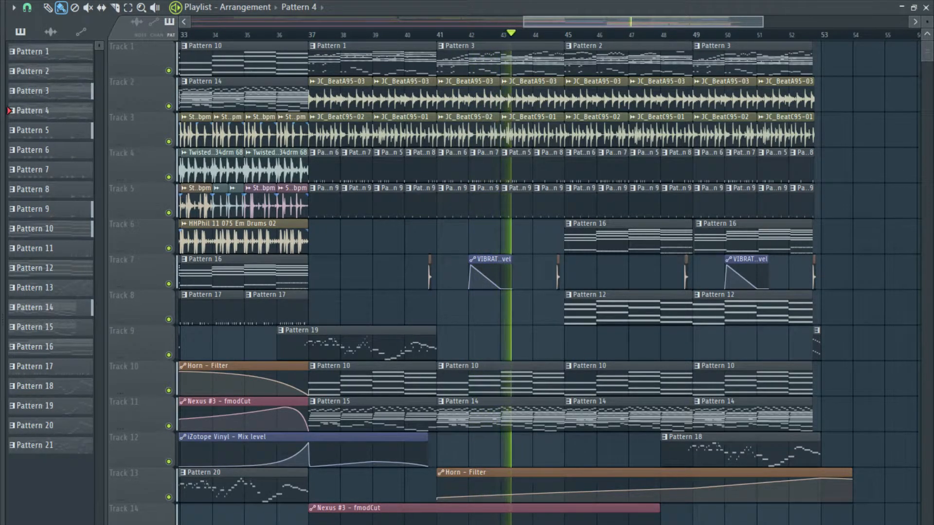
pyautogui.scroll(-1, 687, 291)
pyautogui.scroll(-1, 505, 340)
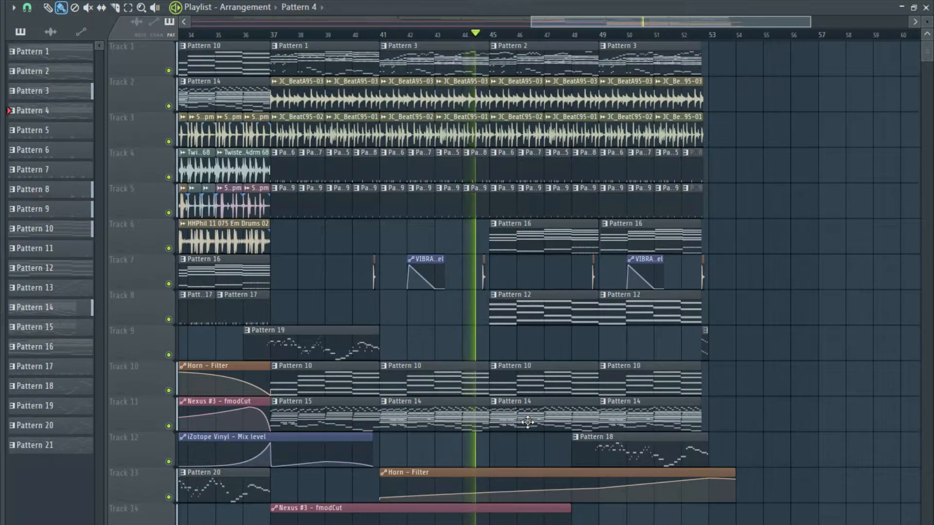
# Follow the closing section from bar 45 to bar 53 in playback, examining the Pattern 18 clip on Track 12.
pyautogui.keyDown('ctrl'); pyautogui.scroll(2, 431, 406); pyautogui.keyUp('ctrl')
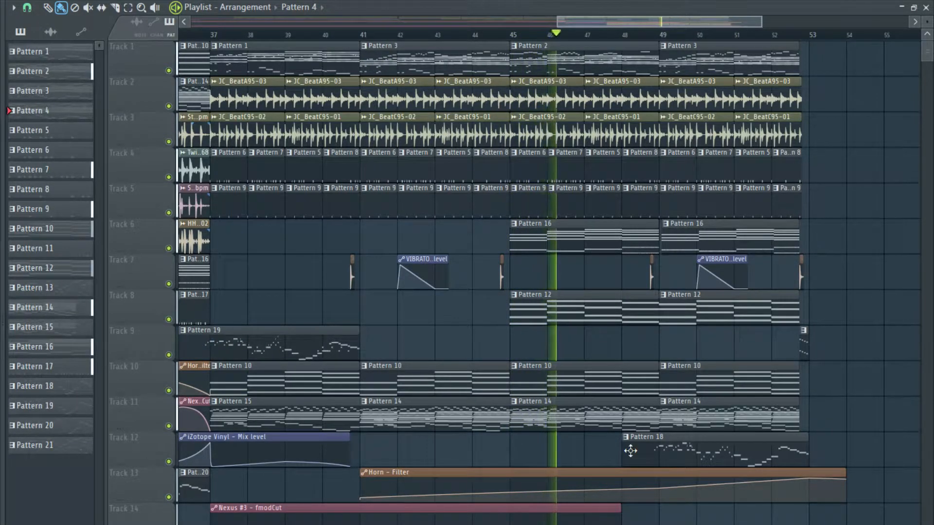
pyautogui.keyDown('ctrl'); pyautogui.scroll(-3, 637, 446); pyautogui.keyUp('ctrl')
pyautogui.keyDown('ctrl'); pyautogui.scroll(2, 441, 351); pyautogui.keyUp('ctrl')
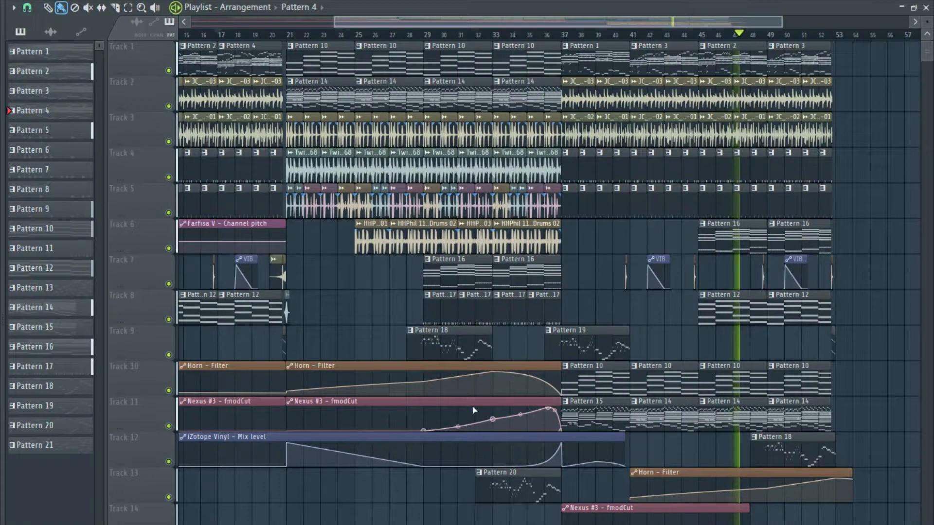
pyautogui.keyDown('ctrl'); pyautogui.scroll(2, 766, 395); pyautogui.keyUp('ctrl')
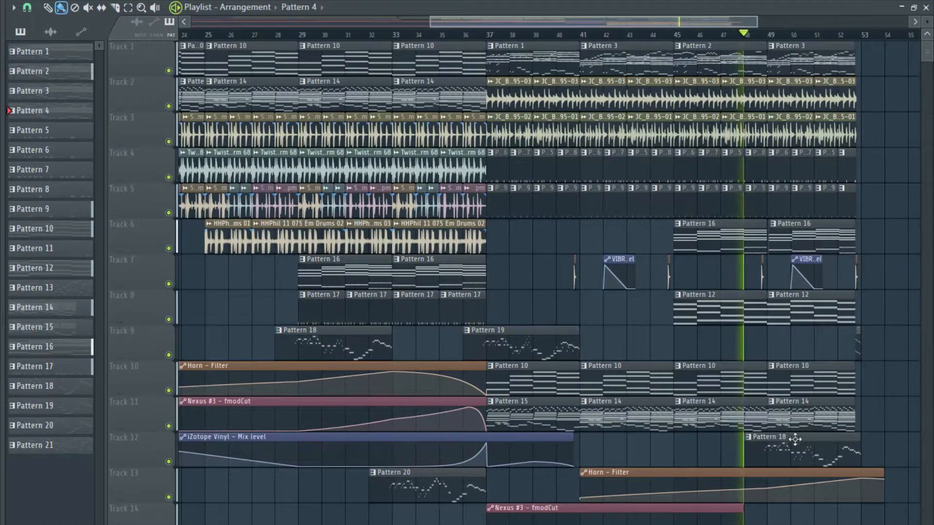
pyautogui.keyDown('ctrl'); pyautogui.scroll(-3, 876, 445); pyautogui.keyUp('ctrl')
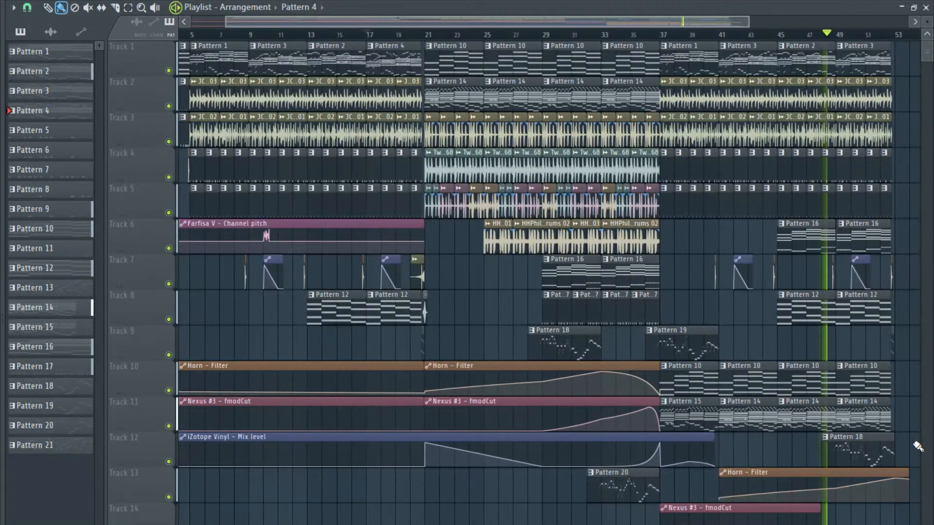
pyautogui.keyDown('ctrl'); pyautogui.scroll(2, 917, 446); pyautogui.keyUp('ctrl')
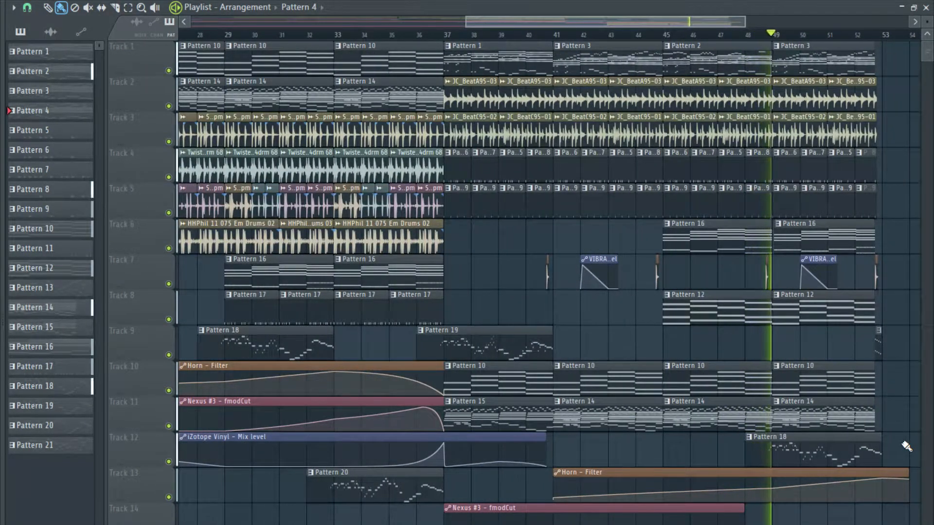
pyautogui.keyDown('ctrl'); pyautogui.scroll(2, 901, 452); pyautogui.keyUp('ctrl')
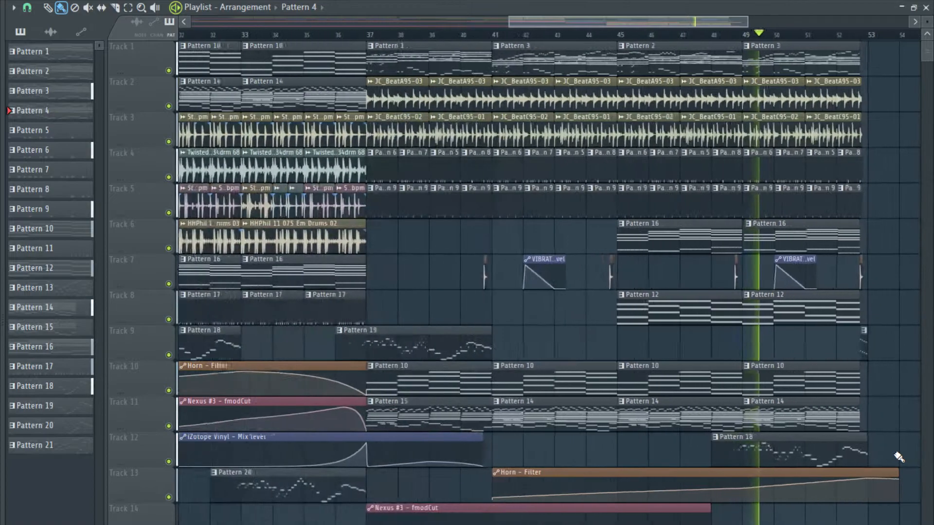
pyautogui.keyDown('ctrl'); pyautogui.scroll(2, 899, 457); pyautogui.keyUp('ctrl')
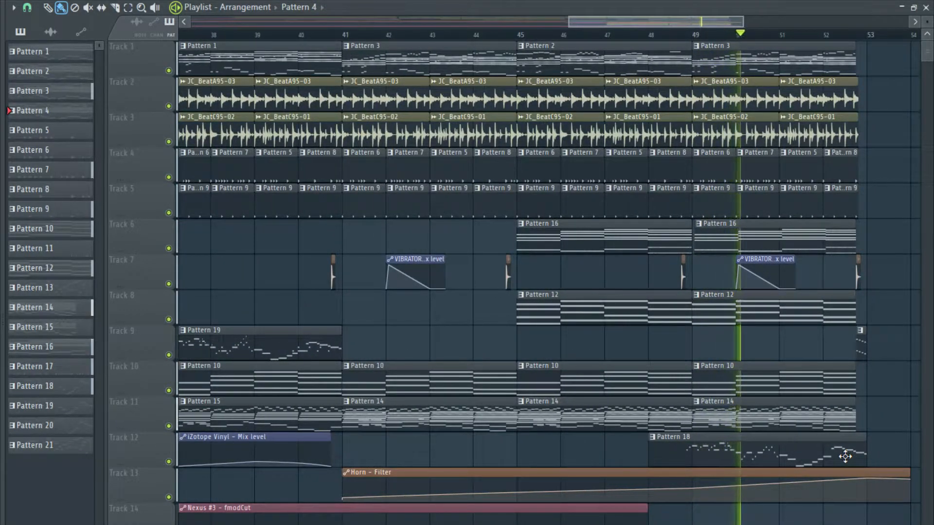
pyautogui.keyDown('ctrl'); pyautogui.scroll(2, 873, 455); pyautogui.keyUp('ctrl')
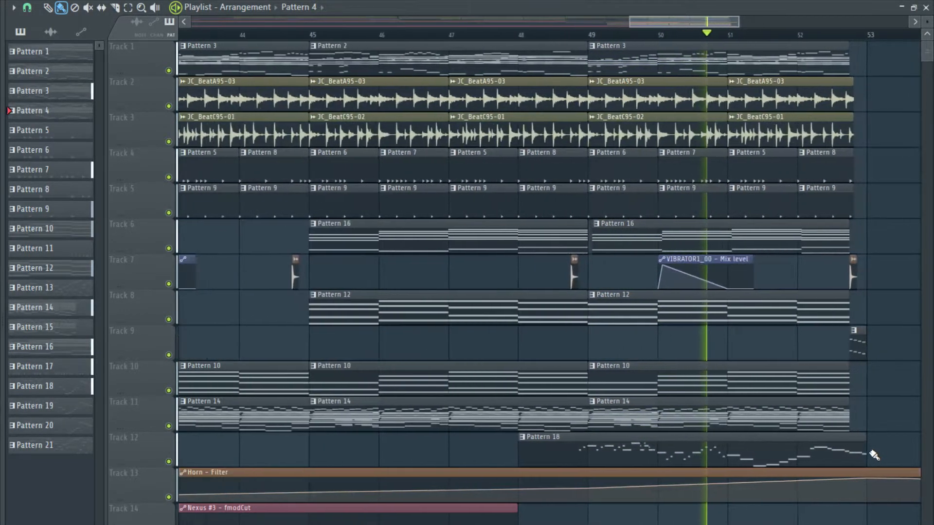
pyautogui.keyDown('ctrl'); pyautogui.scroll(-4, 870, 454); pyautogui.keyUp('ctrl')
pyautogui.keyDown('ctrl'); pyautogui.scroll(5, 880, 465); pyautogui.keyUp('ctrl')
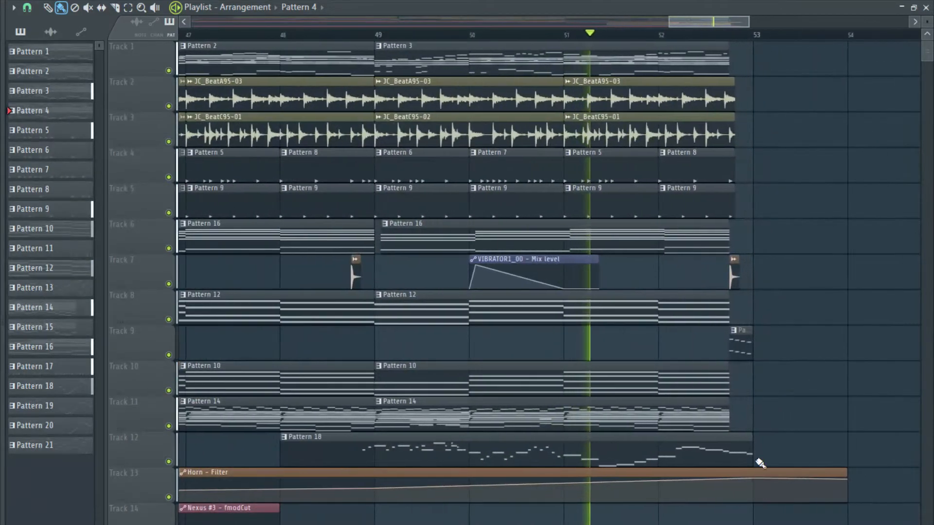
pyautogui.keyDown('ctrl'); pyautogui.scroll(2, 895, 457); pyautogui.keyUp('ctrl')
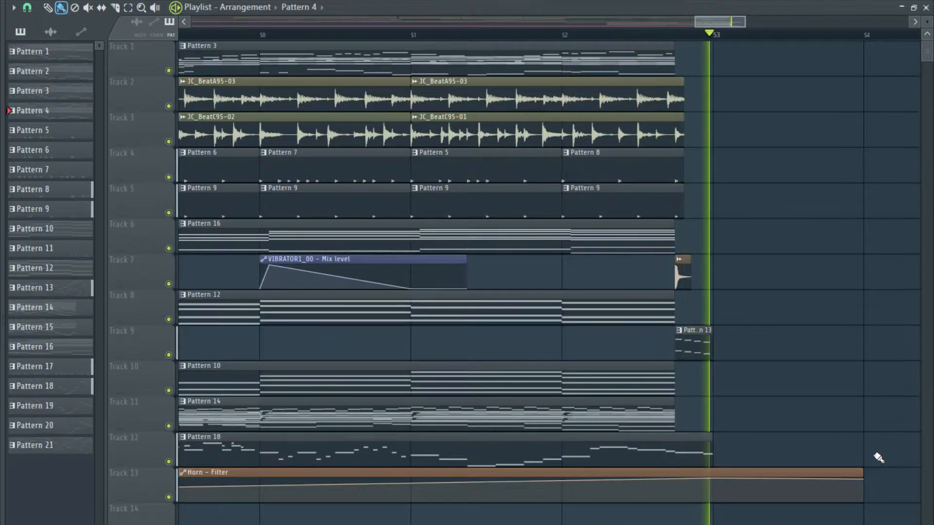
# Stop playback, trim the end of Track 12's Pattern 18 clip to line up with the Pattern 14 clip, and replay the ending from bar 52.
pyautogui.press('space')
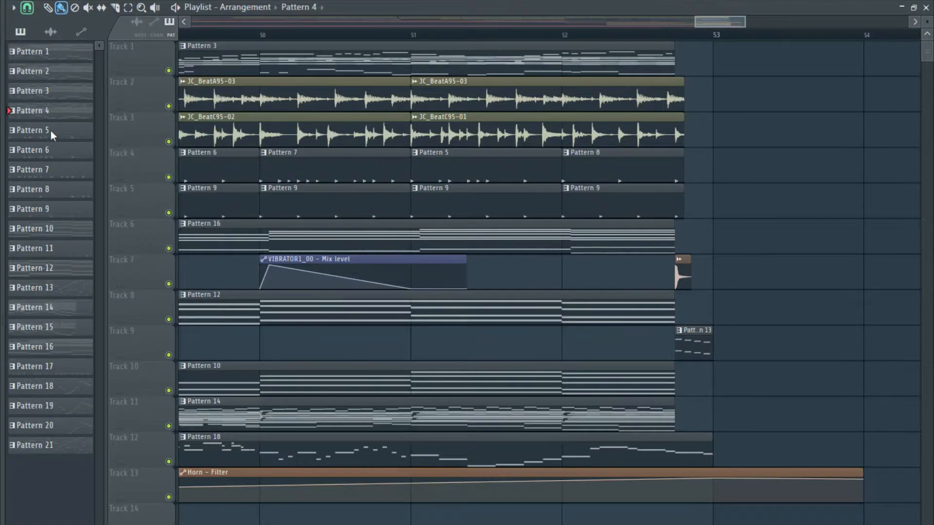
pyautogui.moveTo(713, 450); pyautogui.dragTo(674, 442)
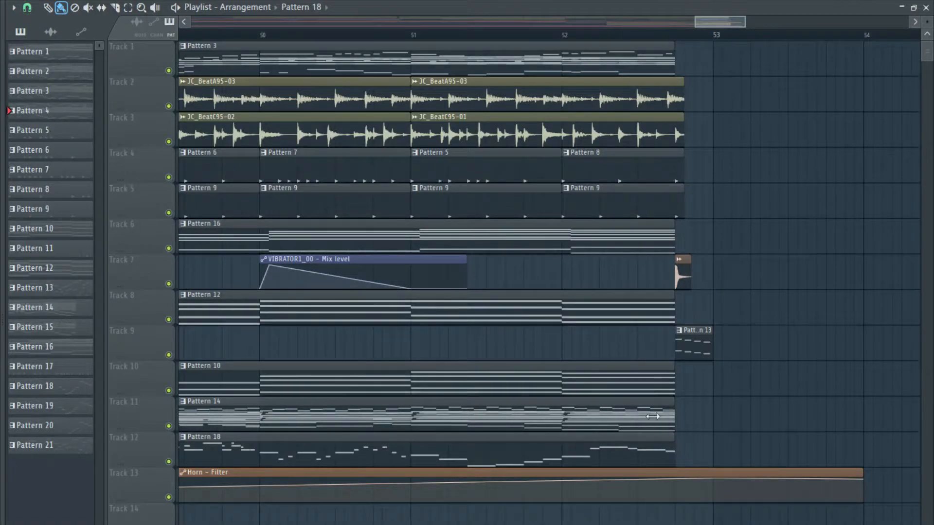
pyautogui.click(590, 36)
pyautogui.press('space')
pyautogui.scroll(-2, 731, 323)
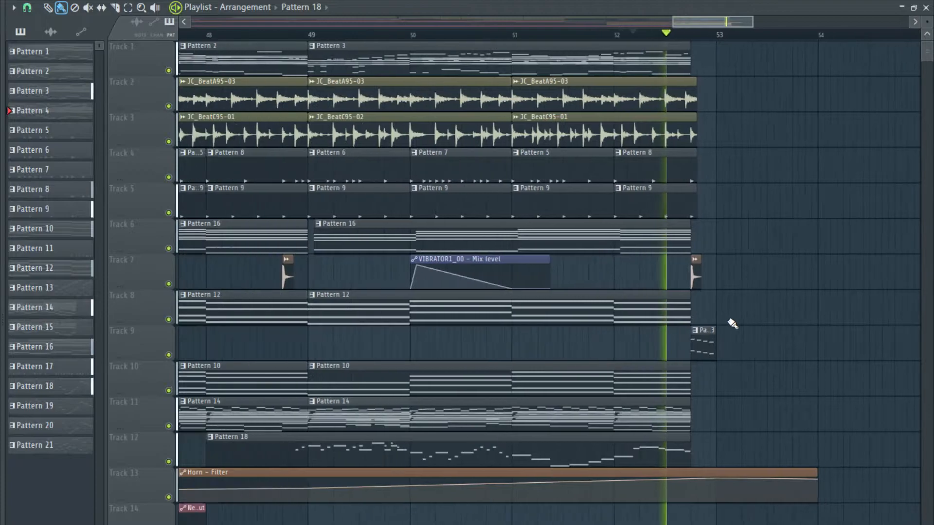
# Play out the ending and examine the lower tracks' drum clips and automation, including the Master volume curve.
pyautogui.scroll(-2, 779, 326)
pyautogui.scroll(-1, 779, 327)
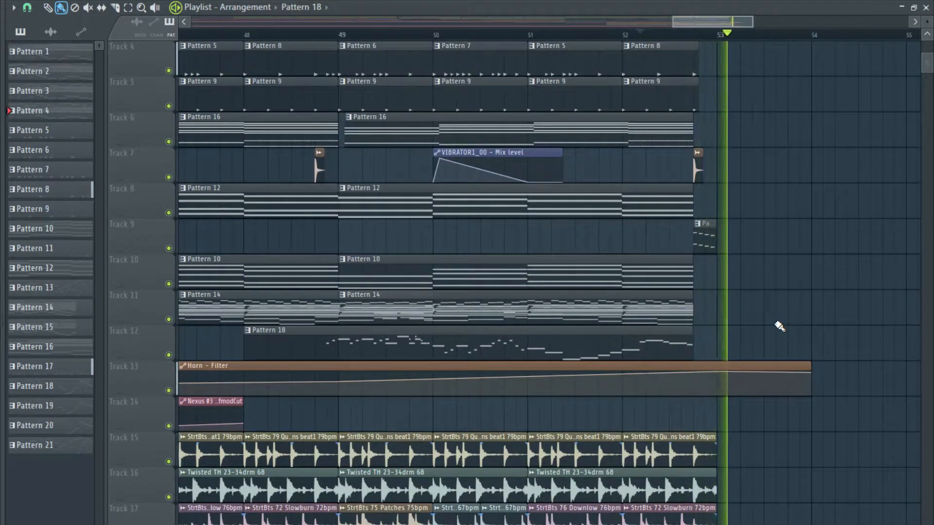
pyautogui.scroll(-8, 788, 340)
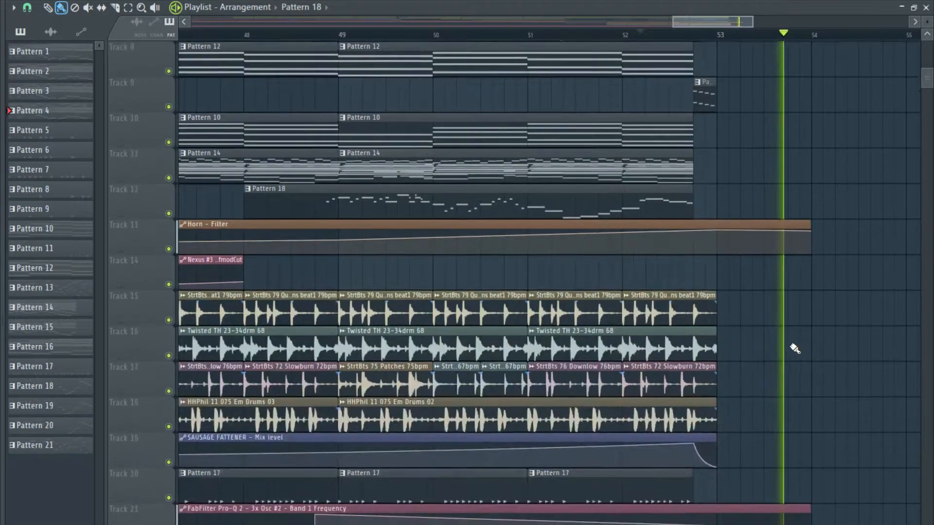
pyautogui.press('space')
pyautogui.scroll(-3, 684, 403)
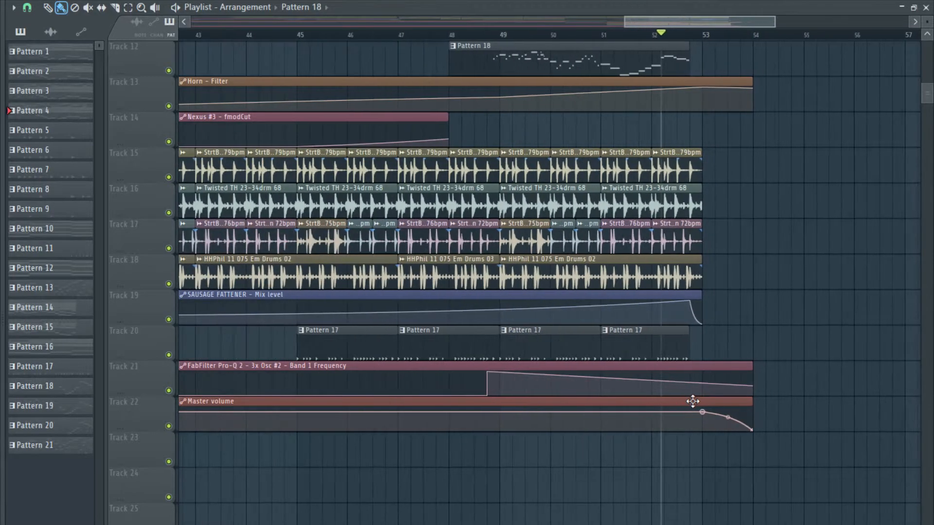
pyautogui.scroll(3, 757, 394)
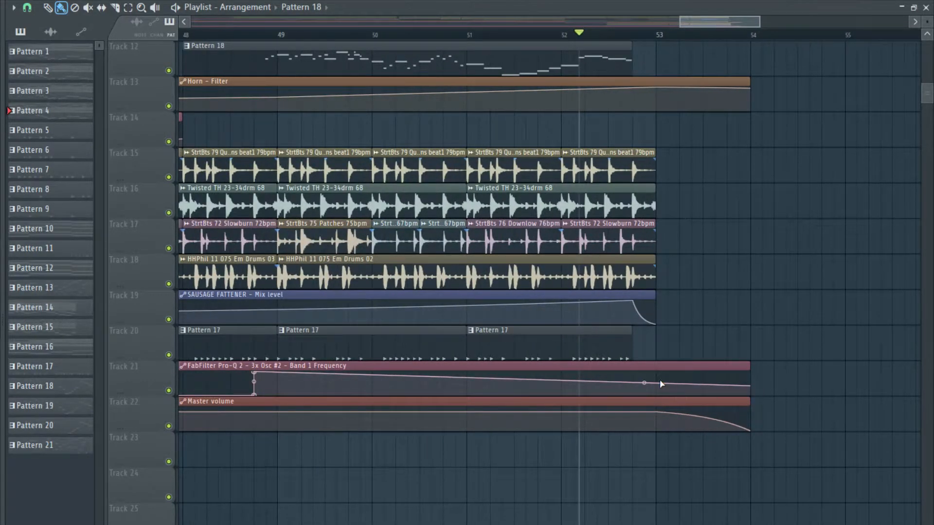
pyautogui.scroll(-10, 643, 382)
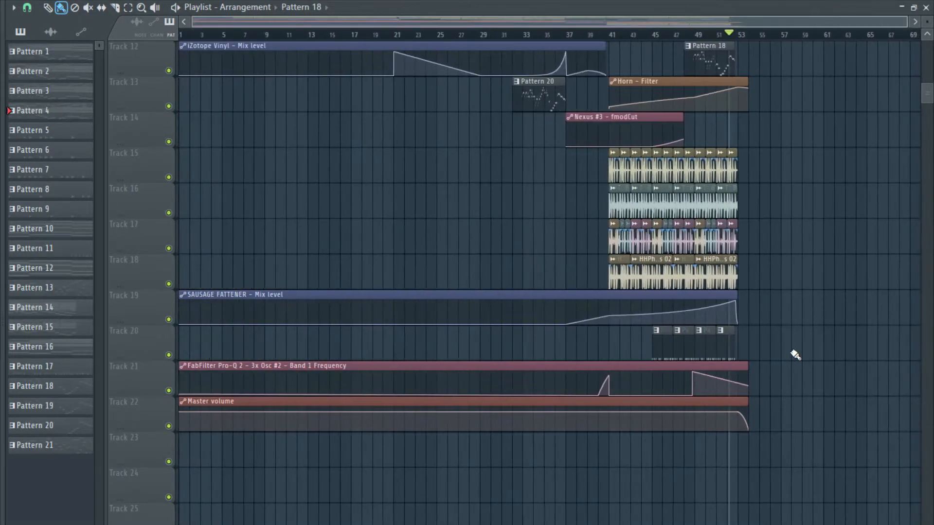
pyautogui.scroll(10, 796, 355)
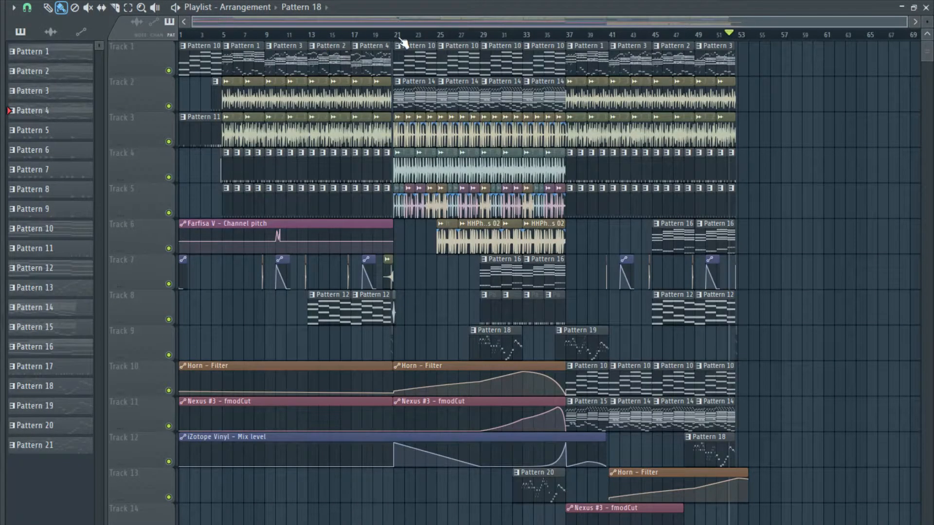
# Play the arrangement from about bar 28 and review the middle section up to the change at bar 37.
pyautogui.click(475, 37)
pyautogui.press('space')
pyautogui.scroll(5, 532, 114)
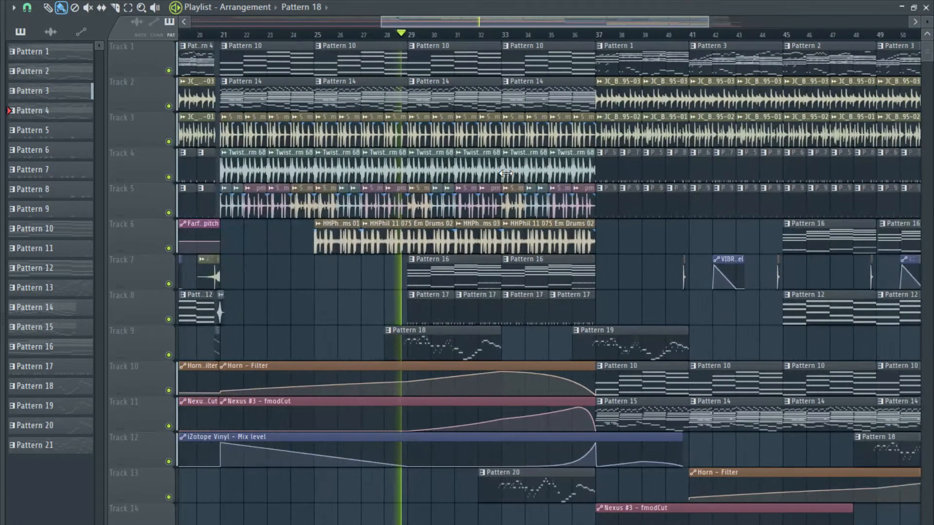
pyautogui.scroll(3, 411, 215)
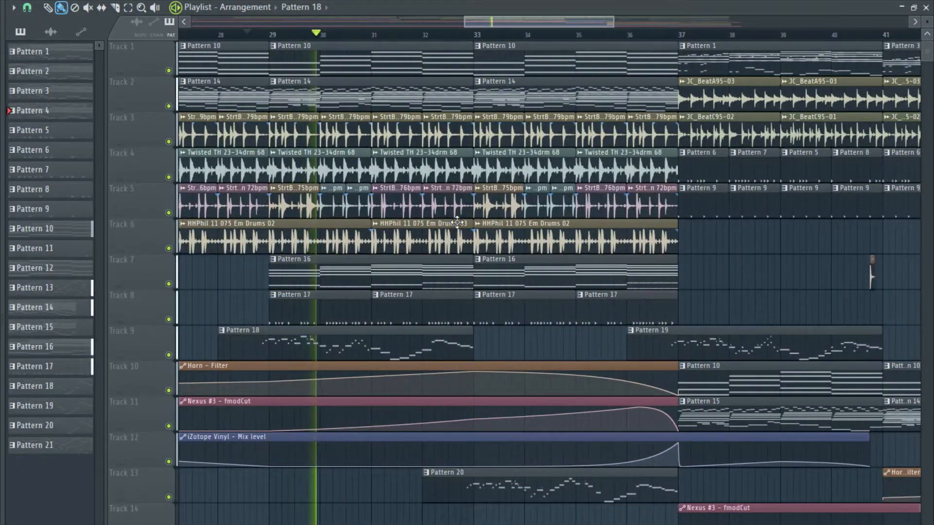
pyautogui.scroll(-2, 458, 222)
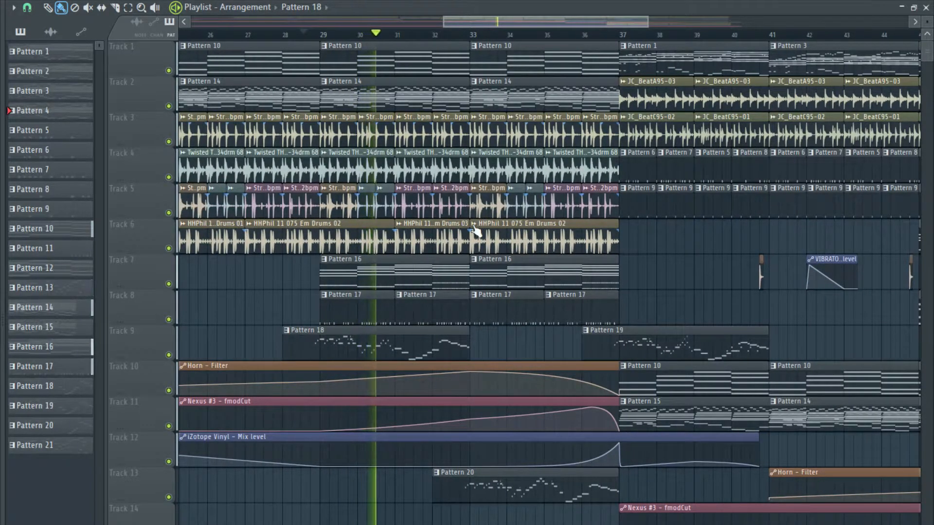
pyautogui.scroll(-2, 528, 245)
pyautogui.scroll(1, 527, 246)
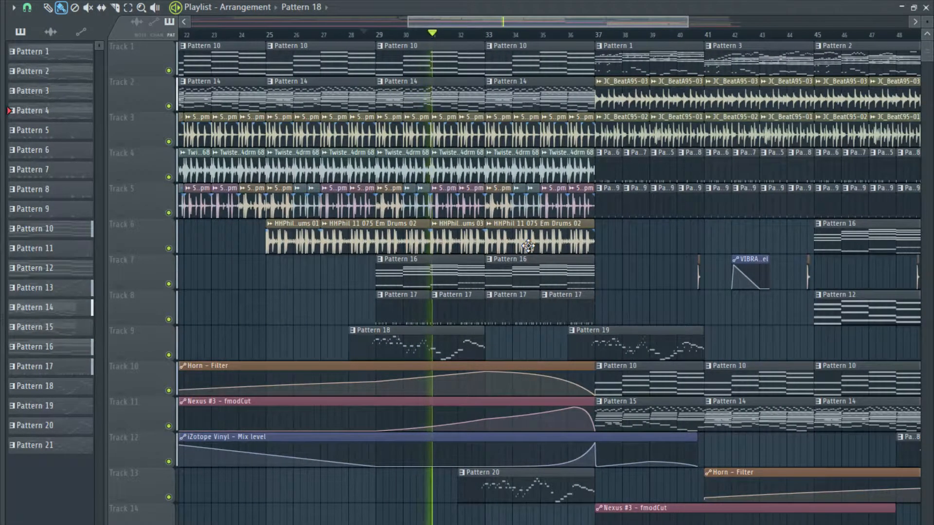
pyautogui.scroll(2, 527, 246)
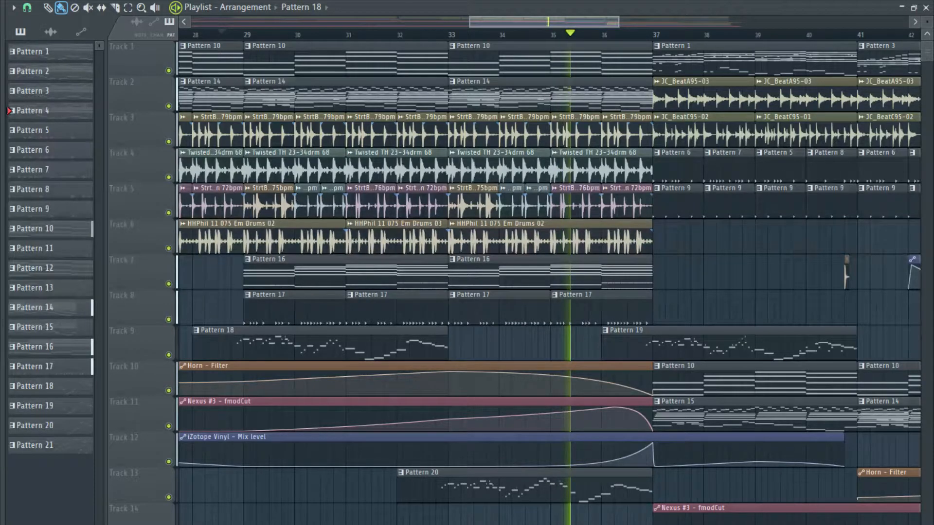
pyautogui.scroll(-3, 603, 290)
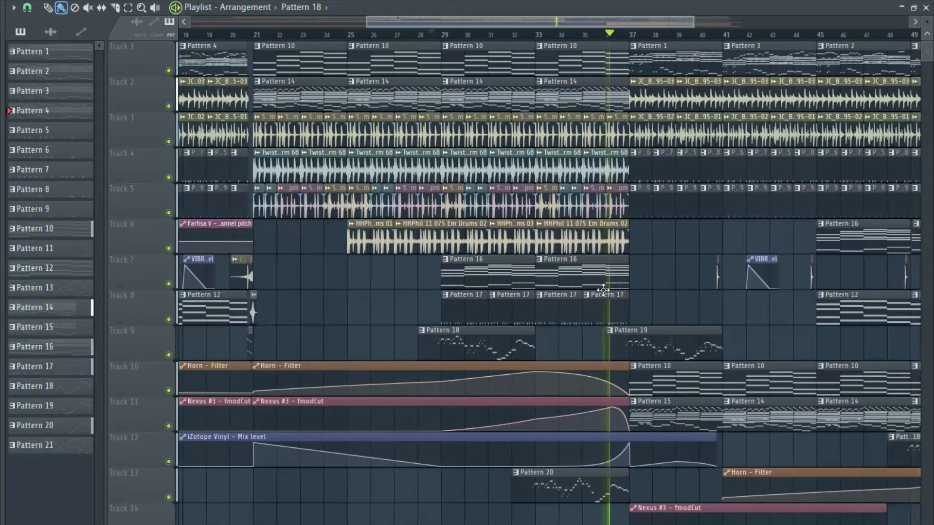
pyautogui.scroll(2, 290, 368)
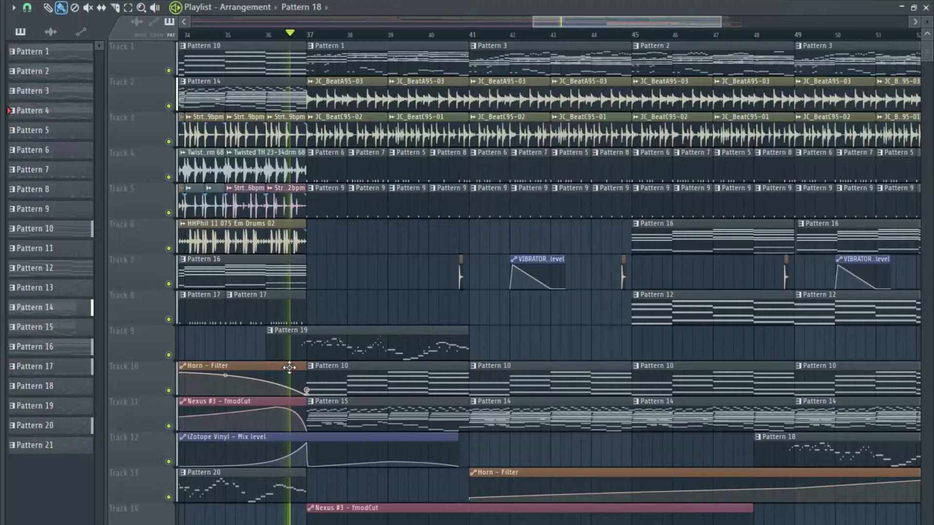
# Trim the end of Track 13's Pattern 20 clip so it stops slightly before bar 37.
pyautogui.scroll(1, 290, 367)
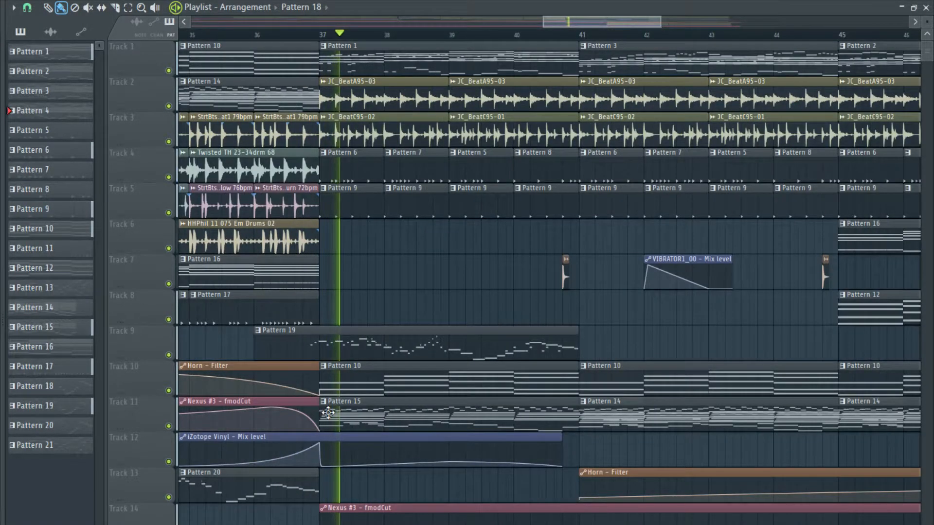
pyautogui.scroll(2, 328, 413)
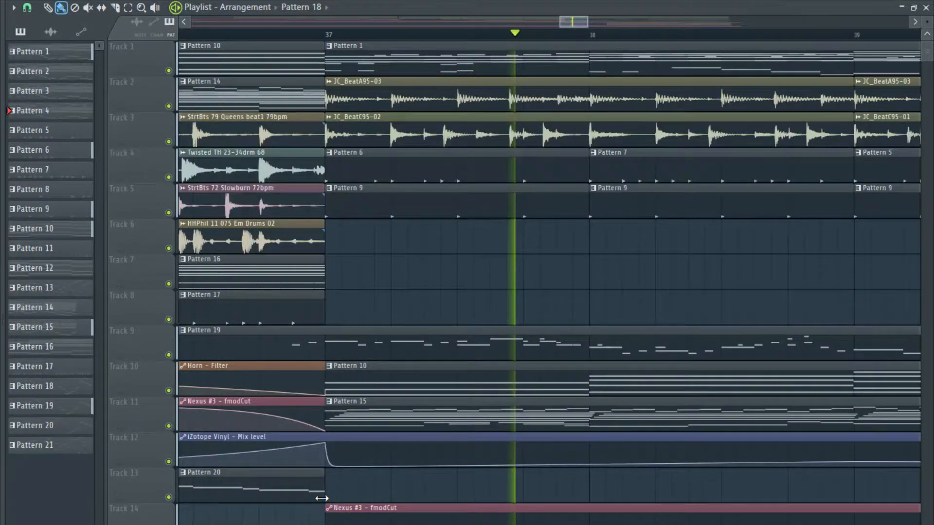
pyautogui.moveTo(322, 498); pyautogui.dragTo(292, 498)
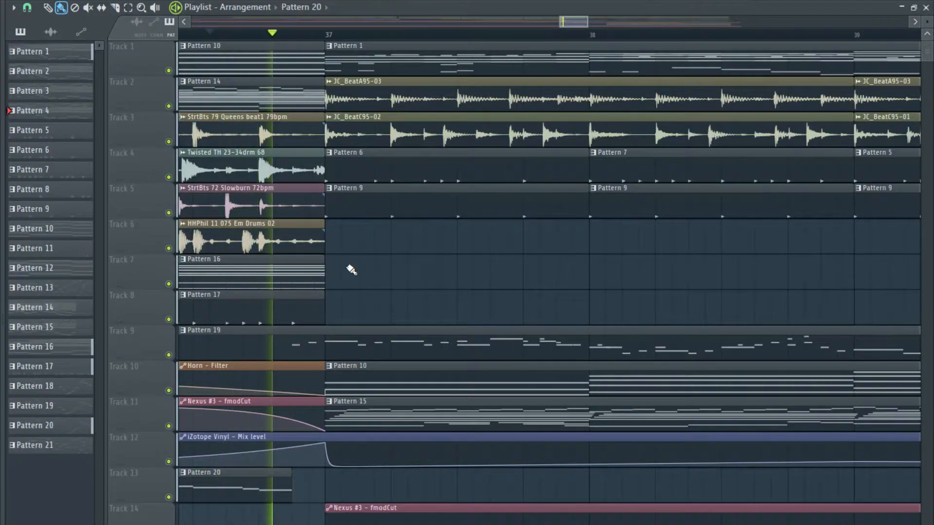
# Replay the transition at bar 37 and review the clips from there to the arrangement's end.
pyautogui.scroll(-3, 356, 316)
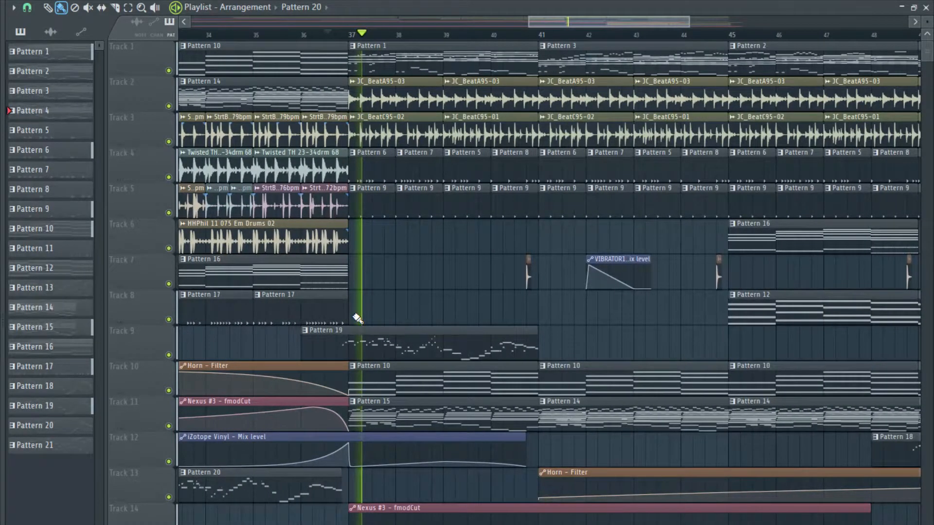
pyautogui.scroll(-3, 357, 319)
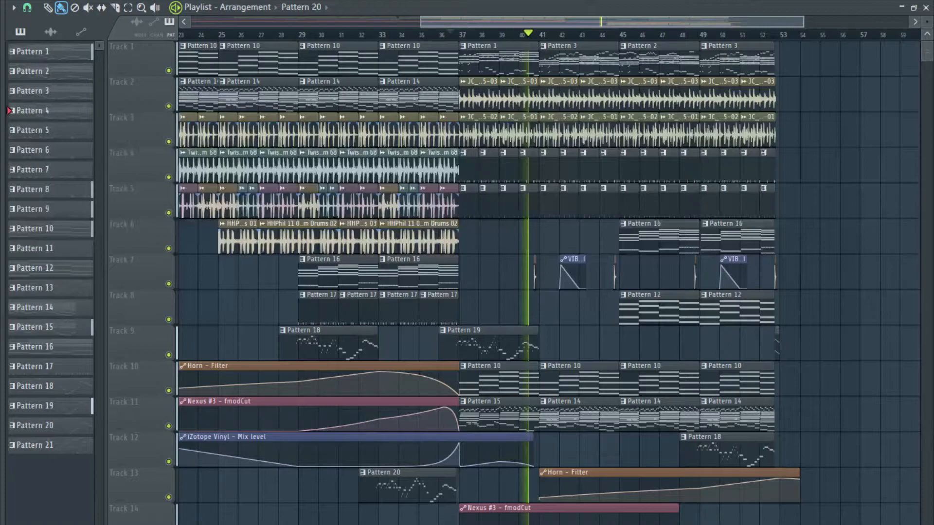
pyautogui.scroll(2, 650, 378)
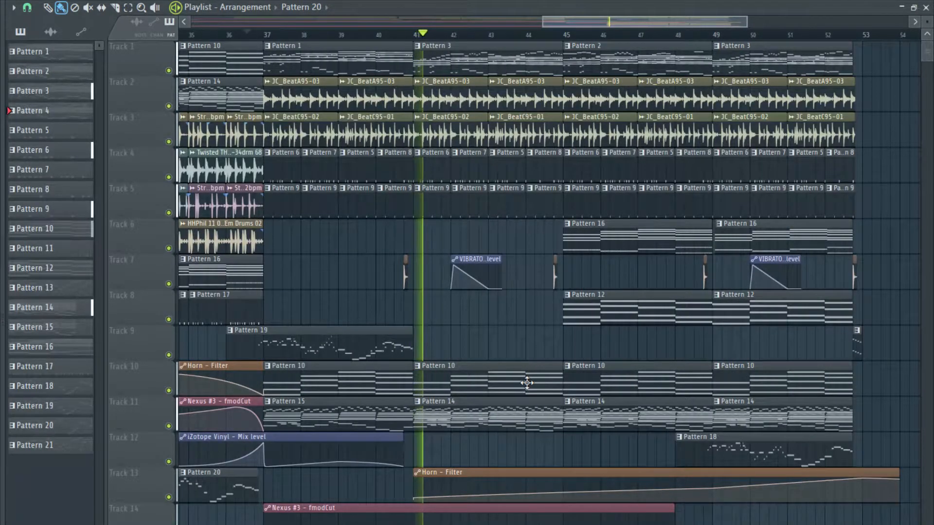
pyautogui.scroll(-3, 526, 383)
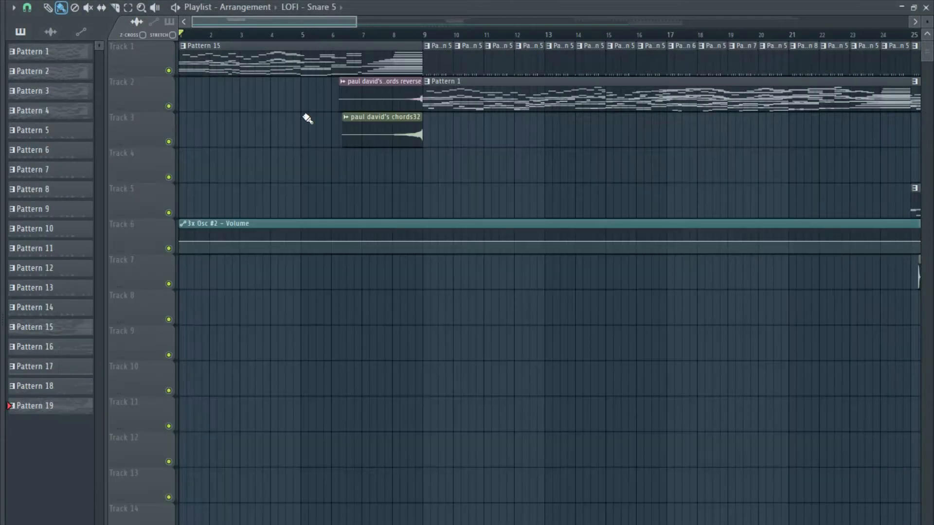
# Play the next project from the start and review its arrangement from the Pattern 15 intro through the Pattern 1 and Pattern 2 sections.
pyautogui.scroll(-3, 307, 117)
pyautogui.scroll(-3, 303, 115)
pyautogui.press('space')
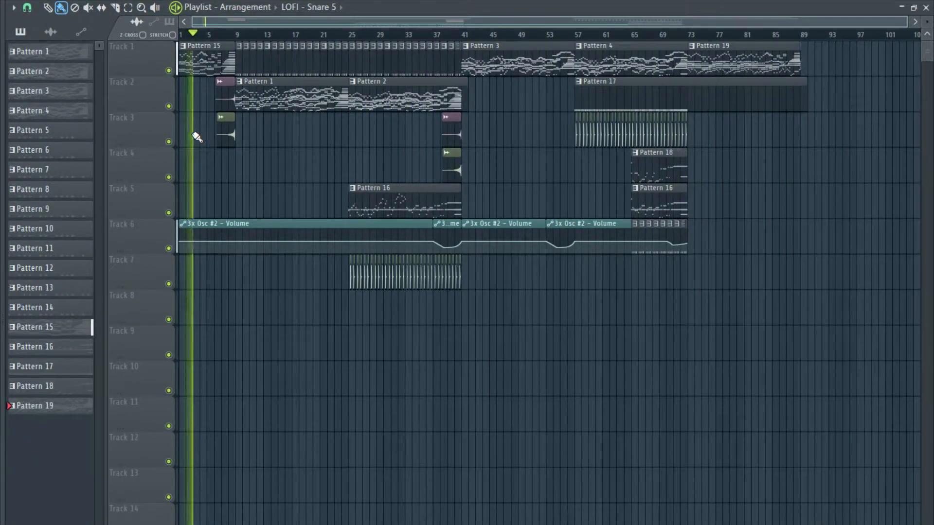
pyautogui.scroll(5, 194, 140)
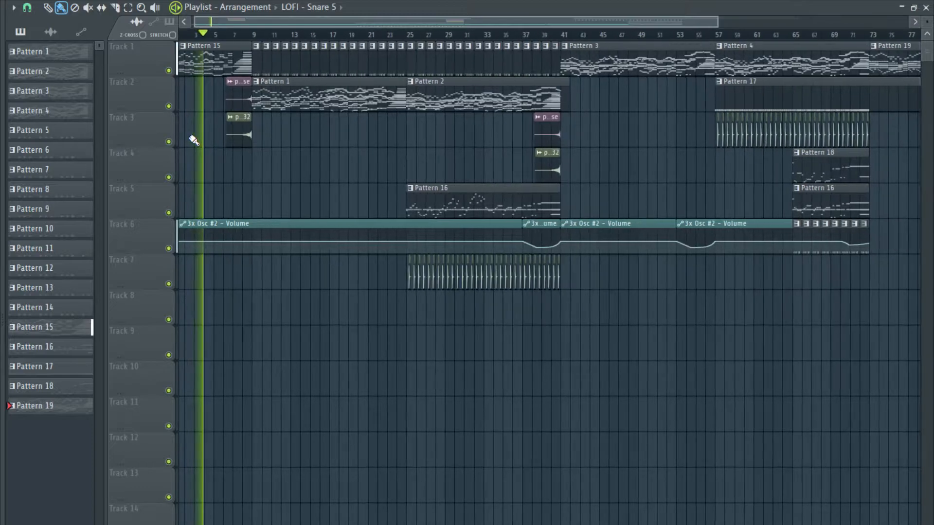
pyautogui.scroll(-3, 244, 145)
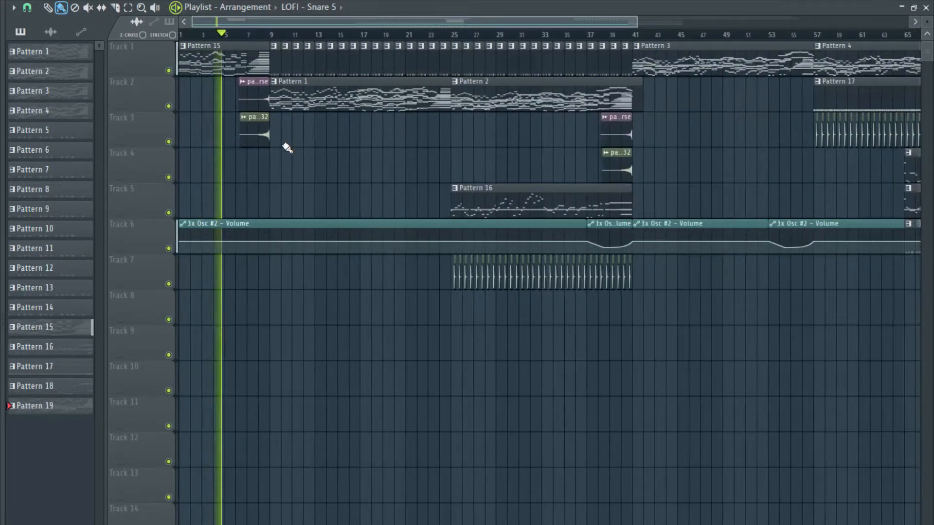
pyautogui.scroll(-4, 247, 148)
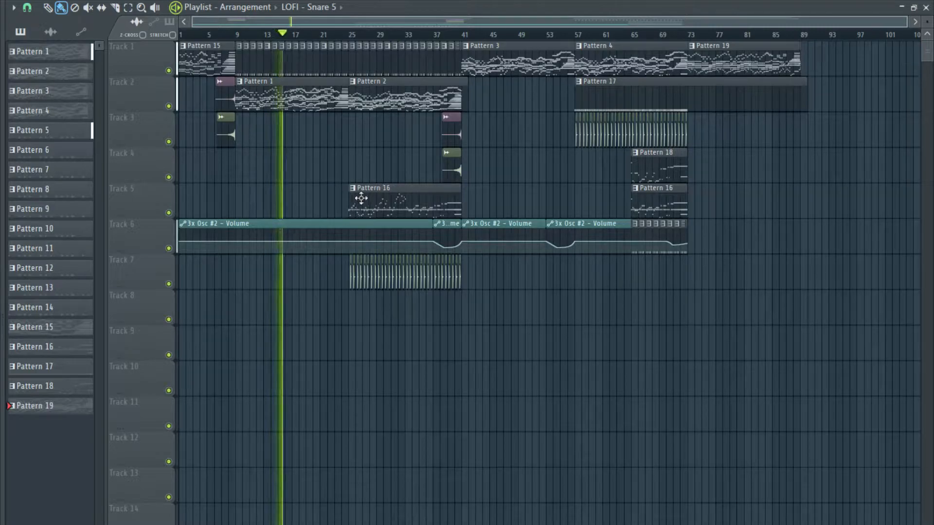
pyautogui.scroll(2, 369, 197)
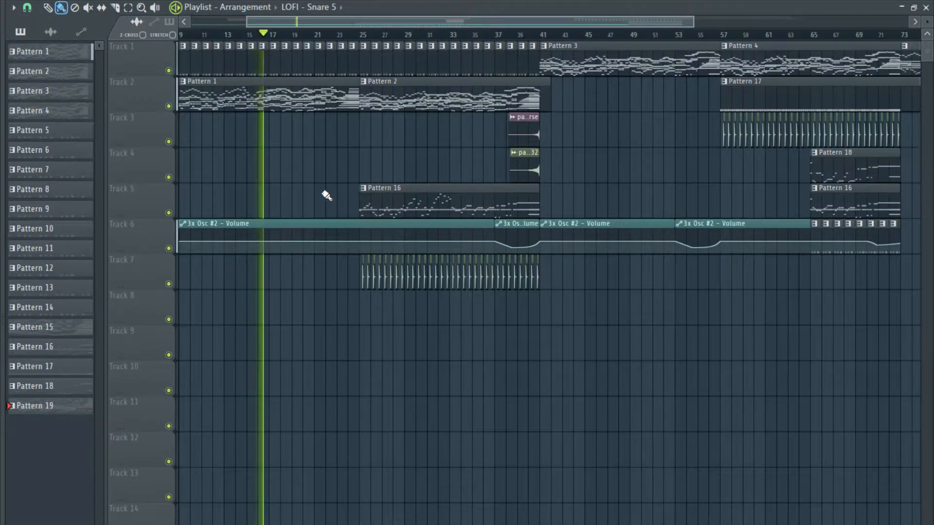
pyautogui.scroll(-2, 324, 194)
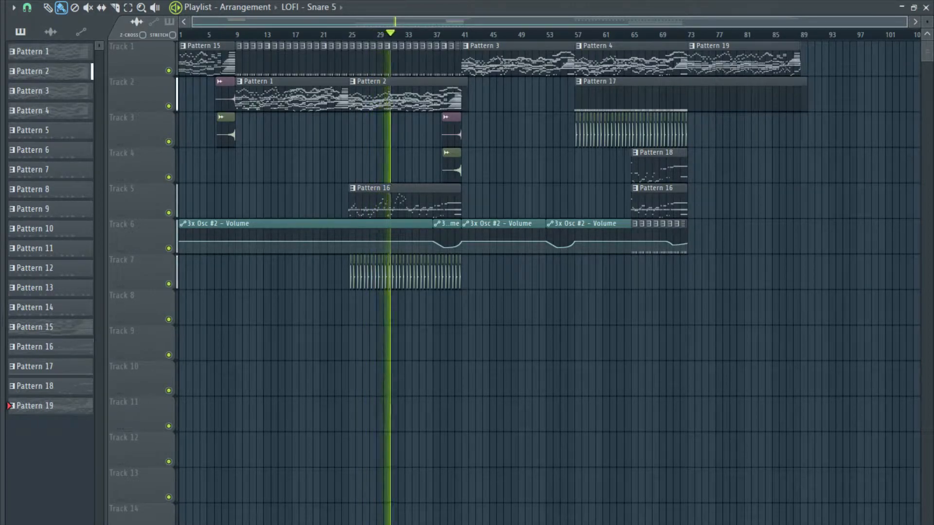
# Follow playback from about bar 30, examining Track 5's Pattern 16 clip and the reversed chord clips leading into bar 41.
pyautogui.scroll(3, 479, 206)
pyautogui.scroll(-3, 361, 205)
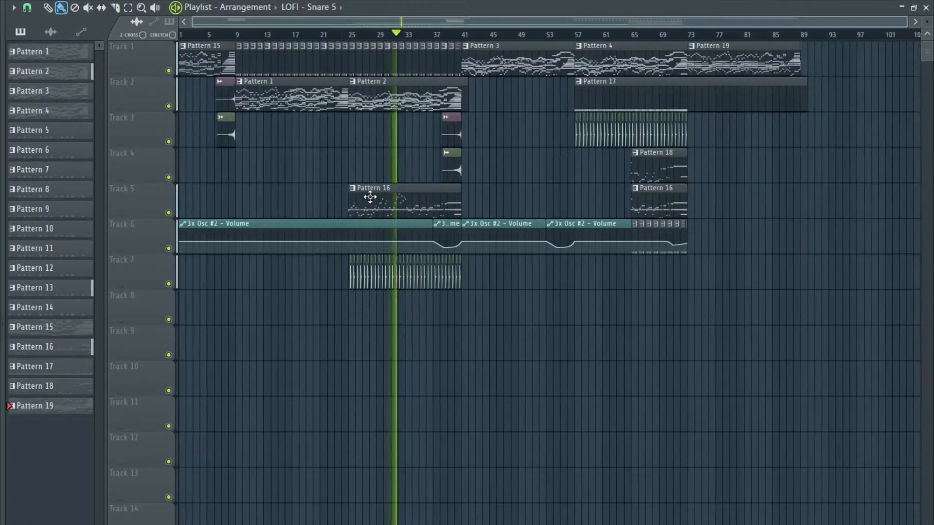
pyautogui.scroll(3, 462, 204)
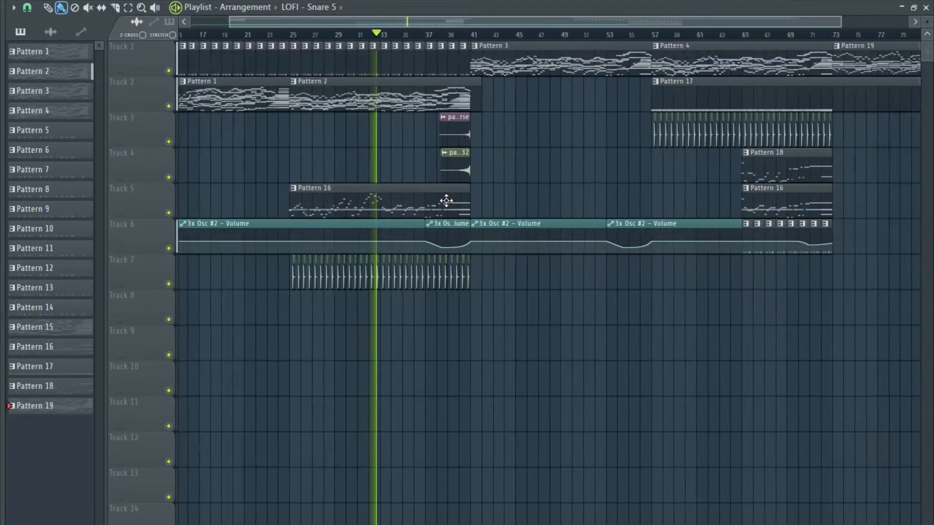
pyautogui.scroll(-3, 456, 200)
pyautogui.scroll(3, 516, 200)
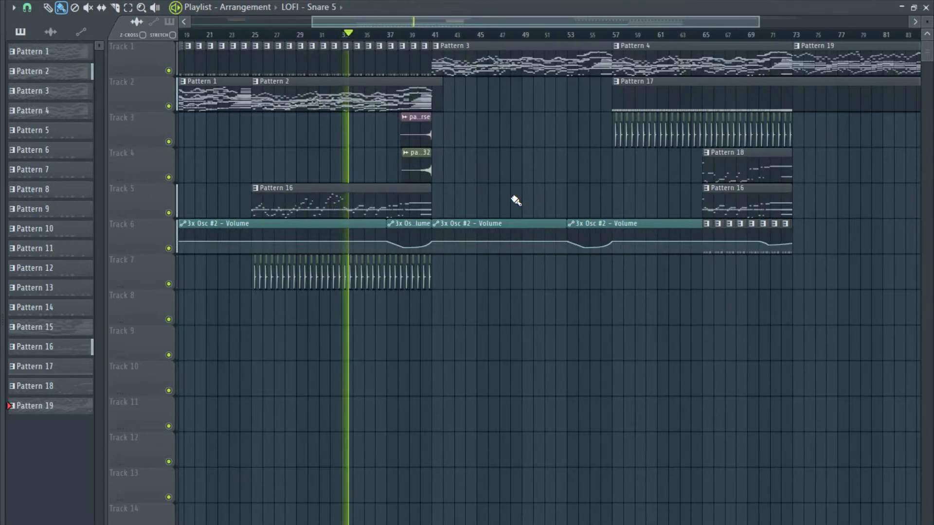
pyautogui.scroll(4, 396, 213)
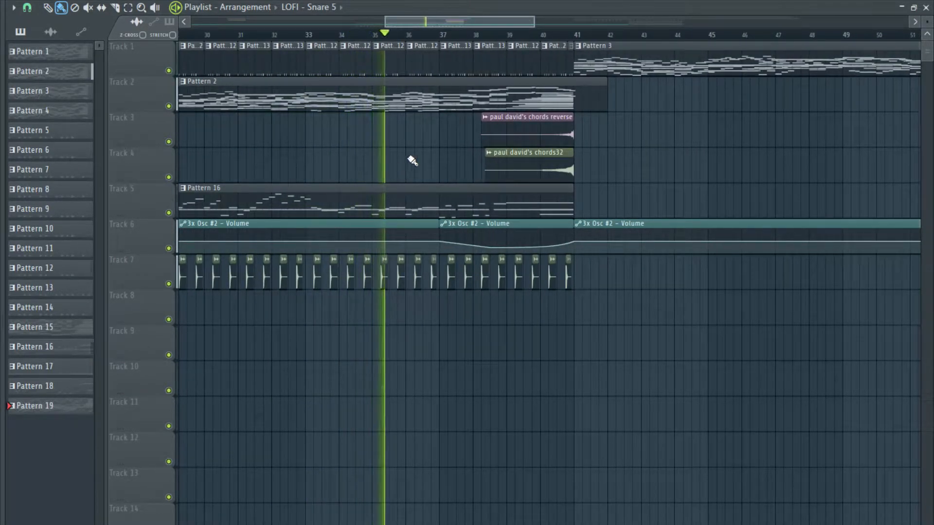
# Inspect the Fruity Limiter and FabFilter Pro-Q 2 effects on the 3x Osc mixer channel.
pyautogui.press('F9')
pyautogui.click(272, 321)
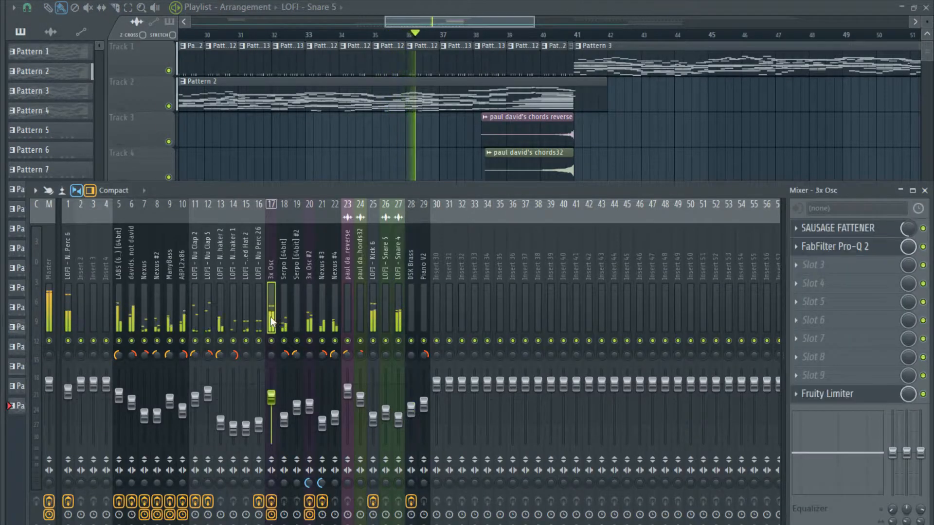
pyautogui.click(823, 251)
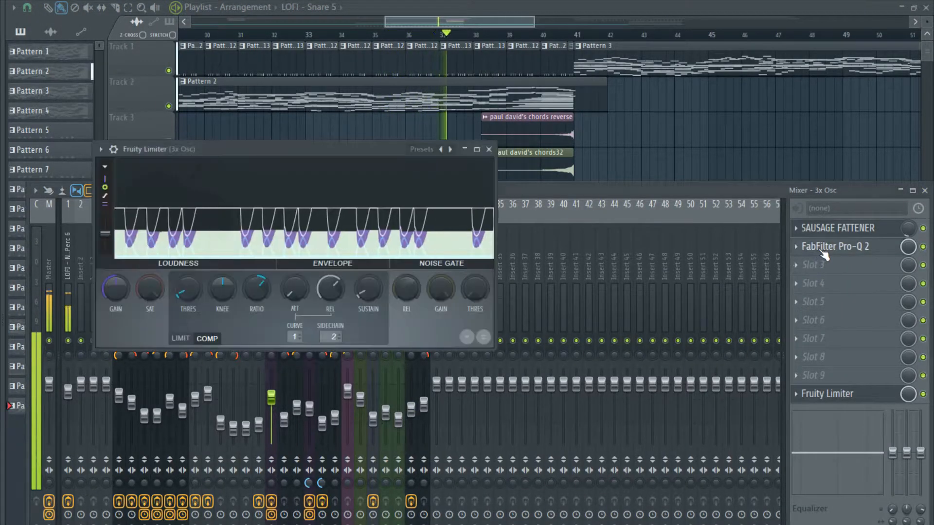
pyautogui.click(614, 194)
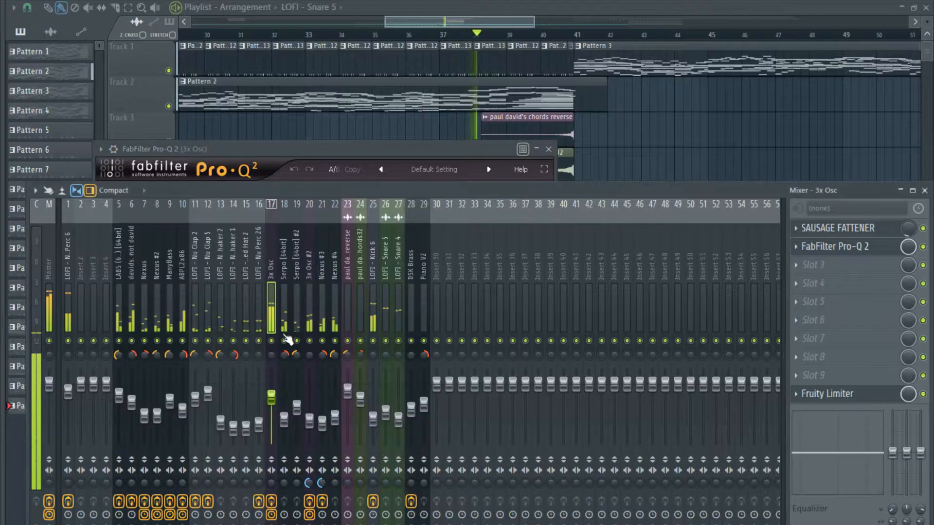
# Inspect the FabFilter Pro-Q 2 curve and Fruity Limiter settings on the 3x Osc #2 mixer channel.
pyautogui.click(309, 326)
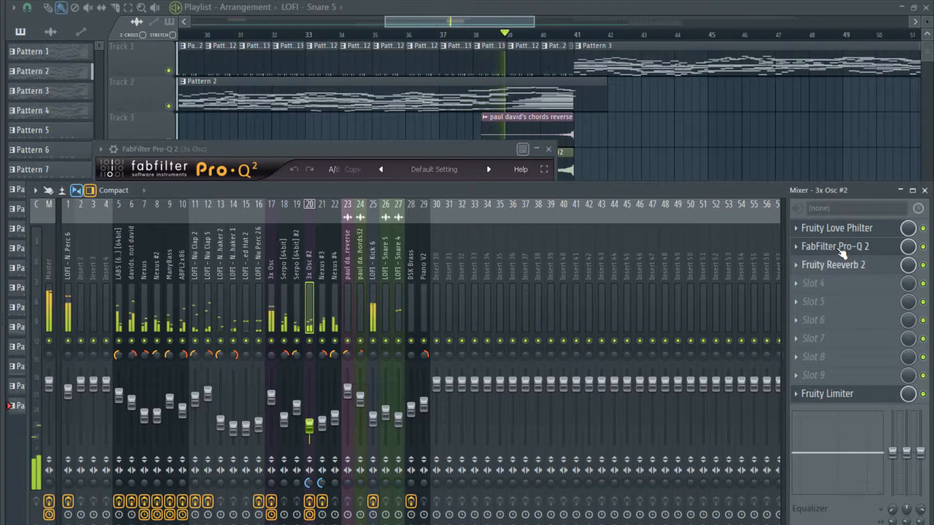
pyautogui.click(839, 251)
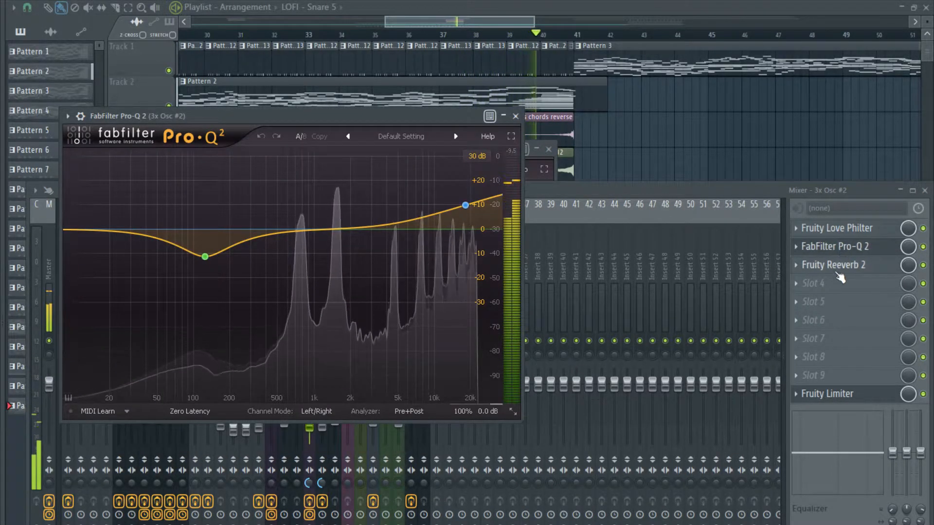
pyautogui.click(836, 393)
pyautogui.click(838, 247)
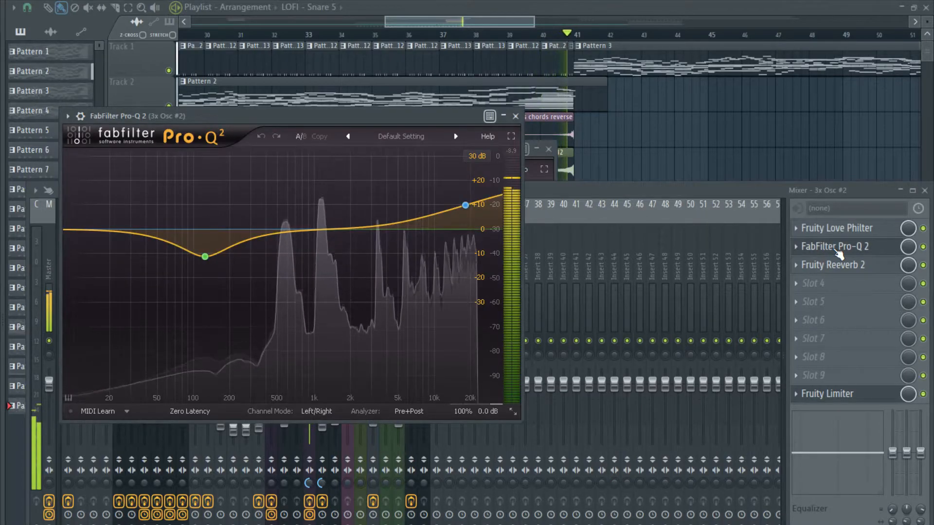
pyautogui.click(807, 396)
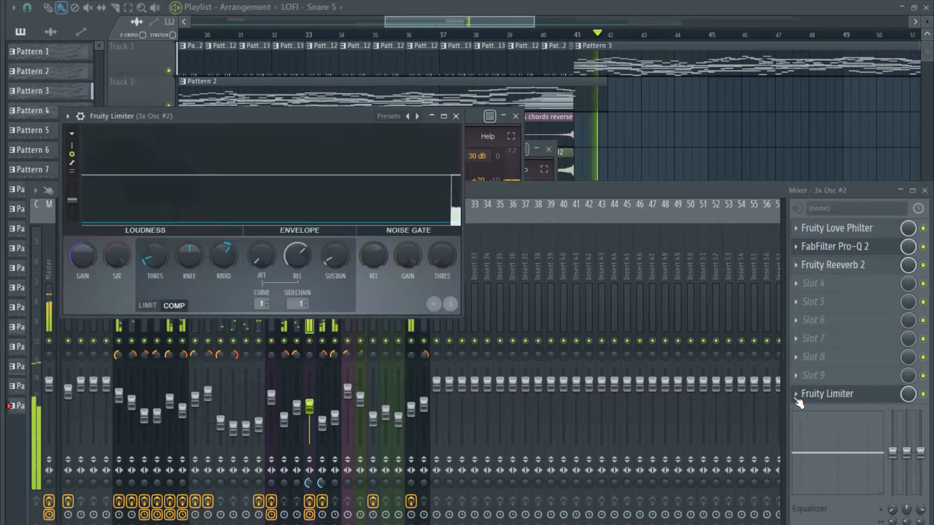
# Return to the playlist and follow playback from bar 42 to about bar 66, reviewing the Pattern 3 and Pattern 4 sections.
pyautogui.click(432, 23)
pyautogui.scroll(-1, 477, 134)
pyautogui.scroll(-3, 477, 134)
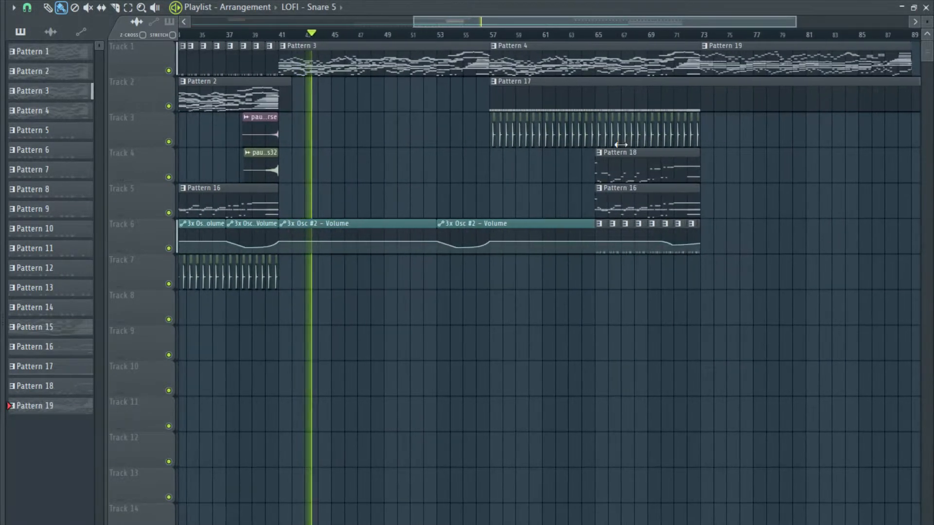
pyautogui.scroll(-2, 584, 156)
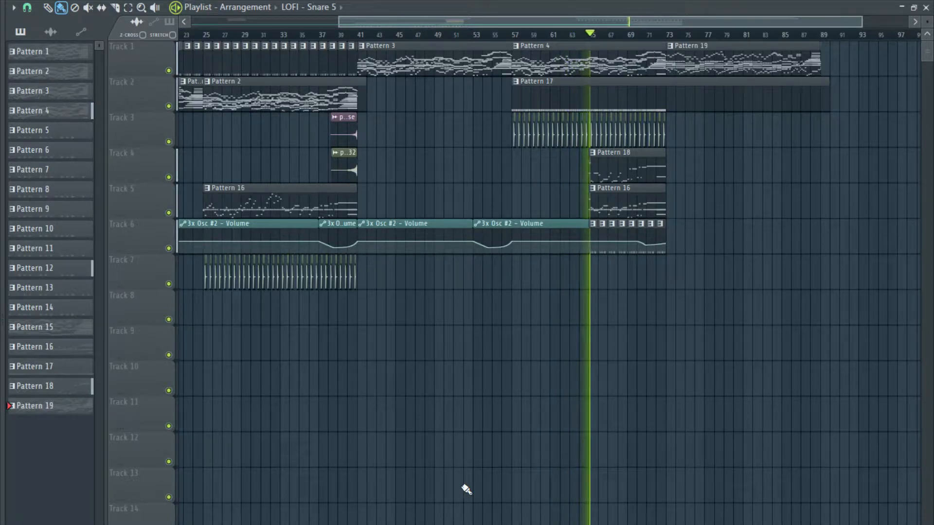
pyautogui.scroll(2, 647, 419)
pyautogui.scroll(-4, 638, 404)
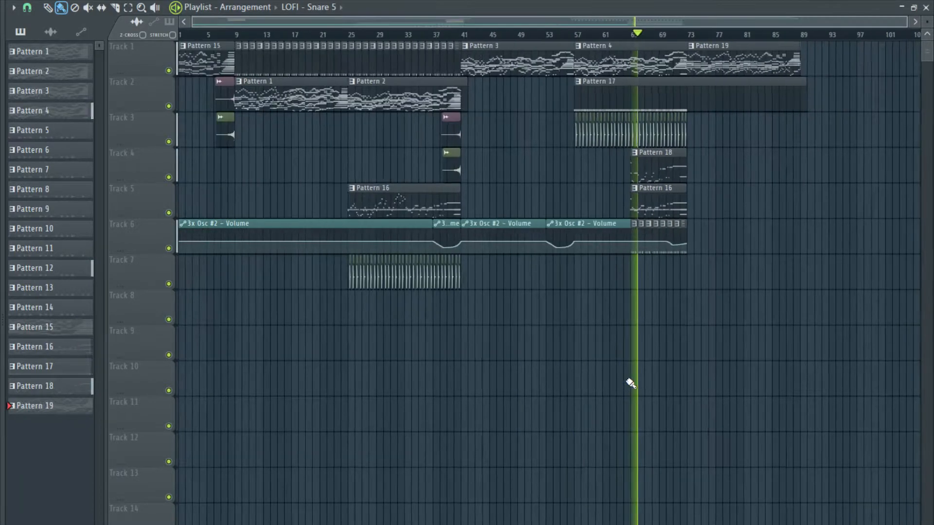
# Copy the chords reverse and chords32 clips from before bar 41 onto Tracks 4 and 5, ending at bar 65.
pyautogui.moveTo(439, 111); pyautogui.dragTo(624, 216)
pyautogui.scroll(4, 624, 216)
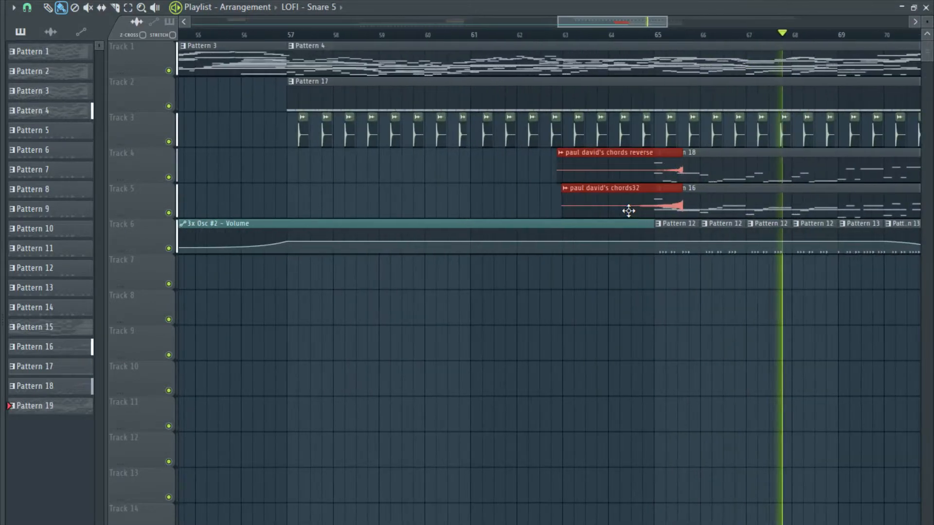
pyautogui.scroll(1, 652, 204)
pyautogui.scroll(2, 651, 204)
# Play from about bar 63 and check how the copied chord clips lead into Patterns 18 and 16 at bar 65.
pyautogui.click(462, 37)
pyautogui.scroll(-6, 510, 257)
pyautogui.scroll(1, 553, 270)
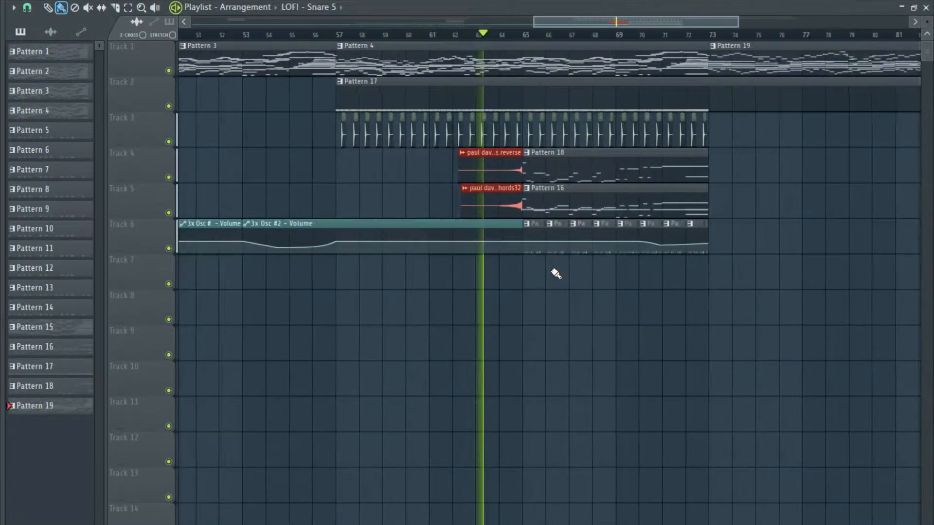
pyautogui.scroll(5, 477, 273)
pyautogui.scroll(3, 569, 268)
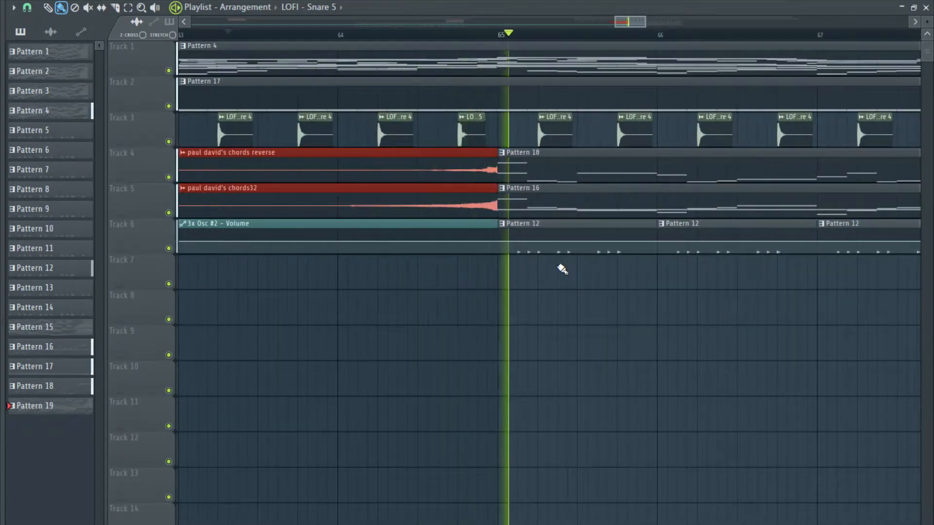
pyautogui.scroll(-4, 559, 269)
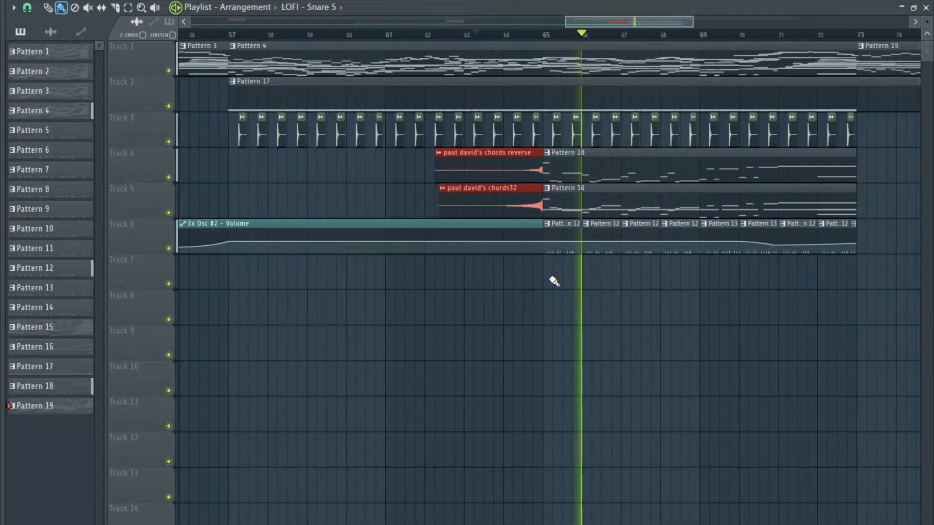
pyautogui.scroll(-3, 556, 265)
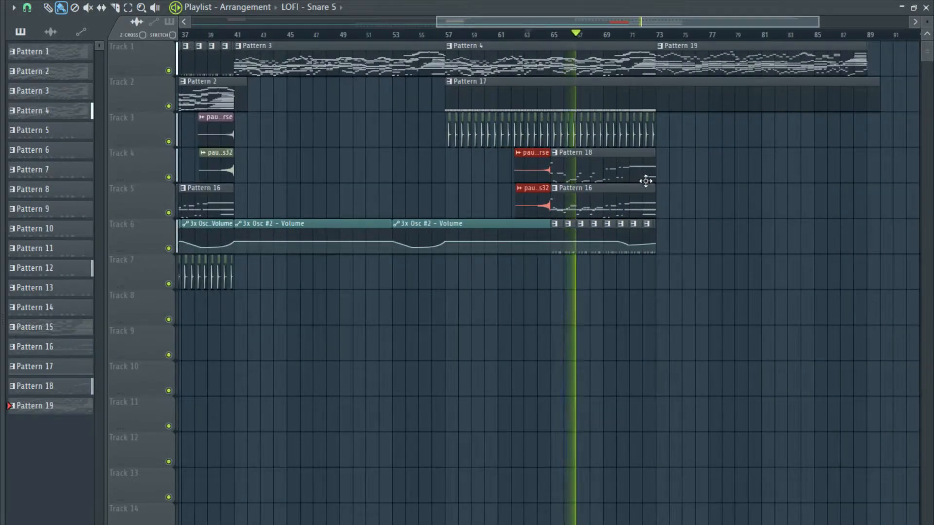
# Create an automation clip for the Intensity knob of Endless Smile on the Master channel, running along Track 8.
pyautogui.press('F9')
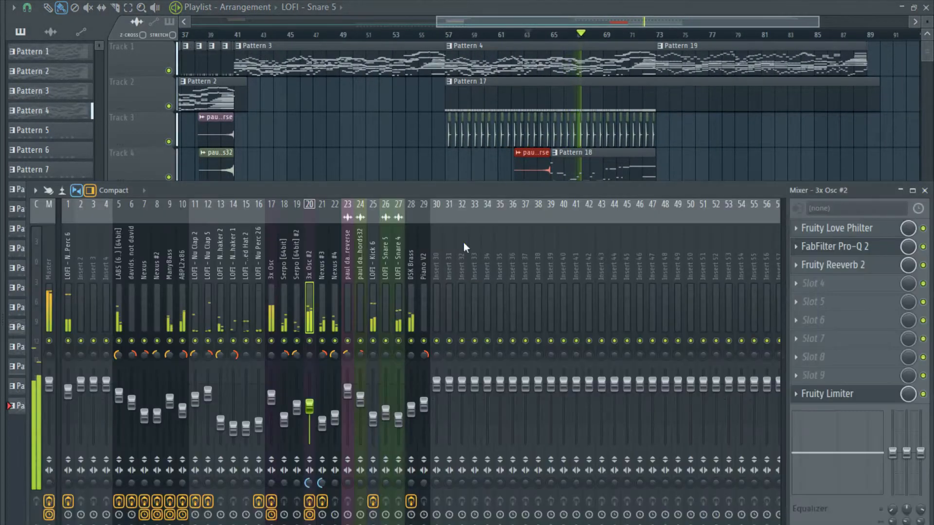
pyautogui.click(55, 311)
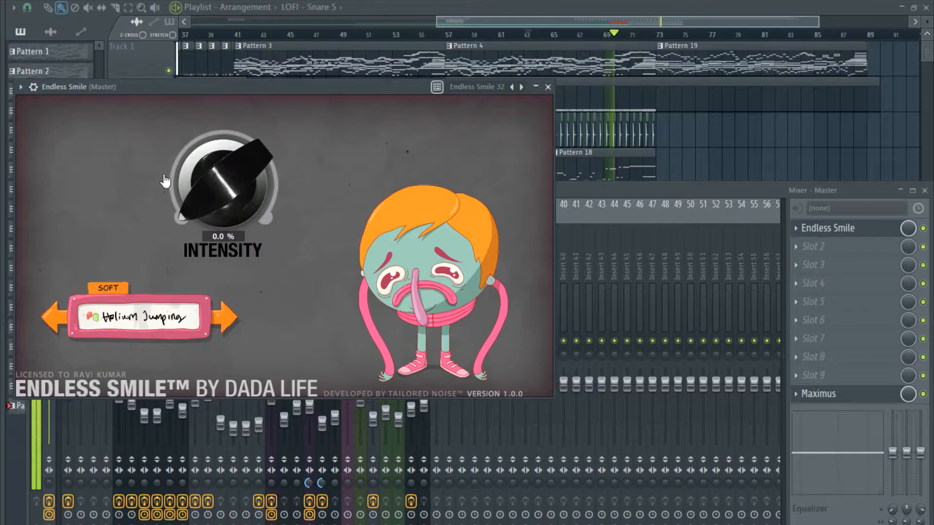
pyautogui.moveTo(220, 187)
pyautogui.mouseDown()
pyautogui.moveTo(220, 138)
pyautogui.moveTo(220, 190)
pyautogui.mouseUp()
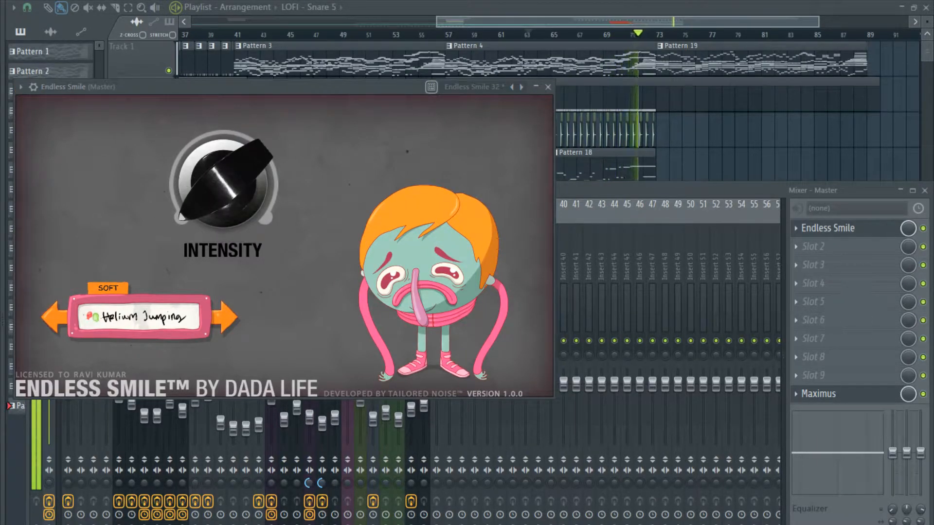
pyautogui.click(151, 57)
pyautogui.scroll(-3, 626, 377)
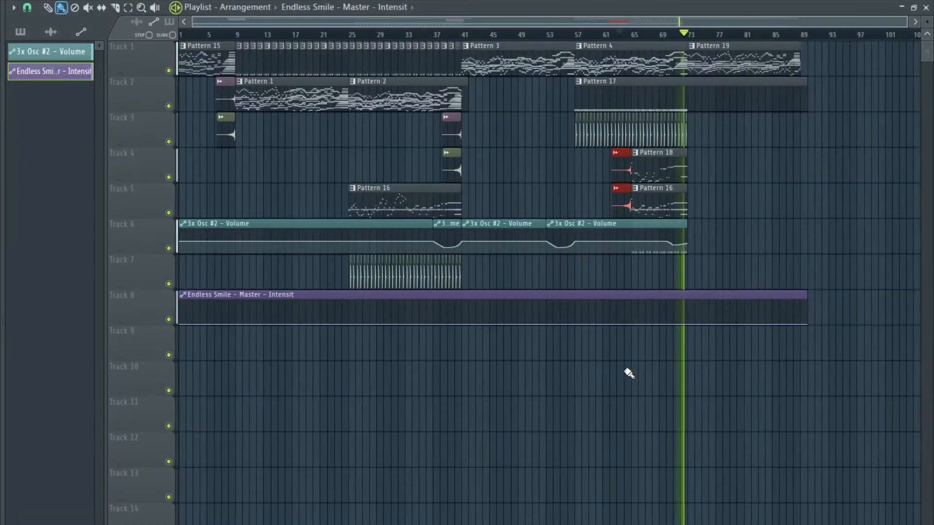
# Shape the Endless Smile Intensity automation into a rise from bar 63 to a peak at bar 65, dropping straight back to zero.
pyautogui.scroll(1, 673, 322)
pyautogui.scroll(4, 673, 322)
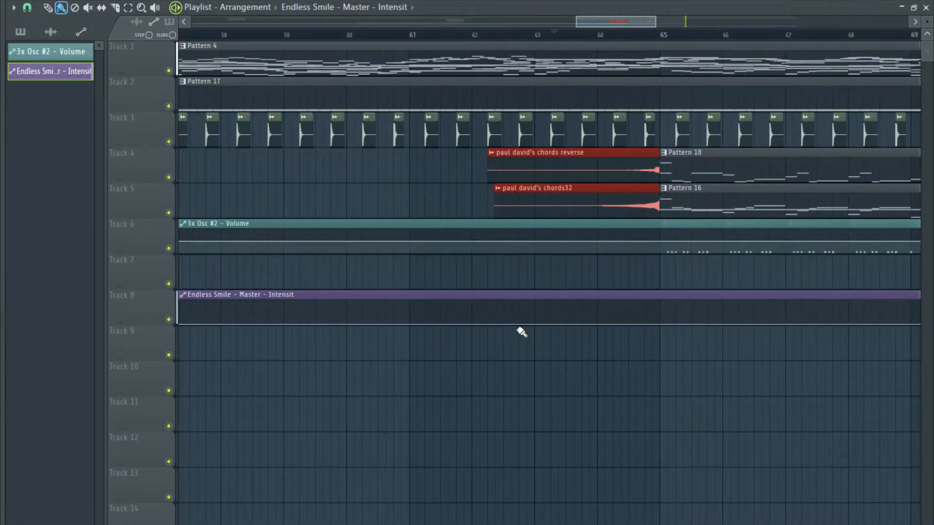
pyautogui.rightClick(534, 323)
pyautogui.rightClick(662, 318)
pyautogui.moveTo(662, 318); pyautogui.dragTo(663, 302)
pyautogui.rightClick(663, 323)
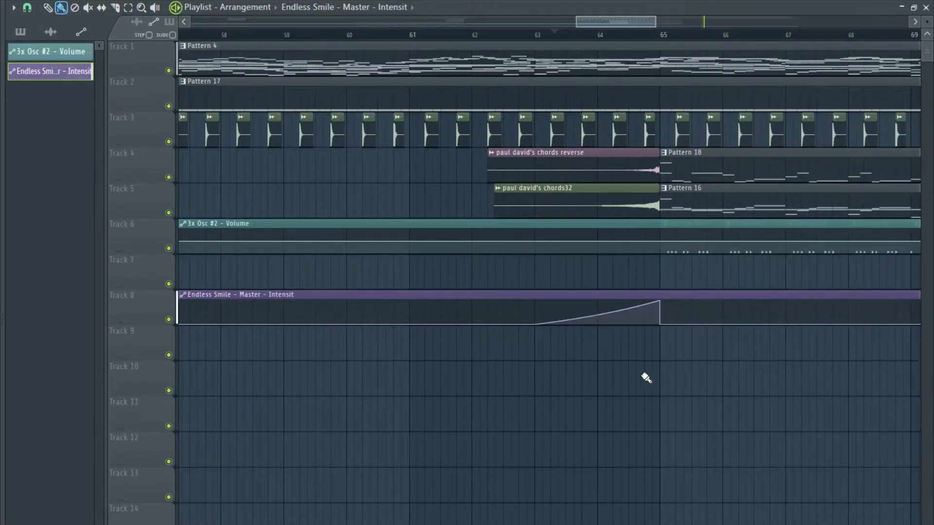
# Play from about bar 62 and check how the Intensity rise leads into bar 65.
pyautogui.scroll(-5, 615, 335)
pyautogui.click(584, 35)
pyautogui.scroll(1, 656, 300)
pyautogui.scroll(8, 656, 300)
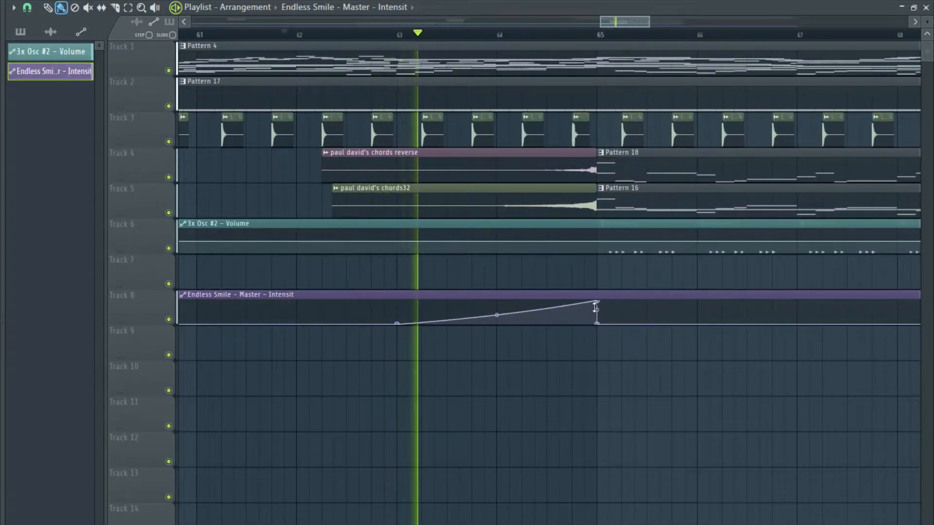
pyautogui.scroll(1, 600, 359)
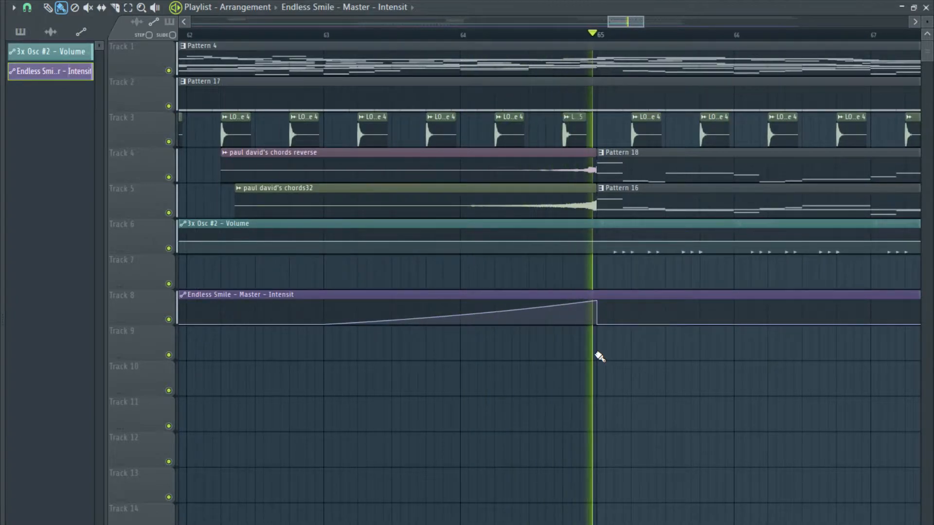
pyautogui.scroll(-8, 600, 358)
pyautogui.scroll(-5, 599, 358)
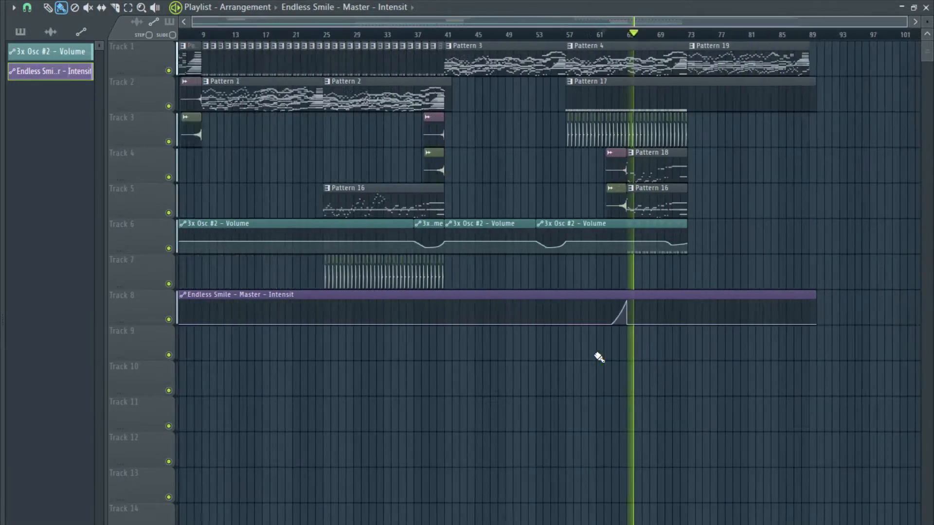
# Inspect the Helium Jumping setting of Endless Smile on the Master channel and return to the playlist around bar 73.
pyautogui.press('F9')
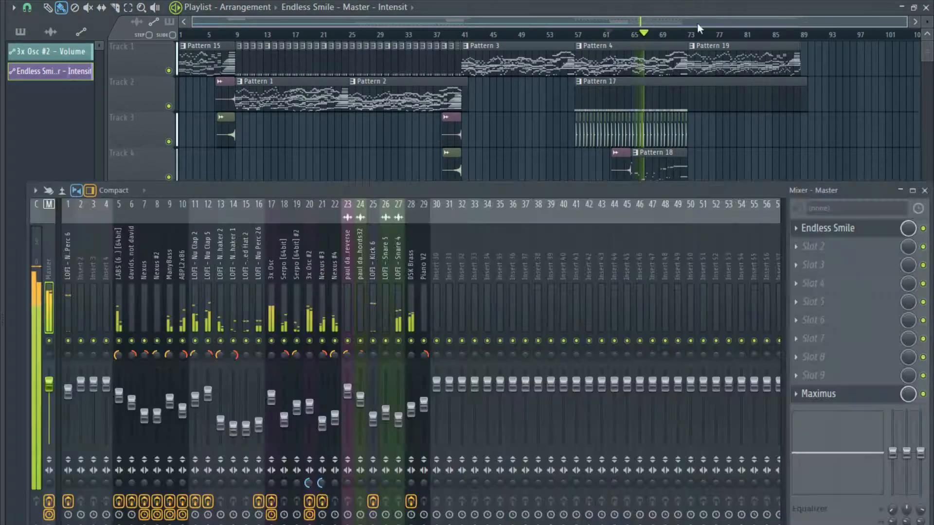
pyautogui.click(829, 230)
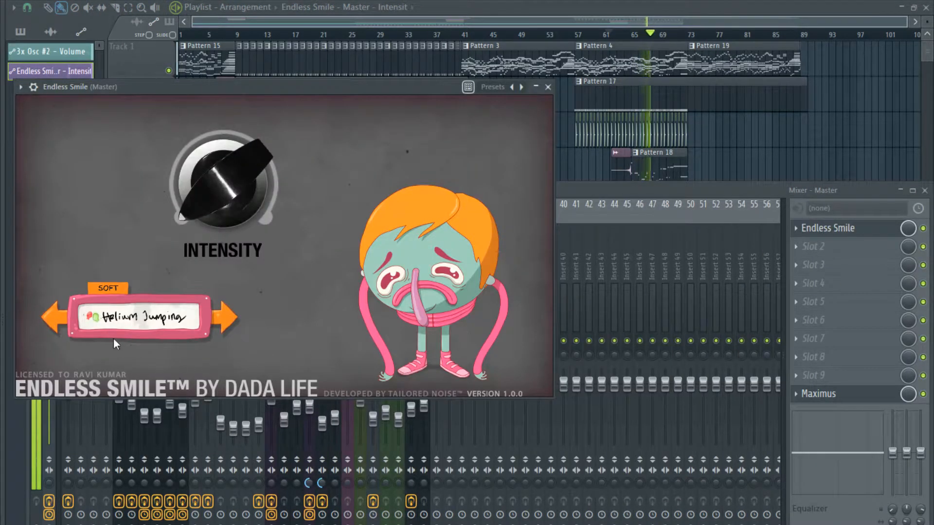
pyautogui.click(606, 23)
pyautogui.scroll(6, 694, 214)
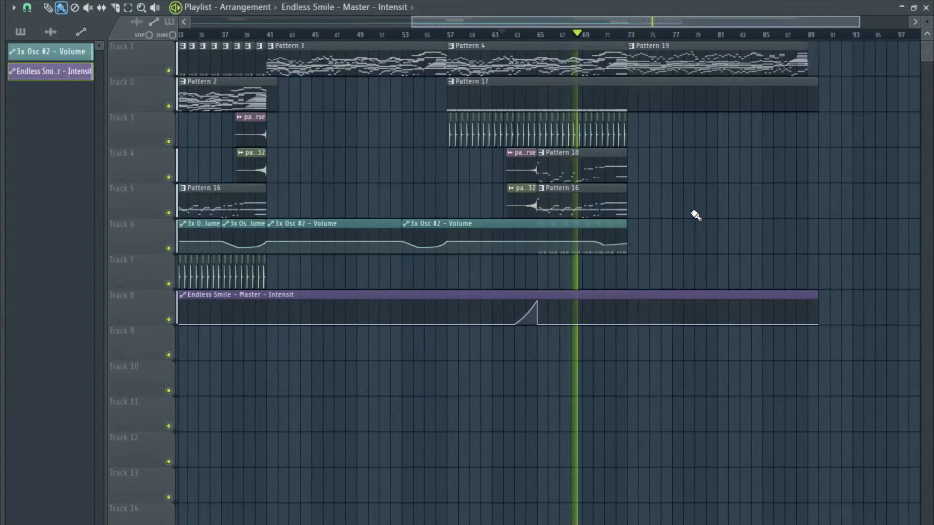
pyautogui.scroll(-2, 640, 235)
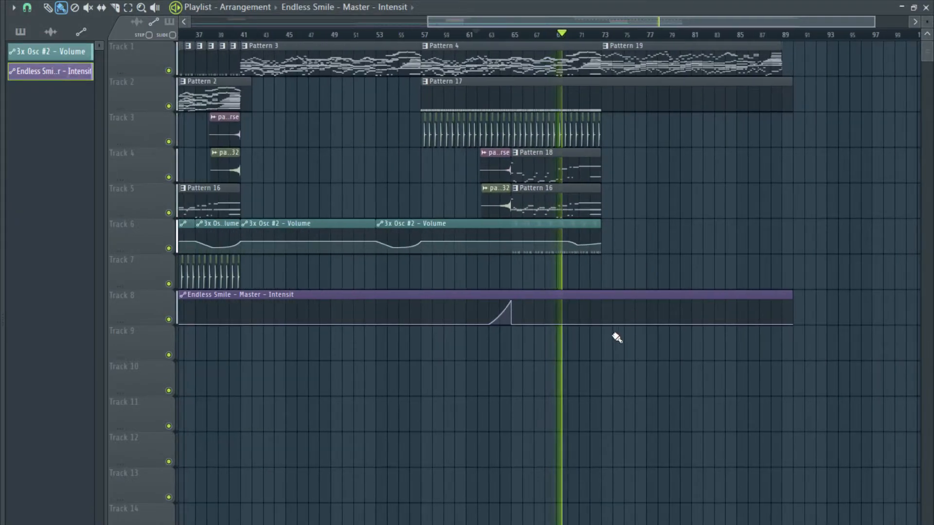
# Add a second Intensity rise from bar 65 to a peak at bar 73, dropping straight back to zero.
pyautogui.scroll(5, 588, 323)
pyautogui.rightClick(567, 304)
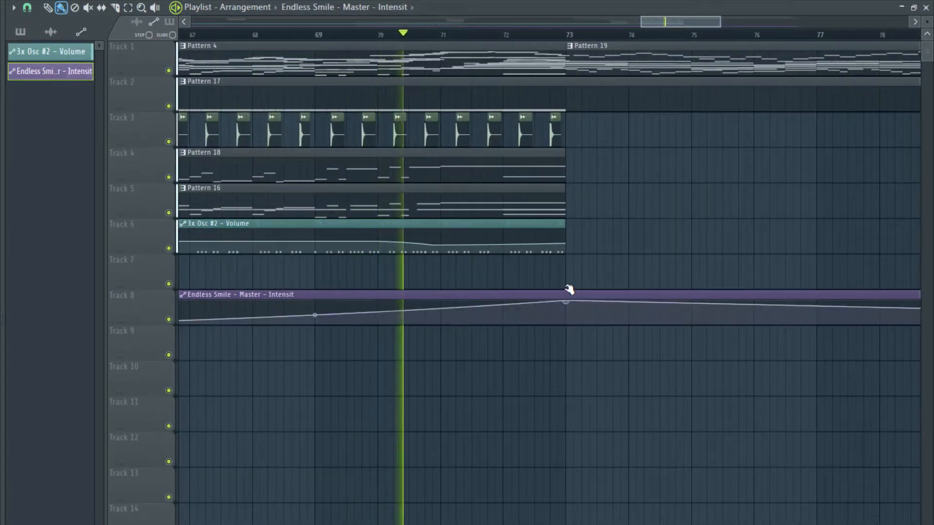
pyautogui.scroll(-3, 498, 338)
pyautogui.scroll(-2, 489, 339)
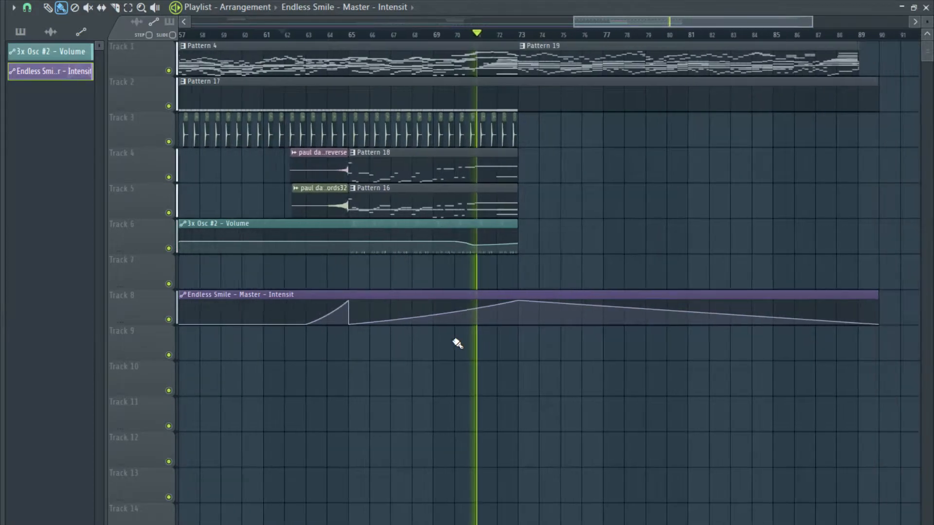
pyautogui.rightClick(517, 323)
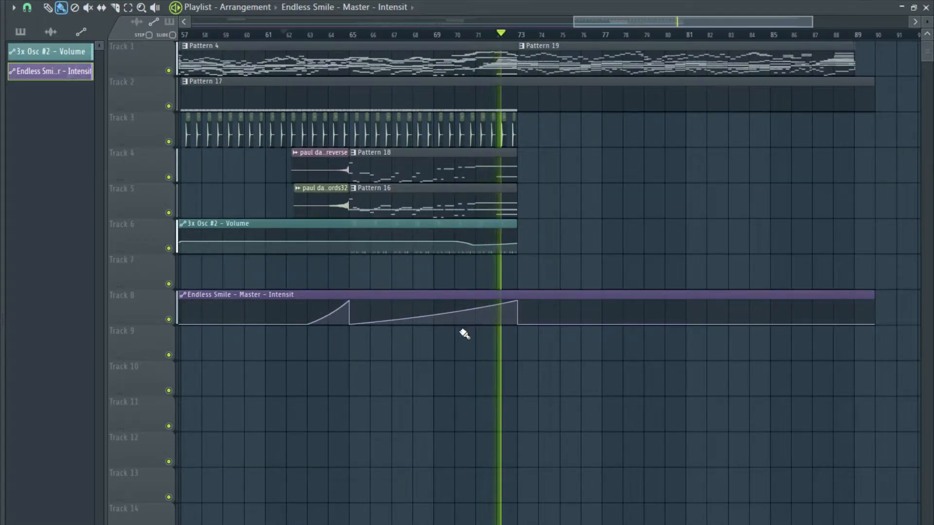
# Shorten the second Intensity rise to start at bar 72 and bend its curve steeply towards the peak at bar 73.
pyautogui.scroll(3, 501, 334)
pyautogui.scroll(1, 501, 334)
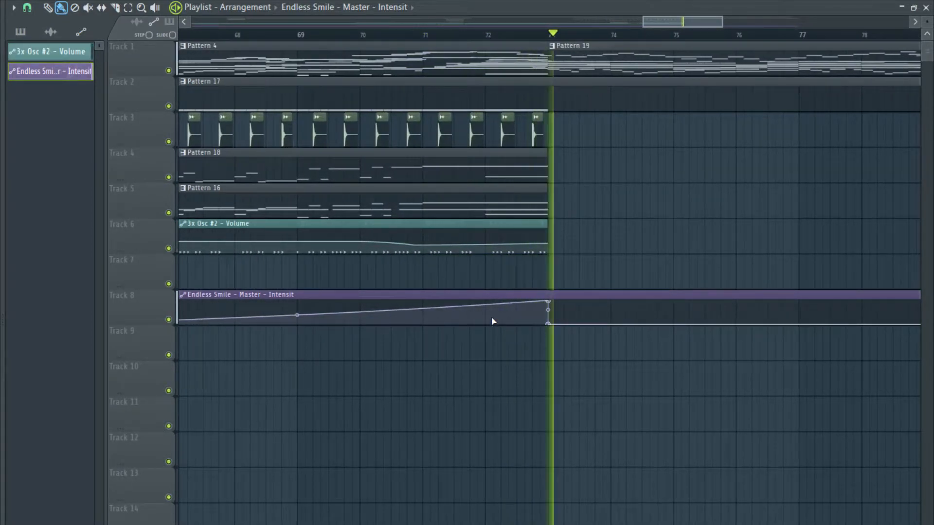
pyautogui.rightClick(482, 324)
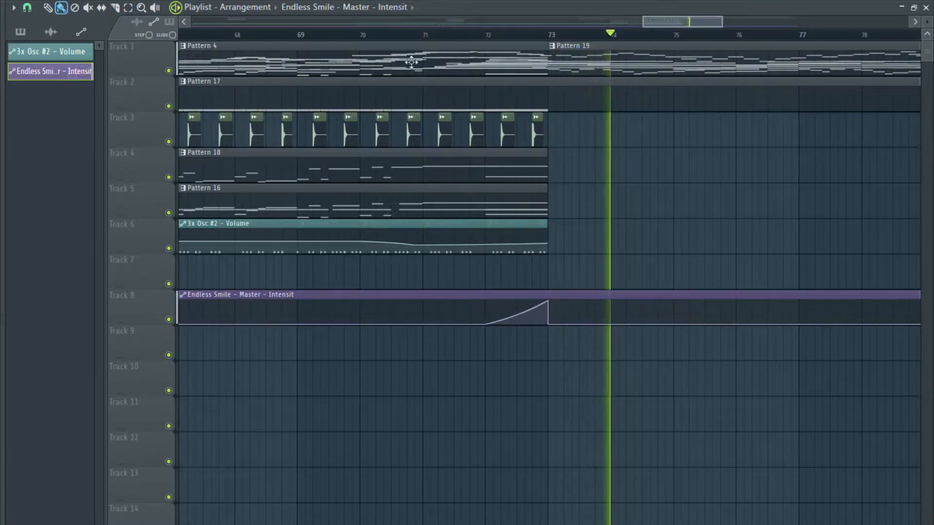
pyautogui.click(385, 35)
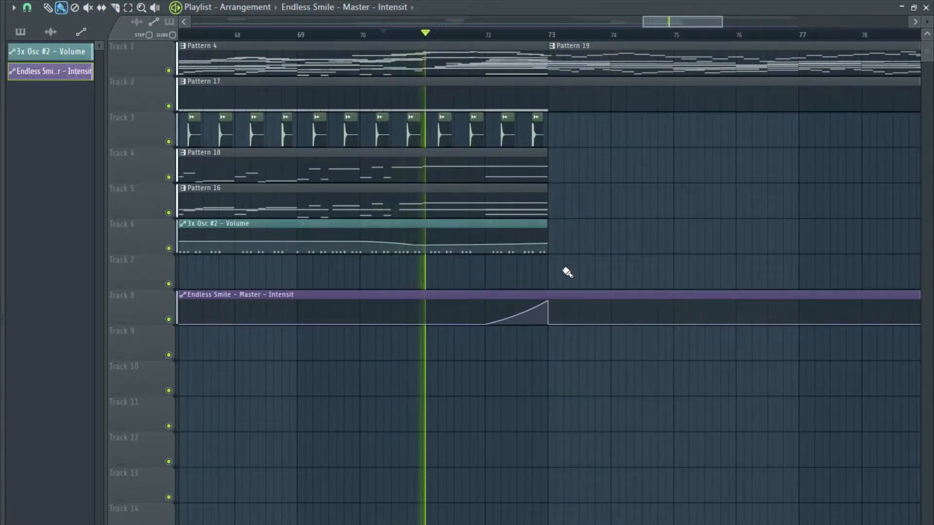
pyautogui.moveTo(517, 316); pyautogui.dragTo(517, 323)
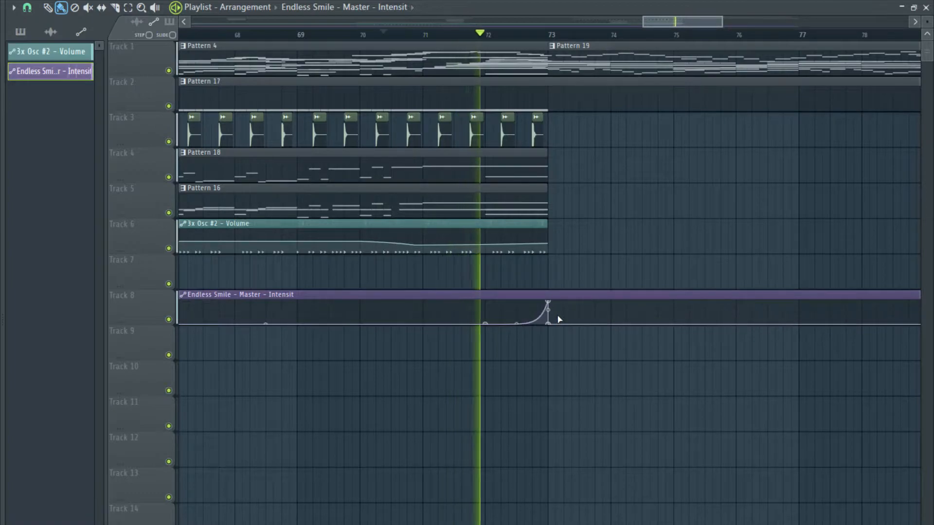
# Follow playback from about bar 70 through Pattern 19 and examine how the arrangement ends around bar 89.
pyautogui.scroll(-2, 564, 307)
pyautogui.scroll(-2, 615, 307)
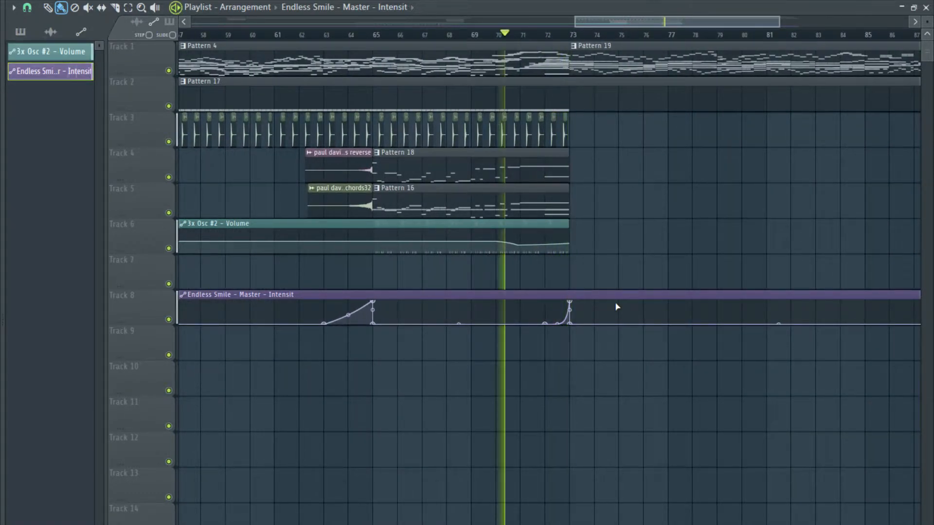
pyautogui.scroll(3, 592, 298)
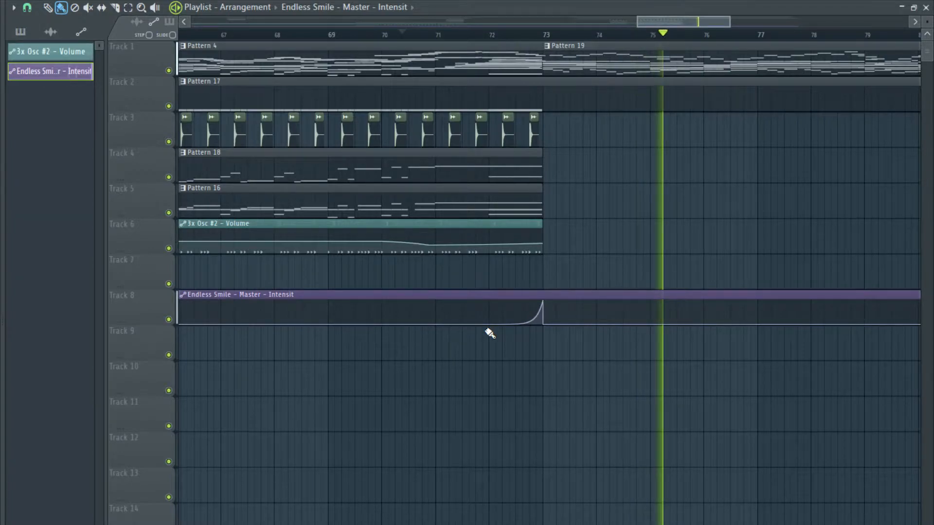
pyautogui.scroll(-3, 655, 355)
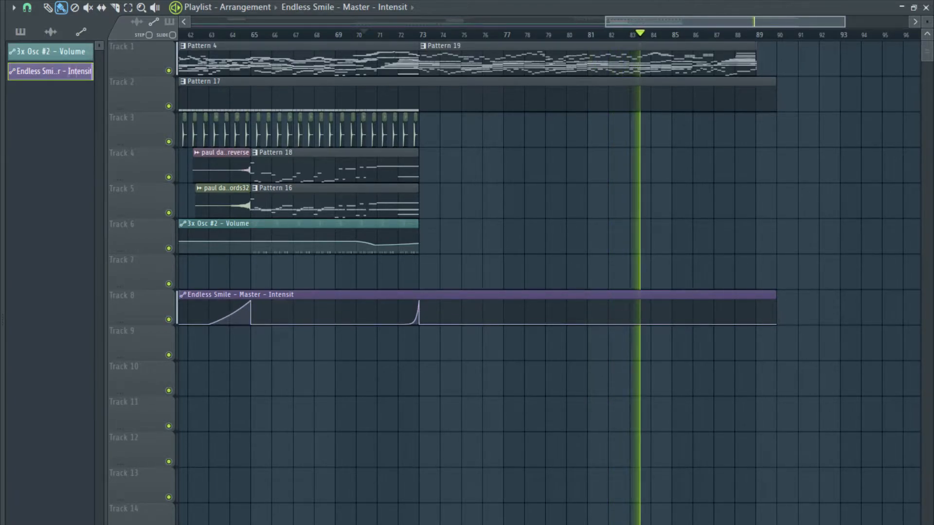
pyautogui.scroll(-4, 611, 200)
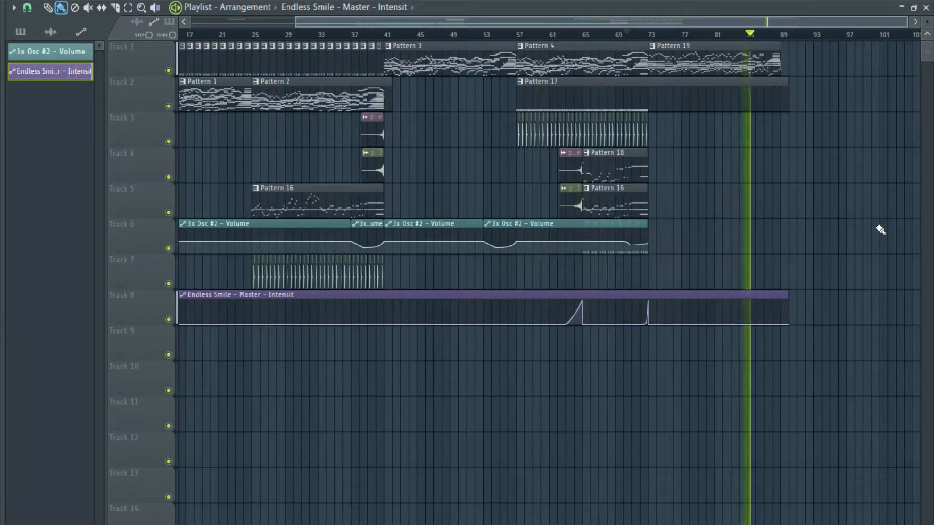
pyautogui.scroll(2, 881, 230)
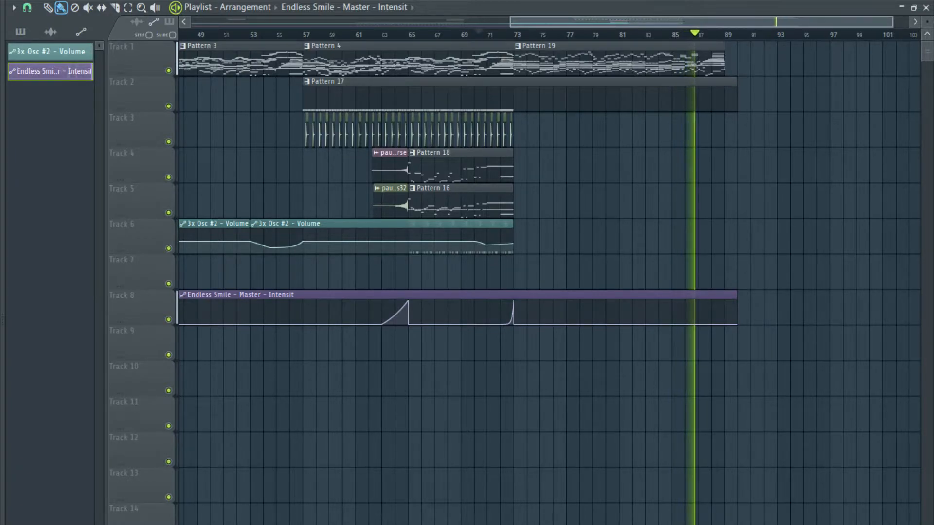
pyautogui.scroll(8, 804, 217)
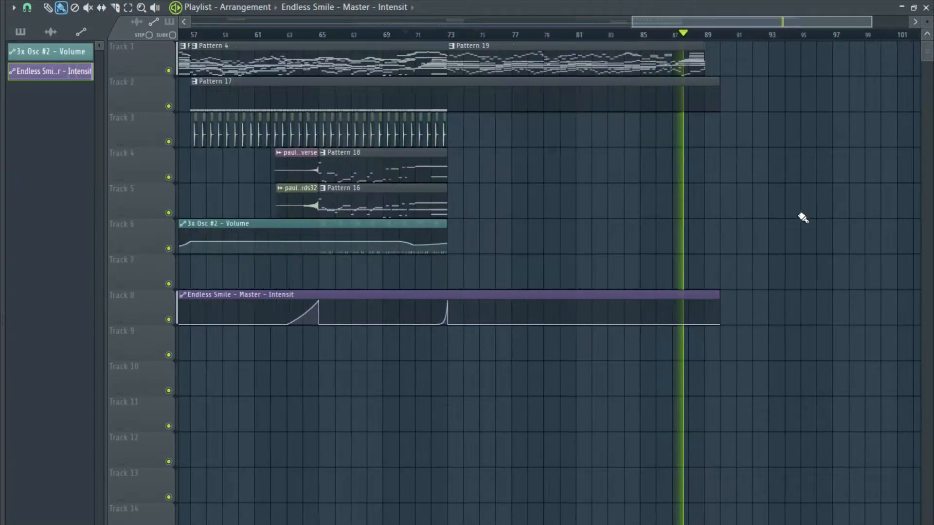
pyautogui.scroll(4, 649, 216)
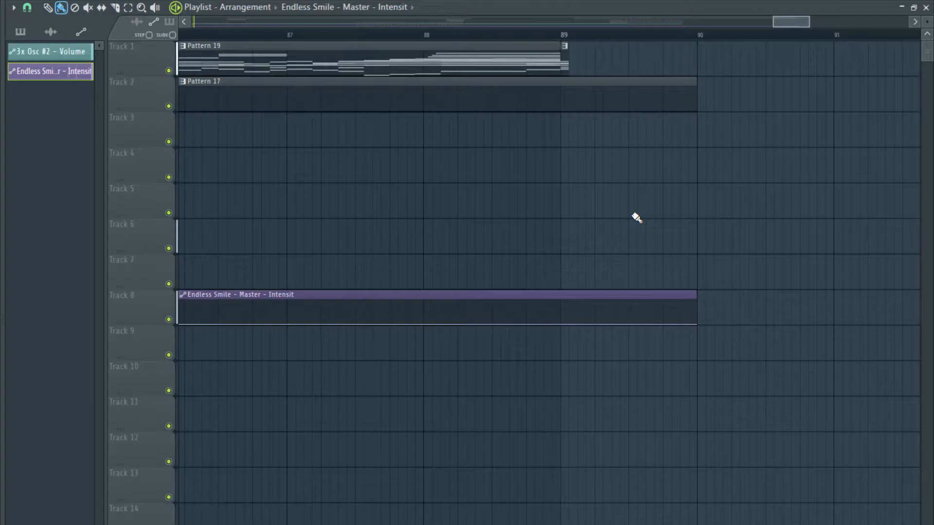
pyautogui.scroll(-12, 635, 217)
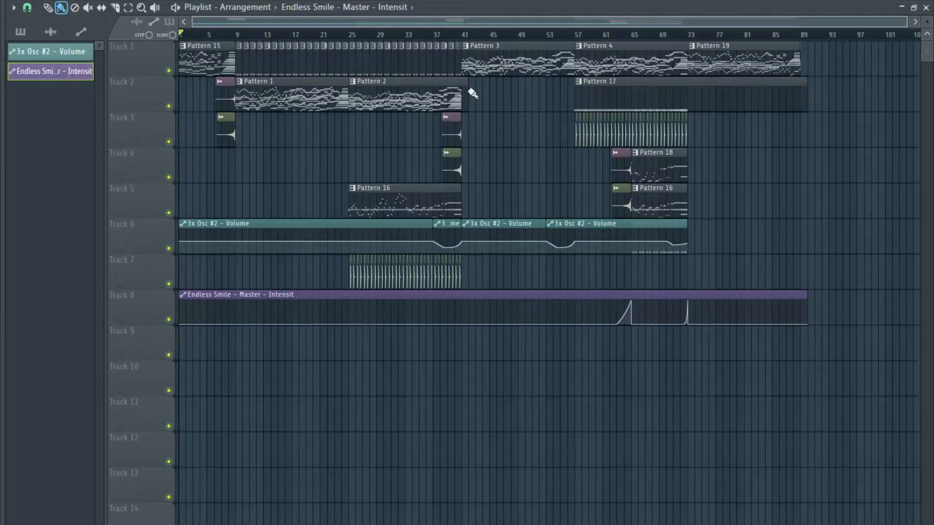
# Copy the notes of Pattern 15, including its LABS (64 Bit) part, into a new pattern.
pyautogui.doubleClick(222, 69)
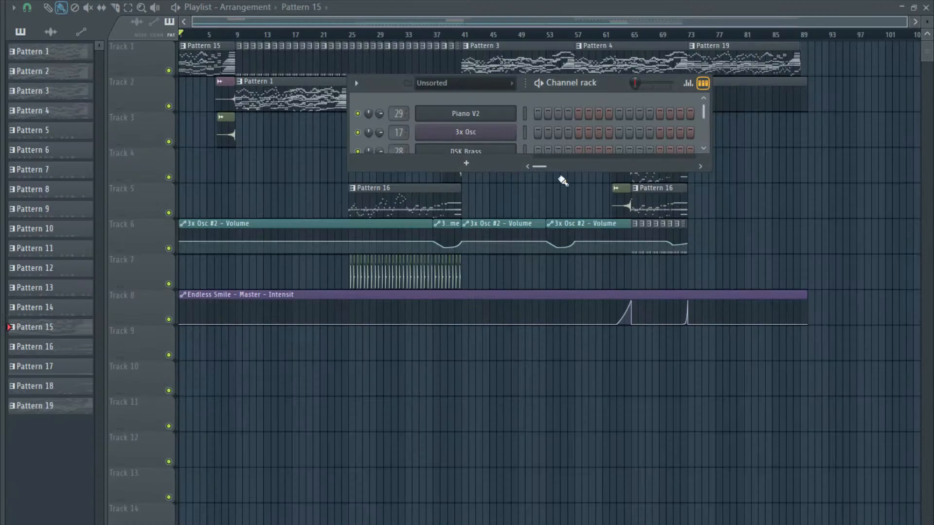
pyautogui.scroll(-8, 564, 132)
pyautogui.scroll(3, 535, 132)
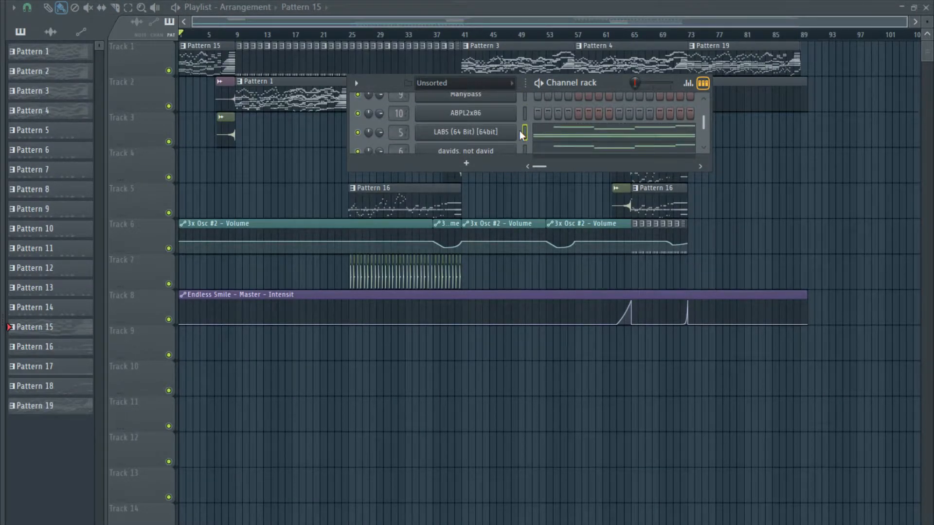
pyautogui.click(525, 113)
pyautogui.click(593, 0)
pyautogui.hotkey('ctrl', 'v')
# Place the Pattern 20 clip on Track 3 ending at bar 89 and trim its start to bar 87.
pyautogui.click(738, 154)
pyautogui.moveTo(762, 162); pyautogui.dragTo(773, 118)
pyautogui.scroll(5, 774, 118)
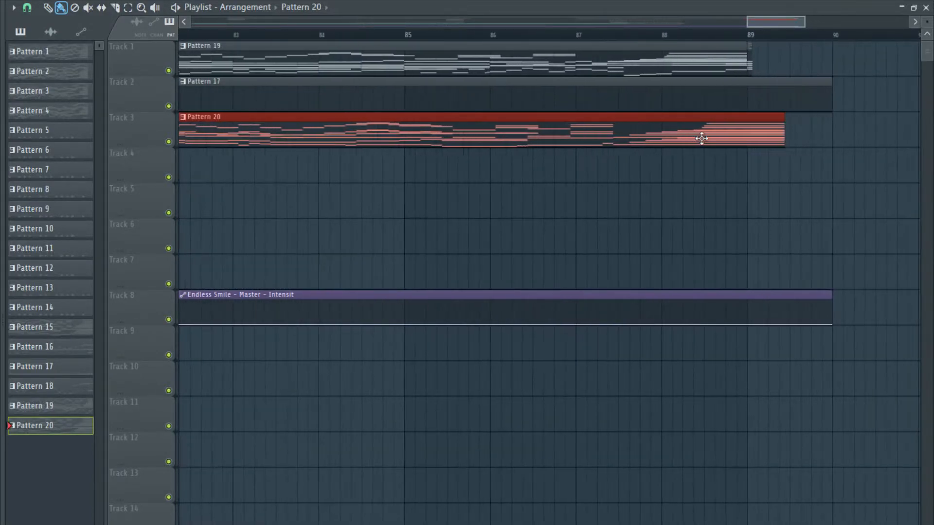
pyautogui.scroll(-5, 663, 141)
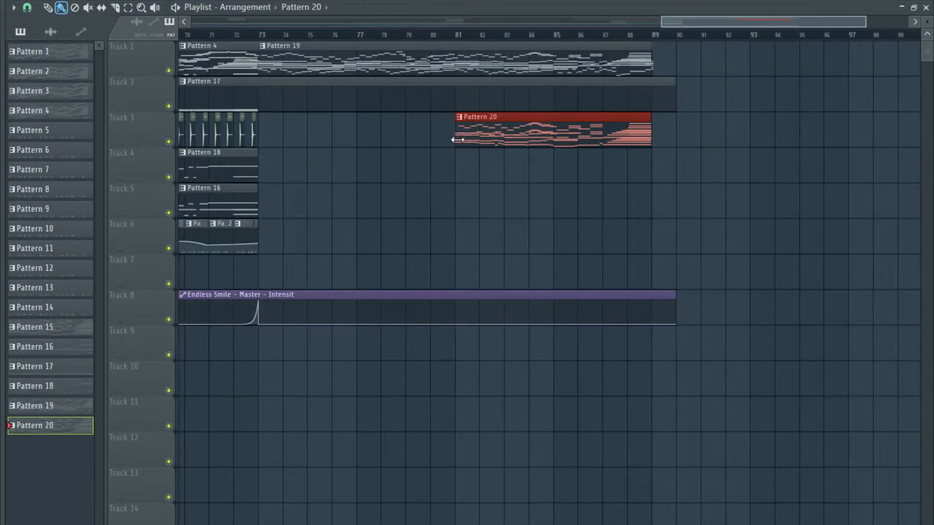
pyautogui.moveTo(457, 140); pyautogui.dragTo(603, 152)
# Play the ending from about bar 86.5 and open the Track 3 clip's pattern in the channel rack.
pyautogui.scroll(5, 607, 151)
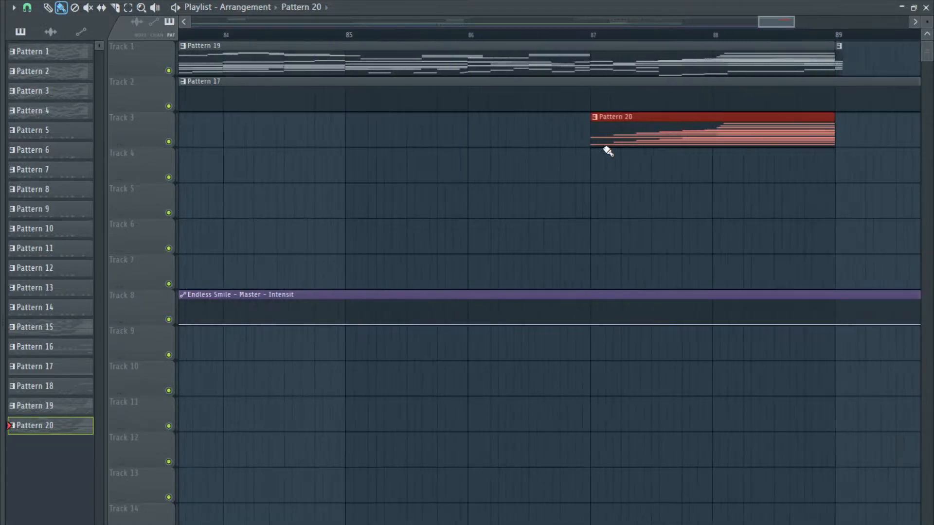
pyautogui.click(542, 34)
pyautogui.press('space')
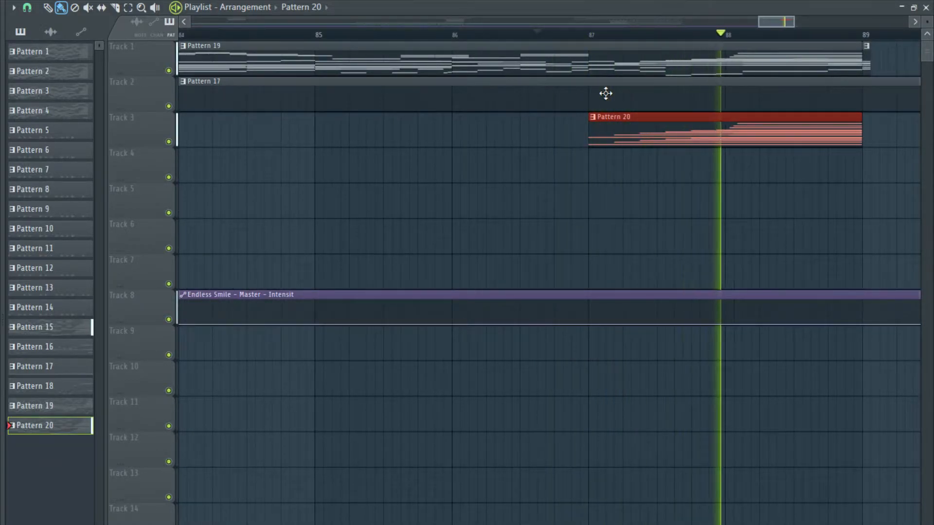
pyautogui.doubleClick(657, 141)
pyautogui.press('Escape')
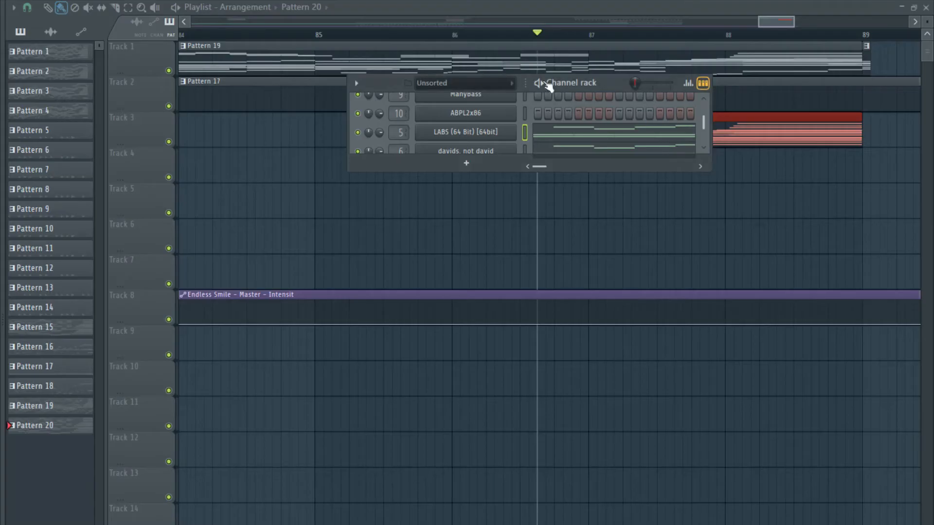
# Play the ending from about bar 86.5 with the mixer shown and examine the levels of the sounding tracks.
pyautogui.click(758, 20)
pyautogui.scroll(-8, 701, 112)
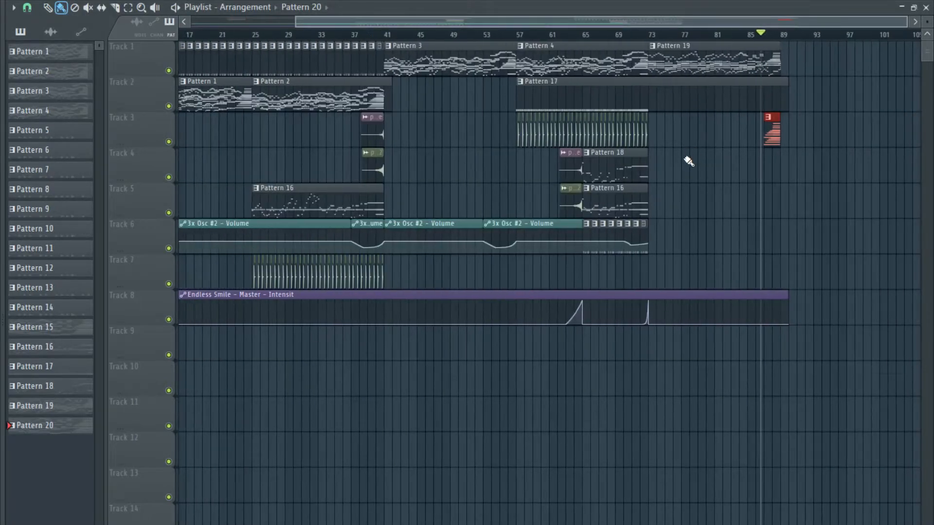
pyautogui.scroll(-1, 690, 166)
pyautogui.scroll(4, 835, 179)
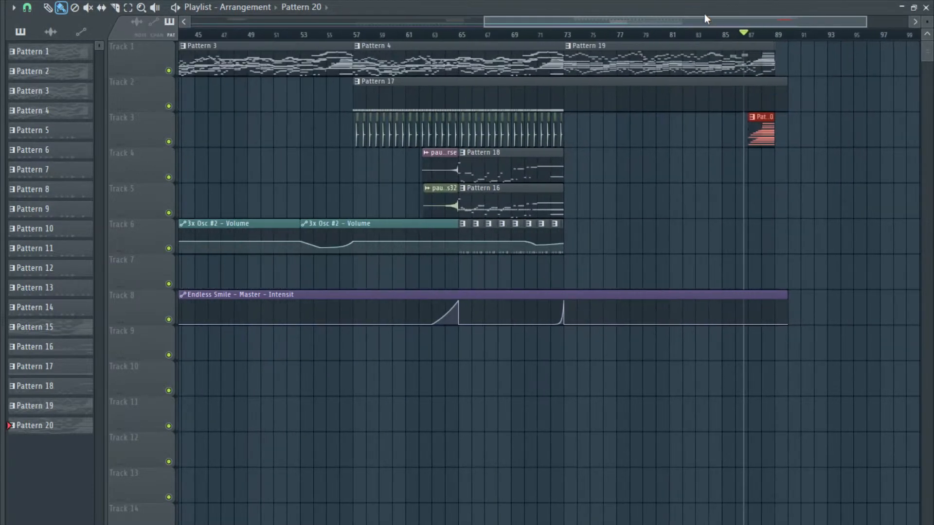
pyautogui.press('F9')
pyautogui.press('space')
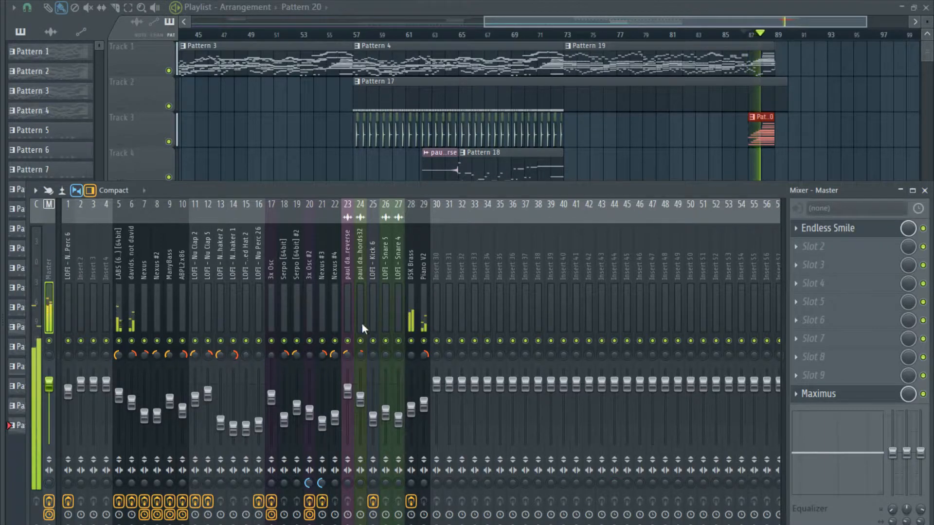
pyautogui.press('space')
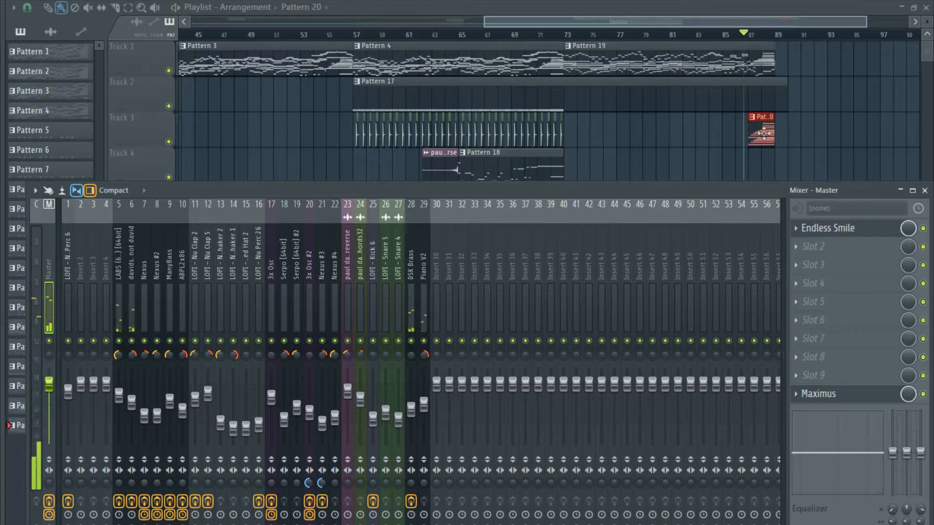
# Inspect Pattern 20's channels and play its Track 3 clip between bars 87 and 89.
pyautogui.doubleClick(763, 134)
pyautogui.press('F7')
pyautogui.scroll(-3, 521, 146)
pyautogui.scroll(3, 517, 149)
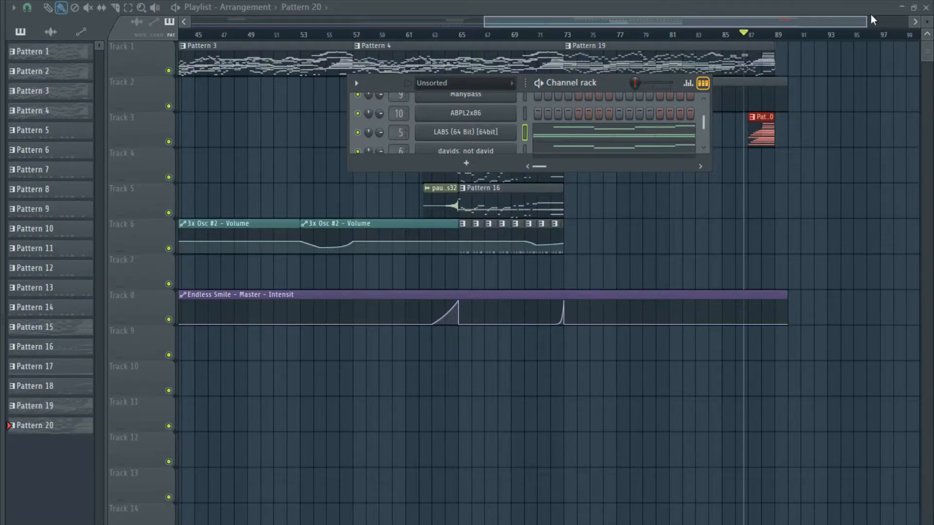
pyautogui.click(795, 21)
pyautogui.scroll(8, 753, 132)
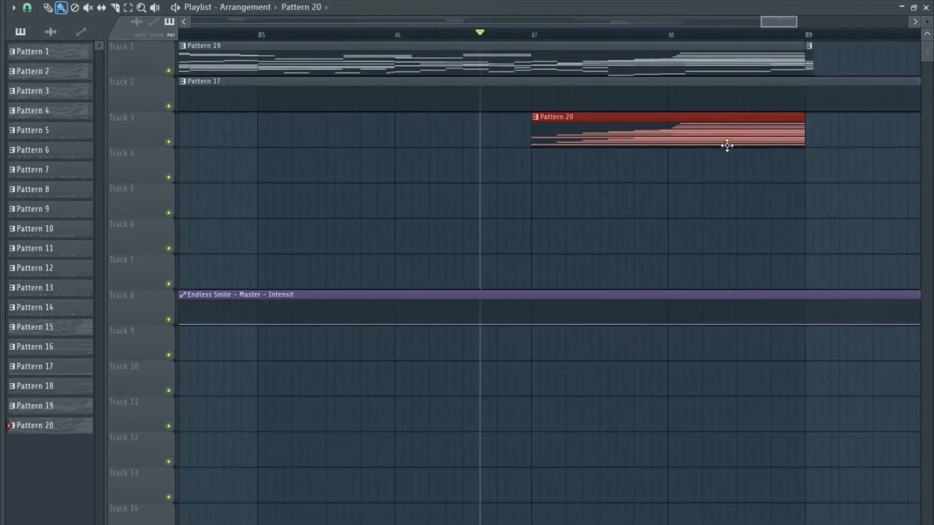
pyautogui.scroll(2, 632, 148)
pyautogui.press('space')
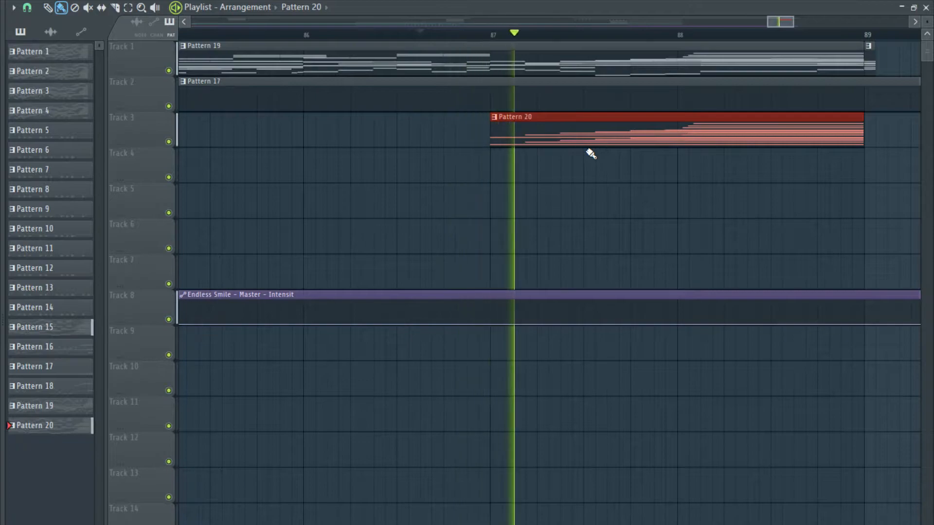
pyautogui.scroll(-3, 648, 154)
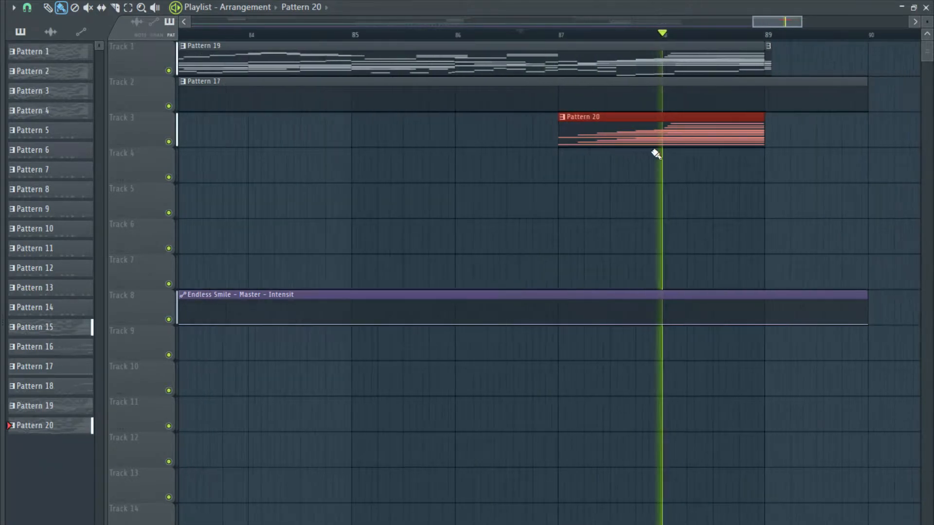
pyautogui.scroll(2, 778, 146)
pyautogui.press('space')
# Copy the two reversed chord clips before bar 65 on Tracks 4 and 5 to end at bar 89, and play the ending.
pyautogui.scroll(-5, 673, 152)
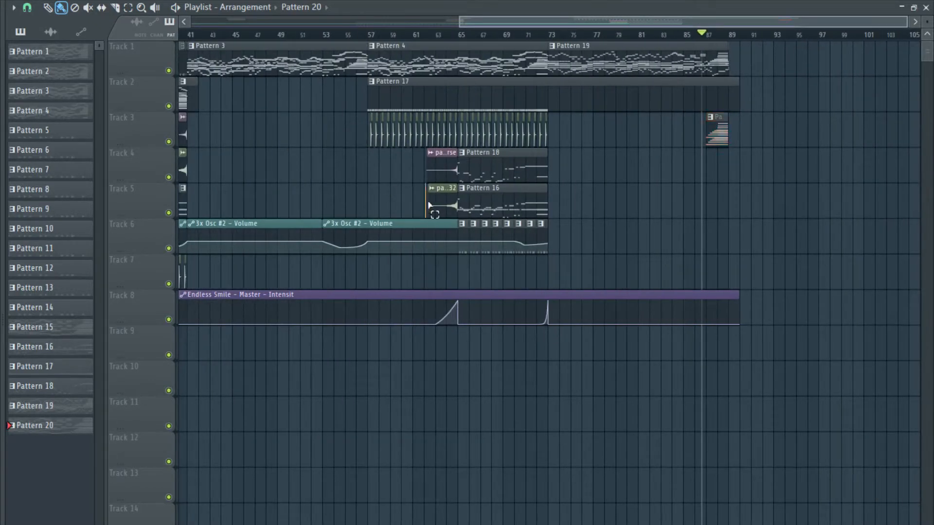
pyautogui.moveTo(485, 172); pyautogui.dragTo(713, 183)
pyautogui.scroll(4, 722, 183)
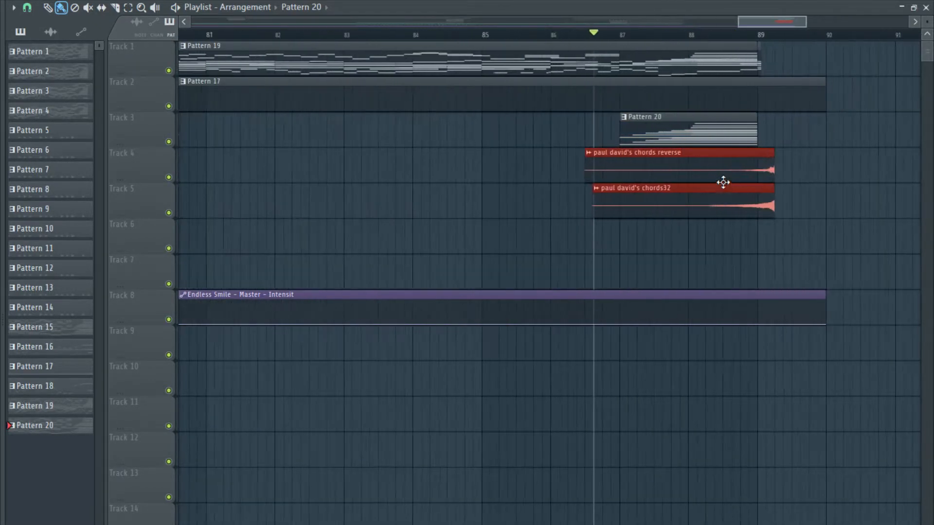
pyautogui.press('space')
pyautogui.scroll(1, 725, 175)
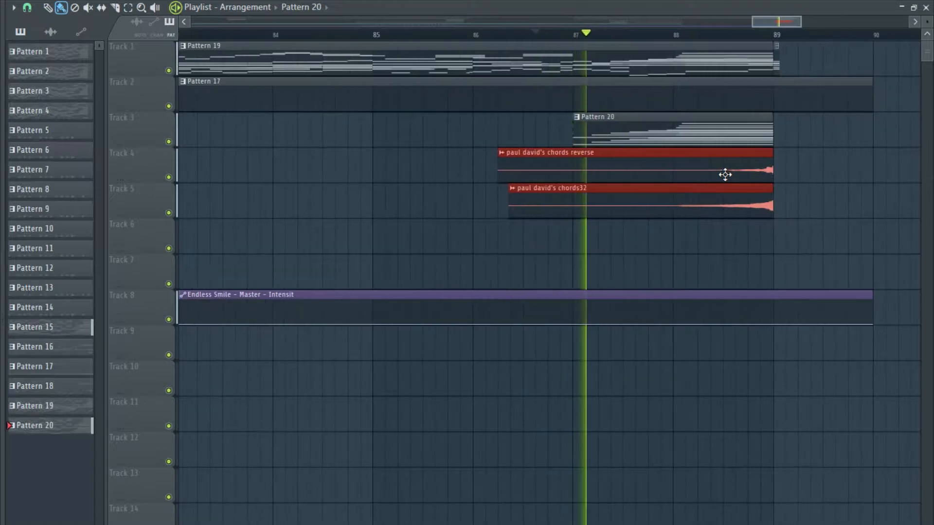
pyautogui.scroll(1, 740, 183)
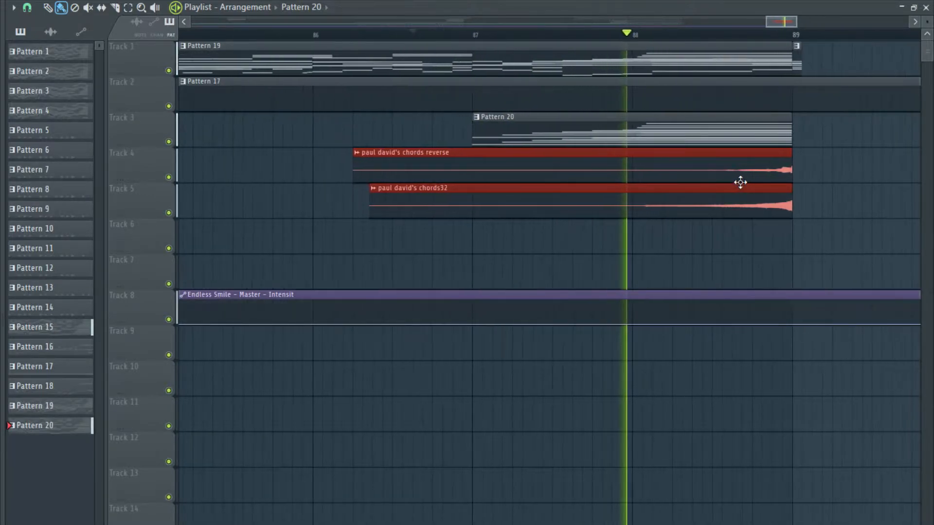
pyautogui.scroll(-2, 740, 184)
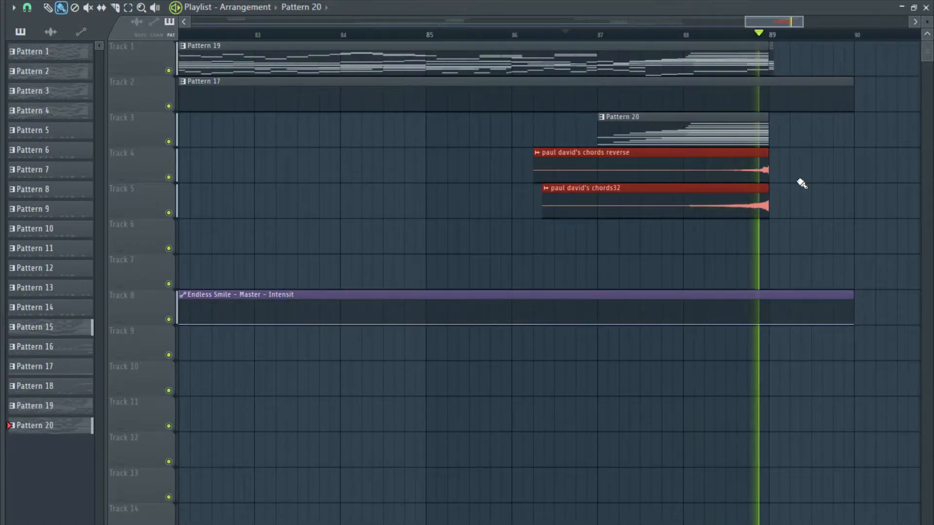
pyautogui.press('space')
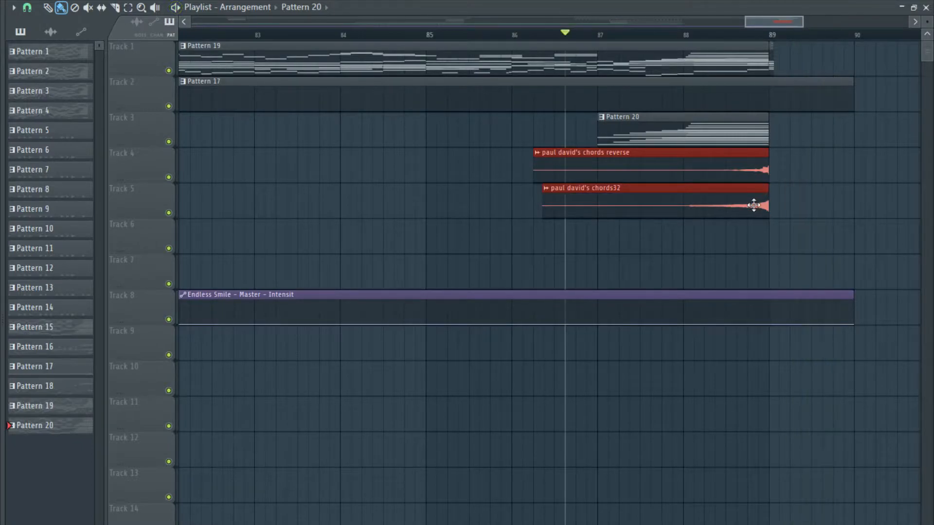
# Delete the copied chords32 clip from Track 5 and replay the ending while checking Pattern 20's LABS notes.
pyautogui.rightClick(753, 213)
pyautogui.press('space')
pyautogui.doubleClick(736, 145)
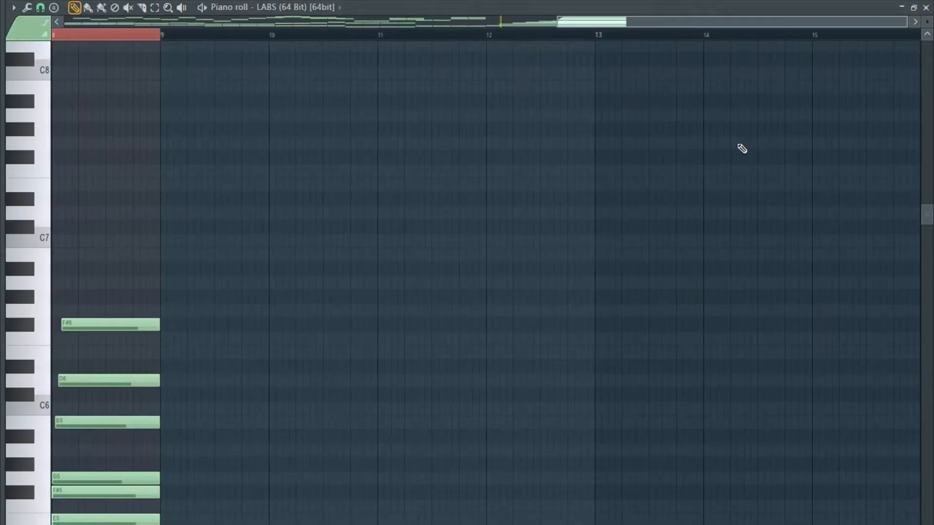
pyautogui.click(924, 9)
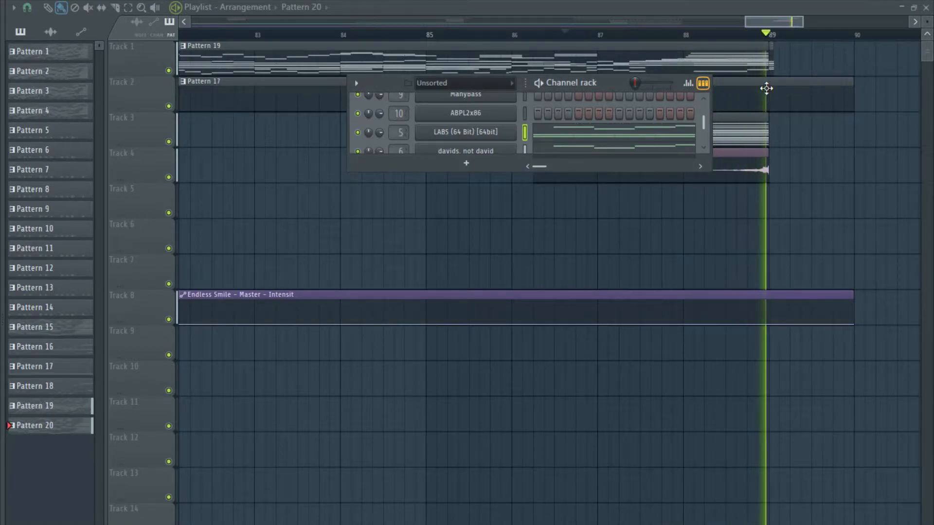
pyautogui.press('space')
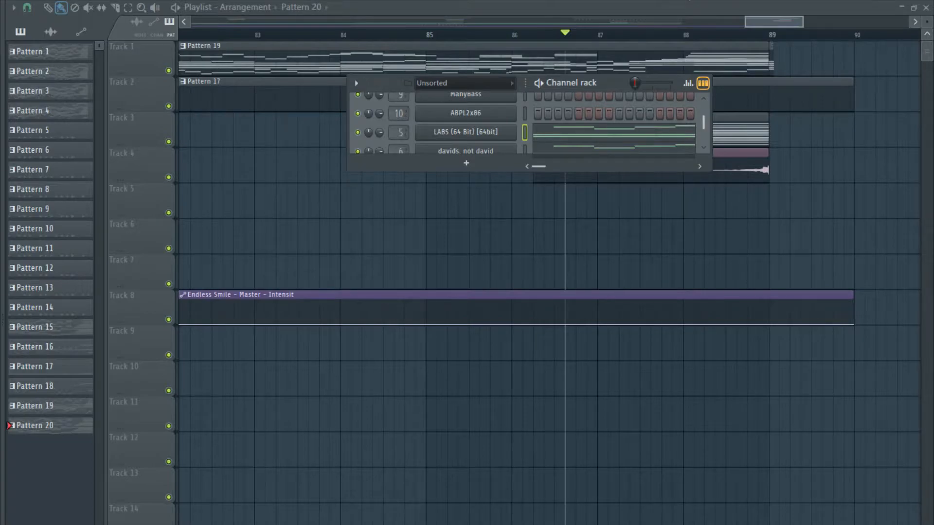
# Create a volume automation clip for the davids. not david mixer track on Track 9.
pyautogui.press('F9')
pyautogui.press('space')
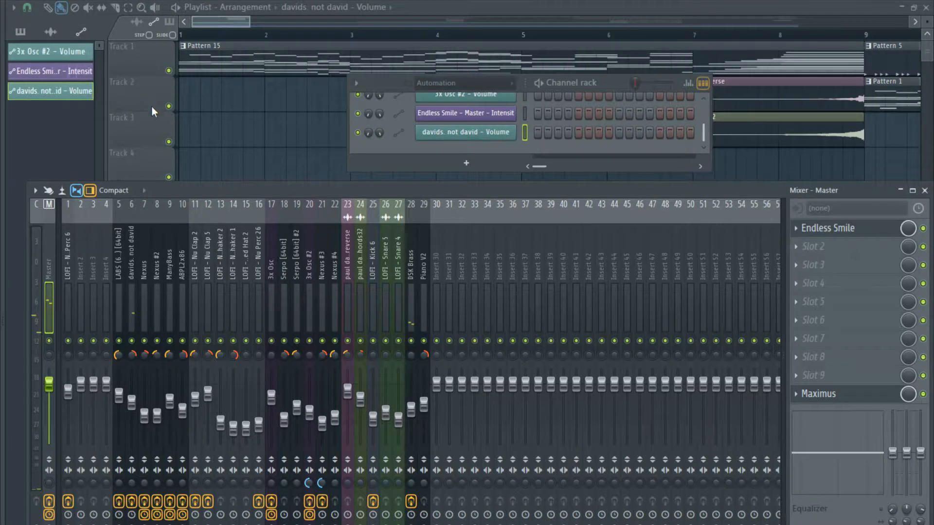
pyautogui.click(153, 111)
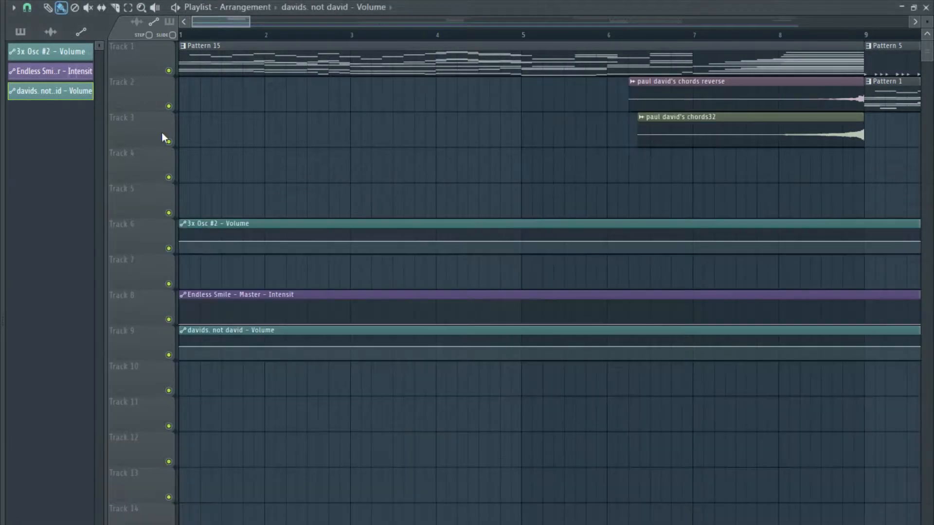
# Lower the davids. not david volume abruptly at bar 87 in the Track 9 automation clip and play the ending.
pyautogui.scroll(-10, 293, 383)
pyautogui.scroll(10, 747, 379)
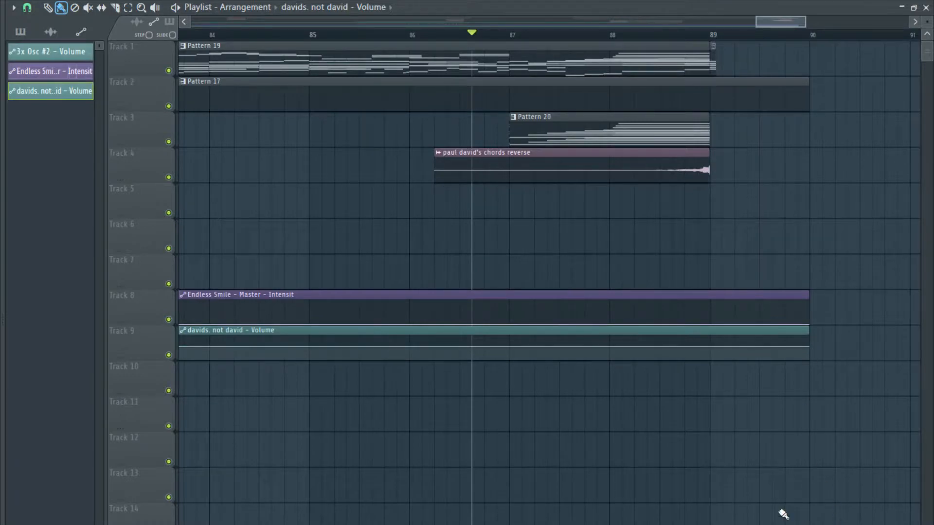
pyautogui.scroll(3, 501, 366)
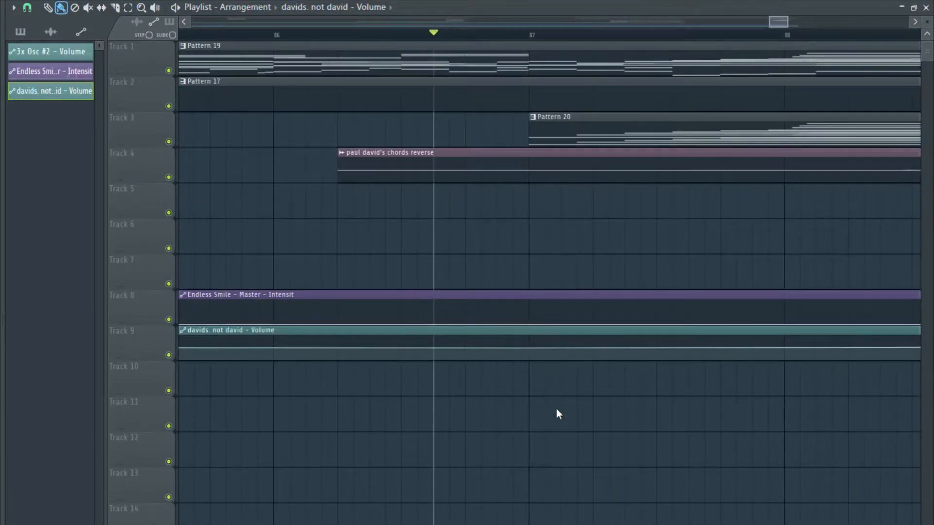
pyautogui.moveTo(543, 355); pyautogui.dragTo(528, 356)
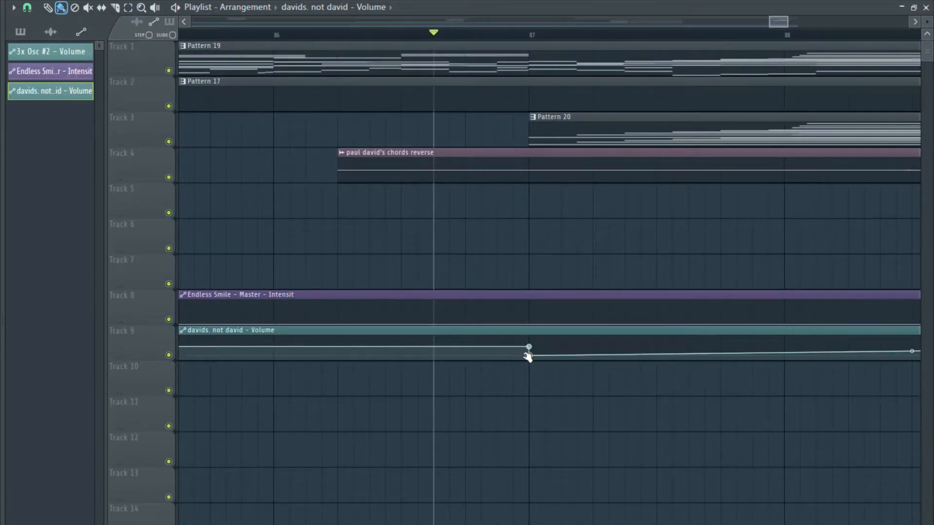
pyautogui.press('space')
pyautogui.scroll(-4, 525, 357)
pyautogui.scroll(1, 681, 356)
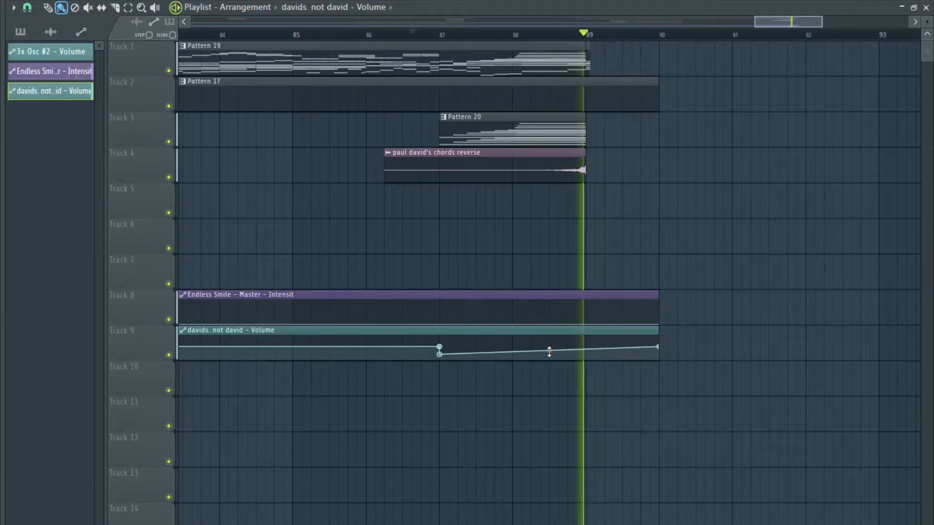
# Play from about bar 88 and examine the end of the reversed chord clip at bar 89.
pyautogui.scroll(5, 596, 233)
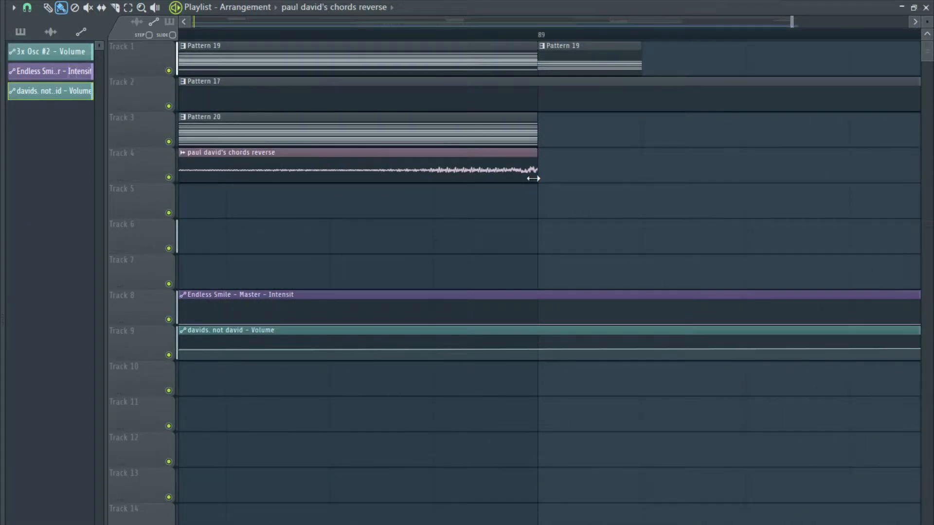
pyautogui.scroll(-3, 313, 39)
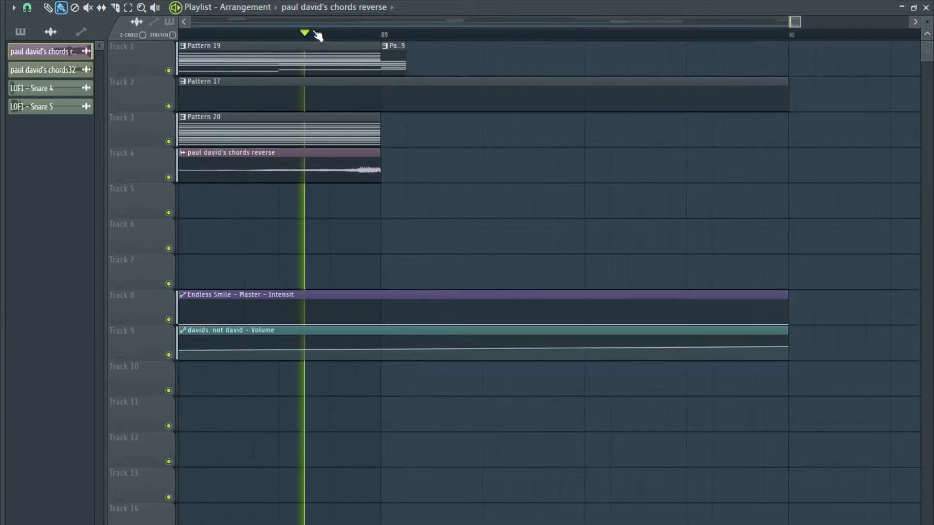
pyautogui.scroll(-1, 369, 168)
pyautogui.scroll(-3, 337, 158)
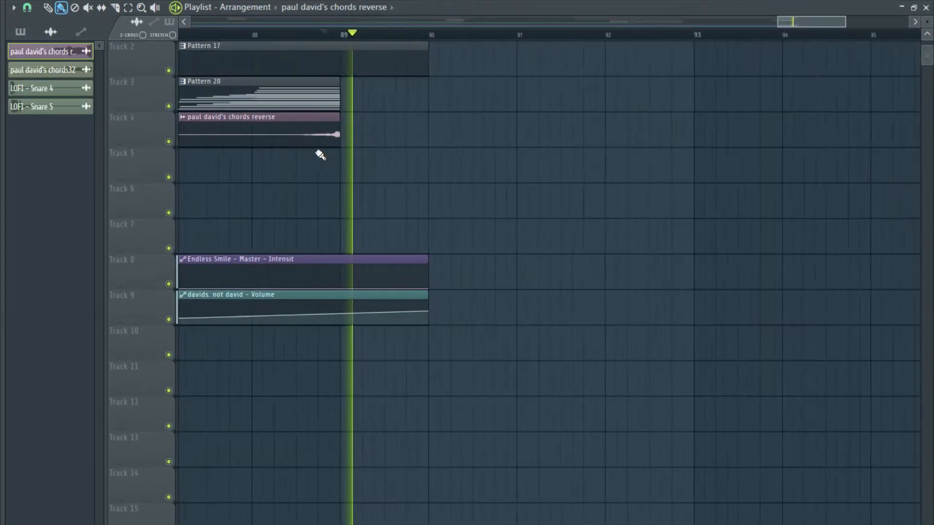
pyautogui.click(263, 37)
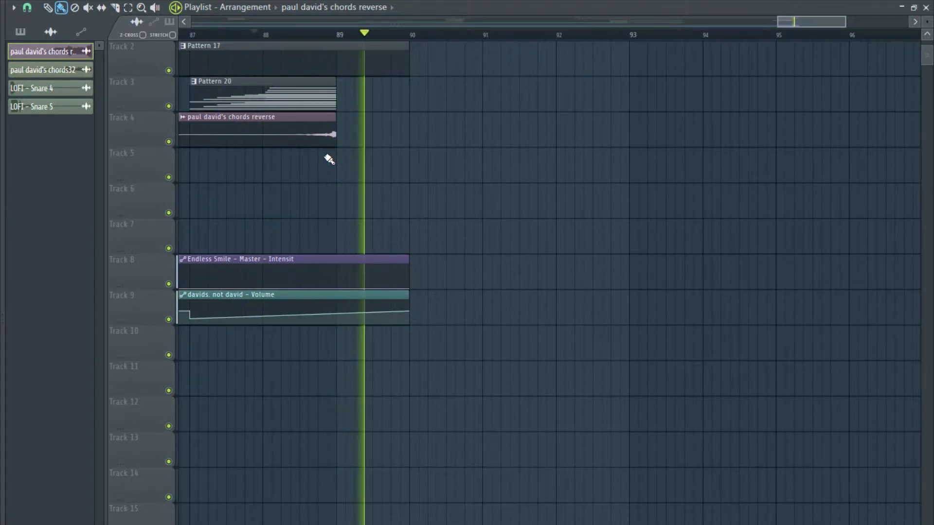
# Try to trim the tail of the reversed chord clip on Track 4, realign it to bar 89 and play it.
pyautogui.scroll(6, 329, 159)
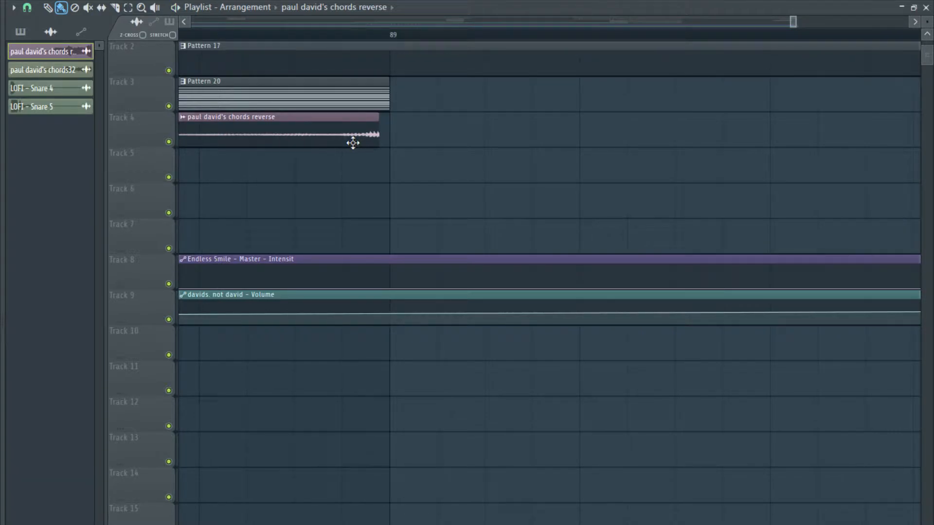
pyautogui.scroll(-2, 362, 154)
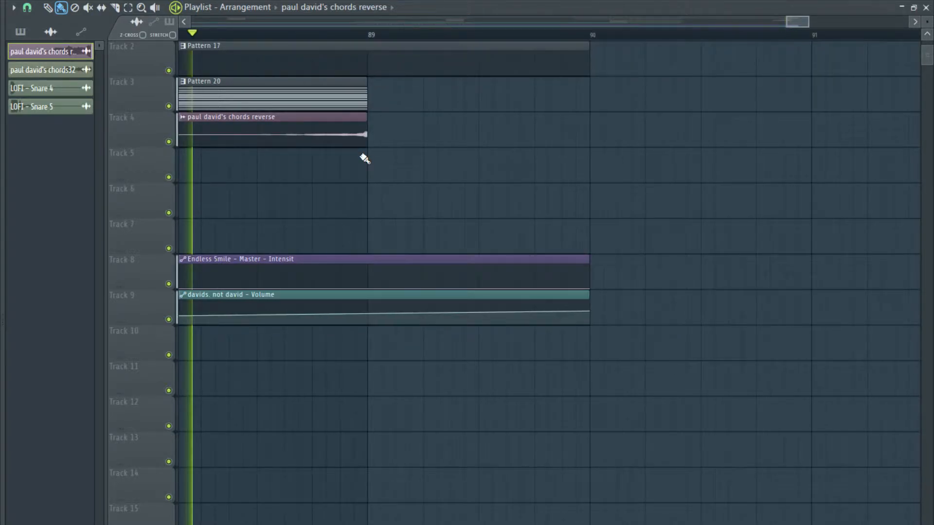
pyautogui.moveTo(366, 138); pyautogui.dragTo(362, 142)
pyautogui.scroll(3, 340, 144)
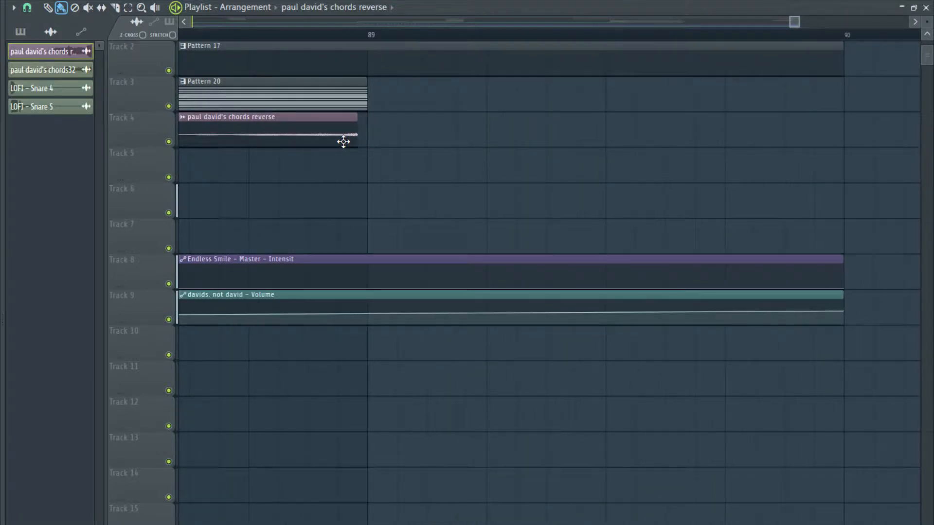
pyautogui.scroll(-4, 357, 142)
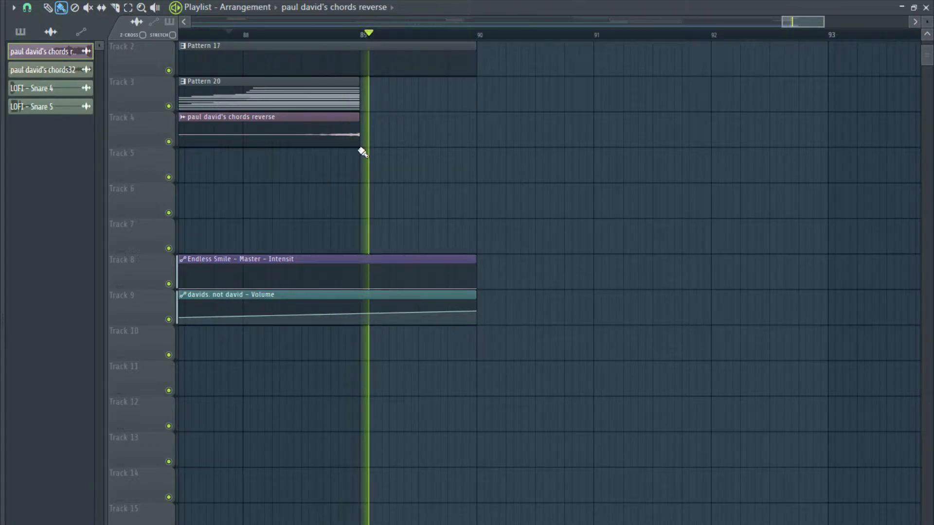
pyautogui.press('space')
pyautogui.scroll(2, 361, 150)
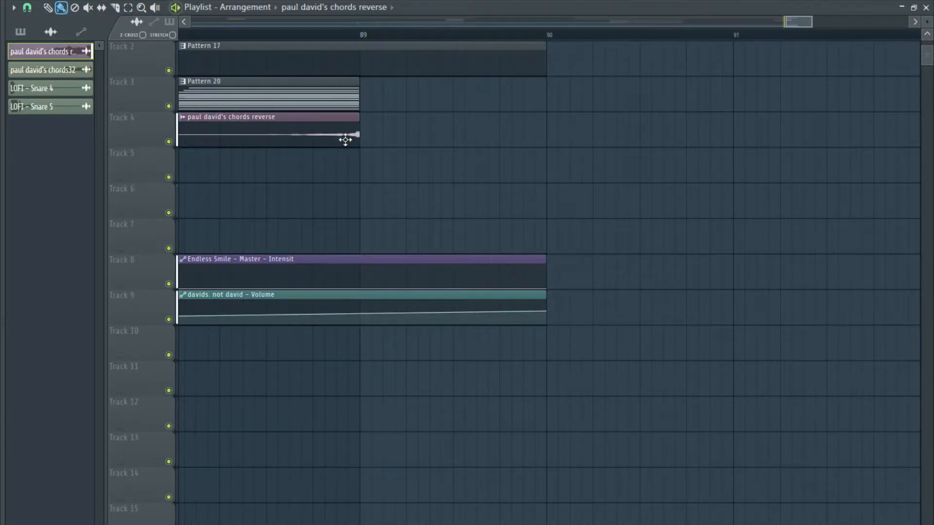
# Make the reversed chord clip on Track 4 unique and open the new copy's sample settings.
pyautogui.doubleClick(341, 141)
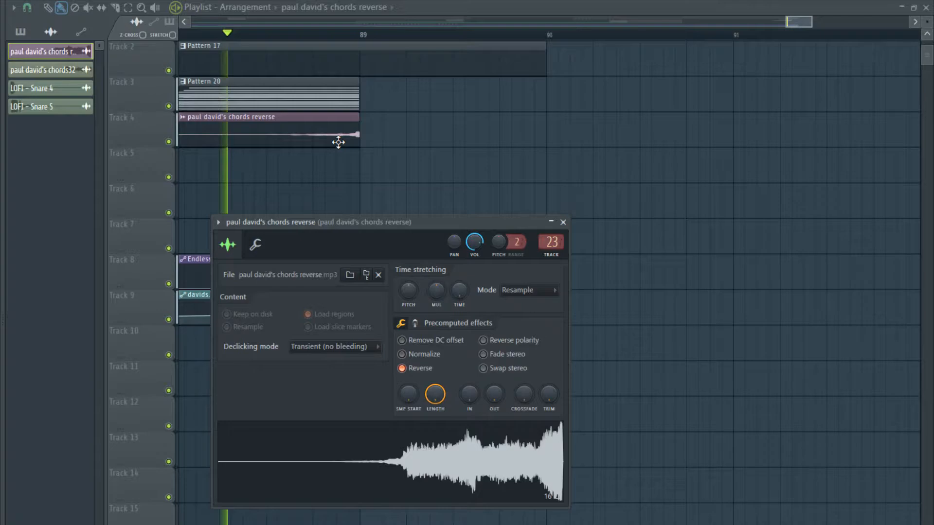
pyautogui.press('Escape')
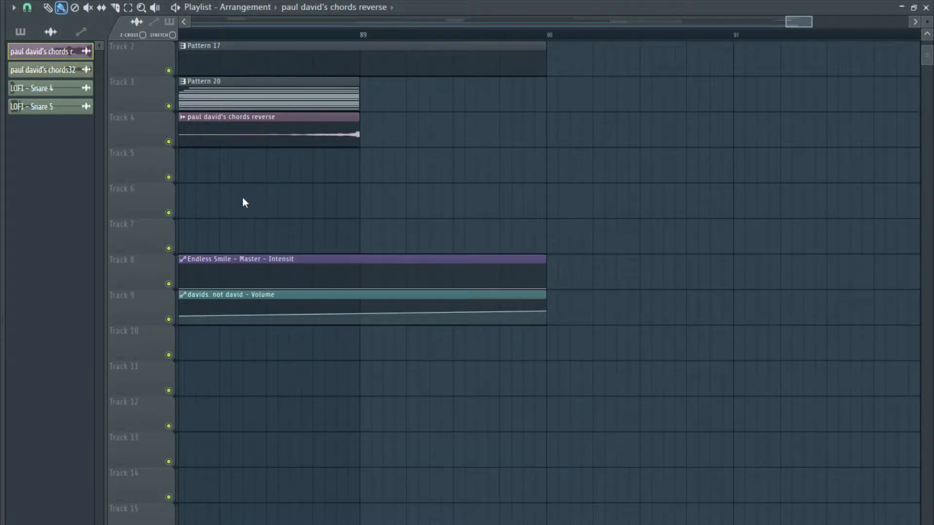
pyautogui.click(235, 217)
pyautogui.doubleClick(221, 124)
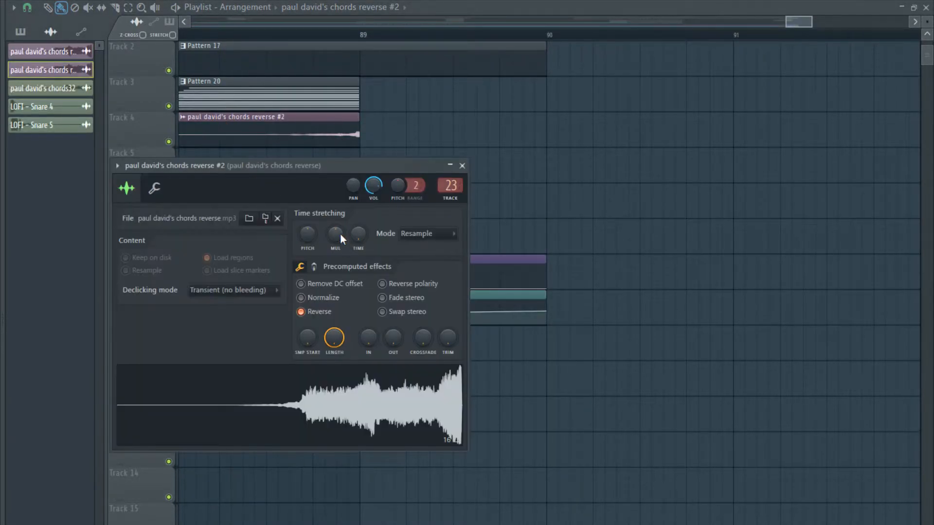
# Fine-tune the end of the reversed chord clip on Track 4 just past bar 89 and play it.
pyautogui.press('space')
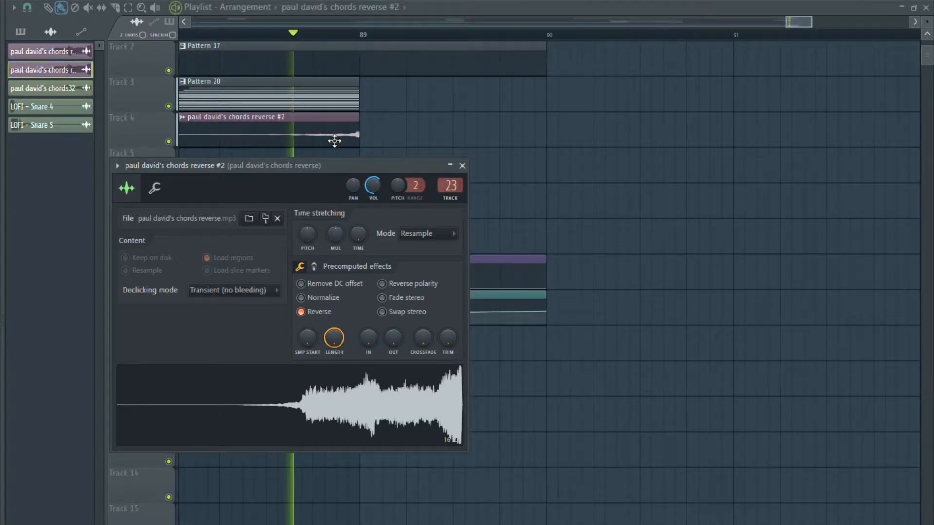
pyautogui.click(354, 140)
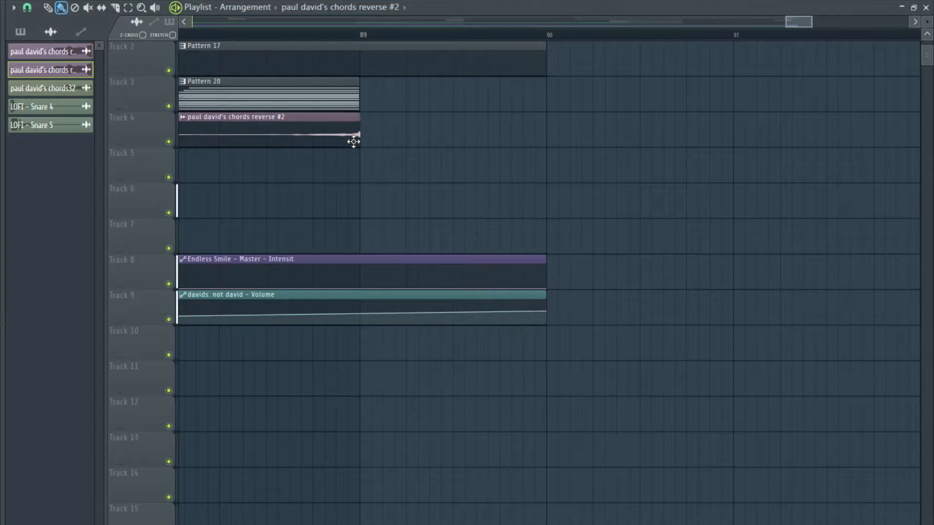
pyautogui.scroll(6, 354, 142)
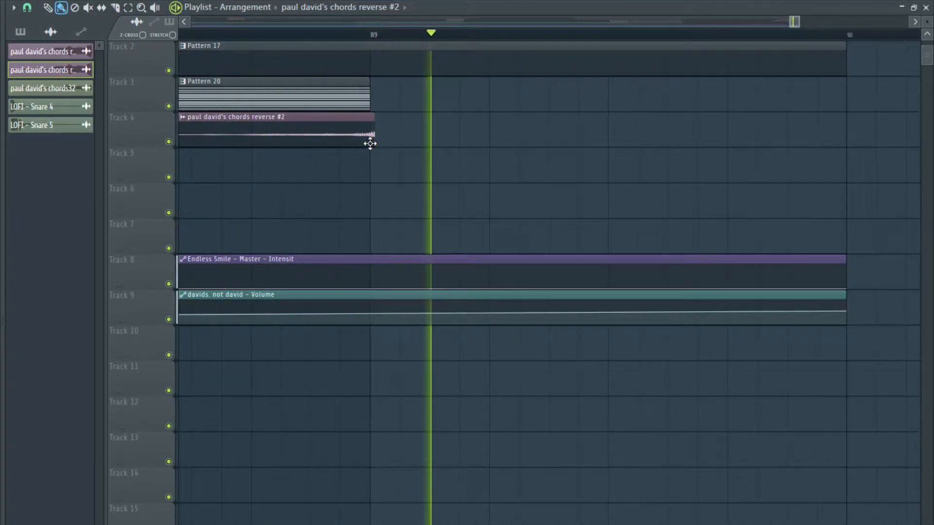
pyautogui.scroll(2, 370, 142)
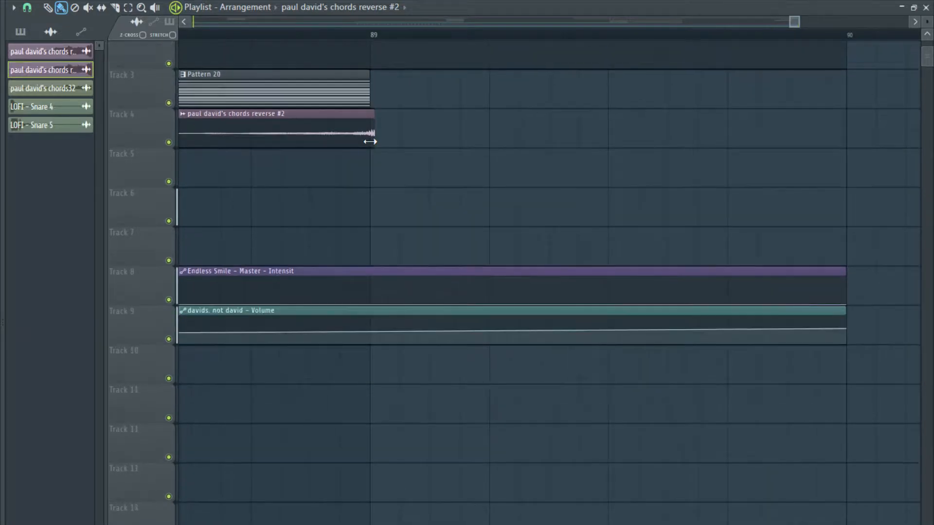
pyautogui.scroll(2, 370, 142)
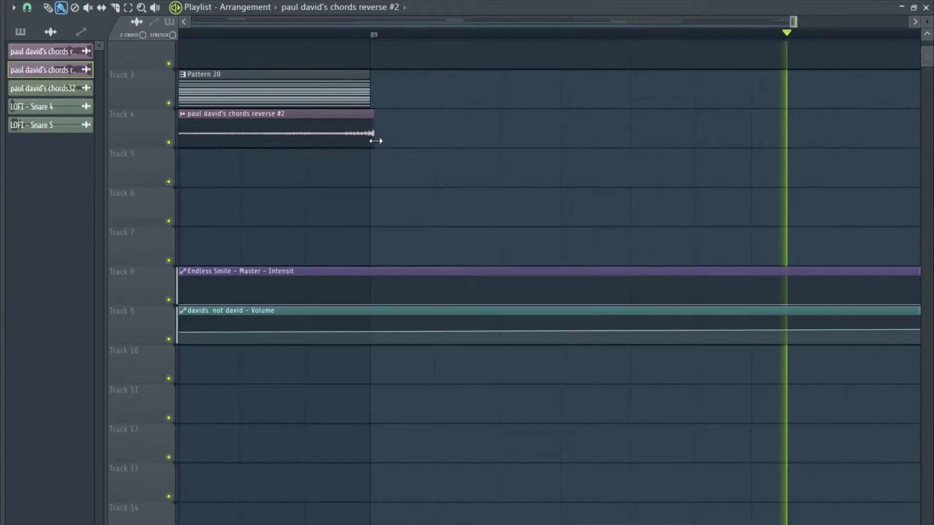
# Check the mixer levels of the whole arrangement and play it from bar 1.
pyautogui.scroll(-4, 372, 153)
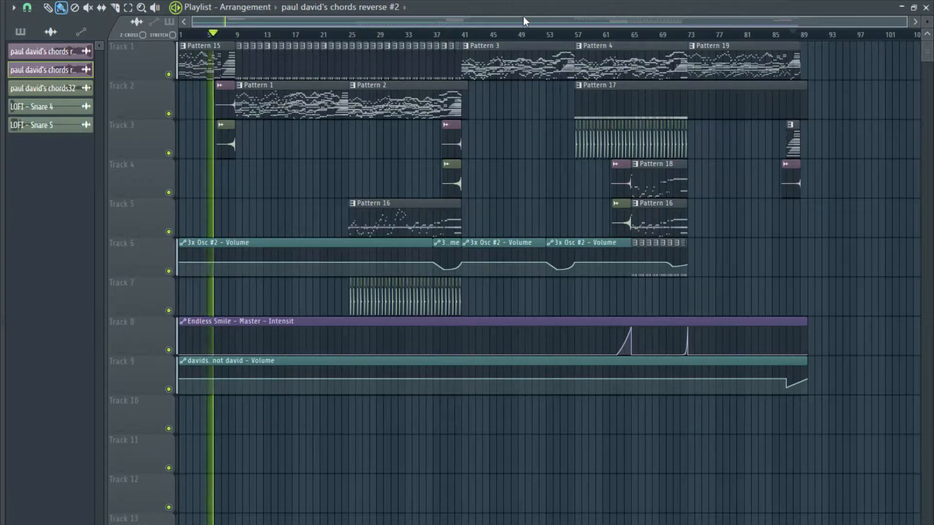
pyautogui.press('F9')
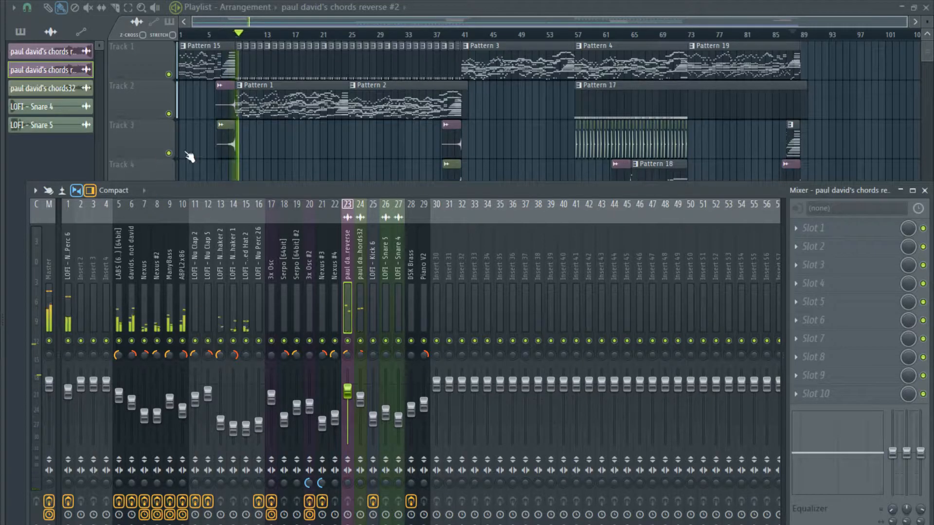
pyautogui.click(290, 23)
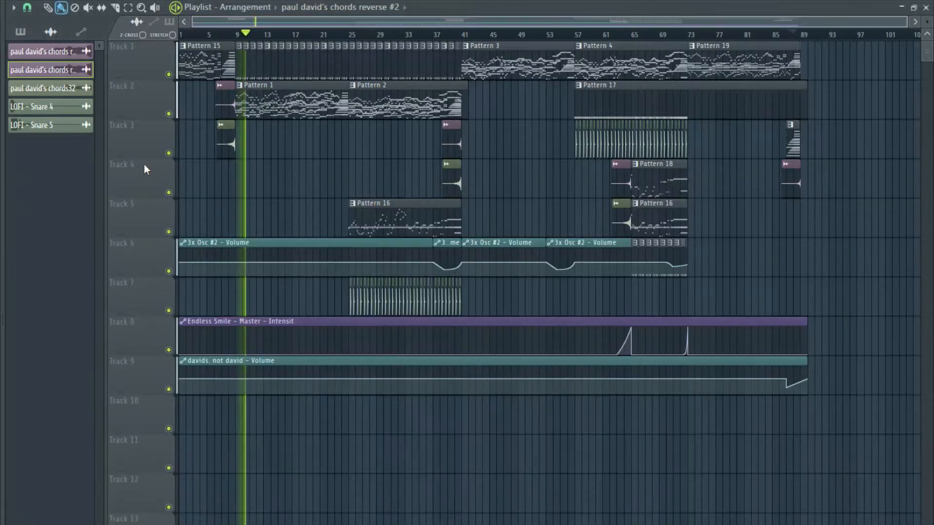
pyautogui.scroll(2, 144, 164)
pyautogui.click(183, 35)
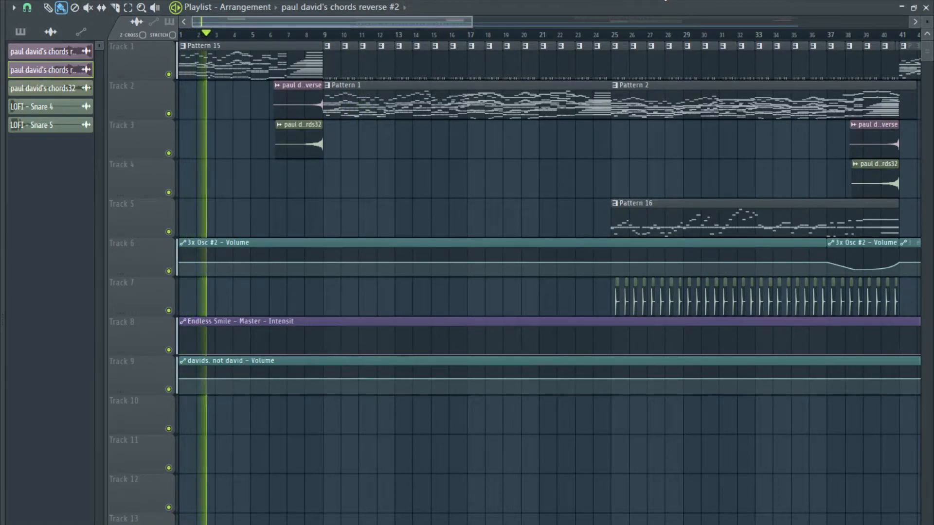
# Open Pattern 15 in the channel rack and enlarge the rack to show all its instrument channels.
pyautogui.click(663, 1)
pyautogui.doubleClick(245, 66)
pyautogui.press('Escape')
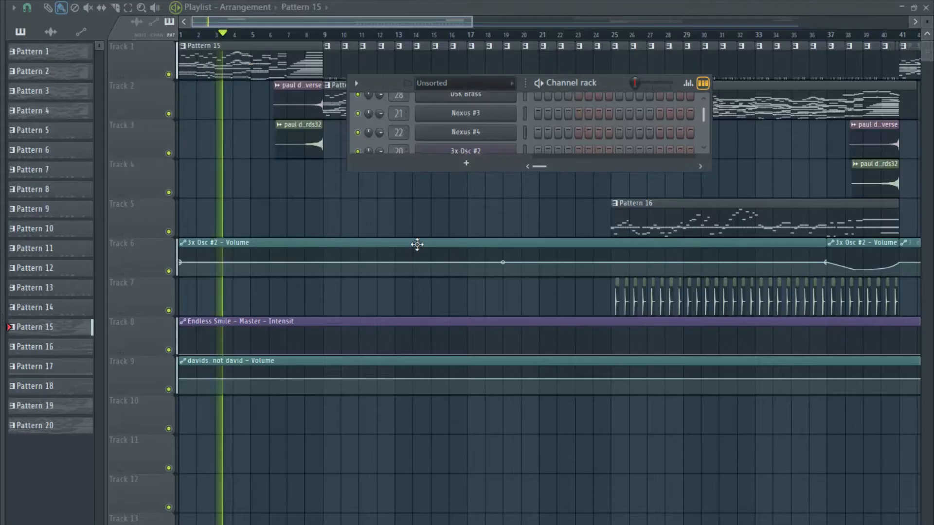
pyautogui.scroll(-3, 519, 142)
pyautogui.moveTo(710, 166); pyautogui.dragTo(872, 383)
pyautogui.scroll(-3, 520, 301)
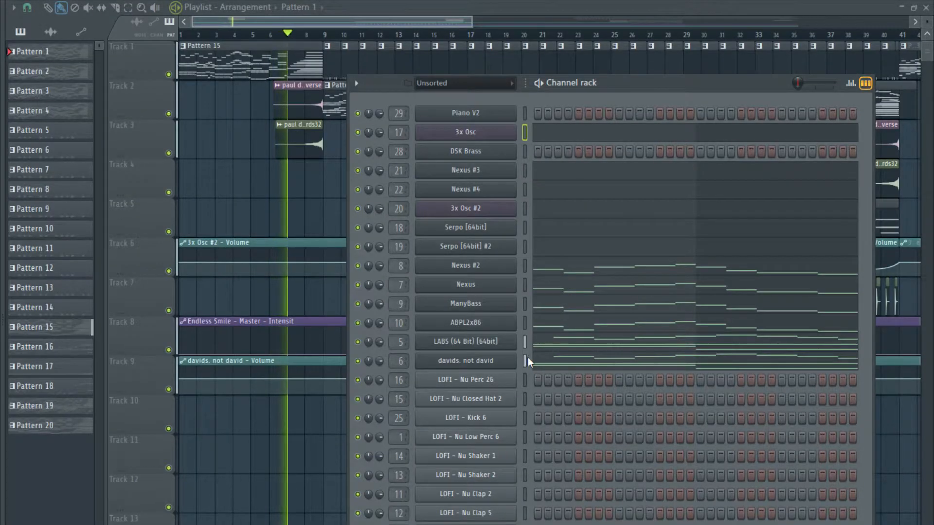
# Insert a new Nexus channel above LABS in Pattern 15 and load the Epic Pads preset PD Borellian Afterglow.
pyautogui.doubleClick(208, 69)
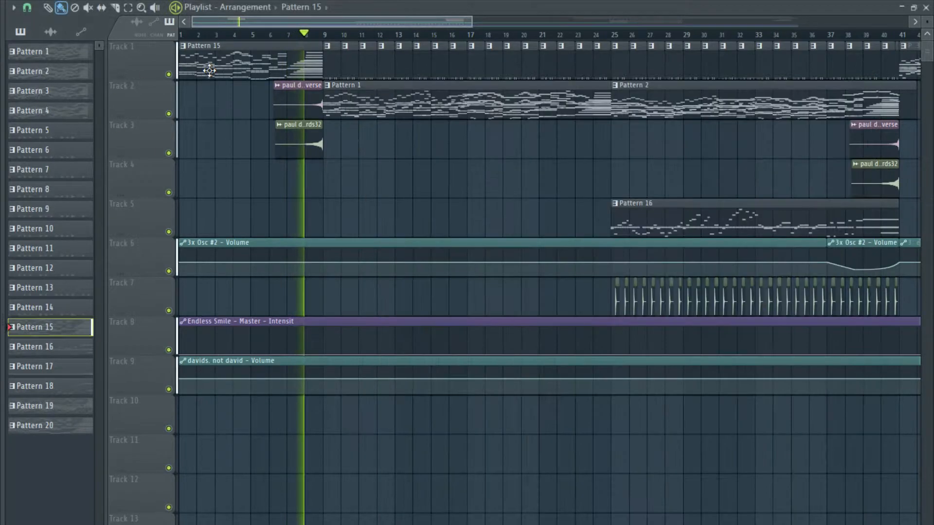
pyautogui.click(505, 342)
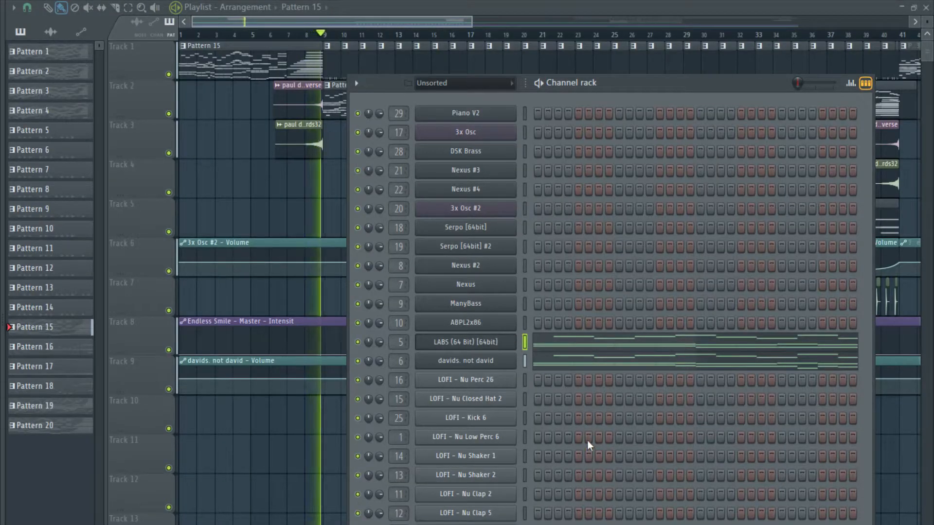
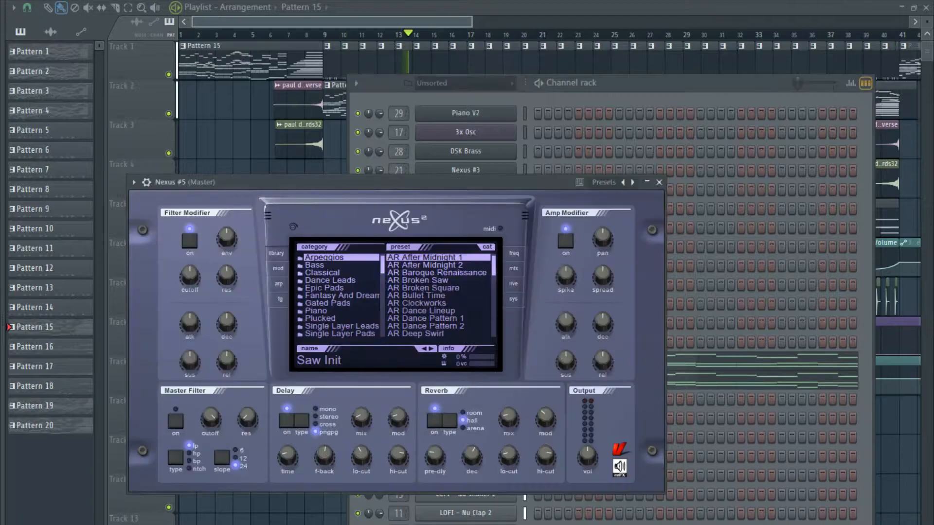
pyautogui.click(342, 288)
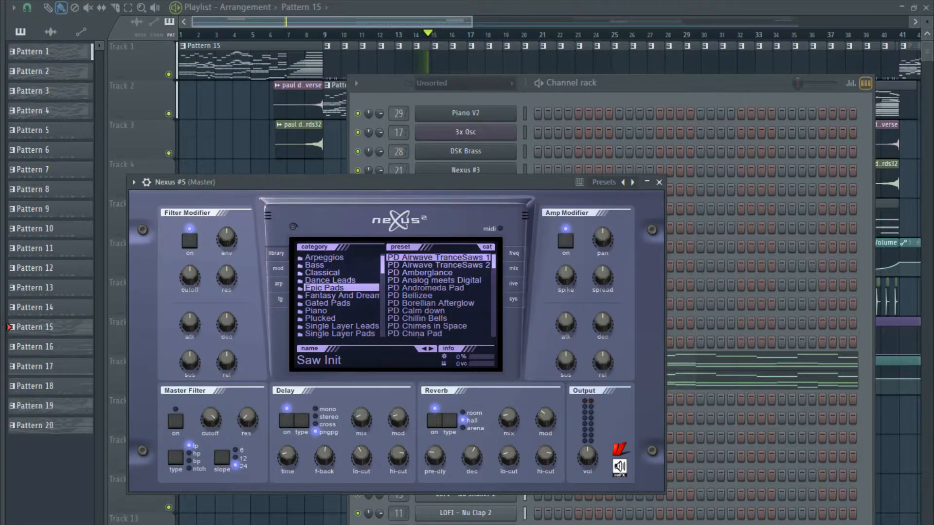
pyautogui.click(431, 303)
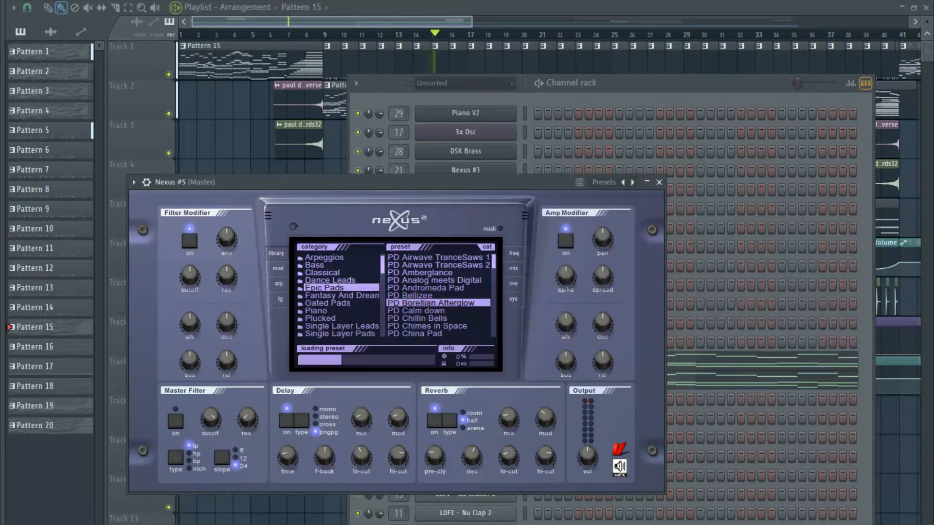
pyautogui.press('space')
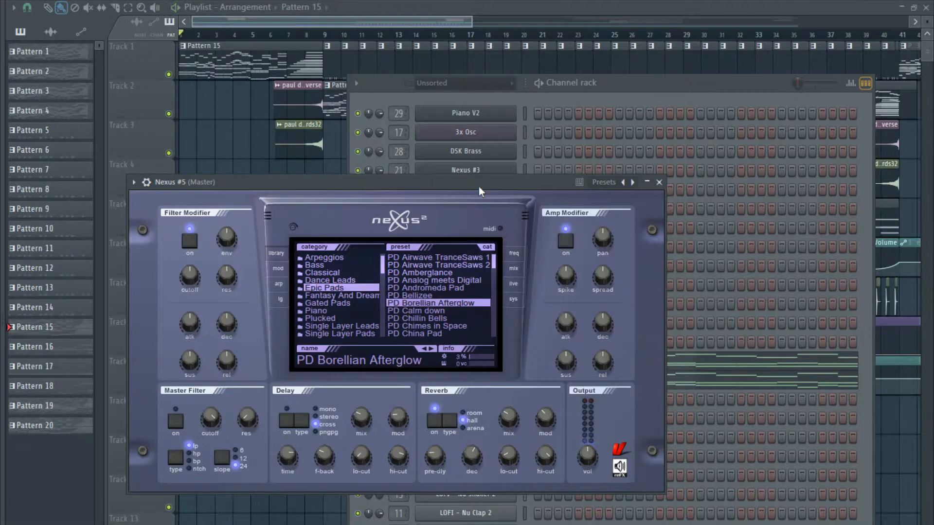
pyautogui.click(514, 268)
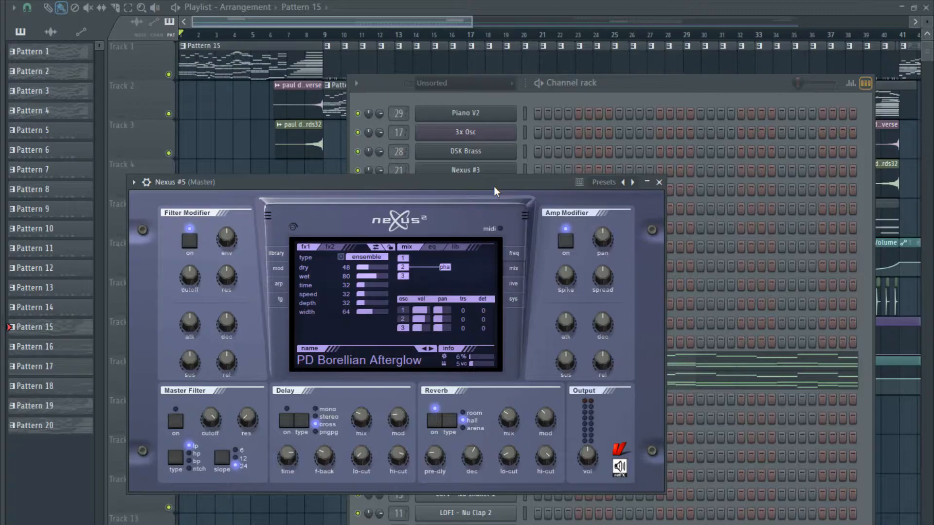
# Play the start of the arrangement briefly and open the piano roll of the Nexus #5 channel.
pyautogui.click(660, 96)
pyautogui.press('space')
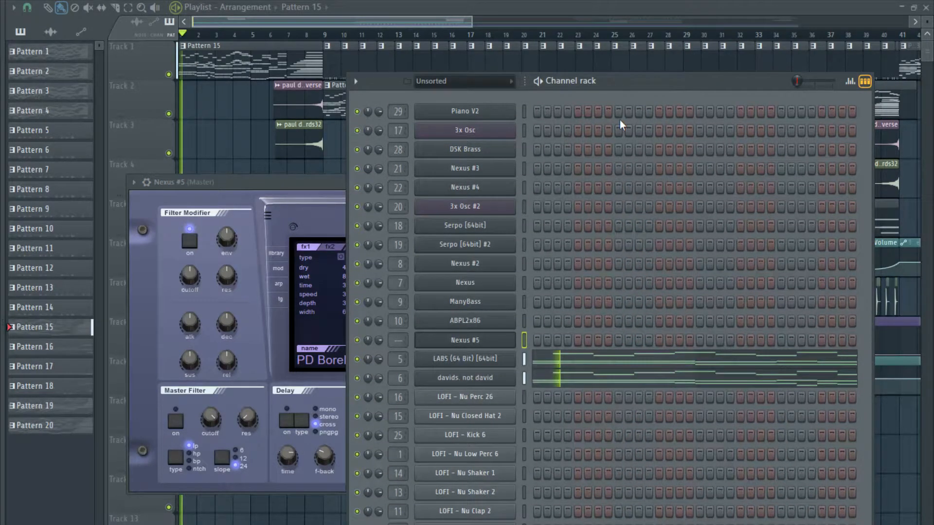
pyautogui.press('space')
pyautogui.press('F7')
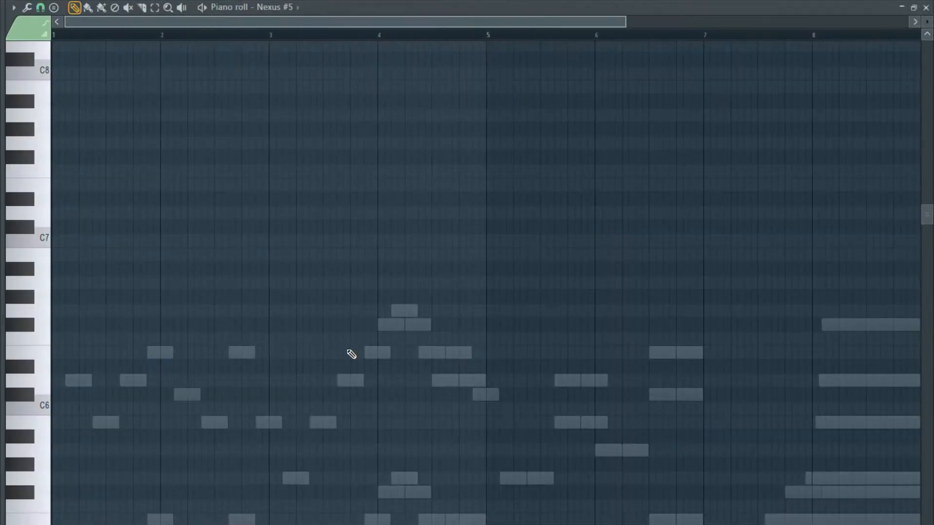
# Try to draw a B3 note about one bar long at bar 1 in the Nexus #5 piano roll.
pyautogui.scroll(-2, 56, 390)
pyautogui.scroll(-4, 54, 389)
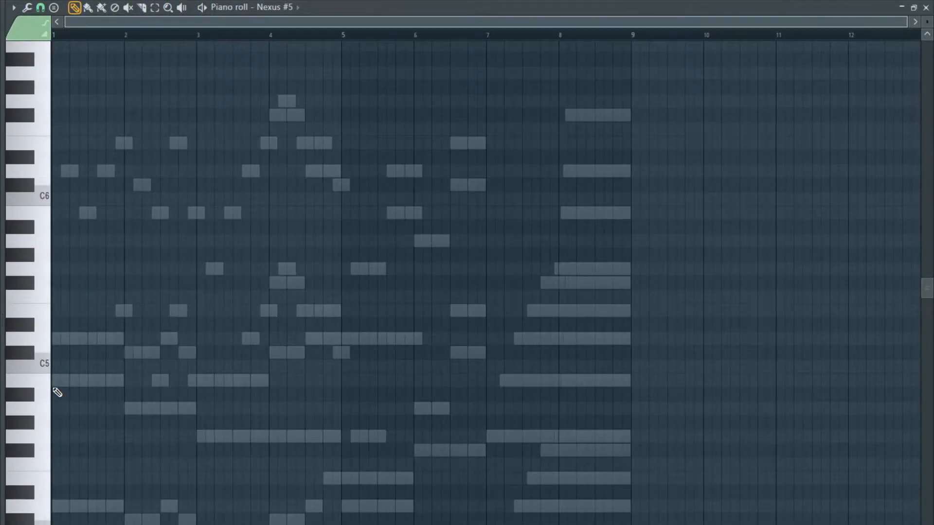
pyautogui.scroll(-3, 57, 392)
pyautogui.scroll(2, 82, 344)
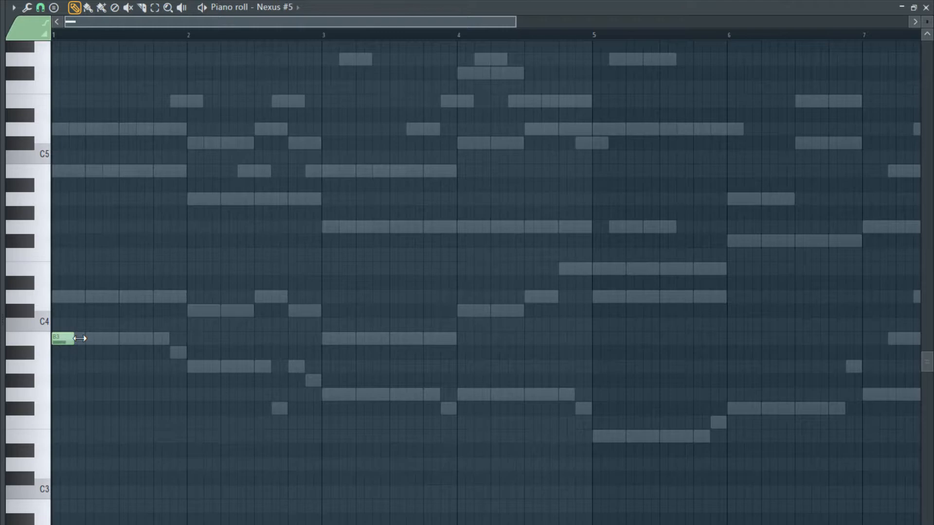
pyautogui.moveTo(80, 338); pyautogui.dragTo(183, 345)
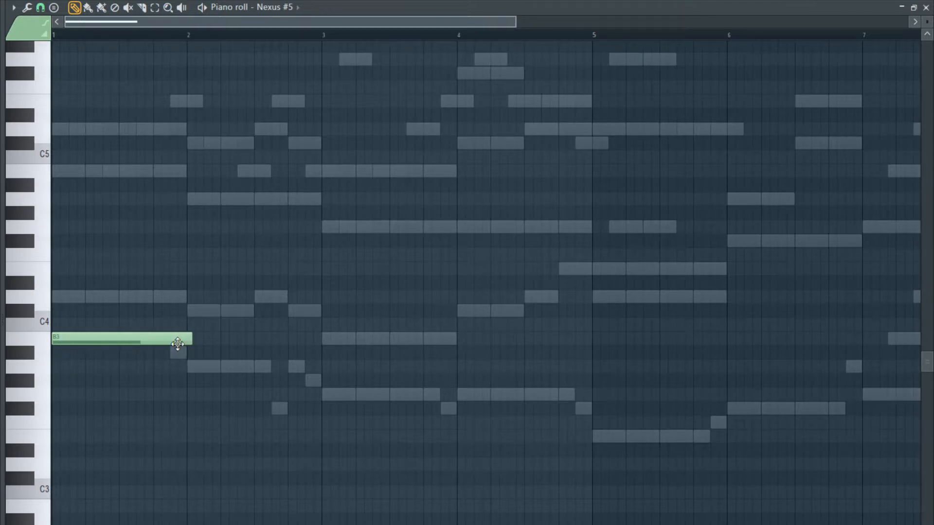
# Copy all Pattern 15 notes of davids. not david into the Nexus #5 piano roll.
pyautogui.click(115, 298)
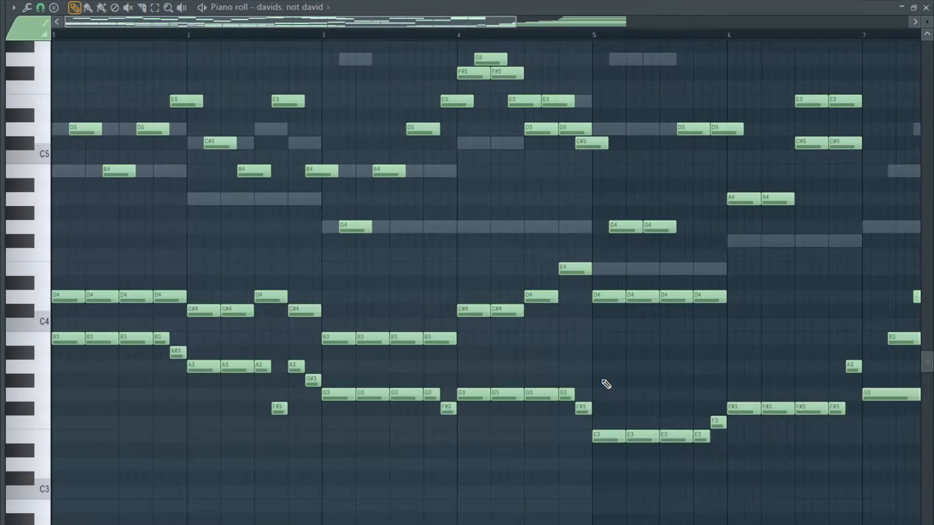
pyautogui.scroll(-2, 515, 479)
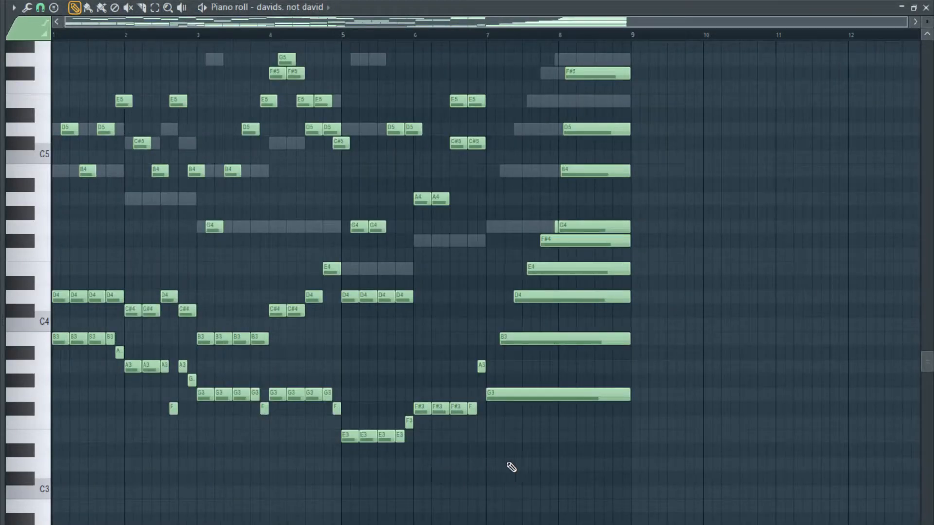
pyautogui.scroll(3, 305, 435)
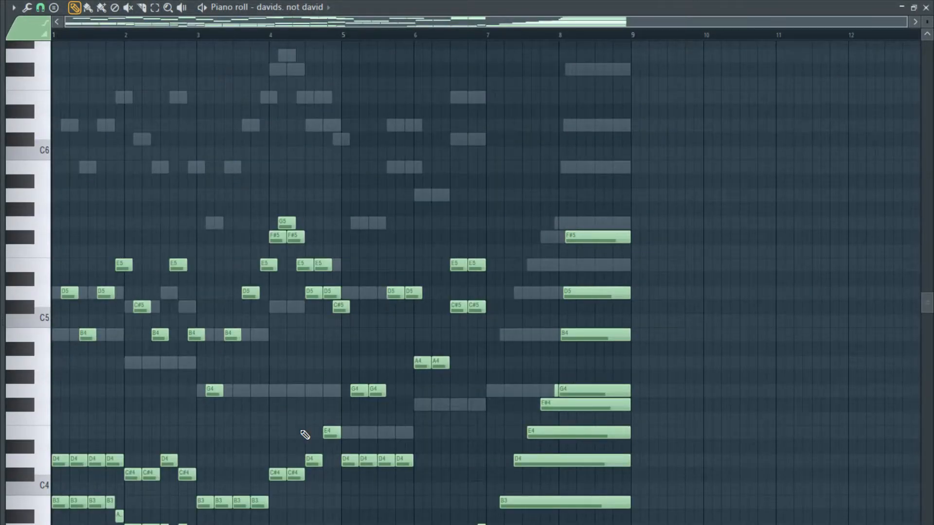
pyautogui.scroll(-3, 305, 434)
pyautogui.moveTo(648, 484); pyautogui.dragTo(338, 387)
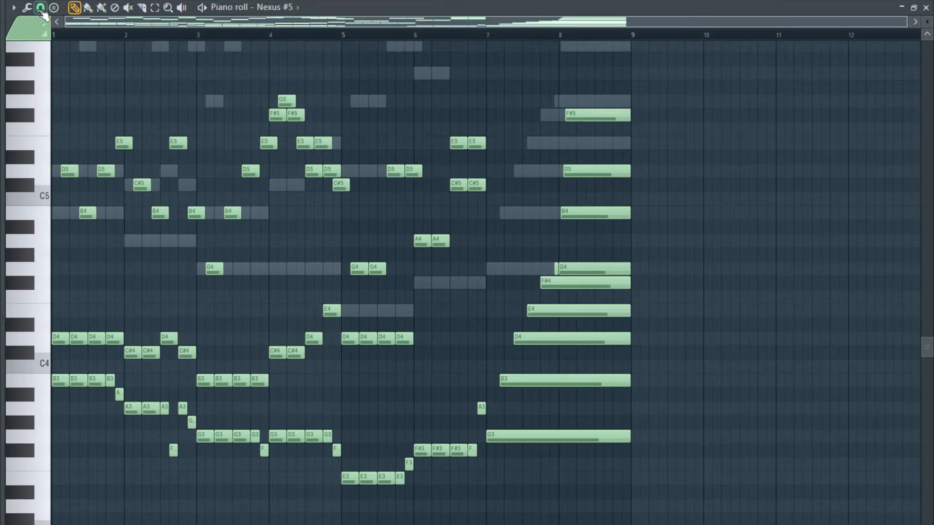
# Try to quantize the copied Nexus #5 notes to whole-bar starts and lengths, and undo it.
pyautogui.hotkey('ctrl', 'l')
pyautogui.hotkey('ctrl', 'z')
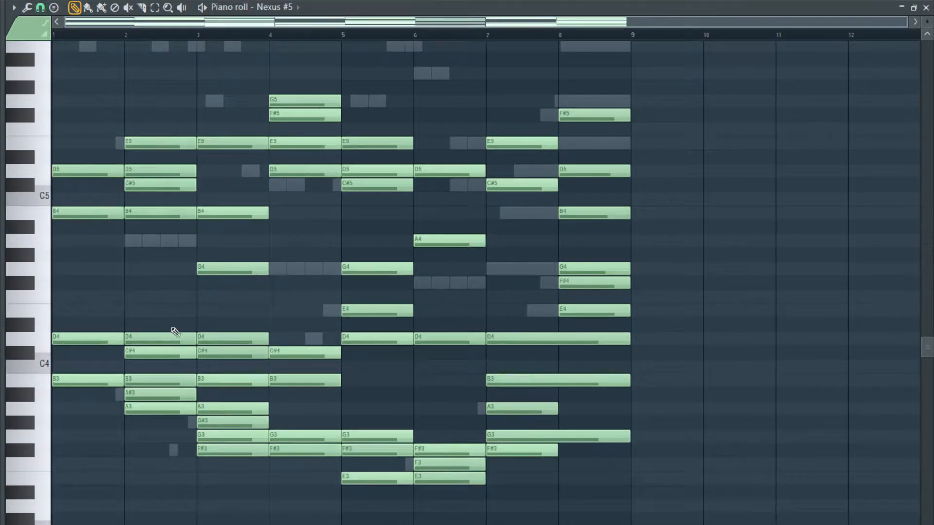
pyautogui.hotkey('ctrl', 'z')
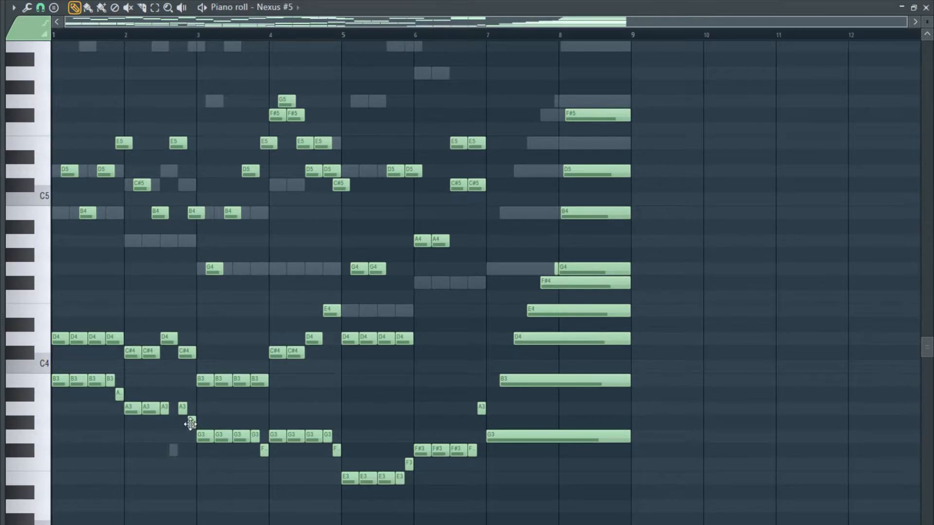
# Delete the F#3, G#3 and D4 passing notes in bar 2 and the E5 at the end of bar 1.
pyautogui.rightClick(190, 423)
pyautogui.rightClick(165, 338)
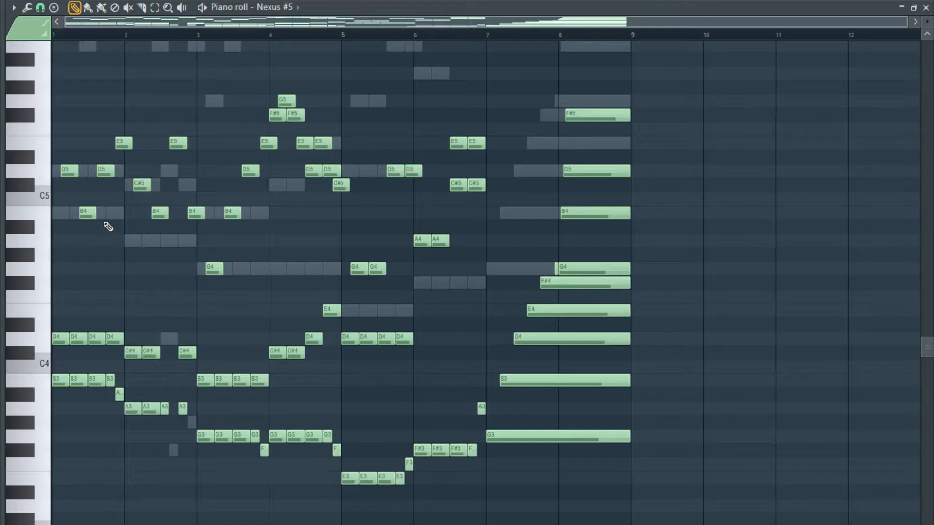
pyautogui.scroll(3, 151, 205)
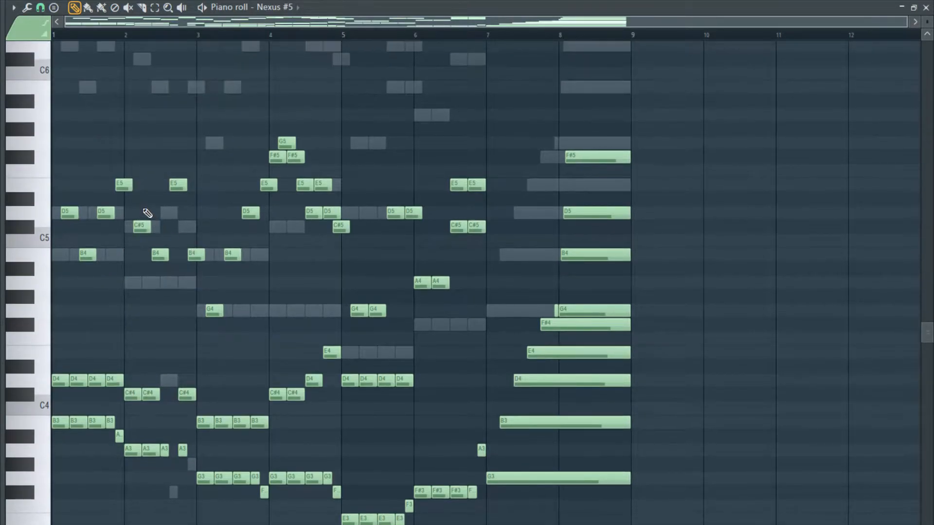
pyautogui.rightClick(125, 186)
# Delete the upper melody notes C#5, D5, E5, F#5 and G5 in bar 4 of the Nexus #5 part.
pyautogui.rightClick(340, 227)
pyautogui.rightClick(332, 213)
pyautogui.rightClick(314, 213)
pyautogui.rightClick(305, 185)
pyautogui.rightClick(297, 157)
pyautogui.rightClick(286, 143)
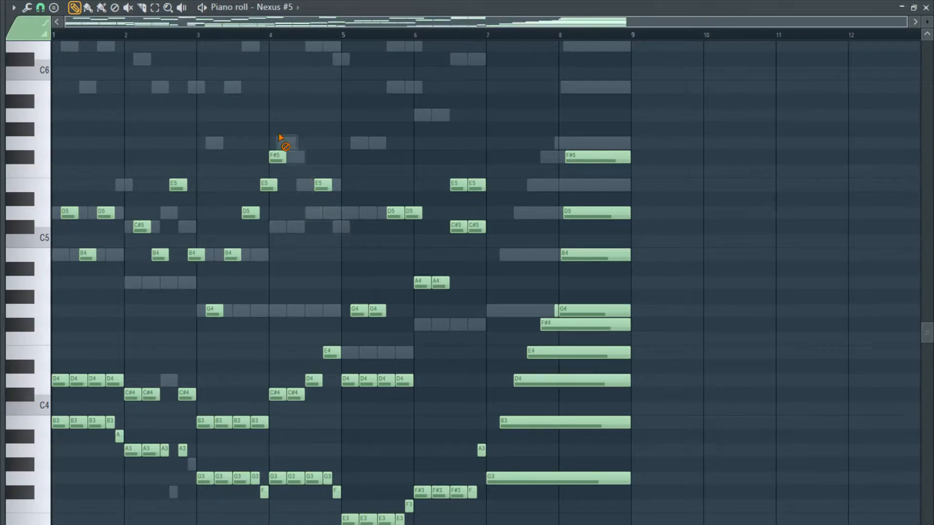
pyautogui.rightClick(322, 185)
pyautogui.rightClick(275, 157)
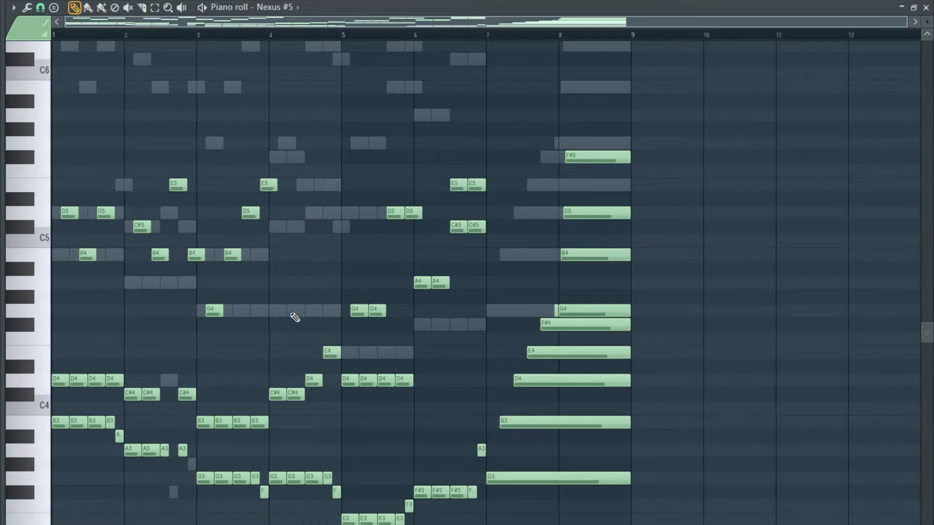
# Add G4 and C#5 at the start of bar 4, and quantize all Nexus #5 notes to whole bars one octave higher.
pyautogui.click(271, 307)
pyautogui.click(276, 228)
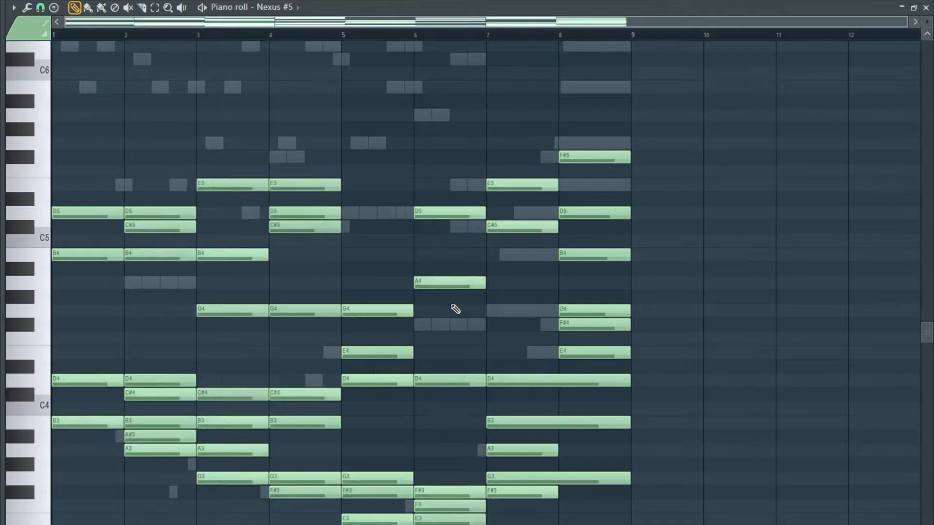
pyautogui.press('space')
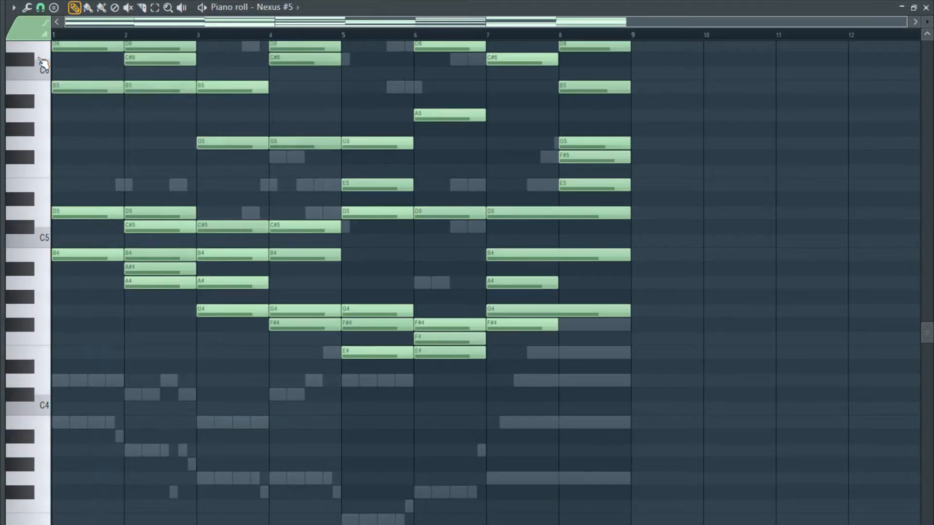
# Play back the intro with the pad and route the Nexus #5 channel to mixer track 30.
pyautogui.press('space')
pyautogui.press('F7')
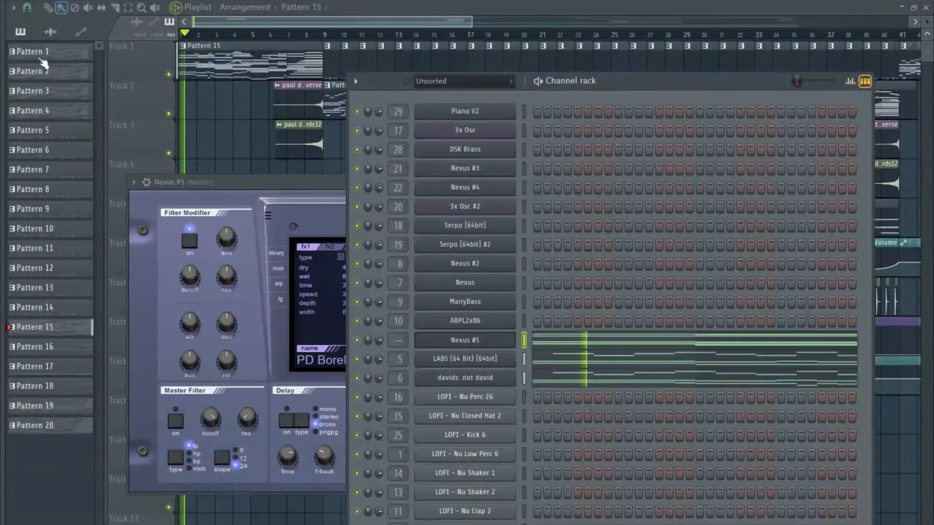
pyautogui.press('F9')
pyautogui.press('space')
pyautogui.press('space')
pyautogui.click(477, 342)
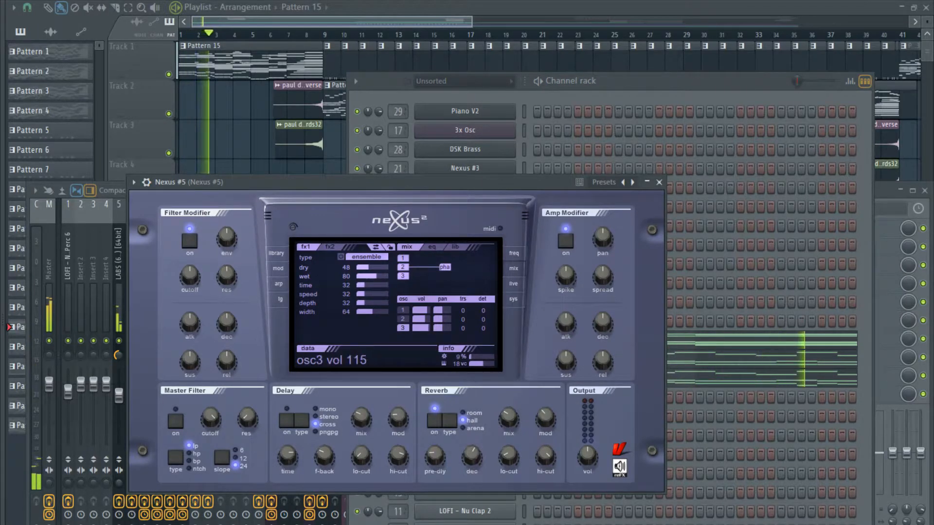
pyautogui.moveTo(357, 185); pyautogui.dragTo(392, 380)
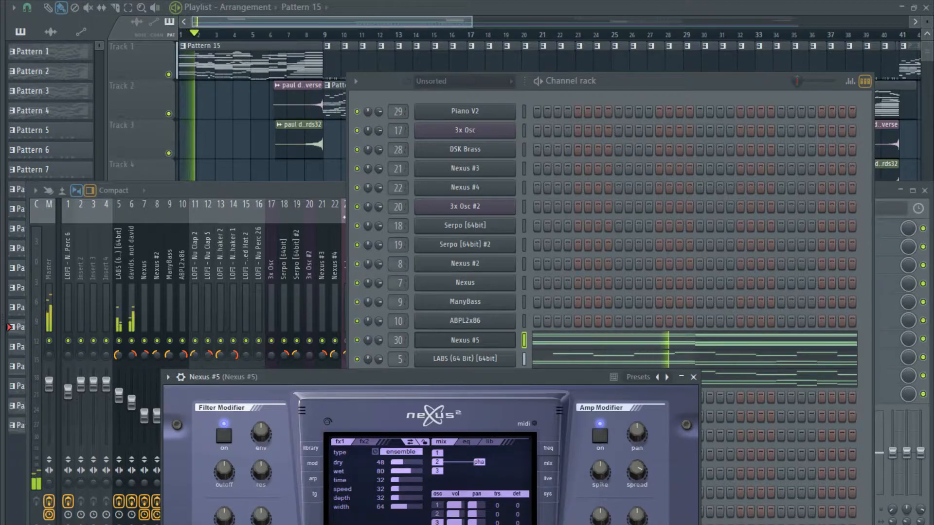
pyautogui.click(313, 188)
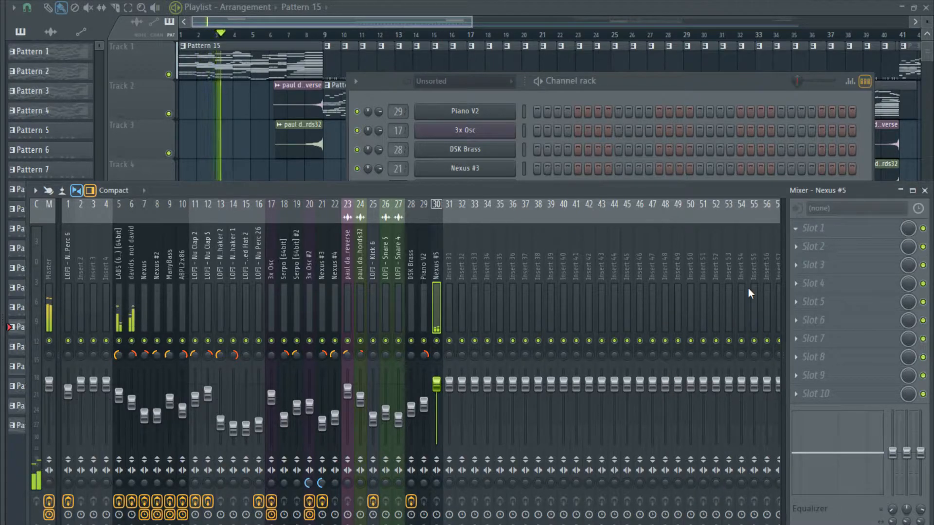
# Load Fruity Compressor with the Drums preset on the Nexus #5 mixer track and lower that track's volume slightly.
pyautogui.click(644, 337)
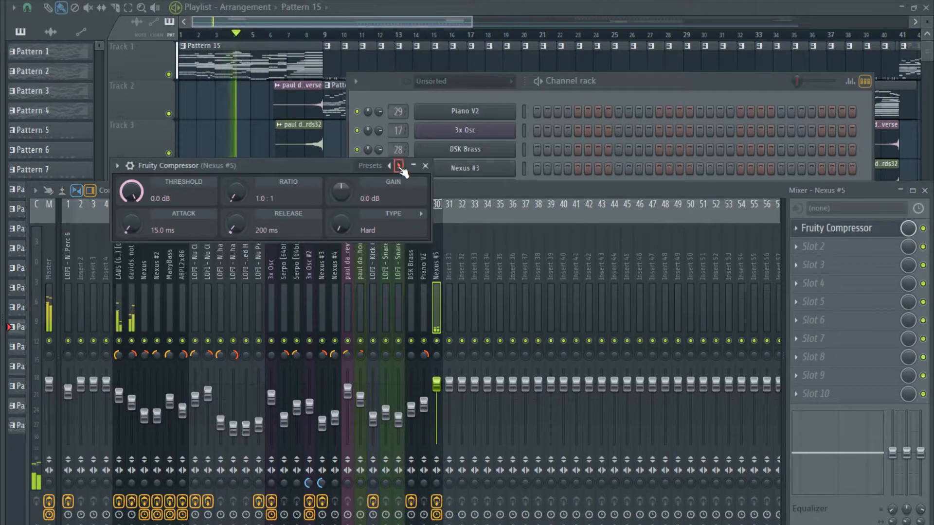
pyautogui.click(402, 386)
pyautogui.press('space')
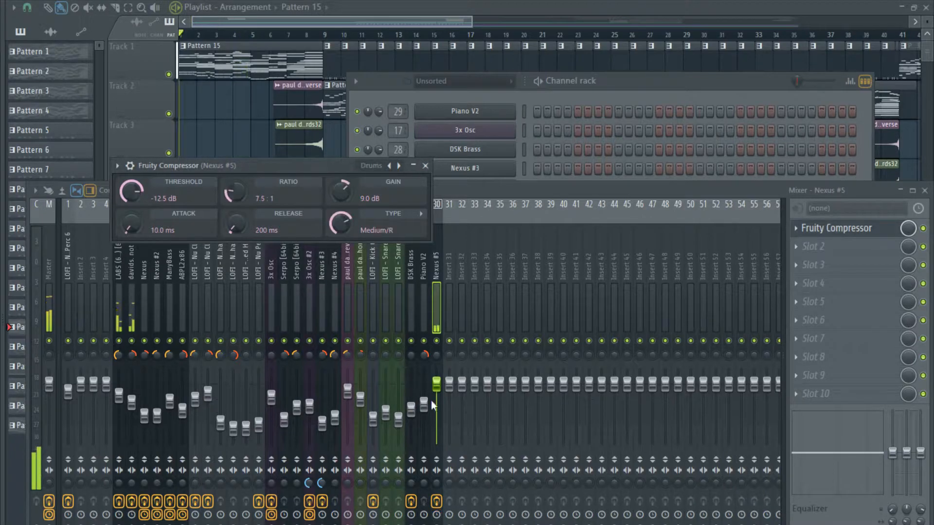
pyautogui.moveTo(438, 387); pyautogui.dragTo(438, 395)
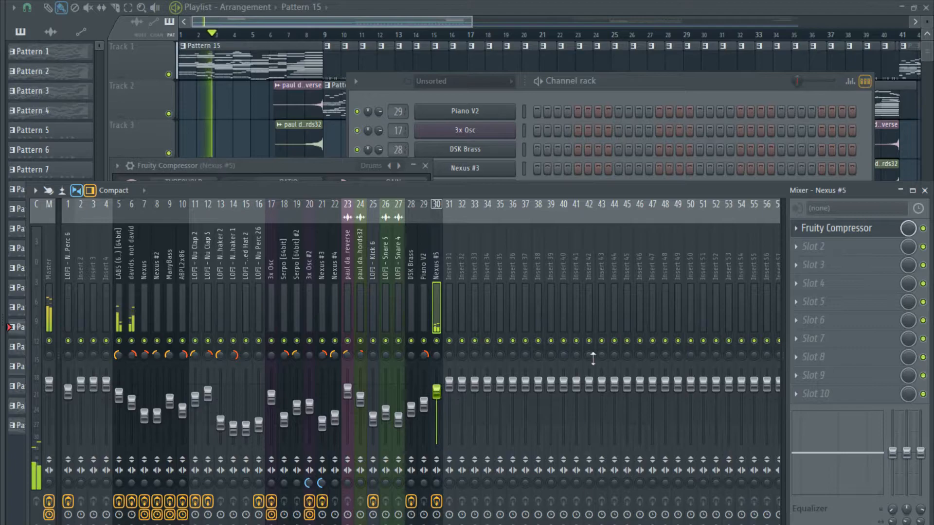
pyautogui.press('space')
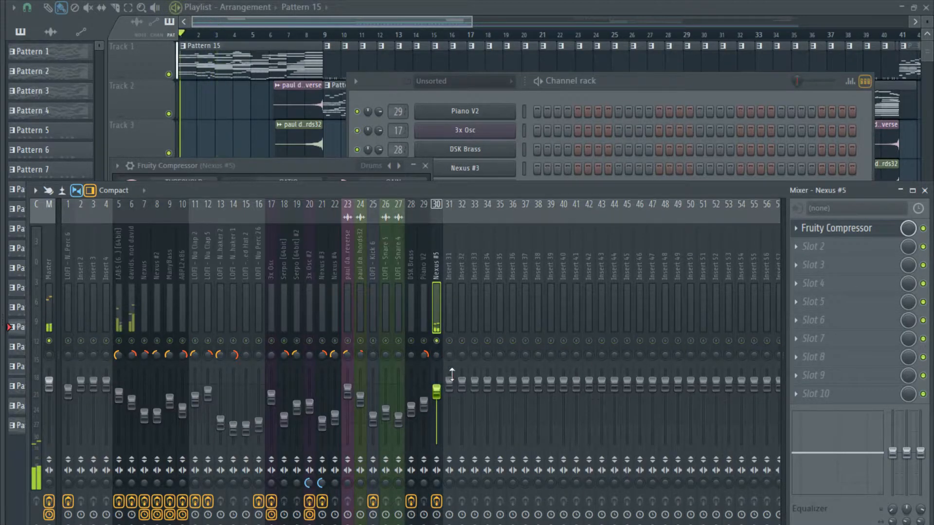
# Bring the Nexus #5 plugin into full view and turn its amp modifier release down to -127.
pyautogui.moveTo(596, 182); pyautogui.dragTo(576, 496)
pyautogui.moveTo(524, 375); pyautogui.dragTo(526, 149)
pyautogui.moveTo(639, 331); pyautogui.dragTo(639, 393)
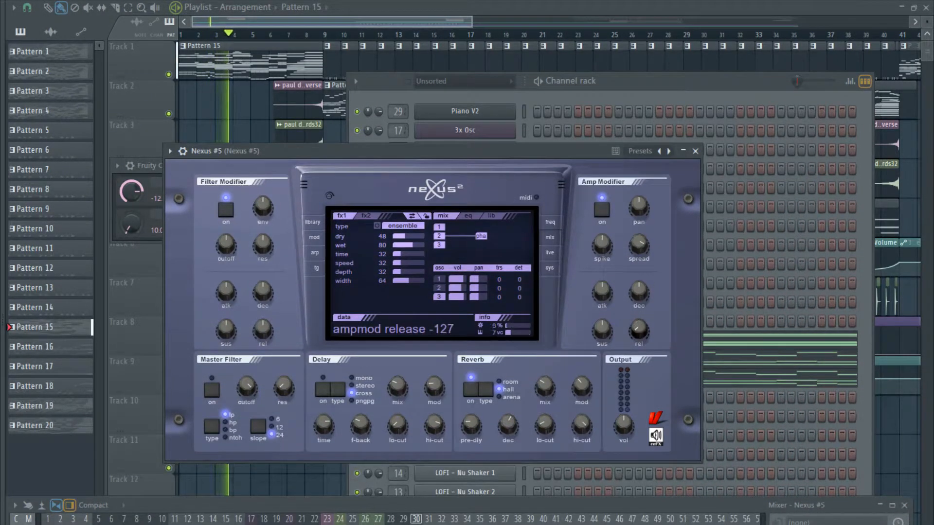
pyautogui.moveTo(639, 331); pyautogui.dragTo(639, 350)
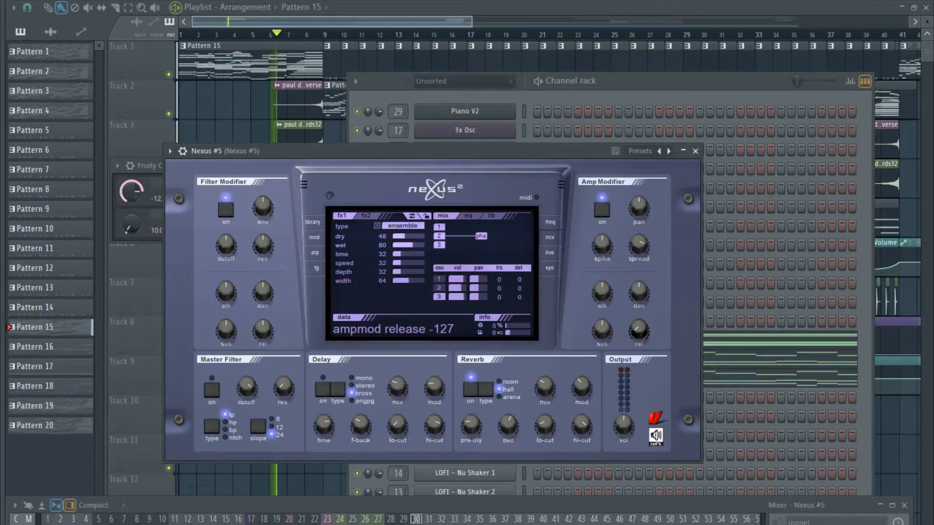
# Undo the whole-bar quantization and octave transposition of the Nexus #5 notes.
pyautogui.press('F7')
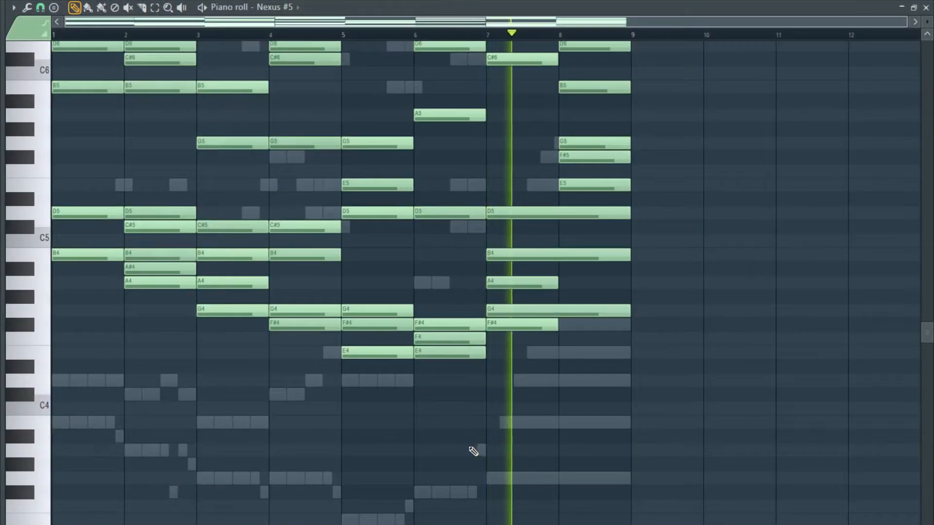
pyautogui.scroll(4, 462, 447)
pyautogui.scroll(-2, 453, 447)
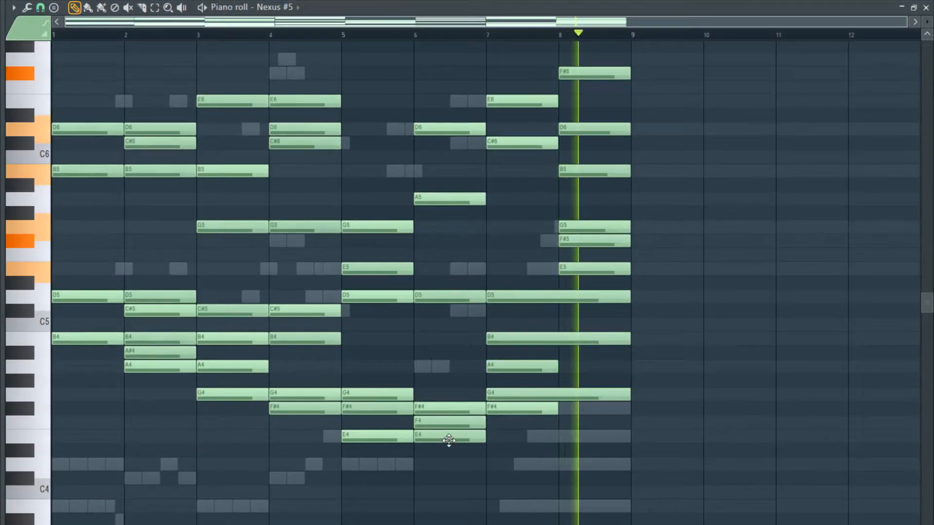
pyautogui.press('F7')
pyautogui.click(765, 346)
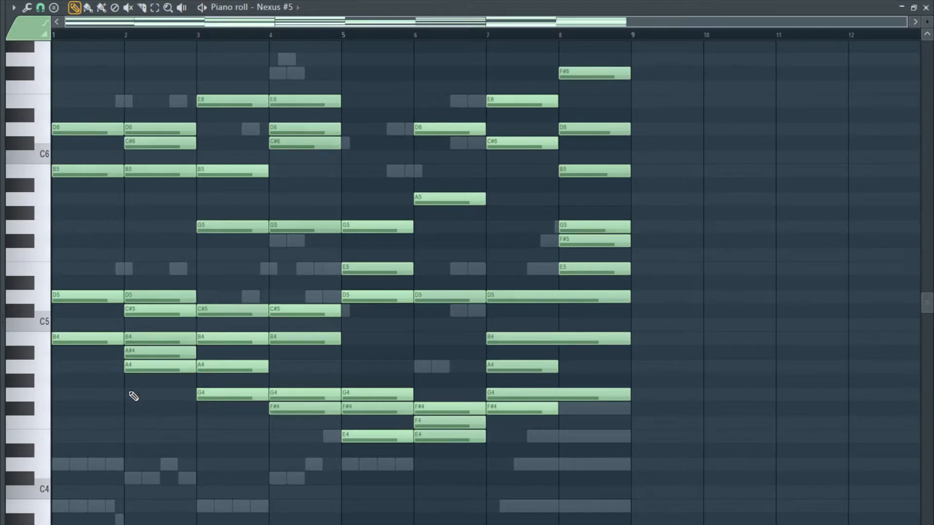
pyautogui.rightClick(147, 355)
pyautogui.hotkey('ctrl', 'z')
pyautogui.hotkey('ctrl', 'z')
pyautogui.hotkey('ctrl', 'z')
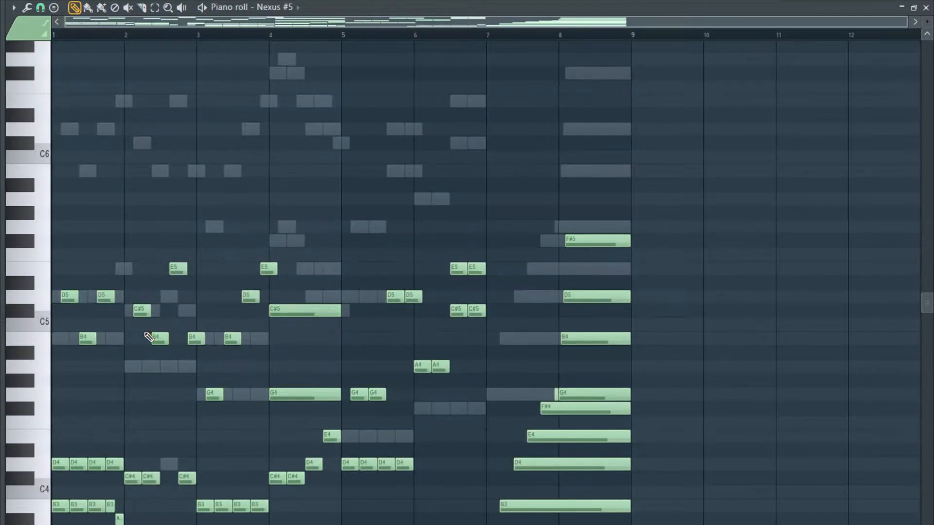
pyautogui.scroll(-3, 150, 348)
pyautogui.hotkey('ctrl', 'z')
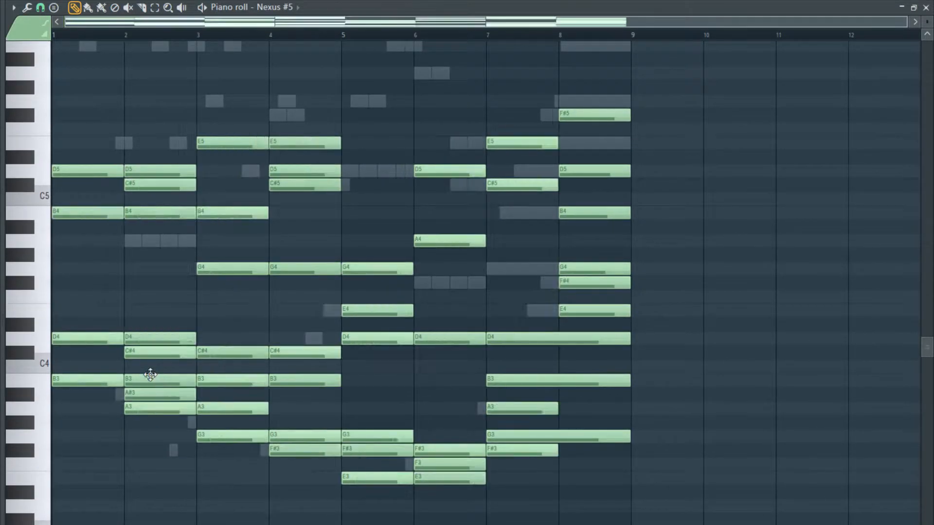
pyautogui.hotkey('ctrl', 'z')
pyautogui.hotkey('ctrl', 'z')
pyautogui.hotkey('ctrl', 'z')
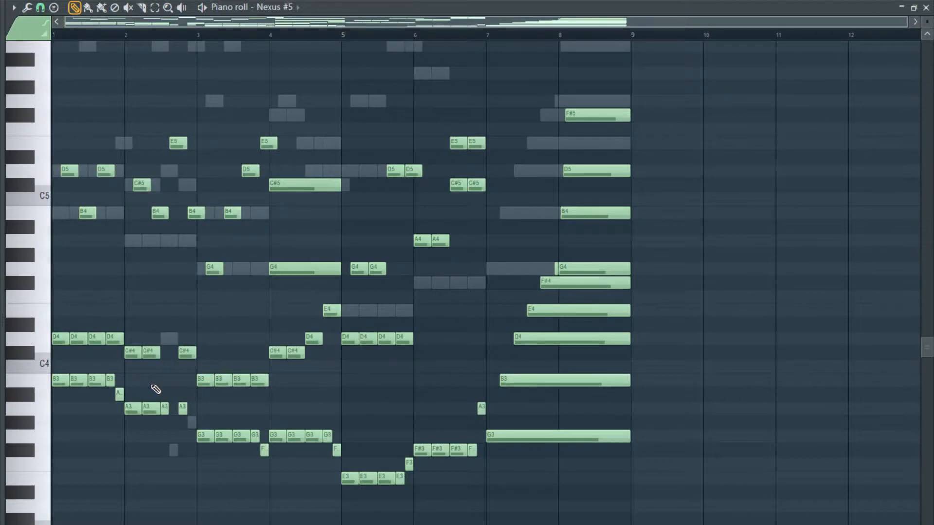
# Replace the short notes in bar 1 of Nexus #5 with whole-bar B3, D4, B4 and D5 notes.
pyautogui.keyDown('ctrl'); pyautogui.scroll(4, 154, 389); pyautogui.keyUp('ctrl')
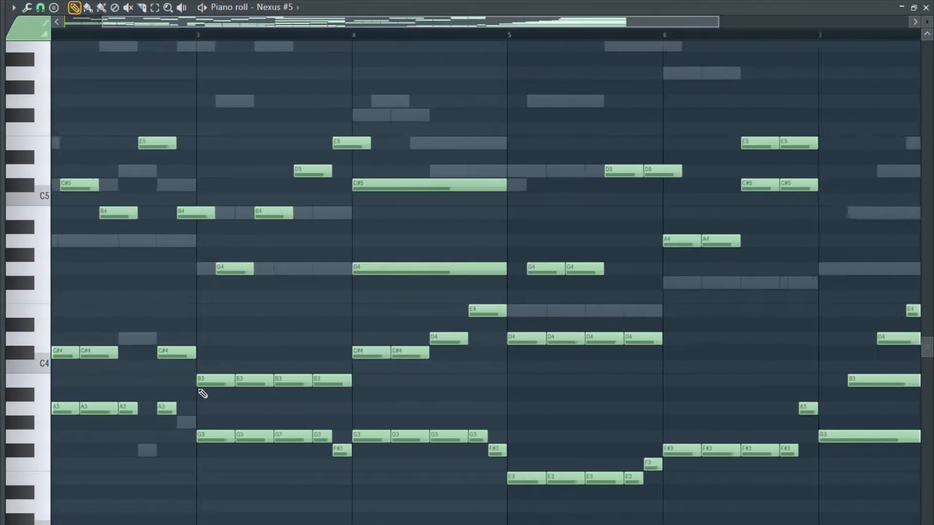
pyautogui.keyDown('ctrl'); pyautogui.scroll(-4, 202, 393); pyautogui.keyUp('ctrl')
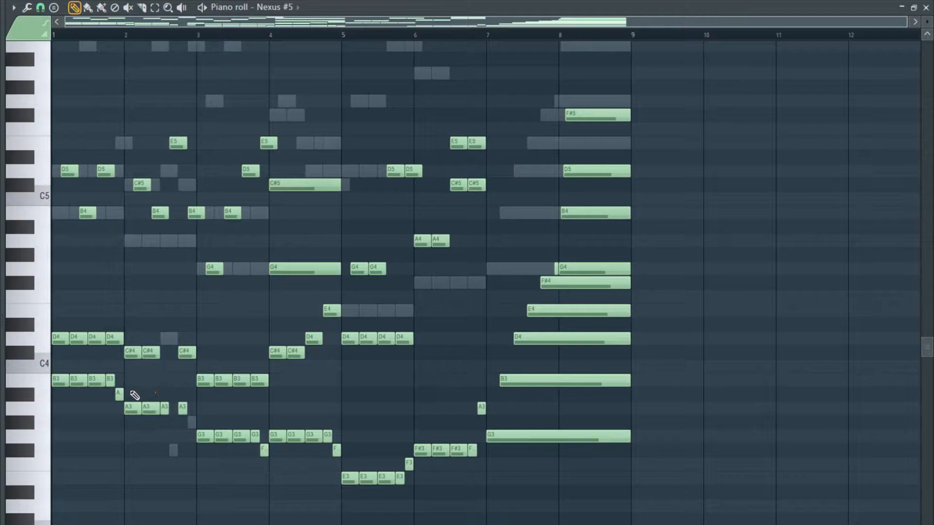
pyautogui.moveTo(113, 382); pyautogui.dragTo(19, 392)
pyautogui.click(55, 382)
pyautogui.moveTo(119, 340); pyautogui.dragTo(54, 342)
pyautogui.click(55, 339)
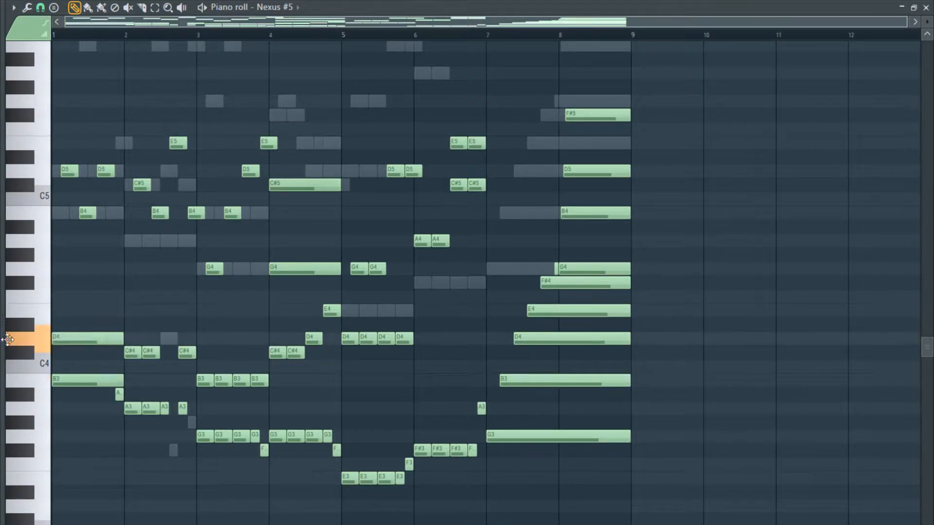
pyautogui.moveTo(96, 218); pyautogui.dragTo(59, 214)
pyautogui.click(56, 212)
pyautogui.moveTo(141, 165); pyautogui.dragTo(86, 179)
pyautogui.click(56, 170)
# Replace the short notes in bar 2 with whole-bar A3, C#4, A4 and C#5, deleting the A#3 before it and the short B4.
pyautogui.moveTo(168, 402); pyautogui.dragTo(128, 409)
pyautogui.click(127, 409)
pyautogui.rightClick(120, 394)
pyautogui.moveTo(180, 349); pyautogui.dragTo(125, 358)
pyautogui.click(126, 354)
pyautogui.moveTo(162, 247); pyautogui.dragTo(115, 244)
pyautogui.rightClick(162, 216)
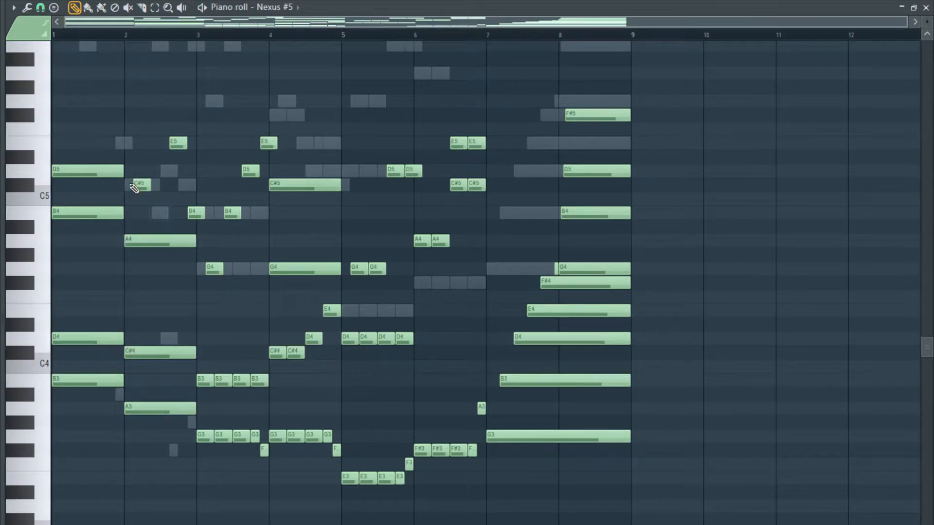
pyautogui.rightClick(140, 186)
pyautogui.click(127, 185)
# Replace the short notes with a whole-bar E5 in bar 2 and whole-bar B4 and G4 in bar 3.
pyautogui.rightClick(179, 144)
pyautogui.rightClick(197, 214)
pyautogui.rightClick(232, 214)
pyautogui.click(192, 213)
pyautogui.click(126, 143)
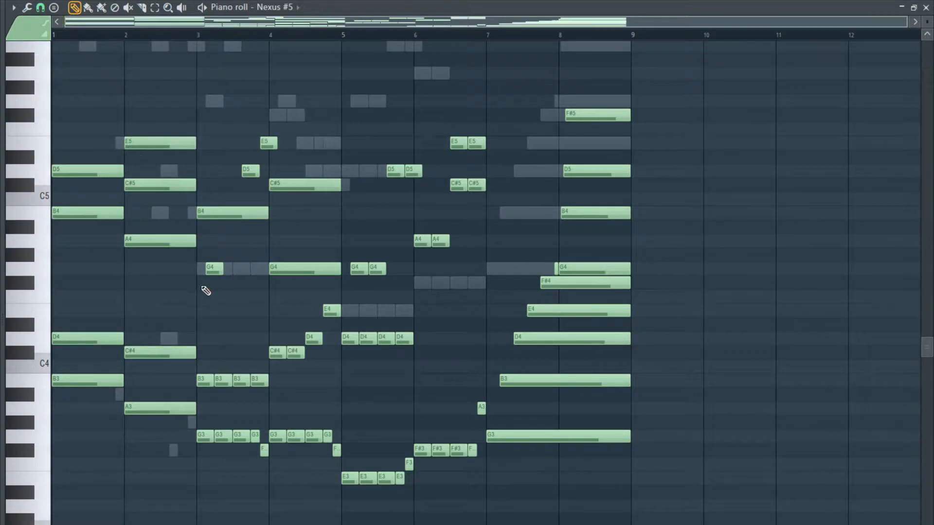
pyautogui.rightClick(213, 268)
pyautogui.click(189, 267)
# Replace the repeated low notes in bar 3 with whole-bar B3 and G3, deleting the F#3 at the bar's end.
pyautogui.rightClick(241, 380)
pyautogui.rightClick(222, 380)
pyautogui.rightClick(204, 379)
pyautogui.rightClick(259, 380)
pyautogui.click(190, 380)
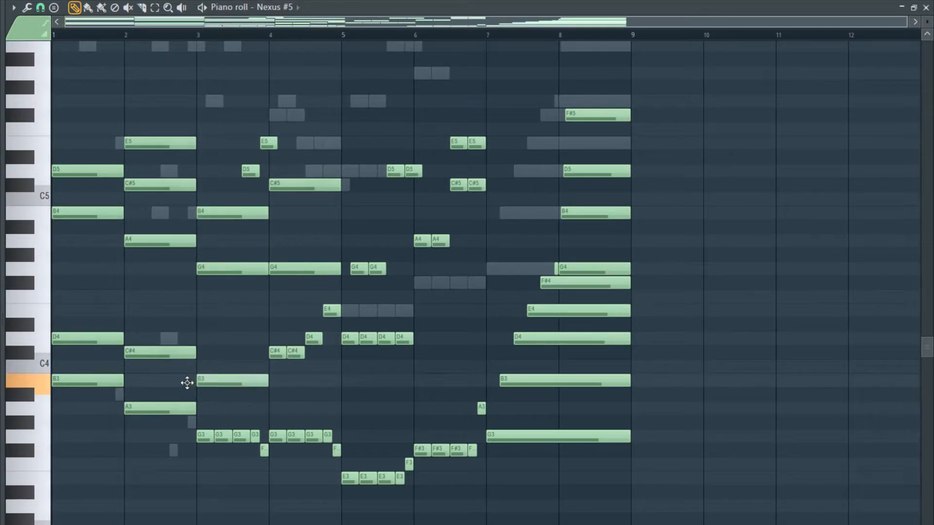
pyautogui.rightClick(204, 436)
pyautogui.rightClick(223, 436)
pyautogui.rightClick(241, 435)
pyautogui.rightClick(255, 436)
pyautogui.rightClick(264, 450)
pyautogui.click(254, 437)
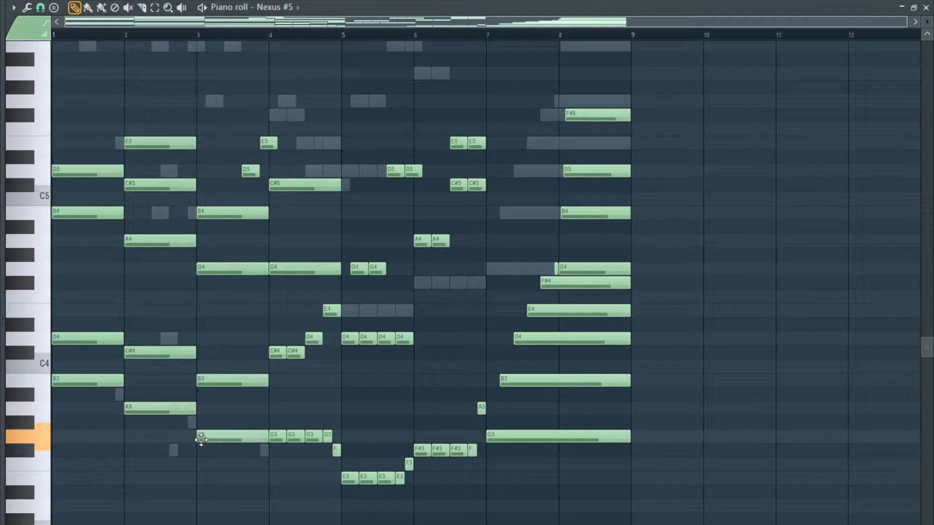
# Replace the short notes in bar 4 with whole-bar G3 and C#4, deleting the passing F#3, D4 and E4.
pyautogui.rightClick(276, 435)
pyautogui.rightClick(295, 436)
pyautogui.rightClick(313, 436)
pyautogui.rightClick(327, 435)
pyautogui.rightClick(335, 450)
pyautogui.click(286, 437)
pyautogui.rightClick(277, 352)
pyautogui.rightClick(296, 352)
pyautogui.rightClick(313, 338)
pyautogui.rightClick(331, 310)
pyautogui.click(304, 353)
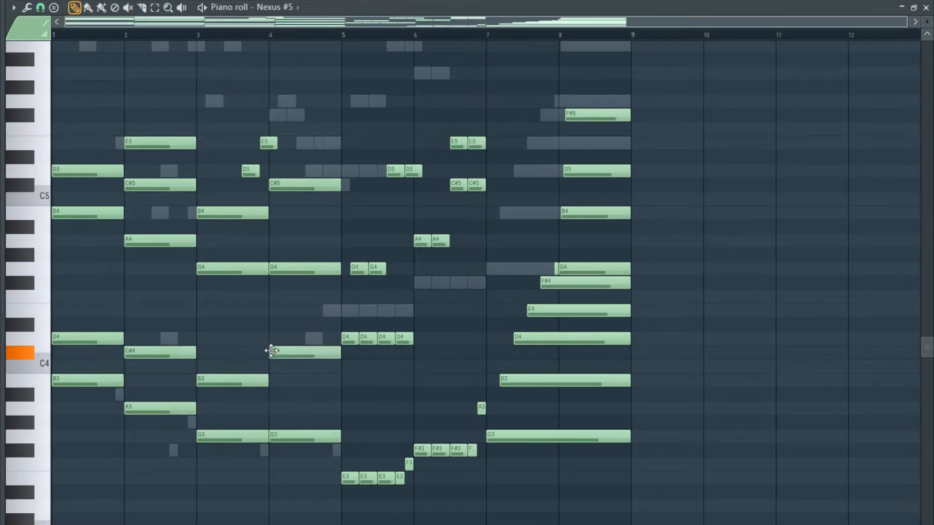
# Replace the repeated D4 notes in bar 5 with whole-bar D4 and E4, and delete the two short G4 notes.
pyautogui.rightClick(405, 339)
pyautogui.rightClick(386, 339)
pyautogui.rightClick(368, 339)
pyautogui.rightClick(350, 339)
pyautogui.click(346, 339)
pyautogui.click(346, 311)
pyautogui.rightClick(377, 269)
pyautogui.rightClick(359, 268)
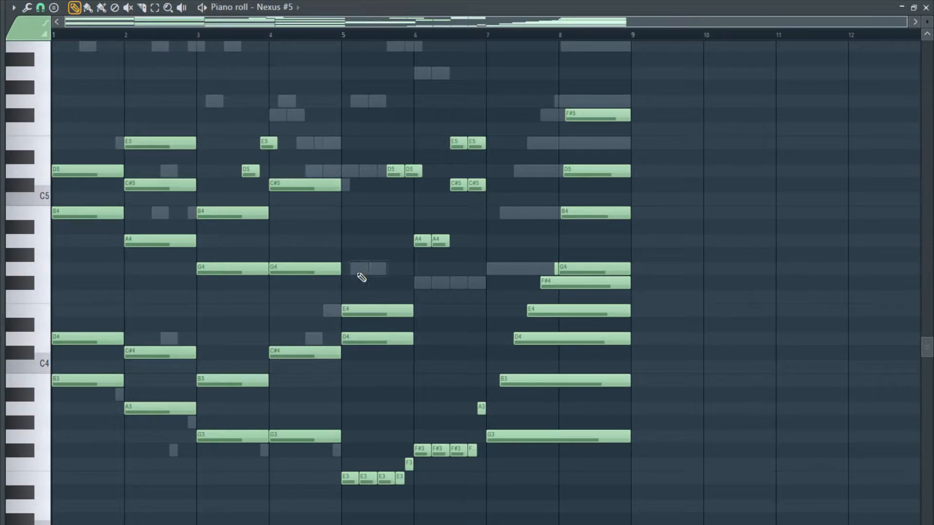
# Replace the repeated E3 notes and the passing F3 in bar 5 with one whole-bar E3.
pyautogui.rightClick(368, 478)
pyautogui.rightClick(350, 478)
pyautogui.rightClick(385, 478)
pyautogui.rightClick(400, 478)
pyautogui.rightClick(409, 464)
pyautogui.click(345, 478)
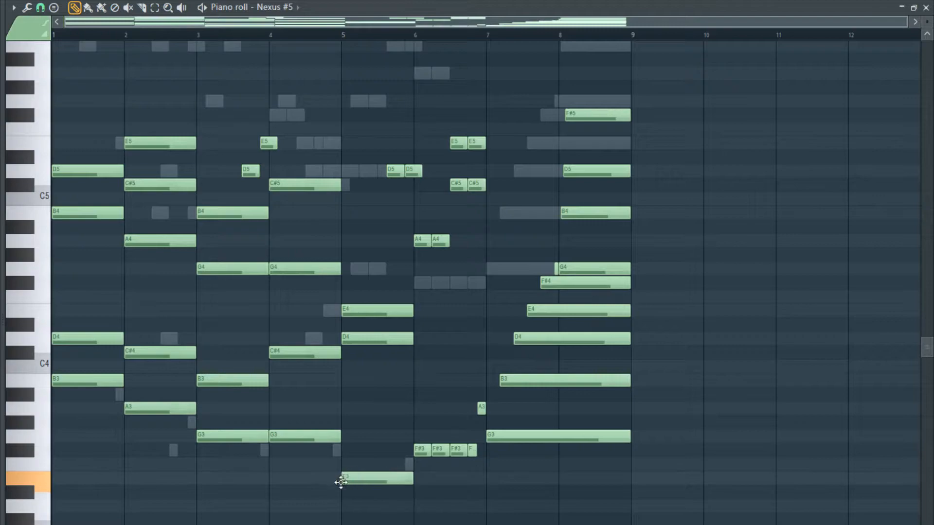
# Replace the short F#3 and A4 notes in bar 6 with whole-bar F#3, F#4 and A4 notes.
pyautogui.rightClick(422, 450)
pyautogui.rightClick(441, 450)
pyautogui.rightClick(458, 451)
pyautogui.rightClick(472, 451)
pyautogui.moveTo(487, 452); pyautogui.dragTo(389, 453)
pyautogui.rightClick(422, 242)
pyautogui.rightClick(446, 243)
pyautogui.click(417, 283)
pyautogui.click(416, 241)
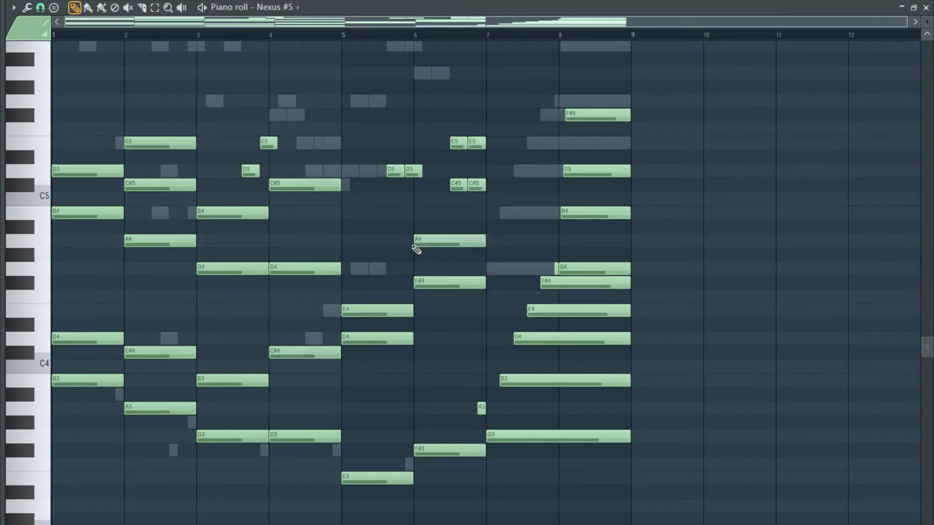
# Add whole-bar G4 and D5 notes in bar 5, deleting its D4 and the short D5 notes.
pyautogui.click(359, 269)
pyautogui.rightClick(373, 336)
pyautogui.rightClick(414, 171)
pyautogui.rightClick(395, 171)
pyautogui.click(353, 172)
# Try to delete the two short C#5 notes in bar 6, and undo the deletion.
pyautogui.rightClick(457, 187)
pyautogui.rightClick(477, 187)
pyautogui.hotkey('ctrl', 'z')
# Play back the Nexus #5 part and transpose its notes up one octave.
pyautogui.press('space')
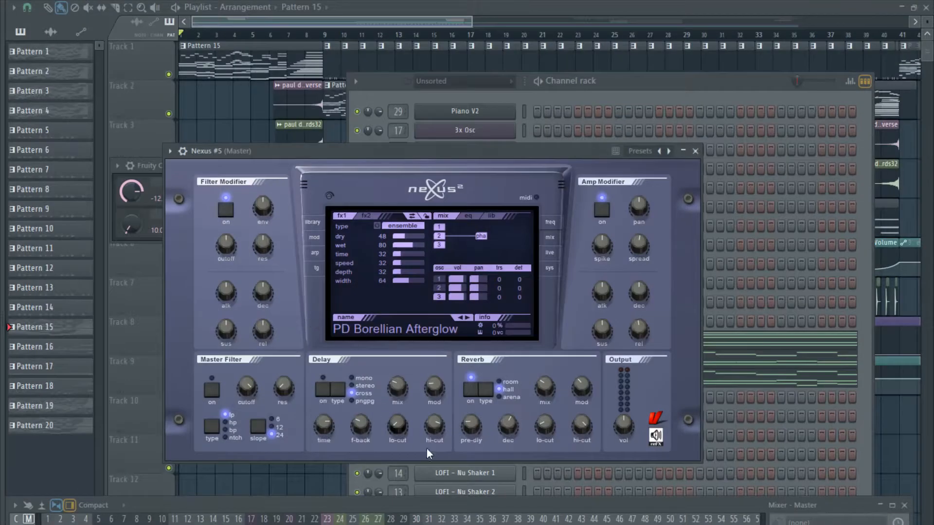
pyautogui.moveTo(425, 507); pyautogui.dragTo(508, 438)
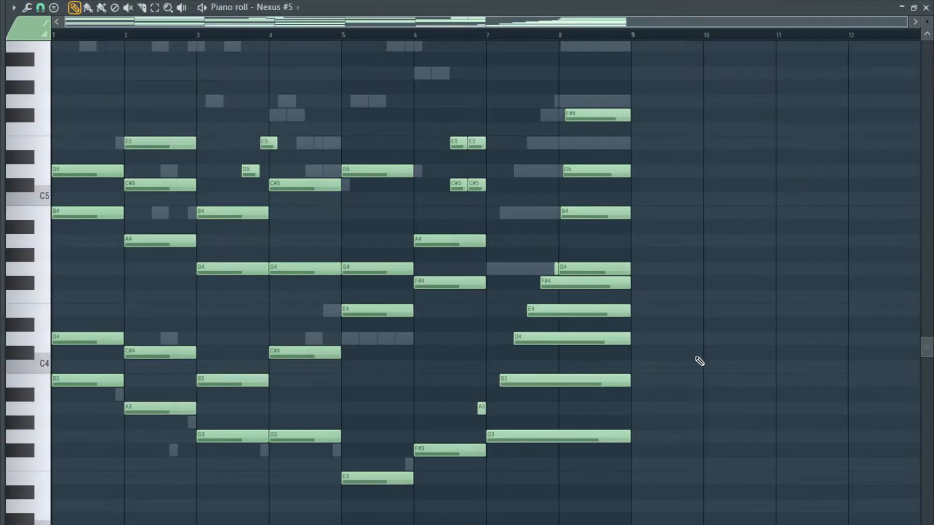
pyautogui.press('space')
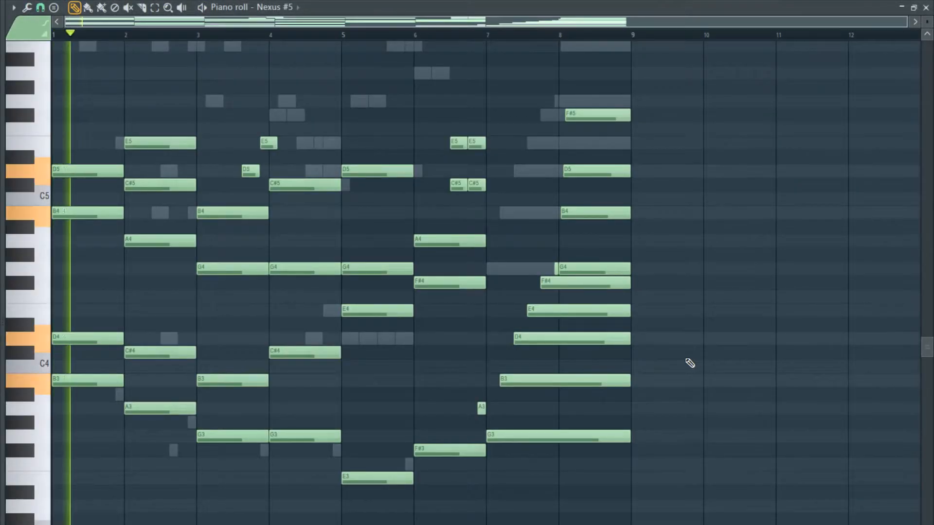
pyautogui.press('space')
pyautogui.hotkey('ctrl', 'Up')
# Play back Pattern 15 and move the Nexus #5 window and the mixer to give a clear view of the channels.
pyautogui.press('space')
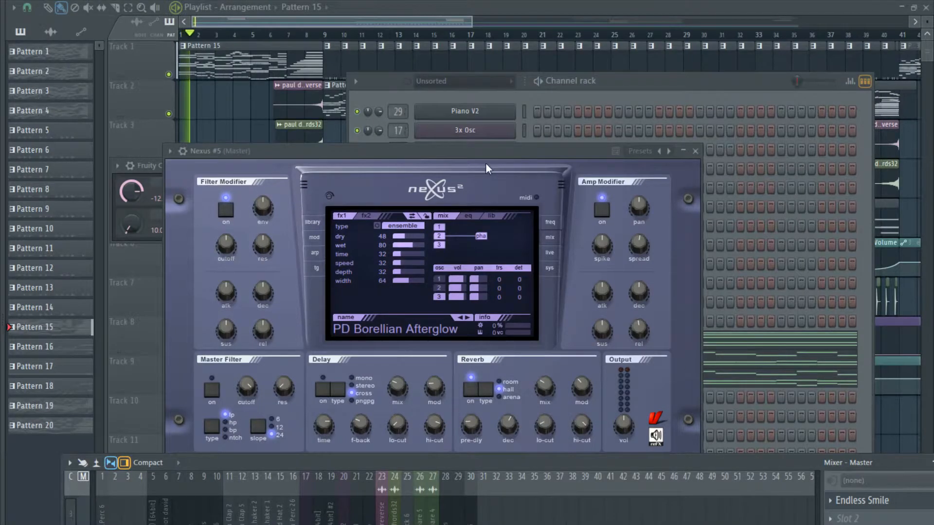
pyautogui.moveTo(494, 164); pyautogui.dragTo(127, 178)
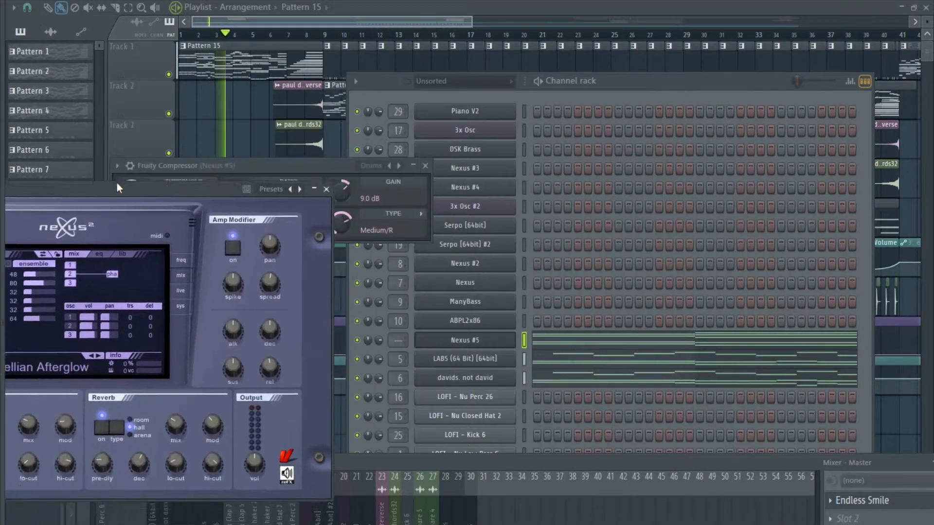
pyautogui.moveTo(445, 463); pyautogui.dragTo(431, 423)
pyautogui.press('space')
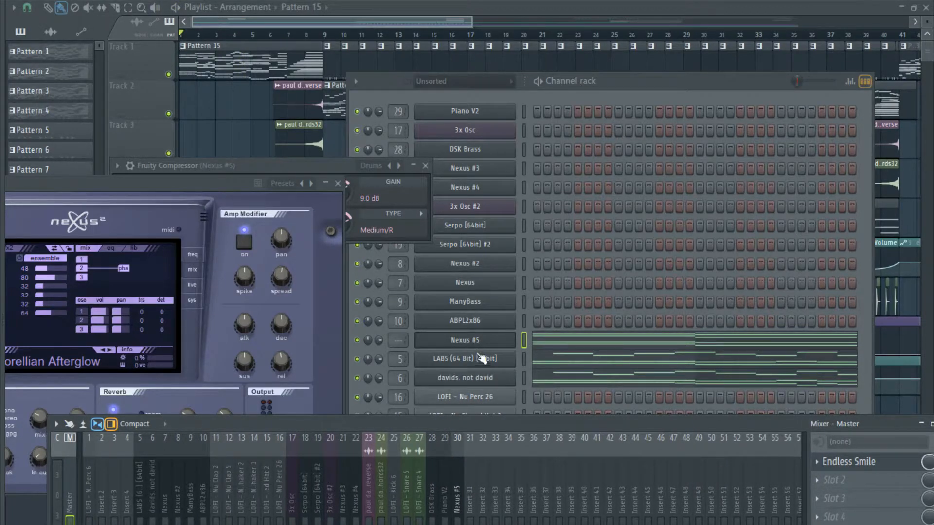
# Route the Nexus #5 channel to mixer track 30, which holds its Fruity Compressor.
pyautogui.click(475, 343)
pyautogui.click(475, 343)
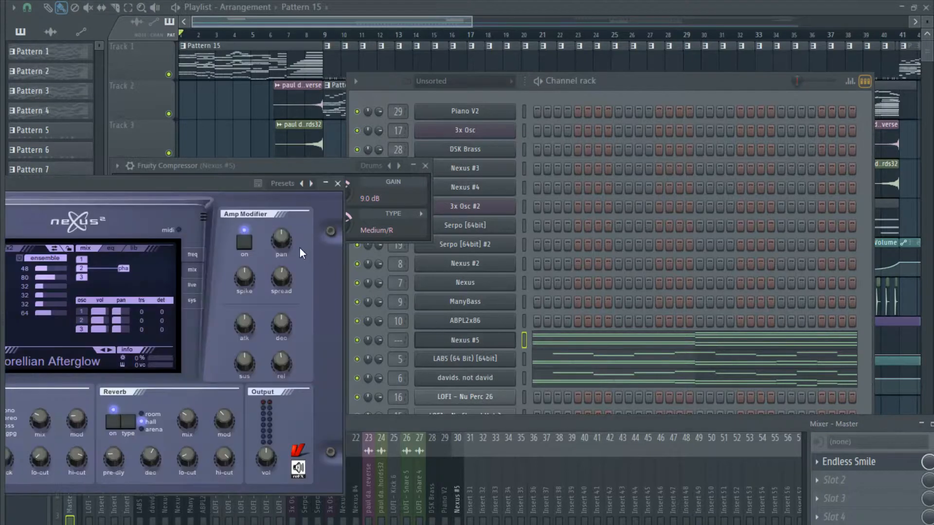
pyautogui.moveTo(203, 181); pyautogui.dragTo(525, 253)
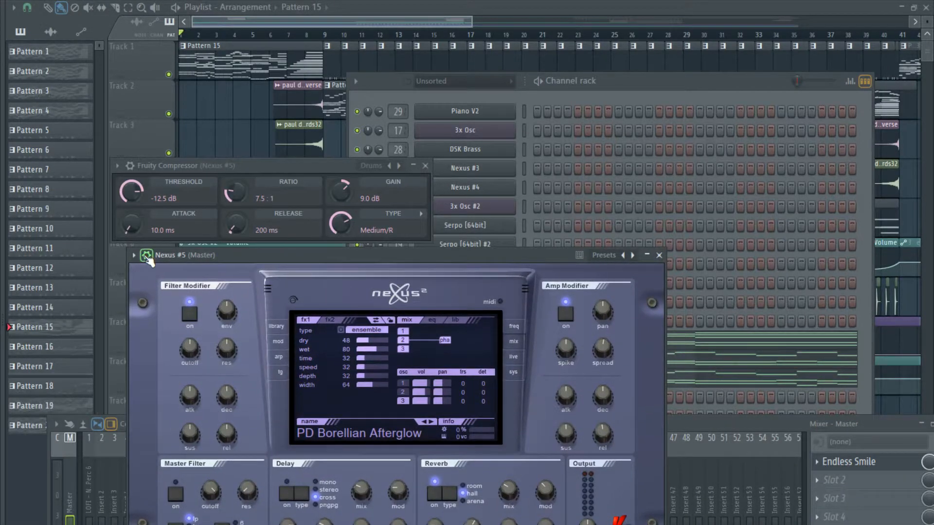
pyautogui.click(146, 256)
pyautogui.moveTo(632, 282)
pyautogui.mouseDown()
pyautogui.moveTo(632, 263)
pyautogui.moveTo(647, 277)
pyautogui.mouseUp()
pyautogui.moveTo(696, 413); pyautogui.dragTo(622, 327)
pyautogui.moveTo(442, 270); pyautogui.dragTo(413, 250)
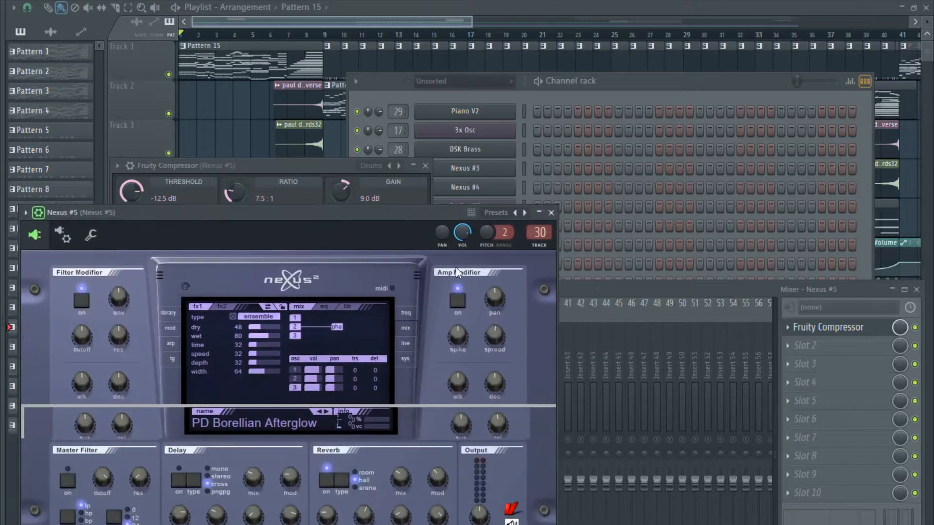
# Audition a few keys in the Nexus #5 piano roll and check its mixer track during playback.
pyautogui.moveTo(605, 310); pyautogui.dragTo(618, 524)
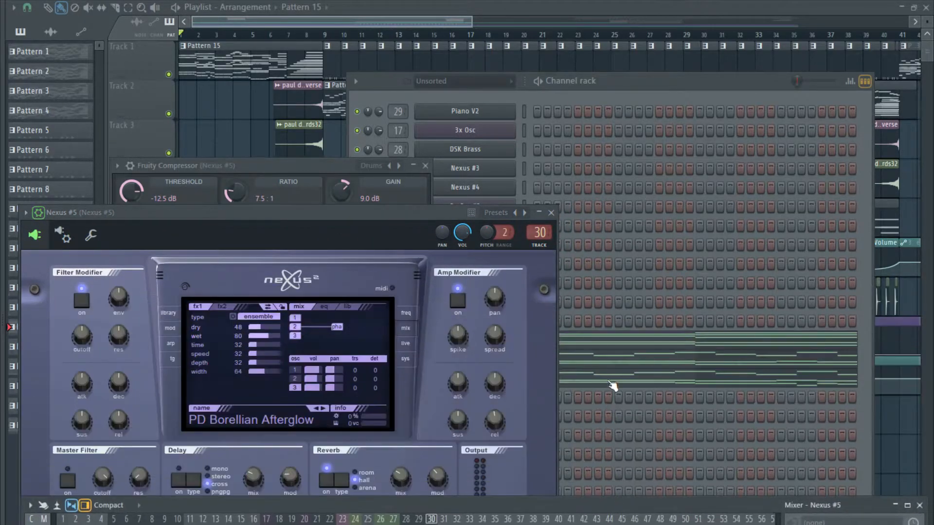
pyautogui.click(610, 348)
pyautogui.moveTo(35, 356); pyautogui.dragTo(42, 246)
pyautogui.click(43, 247)
pyautogui.click(925, 7)
pyautogui.click(480, 508)
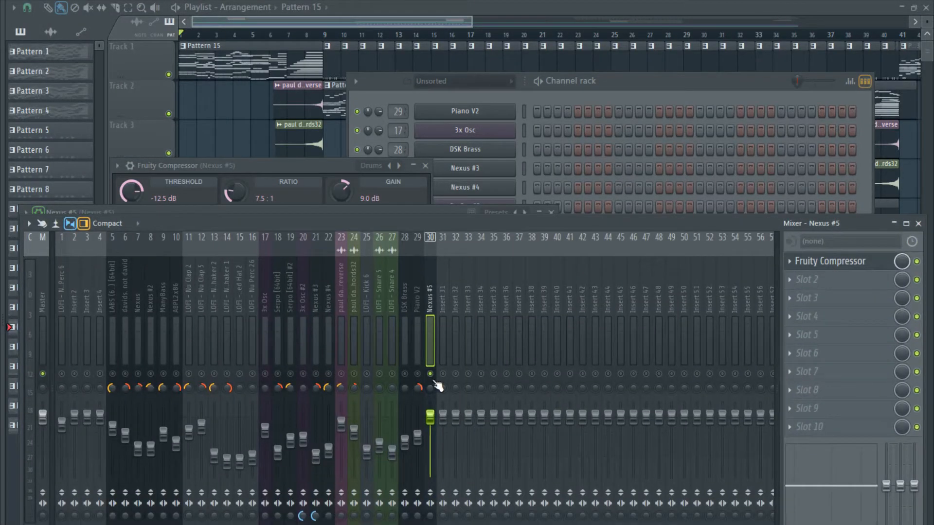
pyautogui.press('space')
pyautogui.click(651, 96)
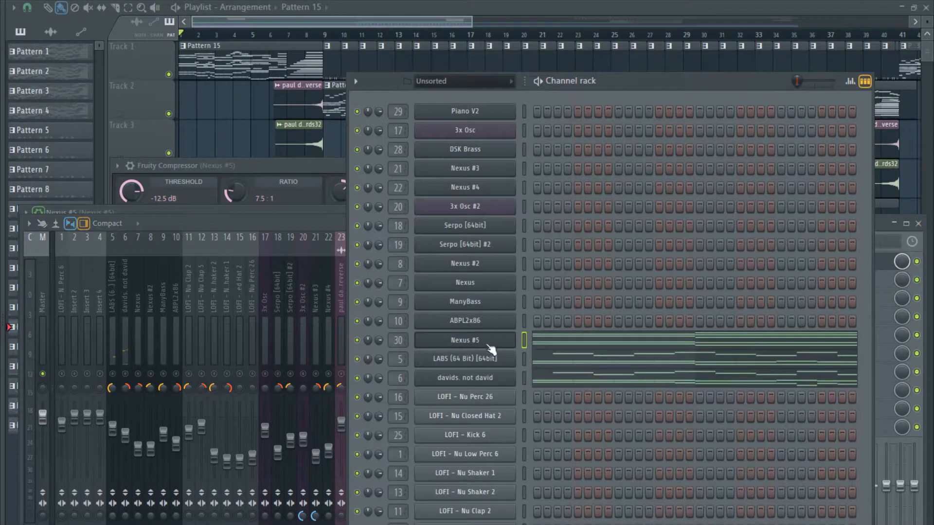
# Examine the Nexus #5 plugin settings and play back Pattern 15.
pyautogui.click(465, 340)
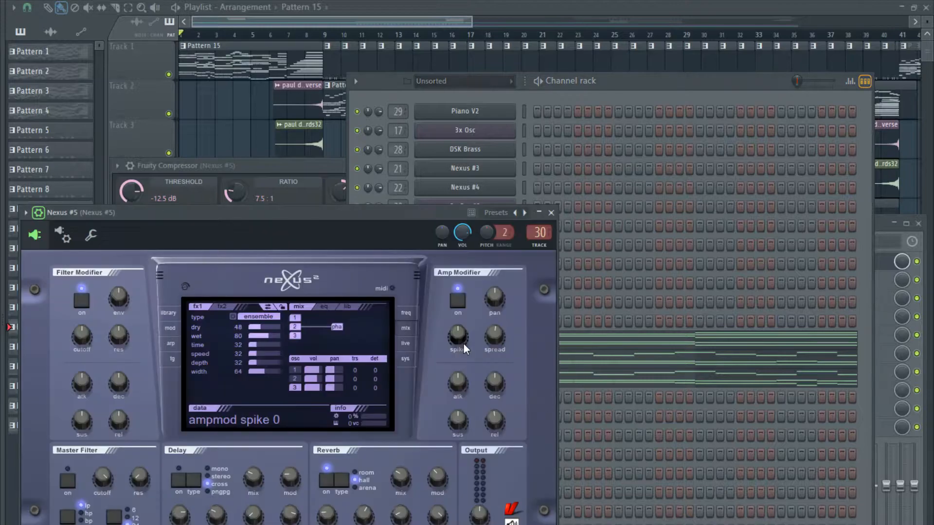
pyautogui.click(551, 212)
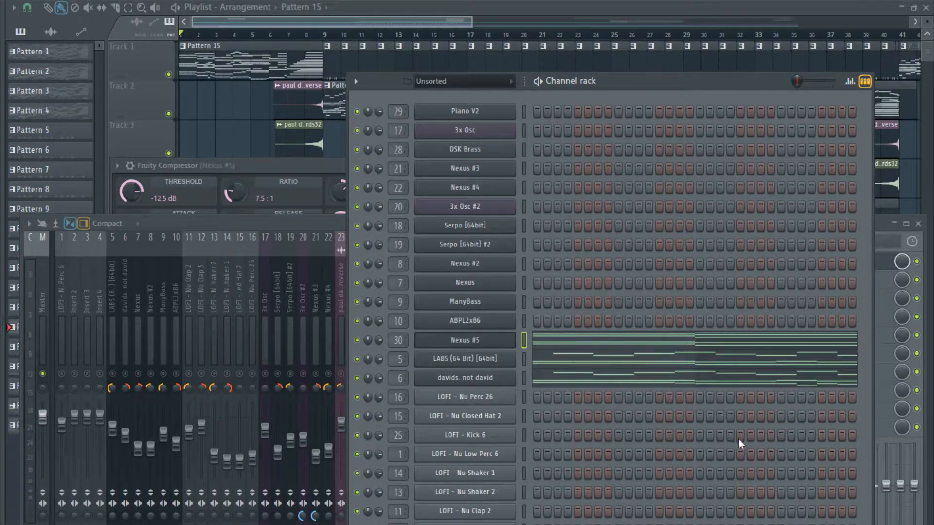
pyautogui.click(466, 341)
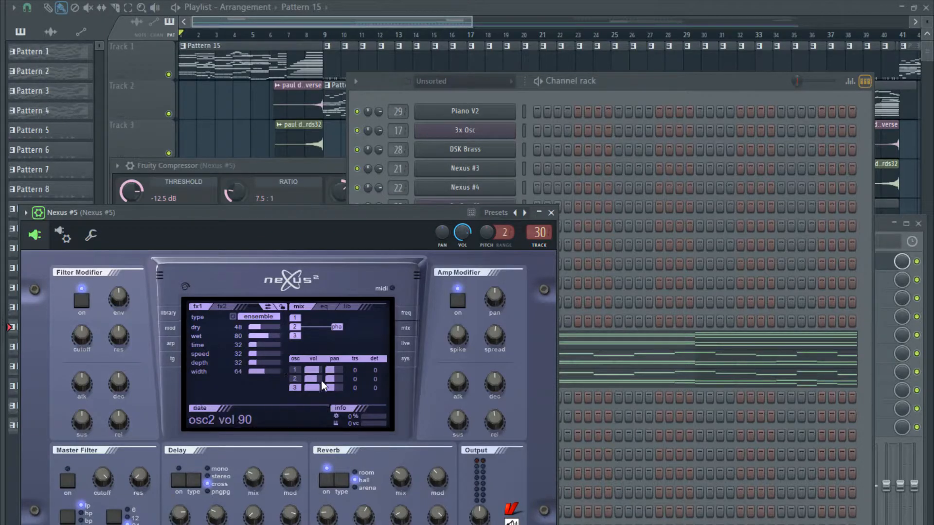
pyautogui.moveTo(415, 221); pyautogui.dragTo(368, 437)
pyautogui.click(482, 346)
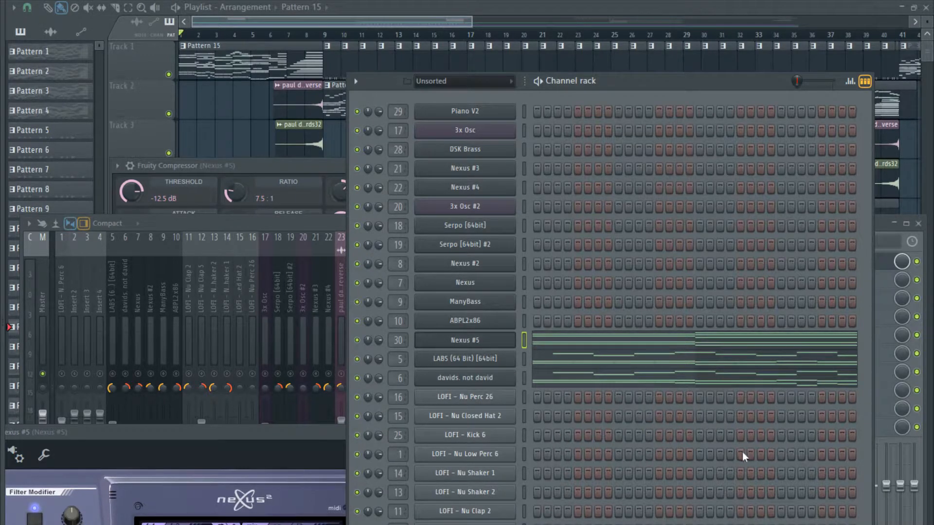
pyautogui.moveTo(368, 433); pyautogui.dragTo(404, 222)
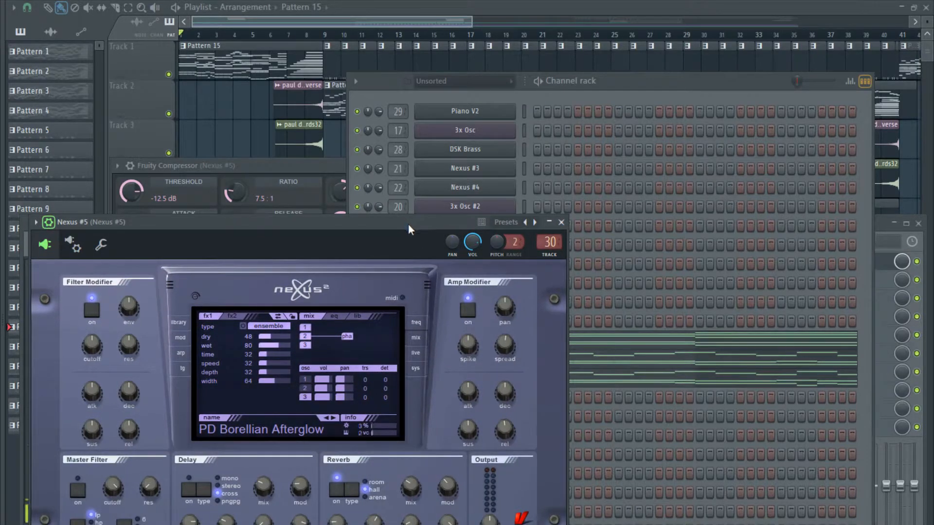
pyautogui.click(672, 93)
pyautogui.press('space')
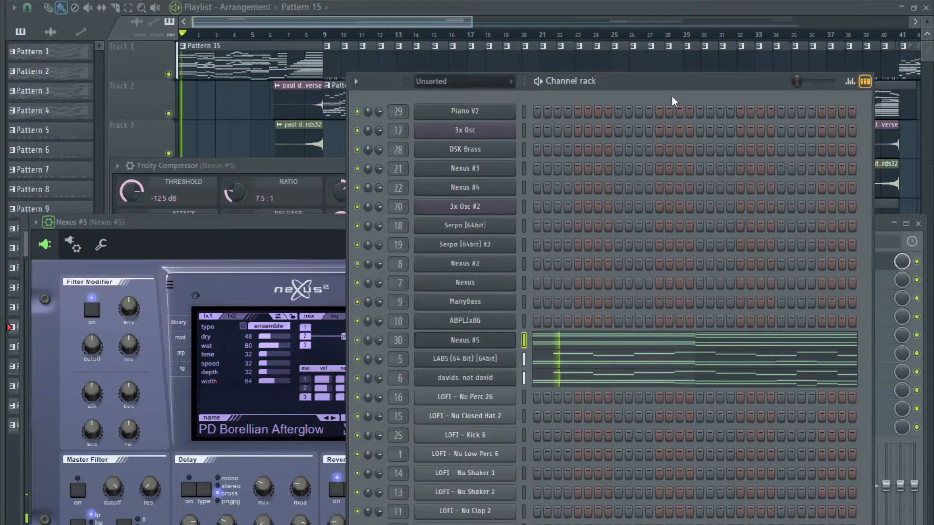
# Try removing the whole-bar D6 note in bar 1 of the Nexus #5 part, and put it back.
pyautogui.click(533, 343)
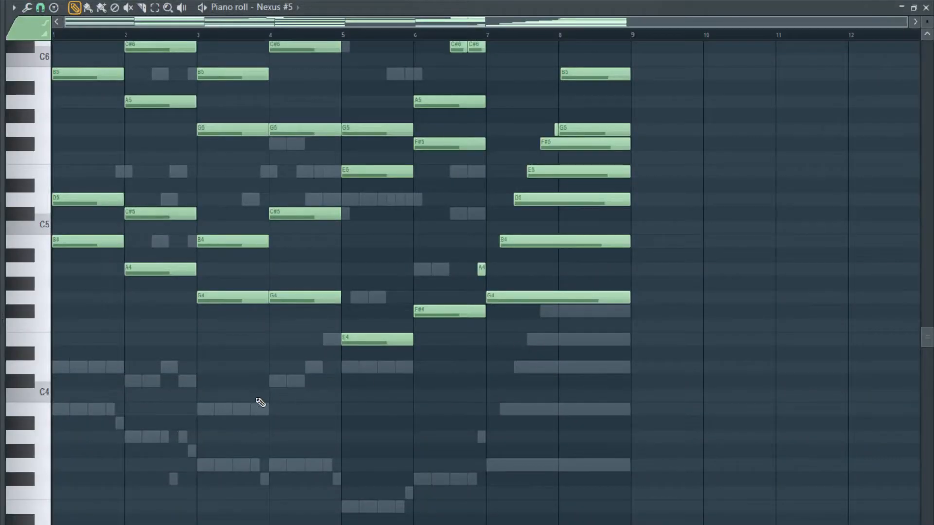
pyautogui.scroll(3, 260, 403)
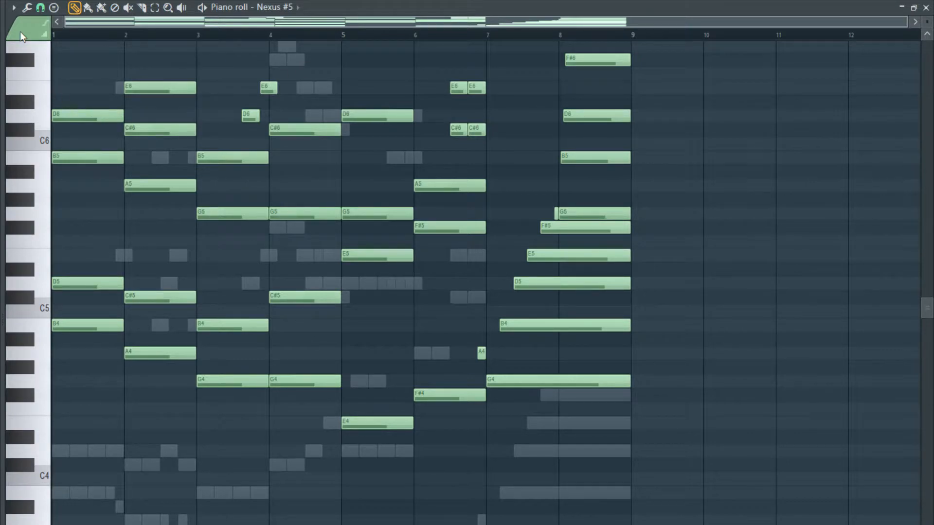
pyautogui.rightClick(69, 117)
pyautogui.click(54, 117)
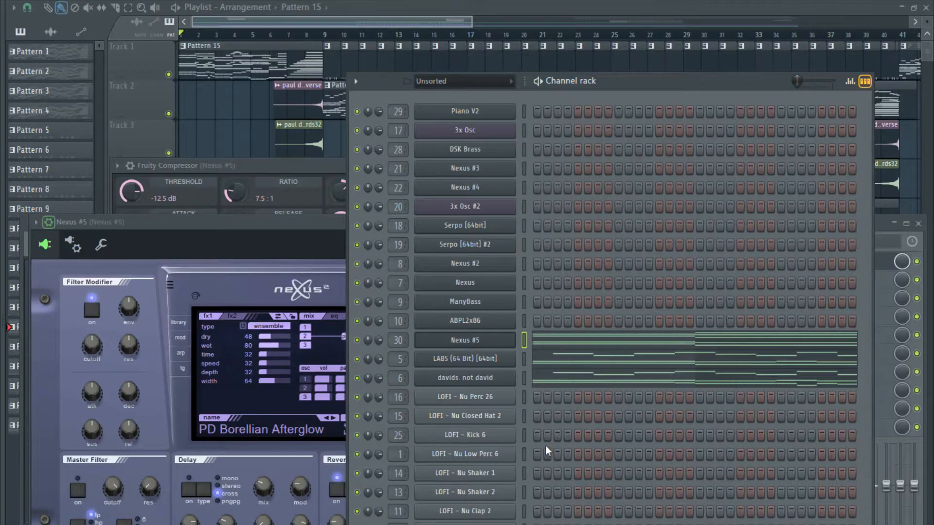
# Try to clone the Nexus #5 channel as Nexus #6, move the chord notes to the clone and play it.
pyautogui.hotkey('alt', 'c')
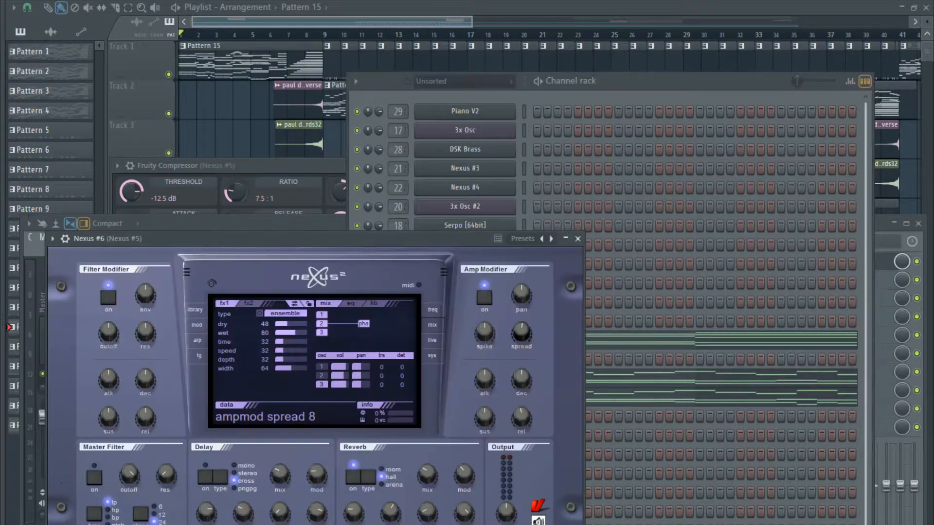
pyautogui.click(535, 344)
pyautogui.press('F7')
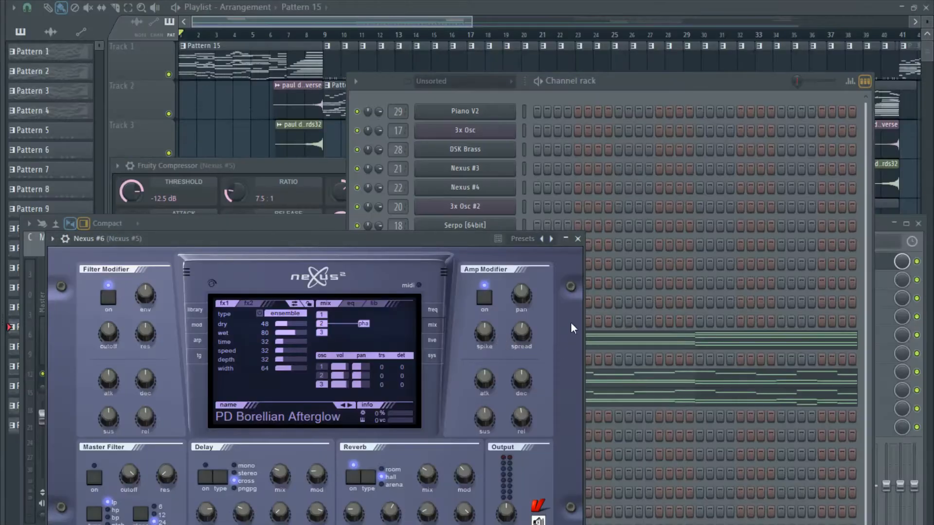
pyautogui.click(578, 238)
pyautogui.hotkey('ctrl', 'x')
pyautogui.click(524, 361)
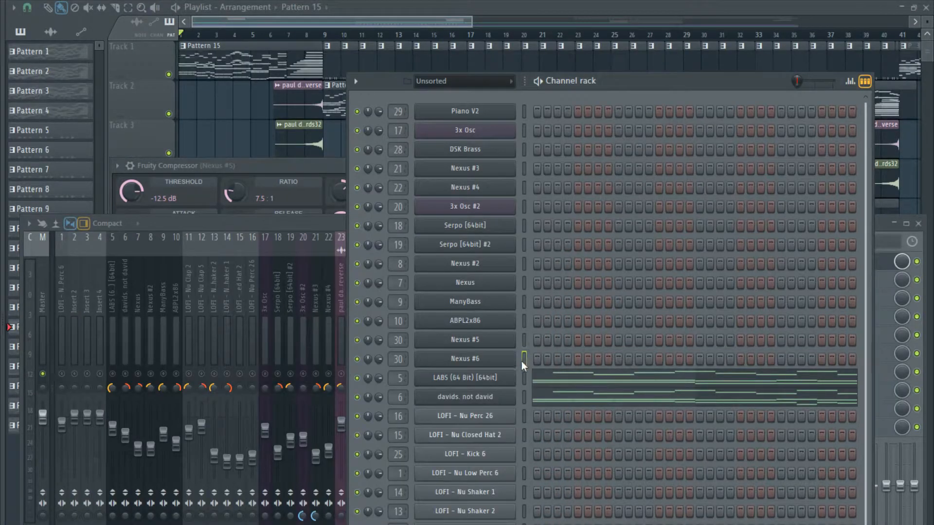
pyautogui.hotkey('ctrl', 'v')
pyautogui.press('space')
pyautogui.press('space')
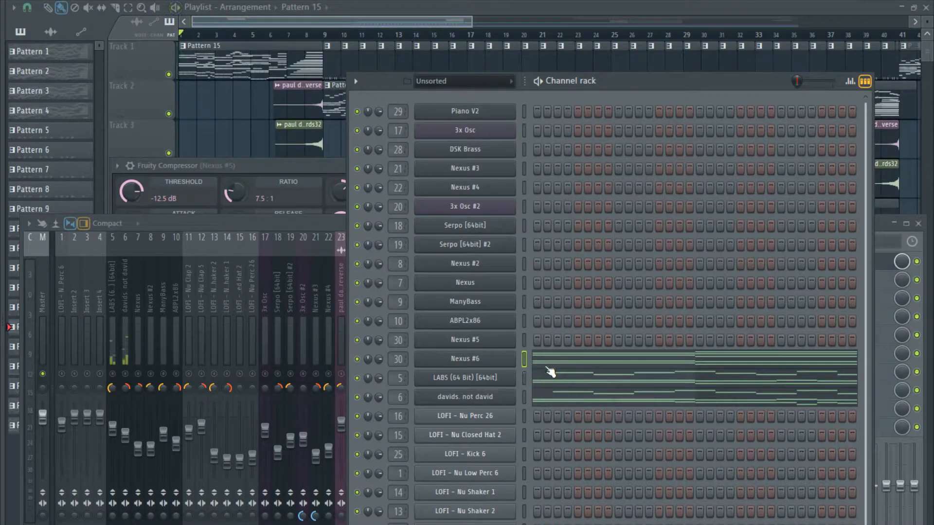
pyautogui.hotkey('ctrl', 'z')
# Check the Nexus #6 clone, undo the move of the notes from Nexus #5, and delete the clone.
pyautogui.click(500, 363)
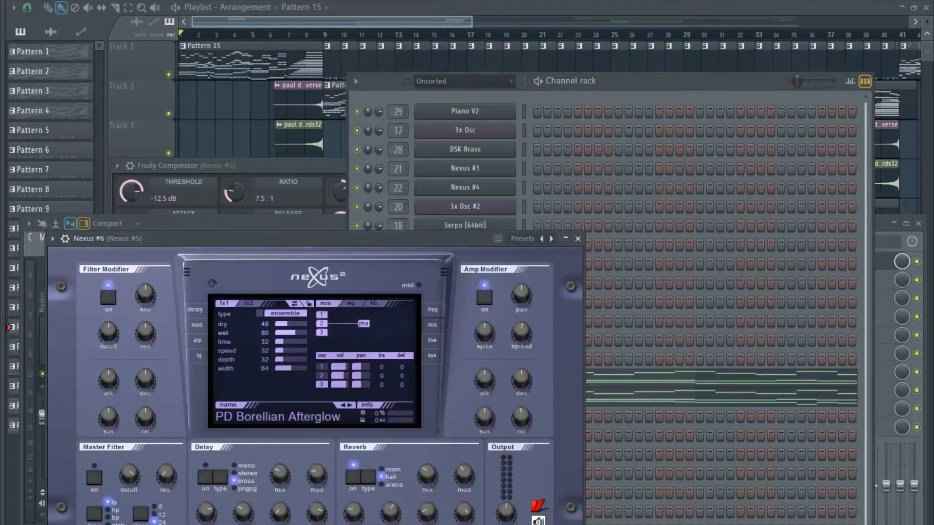
pyautogui.moveTo(332, 238); pyautogui.dragTo(81, 355)
pyautogui.rightClick(488, 363)
pyautogui.click(564, 360)
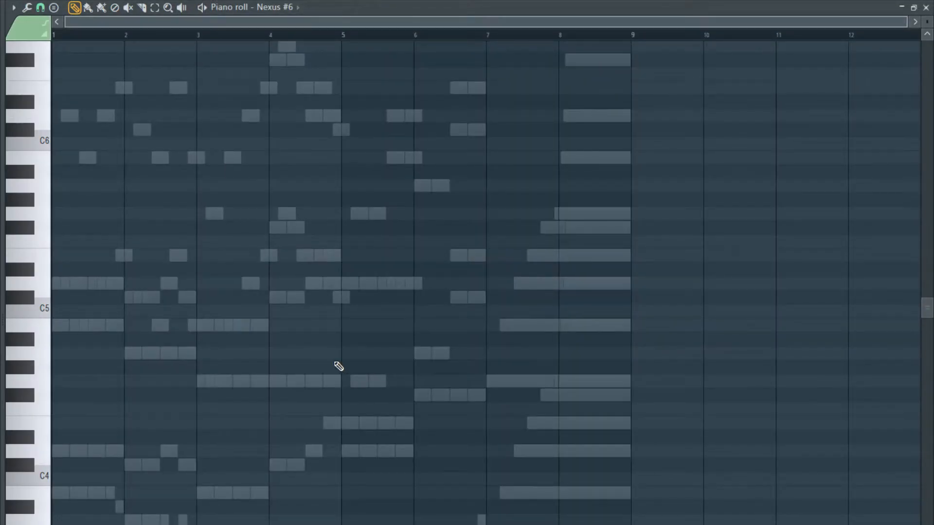
pyautogui.press('F7')
pyautogui.hotkey('ctrl', 'alt', 'z')
pyautogui.hotkey('ctrl', 'alt', 'z')
pyautogui.hotkey('ctrl', 'alt', 'z')
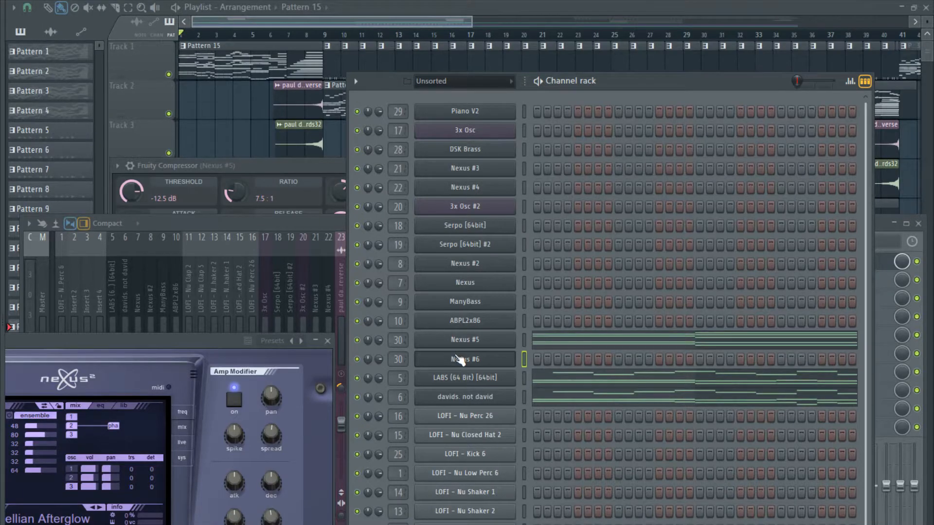
pyautogui.click(541, 479)
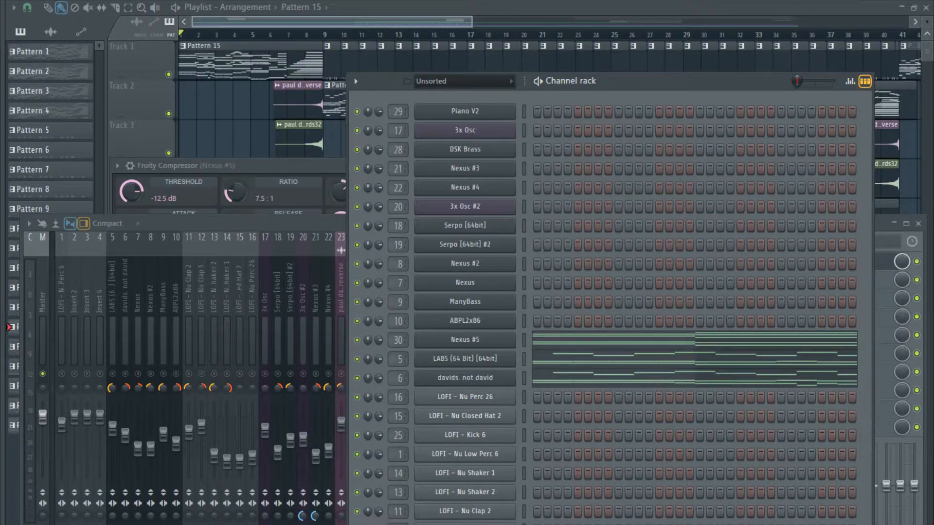
# Lower the volume fader of the Nexus #5 mixer track slightly while playing back Pattern 15.
pyautogui.moveTo(303, 226); pyautogui.dragTo(294, 167)
pyautogui.press('space')
pyautogui.moveTo(422, 362)
pyautogui.mouseDown()
pyautogui.moveTo(422, 394)
pyautogui.moveTo(422, 379)
pyautogui.mouseUp()
pyautogui.rightClick(421, 314)
pyautogui.press('space')
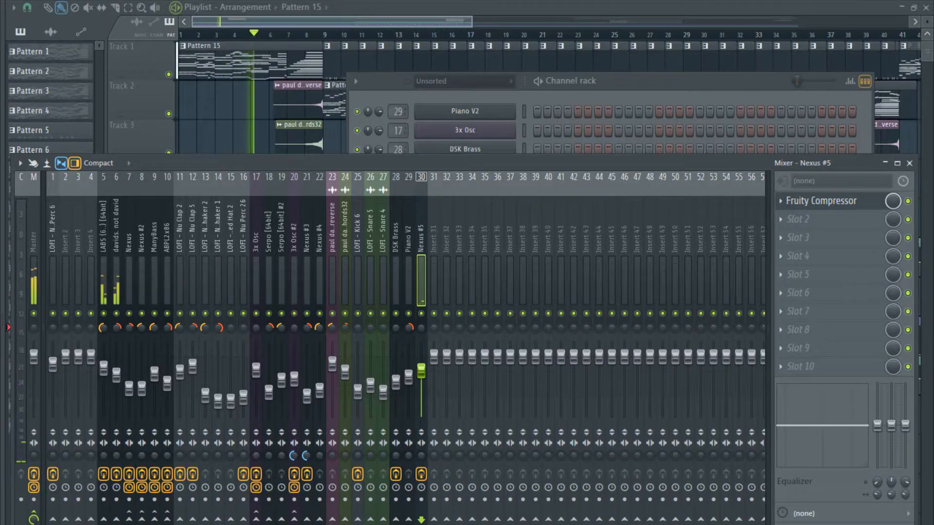
pyautogui.click(290, 17)
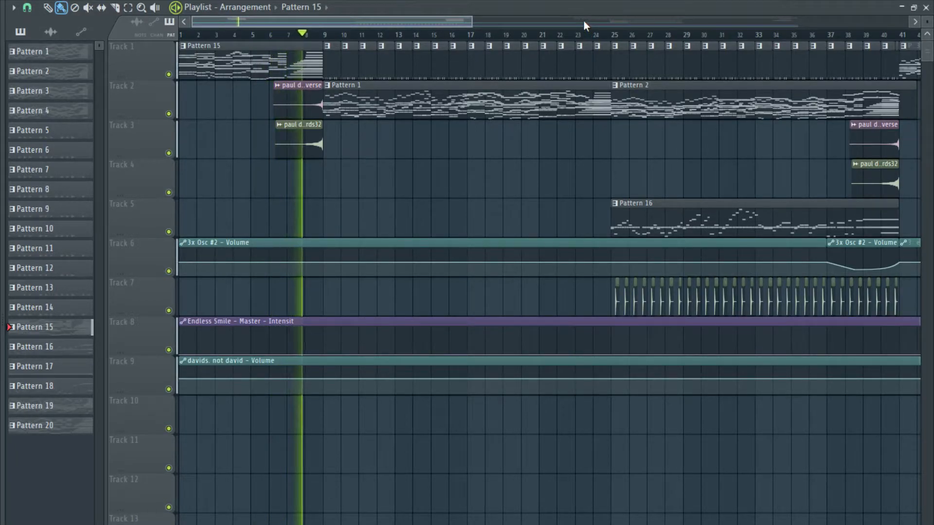
pyautogui.press('F6')
pyautogui.press('space')
# Raise the velocity of the Nexus #5 chord notes in bars 1 to 6 and play the part back.
pyautogui.click(495, 340)
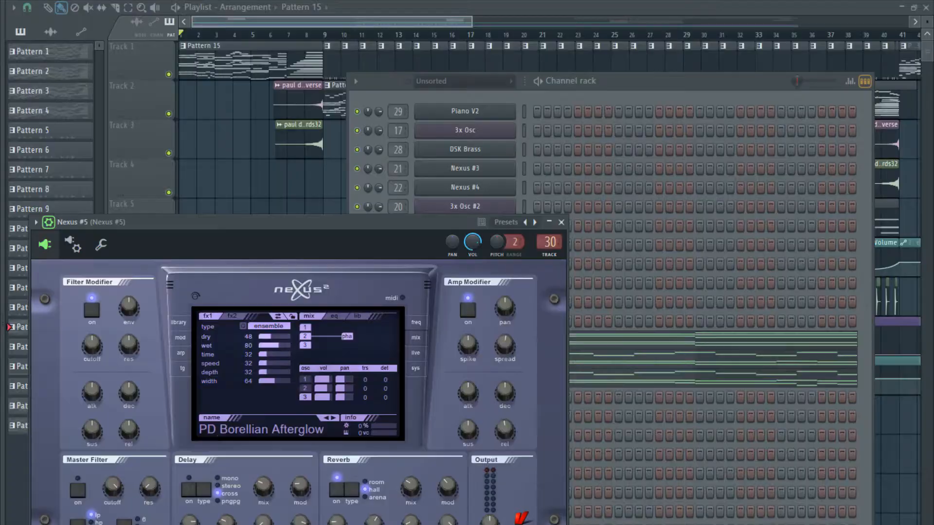
pyautogui.click(604, 342)
pyautogui.click(539, 283)
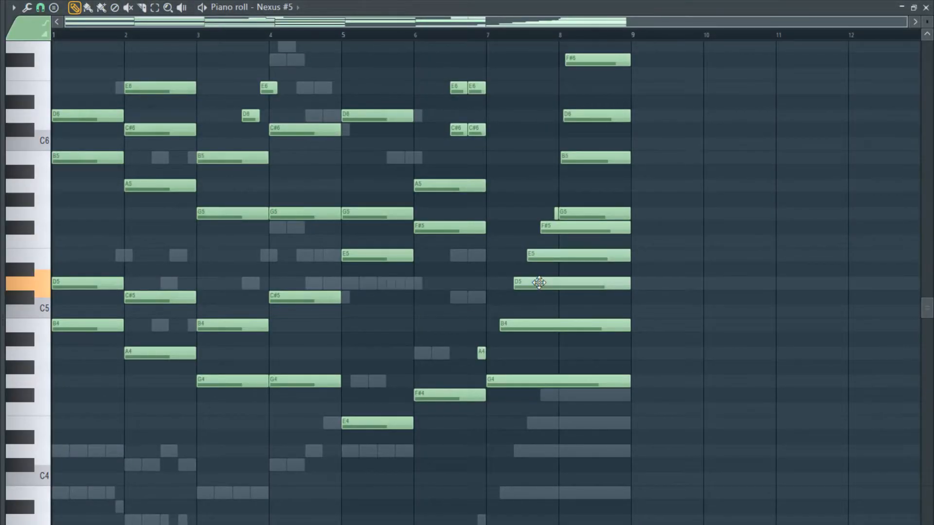
pyautogui.click(563, 245)
pyautogui.rightClick(564, 245)
pyautogui.click(569, 252)
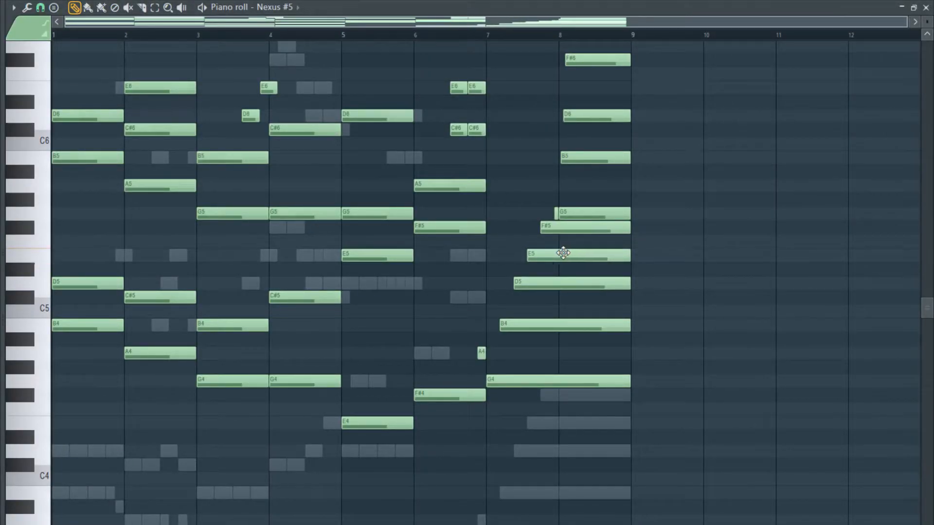
pyautogui.click(226, 212)
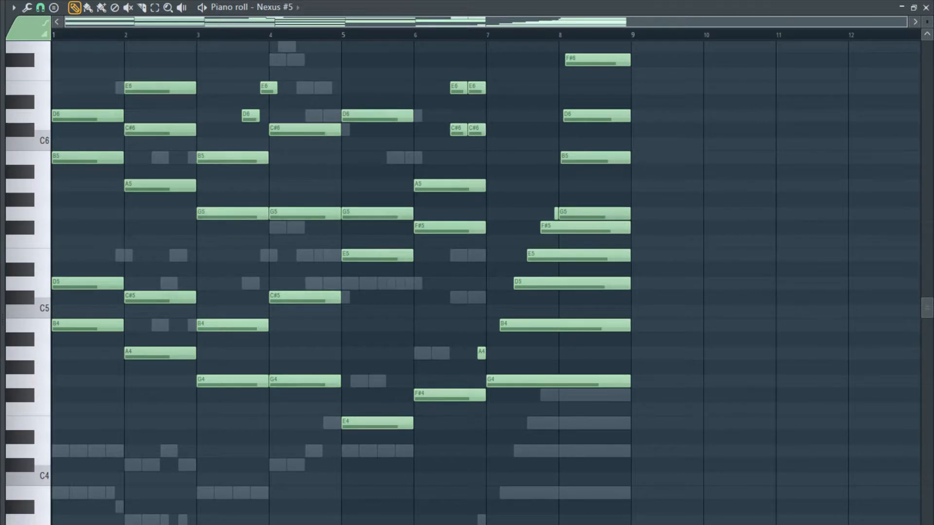
pyautogui.click(163, 358)
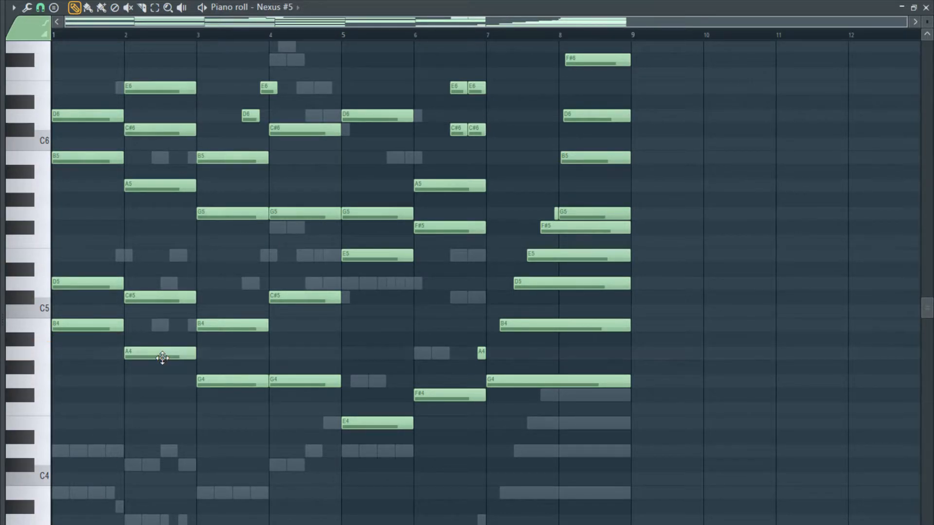
pyautogui.click(78, 325)
pyautogui.press('space')
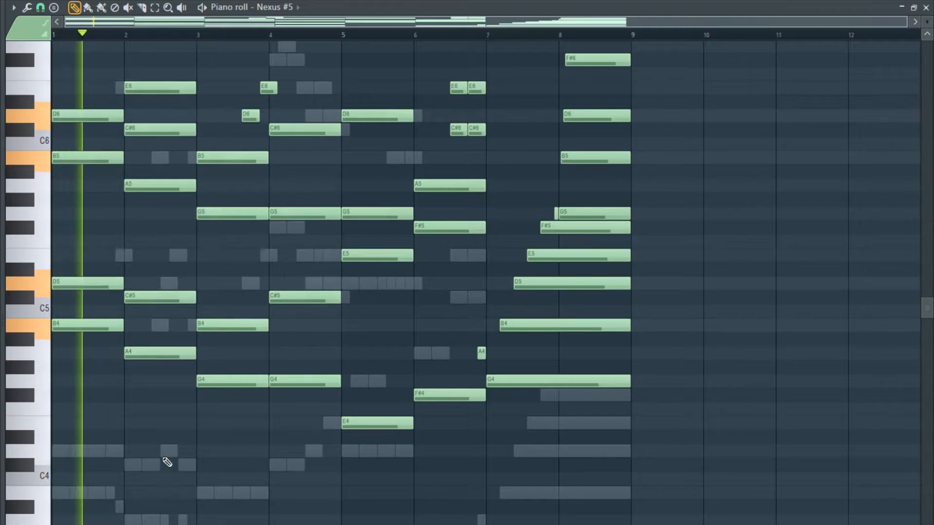
pyautogui.press('F7')
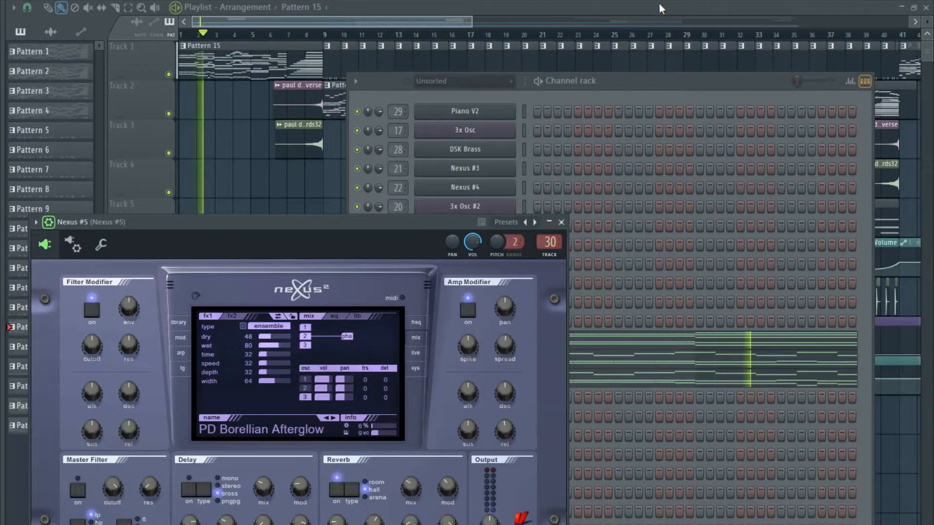
# Raise the velocities of the Nexus #5 chord notes in bars 1 to 6 to match the bar 7 notes during playback.
pyautogui.press('F9')
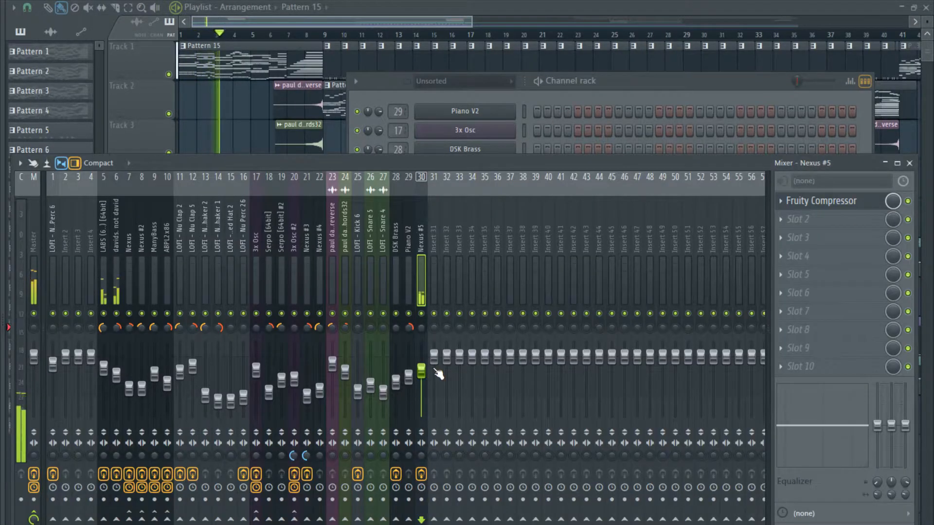
pyautogui.click(702, 78)
pyautogui.click(658, 342)
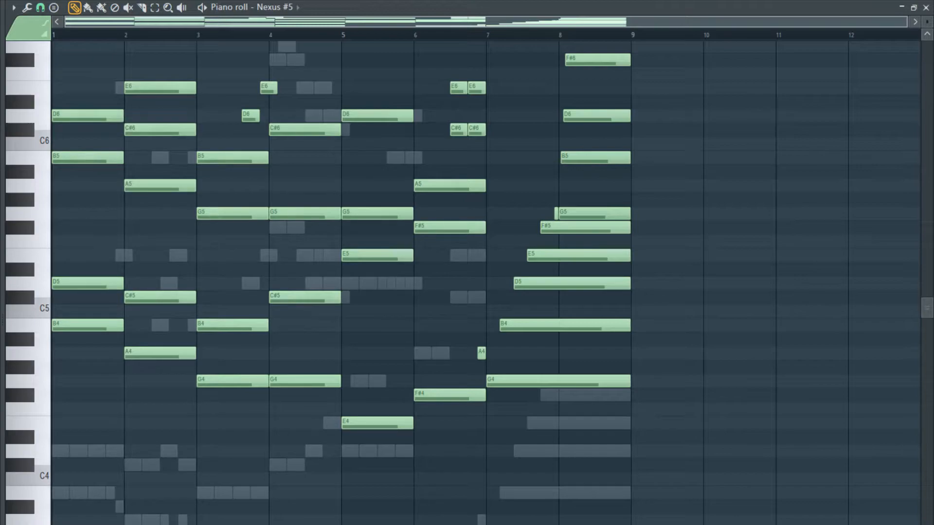
pyautogui.press('space')
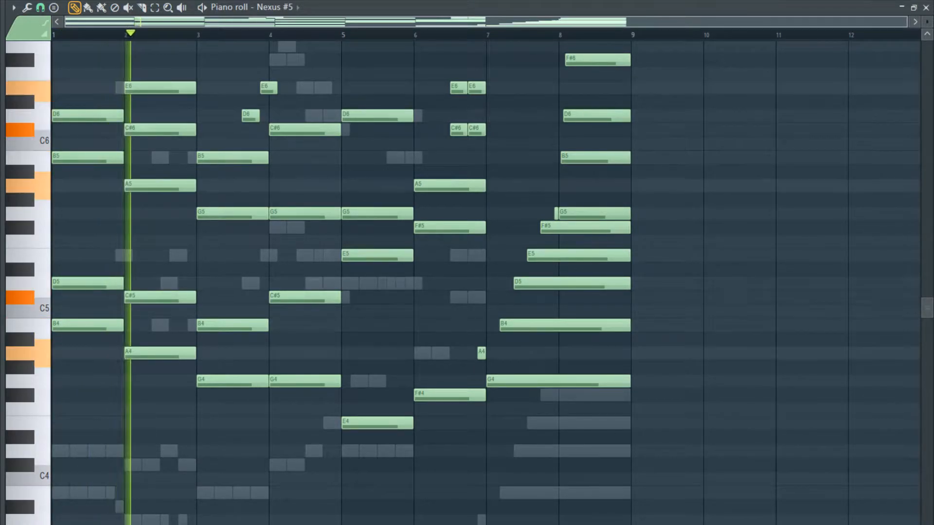
pyautogui.moveTo(42, 523); pyautogui.dragTo(41, 27)
pyautogui.moveTo(65, 183); pyautogui.dragTo(410, 181)
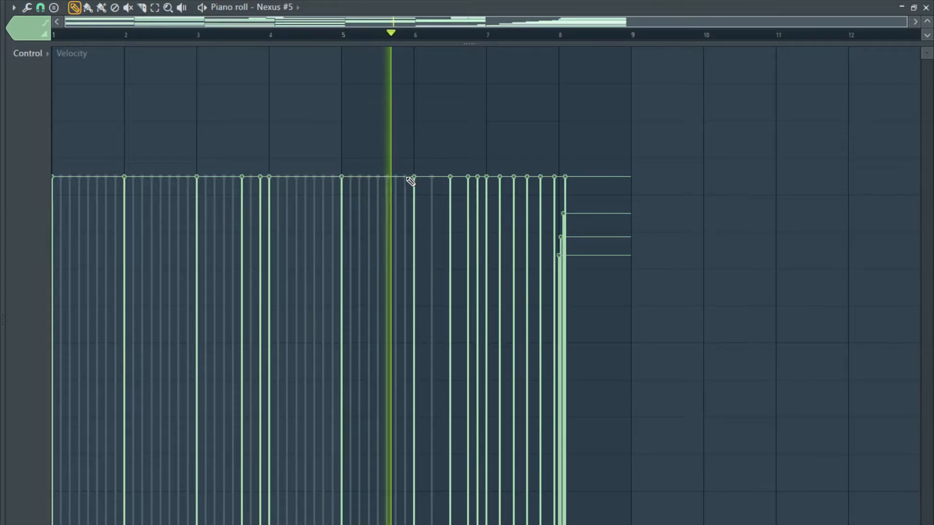
pyautogui.press('Escape')
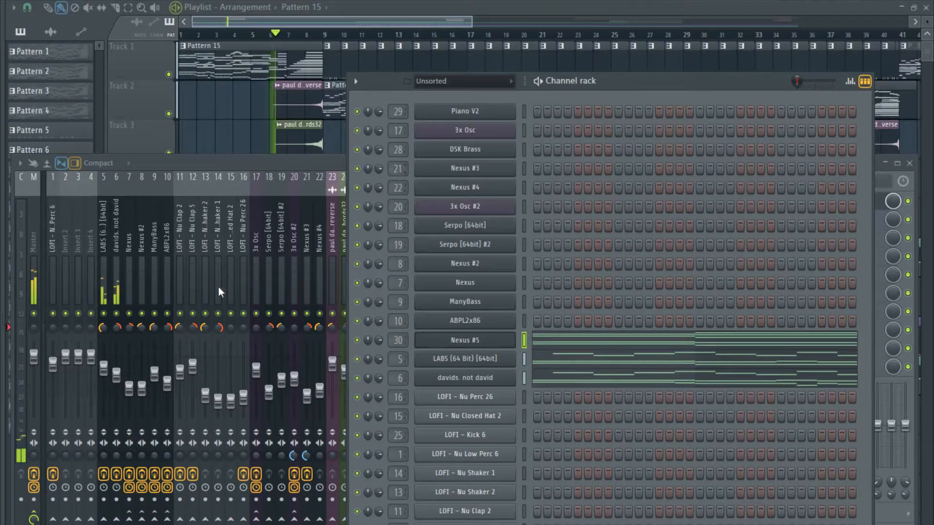
# Raise the Nexus #5 mixer track fader to the default level and check the track's Fruity Compressor.
pyautogui.click(300, 163)
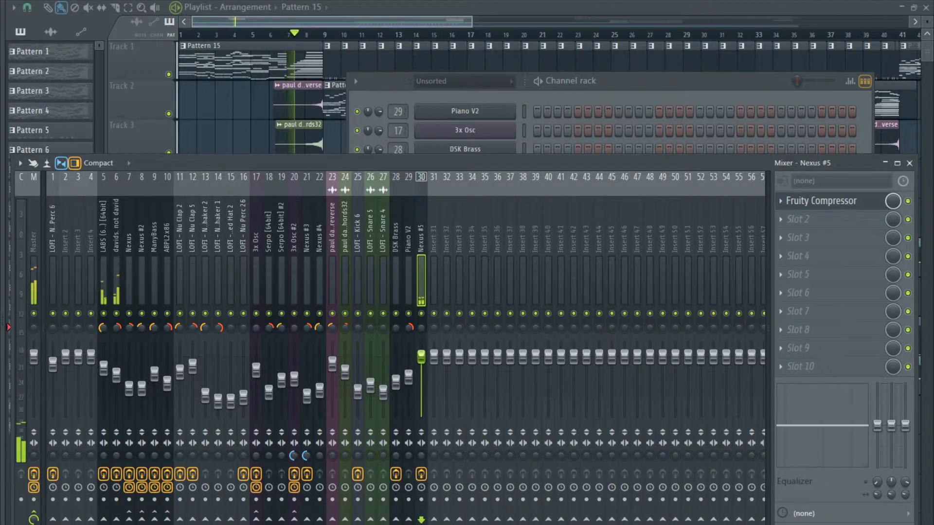
pyautogui.click(847, 204)
pyautogui.click(849, 207)
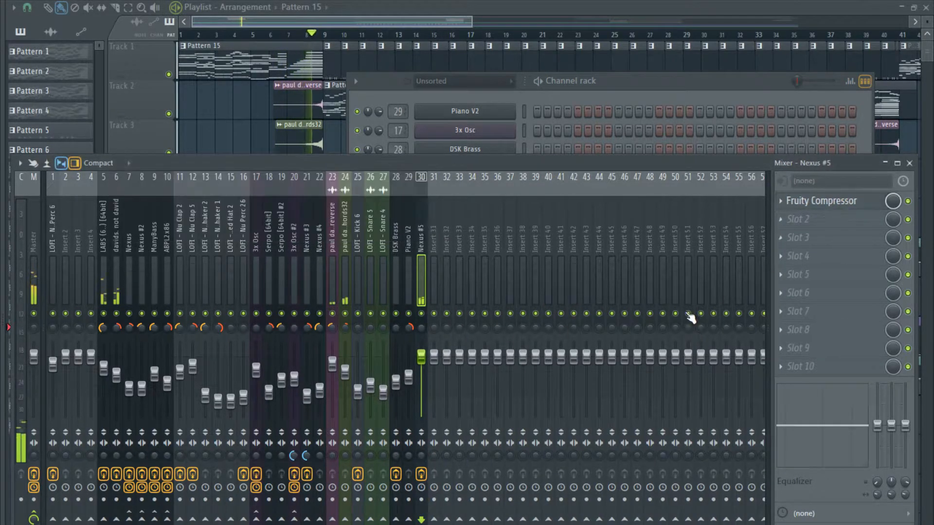
pyautogui.click(654, 104)
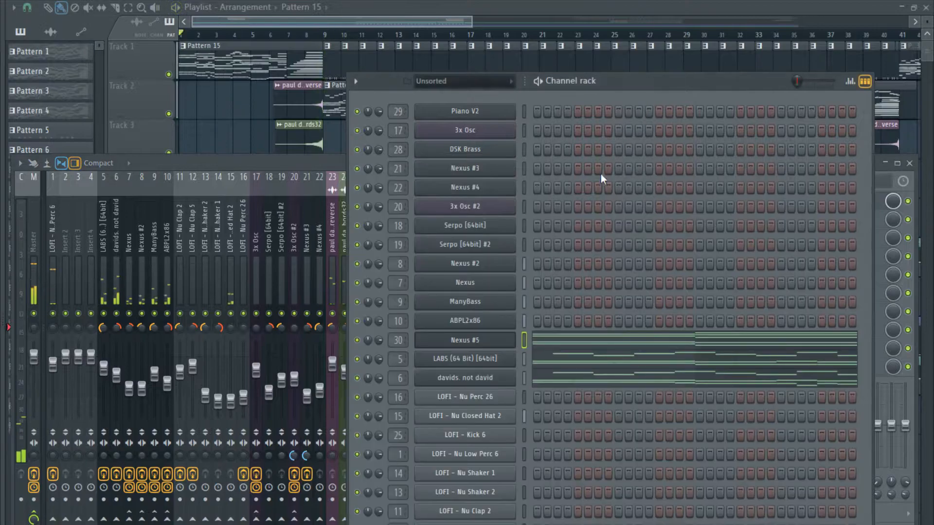
# Look over the Nexus #5 synth settings, solo its mixer track and restart playback.
pyautogui.click(469, 345)
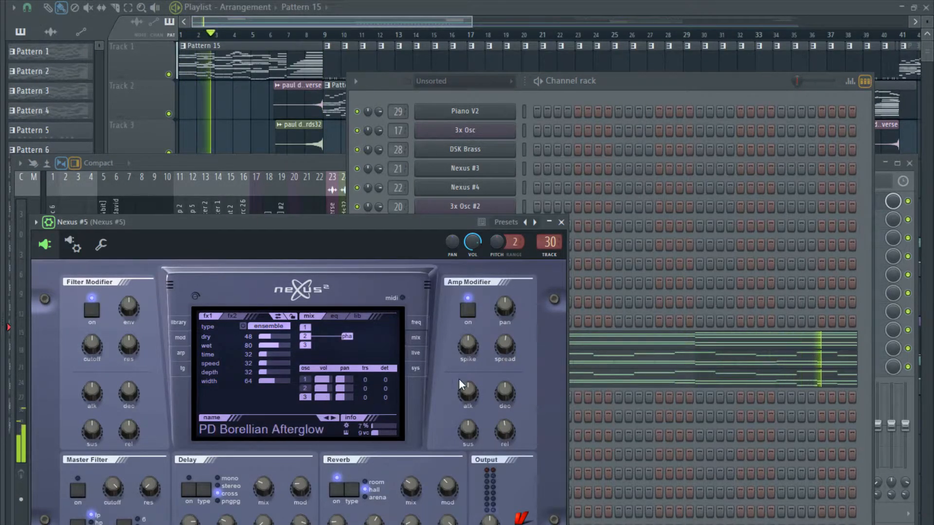
pyautogui.click(666, 78)
pyautogui.click(465, 343)
pyautogui.click(465, 343)
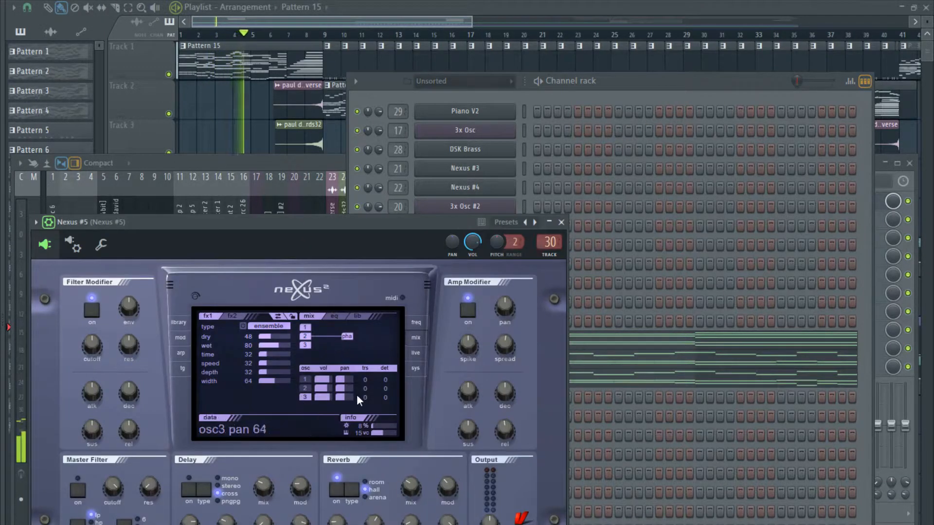
pyautogui.press('space')
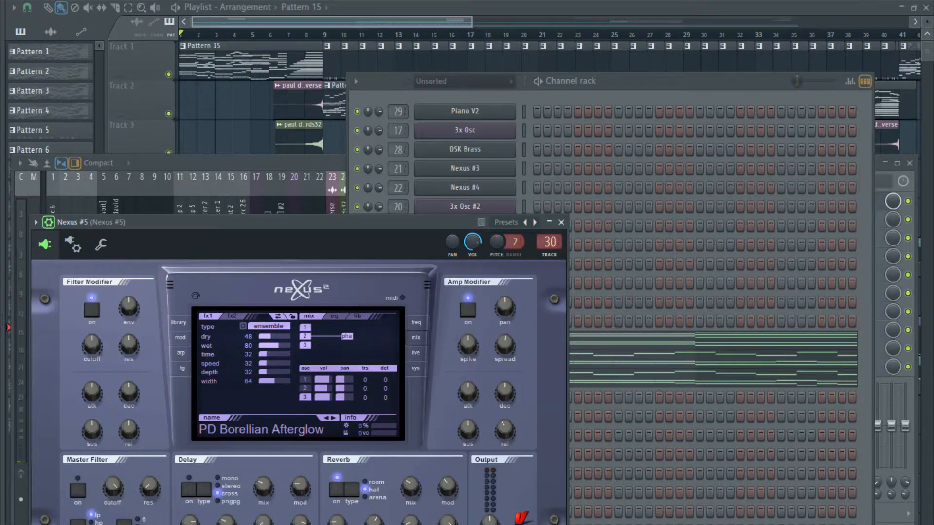
pyautogui.press('F9')
pyautogui.press('space')
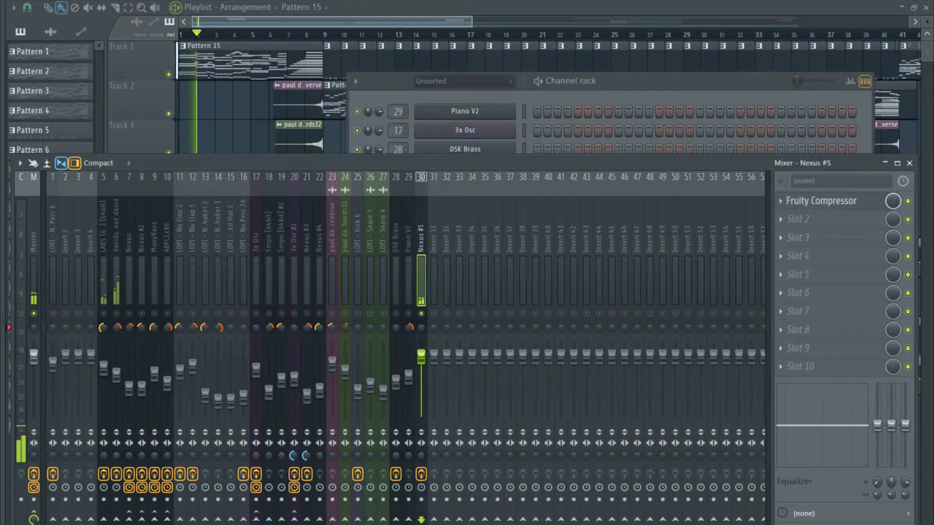
# Set the Nexus #5 amp modifier attack to about 28 and slightly lower its release while the part plays.
pyautogui.press('F6')
pyautogui.click(465, 337)
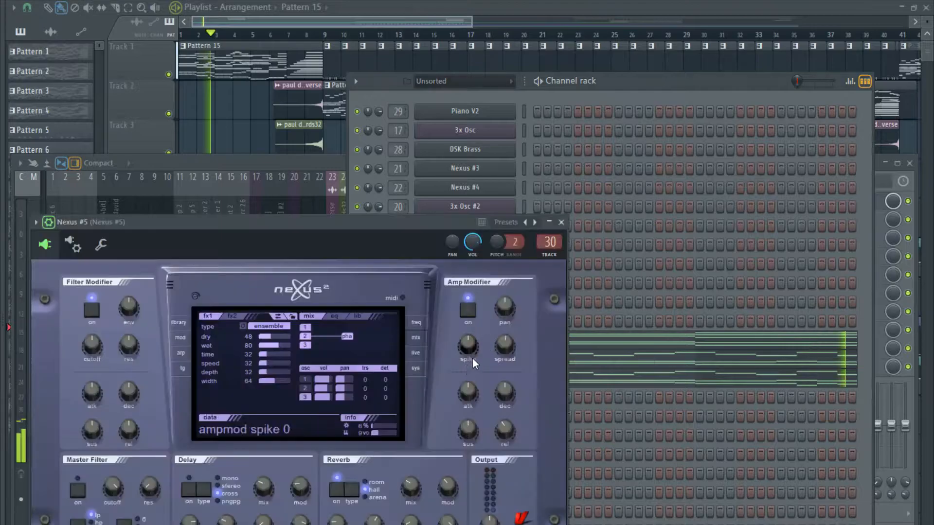
pyautogui.moveTo(462, 406); pyautogui.dragTo(462, 386)
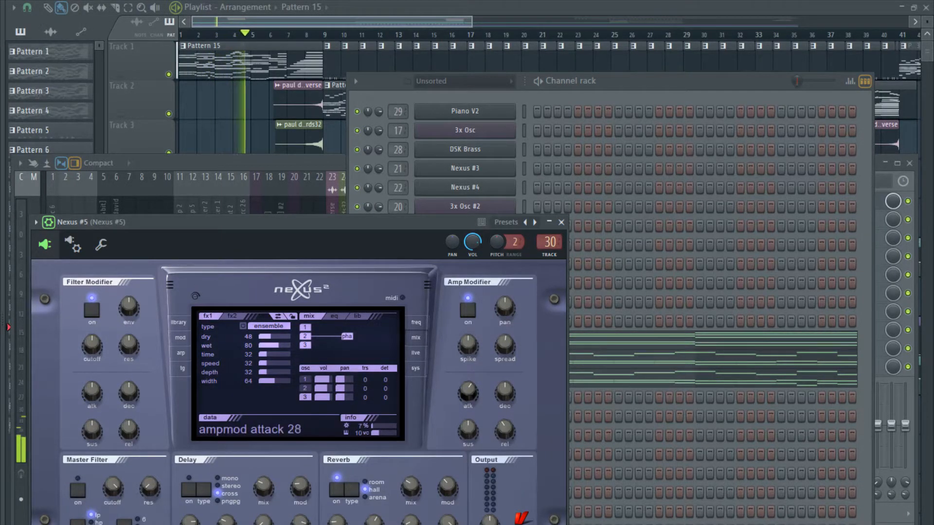
pyautogui.moveTo(505, 431); pyautogui.dragTo(505, 438)
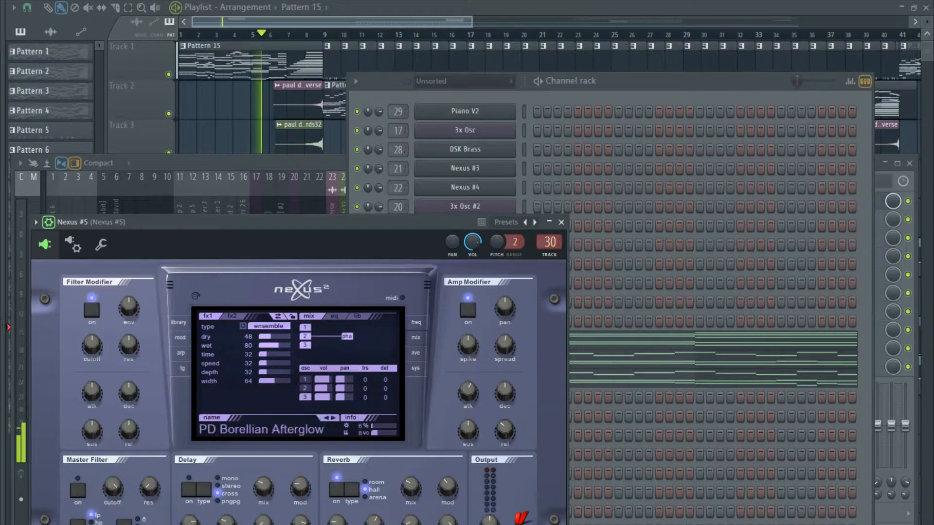
# Move the mixer clear of the Nexus #5 synth, restart playback and raise the amp modifier spread.
pyautogui.press('F9')
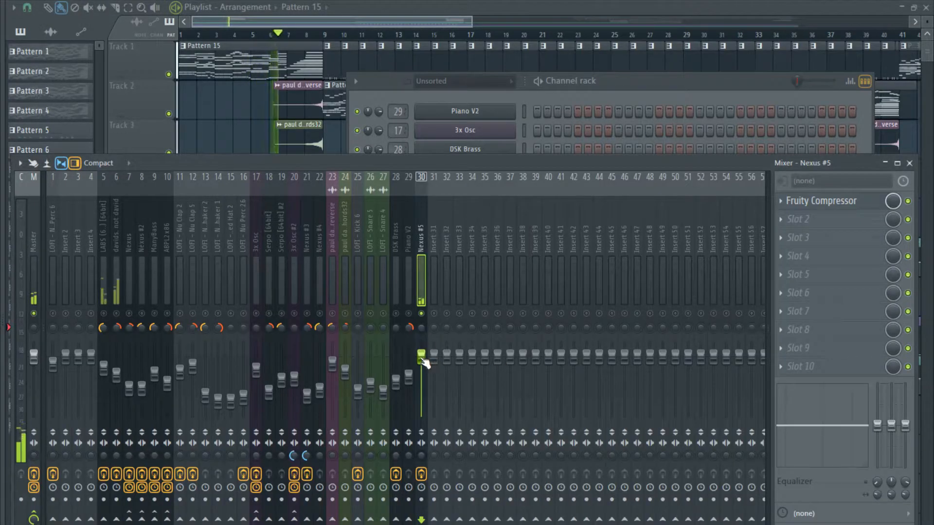
pyautogui.moveTo(432, 168); pyautogui.dragTo(427, 467)
pyautogui.press('space')
pyautogui.press('space')
pyautogui.moveTo(511, 344); pyautogui.dragTo(512, 298)
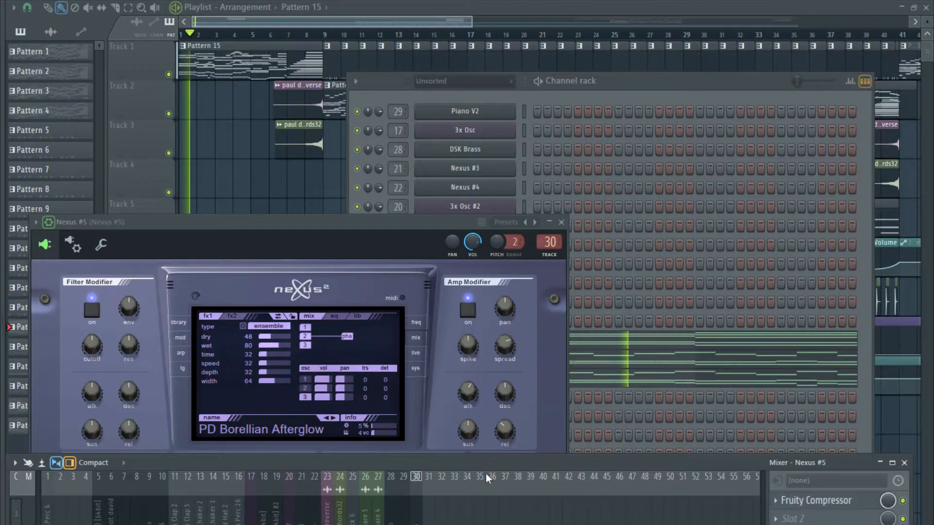
# Bring the mixer back into view, adjust the Nexus #5 track's stereo separation and lower its fader slightly.
pyautogui.moveTo(486, 470); pyautogui.dragTo(483, 156)
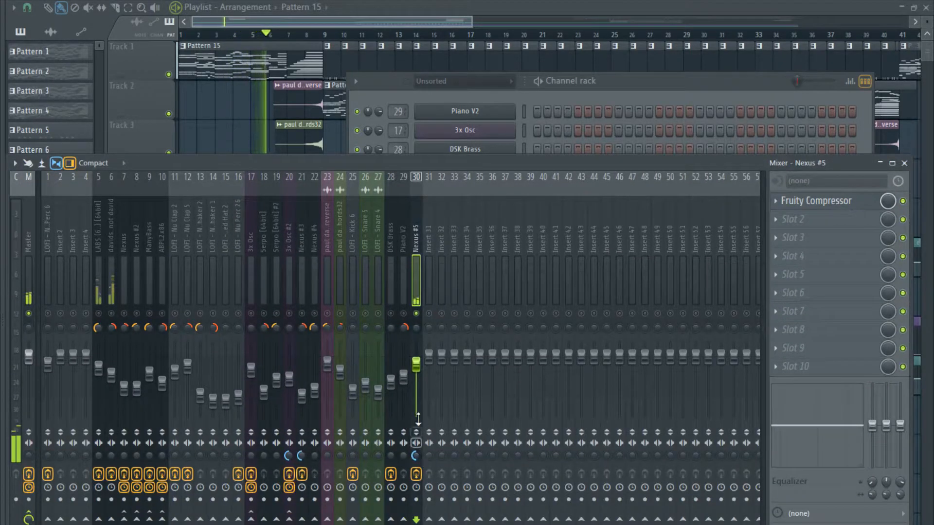
pyautogui.moveTo(418, 365); pyautogui.dragTo(418, 371)
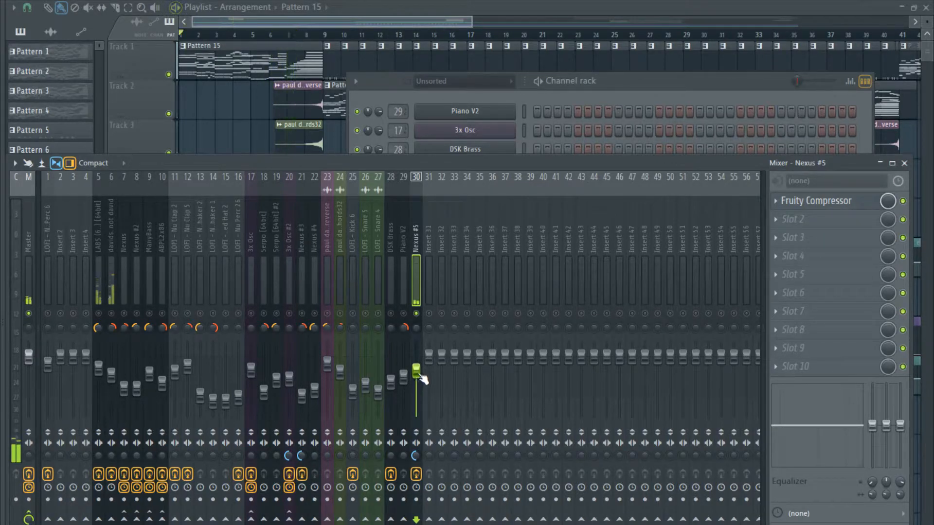
# Unsolo the Nexus #5 mixer track and lower its fader further against the full intro.
pyautogui.rightClick(416, 313)
pyautogui.moveTo(412, 358); pyautogui.dragTo(412, 369)
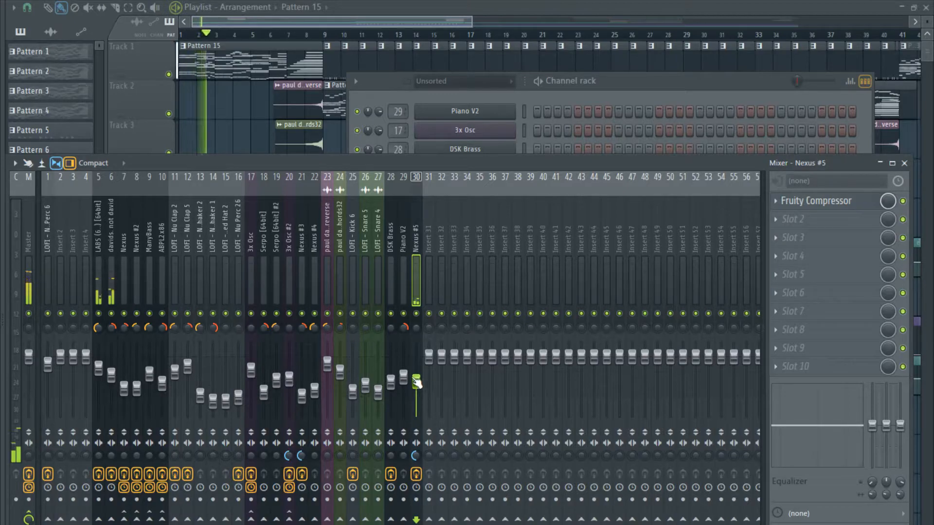
pyautogui.moveTo(416, 383); pyautogui.dragTo(415, 380)
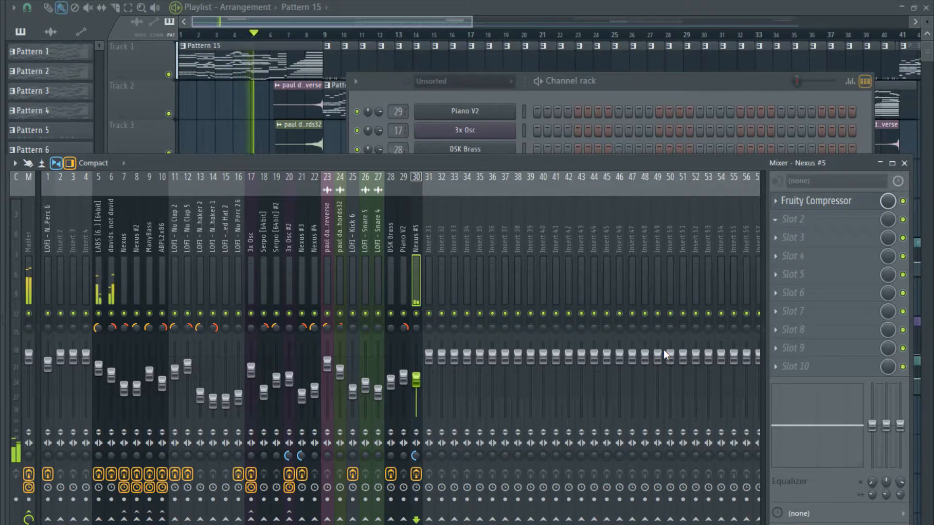
# Add FabFilter Pro-Q 2 to the Nexus #5 mixer track with a bell boost of about 1.25 dB near 793 Hz.
pyautogui.moveTo(421, 295); pyautogui.dragTo(368, 287)
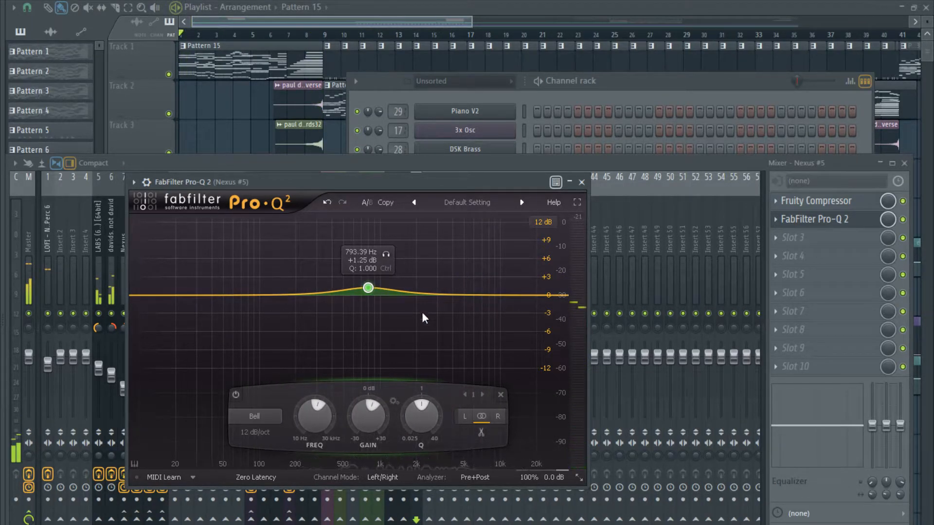
pyautogui.press('space')
pyautogui.moveTo(663, 164); pyautogui.dragTo(660, 194)
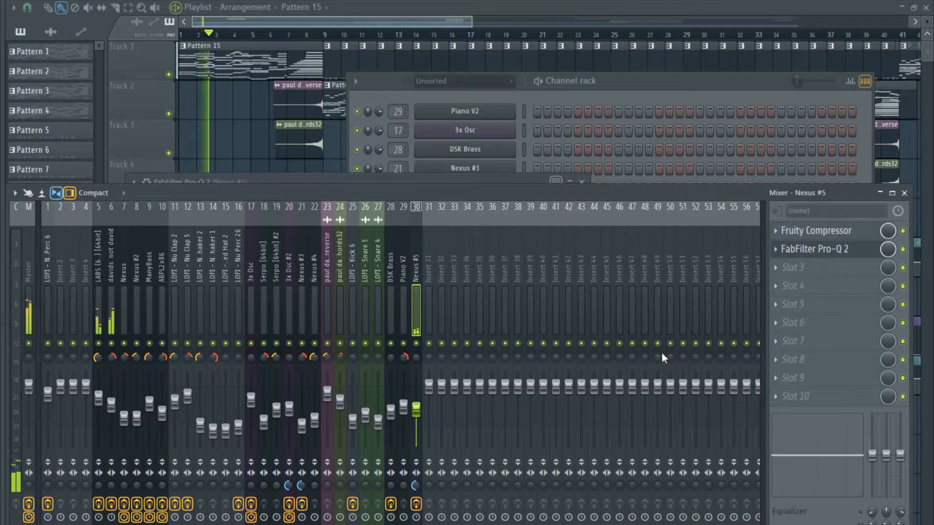
# Shrink the velocity lane of the Nexus #5 piano roll and look over the chord notes during playback.
pyautogui.click(667, 87)
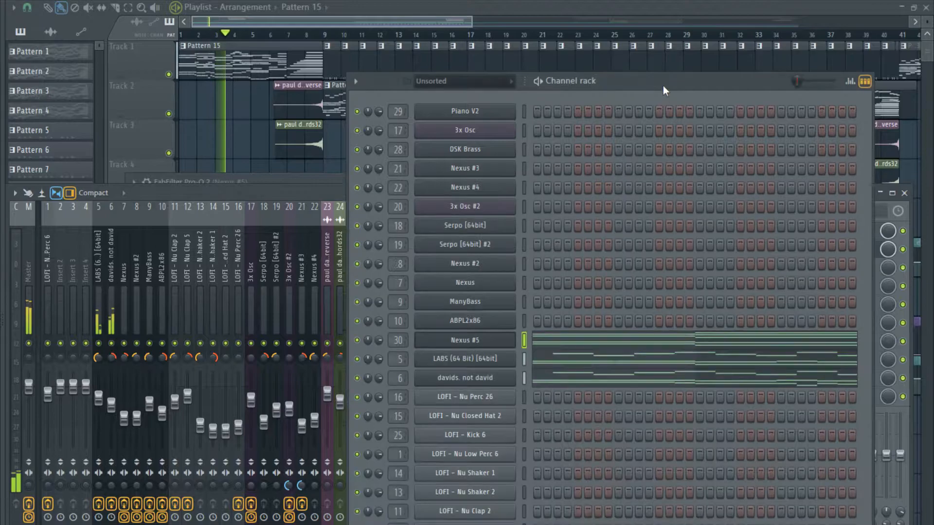
pyautogui.click(576, 343)
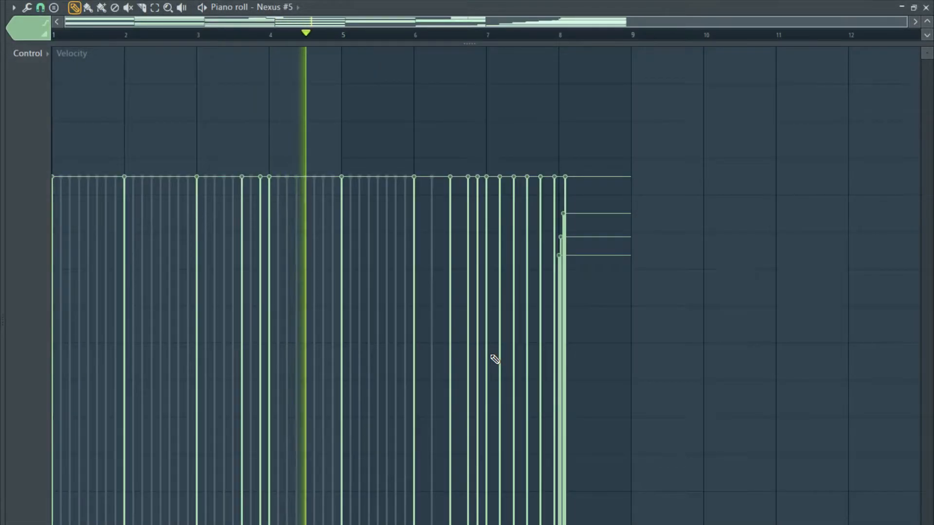
pyautogui.moveTo(272, 43); pyautogui.dragTo(290, 476)
pyautogui.hotkey('ctrl', 'Up')
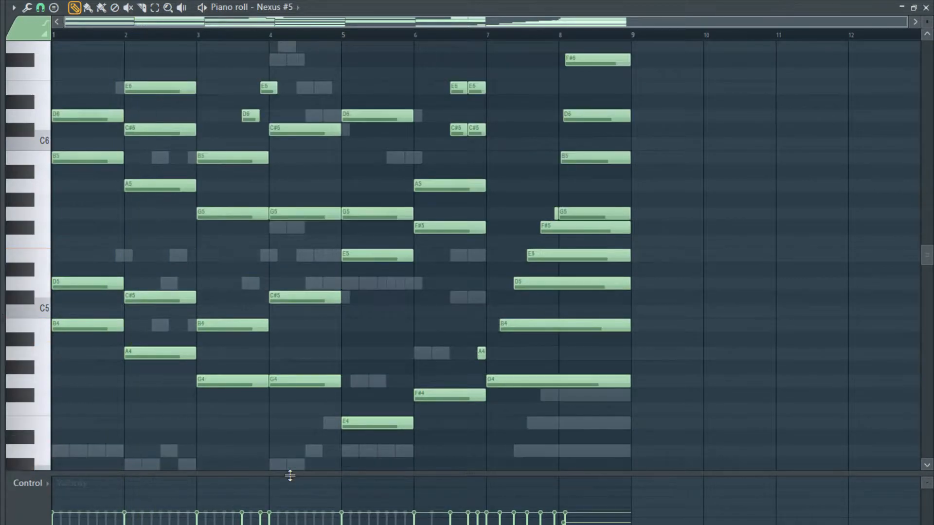
pyautogui.scroll(2, 288, 432)
pyautogui.press('F7')
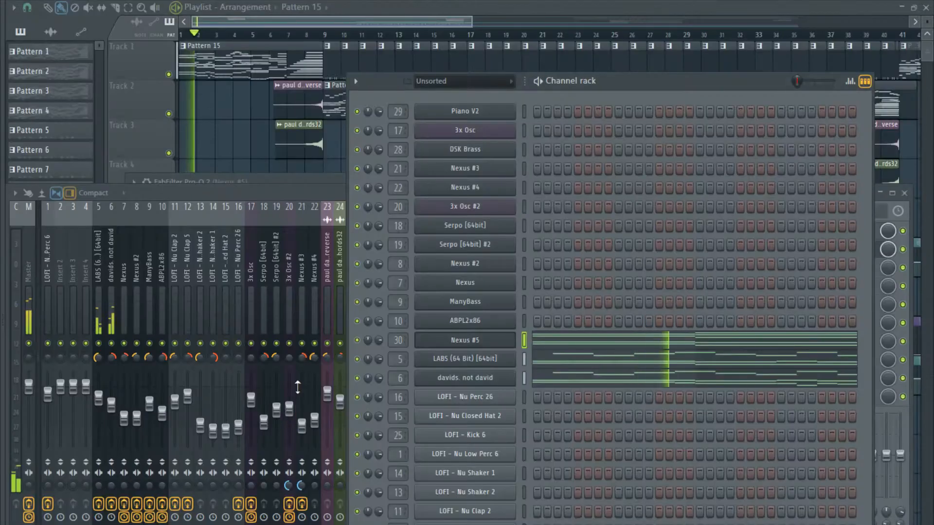
# Nudge the Nexus #5 mixer track fader down slightly.
pyautogui.click(299, 200)
pyautogui.moveTo(418, 414); pyautogui.dragTo(417, 420)
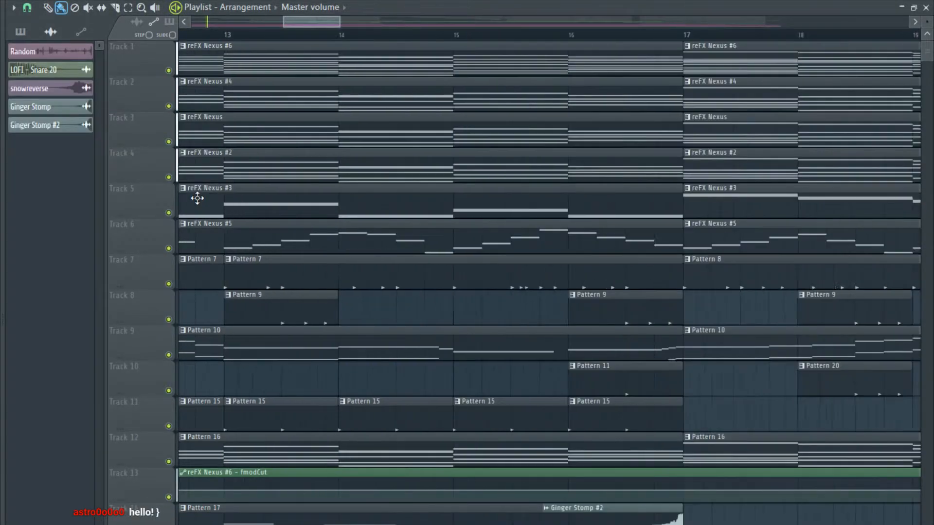
pyautogui.scroll(-6, 197, 198)
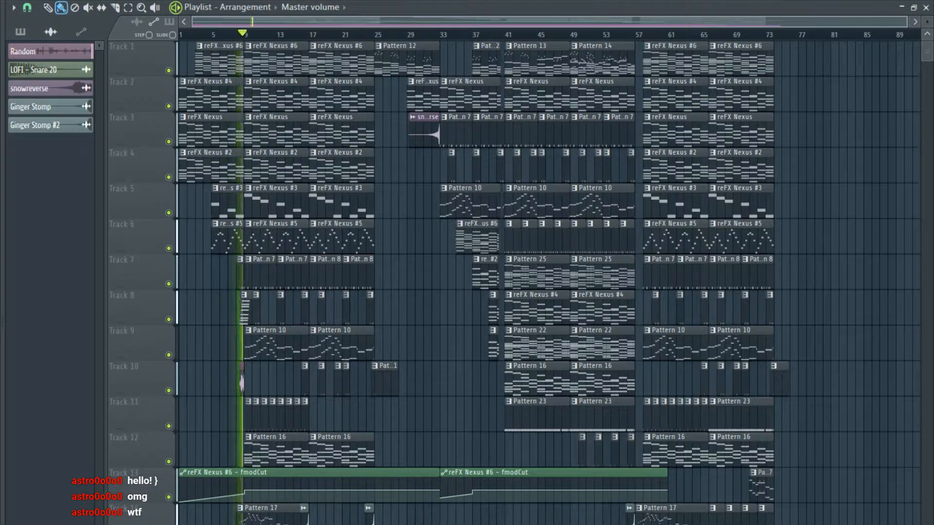
pyautogui.scroll(5, 232, 231)
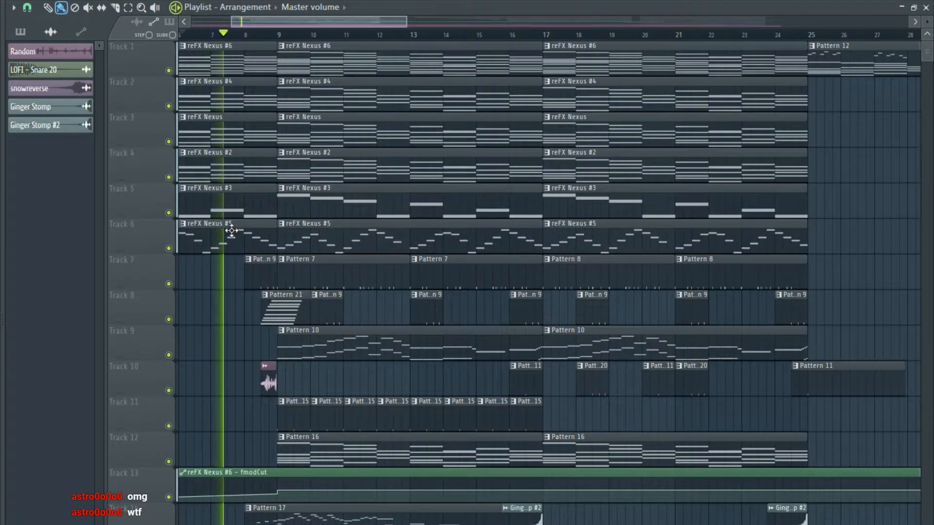
# Review the clips across the playlist arrangement while the song plays up to the start of Pattern 12 at bar 25.
pyautogui.scroll(-2, 231, 230)
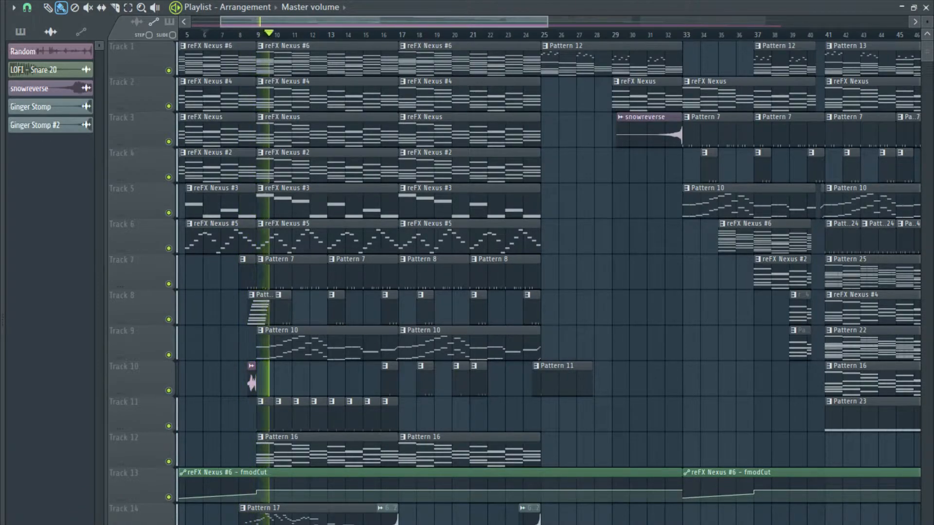
pyautogui.scroll(-4, 296, 168)
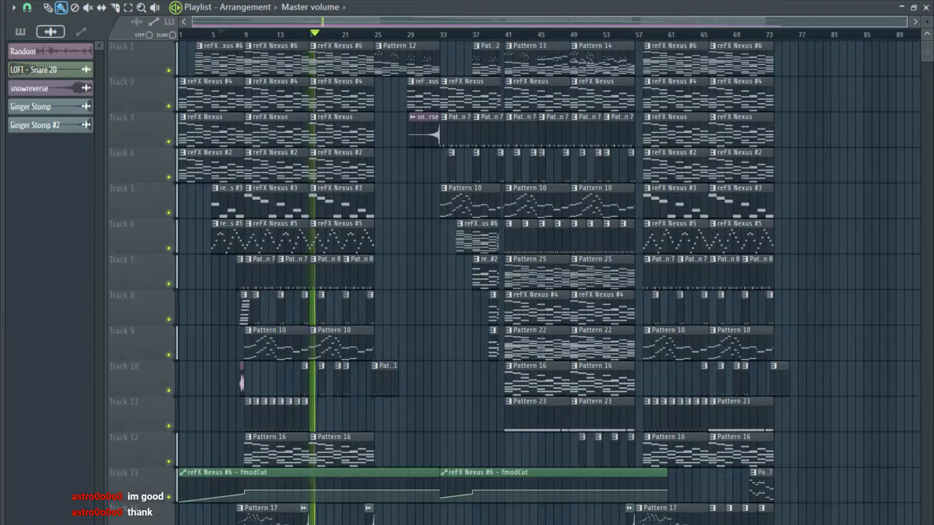
pyautogui.keyDown('ctrl'); pyautogui.scroll(5, 310, 164); pyautogui.keyUp('ctrl')
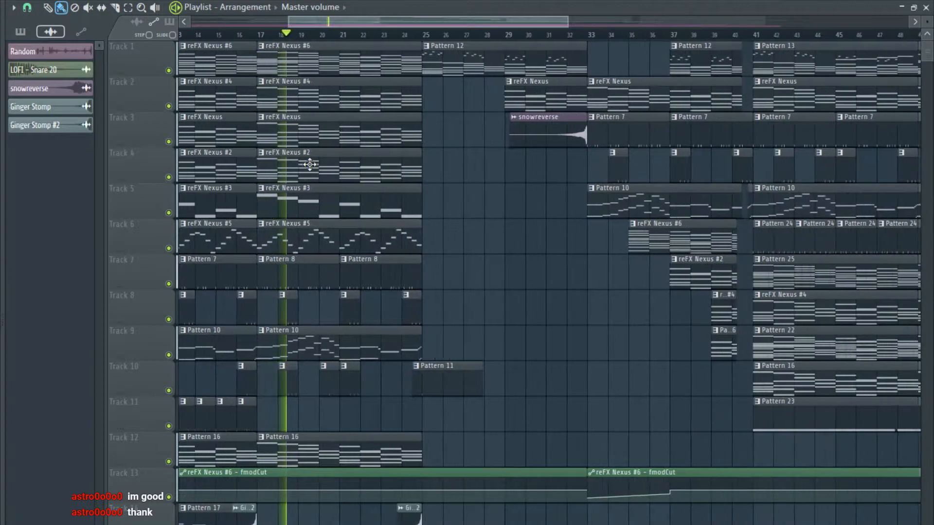
pyautogui.keyDown('ctrl'); pyautogui.scroll(-3, 362, 165); pyautogui.keyUp('ctrl')
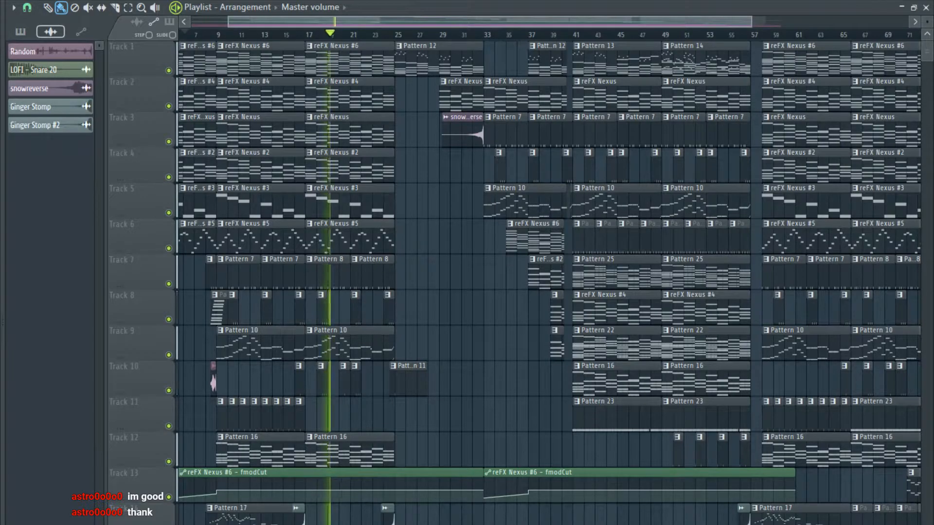
pyautogui.keyDown('ctrl'); pyautogui.scroll(-2, 401, 167); pyautogui.keyUp('ctrl')
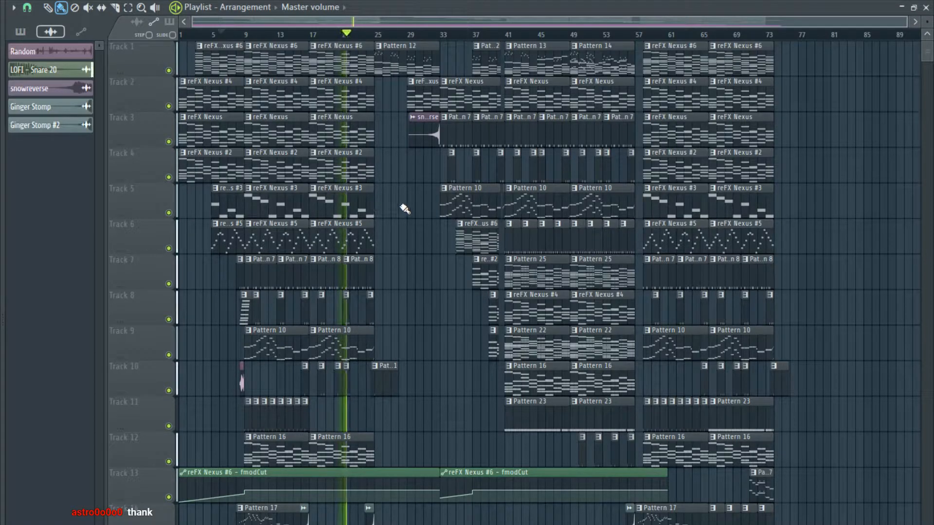
pyautogui.keyDown('ctrl'); pyautogui.scroll(4, 370, 213); pyautogui.keyUp('ctrl')
pyautogui.scroll(-5, 370, 213)
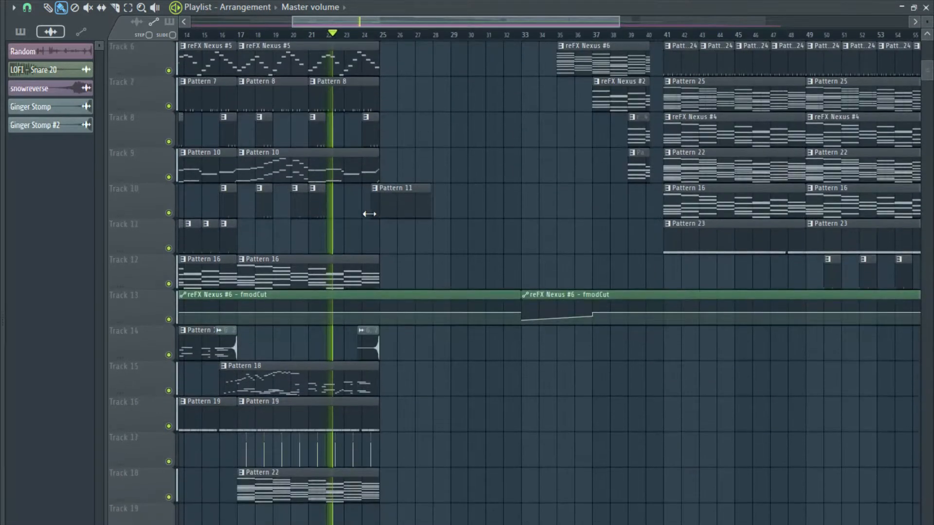
pyautogui.keyDown('ctrl'); pyautogui.scroll(6, 310, 427); pyautogui.keyUp('ctrl')
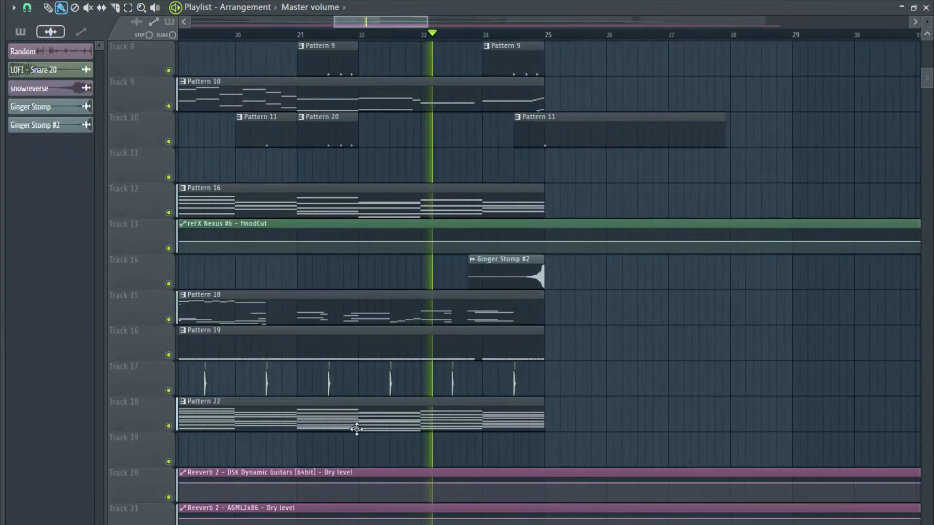
pyautogui.keyDown('ctrl'); pyautogui.scroll(-7, 456, 426); pyautogui.keyUp('ctrl')
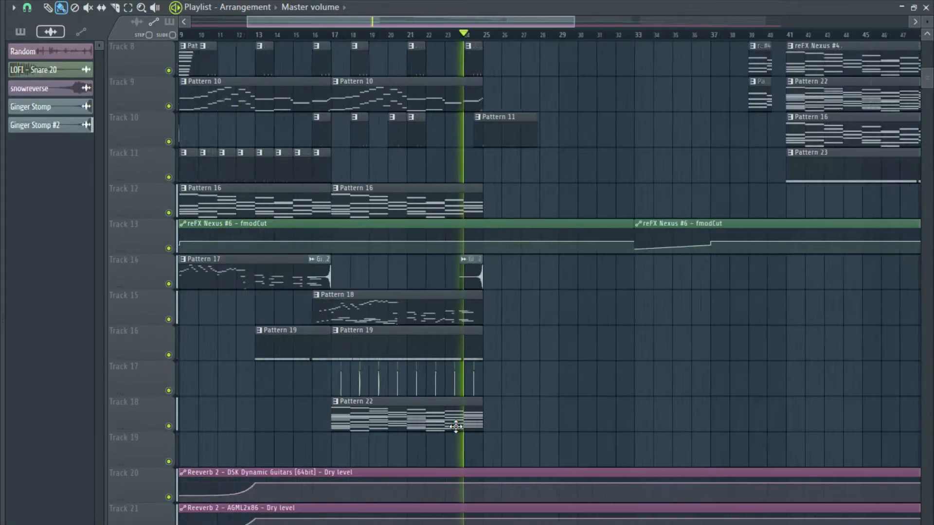
pyautogui.scroll(5, 525, 411)
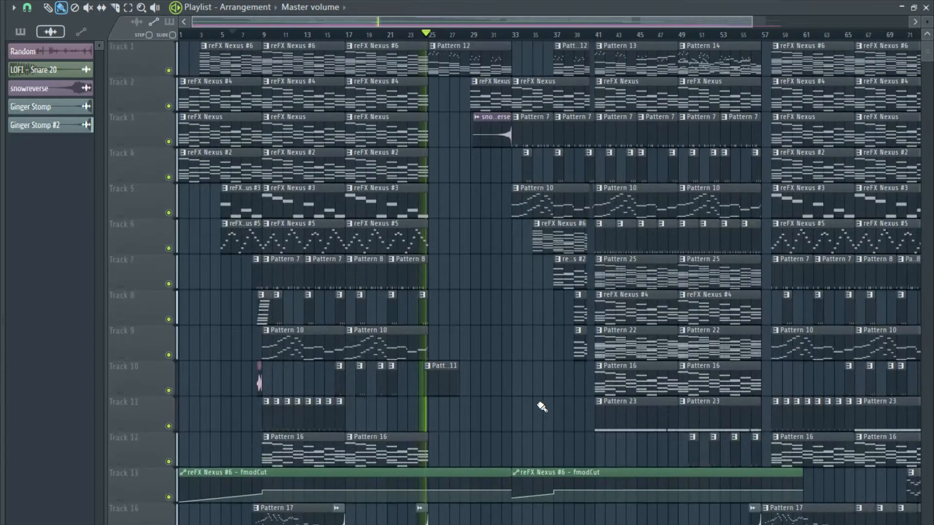
pyautogui.keyDown('ctrl'); pyautogui.scroll(3, 423, 408); pyautogui.keyUp('ctrl')
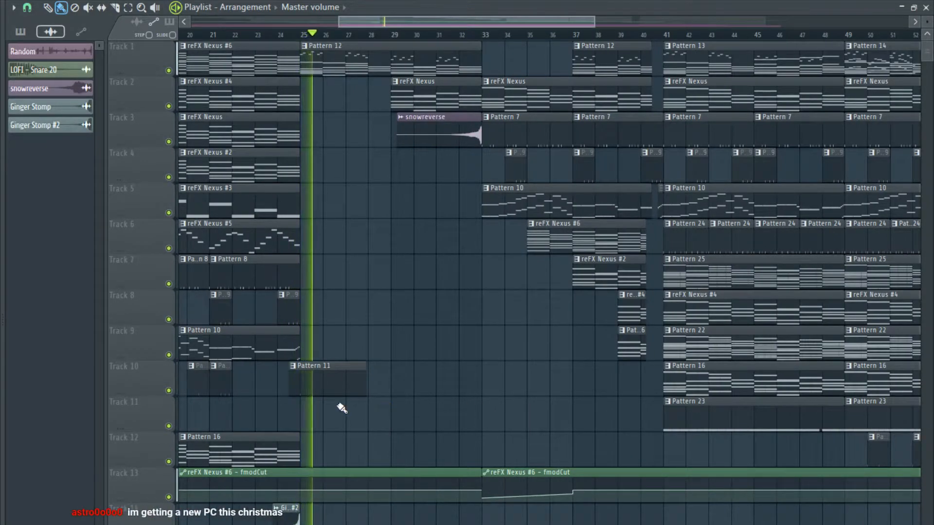
# Inspect the notes of Pattern 11 at bar 25 on Track 10, and open its drip 2 channel together with the mixer.
pyautogui.scroll(6, 273, 384)
pyautogui.click(315, 393)
pyautogui.doubleClick(315, 393)
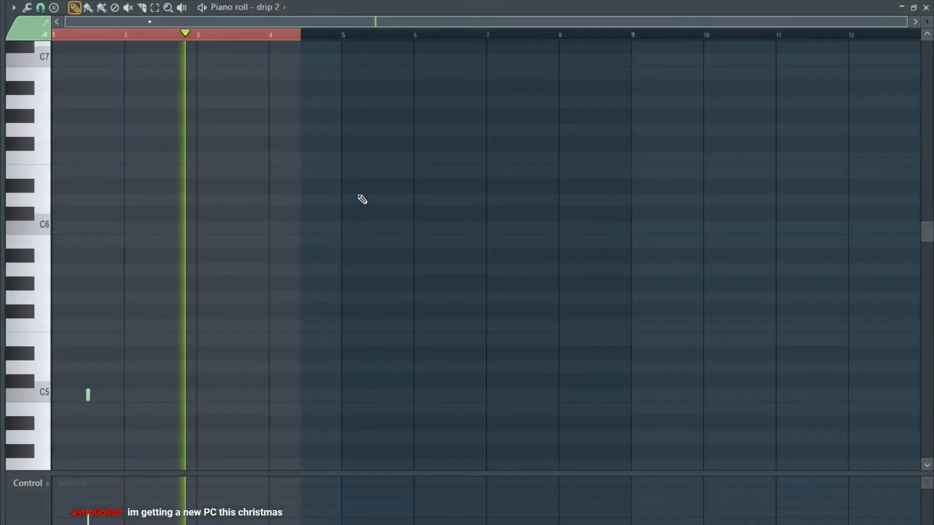
pyautogui.press('Escape')
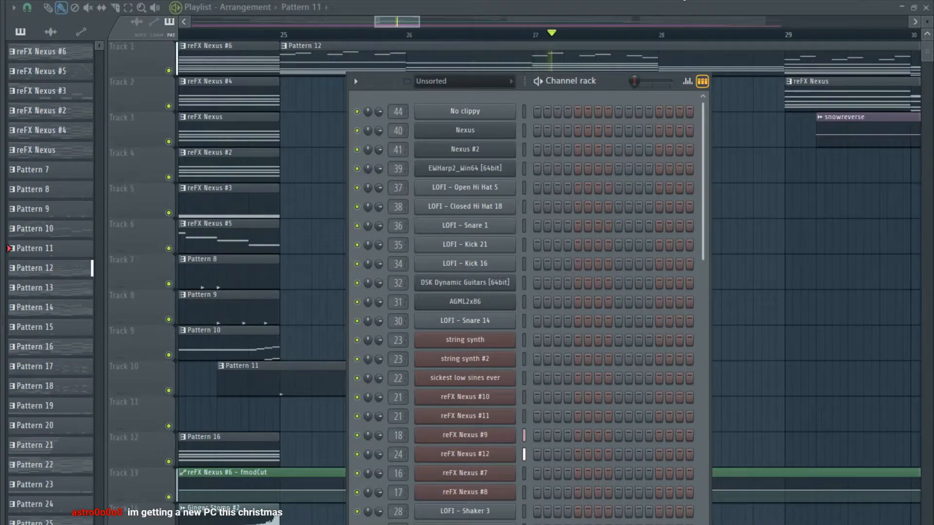
pyautogui.press('F9')
pyautogui.click(622, 104)
pyautogui.scroll(-5, 538, 331)
pyautogui.click(496, 343)
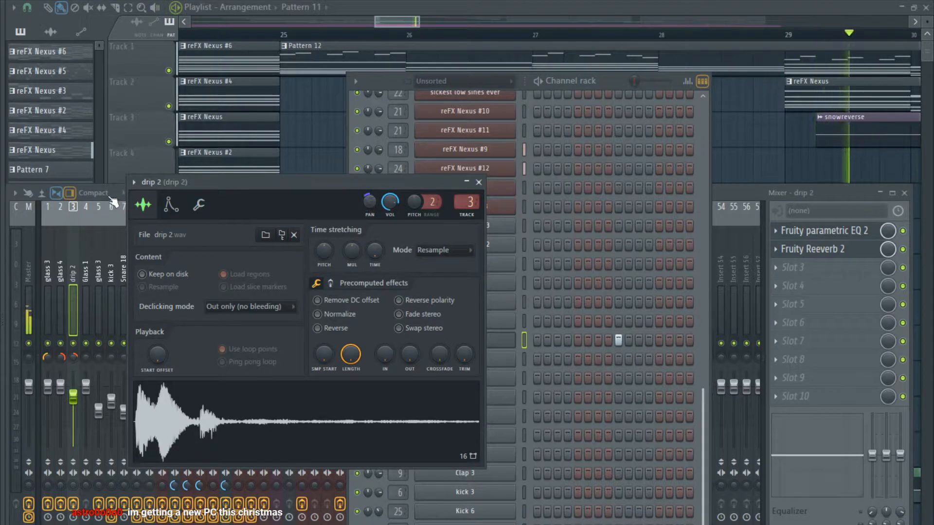
# Add a Fruity Compressor with a Drums preset to the drip 2 mixer track's third slot and lower its mix level.
pyautogui.click(78, 403)
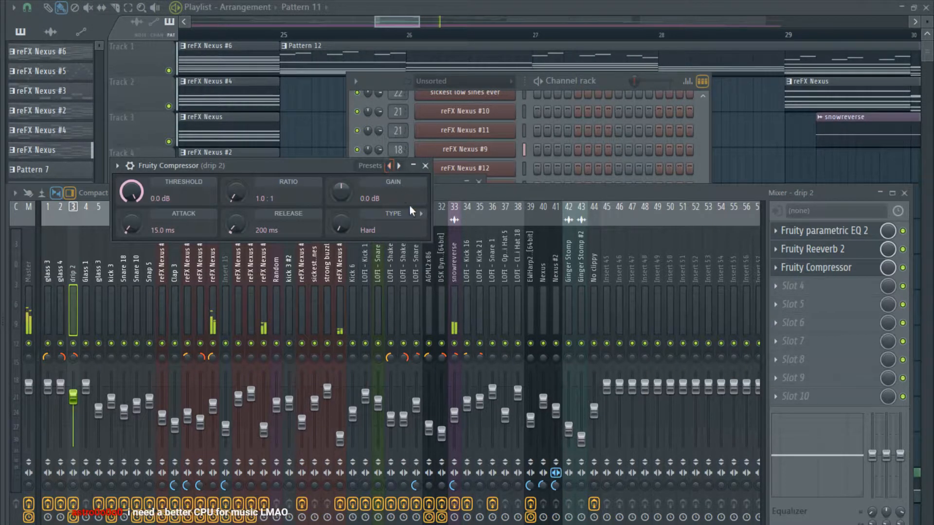
pyautogui.click(781, 330)
pyautogui.moveTo(887, 266); pyautogui.dragTo(886, 291)
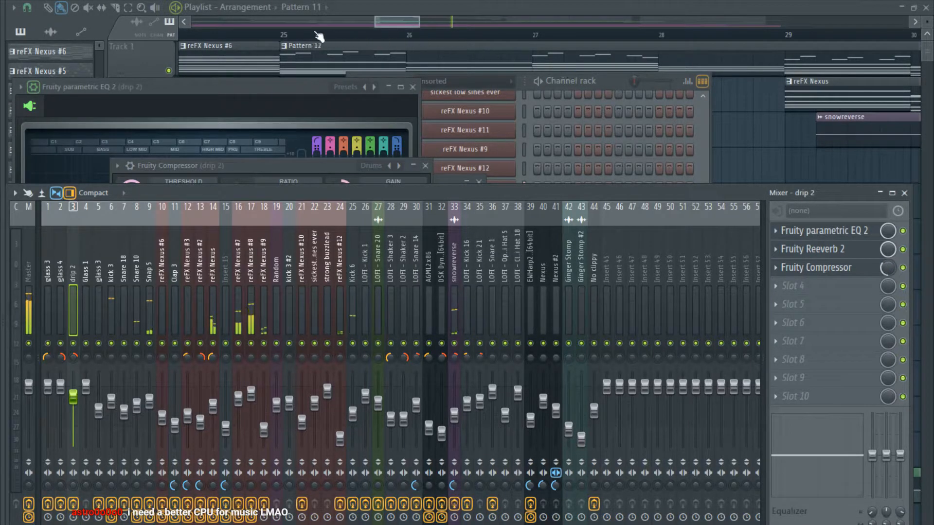
# Replay the song from bar 24 to hear the compressed drip 2 sound leading into the Pattern 12 section.
pyautogui.click(263, 34)
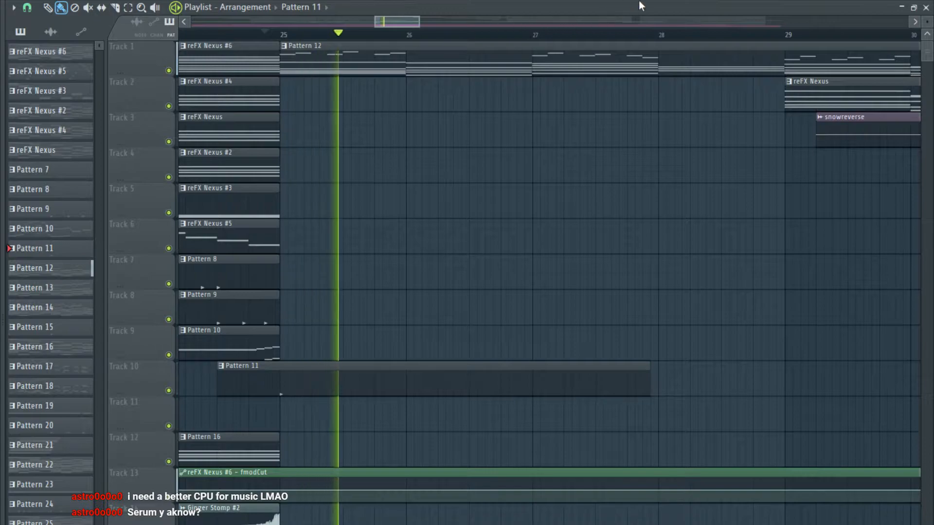
pyautogui.click(192, 32)
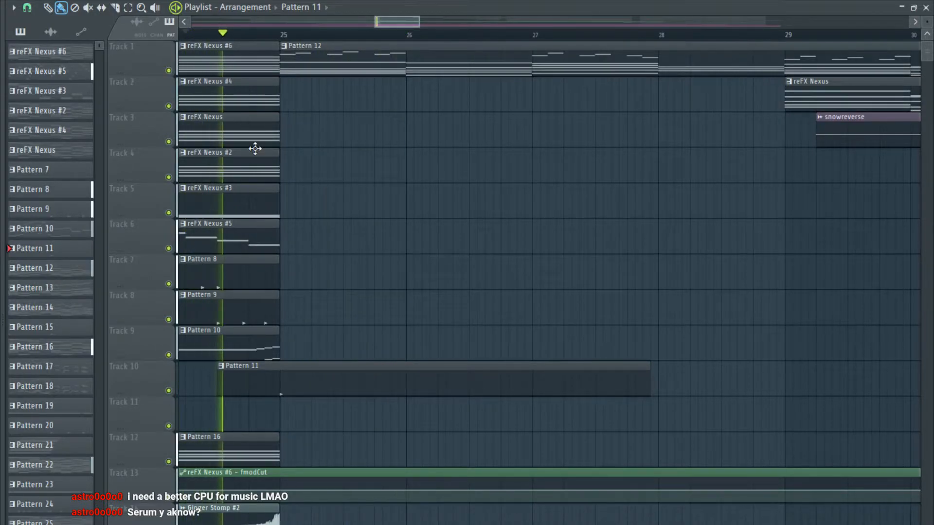
pyautogui.scroll(-2, 349, 163)
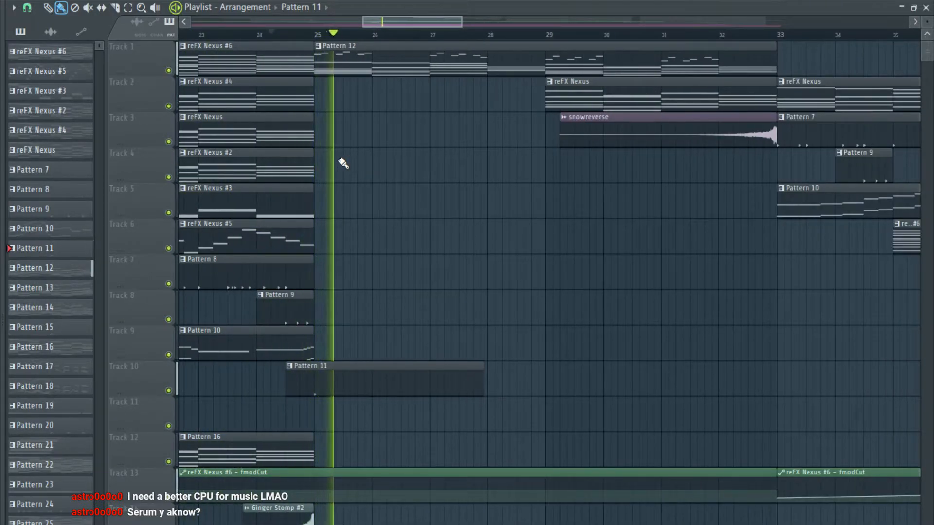
pyautogui.scroll(-4, 348, 167)
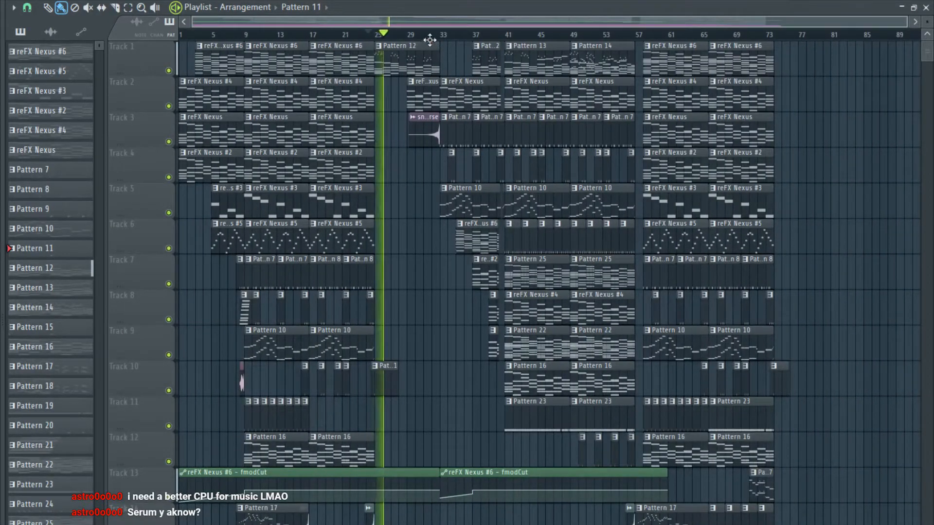
# Listen through the arrangement from about bar 33 to bar 58 while examining the clips of each section.
pyautogui.scroll(4, 431, 42)
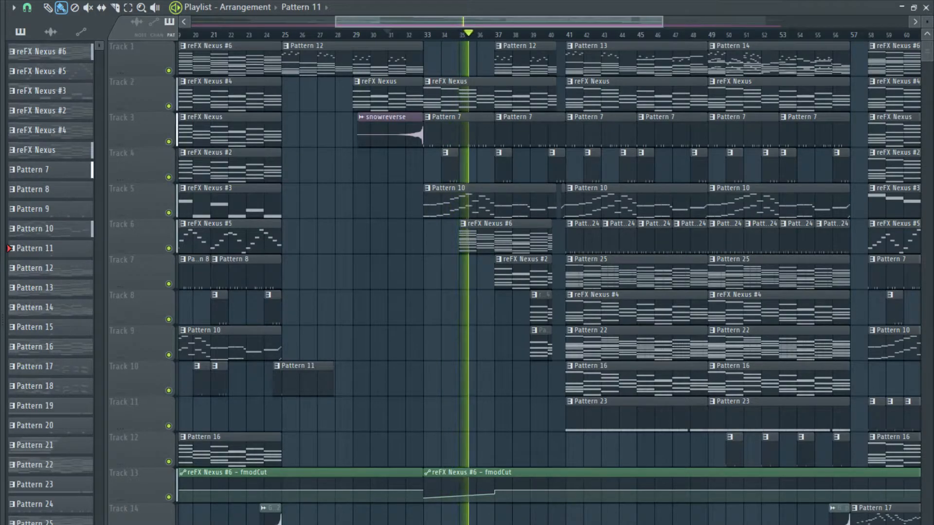
pyautogui.keyDown('ctrl'); pyautogui.scroll(-5, 481, 61); pyautogui.keyUp('ctrl')
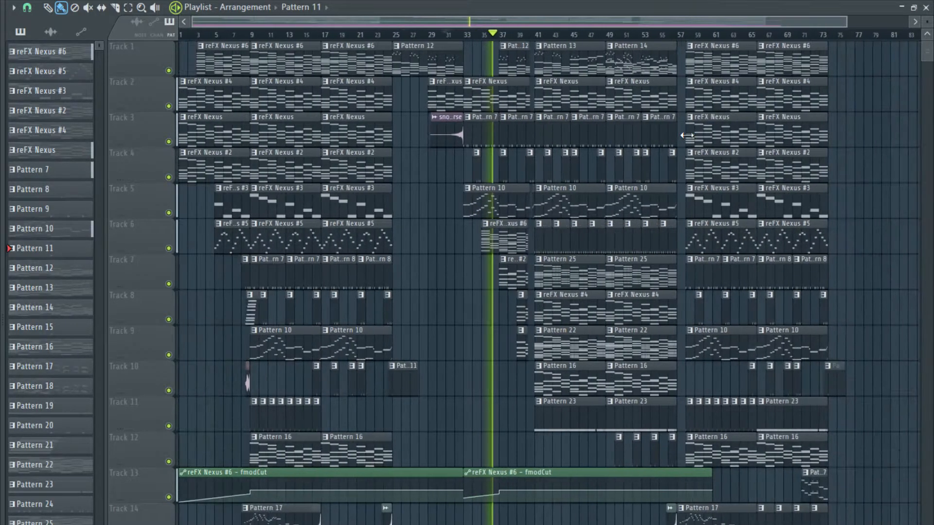
pyautogui.scroll(3, 569, 130)
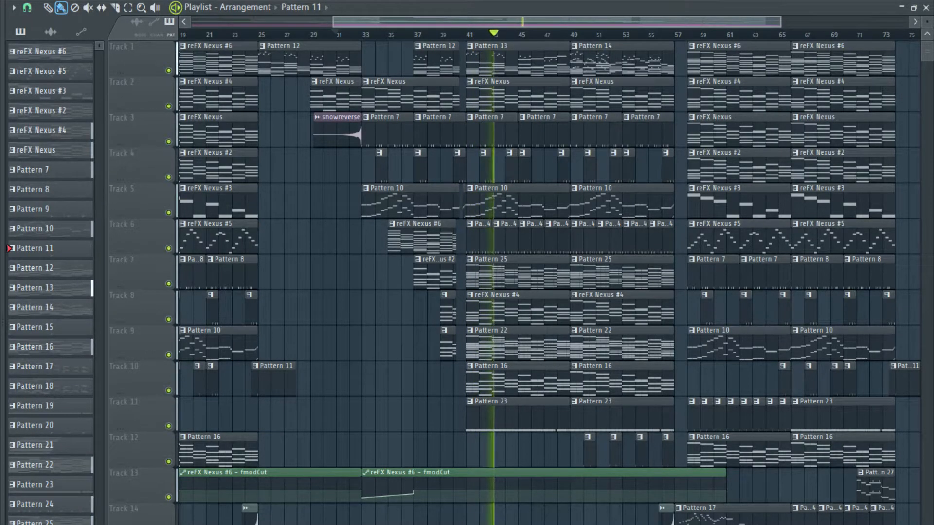
pyautogui.scroll(-3, 567, 121)
pyautogui.scroll(-3, 568, 122)
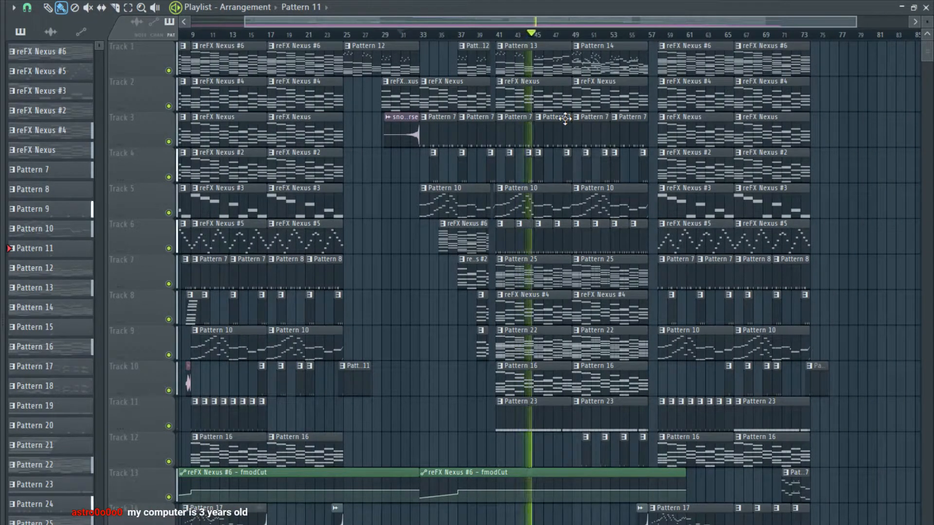
pyautogui.scroll(2, 637, 160)
pyautogui.scroll(2, 634, 157)
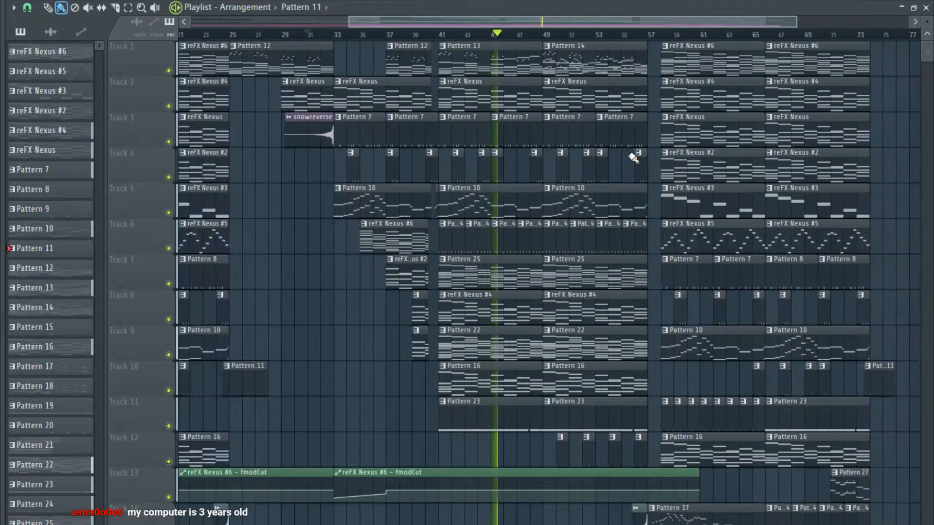
pyautogui.scroll(1, 633, 157)
pyautogui.scroll(2, 630, 201)
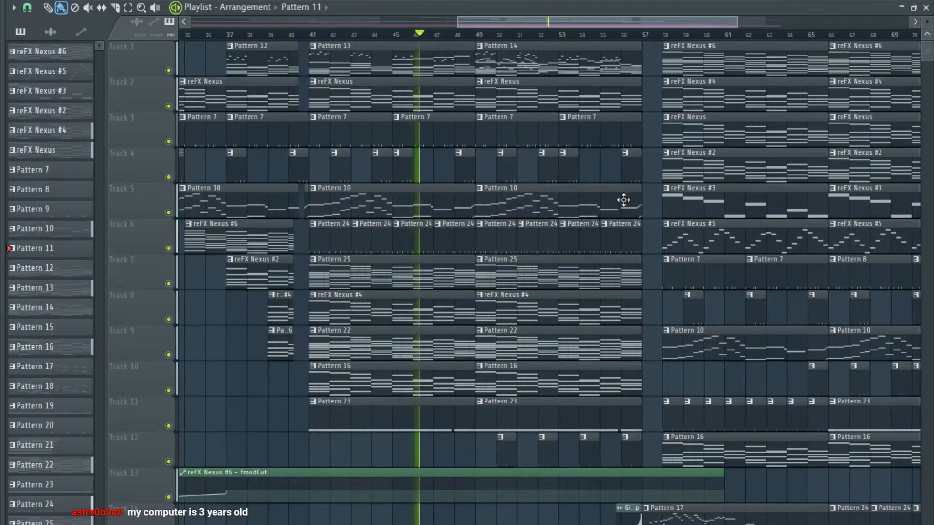
pyautogui.scroll(-2, 624, 199)
pyautogui.scroll(-2, 627, 199)
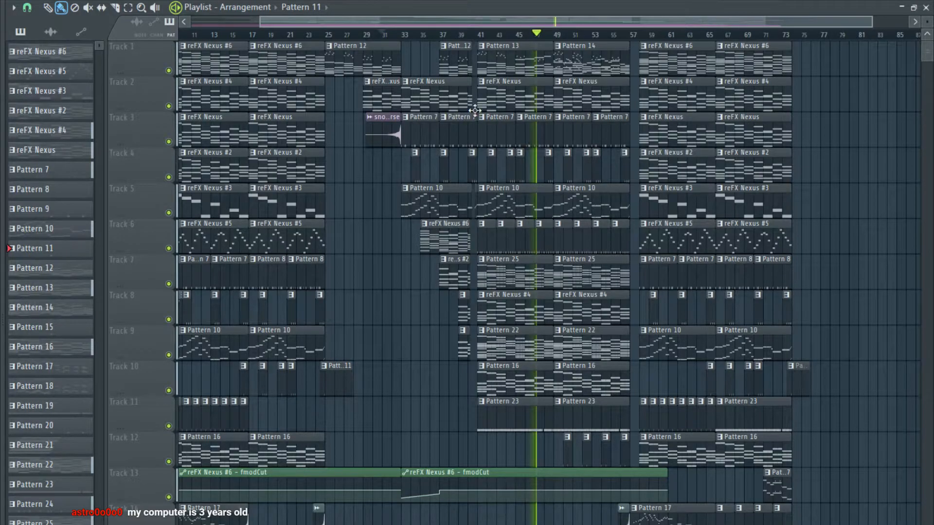
pyautogui.scroll(3, 567, 80)
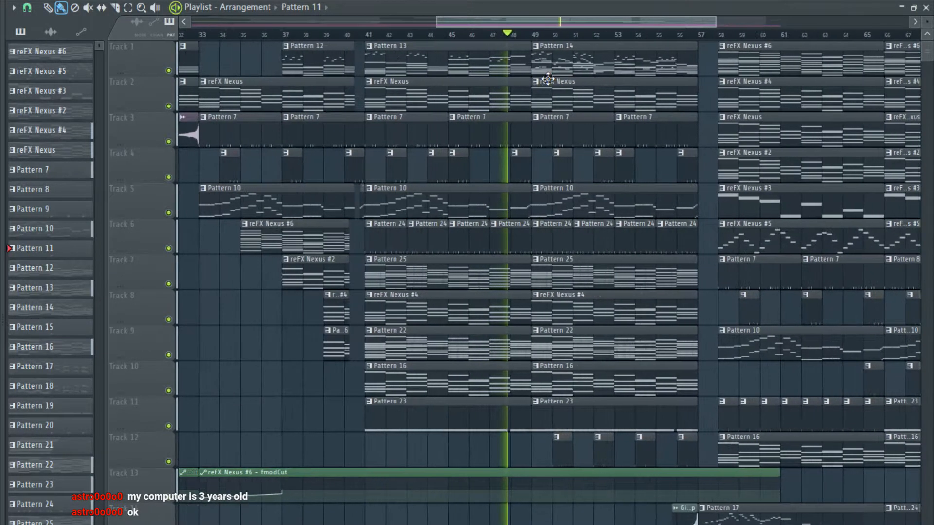
pyautogui.scroll(-3, 564, 85)
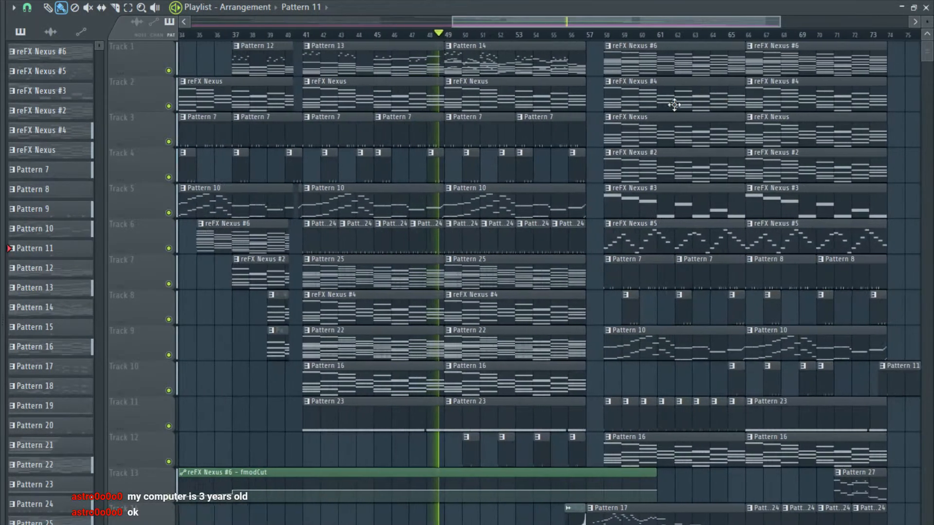
pyautogui.scroll(1, 567, 126)
pyautogui.scroll(-2, 567, 126)
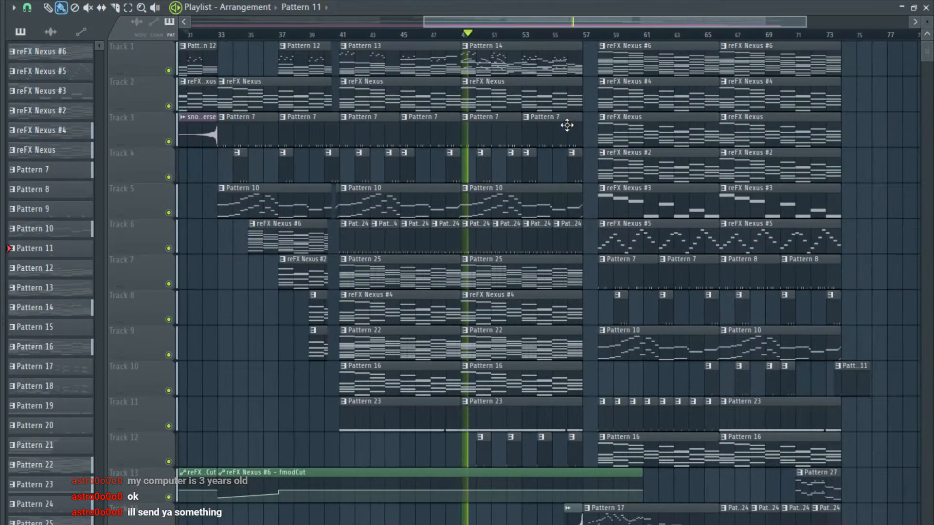
pyautogui.scroll(-2, 567, 125)
pyautogui.scroll(-2, 677, 120)
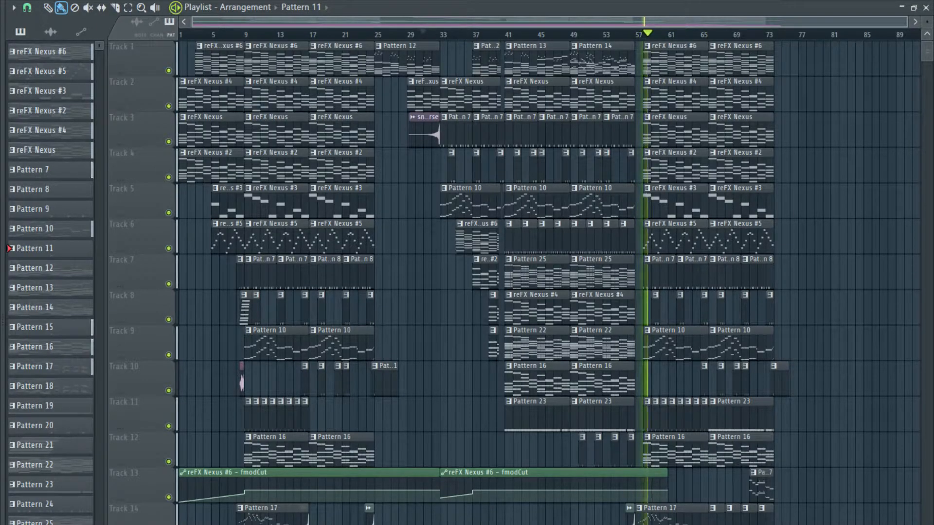
# Replay the song from about bar 54 and examine the transition across the gap at bar 57 into the final section.
pyautogui.press('space')
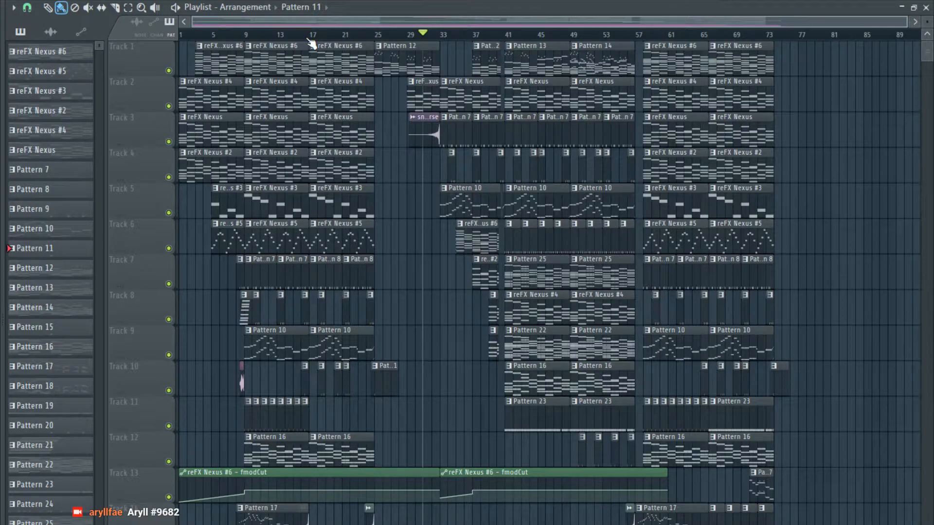
pyautogui.click(640, 39)
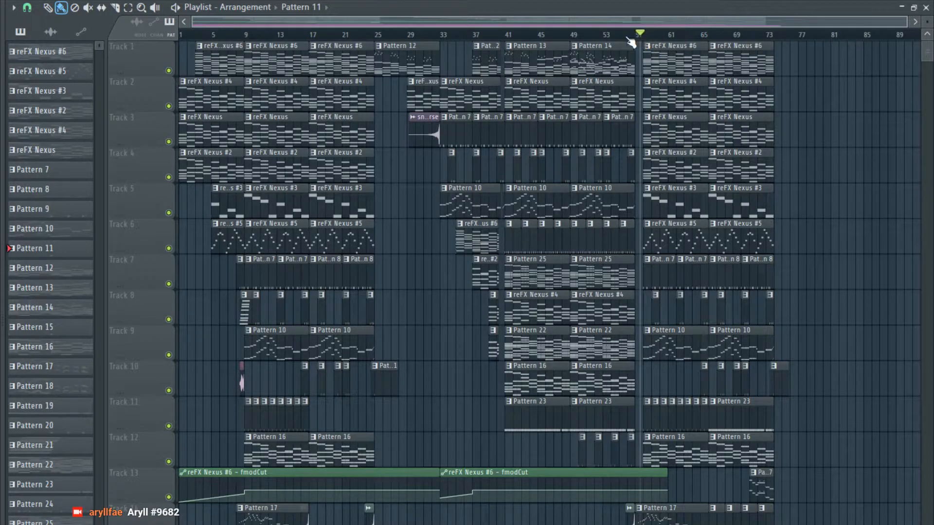
pyautogui.click(621, 37)
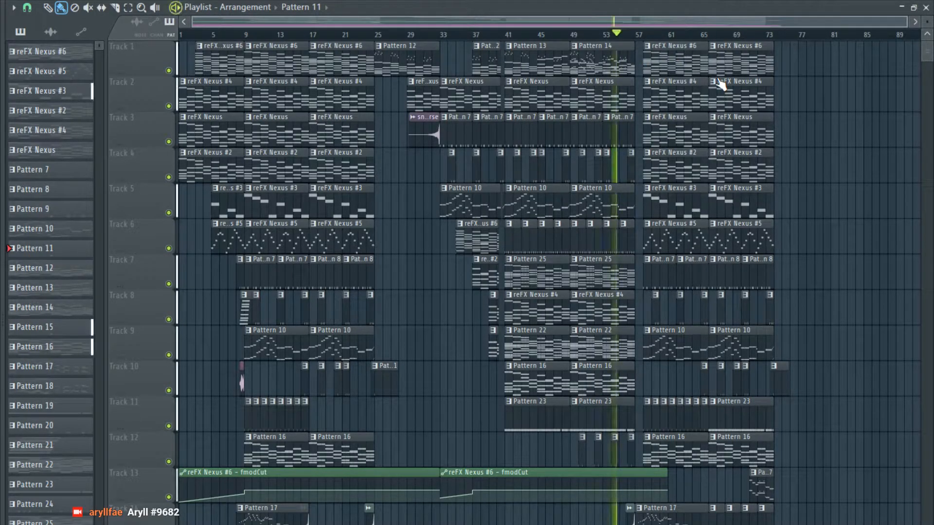
pyautogui.scroll(2, 715, 85)
pyautogui.scroll(4, 711, 86)
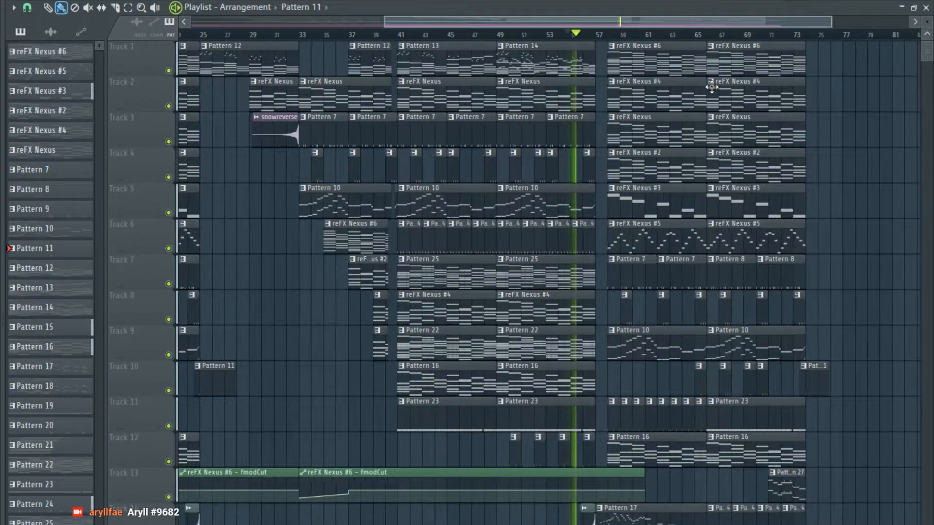
pyautogui.moveTo(685, 21); pyautogui.dragTo(693, 19)
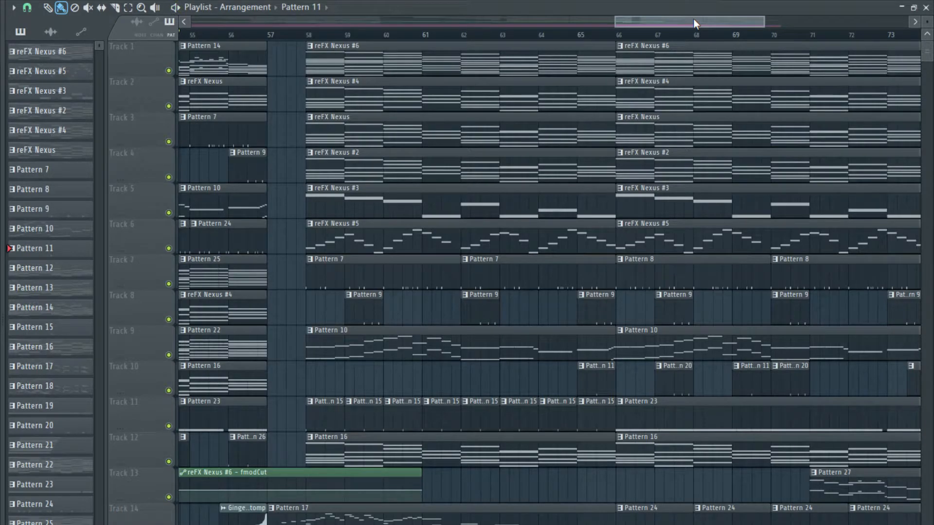
# Listen from about bar 55 through the end of the final section at bar 74 while examining its clips.
pyautogui.press('space')
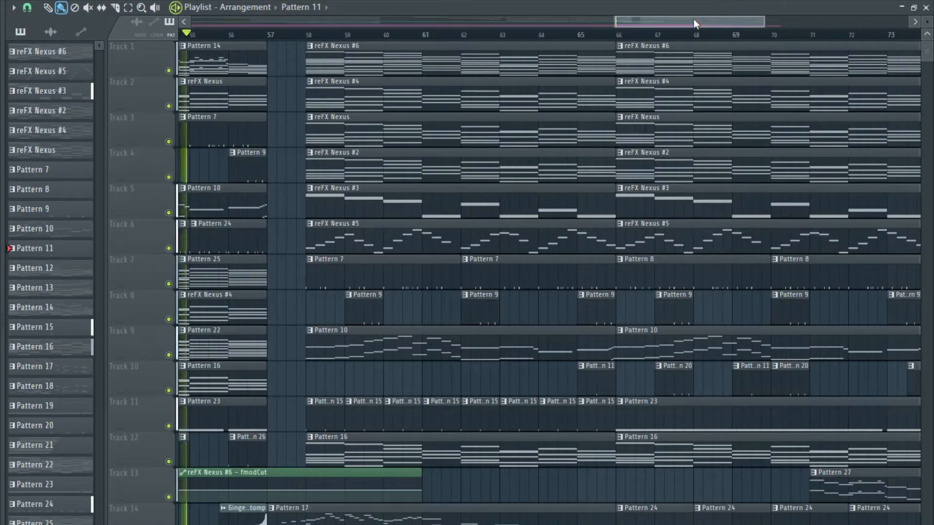
pyautogui.scroll(-2, 577, 143)
pyautogui.scroll(1, 578, 143)
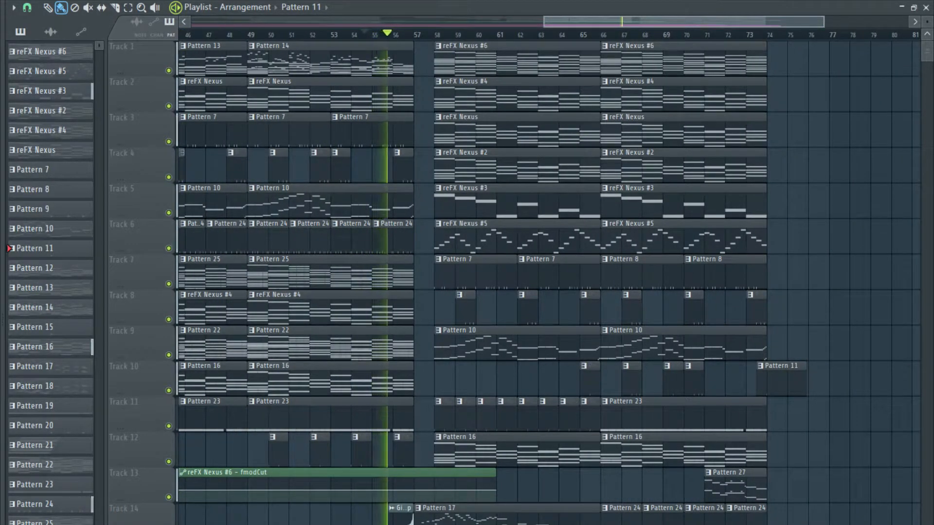
pyautogui.scroll(1, 597, 222)
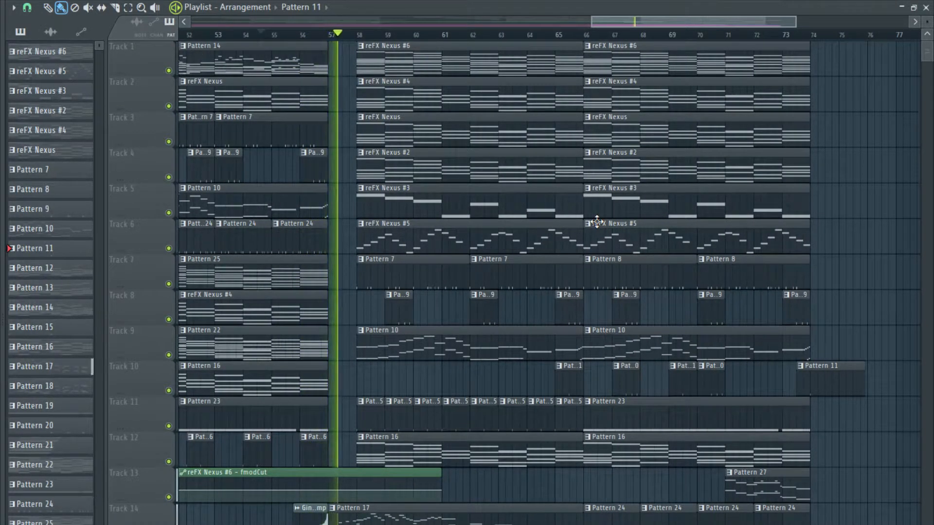
pyautogui.scroll(-1, 597, 222)
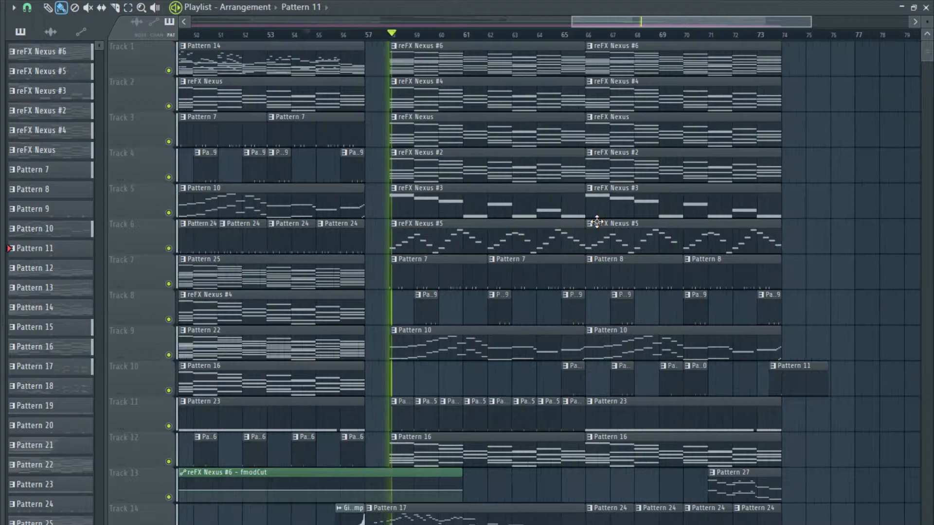
pyautogui.scroll(-1, 596, 222)
pyautogui.scroll(1, 673, 224)
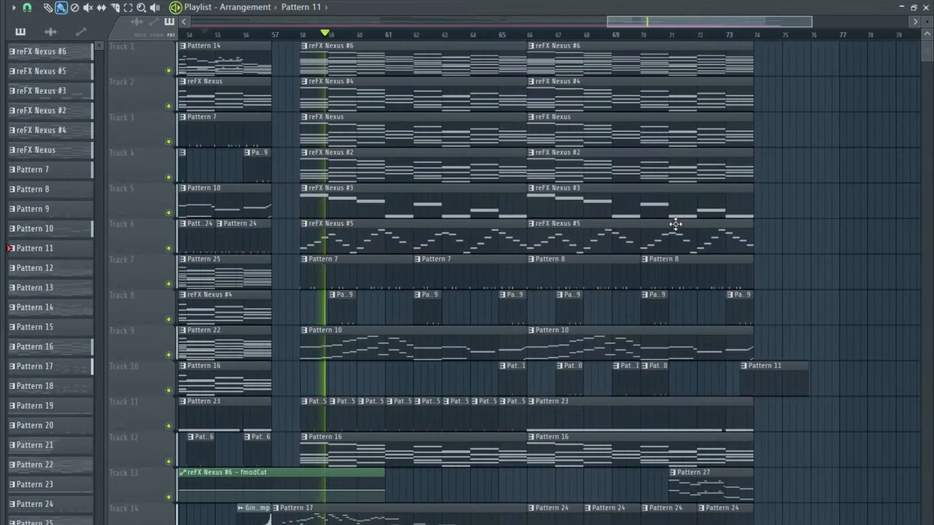
pyautogui.scroll(-4, 678, 229)
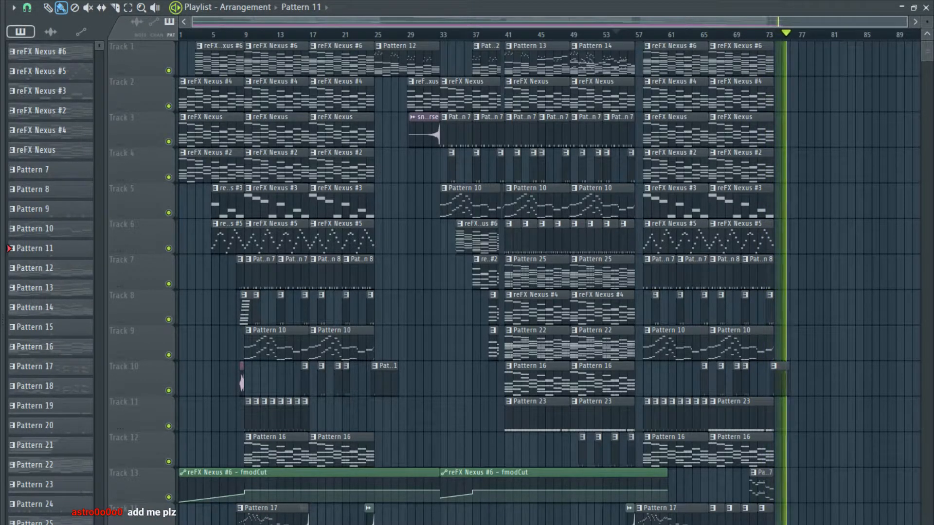
pyautogui.press('space')
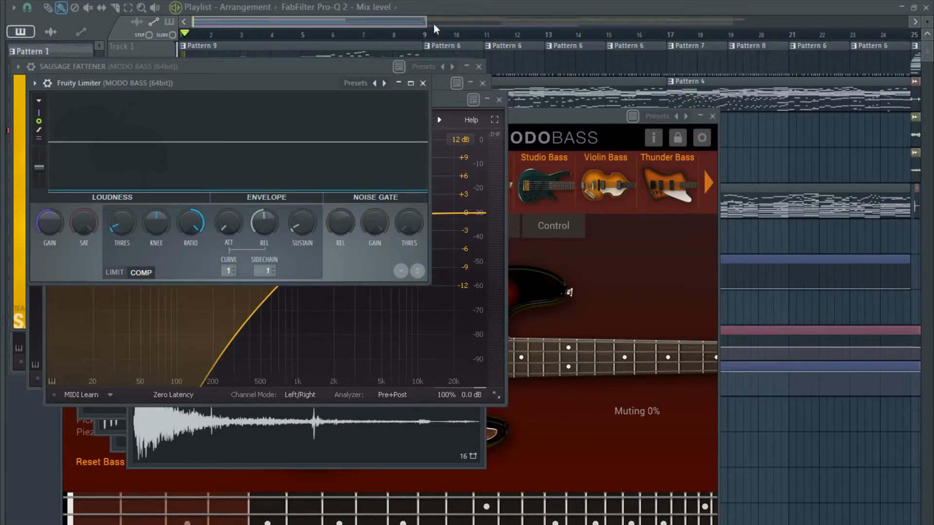
# Open the Nexus #2 instrument used in Pattern 9 and examine its sound settings while the song's intro plays.
pyautogui.moveTo(426, 21); pyautogui.dragTo(907, 22)
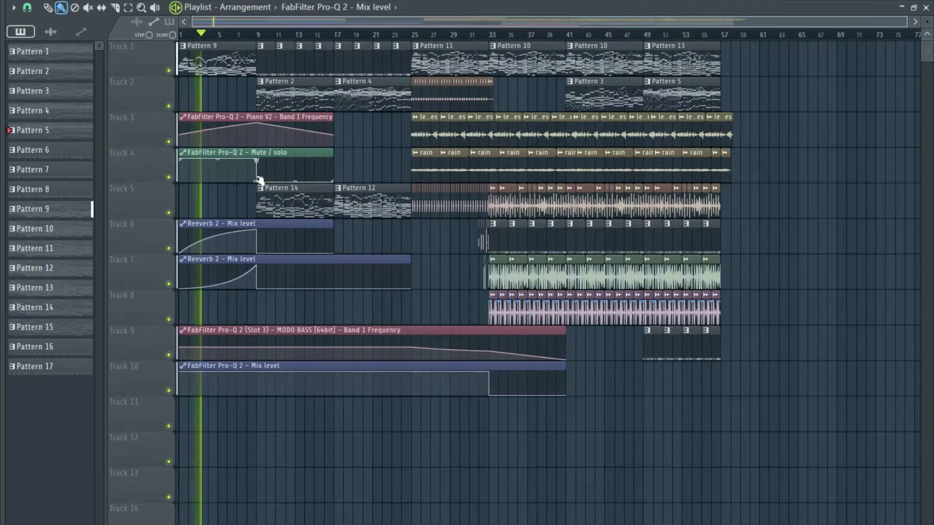
pyautogui.scroll(2, 163, 174)
pyautogui.scroll(-1, 192, 159)
pyautogui.scroll(5, 172, 164)
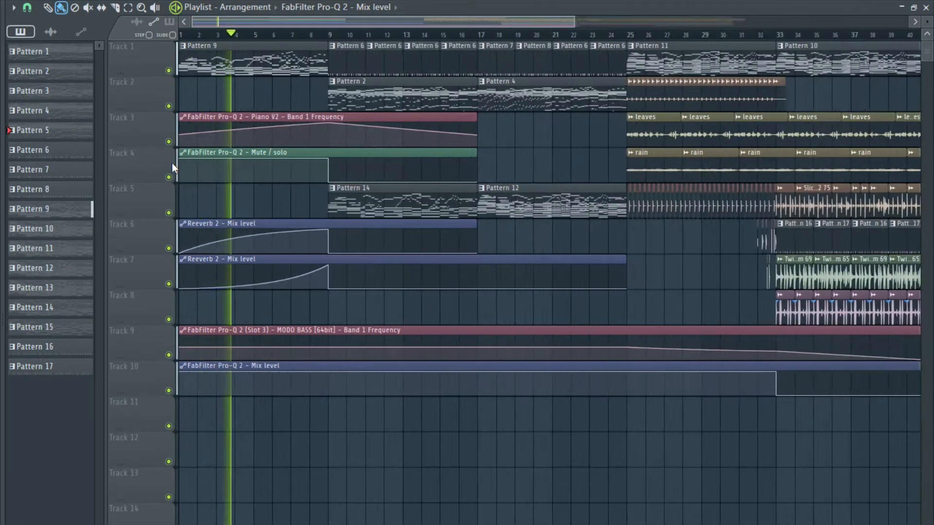
pyautogui.scroll(2, 172, 166)
pyautogui.doubleClick(235, 65)
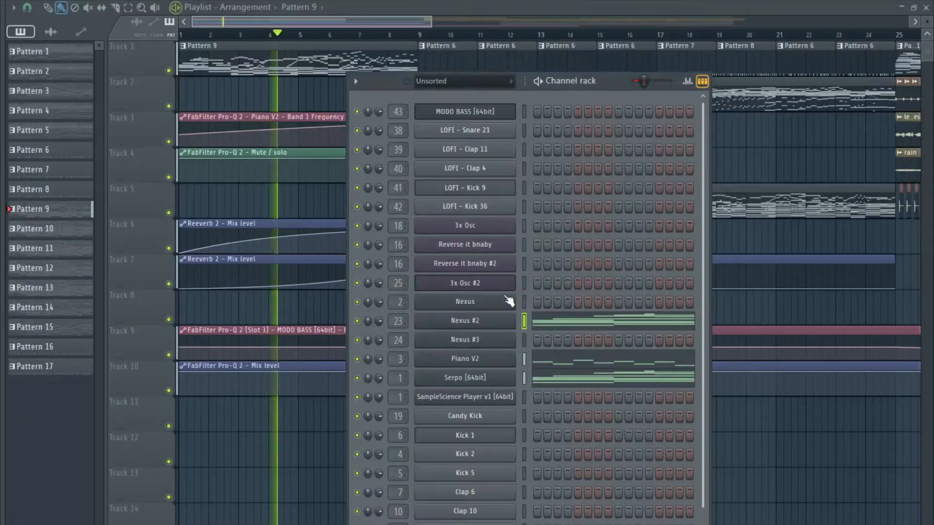
pyautogui.click(504, 325)
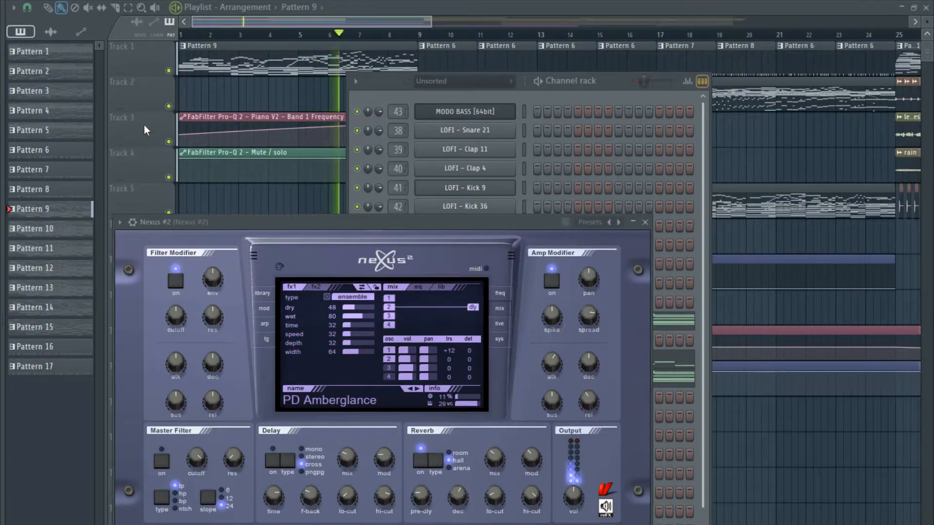
pyautogui.click(609, 94)
pyautogui.moveTo(608, 92); pyautogui.dragTo(528, 223)
pyautogui.click(402, 21)
# Listen from about bar 7 to bar 12 while examining the arrangement's pattern, audio and automation clips.
pyautogui.scroll(-1, 344, 193)
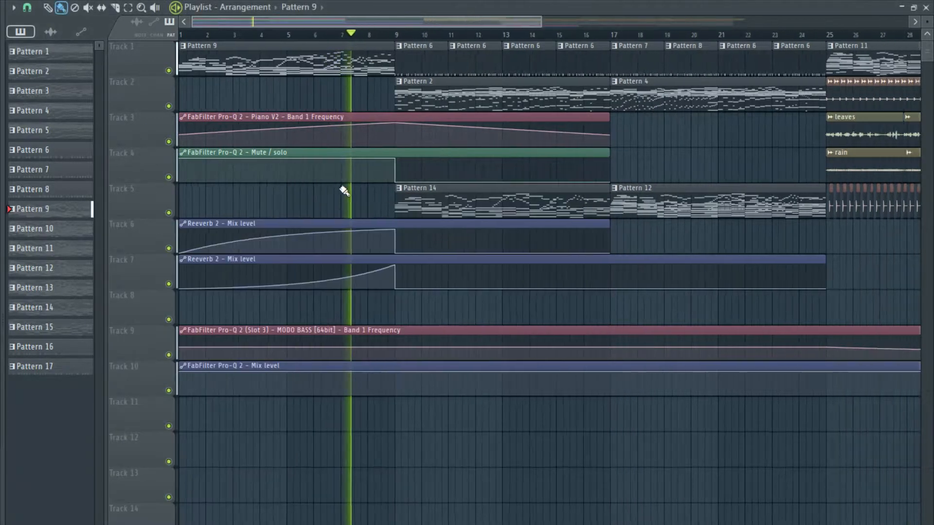
pyautogui.scroll(-2, 344, 192)
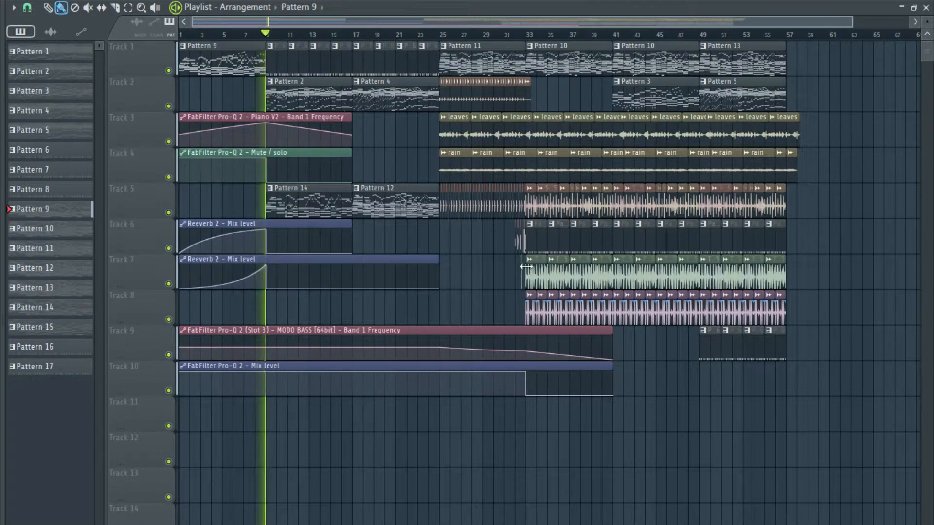
pyautogui.scroll(2, 273, 298)
pyautogui.scroll(1, 277, 296)
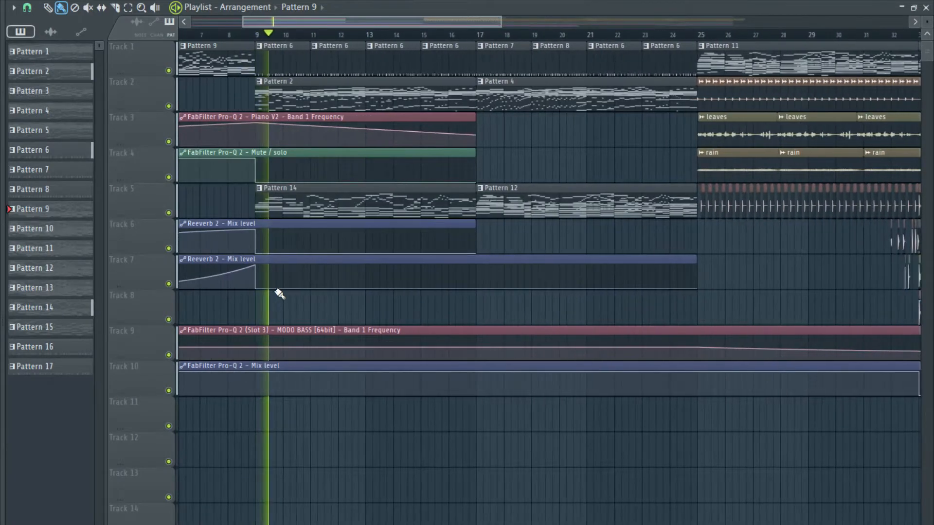
pyautogui.scroll(-3, 279, 293)
pyautogui.scroll(-2, 287, 295)
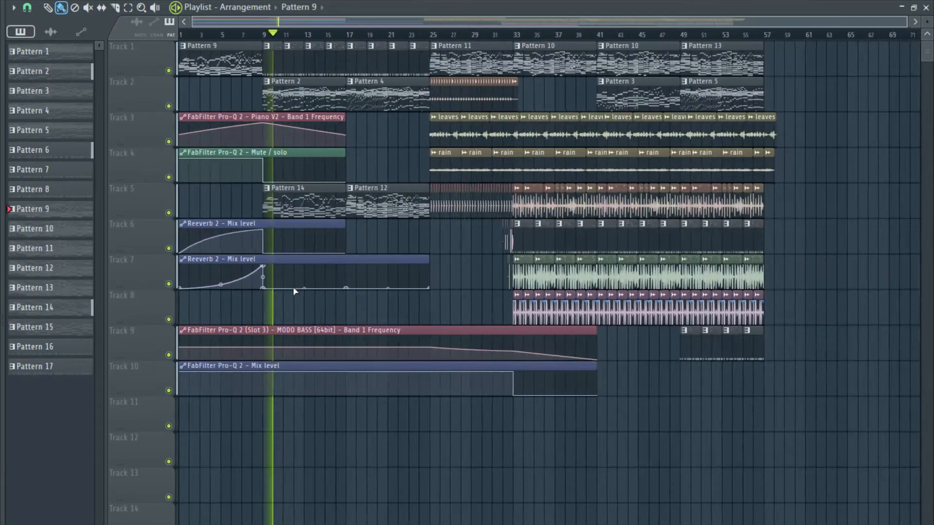
pyautogui.scroll(2, 299, 295)
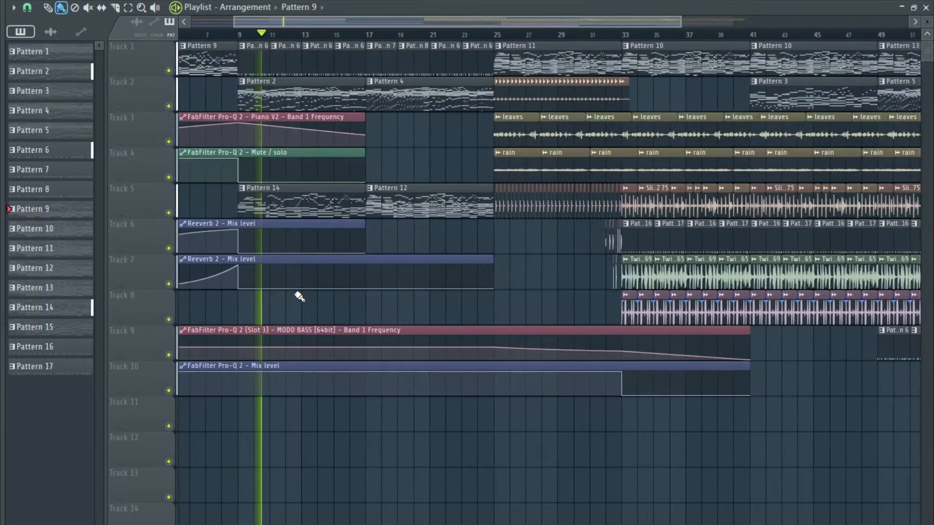
pyautogui.scroll(2, 299, 296)
pyautogui.scroll(-1, 294, 296)
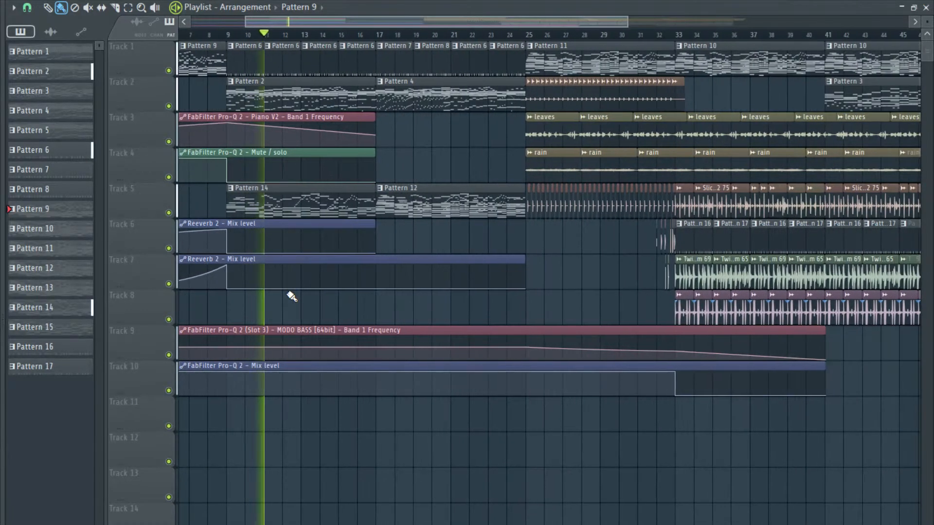
pyautogui.scroll(2, 274, 272)
# Make the Pattern 6 clip at bar 13 unique and show its drum steps in a widened channel rack.
pyautogui.click(322, 46)
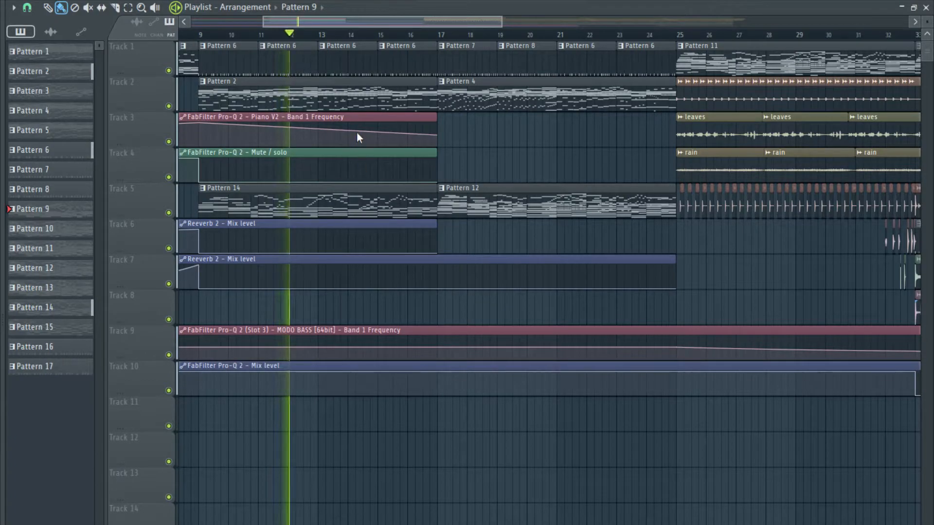
pyautogui.click(357, 132)
pyautogui.press('F6')
pyautogui.scroll(-4, 481, 385)
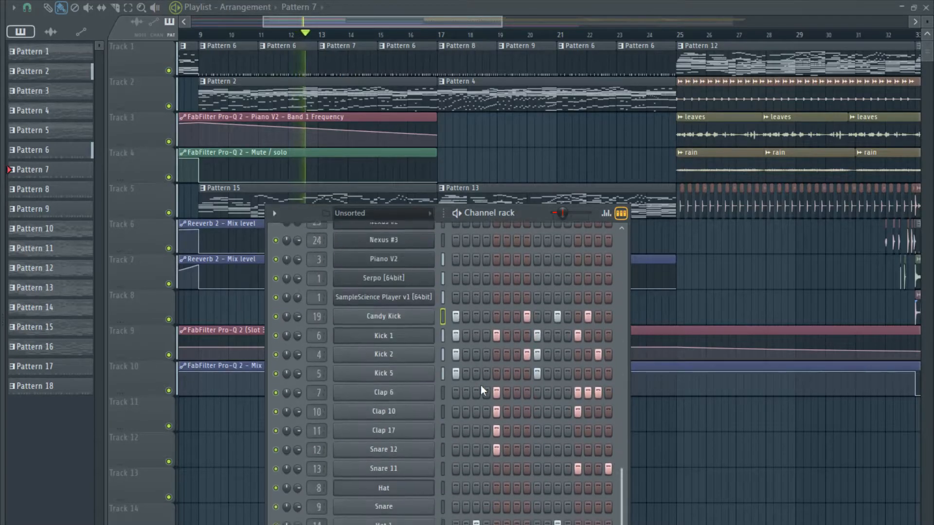
pyautogui.moveTo(627, 348); pyautogui.dragTo(851, 347)
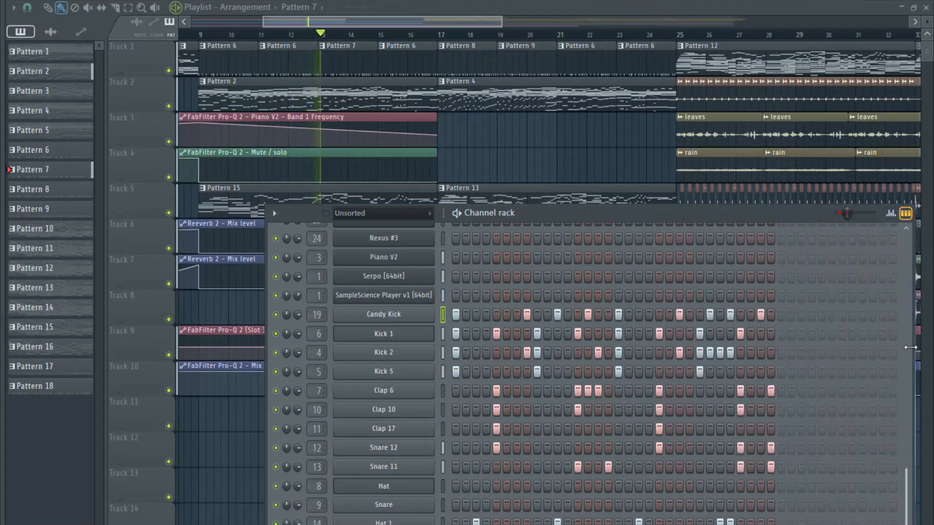
# Add fourth-step hits to Candy Kick, Kick 1, Kick 2, Kick 5 and LOFI - Kick 9 in Pattern 7, and play from bar 13.
pyautogui.moveTo(487, 372); pyautogui.dragTo(482, 332)
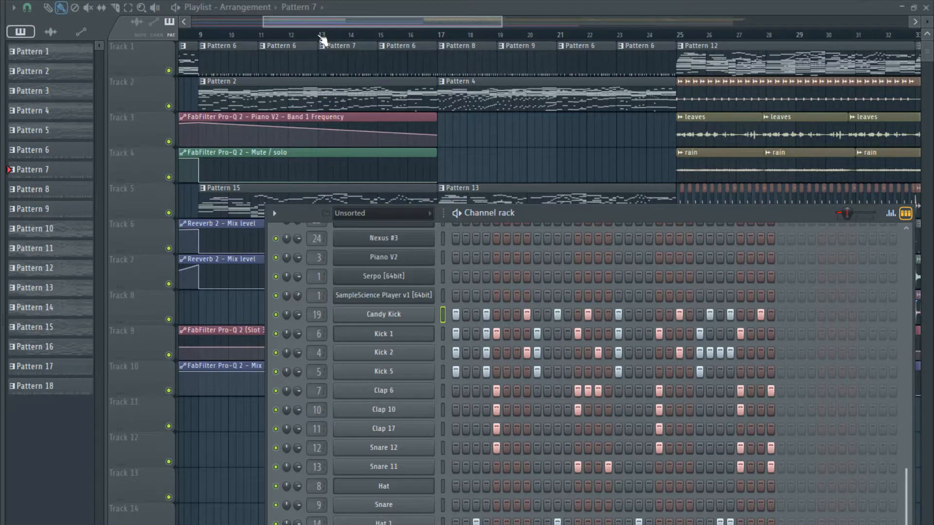
pyautogui.click(322, 38)
pyautogui.scroll(3, 354, 151)
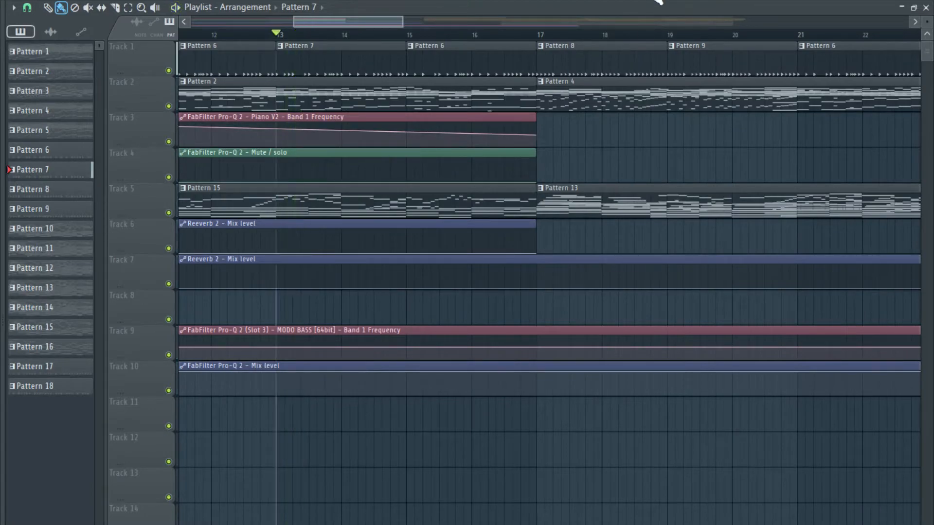
pyautogui.press('F6')
pyautogui.scroll(5, 584, 370)
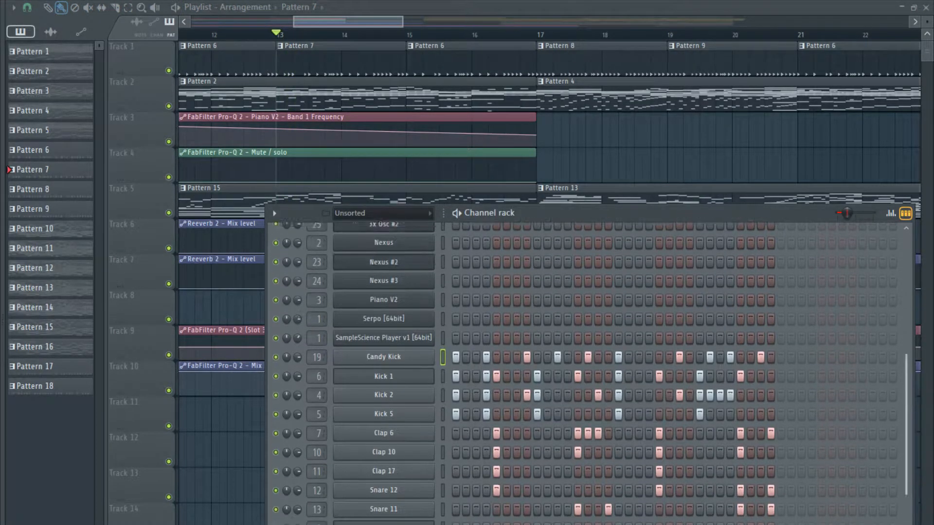
pyautogui.scroll(-6, 459, 497)
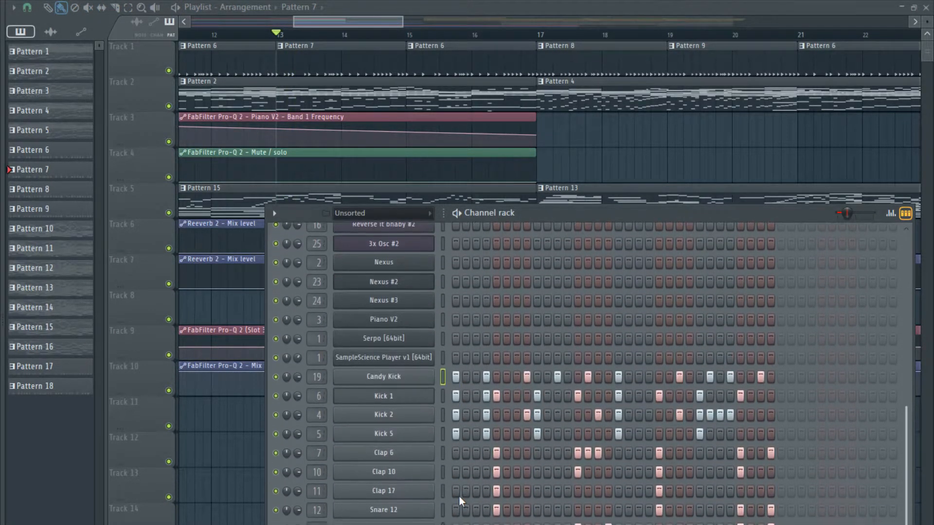
pyautogui.scroll(6, 459, 497)
pyautogui.click(487, 319)
pyautogui.press('space')
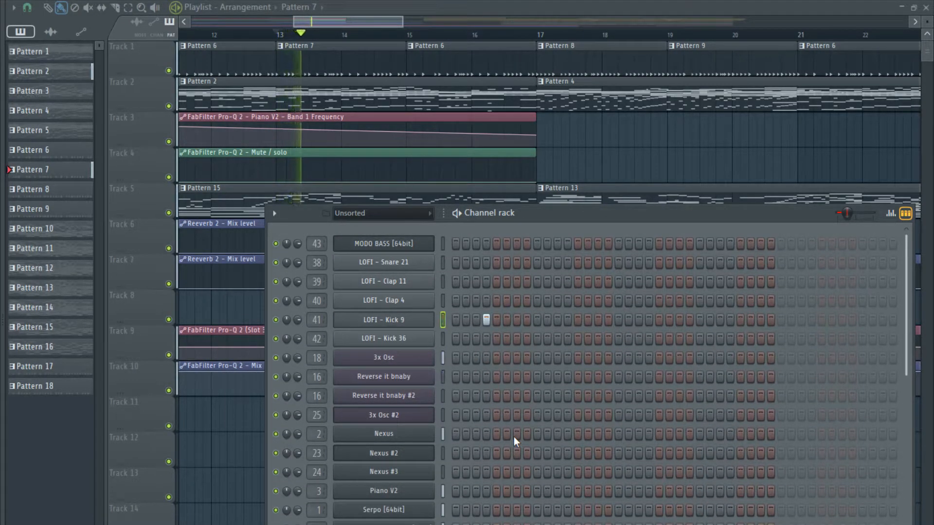
# Shift Candy Kick and Kick 2 from step 8 to 7 and Kick 1 from step 5 to 7, and add a step 7 hit to Kick 5.
pyautogui.scroll(-3, 513, 437)
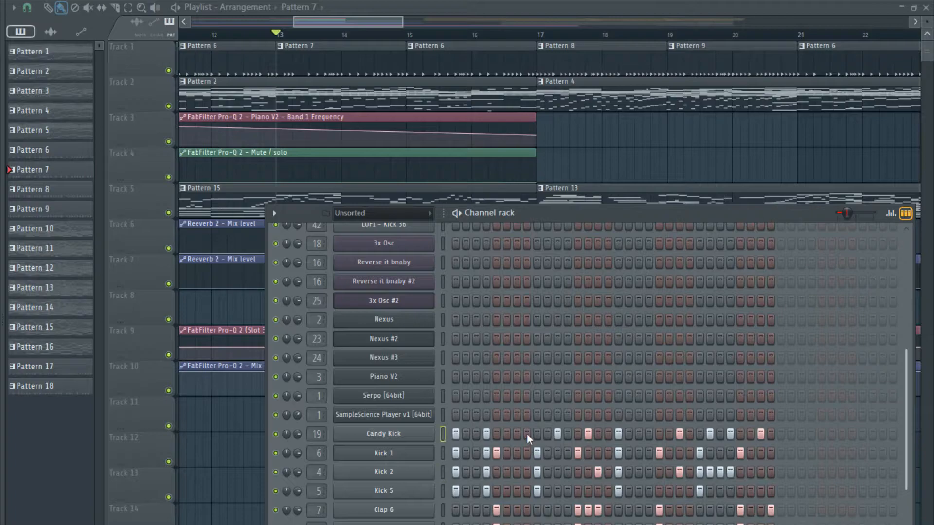
pyautogui.click(518, 438)
pyautogui.rightClick(499, 453)
pyautogui.press('space')
pyautogui.click(517, 491)
pyautogui.click(517, 473)
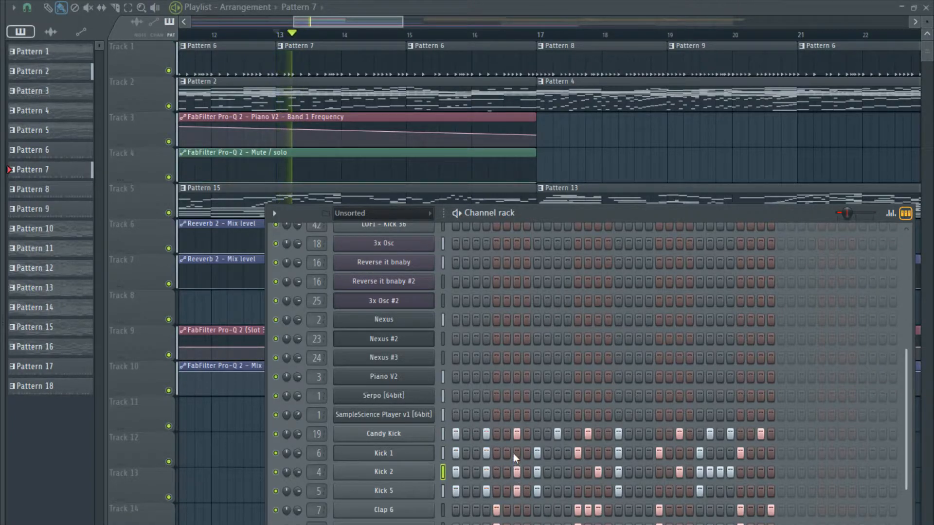
pyautogui.scroll(3, 512, 452)
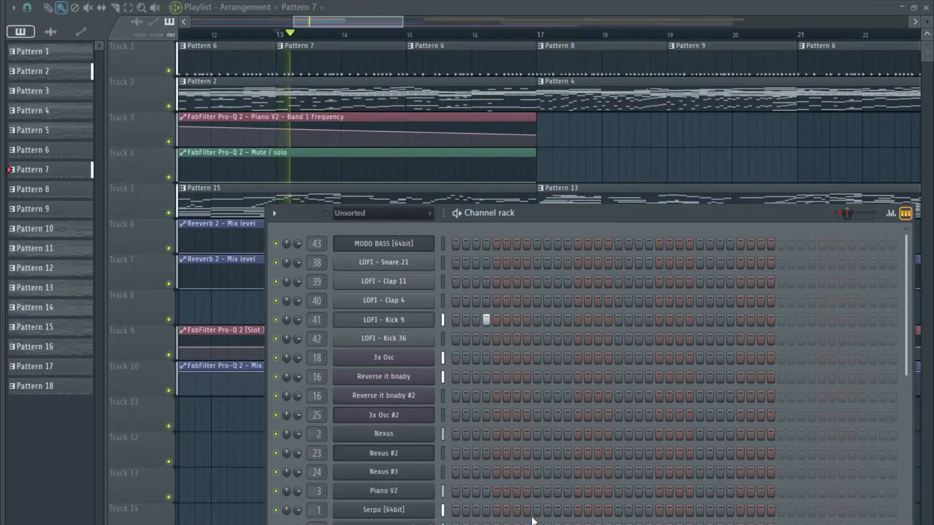
pyautogui.scroll(-3, 532, 520)
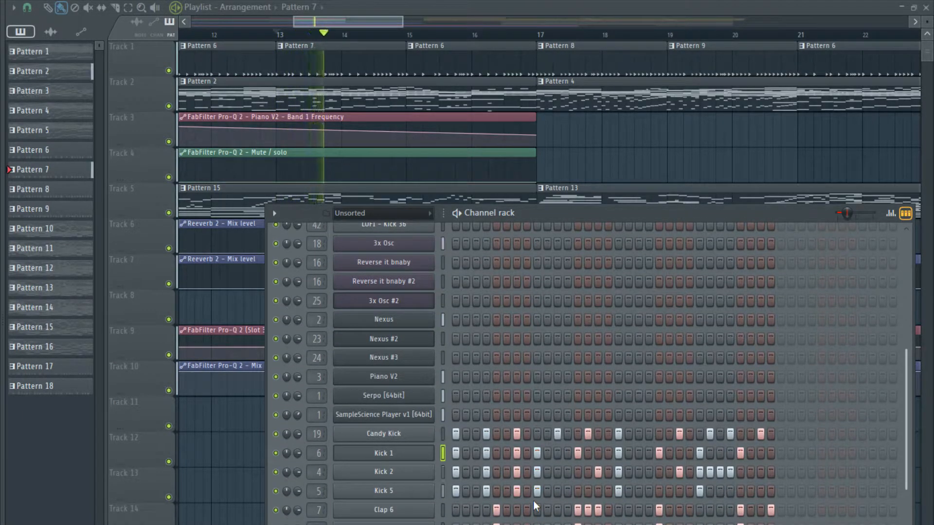
# Add a step 10 hit to Kick 2, remove Candy Kick's step 11 hit, and stop playback after hearing the change.
pyautogui.click(547, 471)
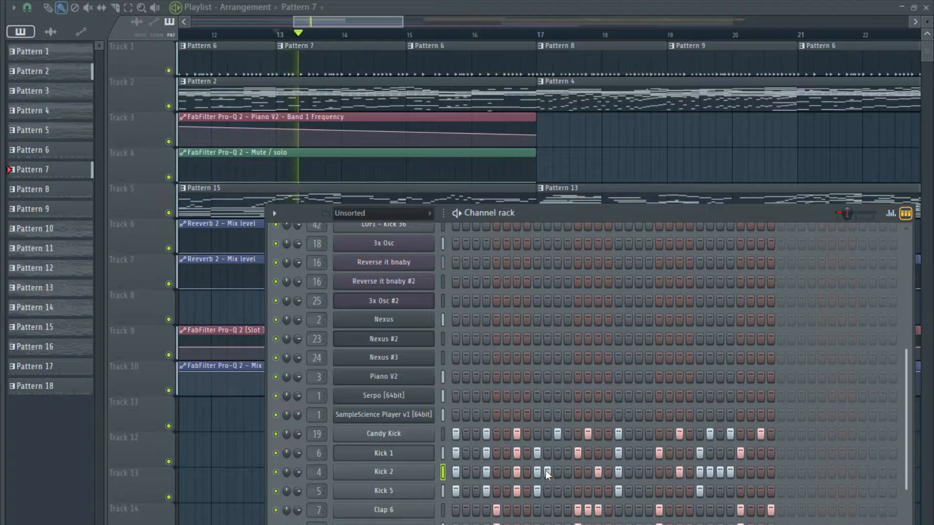
pyautogui.click(557, 434)
pyautogui.scroll(-1, 567, 489)
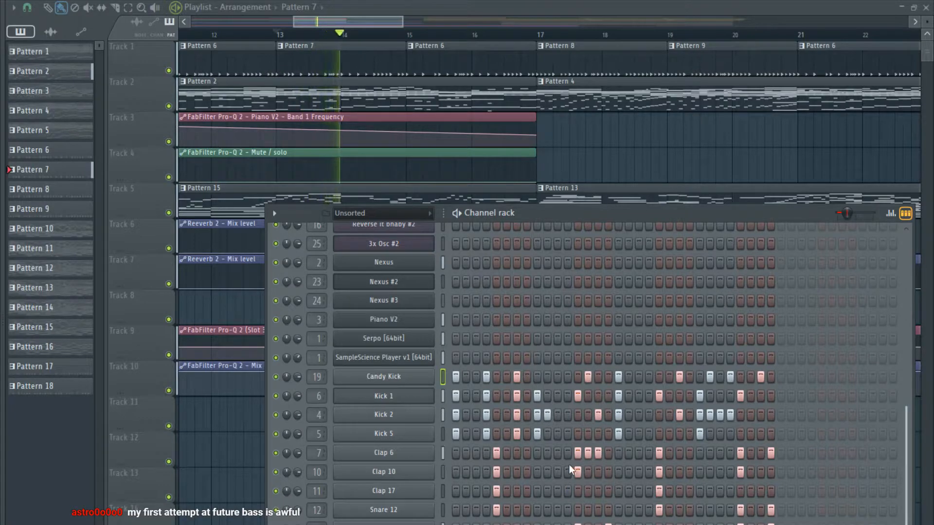
pyautogui.press('space')
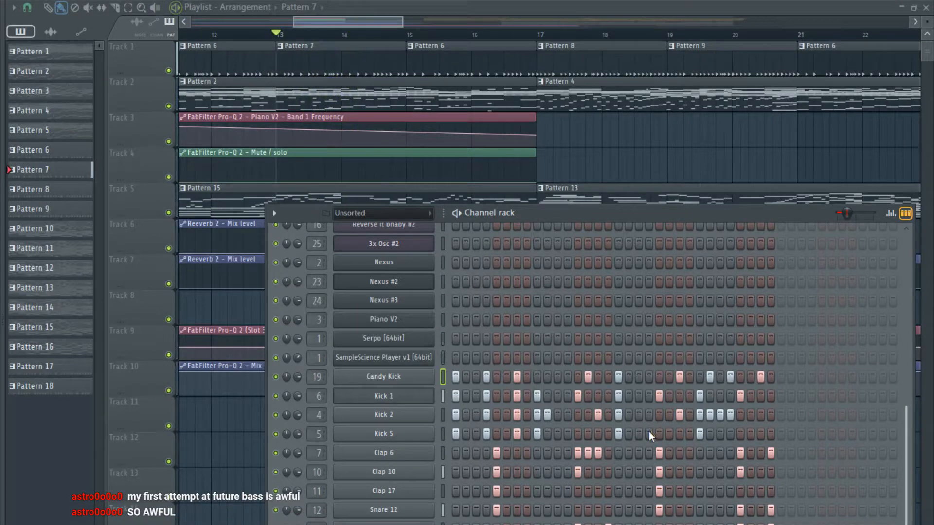
# Replace Kick 1's step 21 hit with one at step 20, and add step 20 hits to Candy Kick, Kick 2 and Kick 5.
pyautogui.click(661, 399)
pyautogui.scroll(3, 660, 401)
pyautogui.scroll(-4, 646, 319)
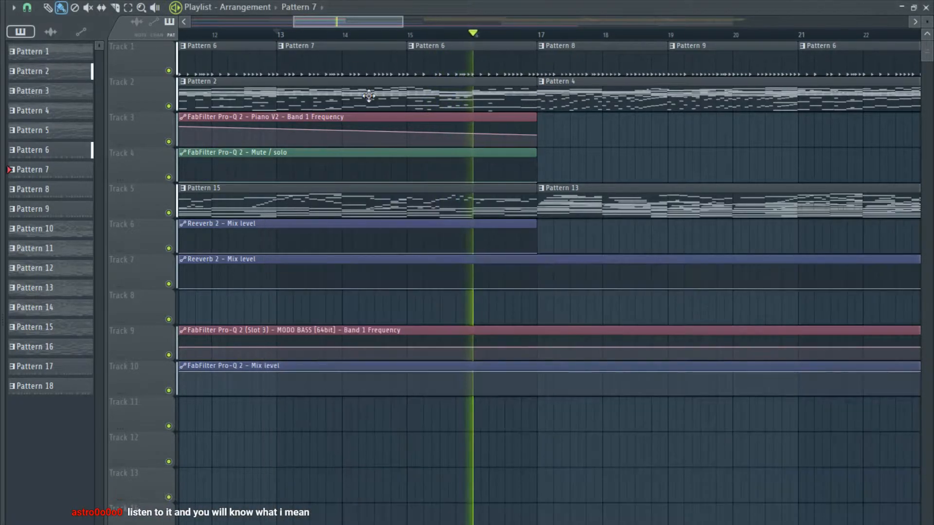
# Replay the song from bar 13 with Pattern 7's channel rack open to hear the edited kick rhythm.
pyautogui.press('F6')
pyautogui.scroll(-6, 357, 82)
pyautogui.scroll(4, 358, 88)
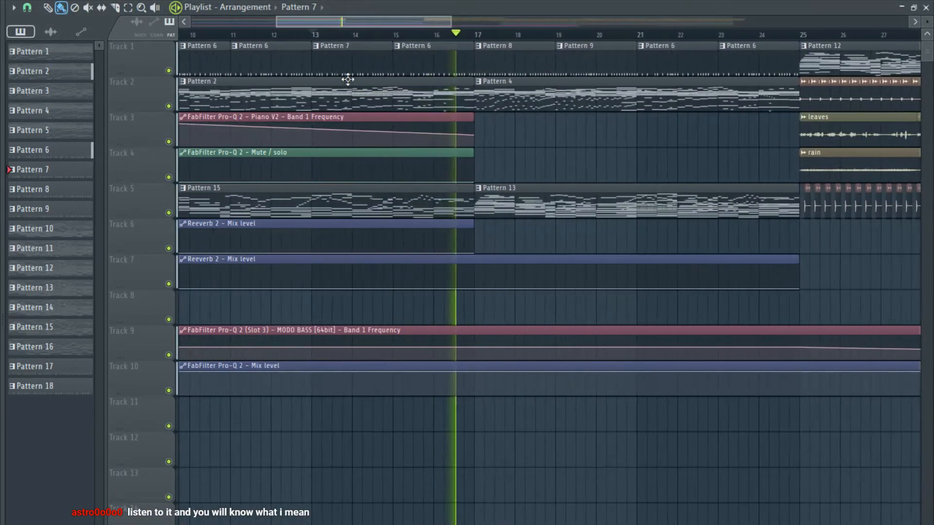
pyautogui.press('space')
pyautogui.doubleClick(327, 57)
pyautogui.press('space')
pyautogui.press('F6')
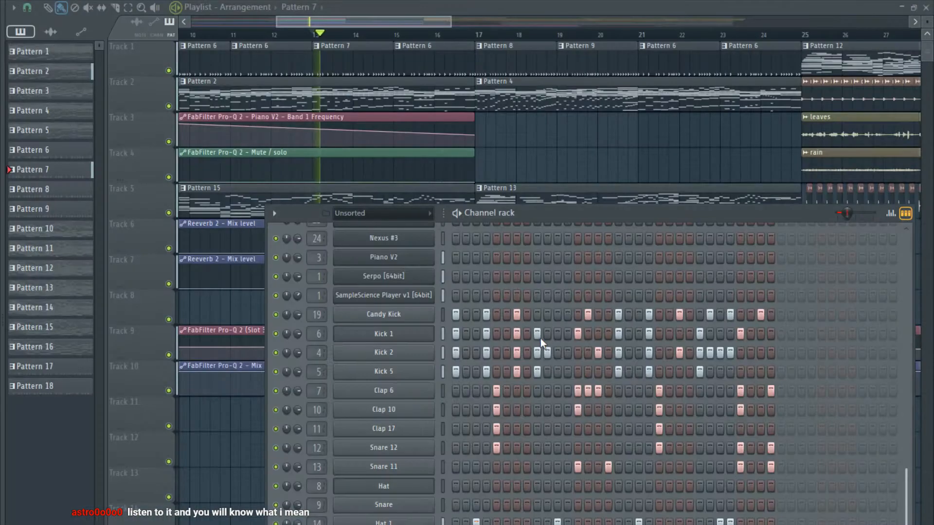
# Stop playback, audition the Hat 2_3 sample, and replay Pattern 7's drums from bar 13.
pyautogui.press('space')
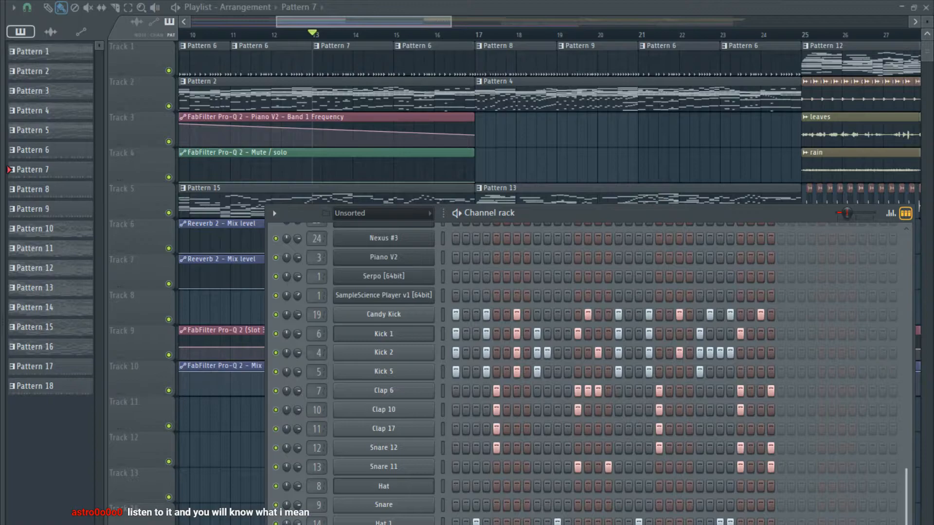
pyautogui.click(384, 524)
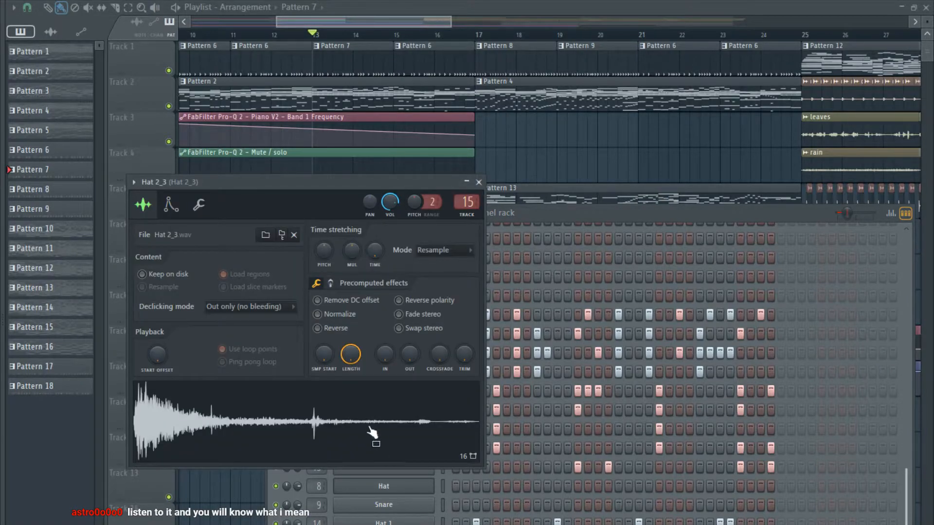
pyautogui.press('F6')
pyautogui.press('space')
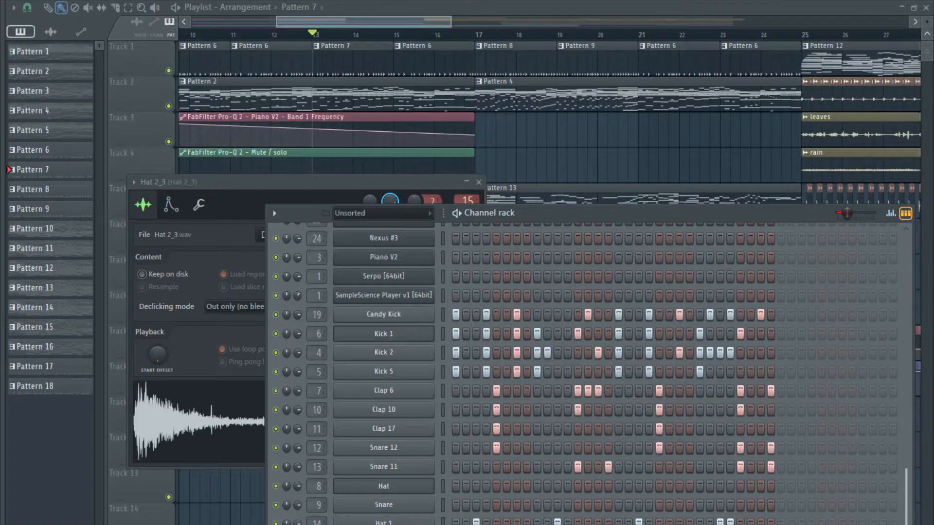
pyautogui.press('space')
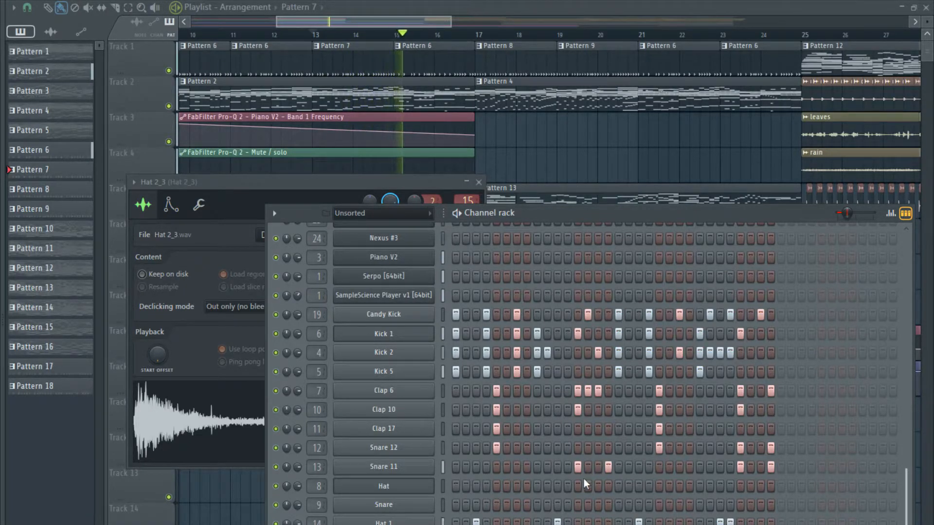
# Examine the full arrangement while listening through bars 17 to 24, from Pattern 8 to the start of Pattern 12.
pyautogui.click(422, 23)
pyautogui.scroll(-3, 462, 142)
pyautogui.scroll(-3, 462, 142)
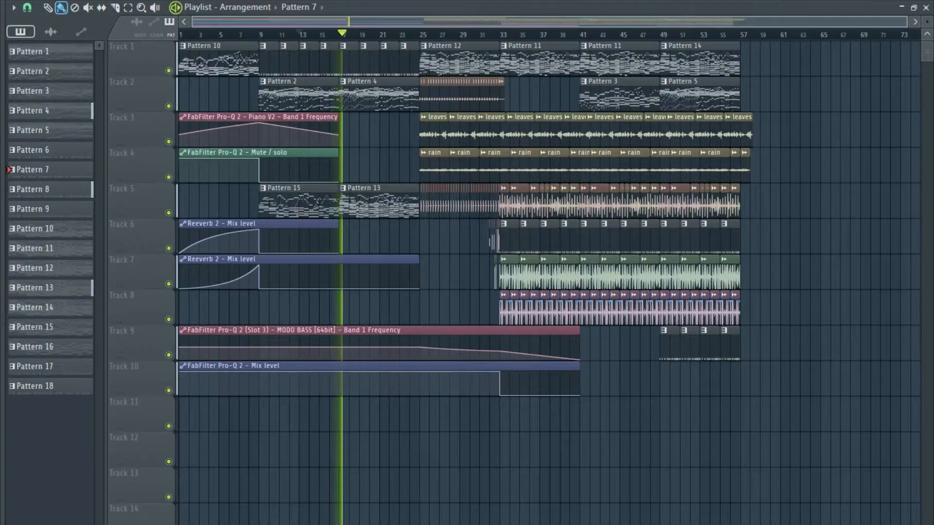
pyautogui.scroll(4, 475, 230)
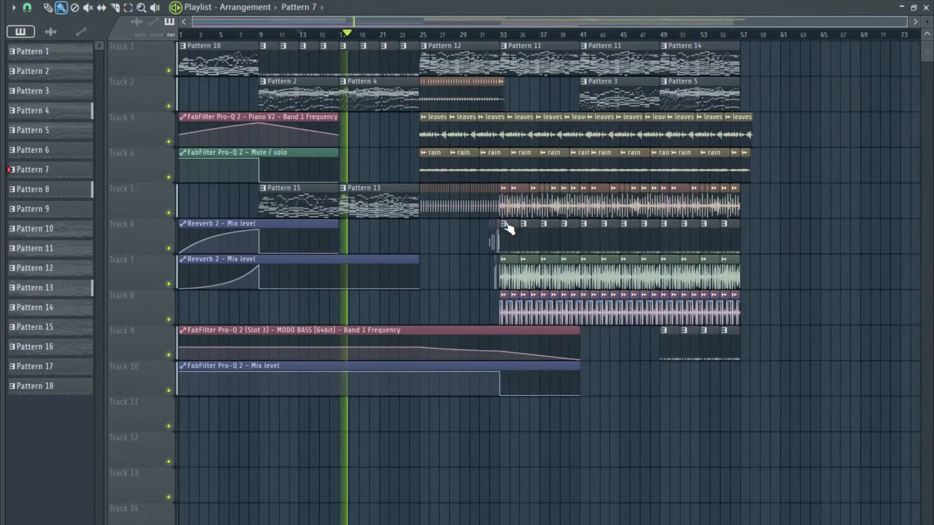
pyautogui.scroll(2, 495, 223)
pyautogui.scroll(-1, 496, 223)
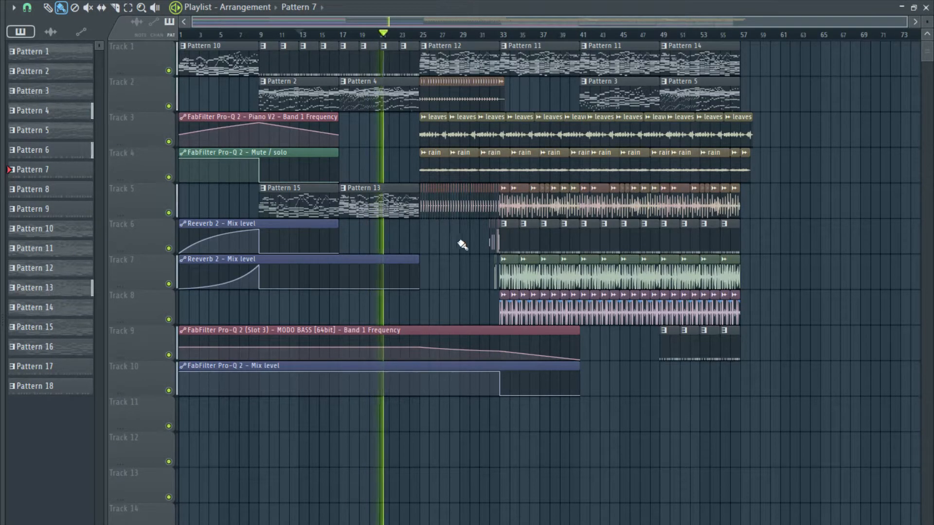
pyautogui.scroll(6, 462, 245)
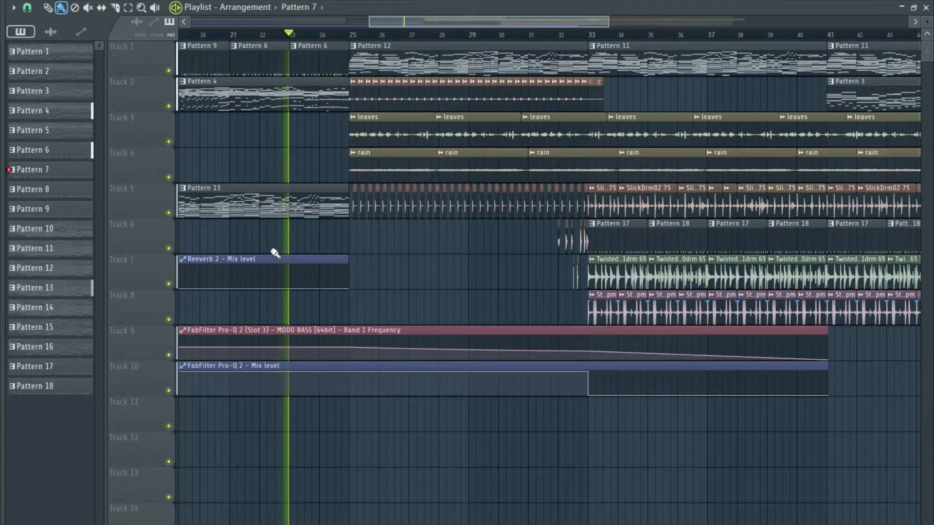
pyautogui.scroll(-6, 251, 240)
pyautogui.scroll(6, 383, 205)
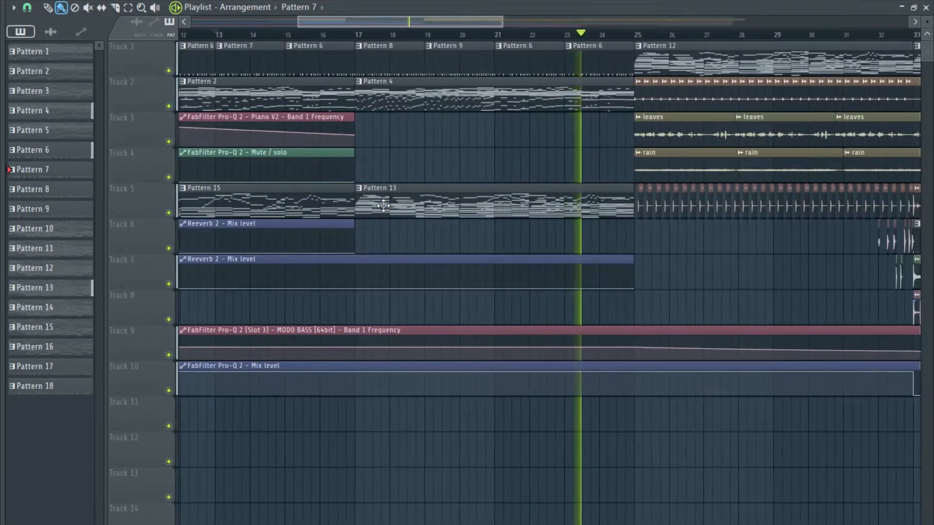
pyautogui.scroll(-3, 590, 207)
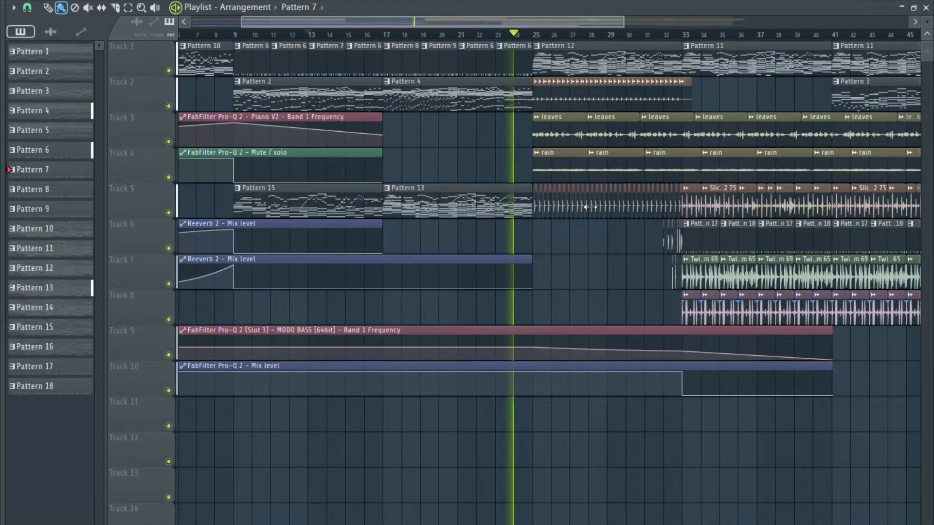
pyautogui.scroll(-2, 589, 207)
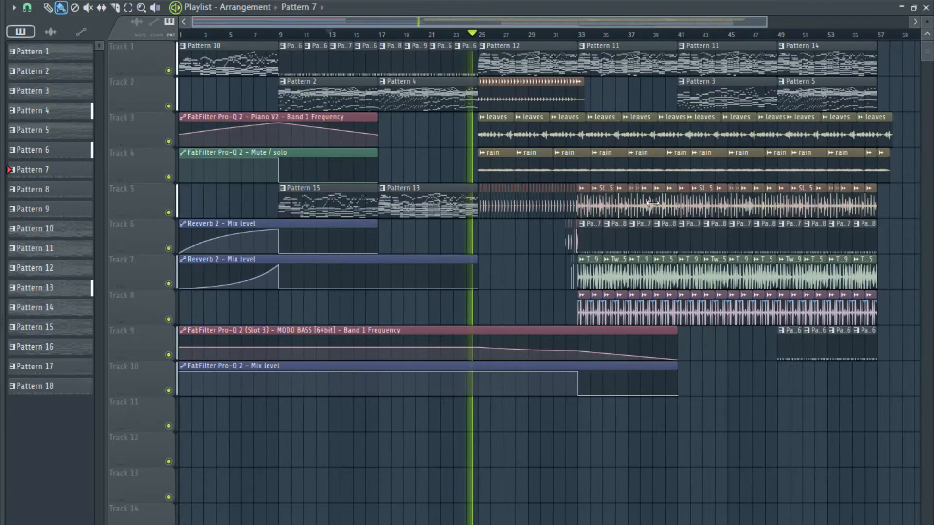
# Examine the chime ping, leaves, rain and click clips under Pattern 12 while listening from bar 25.
pyautogui.scroll(3, 652, 203)
pyautogui.scroll(1, 562, 206)
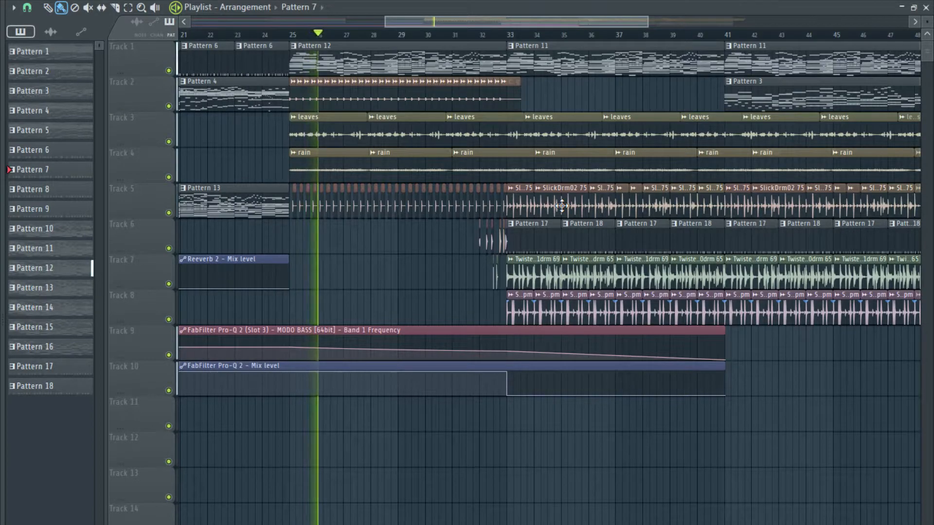
pyautogui.scroll(1, 471, 215)
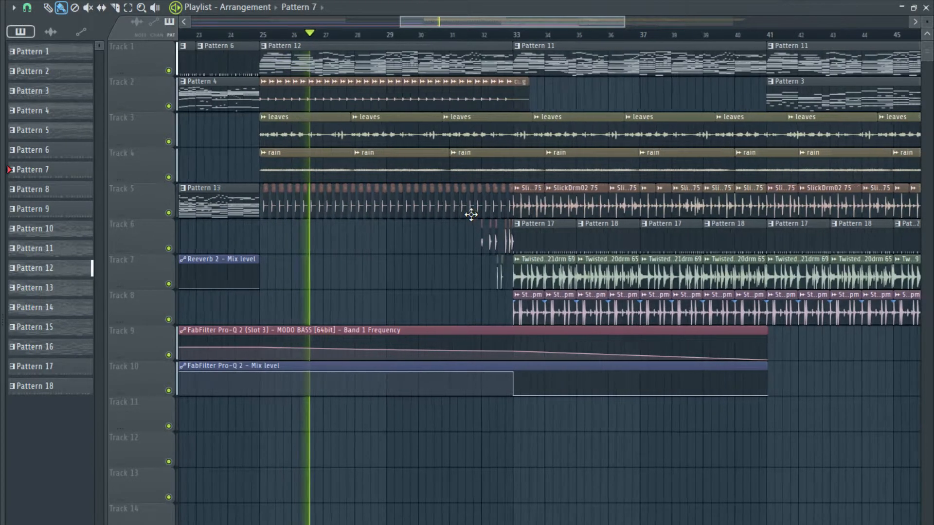
pyautogui.scroll(1, 470, 215)
pyautogui.scroll(1, 240, 193)
pyautogui.scroll(2, 314, 152)
pyautogui.scroll(2, 387, 100)
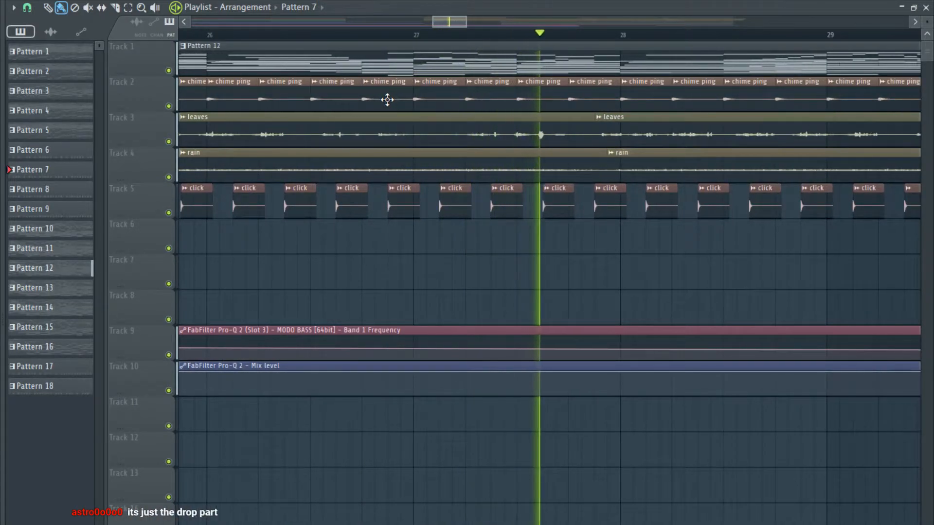
pyautogui.scroll(-6, 388, 99)
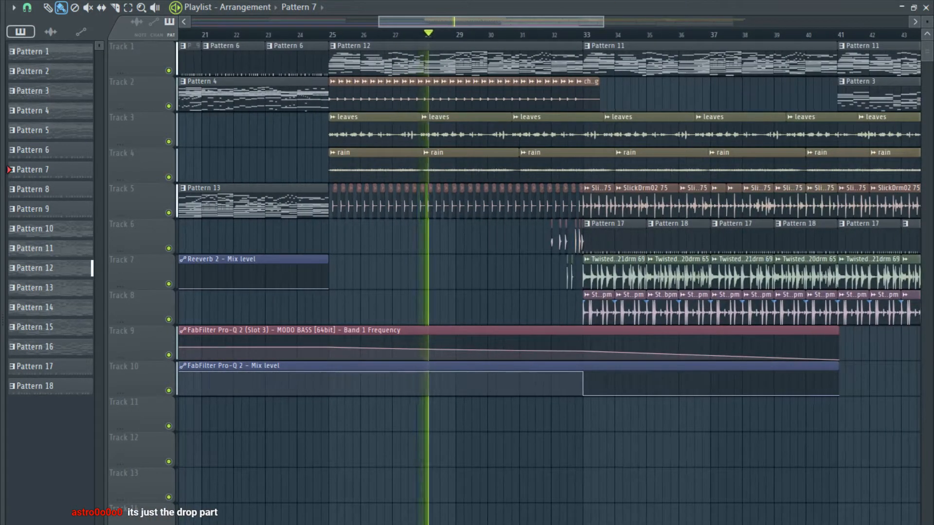
# Lower the chime ping mixer track's level slightly and return to the playlist.
pyautogui.press('F9')
pyautogui.moveTo(367, 393)
pyautogui.mouseDown()
pyautogui.moveTo(367, 363)
pyautogui.moveTo(367, 377)
pyautogui.mouseUp()
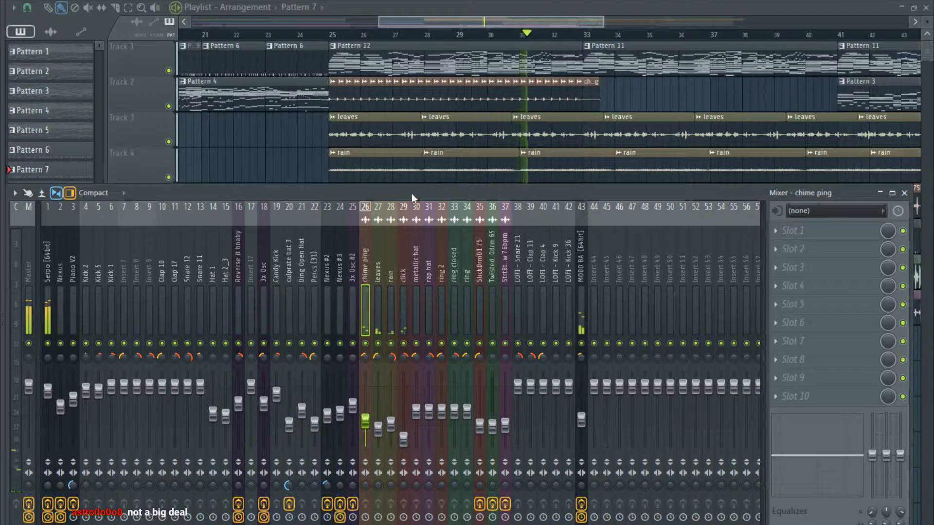
pyautogui.moveTo(365, 420); pyautogui.dragTo(366, 423)
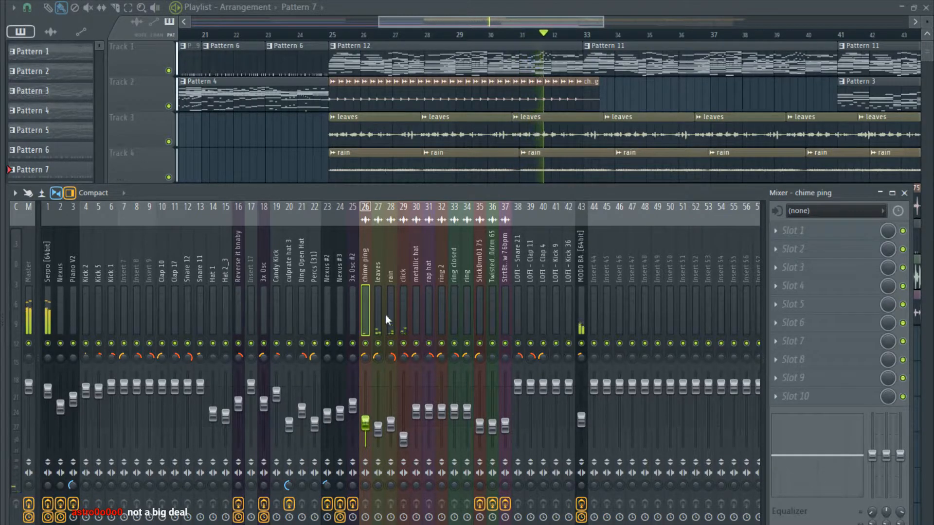
pyautogui.click(537, 22)
# Examine the layered drum loops and Pattern 17 and 18 clips from bar 33 while listening to the drop.
pyautogui.scroll(-4, 541, 169)
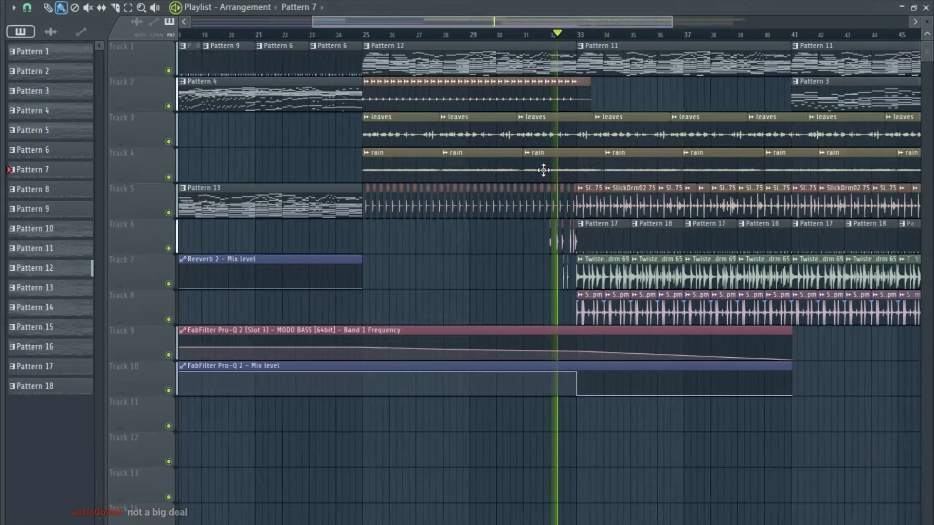
pyautogui.scroll(6, 632, 195)
pyautogui.scroll(3, 563, 152)
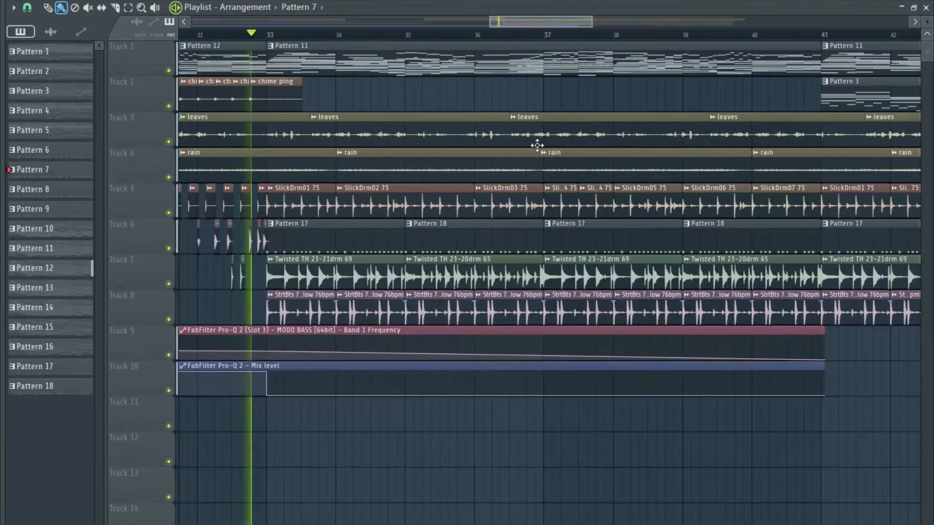
pyautogui.scroll(-1, 535, 135)
pyautogui.scroll(-5, 535, 135)
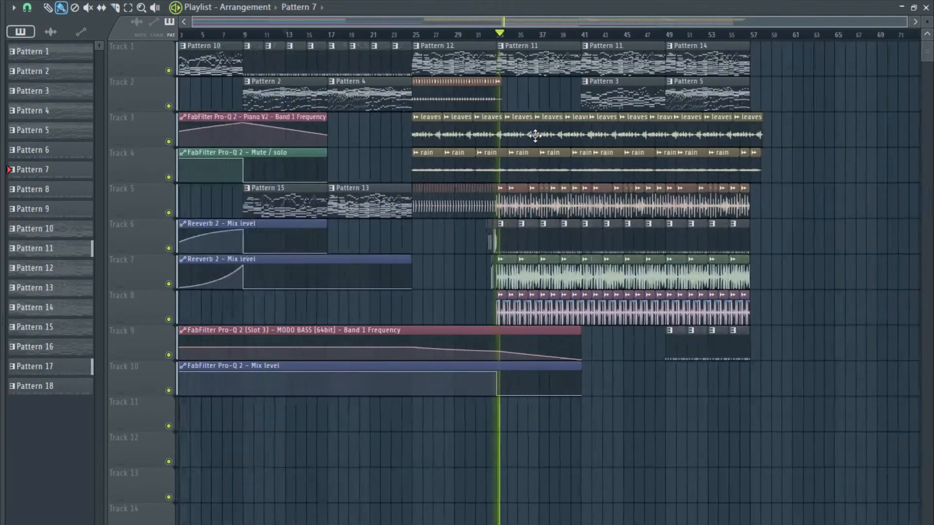
pyautogui.scroll(2, 647, 192)
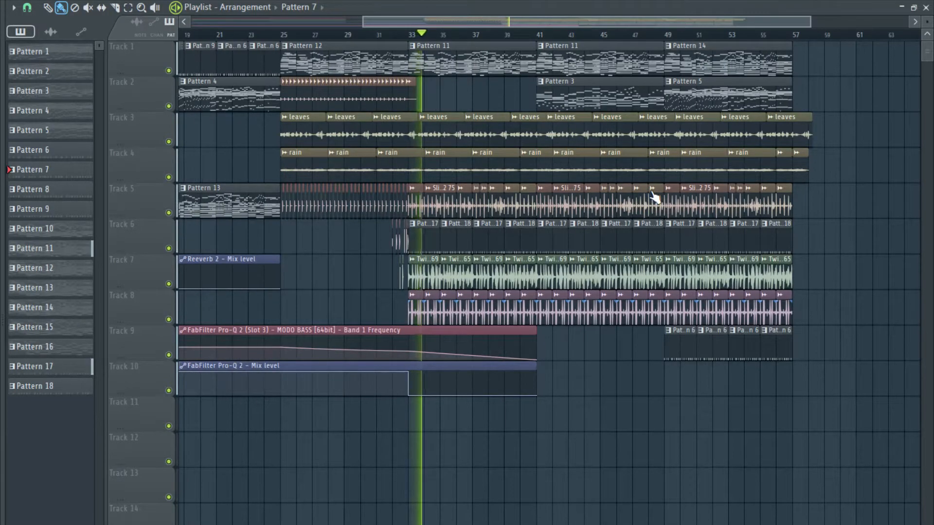
pyautogui.scroll(-1, 653, 197)
pyautogui.scroll(-1, 653, 197)
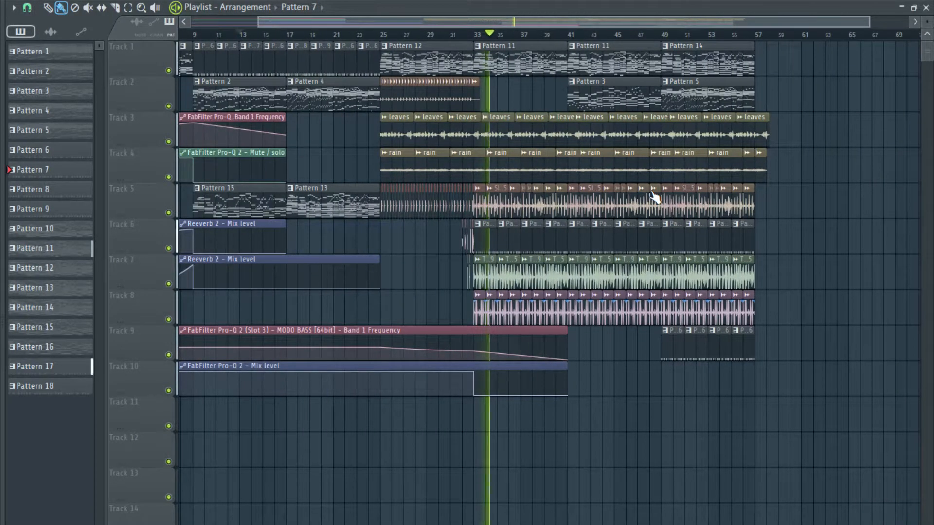
pyautogui.scroll(-1, 654, 197)
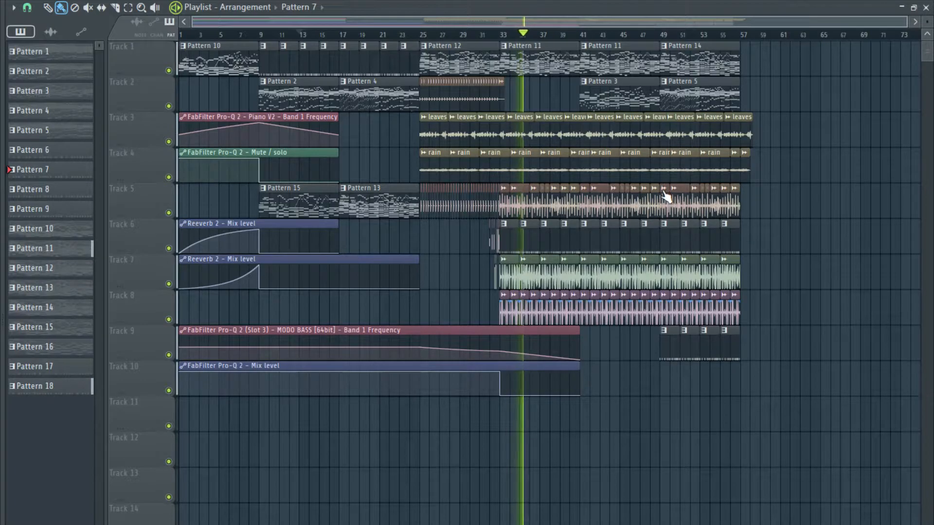
pyautogui.scroll(3, 649, 167)
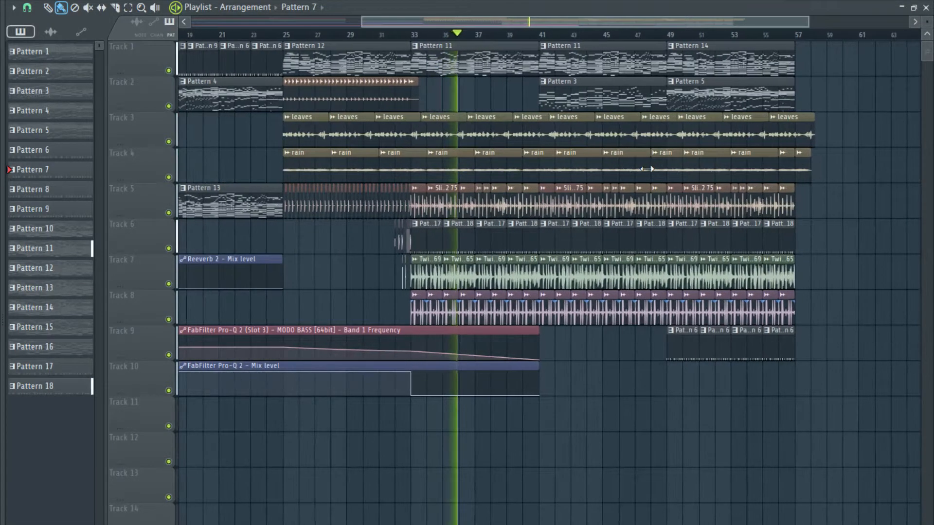
pyautogui.scroll(2, 478, 180)
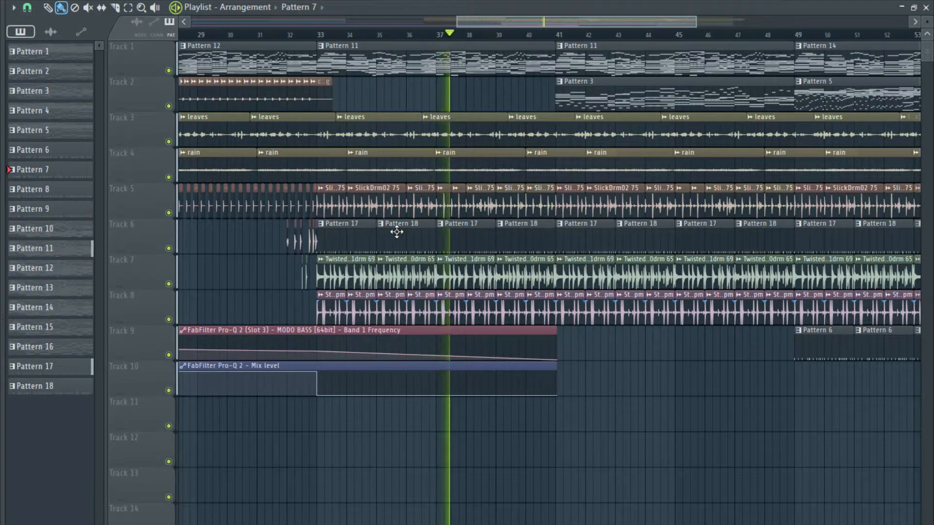
# Inspect Pattern 17's step sequence and Kick 1's sampler settings, and return to the playlist.
pyautogui.doubleClick(464, 235)
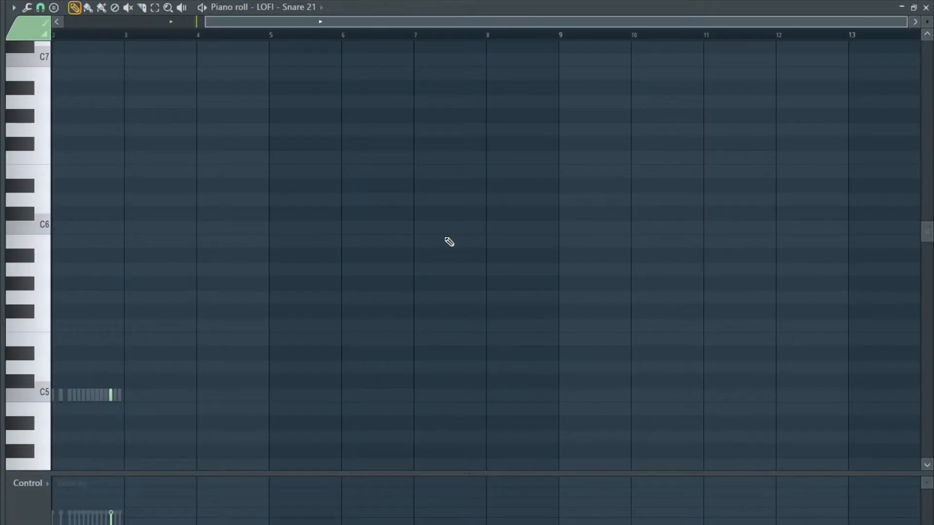
pyautogui.press('Escape')
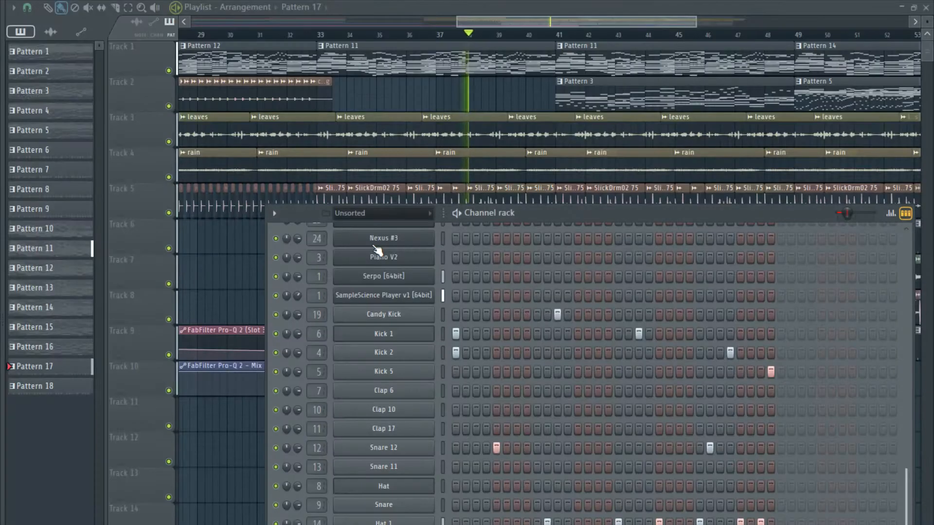
pyautogui.click(389, 334)
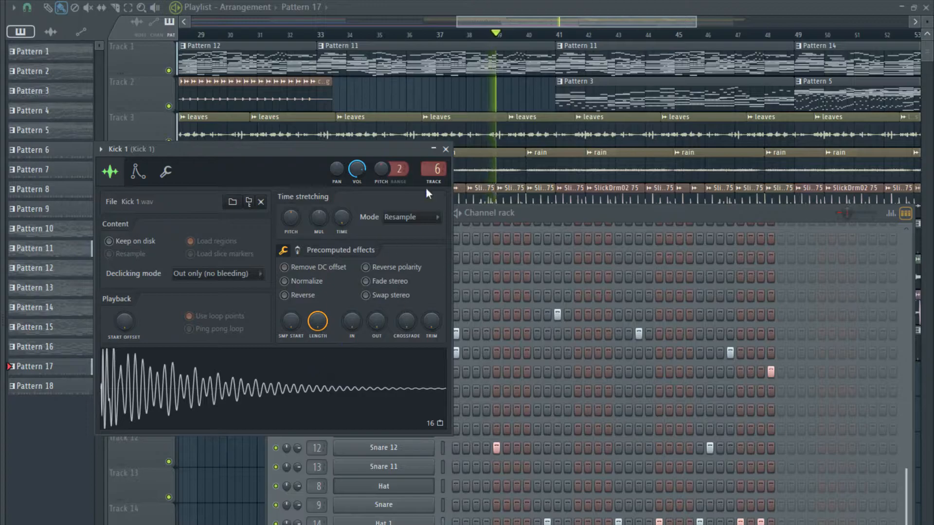
pyautogui.click(445, 149)
pyautogui.press('F6')
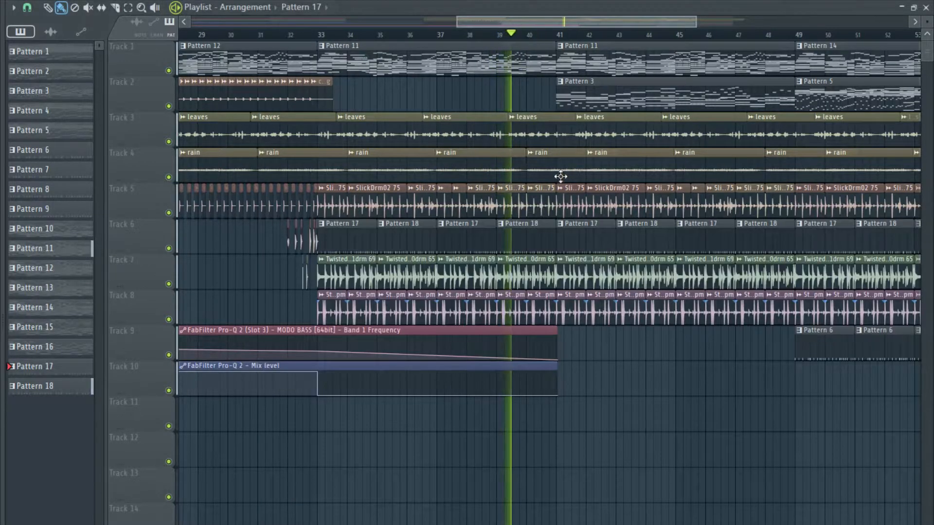
# Listen to the arrangement through its end at bar 57, and stop playback with the playhead at about bar 12.
pyautogui.scroll(-3, 557, 172)
pyautogui.scroll(5, 556, 172)
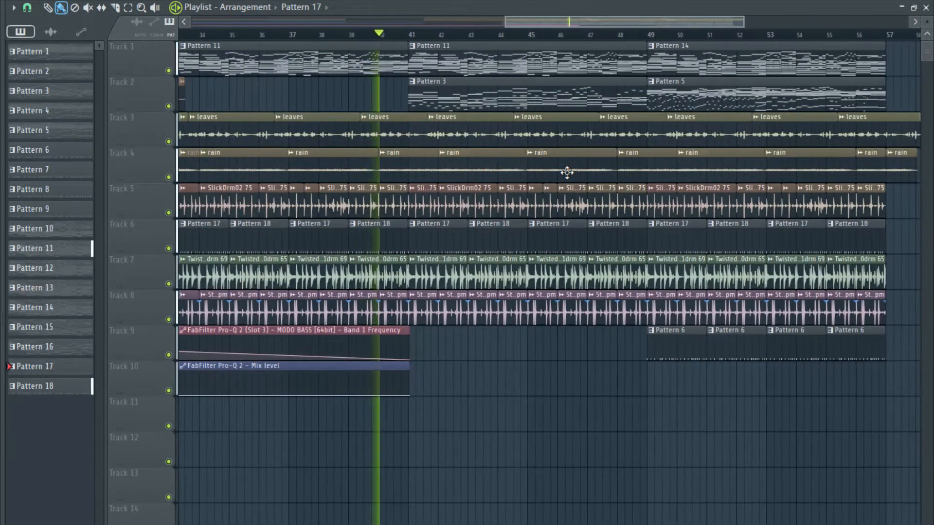
pyautogui.scroll(-2, 566, 172)
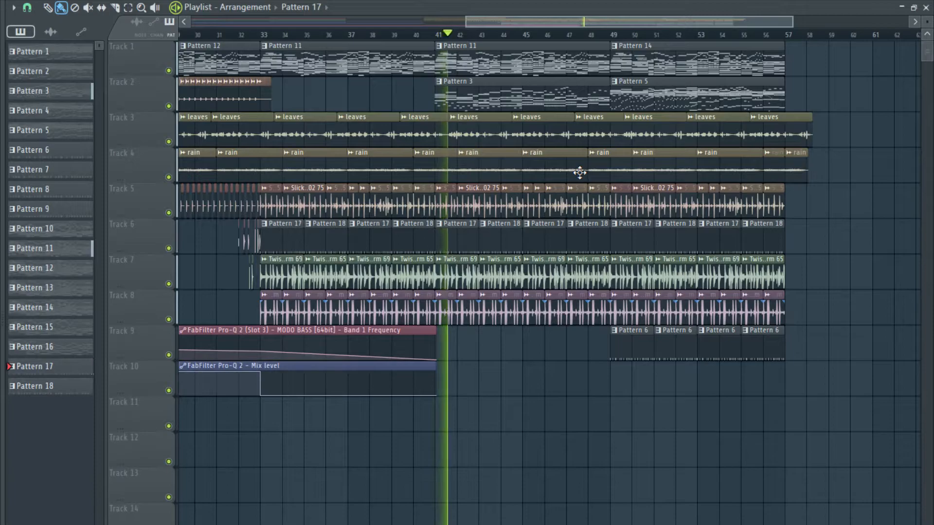
pyautogui.scroll(-4, 580, 172)
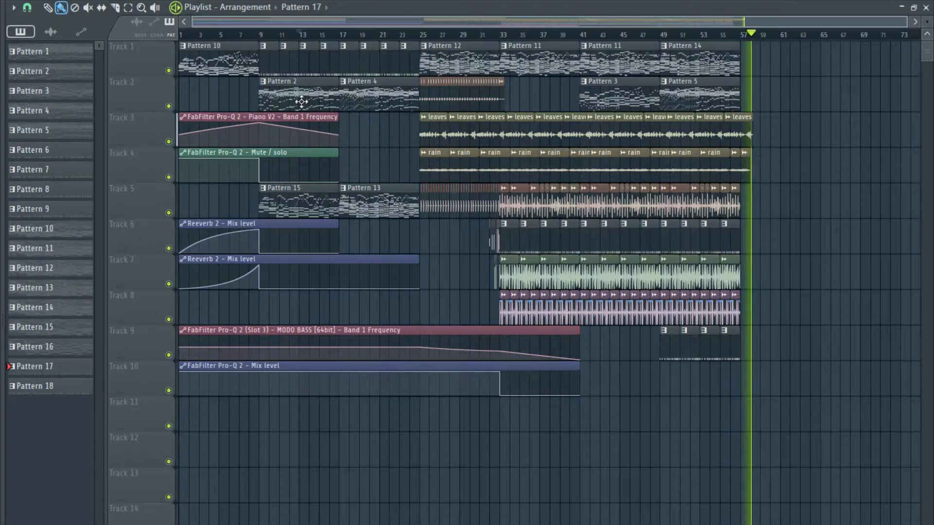
pyautogui.click(295, 34)
pyautogui.press('space')
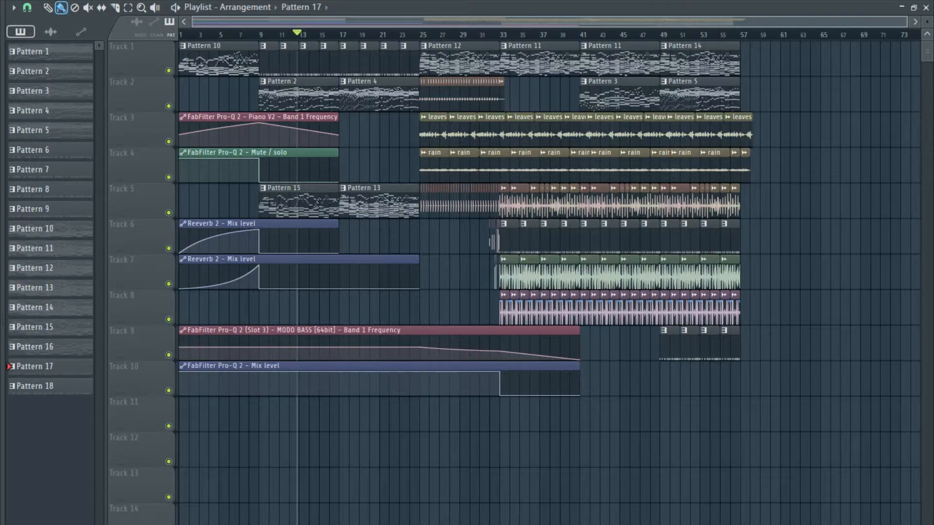
# Open the 3x Osc #3 synth from the channel rack and set oscillator 1's coarse pitch to 0.
pyautogui.click(663, 0)
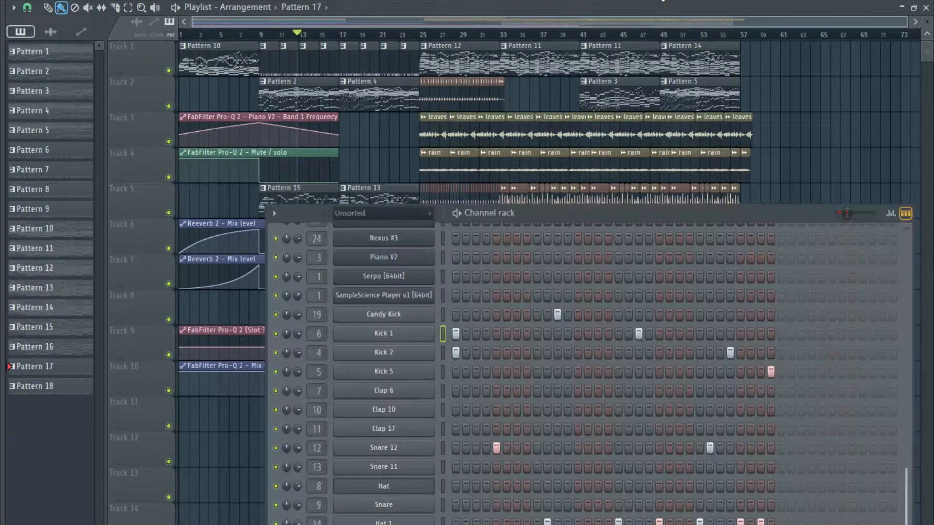
pyautogui.scroll(5, 392, 255)
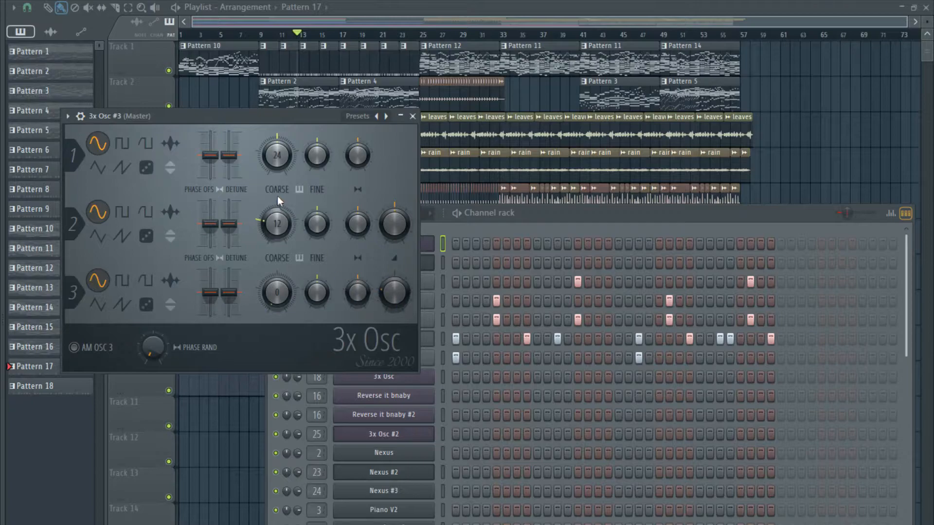
pyautogui.moveTo(276, 161); pyautogui.dragTo(264, 180)
pyautogui.moveTo(275, 224); pyautogui.dragTo(275, 228)
pyautogui.moveTo(275, 233); pyautogui.dragTo(275, 228)
# Open 3x Osc #3's empty piano roll, audition its keys in the lower octaves, and return to the channel rack.
pyautogui.click(439, 245)
pyautogui.press('F7')
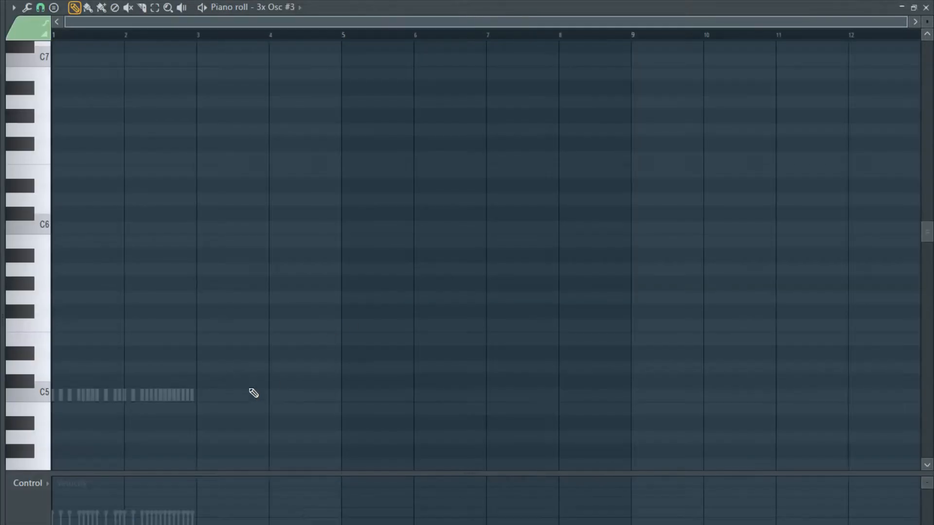
pyautogui.scroll(-3, 194, 400)
pyautogui.scroll(-10, 66, 385)
pyautogui.moveTo(49, 393); pyautogui.dragTo(42, 267)
pyautogui.press('F7')
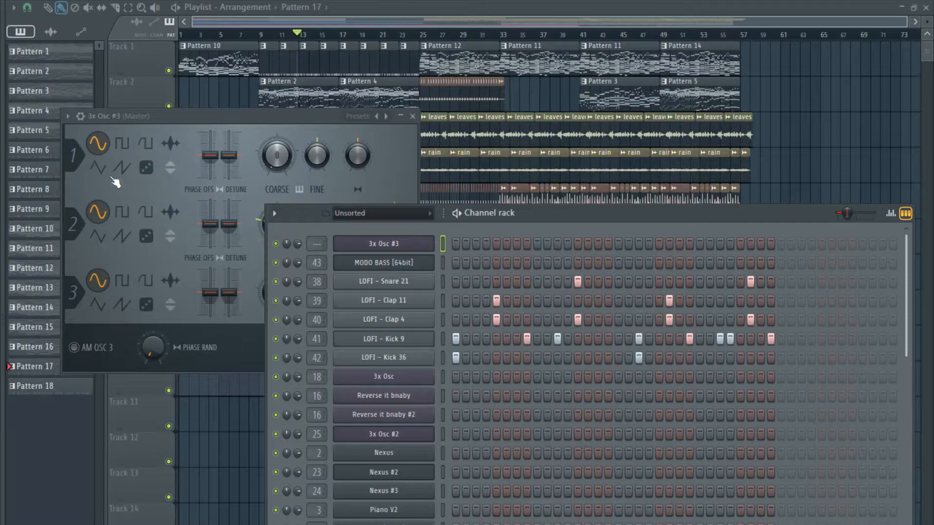
# Try other coarse pitch settings on oscillator 2 of 3x Osc #3 and return it to 12.
pyautogui.click(126, 156)
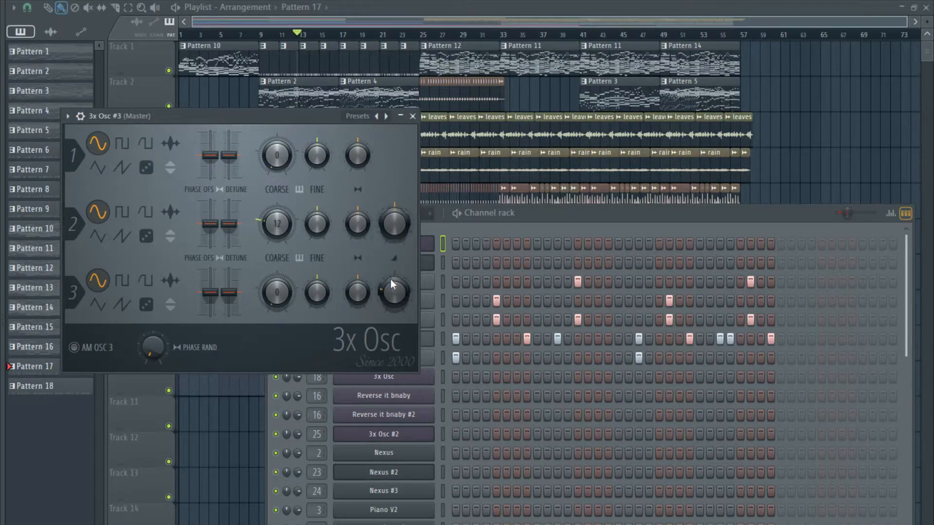
pyautogui.moveTo(273, 232); pyautogui.dragTo(272, 240)
pyautogui.moveTo(272, 234); pyautogui.dragTo(273, 234)
# Check the MODO BASS instrument against 3x Osc #3, moving its window aside and returning to the synth.
pyautogui.click(474, 235)
pyautogui.click(400, 245)
pyautogui.click(401, 245)
pyautogui.click(465, 230)
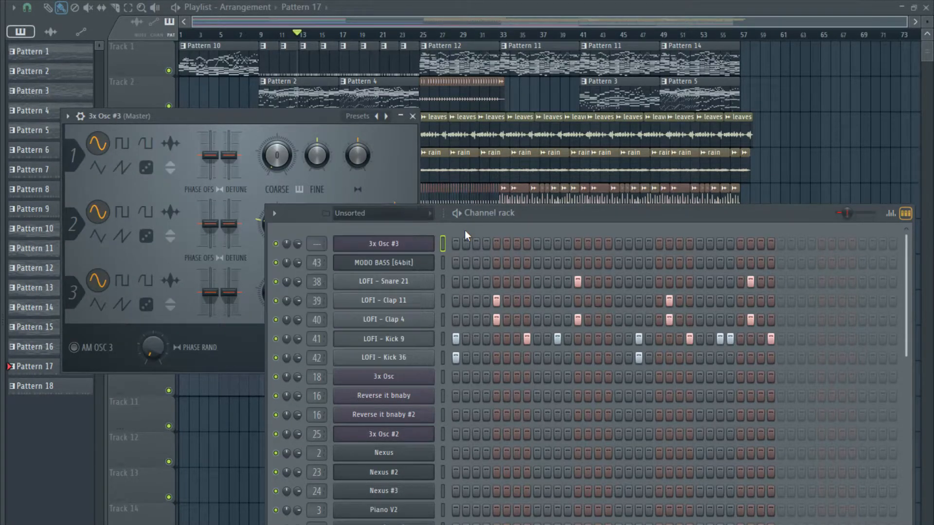
pyautogui.click(406, 263)
pyautogui.moveTo(356, 124); pyautogui.dragTo(402, 417)
pyautogui.click(410, 243)
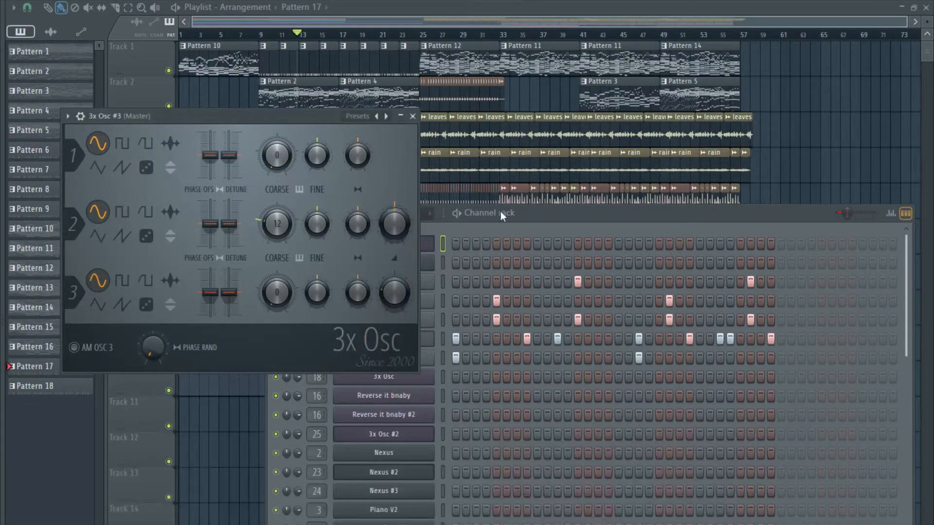
# Route the 3x Osc #3 channel to mixer track 44 and bring the mixer into full view.
pyautogui.press('F9')
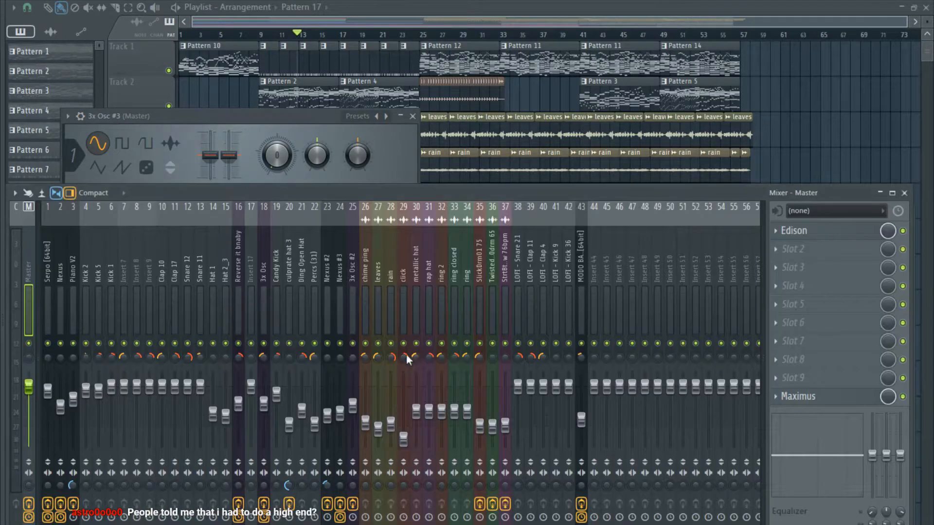
pyautogui.moveTo(291, 118); pyautogui.dragTo(355, 294)
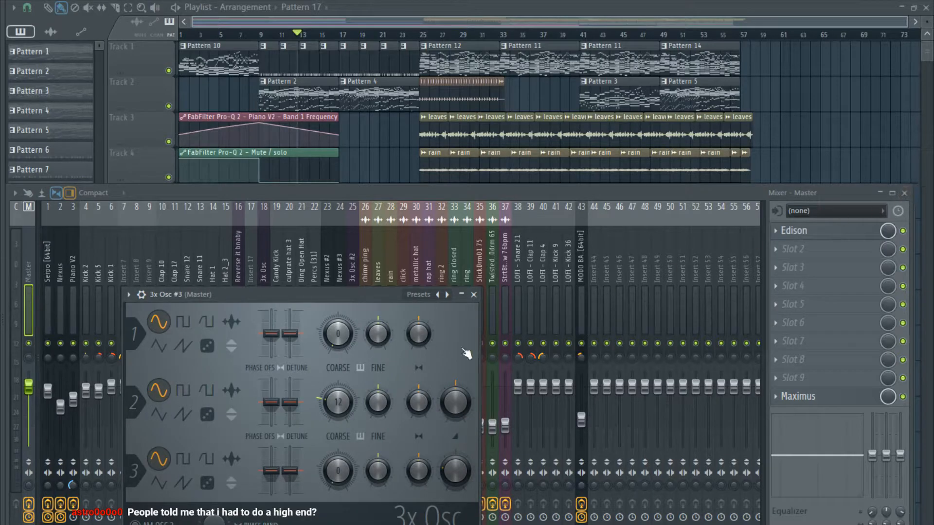
pyautogui.moveTo(451, 192); pyautogui.dragTo(473, 412)
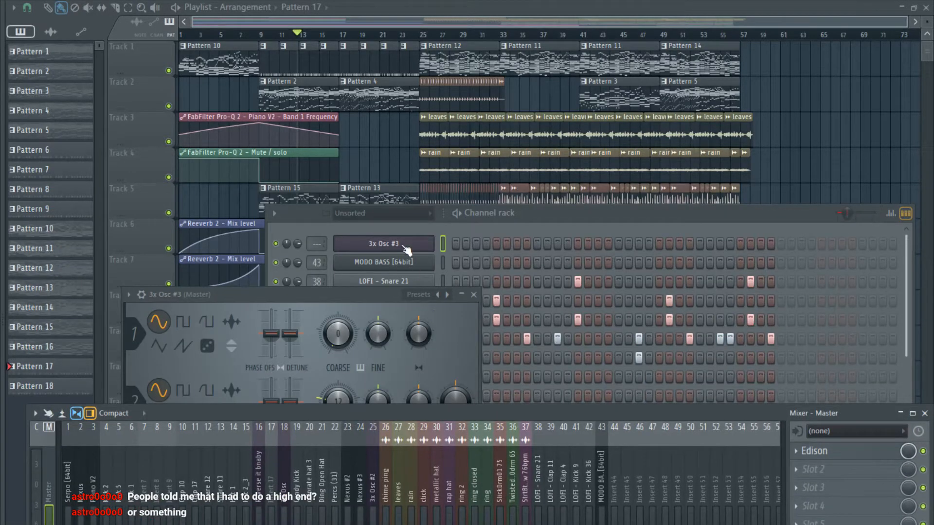
pyautogui.click(438, 244)
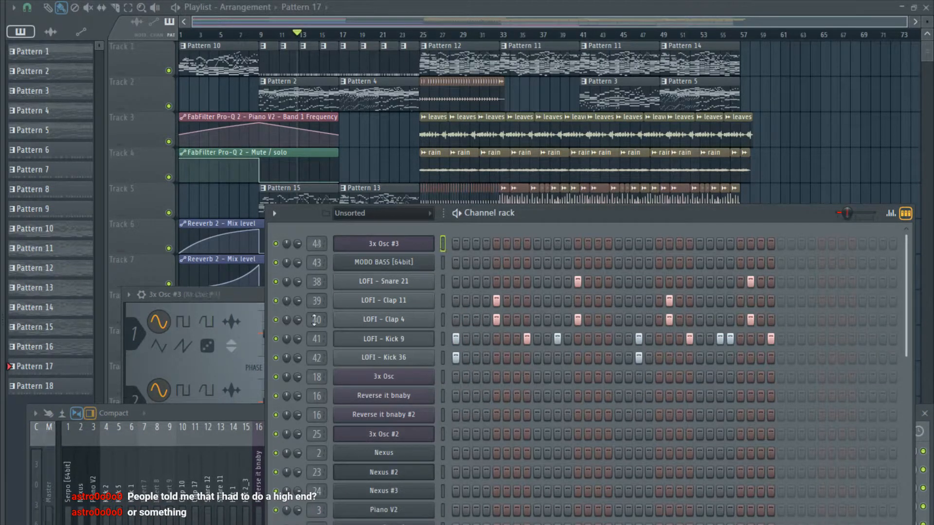
pyautogui.moveTo(222, 411); pyautogui.dragTo(228, 137)
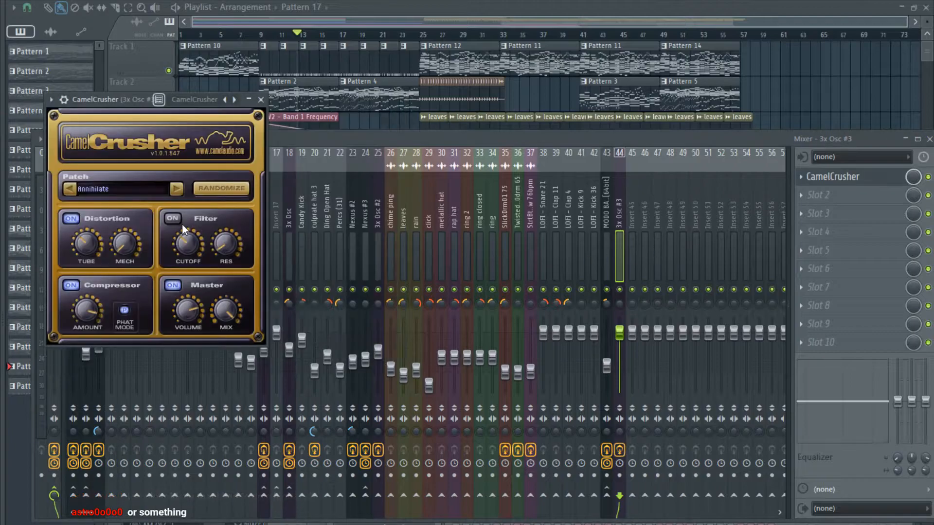
# Audition CamelCrusher patches on the 3x Osc #3 mixer track, going from Annihilate to Bass Maker.
pyautogui.click(176, 189)
pyautogui.click(176, 189)
pyautogui.click(176, 189)
pyautogui.click(176, 189)
pyautogui.click(176, 189)
pyautogui.click(176, 188)
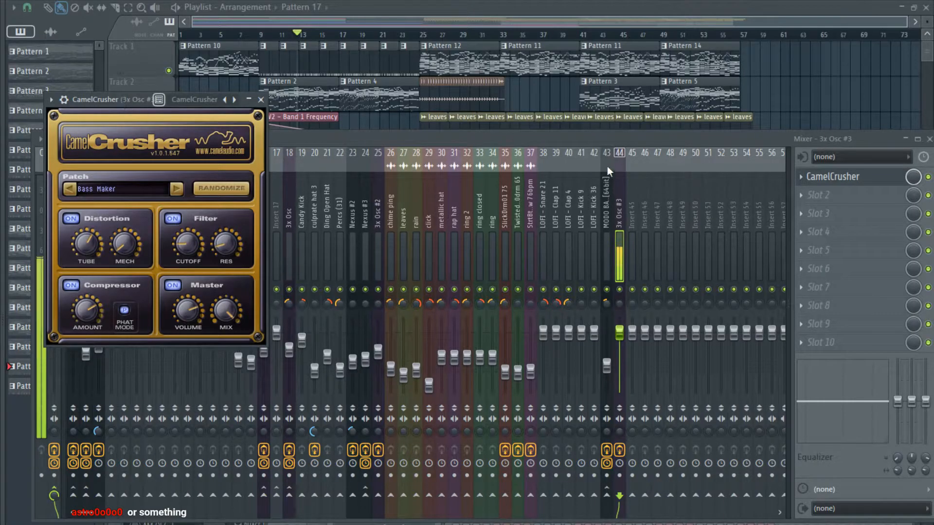
# Replace CamelCrusher with Fruity Fast Dist on the 3x Osc #3 track and lower its threshold.
pyautogui.click(822, 181)
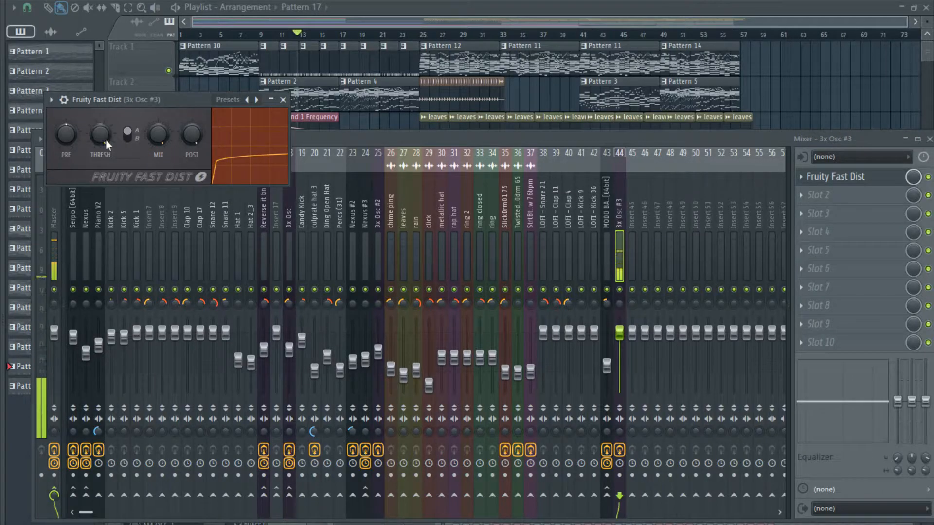
pyautogui.moveTo(106, 139)
pyautogui.mouseDown()
pyautogui.moveTo(106, 117)
pyautogui.moveTo(106, 156)
pyautogui.mouseUp()
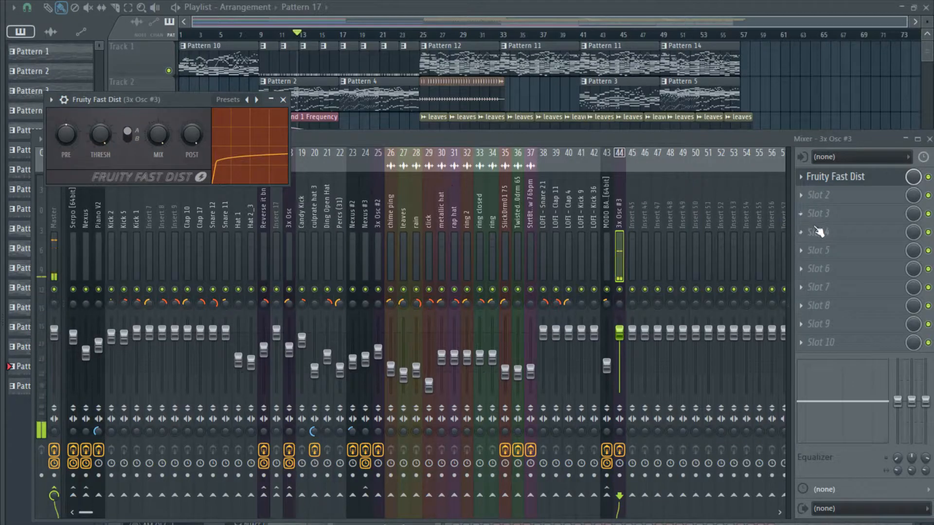
# Add FabFilter Pro-Q 2 in slot 2 with a High Cut at about 189 Hz and Q of about 1.36.
pyautogui.click(802, 198)
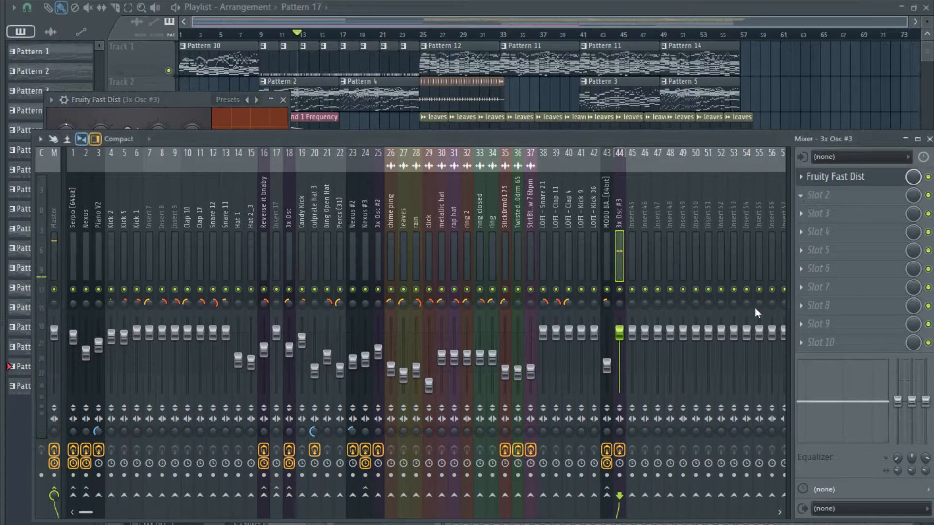
pyautogui.click(673, 317)
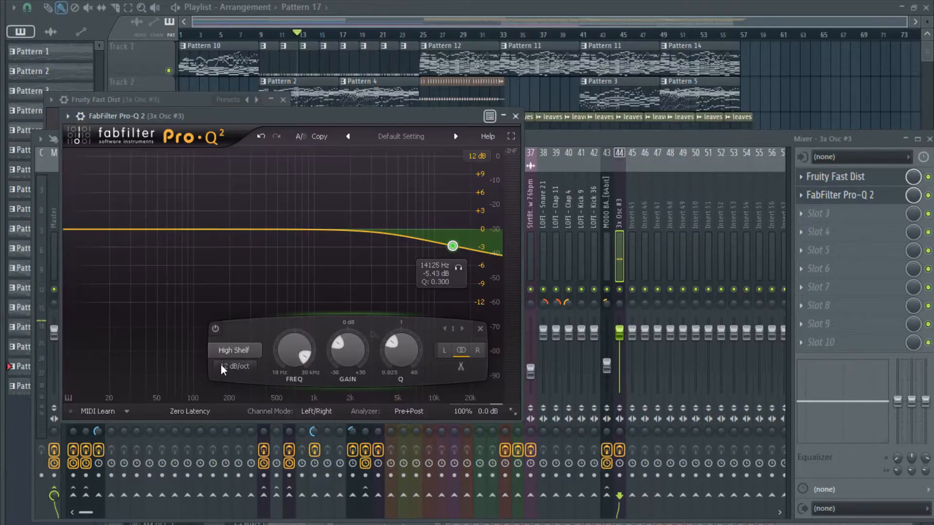
pyautogui.click(243, 397)
pyautogui.press('space')
pyautogui.moveTo(453, 291); pyautogui.dragTo(246, 260)
pyautogui.moveTo(201, 229); pyautogui.dragTo(220, 212)
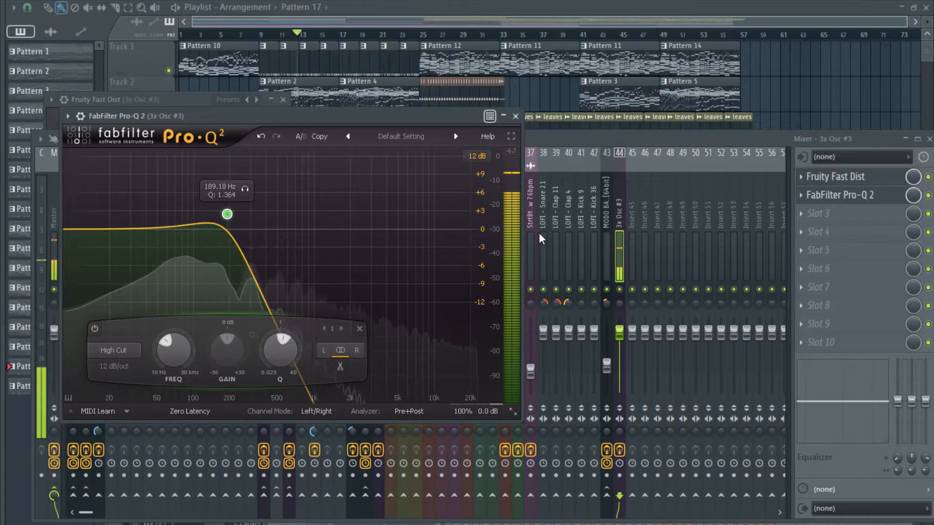
# Replace Pro-Q 2 with Sausage Fattener, remove Fruity Fast Dist, and set Fatness to just under half.
pyautogui.click(805, 197)
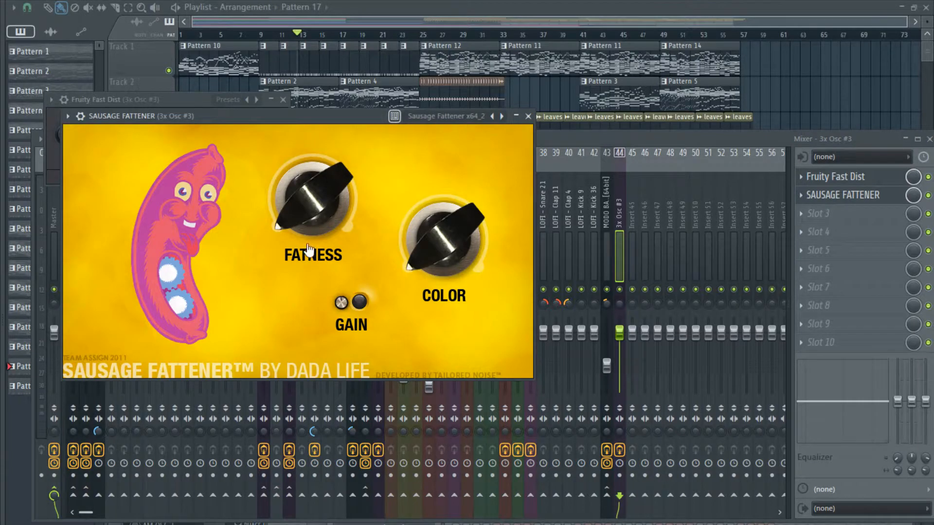
pyautogui.moveTo(298, 200); pyautogui.dragTo(303, 118)
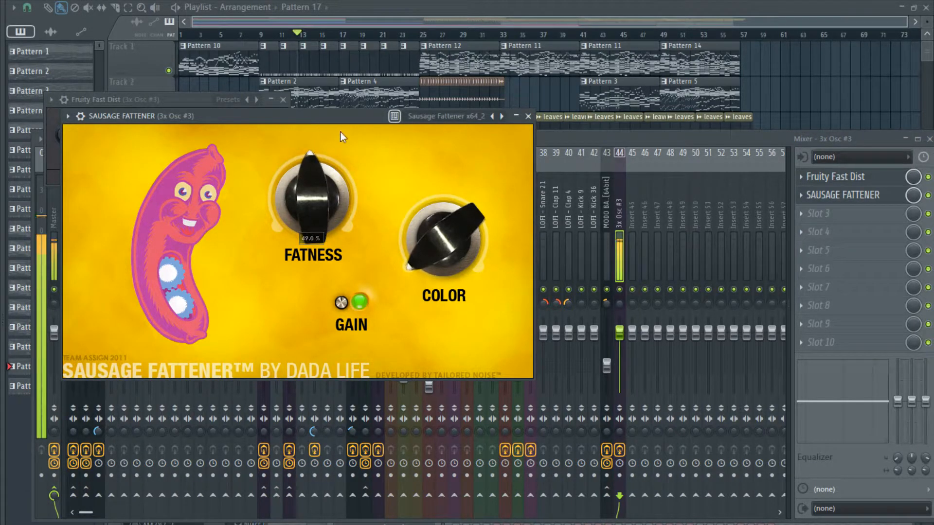
pyautogui.click(819, 178)
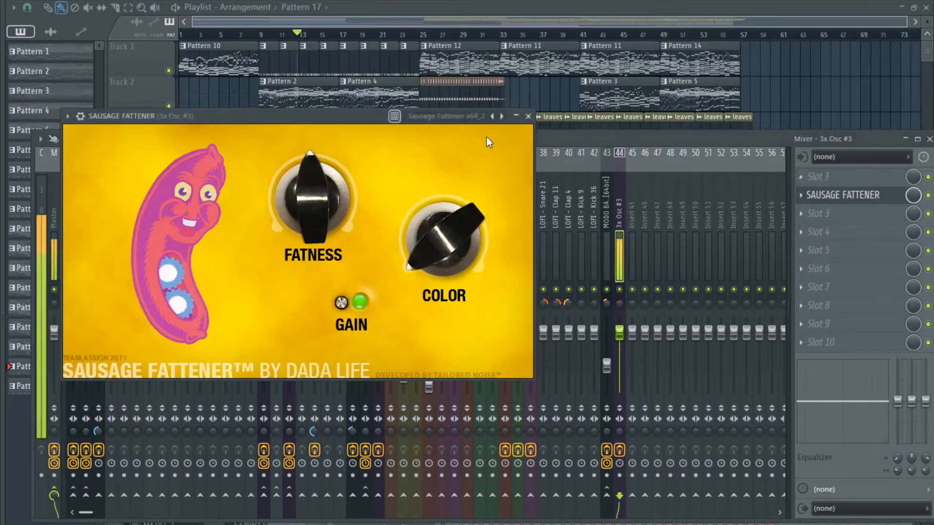
pyautogui.moveTo(304, 195); pyautogui.dragTo(315, 120)
pyautogui.moveTo(317, 198); pyautogui.dragTo(322, 225)
# Try Fruity Limiter in slot 3 after Sausage Fattener and replace it with Fruity parametric EQ 2.
pyautogui.click(811, 196)
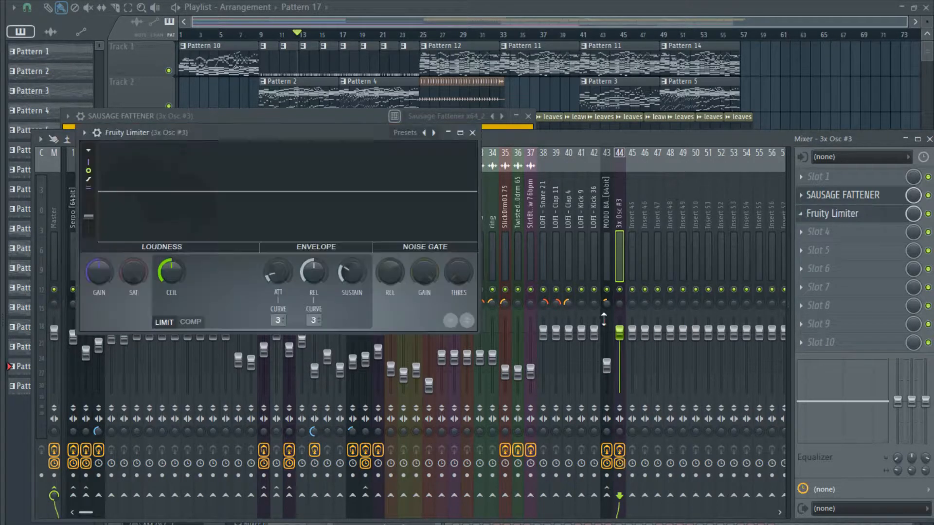
pyautogui.click(814, 218)
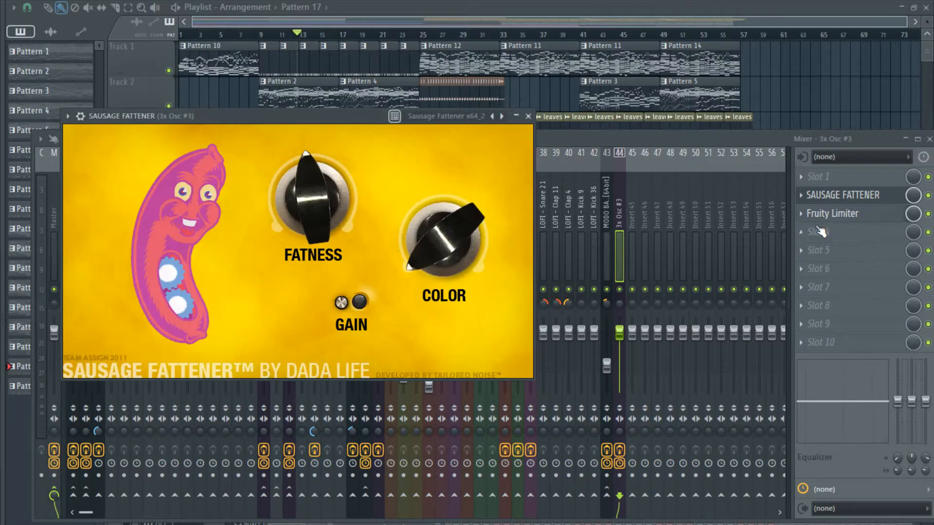
pyautogui.click(817, 218)
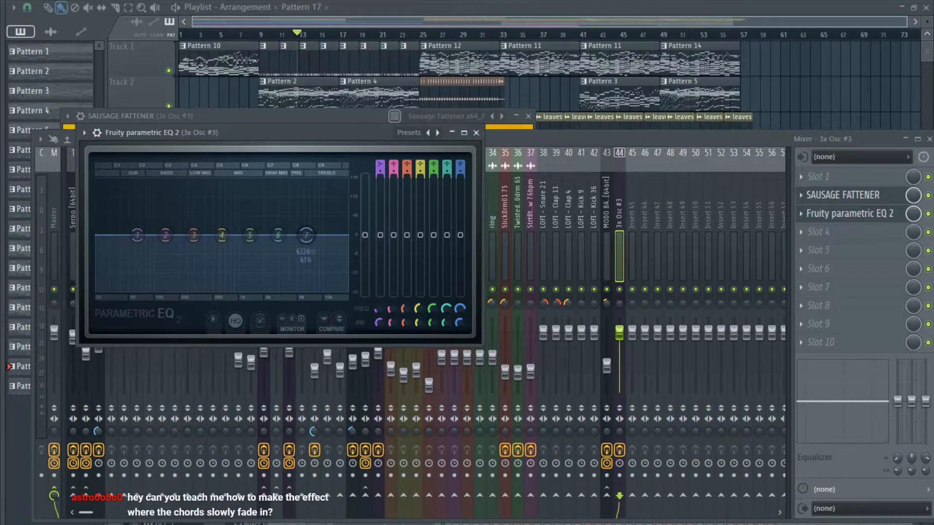
# Make EQ band 7 a steep low-pass swept down to the low mids and slightly boost band 1 during playback.
pyautogui.middleClick(306, 235)
pyautogui.middleClick(306, 235)
pyautogui.middleClick(306, 235)
pyautogui.middleClick(306, 235)
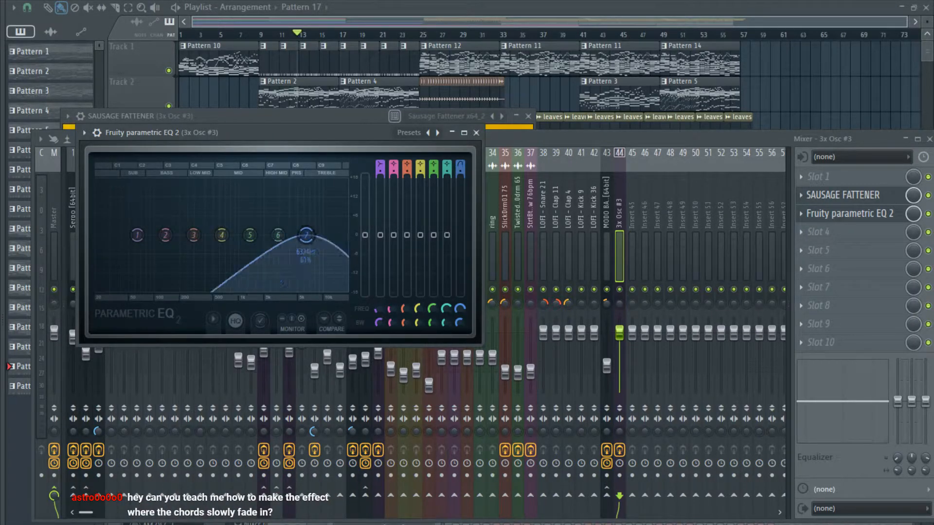
pyautogui.middleClick(306, 236)
pyautogui.middleClick(306, 236)
pyautogui.moveTo(460, 164); pyautogui.dragTo(461, 157)
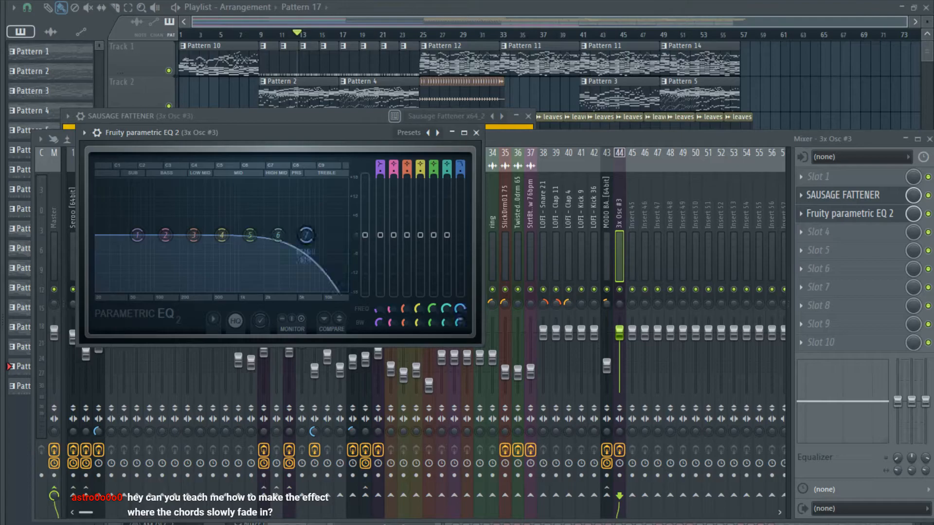
pyautogui.press('space')
pyautogui.moveTo(306, 236); pyautogui.dragTo(139, 215)
pyautogui.press('space')
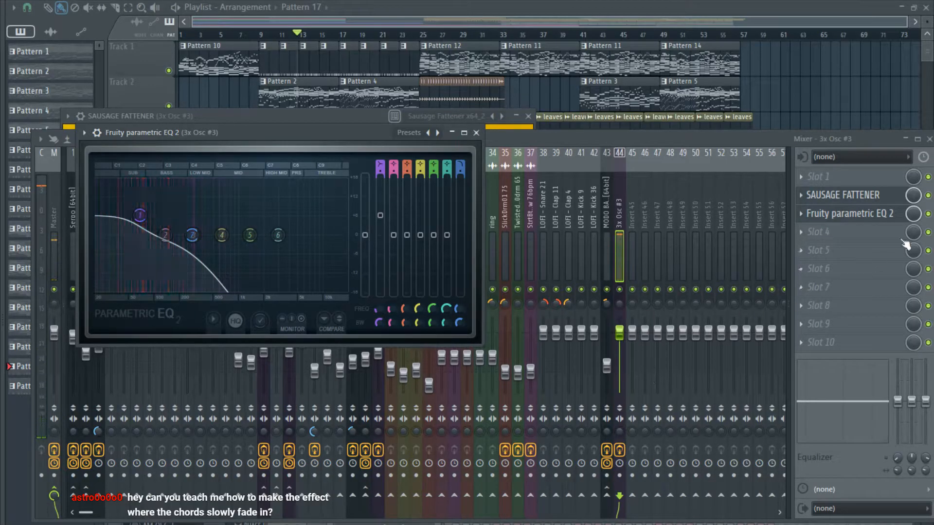
# Remove Fruity parametric EQ 2 and Sausage Fattener from the 3x Osc #3 mixer track.
pyautogui.click(817, 215)
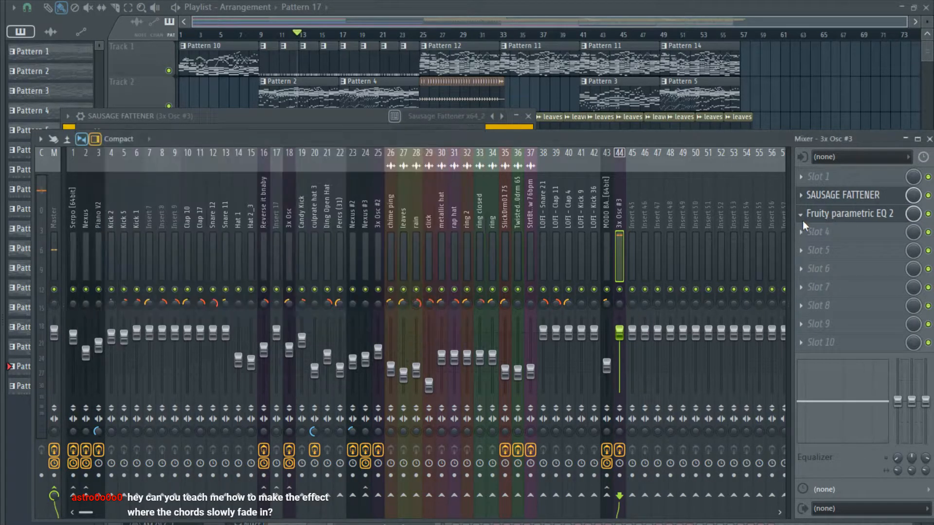
pyautogui.click(817, 195)
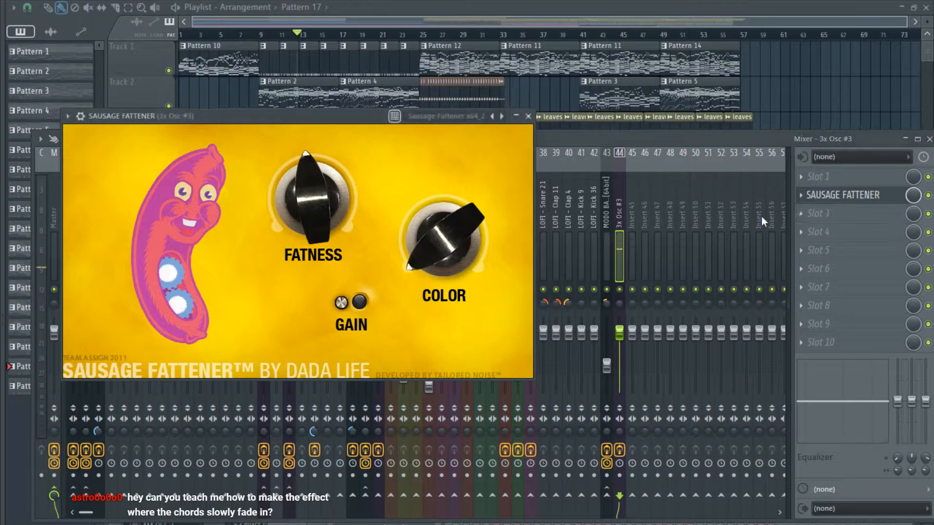
pyautogui.click(800, 197)
pyautogui.click(752, 366)
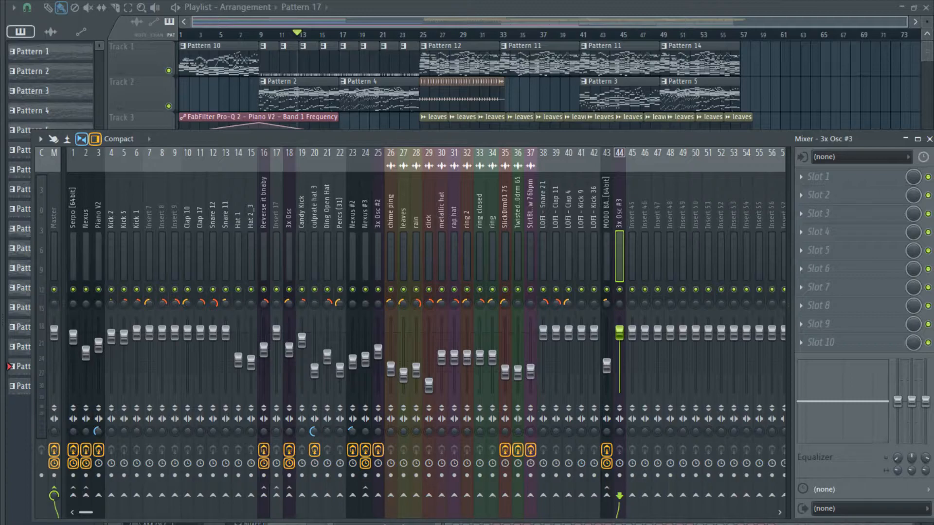
# Check the channel rack and mixer tracks 43 and 44, and reset track 44 to its default name Insert 44.
pyautogui.press('F6')
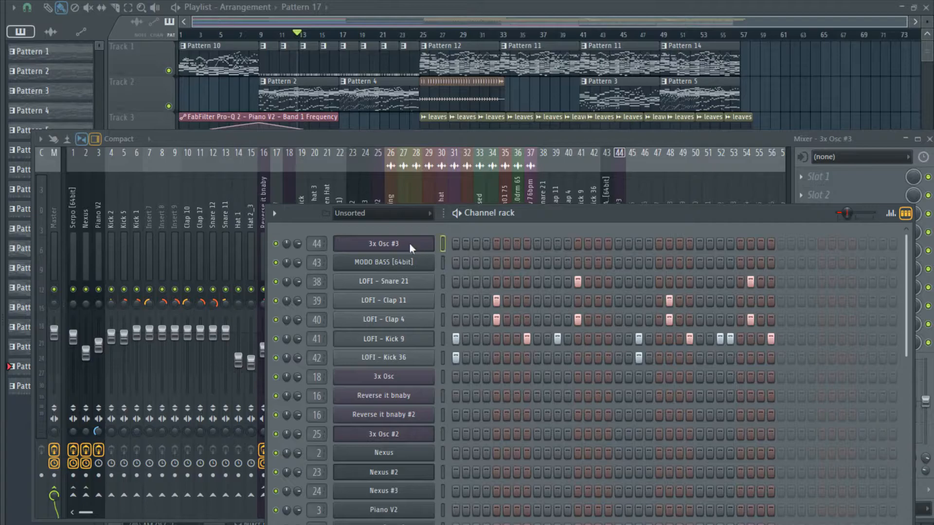
pyautogui.scroll(-1, 455, 375)
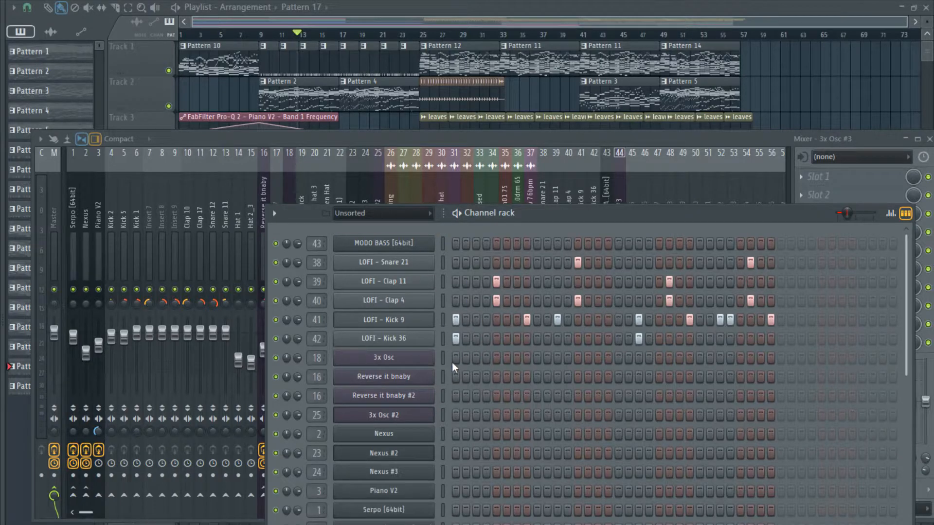
pyautogui.click(621, 192)
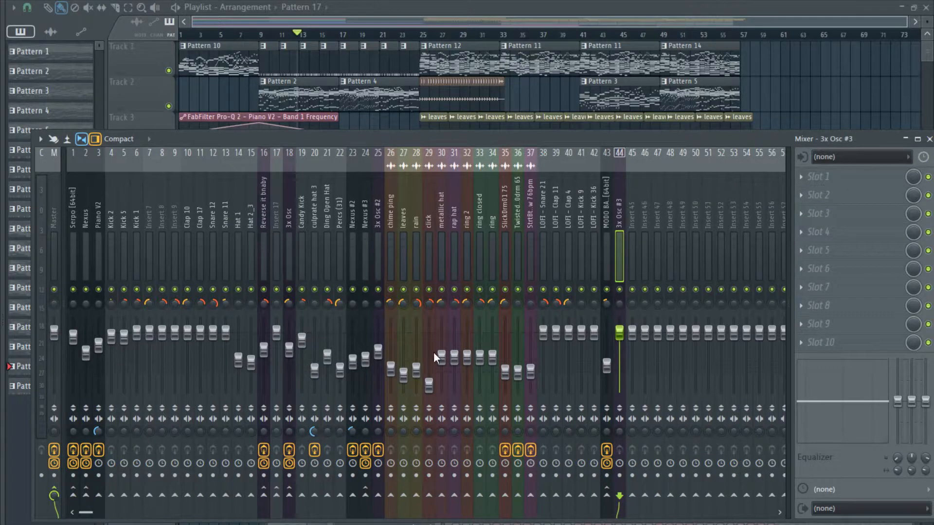
pyautogui.click(609, 275)
pyautogui.click(622, 249)
pyautogui.press('F6')
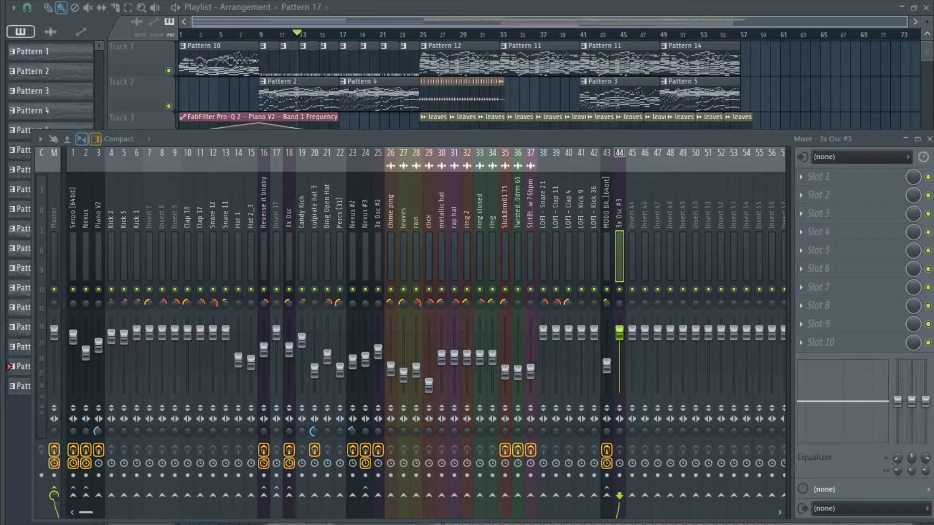
pyautogui.moveTo(613, 244); pyautogui.dragTo(619, 245)
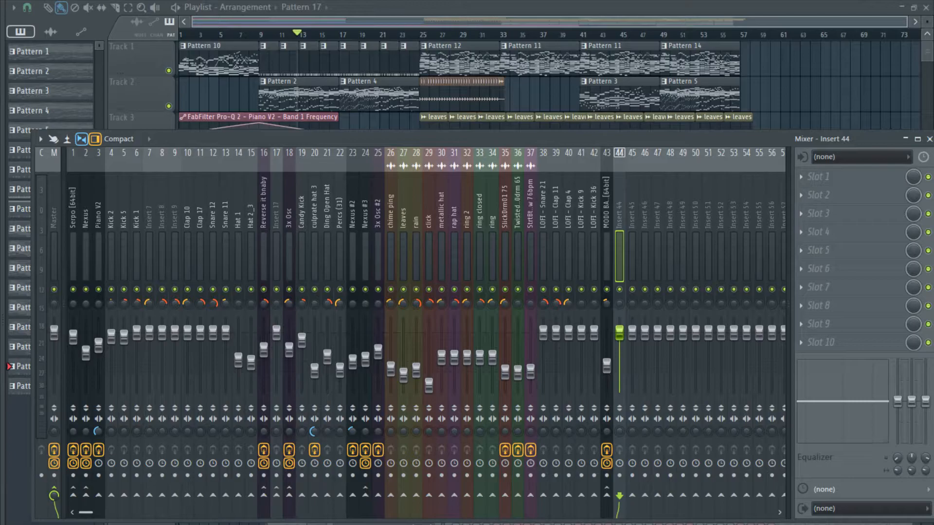
# Stop playback and look over the full song arrangement, from the opening automation clips to the end at bar 57.
pyautogui.moveTo(219, 36); pyautogui.dragTo(117, 36)
pyautogui.press('space')
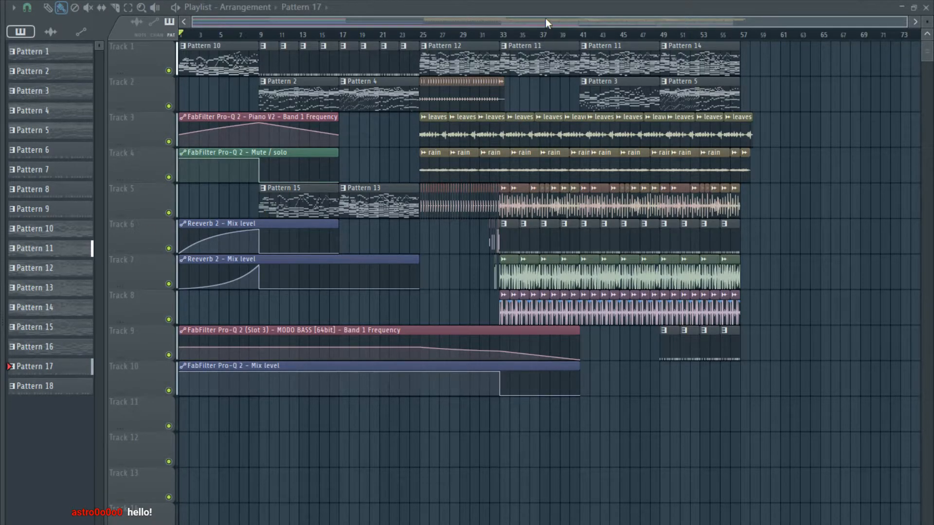
pyautogui.scroll(5, 767, 92)
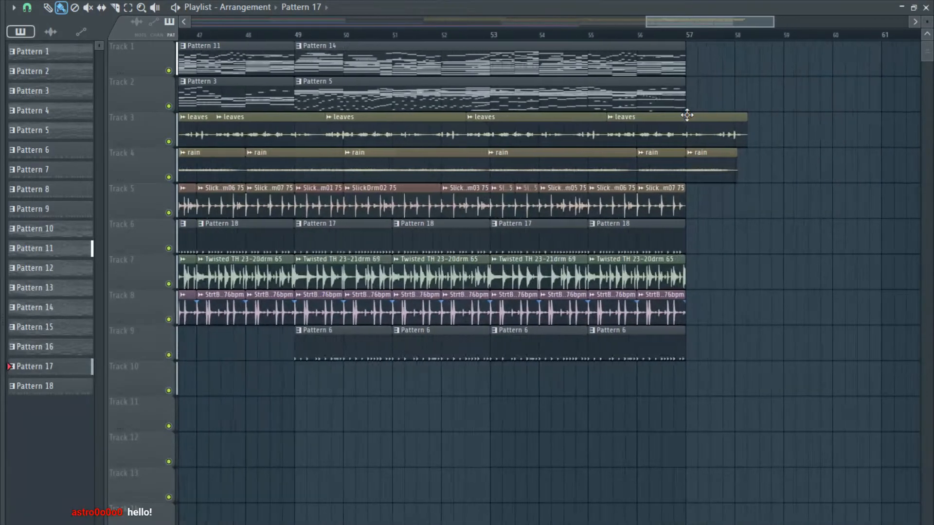
pyautogui.scroll(-5, 689, 114)
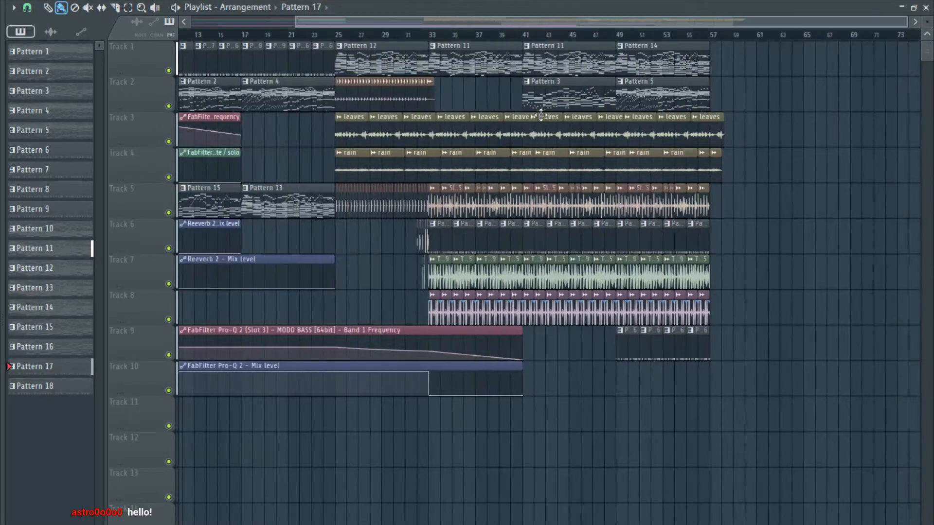
pyautogui.scroll(-2, 486, 114)
pyautogui.scroll(4, 172, 82)
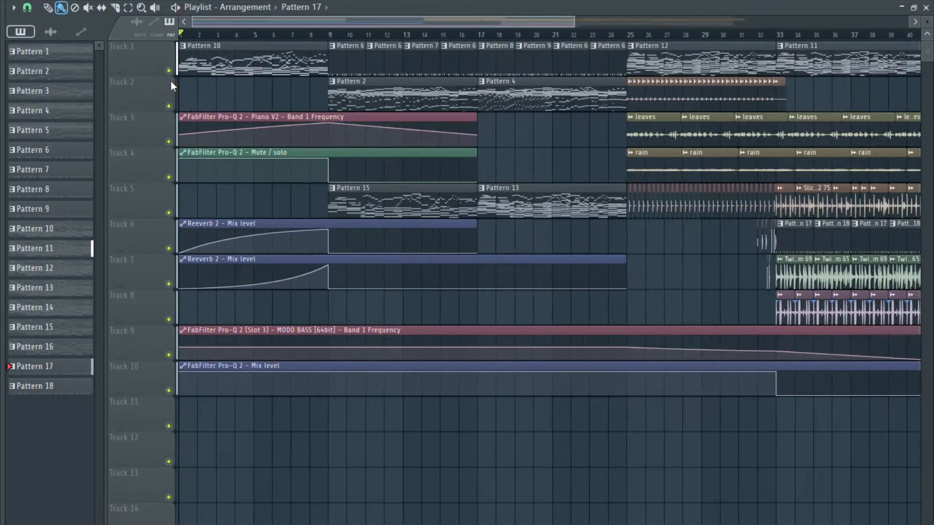
pyautogui.doubleClick(189, 58)
pyautogui.press('Escape')
pyautogui.scroll(-3, 403, 239)
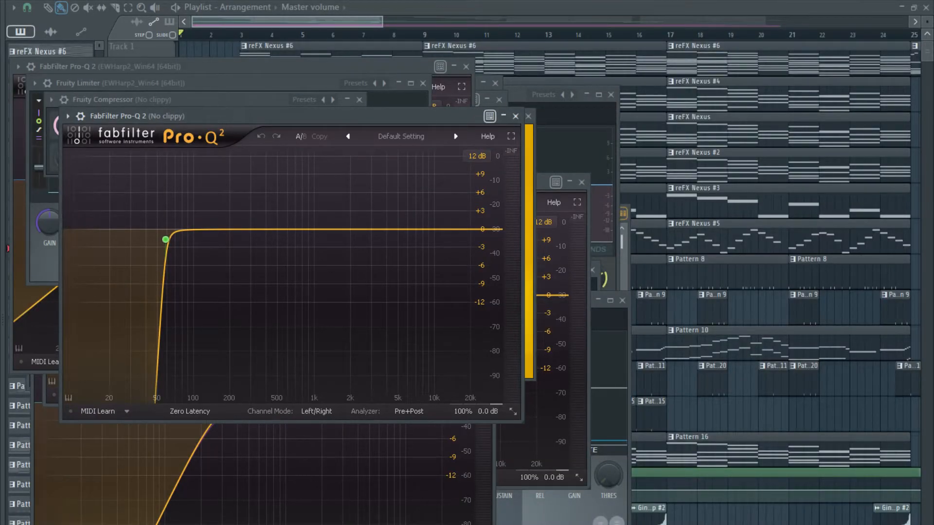
# Bring the reFX Nexus song's playlist to the front and play its opening bars while inspecting all tracks down to the automation clips.
pyautogui.click(255, 20)
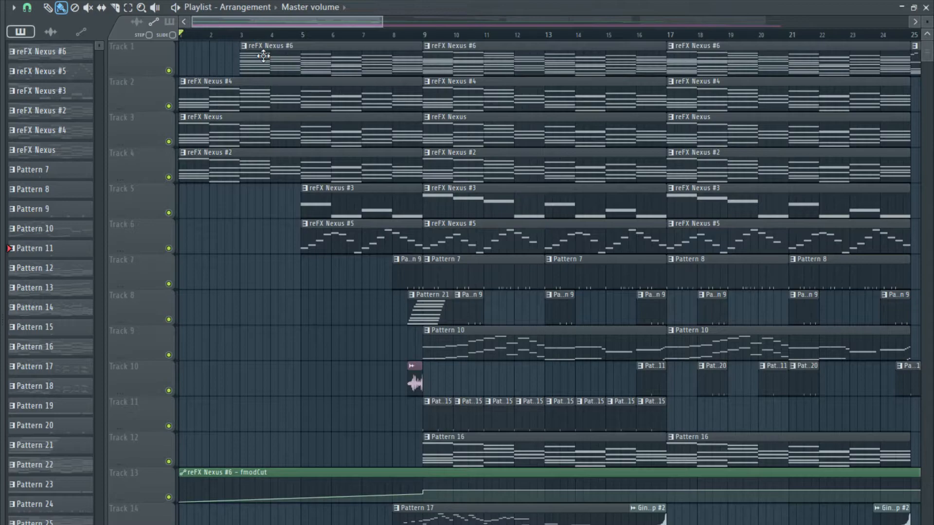
pyautogui.scroll(-3, 191, 126)
pyautogui.scroll(4, 180, 130)
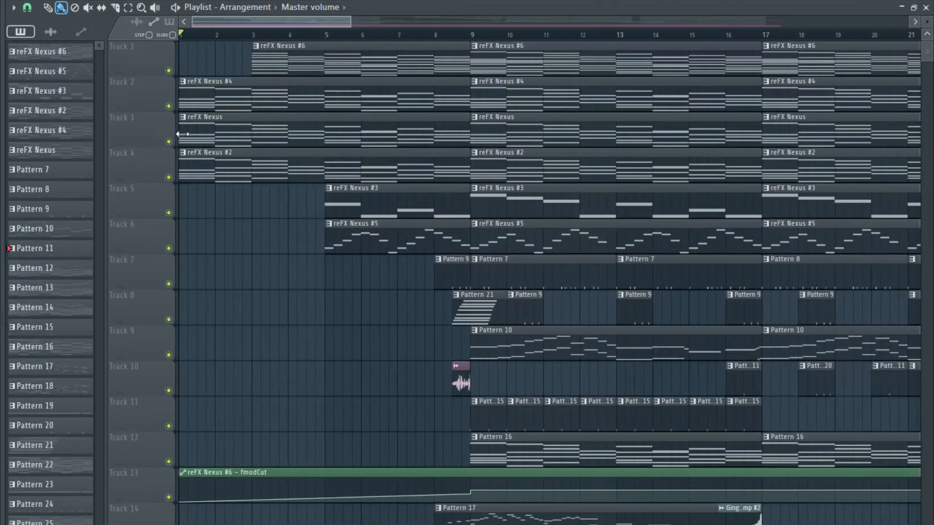
pyautogui.press('space')
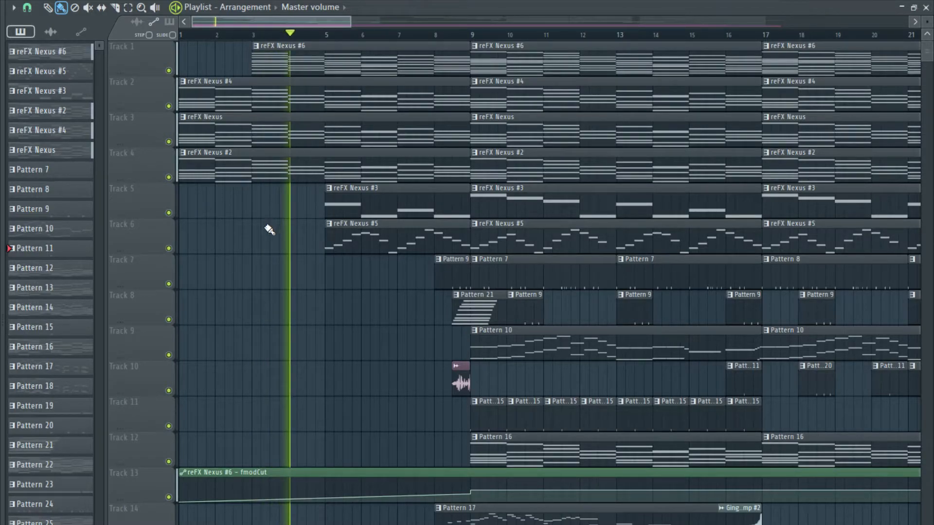
pyautogui.keyDown('ctrl'); pyautogui.scroll(-3, 242, 236); pyautogui.keyUp('ctrl')
pyautogui.keyDown('alt'); pyautogui.scroll(-4, 226, 214); pyautogui.keyUp('alt')
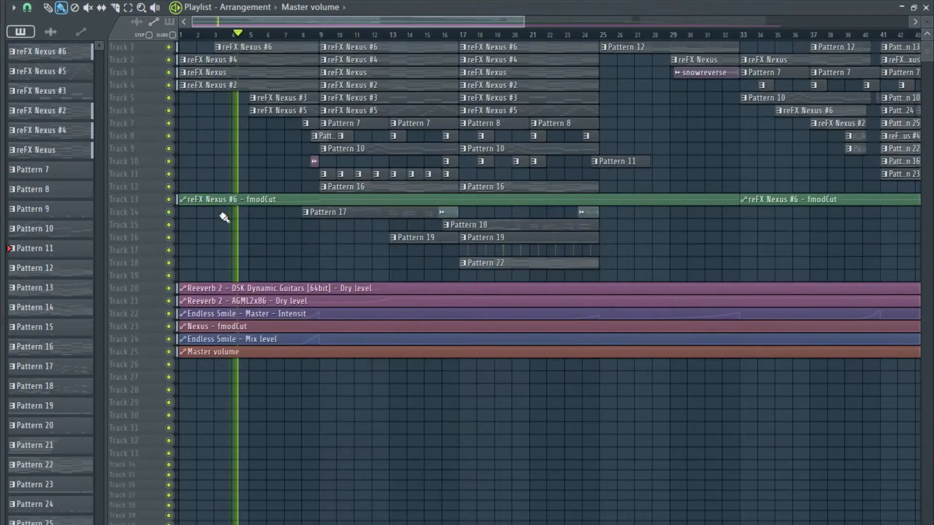
pyautogui.keyDown('ctrl'); pyautogui.scroll(3, 192, 233); pyautogui.keyUp('ctrl')
pyautogui.keyDown('alt'); pyautogui.scroll(4, 190, 232); pyautogui.keyUp('alt')
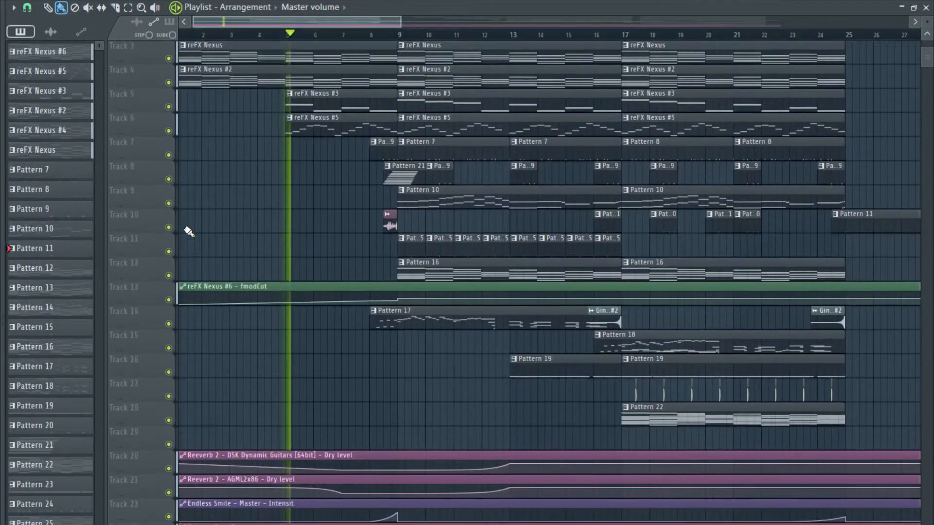
pyautogui.keyDown('ctrl'); pyautogui.scroll(4, 186, 230); pyautogui.keyUp('ctrl')
pyautogui.press('space')
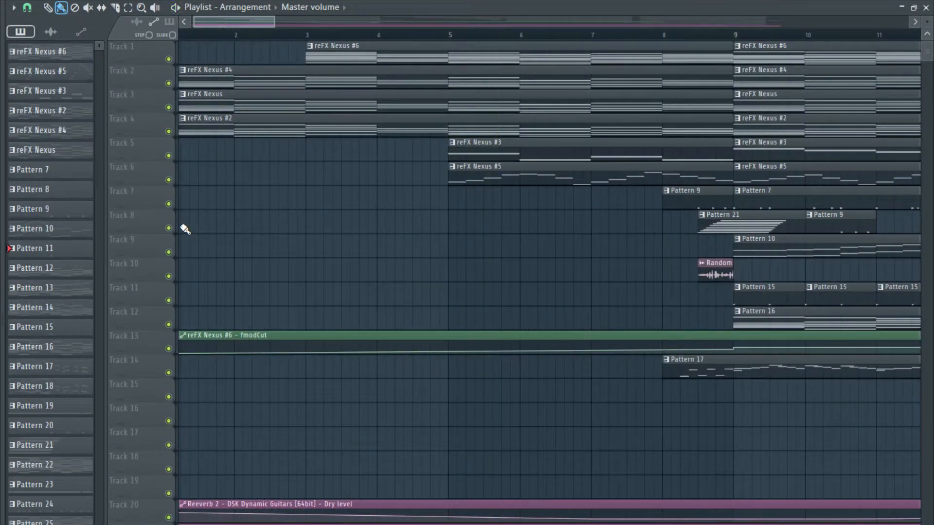
# Replay the song from bar 1 into the section starting at bar 9, following the layered intro parts, and stop playback.
pyautogui.press('space')
pyautogui.keyDown('ctrl'); pyautogui.scroll(-4, 194, 216); pyautogui.keyUp('ctrl')
pyautogui.keyDown('ctrl'); pyautogui.scroll(-1, 197, 219); pyautogui.keyUp('ctrl')
pyautogui.press('space')
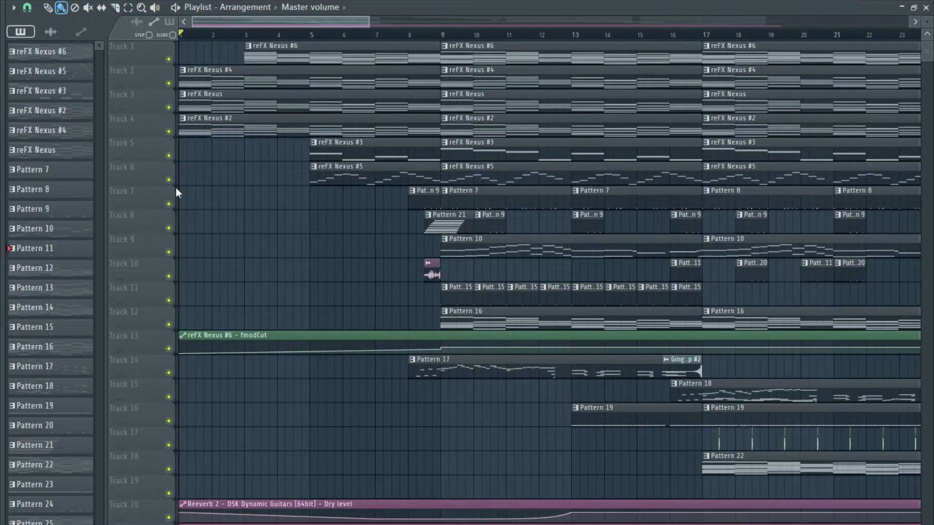
pyautogui.keyDown('ctrl'); pyautogui.scroll(2, 175, 187); pyautogui.keyUp('ctrl')
pyautogui.press('space')
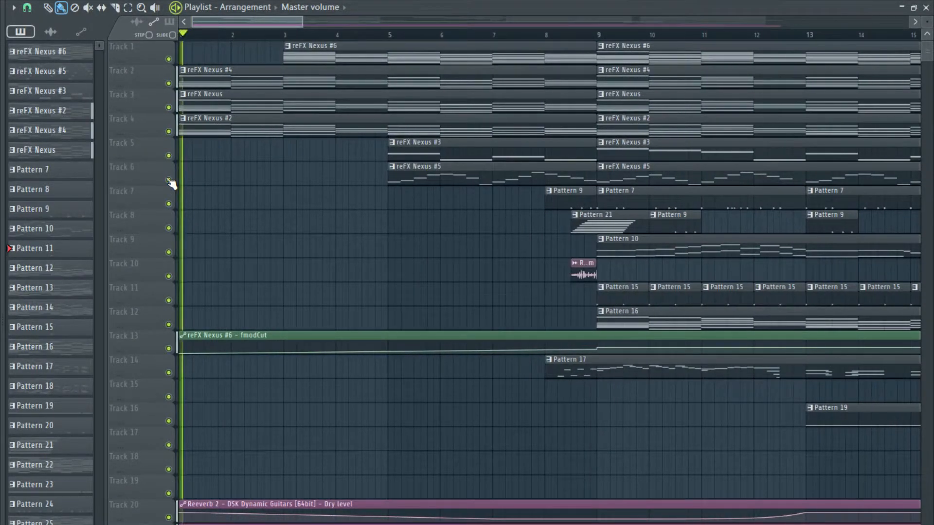
pyautogui.keyDown('ctrl'); pyautogui.scroll(-2, 169, 194); pyautogui.keyUp('ctrl')
pyautogui.keyDown('ctrl'); pyautogui.scroll(4, 168, 191); pyautogui.keyUp('ctrl')
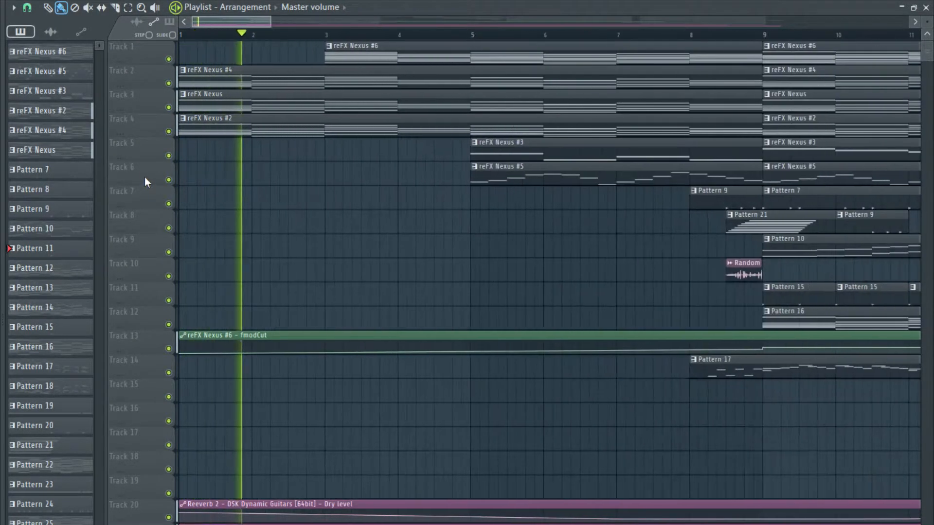
pyautogui.keyDown('ctrl'); pyautogui.scroll(-4, 241, 208); pyautogui.keyUp('ctrl')
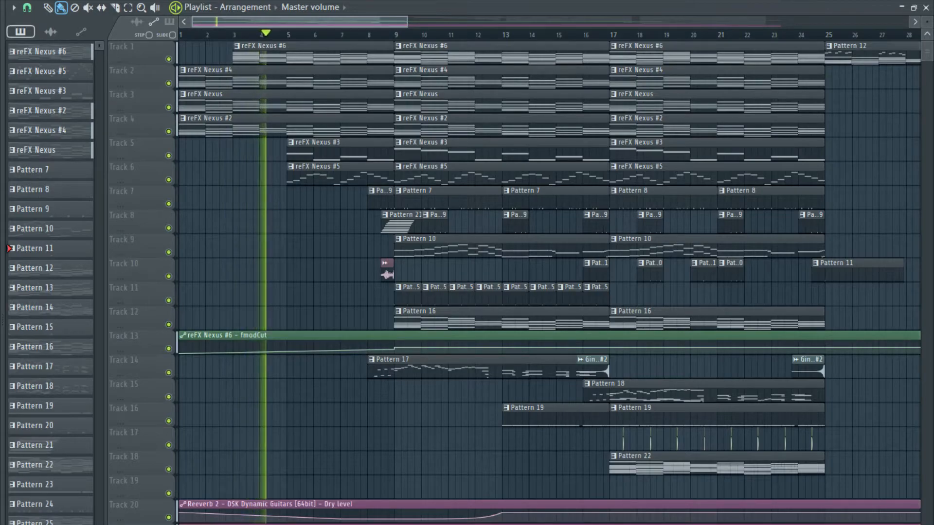
pyautogui.keyDown('ctrl'); pyautogui.scroll(-3, 195, 233); pyautogui.keyUp('ctrl')
pyautogui.keyDown('ctrl'); pyautogui.scroll(4, 134, 241); pyautogui.keyUp('ctrl')
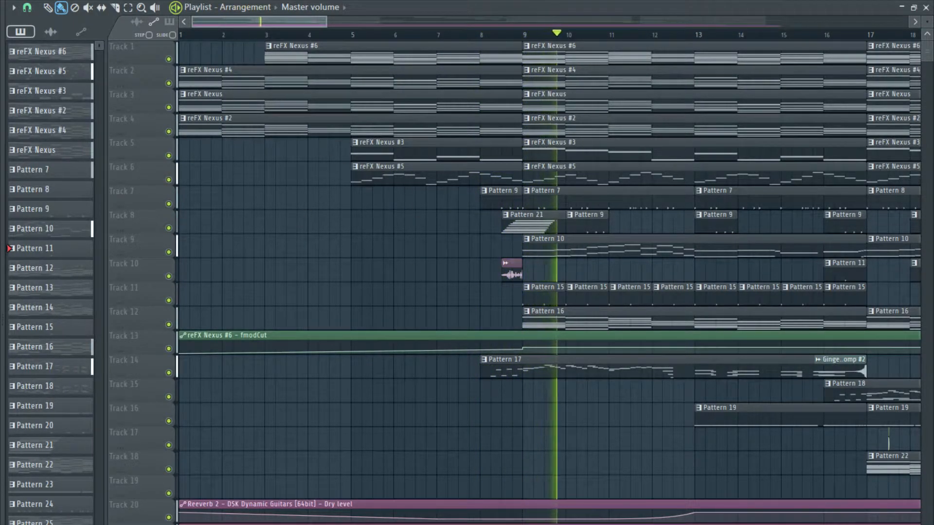
pyautogui.press('space')
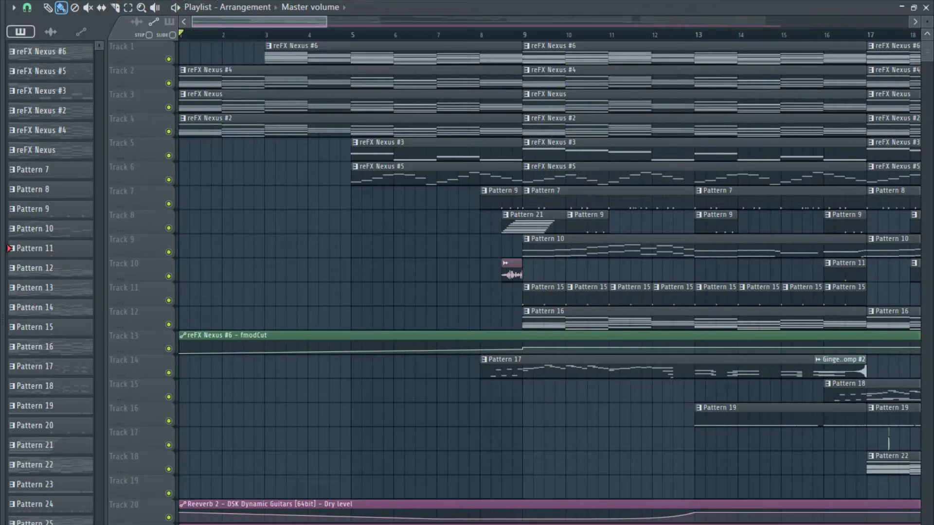
# Audition the reFX Nexus #2, reFX Nexus and reFX Nexus #4 intro clips soloed one at a time, and restore all clips.
pyautogui.scroll(3, 262, 26)
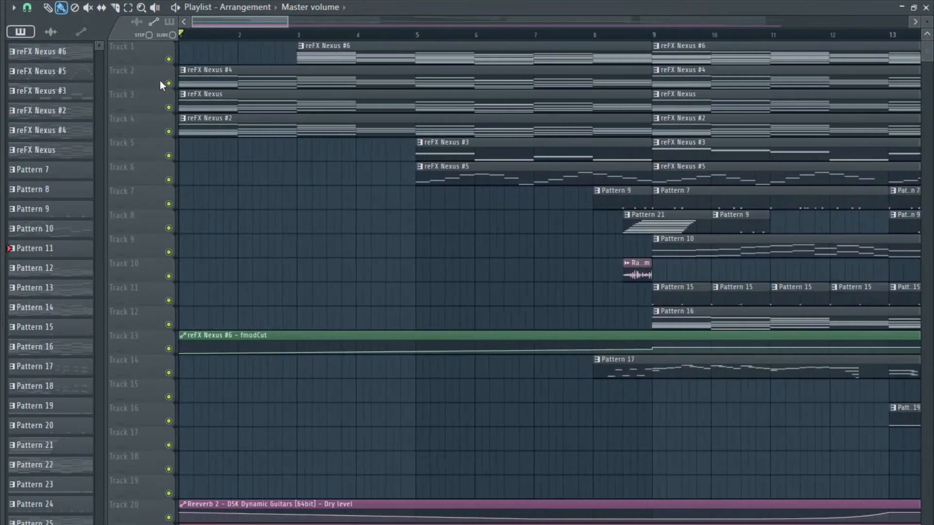
pyautogui.scroll(3, 163, 307)
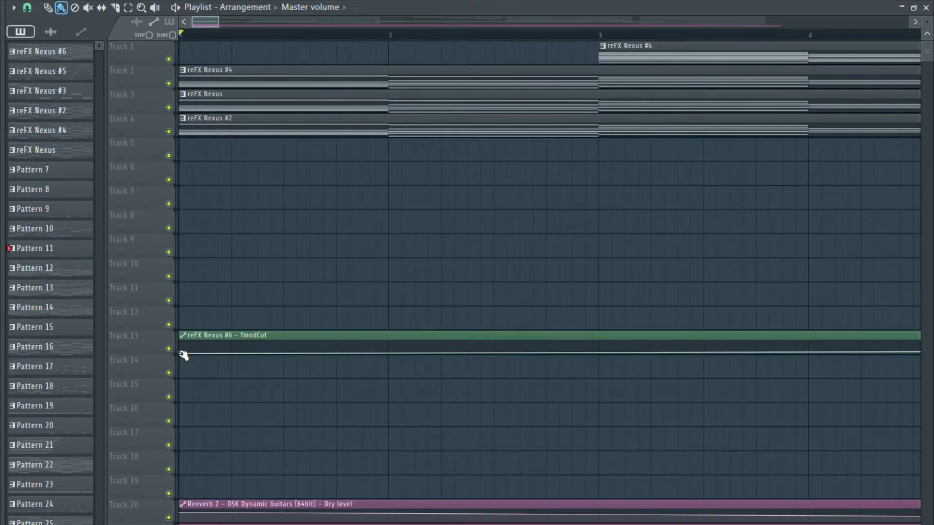
pyautogui.keyDown('alt'); pyautogui.rightClick(242, 120); pyautogui.keyUp('alt')
pyautogui.keyDown('alt'); pyautogui.rightClick(245, 99); pyautogui.keyUp('alt')
pyautogui.keyDown('alt'); pyautogui.rightClick(244, 77); pyautogui.keyUp('alt')
pyautogui.keyDown('alt'); pyautogui.rightClick(244, 101); pyautogui.keyUp('alt')
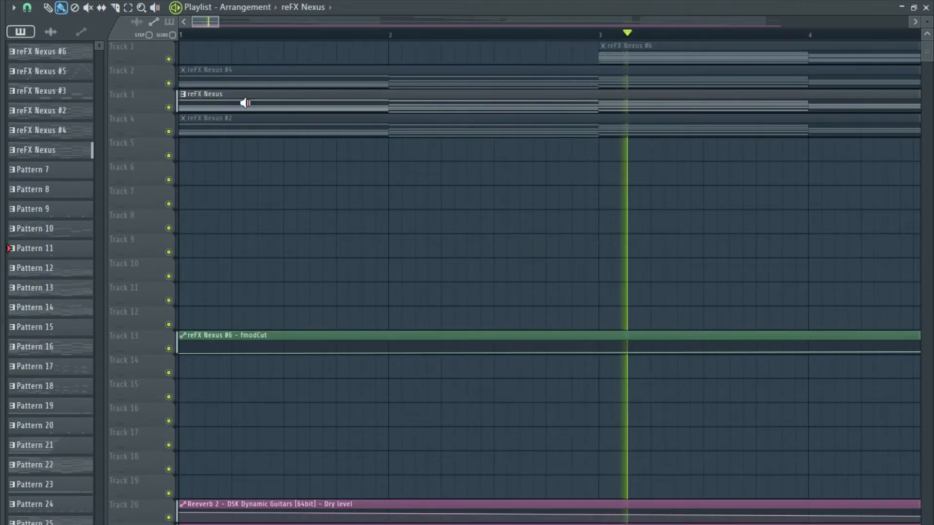
pyautogui.keyDown('alt'); pyautogui.rightClick(244, 78); pyautogui.keyUp('alt')
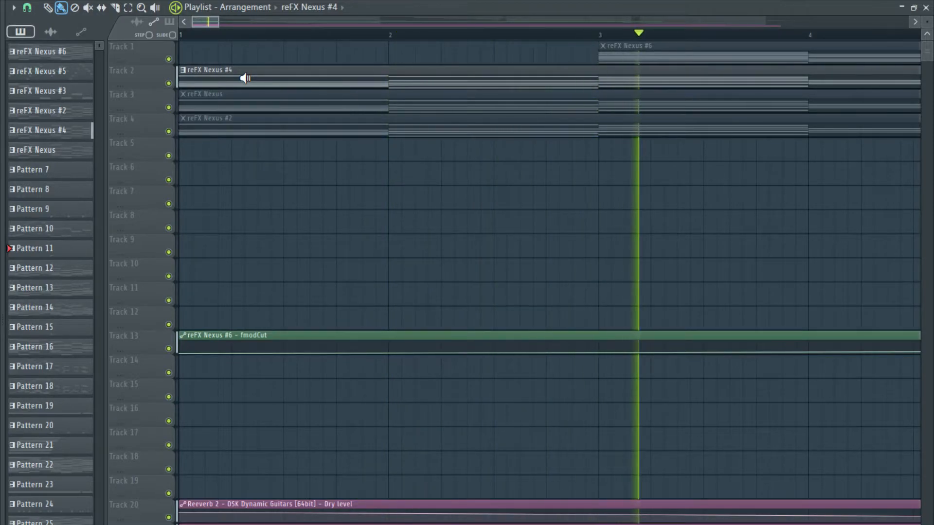
pyautogui.scroll(-5, 239, 105)
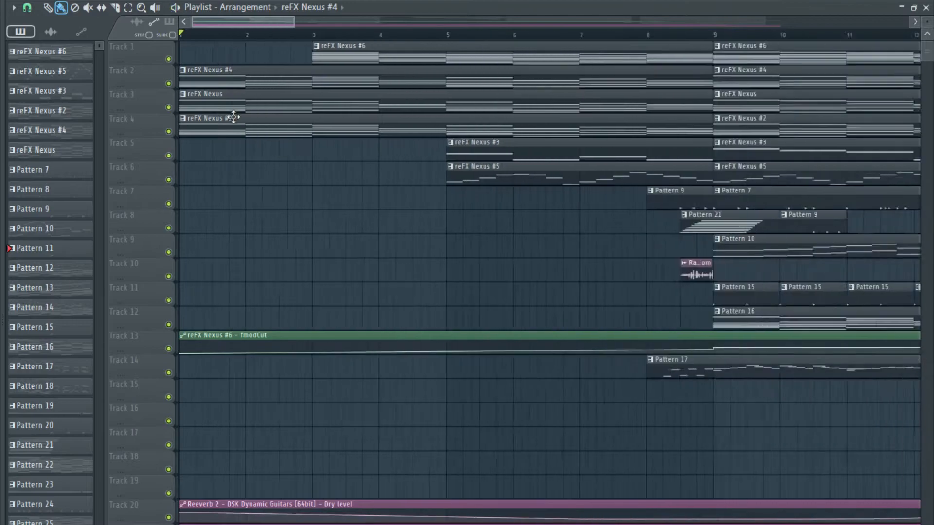
pyautogui.scroll(-4, 233, 117)
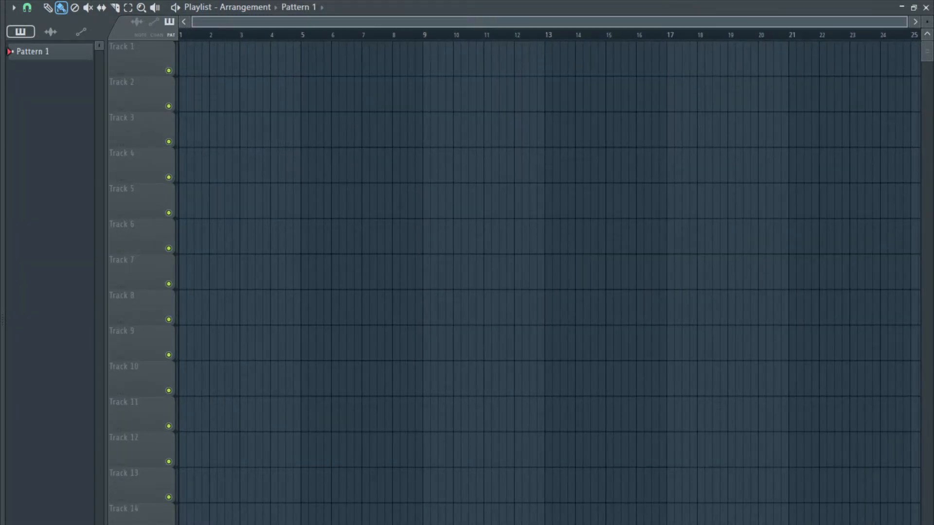
# Add a LABS Soft Piano channel, raise its second slider to maximum and turn the large dial to about 39%.
pyautogui.press('F6')
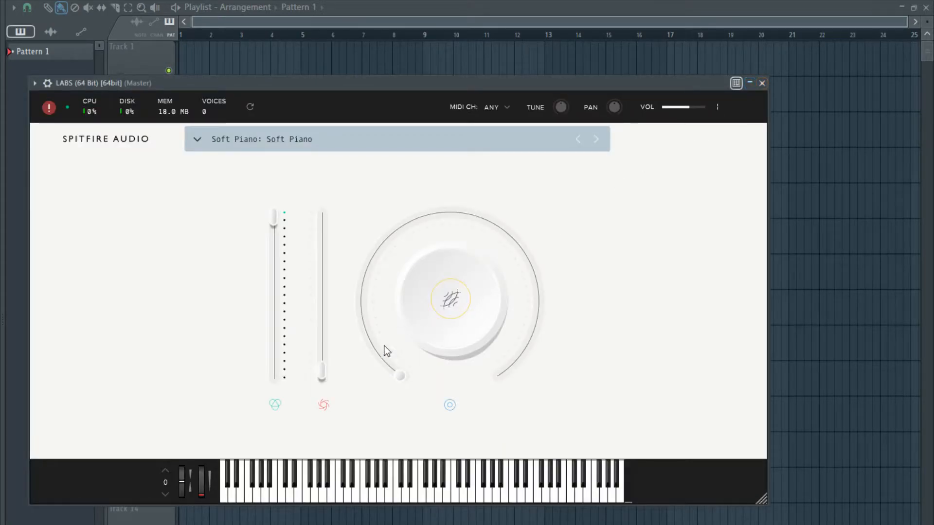
pyautogui.moveTo(321, 375); pyautogui.dragTo(310, 175)
pyautogui.moveTo(414, 388); pyautogui.dragTo(415, 216)
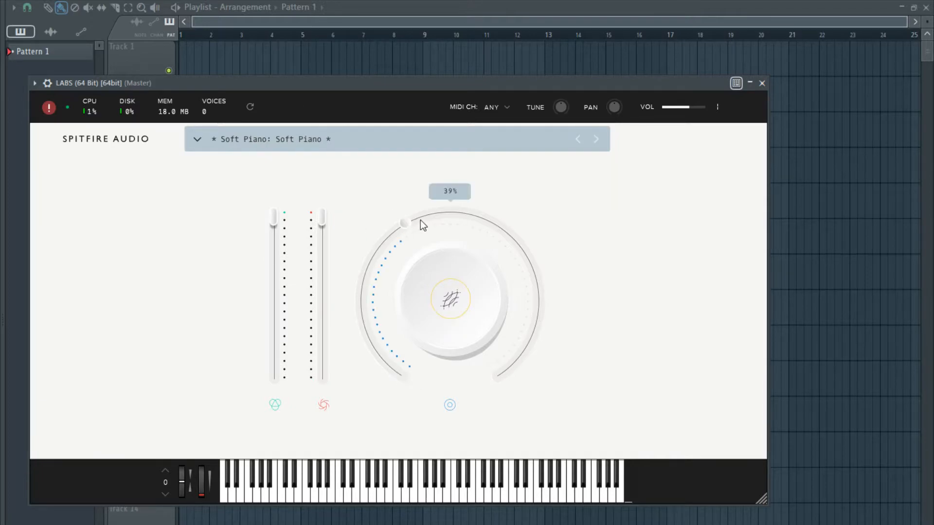
# Close the LABS plugin window and open the channel's piano roll.
pyautogui.click(762, 83)
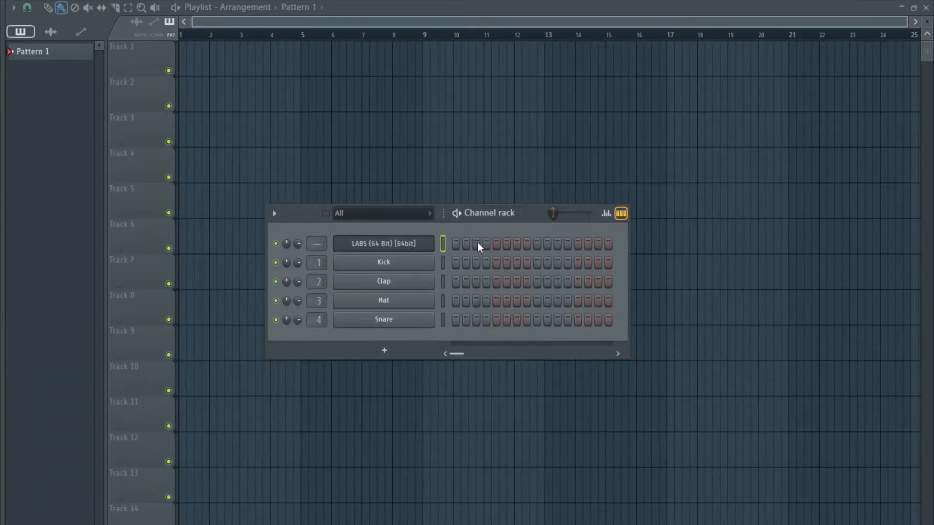
pyautogui.press('F7')
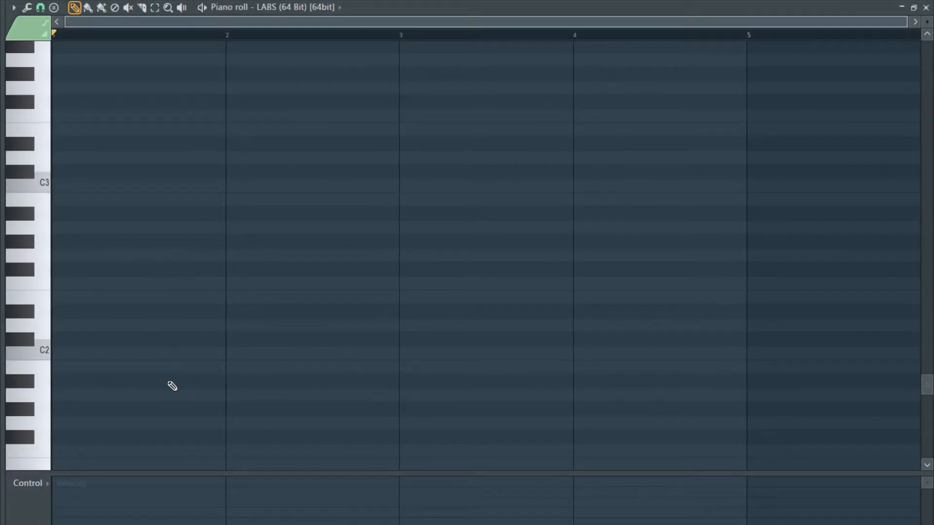
pyautogui.scroll(3, 80, 237)
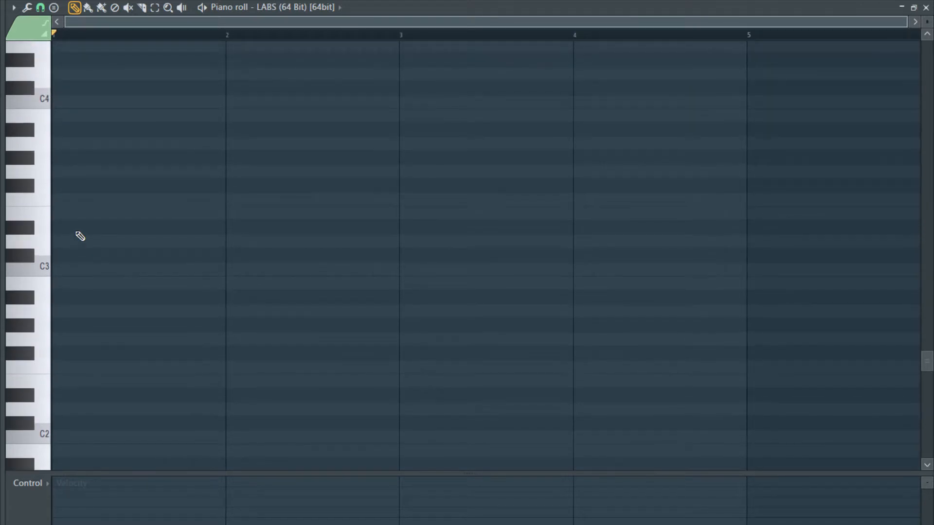
pyautogui.click(63, 185)
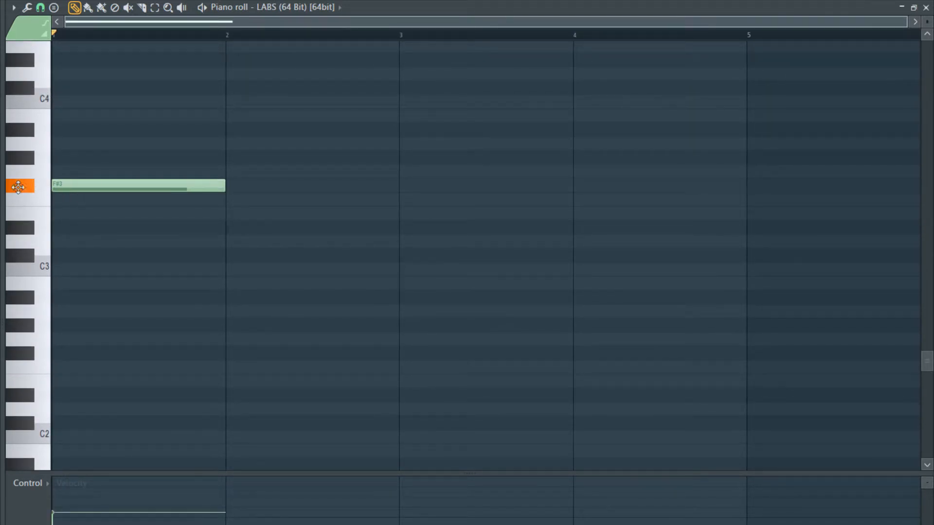
pyautogui.rightClick(66, 187)
pyautogui.scroll(15, 75, 234)
pyautogui.scroll(4, 74, 234)
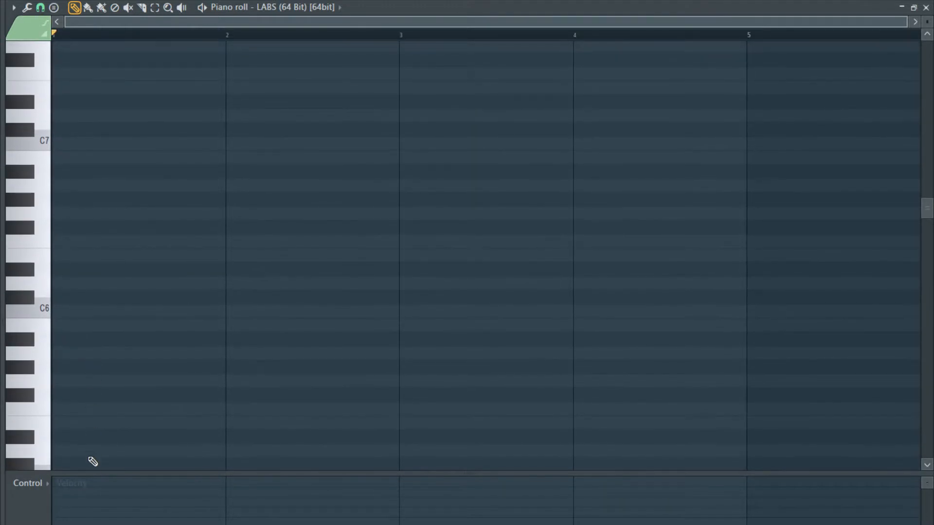
pyautogui.click(66, 228)
pyautogui.rightClick(102, 223)
# Build a four-note chord of F#5, A5, C#6 and E6 in bar 1, each note one bar long.
pyautogui.scroll(-6, 76, 239)
pyautogui.click(66, 230)
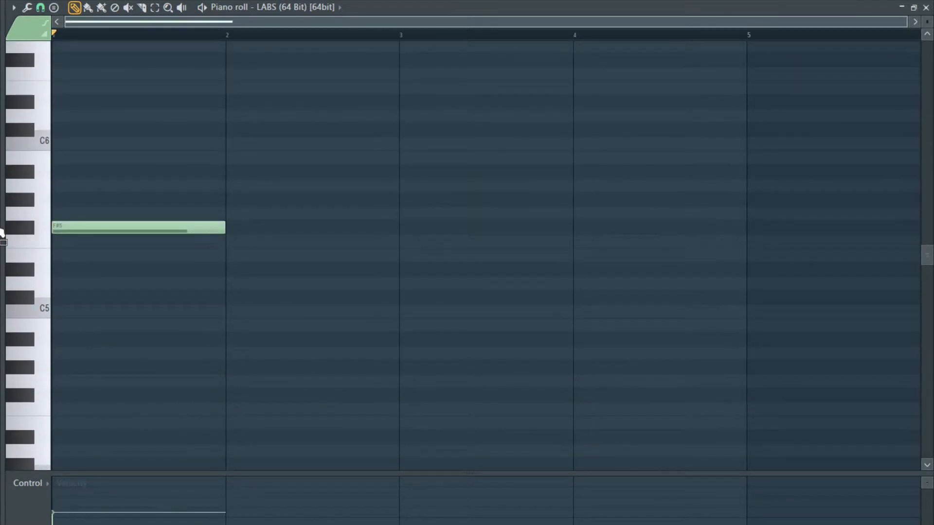
pyautogui.moveTo(73, 173); pyautogui.dragTo(41, 188)
pyautogui.click(55, 131)
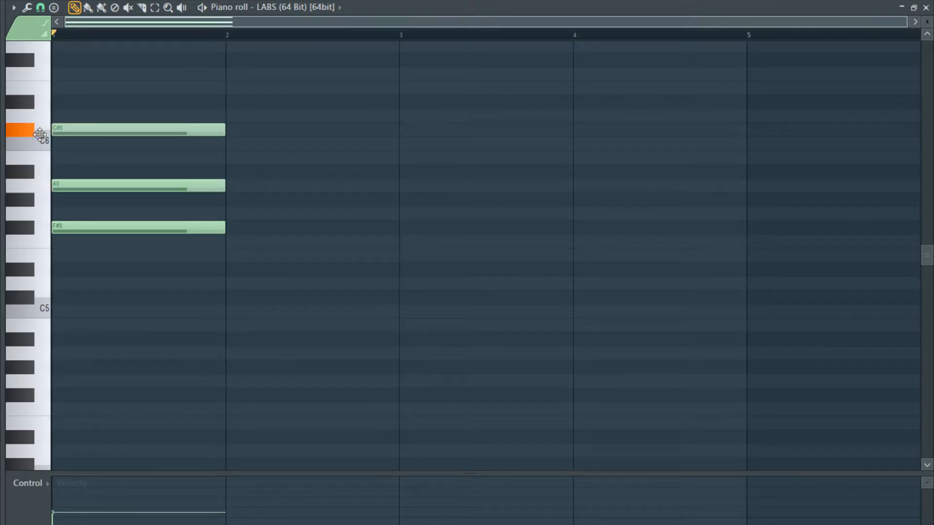
pyautogui.click(55, 88)
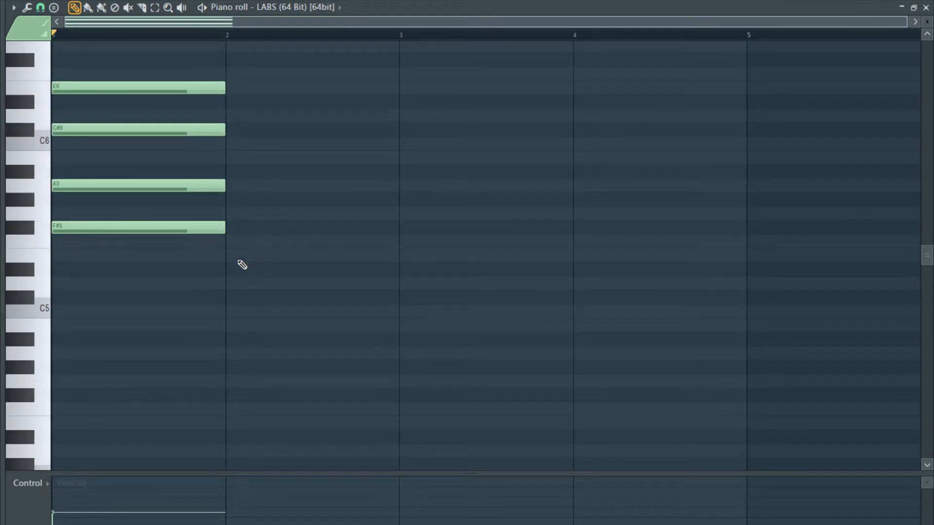
# Add a second one-bar chord of B5, D6, F#6 and A6 in bar 2.
pyautogui.click(237, 158)
pyautogui.scroll(3, 243, 190)
pyautogui.click(240, 199)
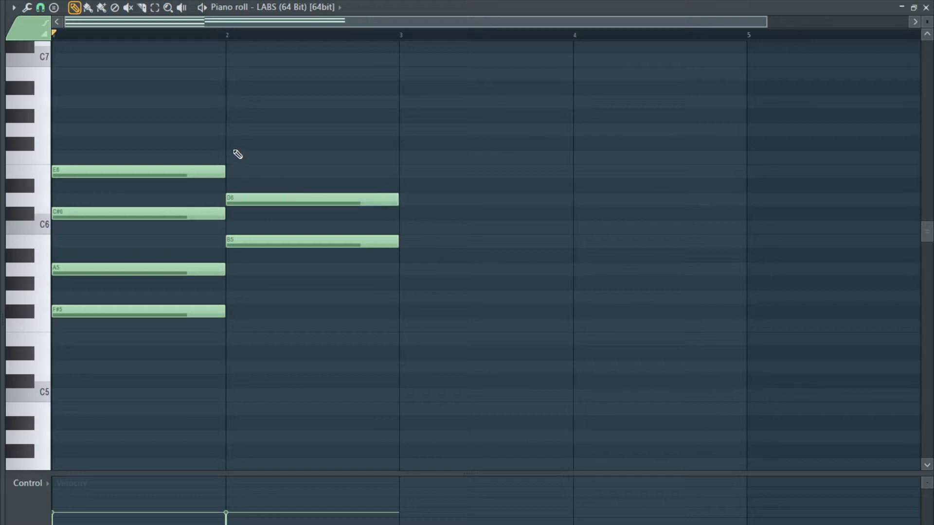
pyautogui.click(231, 143)
pyautogui.click(231, 102)
# Add a third one-bar chord of E5, G5, B5 and D6 in bar 3.
pyautogui.click(398, 339)
pyautogui.click(400, 297)
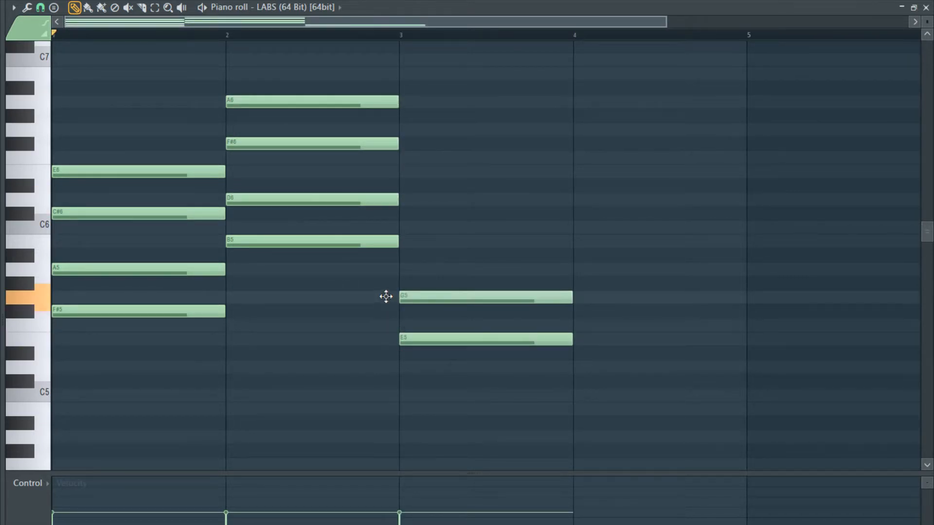
pyautogui.click(404, 241)
pyautogui.click(404, 199)
# Add a fourth one-bar chord of A5, C#6, E6 and G6 in bar 4.
pyautogui.click(580, 294)
pyautogui.rightClick(581, 295)
pyautogui.click(576, 281)
pyautogui.rightClick(578, 281)
pyautogui.click(577, 269)
pyautogui.click(578, 212)
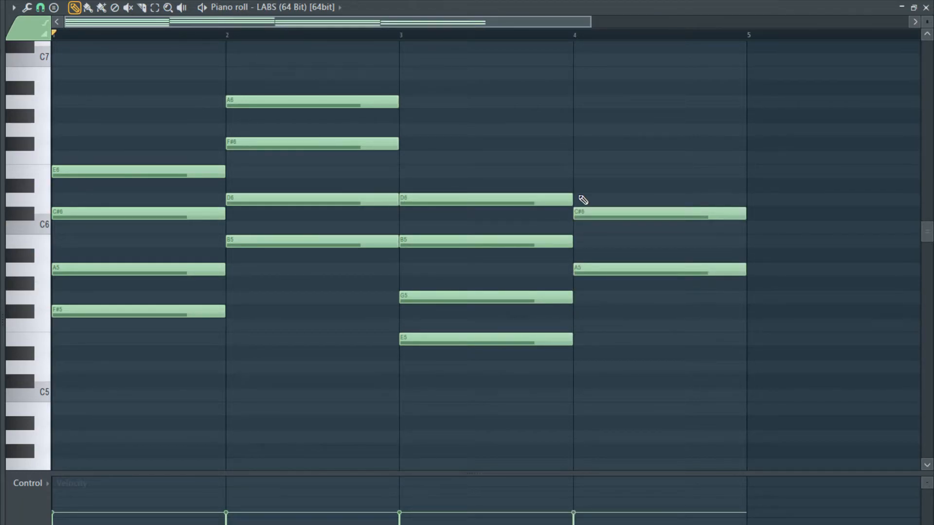
pyautogui.click(578, 172)
pyautogui.click(577, 129)
# Preview each of the four chords one after another.
pyautogui.keyDown('alt'); pyautogui.rightClick(203, 311); pyautogui.keyUp('alt')
pyautogui.keyDown('alt'); pyautogui.rightClick(295, 287); pyautogui.keyUp('alt')
pyautogui.keyDown('alt'); pyautogui.rightClick(443, 287); pyautogui.keyUp('alt')
pyautogui.keyDown('alt'); pyautogui.rightClick(614, 266); pyautogui.keyUp('alt')
# Flip the four chords horizontally so their order is reversed, and listen to the reversed progression.
pyautogui.scroll(-1, 529, 328)
pyautogui.scroll(-1, 531, 331)
pyautogui.scroll(-1, 463, 334)
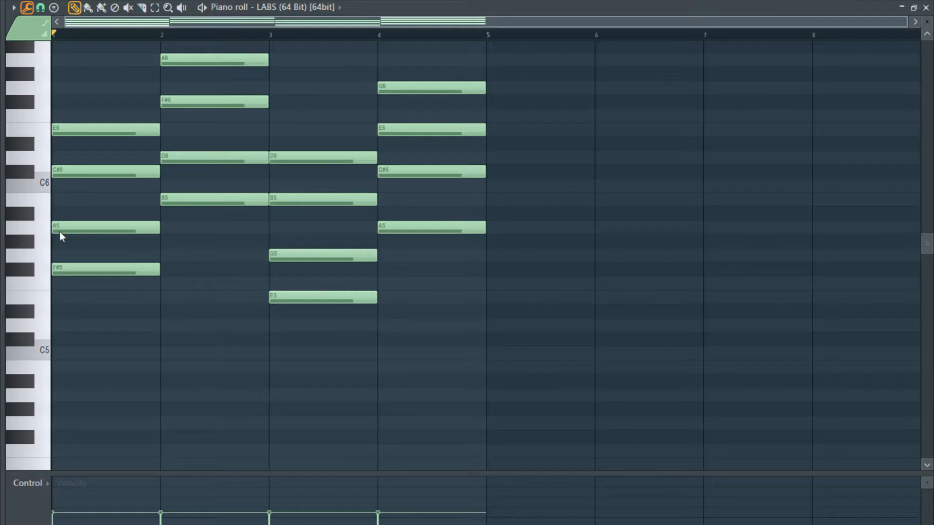
pyautogui.click(84, 223)
pyautogui.press('space')
pyautogui.press('space')
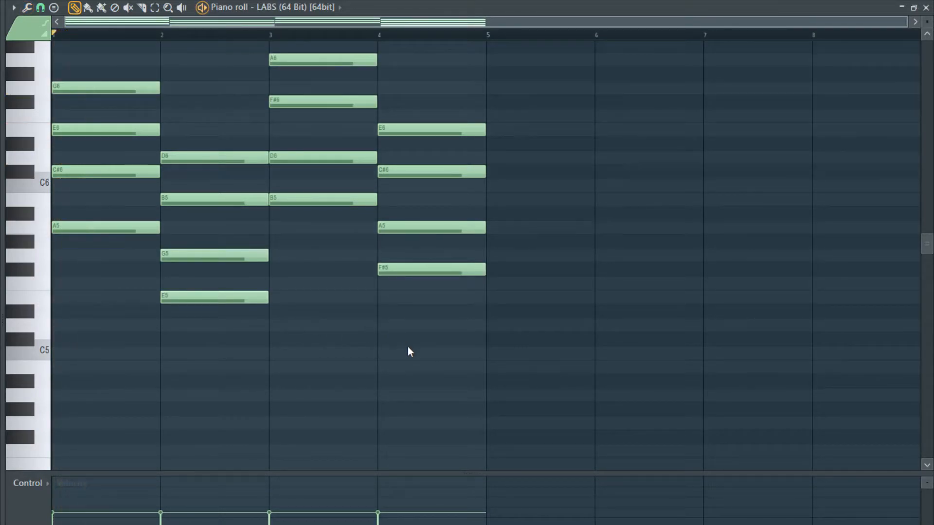
pyautogui.keyDown('alt'); pyautogui.rightClick(98, 233); pyautogui.keyUp('alt')
pyautogui.keyDown('alt'); pyautogui.rightClick(329, 214); pyautogui.keyUp('alt')
pyautogui.keyDown('alt'); pyautogui.rightClick(419, 223); pyautogui.keyUp('alt')
# Select the time range of bars 1 to 5, and place the rendered "pie with a color" audio at the start of Track 1.
pyautogui.keyDown('ctrl'); pyautogui.moveTo(593, 37); pyautogui.dragTo(58, 37); pyautogui.keyUp('ctrl')
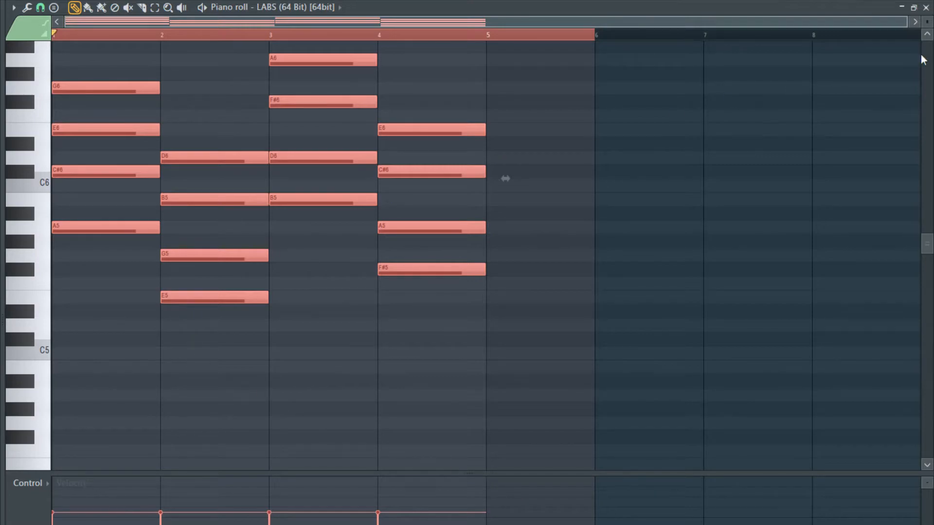
pyautogui.click(926, 7)
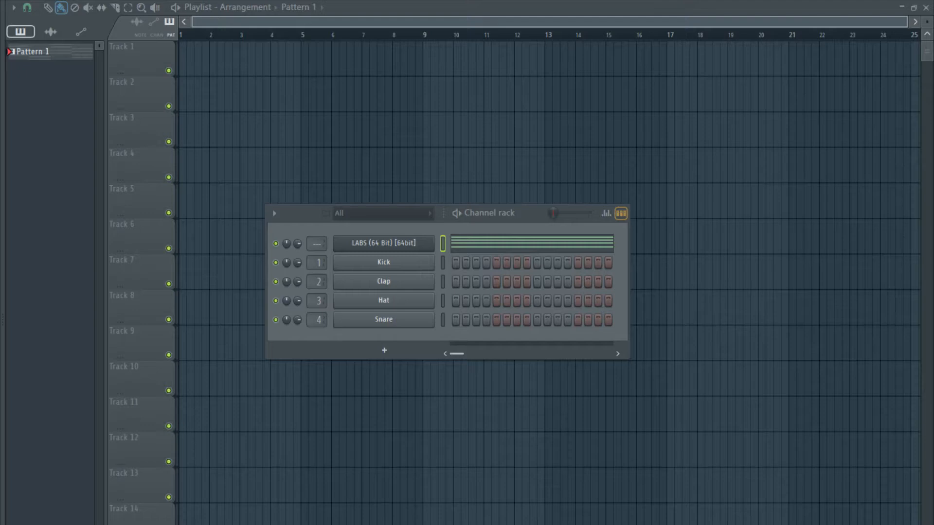
pyautogui.moveTo(406, 57); pyautogui.dragTo(122, 53)
pyautogui.press('space')
pyautogui.press('space')
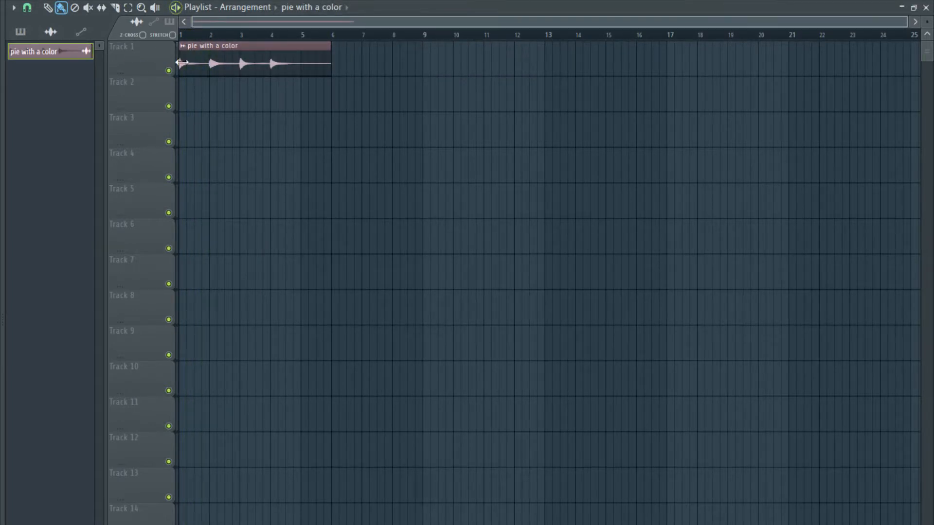
# Reverse the "pie with a color" sample and play the clip back from bar 2.
pyautogui.scroll(5, 182, 73)
pyautogui.doubleClick(223, 67)
pyautogui.click(252, 244)
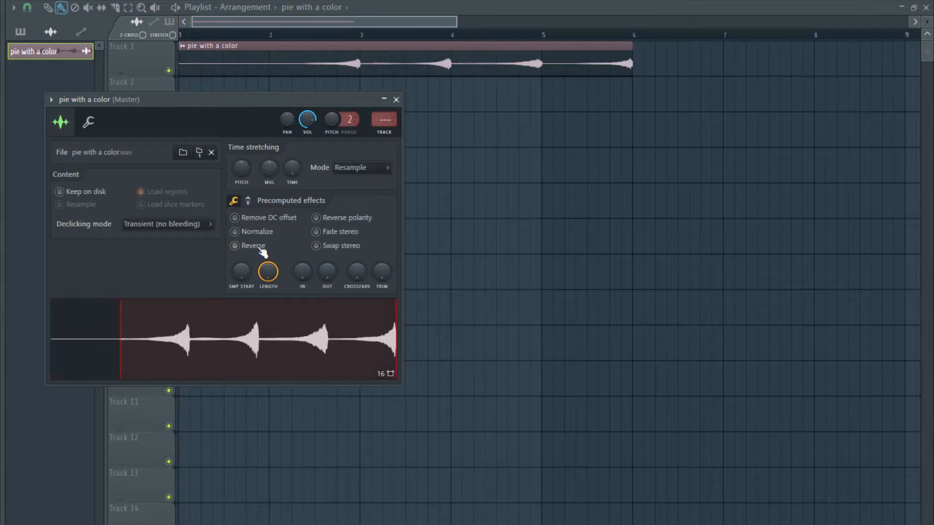
pyautogui.press('Escape')
pyautogui.click(281, 38)
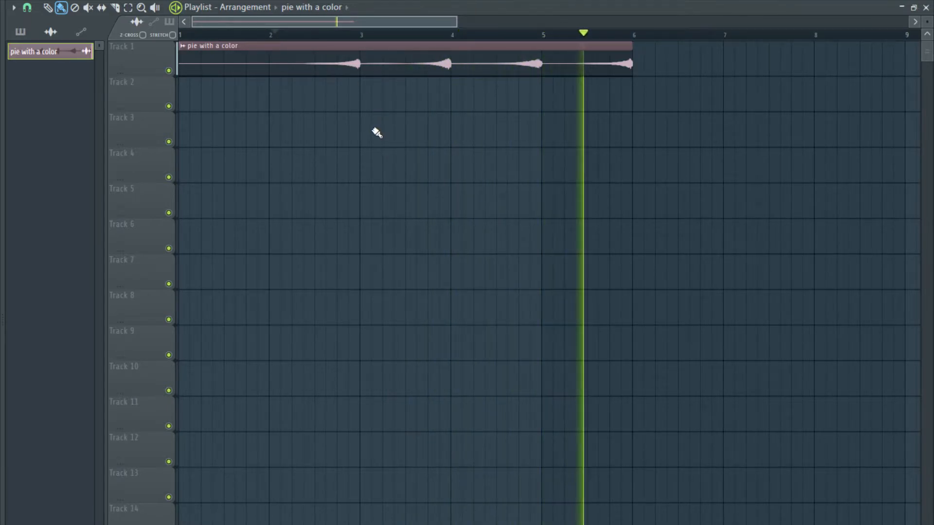
pyautogui.scroll(-2, 361, 129)
pyautogui.press('space')
# Reopen the LABS chords in the piano roll and flip them back to their original order.
pyautogui.press('F6')
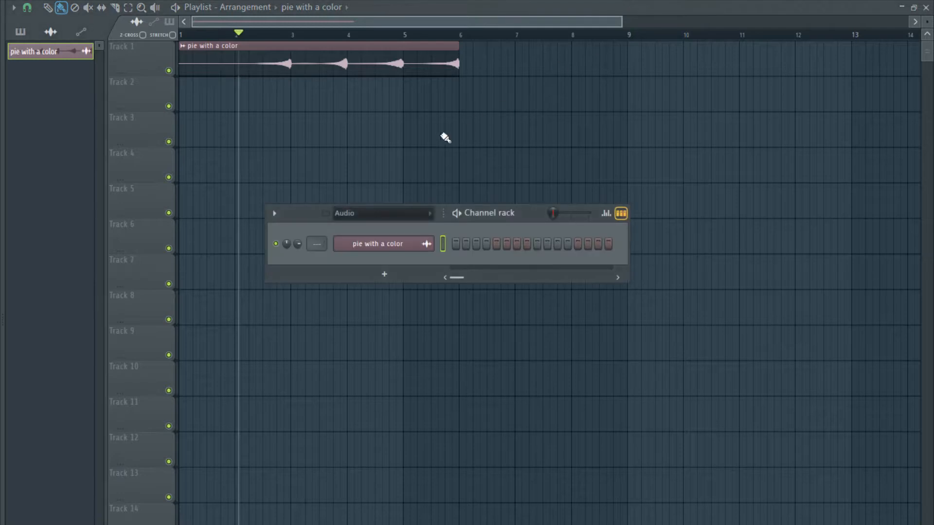
pyautogui.press('F7')
pyautogui.press('F6')
pyautogui.press('F6')
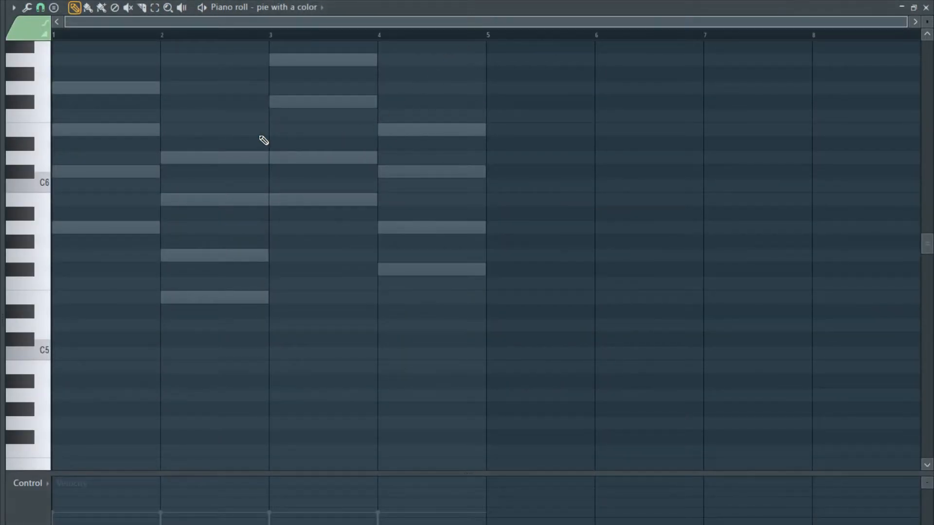
pyautogui.doubleClick(281, 101)
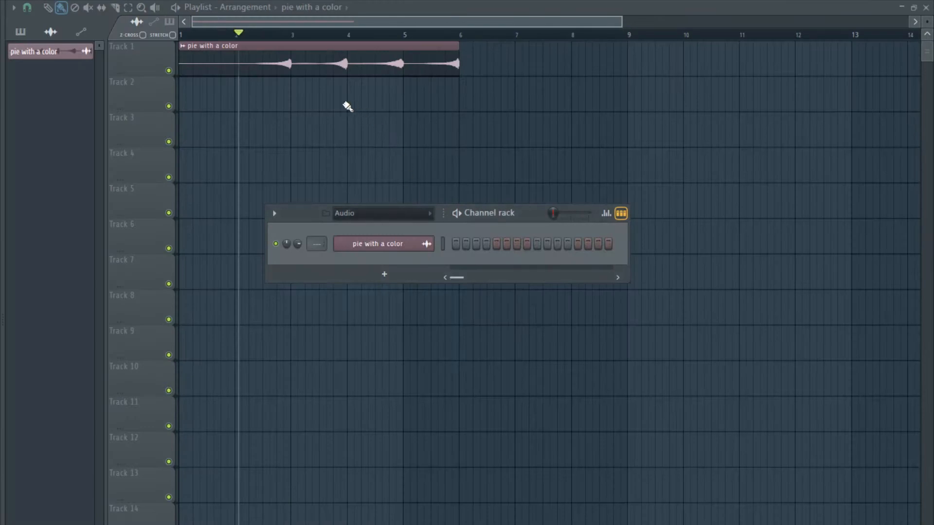
pyautogui.click(271, 101)
pyautogui.moveTo(346, 104); pyautogui.dragTo(308, 104)
pyautogui.rightClick(319, 103)
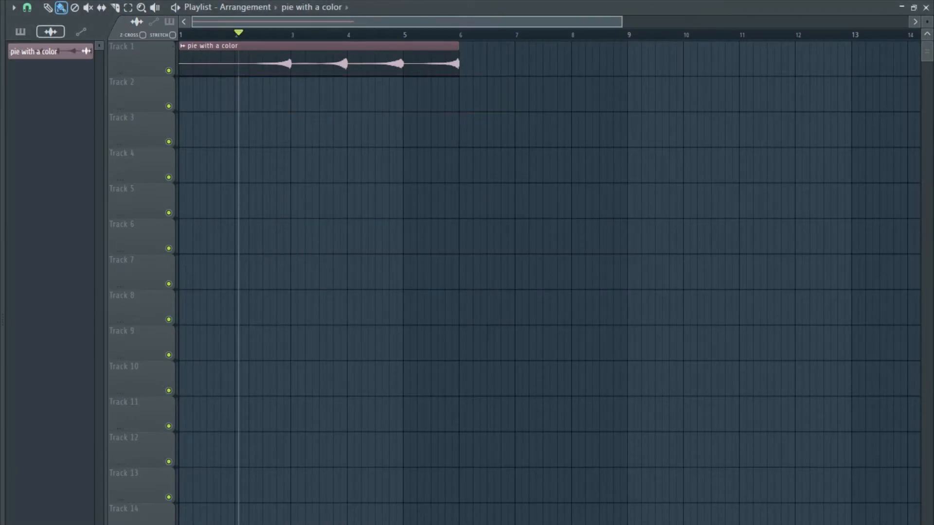
# Place Pattern 1 on Track 2 so that it starts at bar 2 beneath the reversed audio clip.
pyautogui.click(20, 32)
pyautogui.click(36, 51)
pyautogui.click(194, 106)
pyautogui.moveTo(261, 100); pyautogui.dragTo(234, 101)
# Play the reversed audio clip together with the Pattern 1 chords.
pyautogui.scroll(3, 311, 101)
pyautogui.press('space')
pyautogui.scroll(-3, 217, 99)
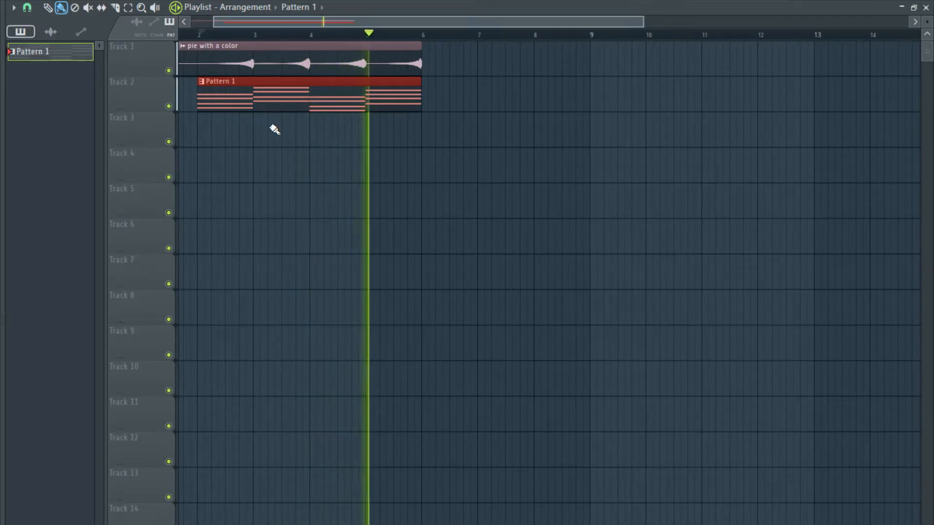
pyautogui.scroll(2, 368, 117)
pyautogui.press('space')
pyautogui.scroll(-4, 341, 167)
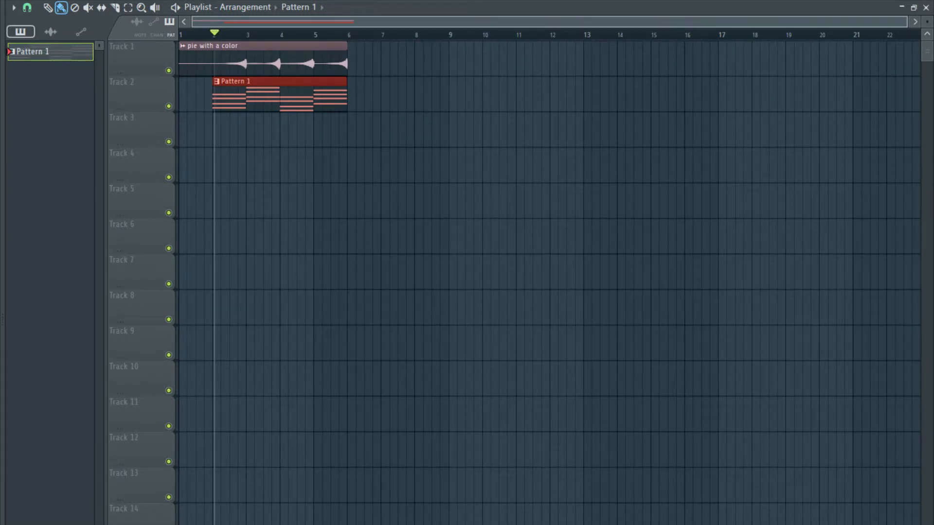
pyautogui.scroll(2, 550, 282)
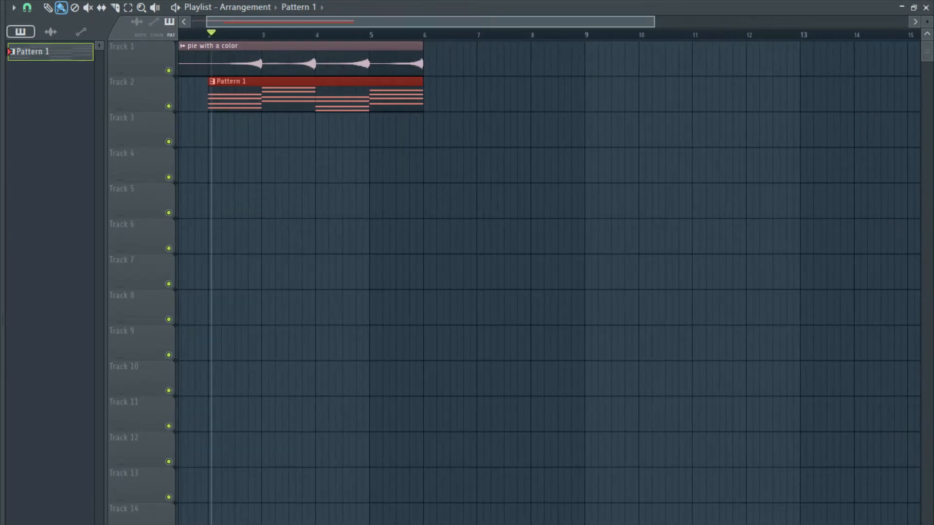
# Show the Unsorted channels in the channel rack and add a 3x Osc channel above LABS.
pyautogui.press('F6')
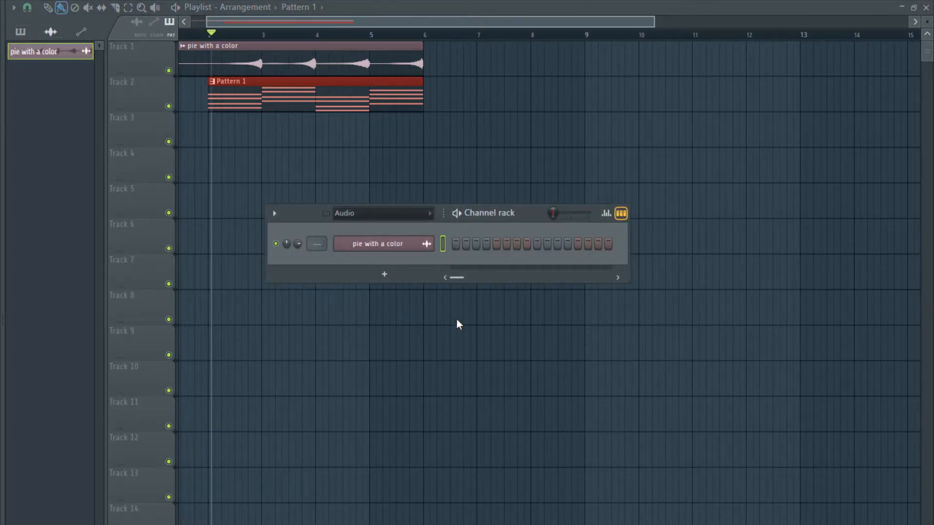
pyautogui.click(375, 217)
pyautogui.click(384, 252)
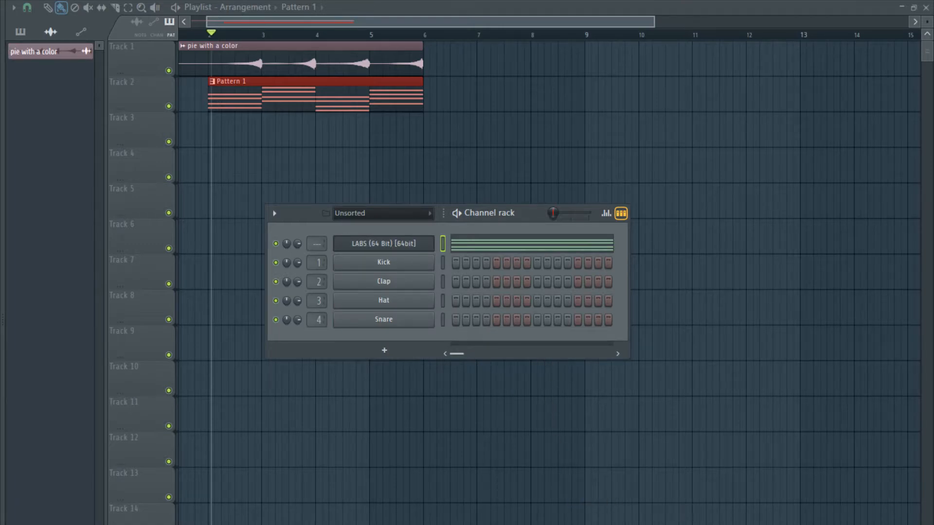
pyautogui.click(659, 453)
pyautogui.rightClick(692, 453)
pyautogui.press('F6')
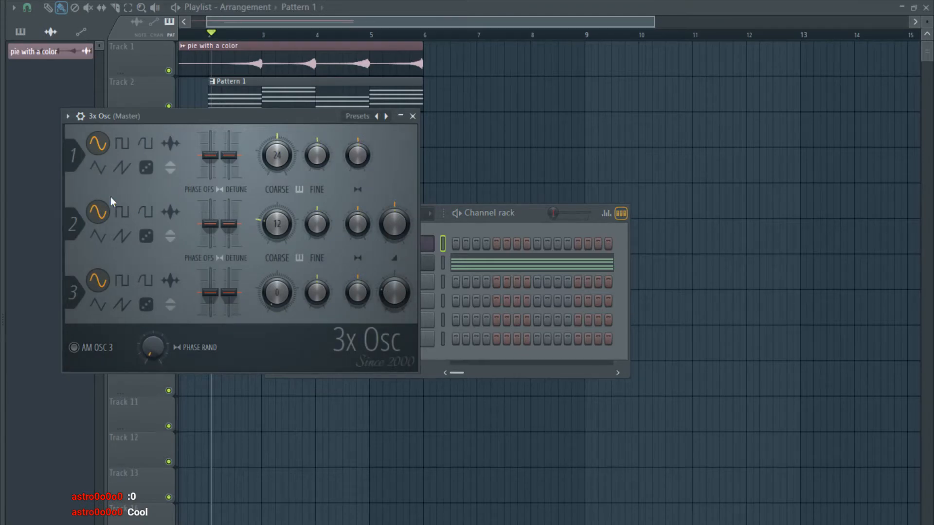
# Set oscillator 1 to a triangle wave, oscillator 2's coarse pitch to 0, and adjust the mix levels of oscillators 2 and 3.
pyautogui.click(99, 174)
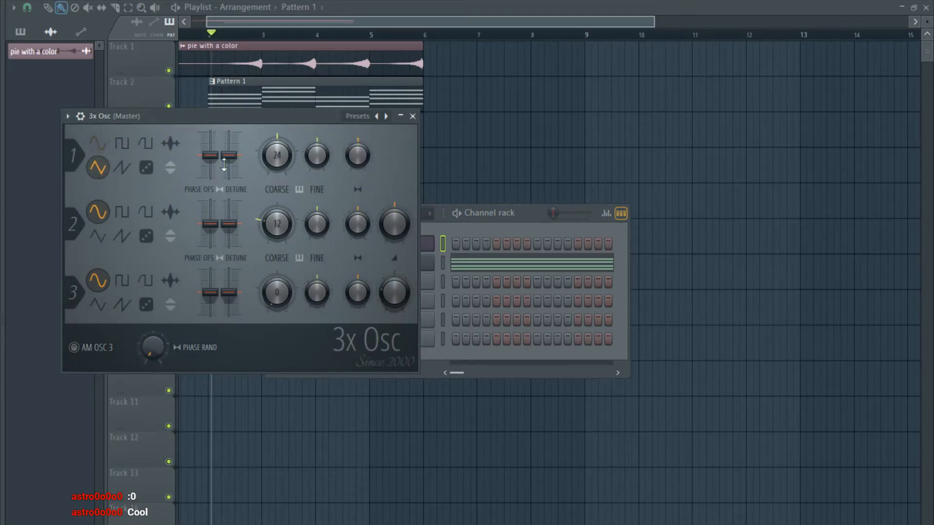
pyautogui.moveTo(283, 228); pyautogui.dragTo(276, 294)
pyautogui.moveTo(393, 287); pyautogui.dragTo(405, 293)
pyautogui.moveTo(395, 219); pyautogui.dragTo(380, 232)
# Route the 3x Osc channel to mixer track 5 and lower that track's volume.
pyautogui.click(442, 243)
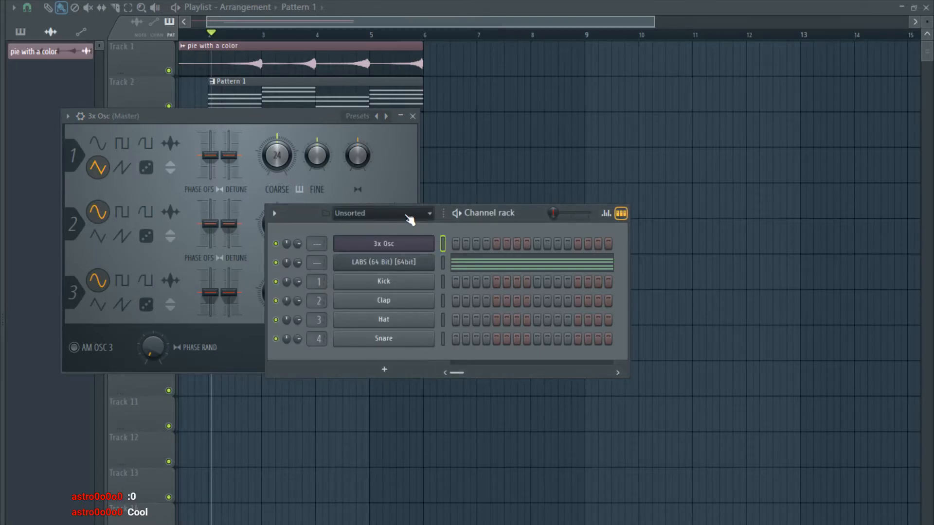
pyautogui.hotkey('ctrl', 'l')
pyautogui.moveTo(124, 317); pyautogui.dragTo(124, 358)
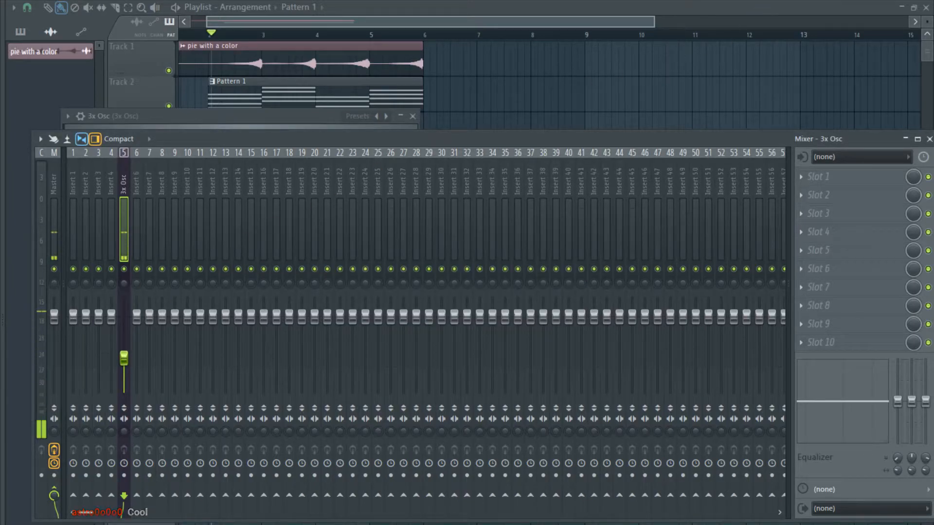
# Open the 3x Osc piano roll and build a one-bar chord of D6, F#6, A6, C#7 and E7 in bar 1.
pyautogui.press('F6')
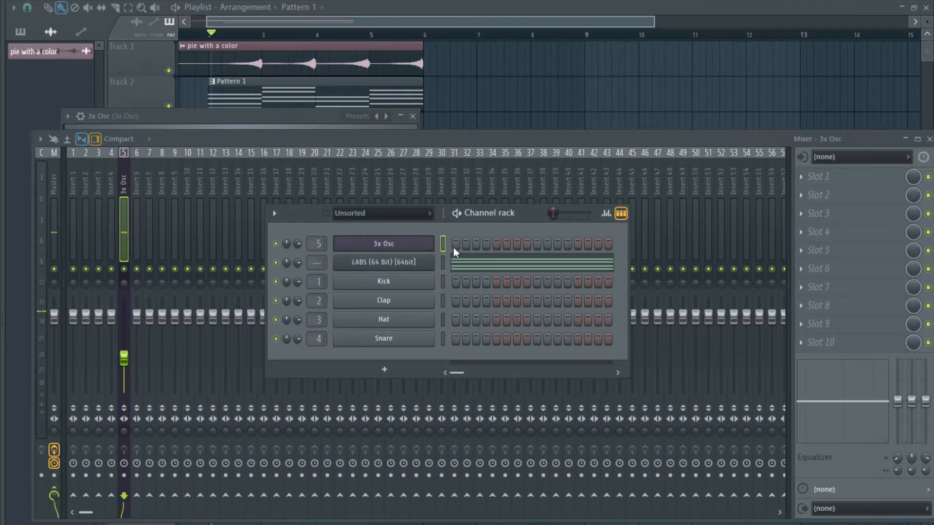
pyautogui.press('F7')
pyautogui.scroll(1, 115, 329)
pyautogui.scroll(1, 118, 332)
pyautogui.click(27, 283)
pyautogui.click(29, 227)
pyautogui.click(37, 188)
pyautogui.click(88, 133)
pyautogui.scroll(1, 85, 131)
pyautogui.click(80, 131)
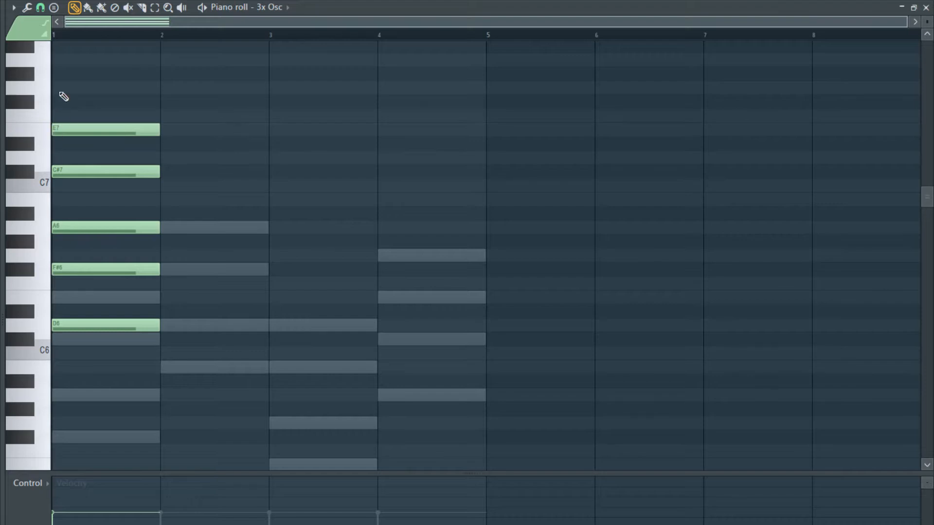
# Strum the 3x Osc chord so its notes start progressively later from D6 up to E7.
pyautogui.click(37, 165)
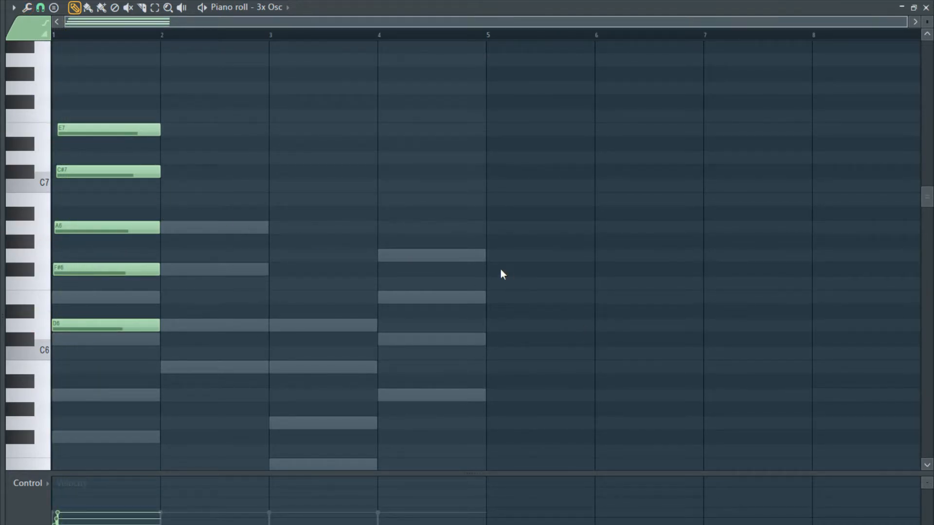
pyautogui.moveTo(537, 315); pyautogui.dragTo(536, 300)
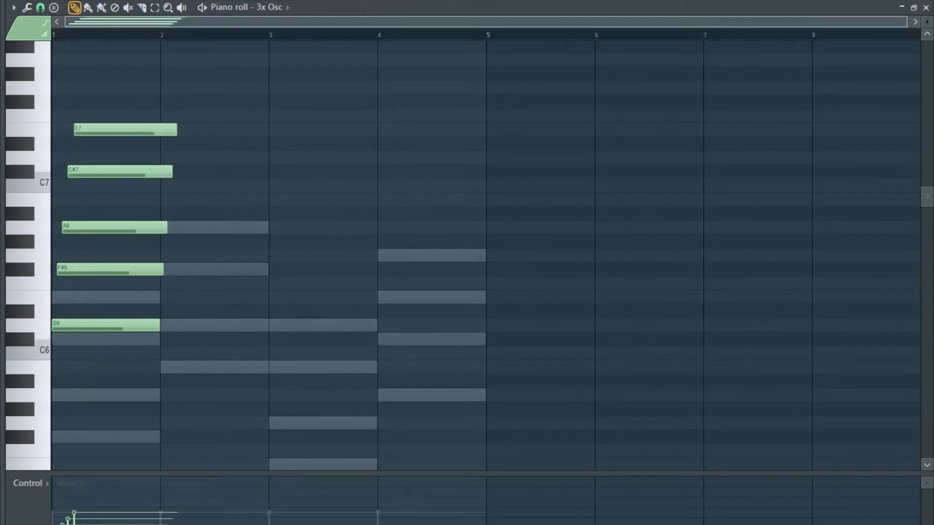
pyautogui.moveTo(465, 254); pyautogui.dragTo(454, 264)
pyautogui.click(588, 332)
# Enable the 3x Osc volume envelope and reduce its attack to minimum.
pyautogui.press('F6')
pyautogui.press('F7')
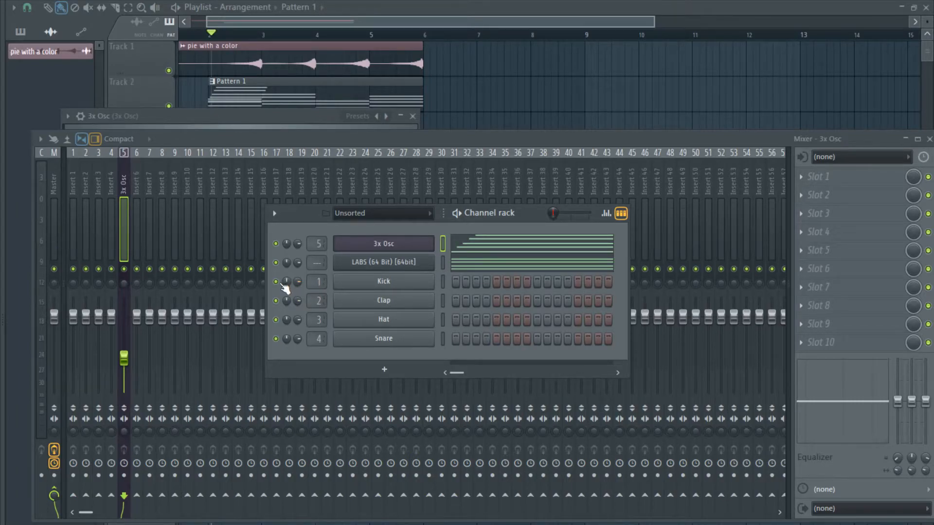
pyautogui.click(387, 253)
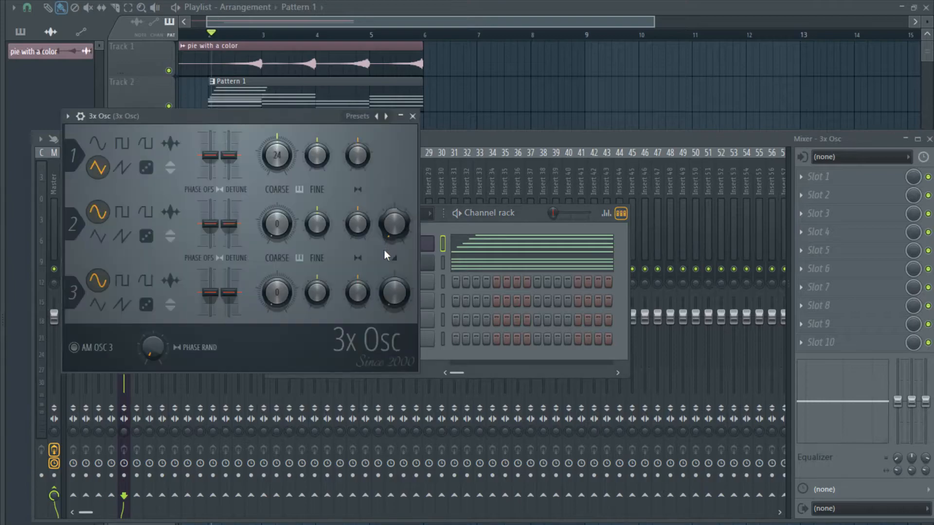
pyautogui.click(80, 115)
pyautogui.click(132, 138)
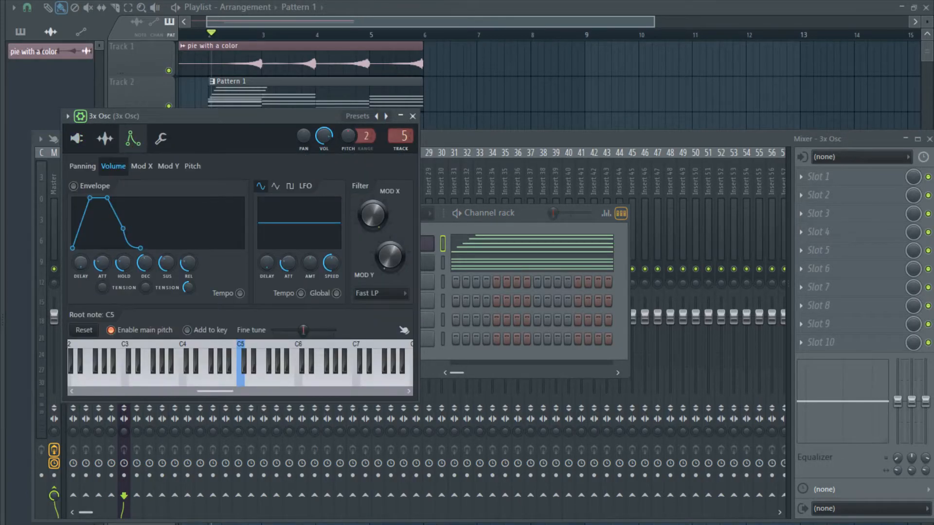
pyautogui.moveTo(98, 262); pyautogui.dragTo(102, 292)
# Play the start of the pattern repeatedly to hear the strummed 3x Osc chord with the piano.
pyautogui.press('space')
pyautogui.press('space')
pyautogui.press('space')
pyautogui.press('space')
pyautogui.press('space')
pyautogui.press('space')
pyautogui.press('space')
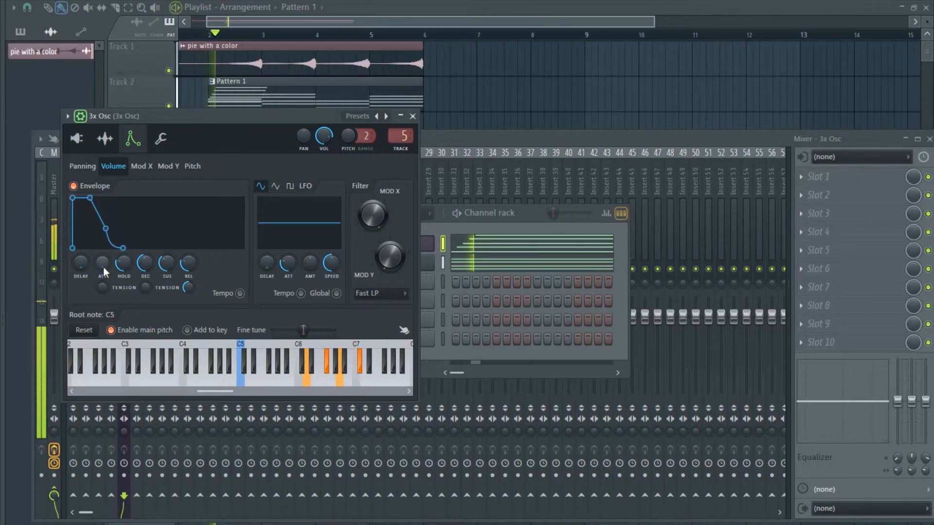
pyautogui.press('space')
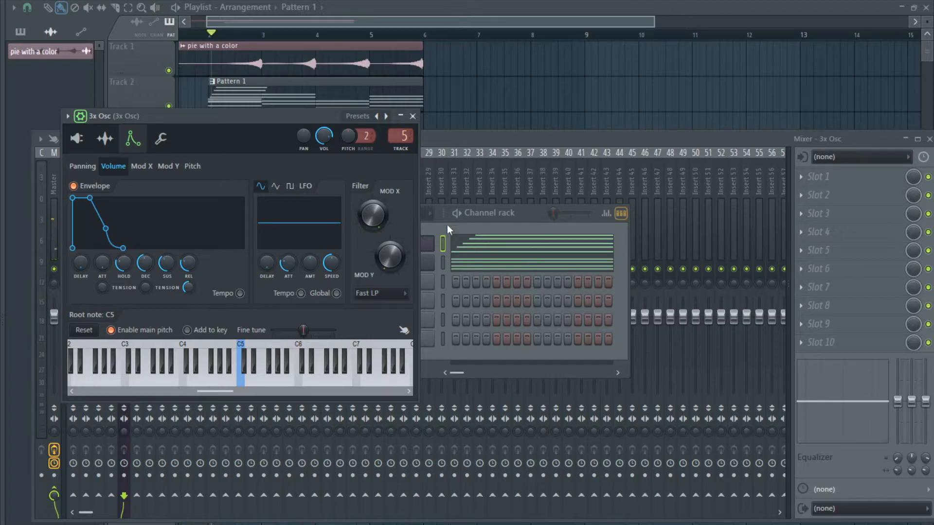
# Move the 3x Osc notes from Pattern 1 into a new Pattern 2.
pyautogui.click(443, 246)
pyautogui.click(443, 246)
pyautogui.hotkey('ctrl', 'x')
pyautogui.press('F4')
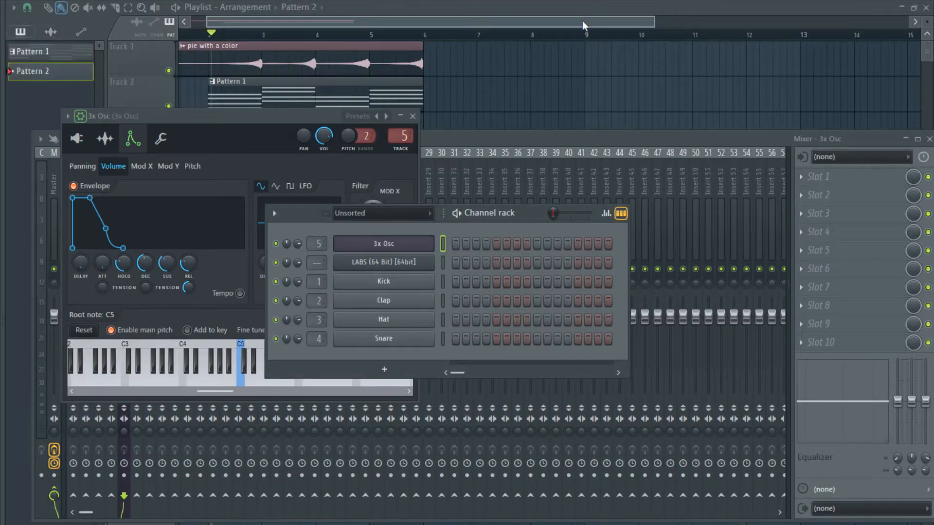
pyautogui.hotkey('ctrl', 'v')
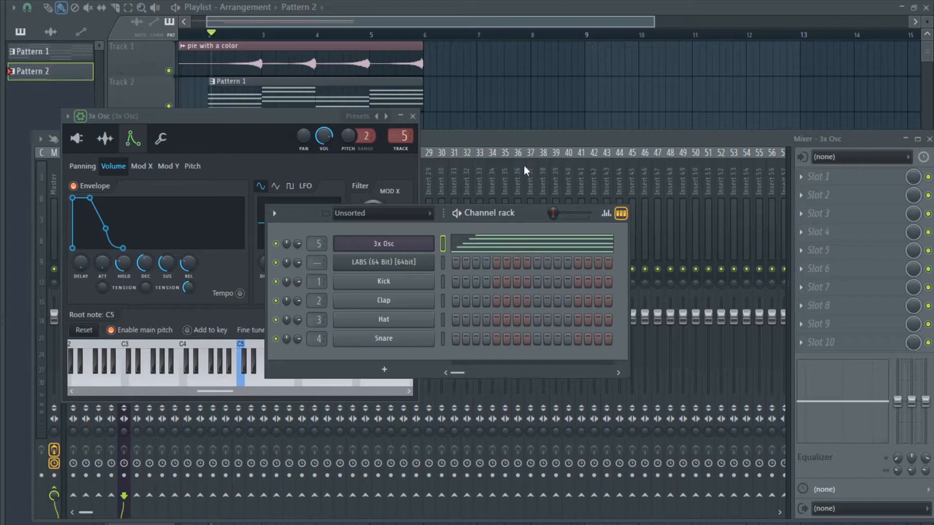
# Load Fruity Reeverb 2 in the 3x Osc mixer track's first slot, raise H.CUT and DAMP, and adjust the wet level.
pyautogui.click(505, 142)
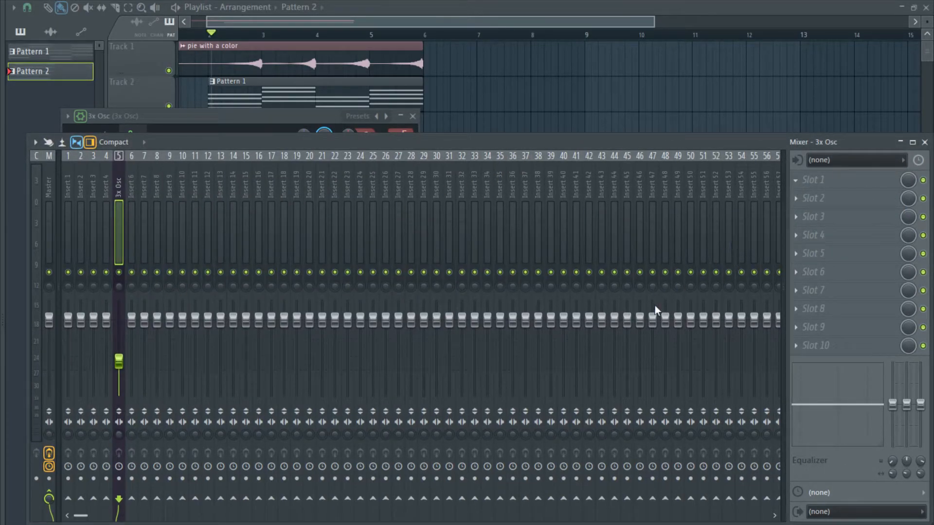
pyautogui.moveTo(137, 143); pyautogui.dragTo(136, 97)
pyautogui.moveTo(273, 140); pyautogui.dragTo(273, 103)
pyautogui.moveTo(339, 133)
pyautogui.mouseDown()
pyautogui.moveTo(340, 119)
pyautogui.moveTo(339, 131)
pyautogui.mouseUp()
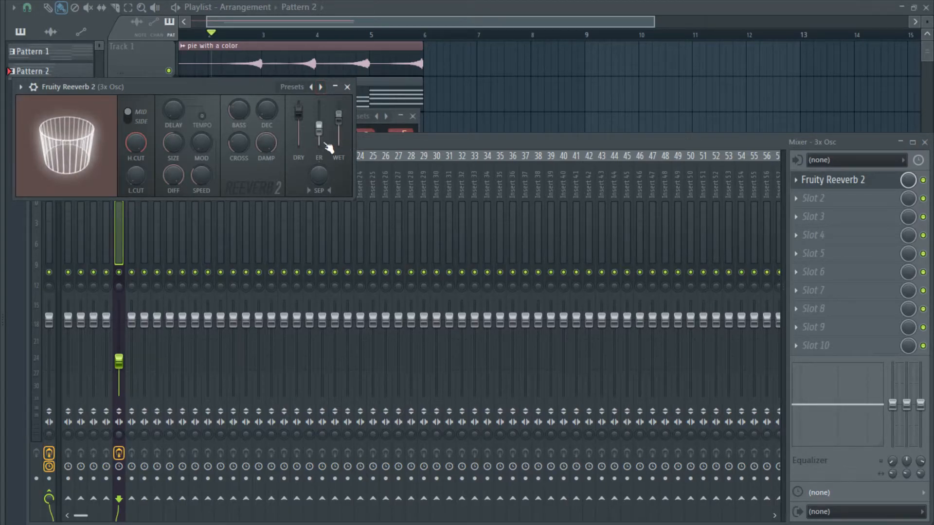
# Place a Pattern 2 clip on Track 2 just before bar 7 and play it back.
pyautogui.click(471, 98)
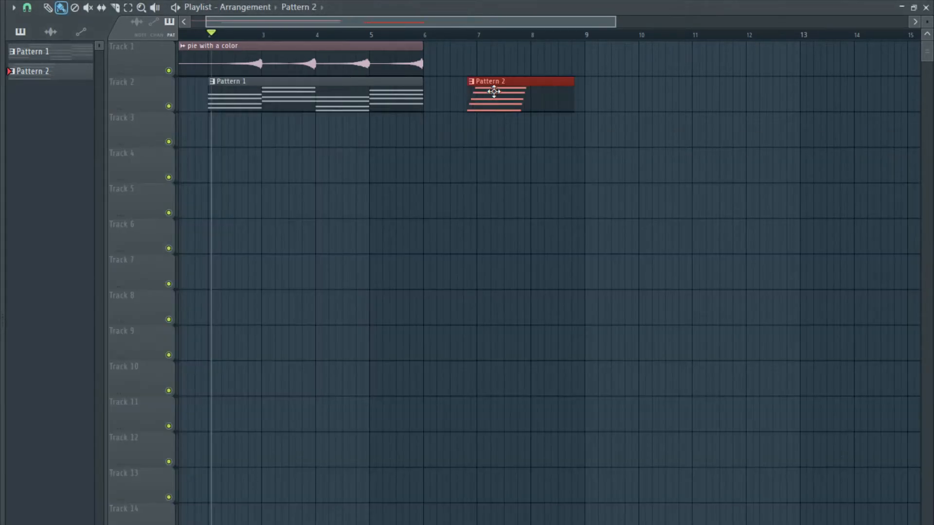
pyautogui.click(477, 36)
pyautogui.click(551, 37)
pyautogui.press('space')
# Listen to the Pattern 2 chord again while checking the Fruity Reeverb 2 settings on the 3x Osc mixer track.
pyautogui.press('F9')
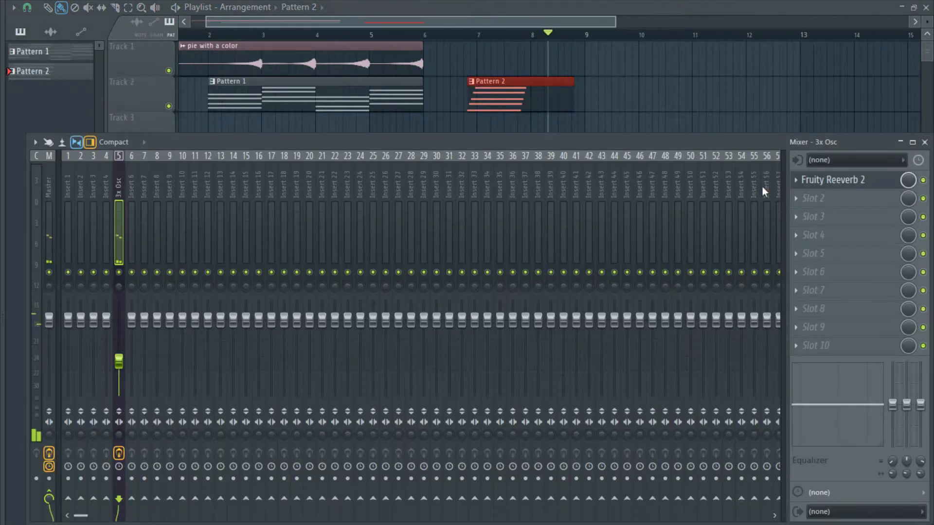
pyautogui.click(807, 180)
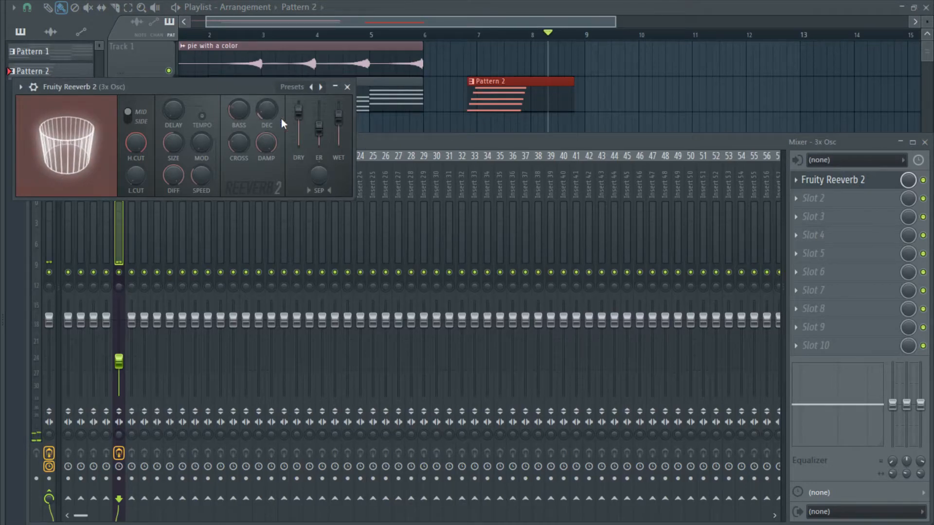
pyautogui.click(514, 45)
pyautogui.press('space')
pyautogui.rightClick(543, 47)
pyautogui.press('space')
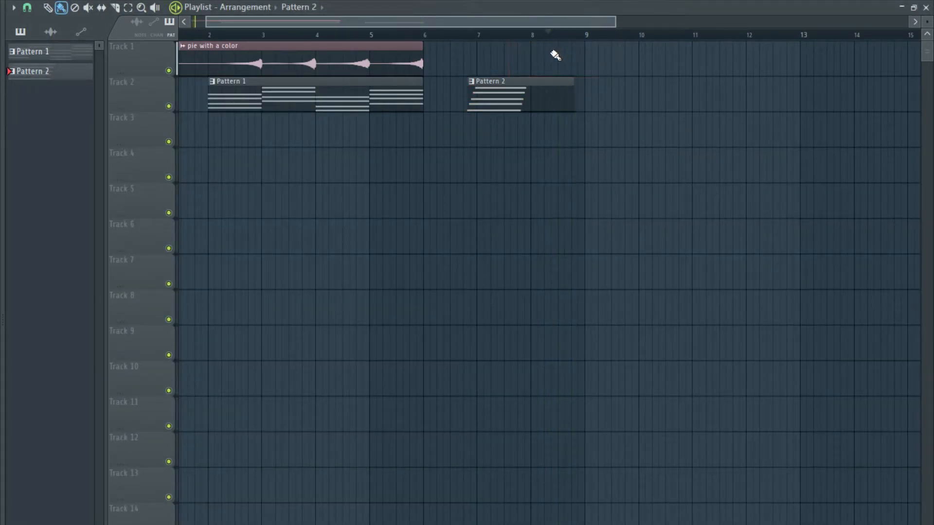
pyautogui.press('F9')
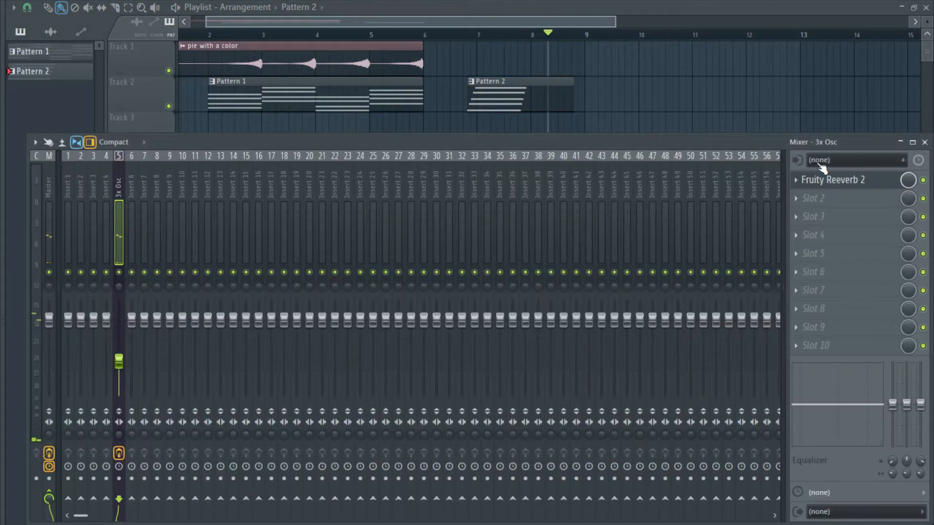
pyautogui.click(822, 180)
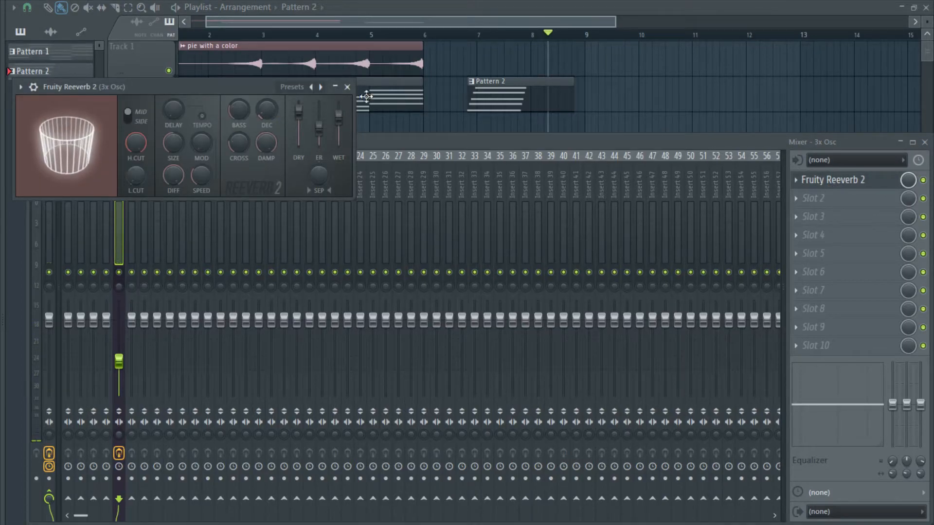
# Align the Pattern 2 clip to the start of bar 7 and select the time range from bar 7 to bar 9.
pyautogui.click(471, 35)
pyautogui.scroll(2, 551, 86)
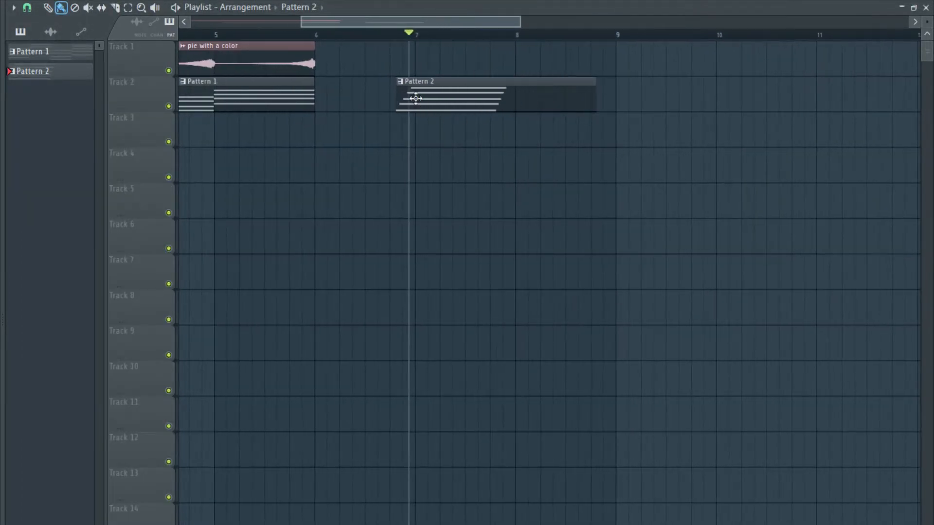
pyautogui.moveTo(500, 96); pyautogui.dragTo(519, 99)
pyautogui.click(422, 38)
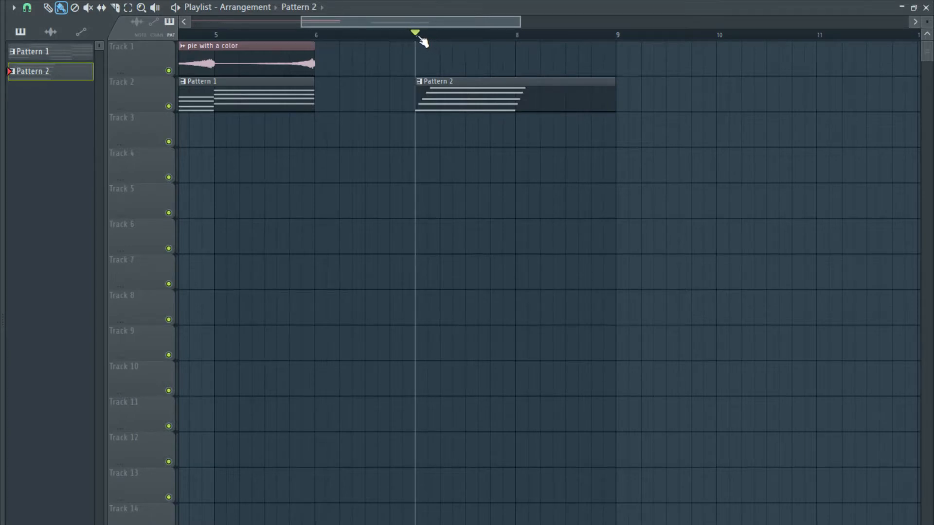
pyautogui.moveTo(616, 35); pyautogui.dragTo(414, 35)
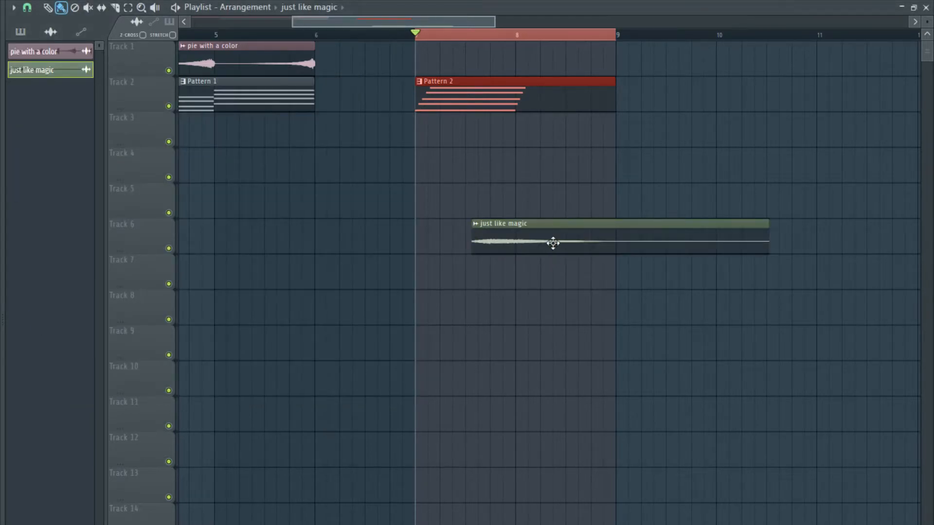
# Delete the Pattern 2 clip from bar 7 and reverse the "just like magic" audio clip.
pyautogui.rightClick(496, 94)
pyautogui.moveTo(564, 236); pyautogui.dragTo(423, 219)
pyautogui.doubleClick(423, 221)
pyautogui.click(288, 280)
# Move the reversed "just like magic" clip up to Track 2 and play it from bar 7.
pyautogui.moveTo(564, 238); pyautogui.dragTo(497, 81)
pyautogui.press('space')
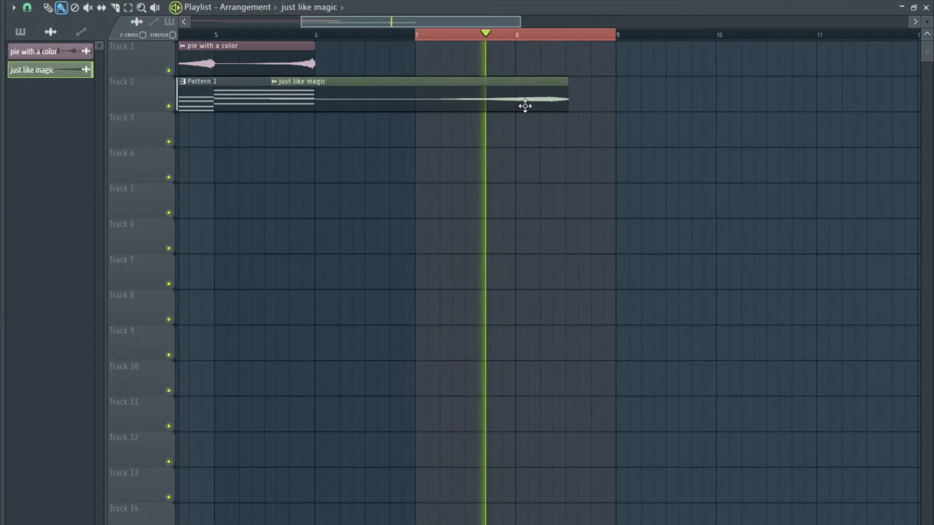
pyautogui.press('space')
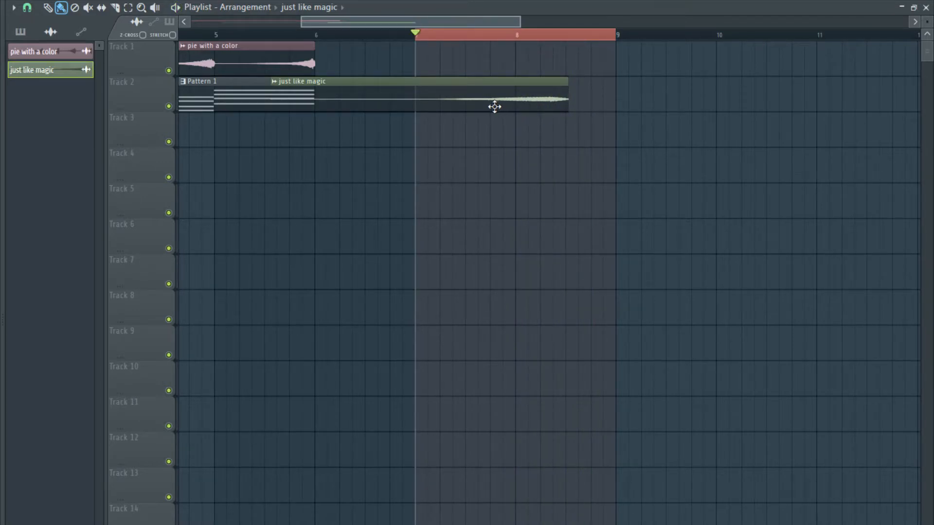
# Clear the time selection and move the "just like magic" clip to Track 3, ending shortly after bar 7.
pyautogui.scroll(-3, 495, 106)
pyautogui.moveTo(475, 104); pyautogui.dragTo(411, 104)
pyautogui.scroll(2, 385, 111)
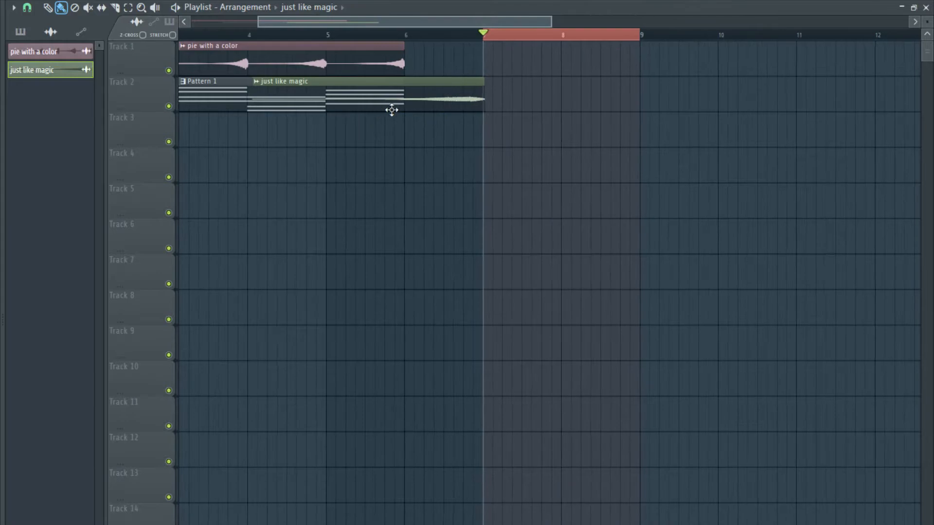
pyautogui.scroll(2, 408, 108)
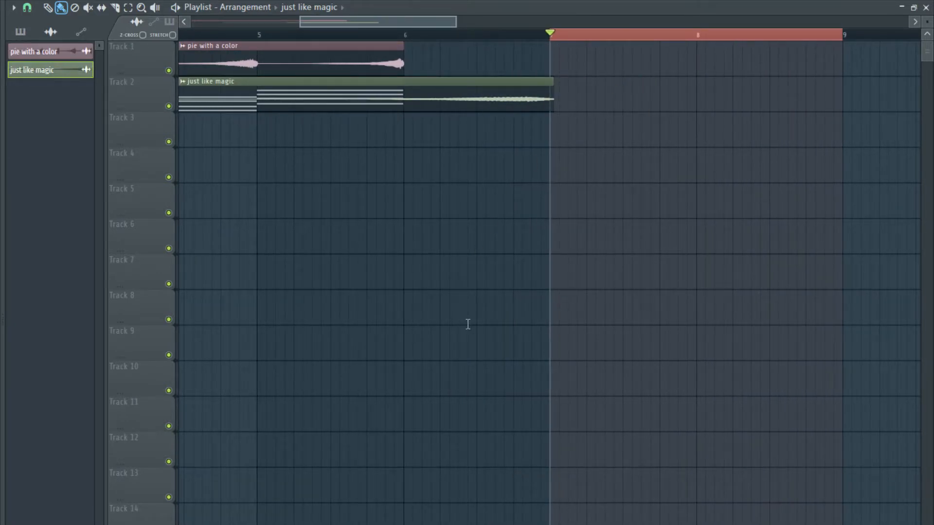
pyautogui.keyDown('ctrl'); pyautogui.click(476, 373); pyautogui.keyUp('ctrl')
pyautogui.moveTo(507, 103); pyautogui.dragTo(563, 133)
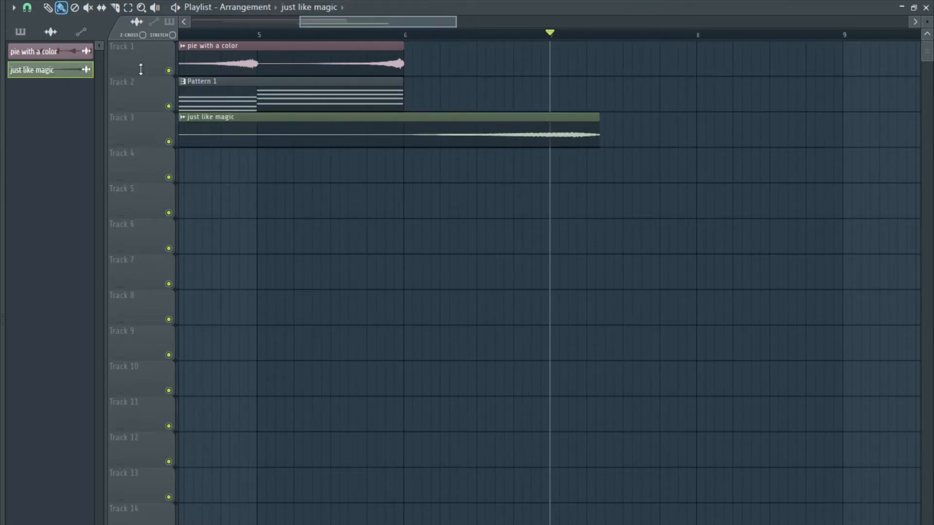
# Place Pattern 2 on Track 2 at bar 6, directly after Pattern 1, and nudge "just like magic" slightly earlier.
pyautogui.click(20, 32)
pyautogui.moveTo(64, 81); pyautogui.dragTo(577, 88)
pyautogui.moveTo(633, 88); pyautogui.dragTo(462, 91)
pyautogui.moveTo(520, 144)
pyautogui.mouseDown()
pyautogui.moveTo(471, 140)
pyautogui.moveTo(506, 142)
pyautogui.moveTo(370, 164)
pyautogui.moveTo(515, 160)
pyautogui.moveTo(505, 156)
pyautogui.moveTo(522, 141)
pyautogui.mouseUp()
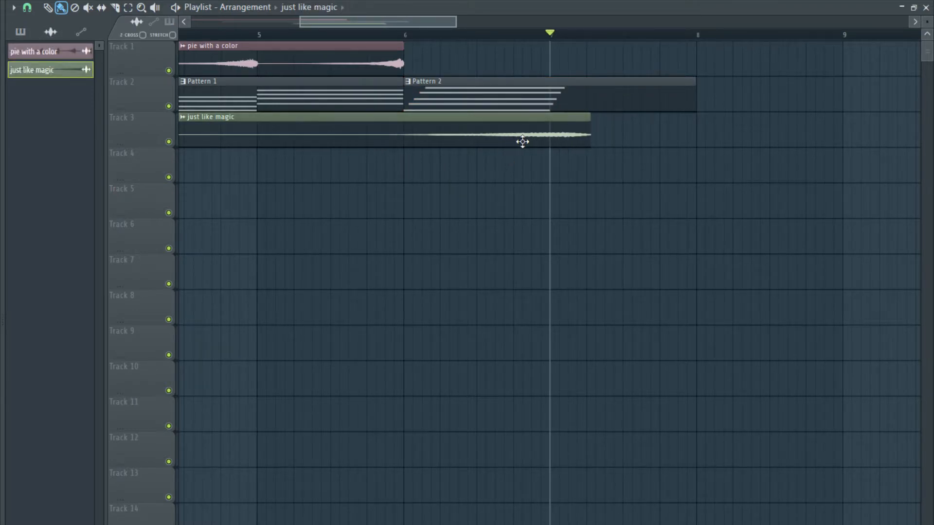
# Play the arrangement from the start to hear the reversed audio layered with the piano and strummed chord.
pyautogui.scroll(-5, 390, 127)
pyautogui.press('space')
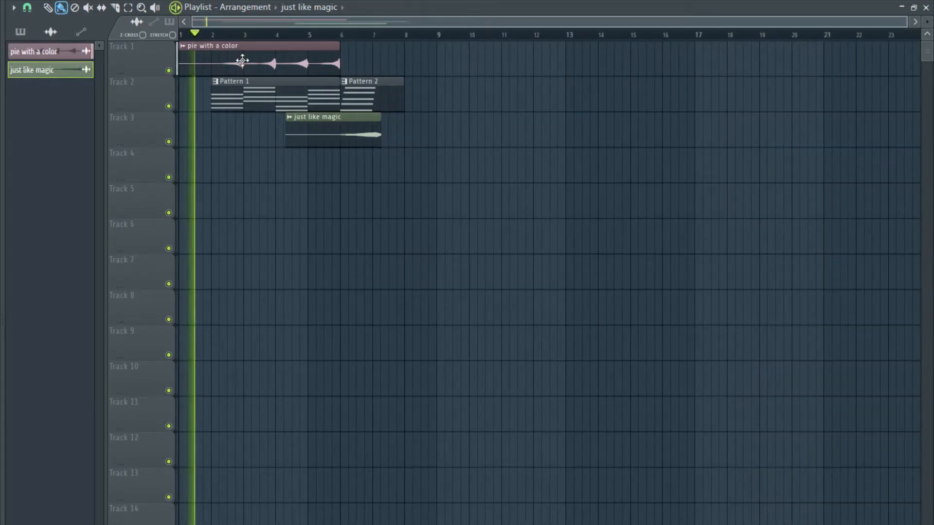
pyautogui.scroll(4, 222, 129)
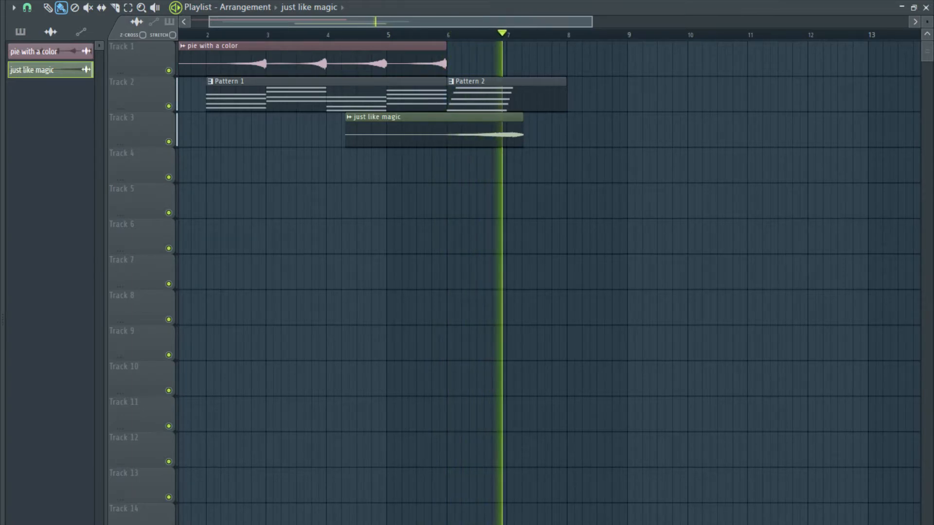
pyautogui.press('space')
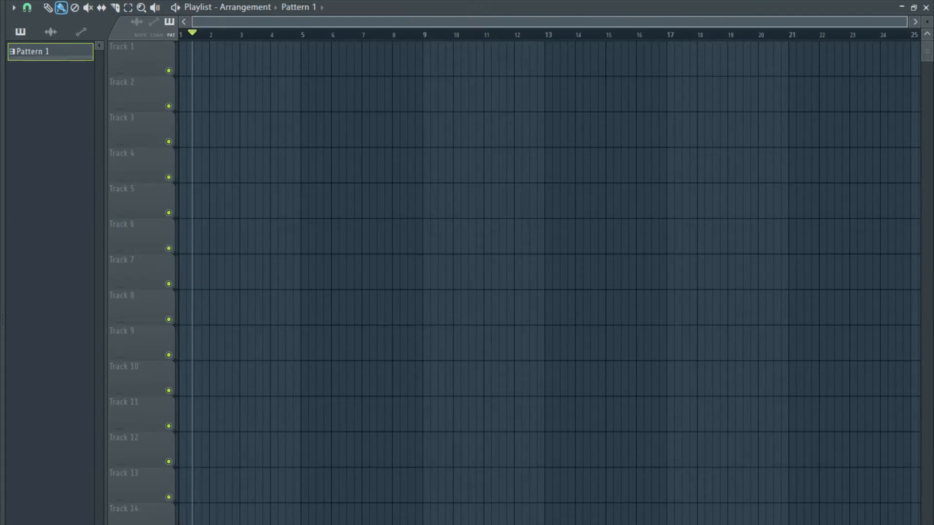
pyautogui.click(153, 22)
pyautogui.click(136, 22)
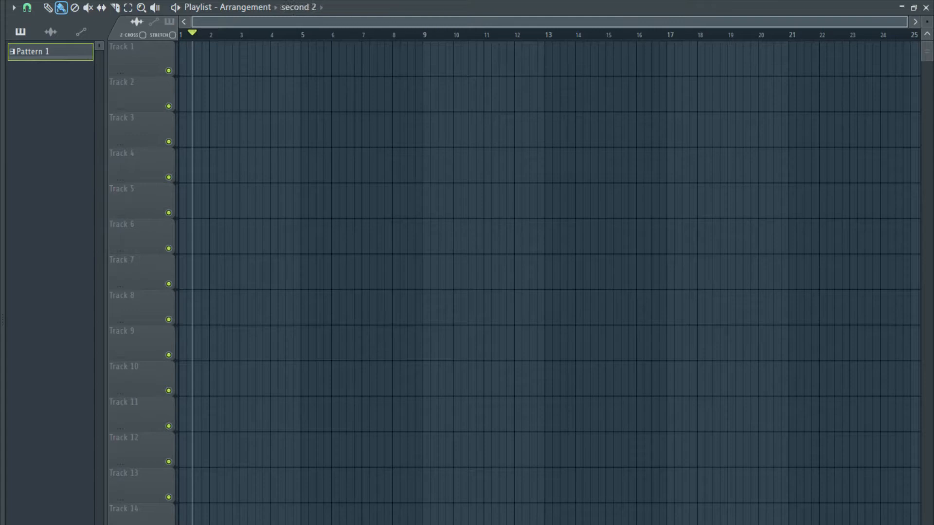
pyautogui.click(153, 22)
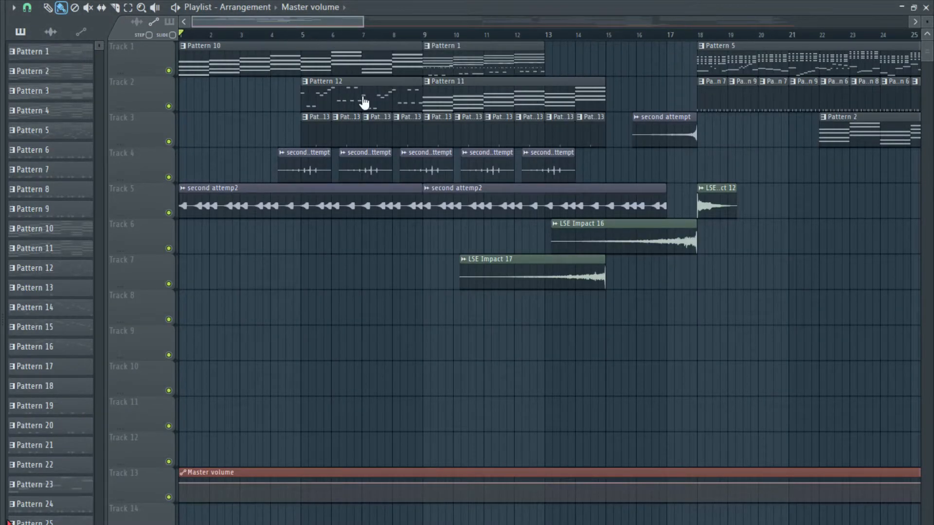
# Play the full song from bar 1 and examine how the intro clips are layered up to bar 17.
pyautogui.press('space')
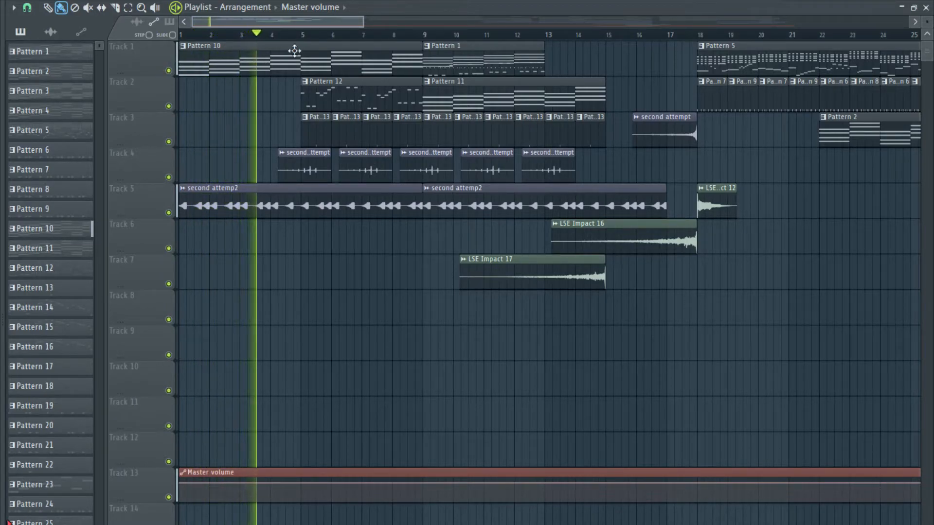
pyautogui.moveTo(362, 22); pyautogui.dragTo(714, 25)
pyautogui.scroll(-5, 193, 119)
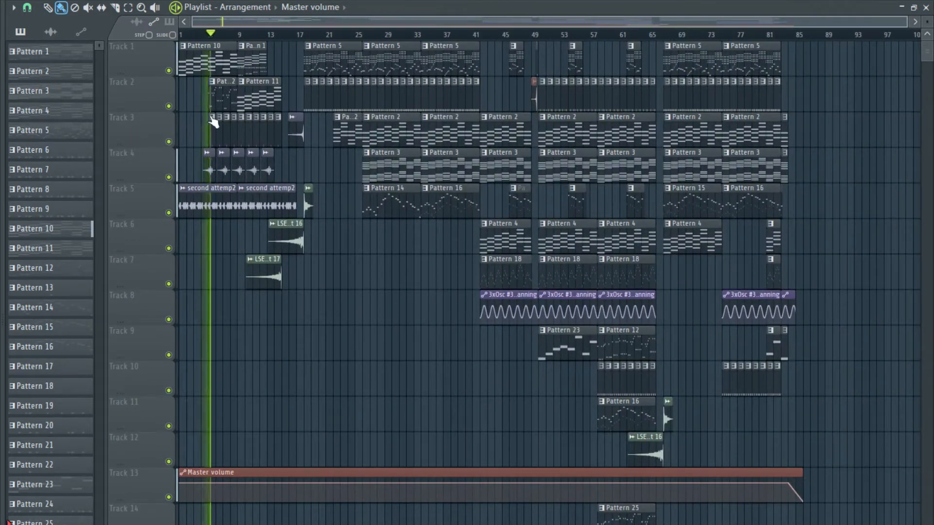
pyautogui.scroll(4, 277, 213)
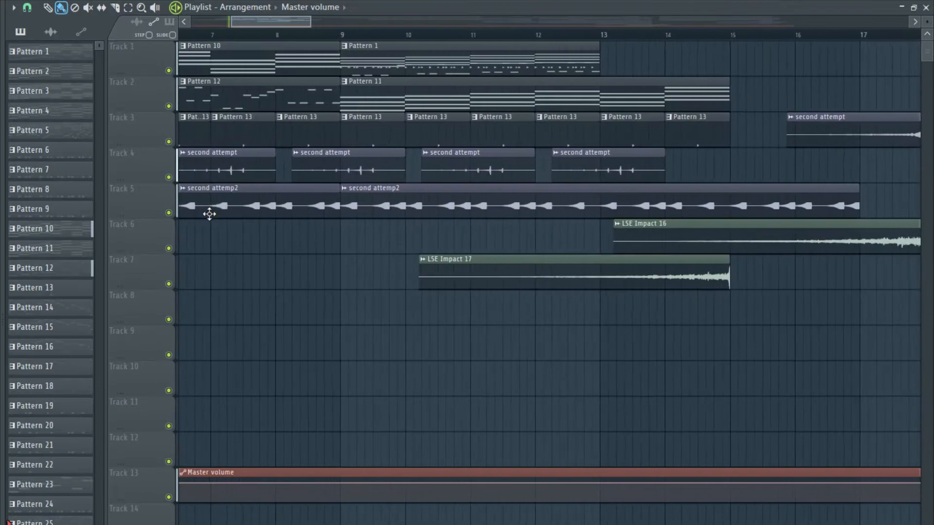
pyautogui.scroll(-3, 223, 208)
pyautogui.scroll(-1, 220, 210)
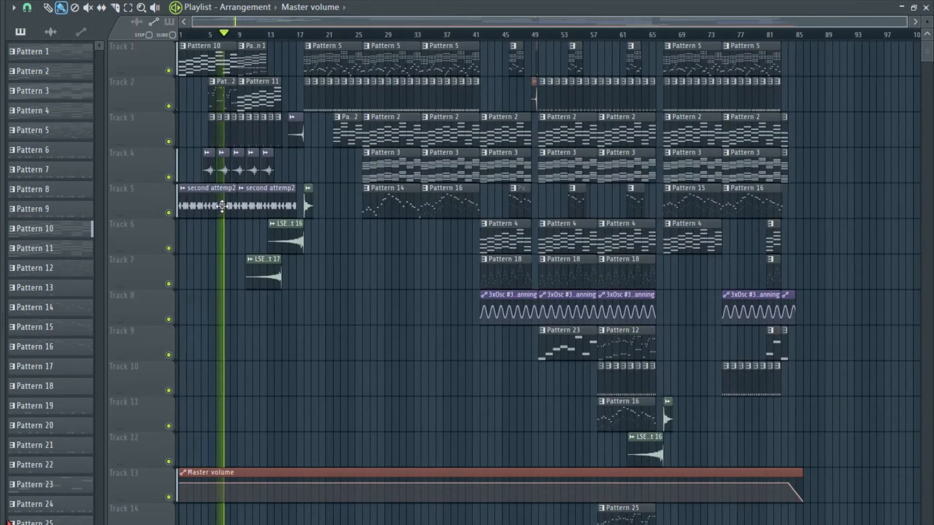
pyautogui.scroll(6, 222, 207)
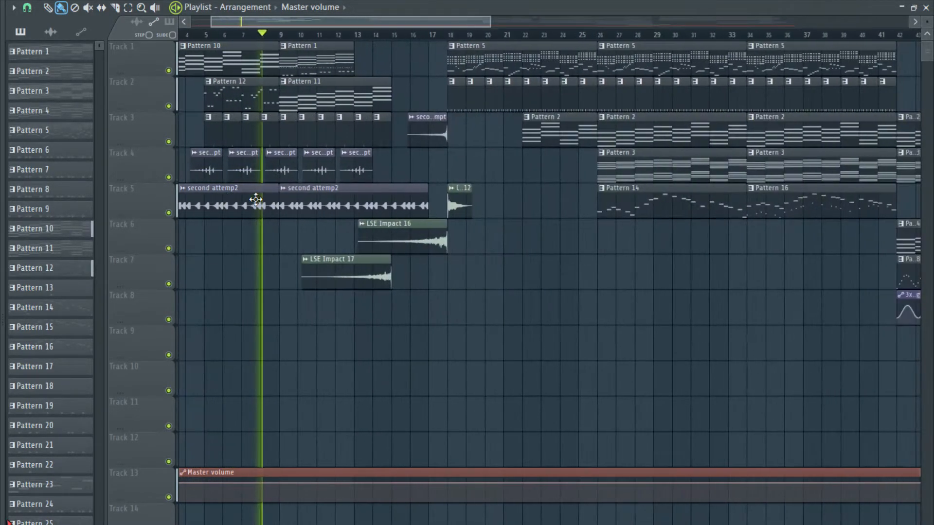
pyautogui.scroll(-2, 255, 200)
pyautogui.scroll(2, 284, 200)
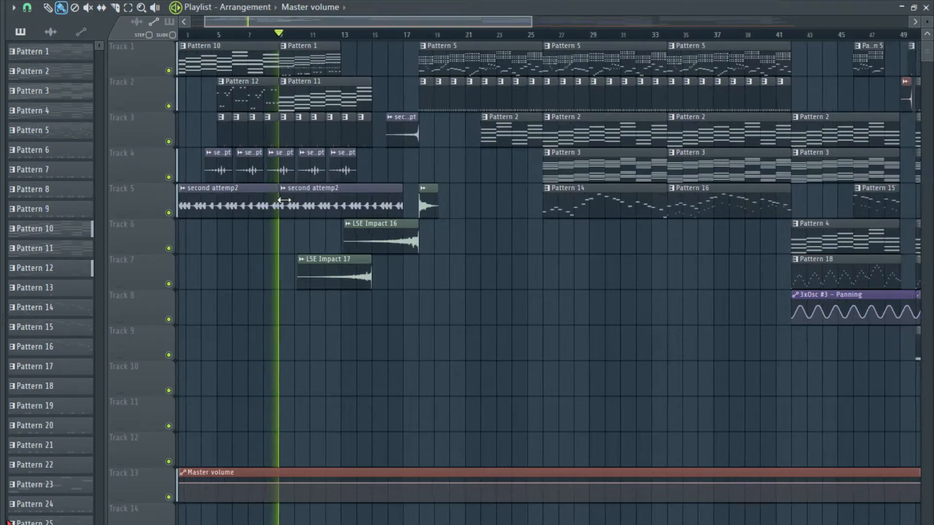
pyautogui.scroll(2, 308, 198)
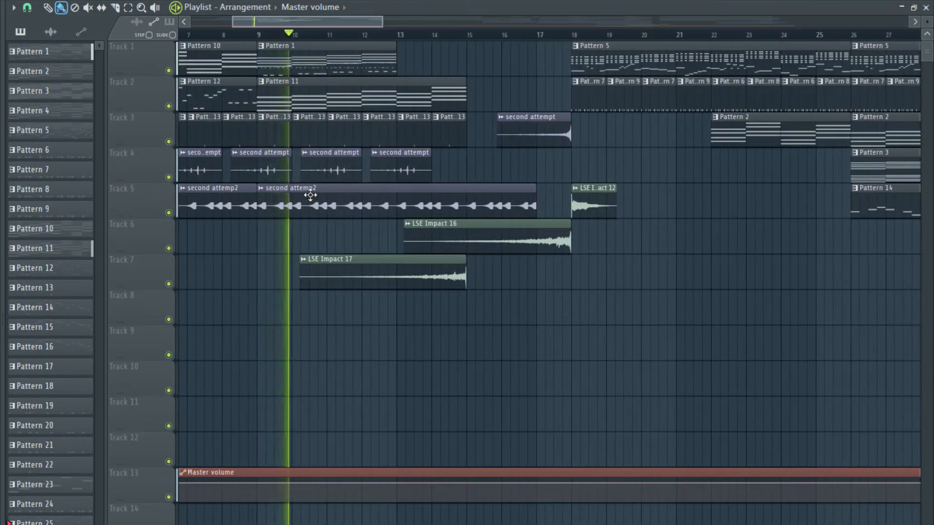
pyautogui.scroll(-5, 310, 195)
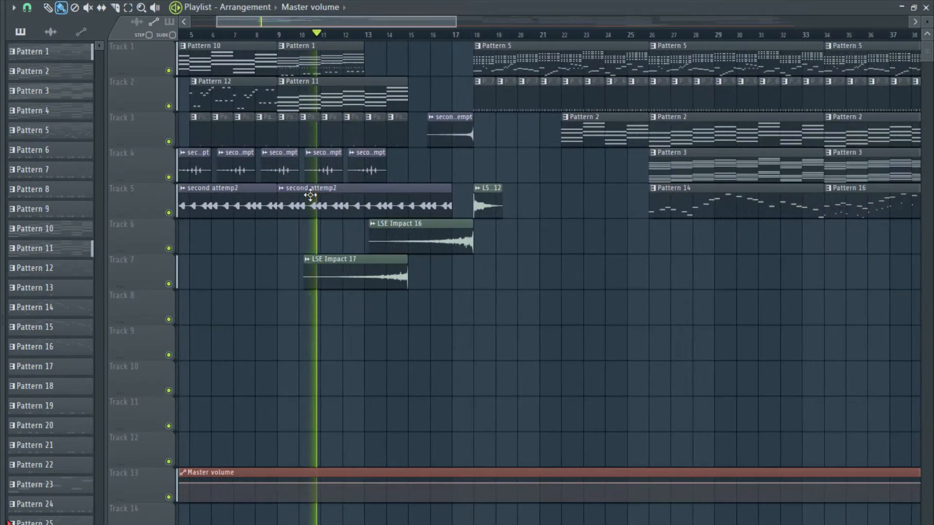
pyautogui.scroll(4, 353, 197)
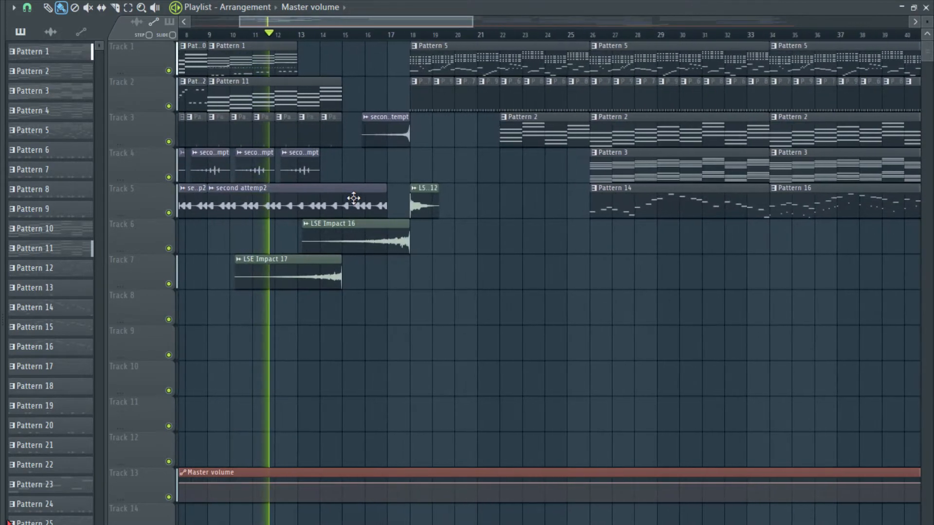
pyautogui.scroll(-2, 353, 197)
pyautogui.scroll(-3, 354, 197)
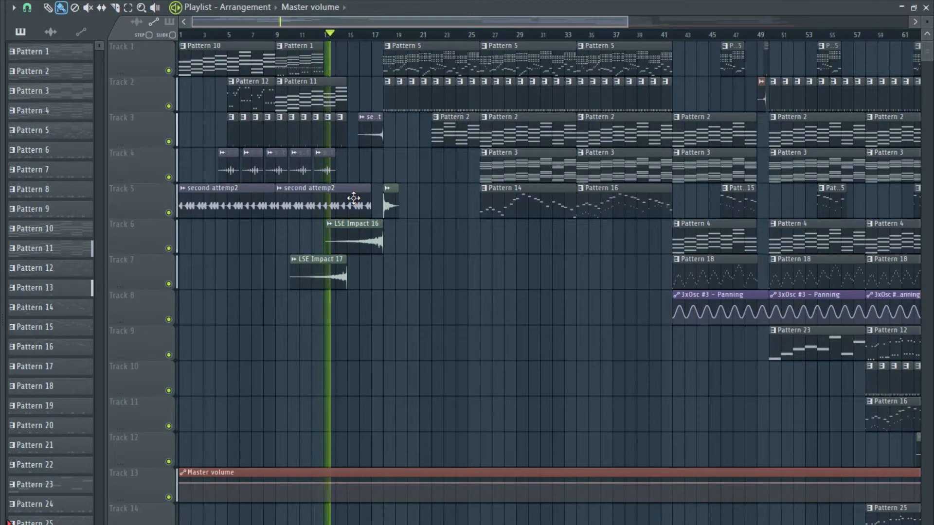
pyautogui.scroll(-3, 353, 198)
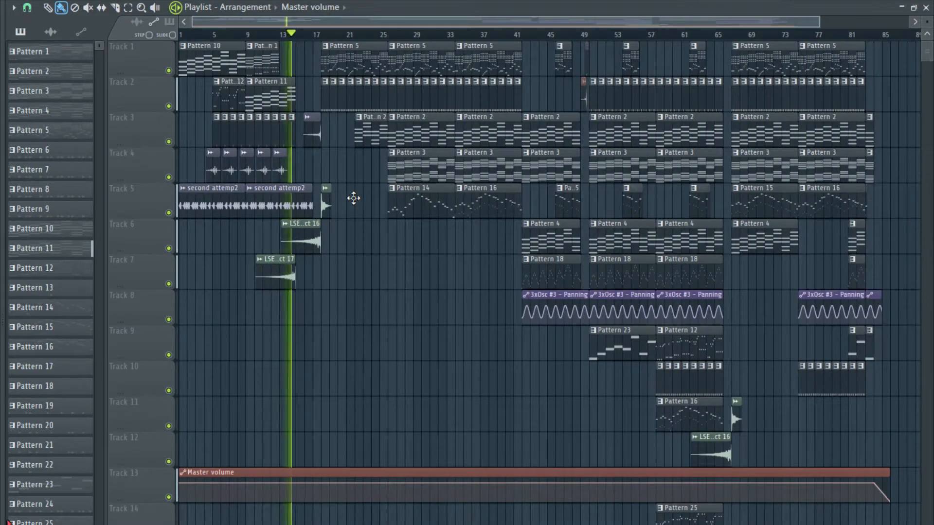
pyautogui.scroll(-1, 359, 199)
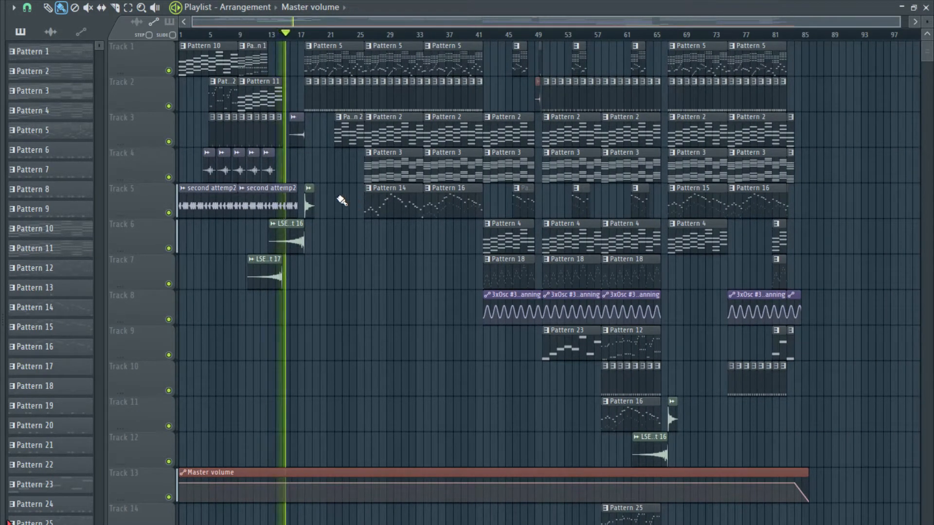
# Place a copy of the reversed "second attempt" clip on Track 4, ending at bar 26 before Pattern 3, and play from about bar 25.
pyautogui.scroll(5, 344, 200)
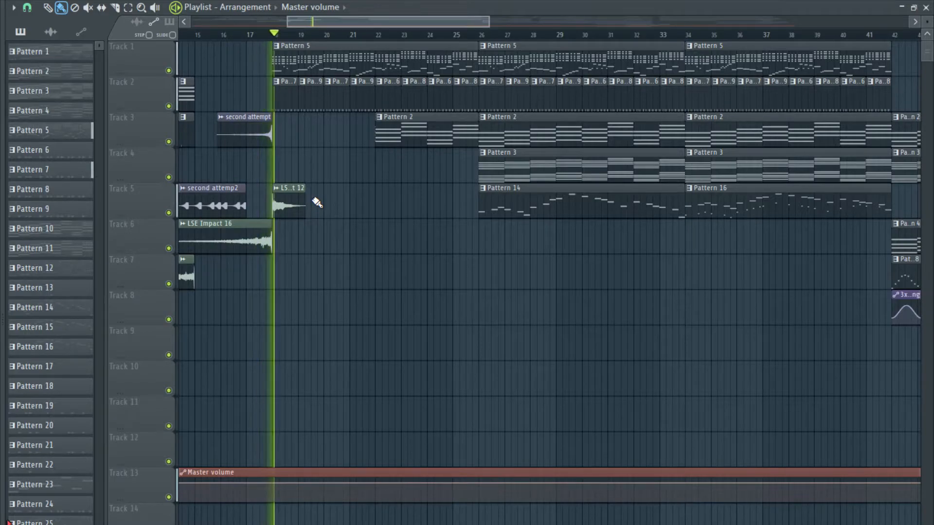
pyautogui.scroll(-5, 315, 201)
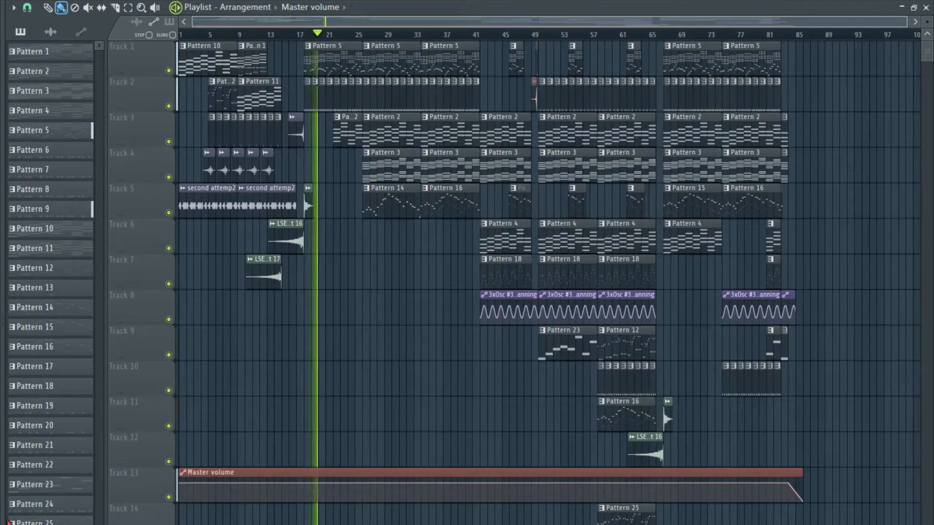
pyautogui.scroll(3, 365, 213)
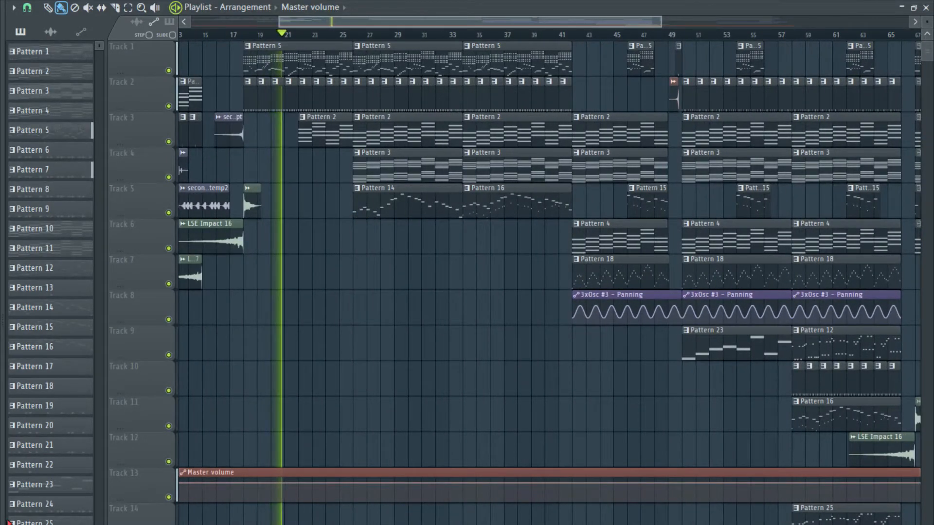
pyautogui.scroll(1, 377, 308)
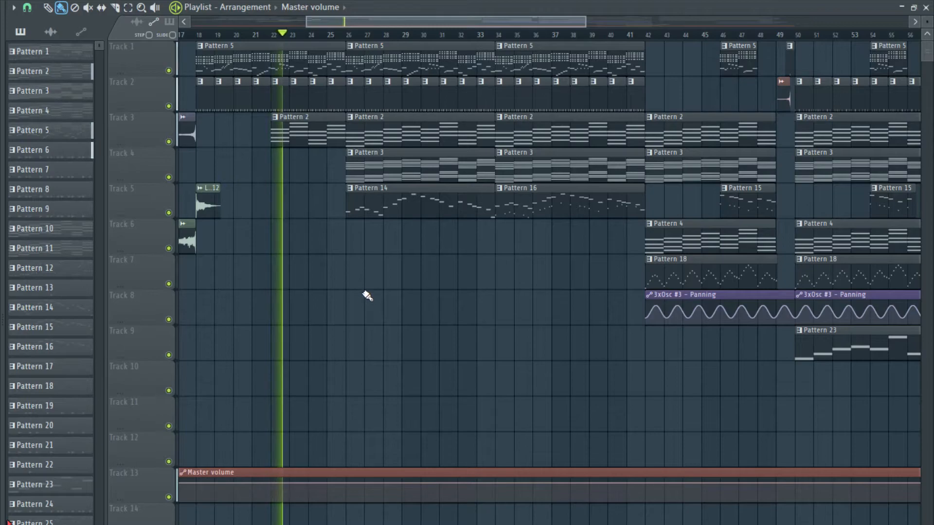
pyautogui.scroll(-3, 369, 257)
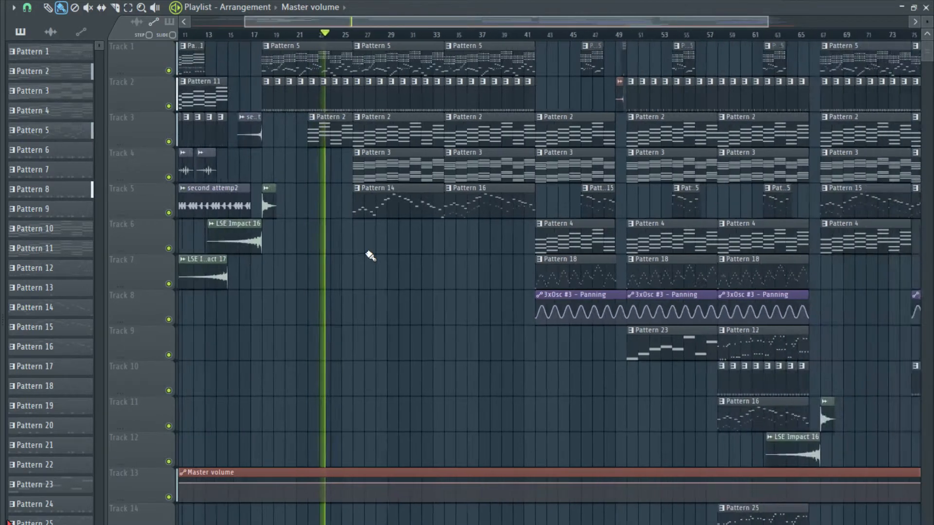
pyautogui.scroll(2, 372, 252)
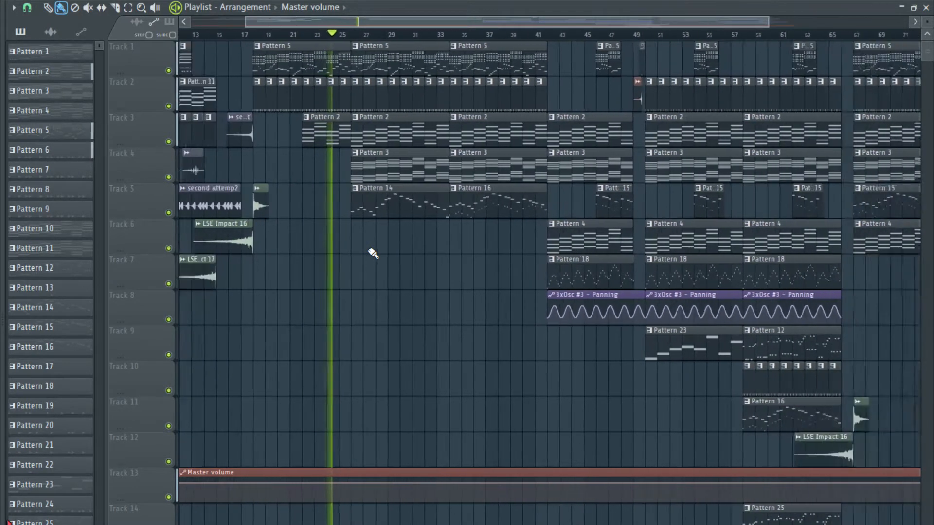
pyautogui.scroll(5, 265, 243)
pyautogui.moveTo(284, 133); pyautogui.dragTo(507, 172)
pyautogui.scroll(6, 507, 171)
pyautogui.click(465, 35)
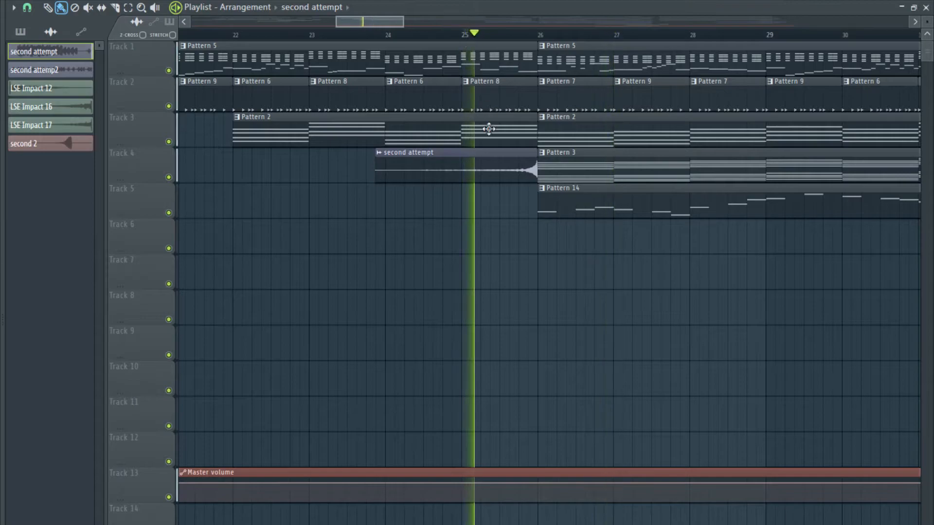
# Make the new reversed clip on Track 4 unique and adjust its channel volume while replaying the lead-in to bar 26.
pyautogui.scroll(-1, 506, 244)
pyautogui.scroll(-2, 505, 244)
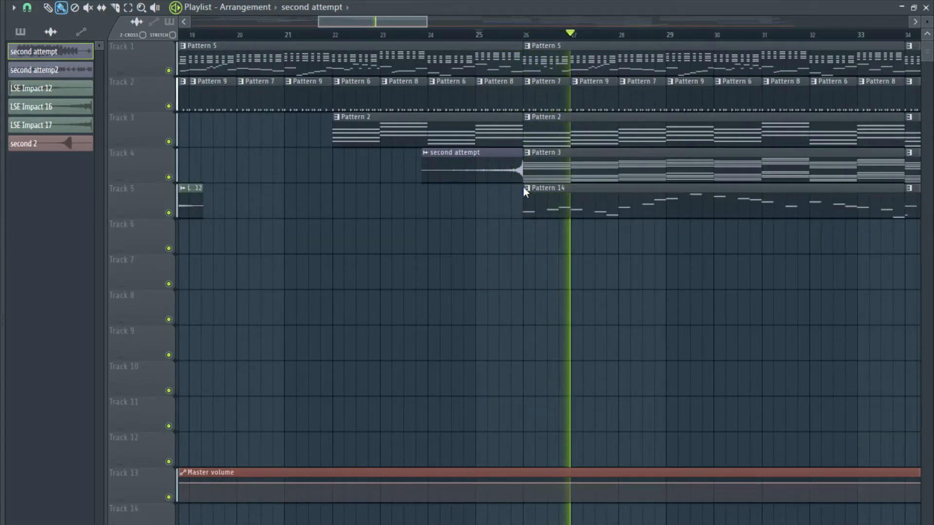
pyautogui.click(457, 204)
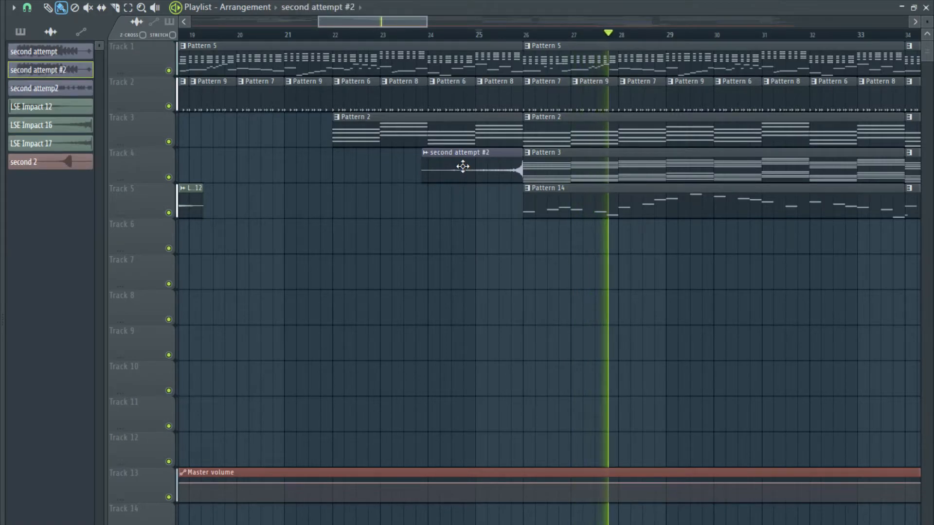
pyautogui.doubleClick(460, 166)
pyautogui.press('space')
pyautogui.press('space')
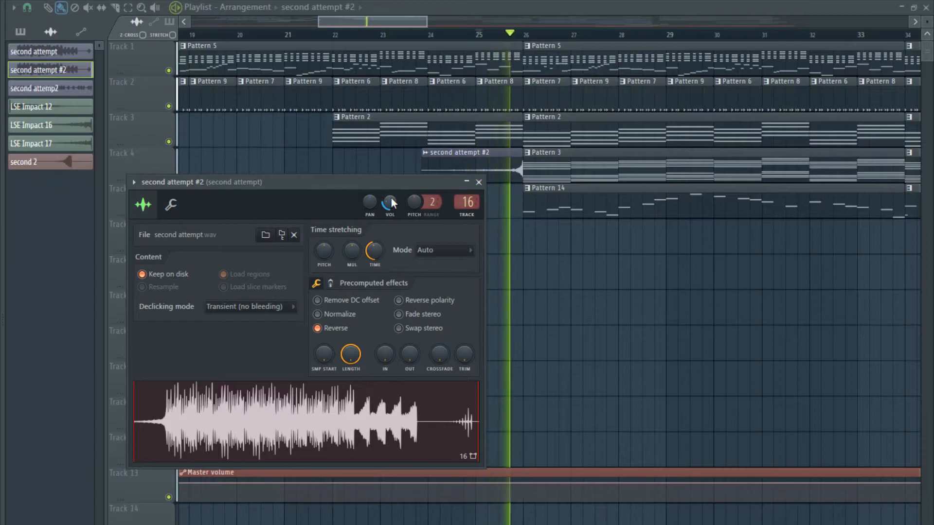
pyautogui.click(417, 22)
# Check the reversed clip's end at bar 26 and slightly lower the mixer levels of LABS and Stage-73 V.
pyautogui.scroll(-5, 449, 155)
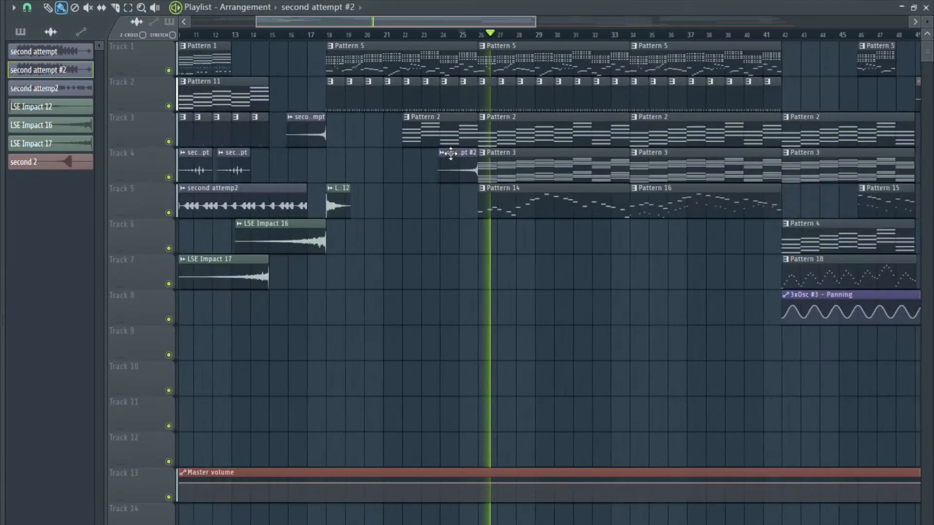
pyautogui.scroll(6, 447, 157)
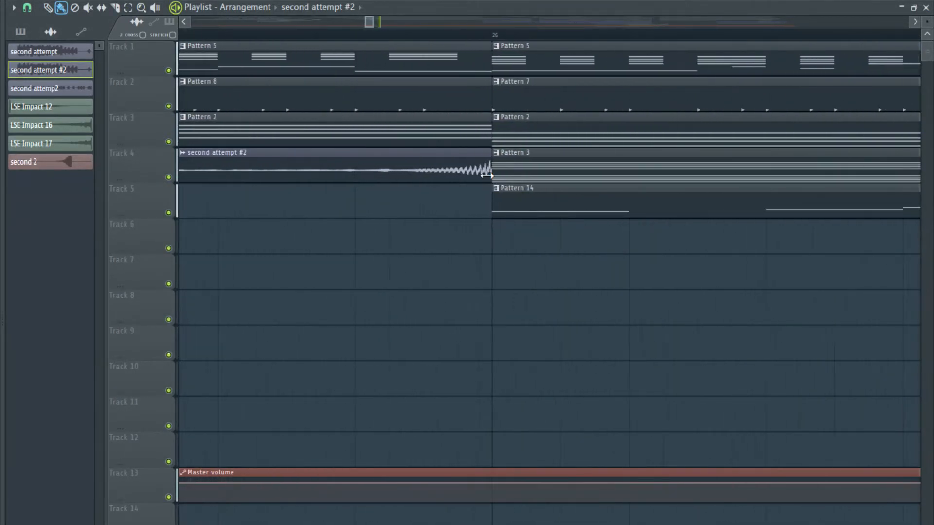
pyautogui.scroll(-7, 499, 179)
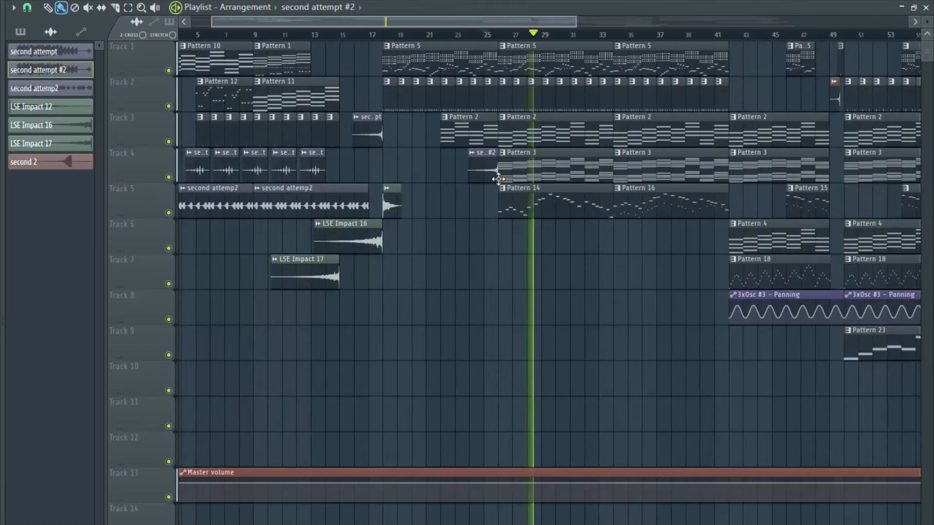
pyautogui.scroll(2, 484, 184)
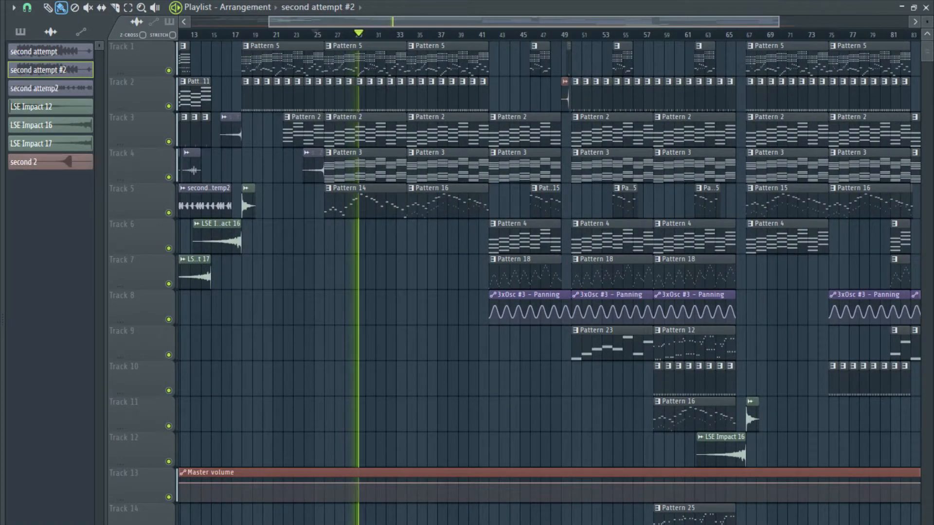
pyautogui.press('F9')
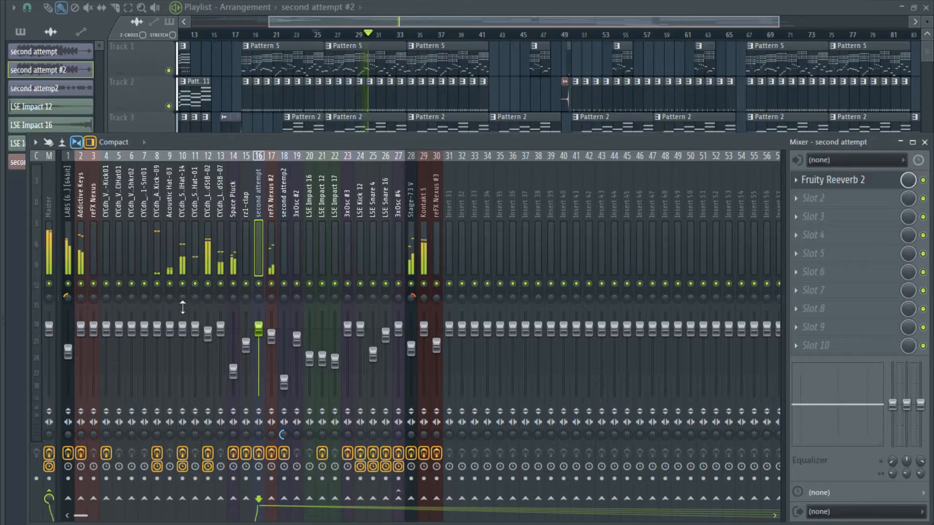
pyautogui.click(67, 251)
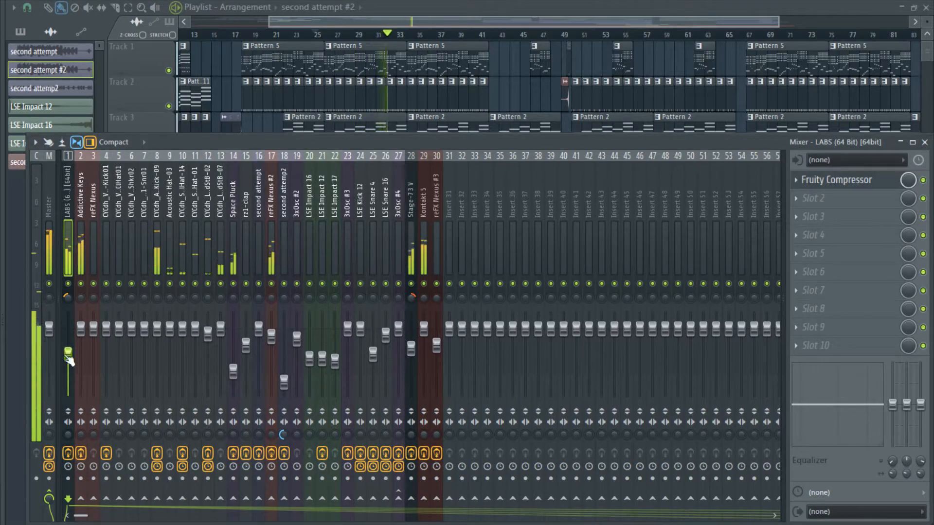
pyautogui.click(414, 355)
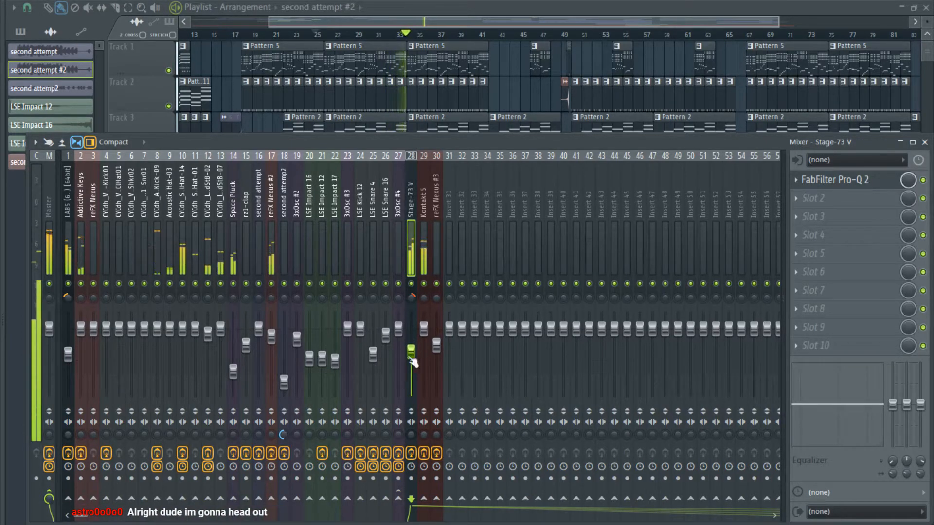
pyautogui.press('F9')
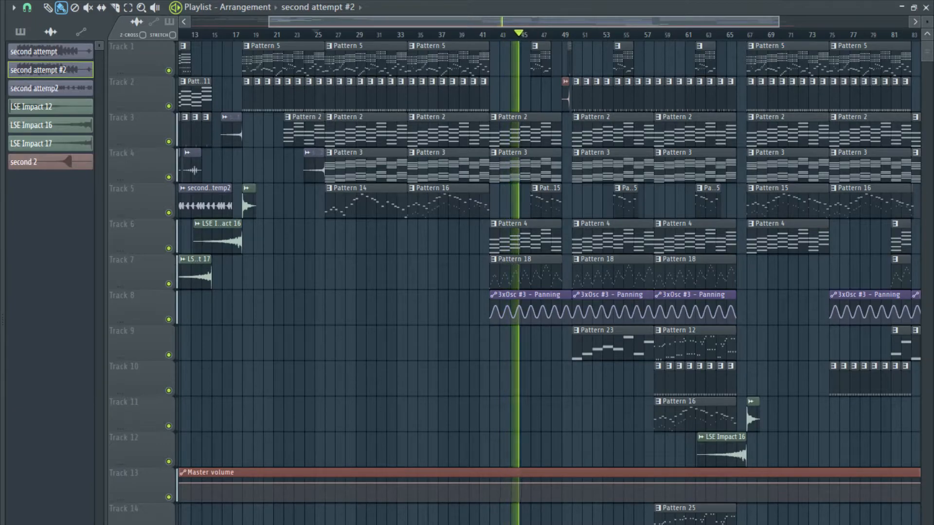
# Play on from about bar 44 to bar 52 and examine how the second half's clips are layered.
pyautogui.scroll(-5, 609, 202)
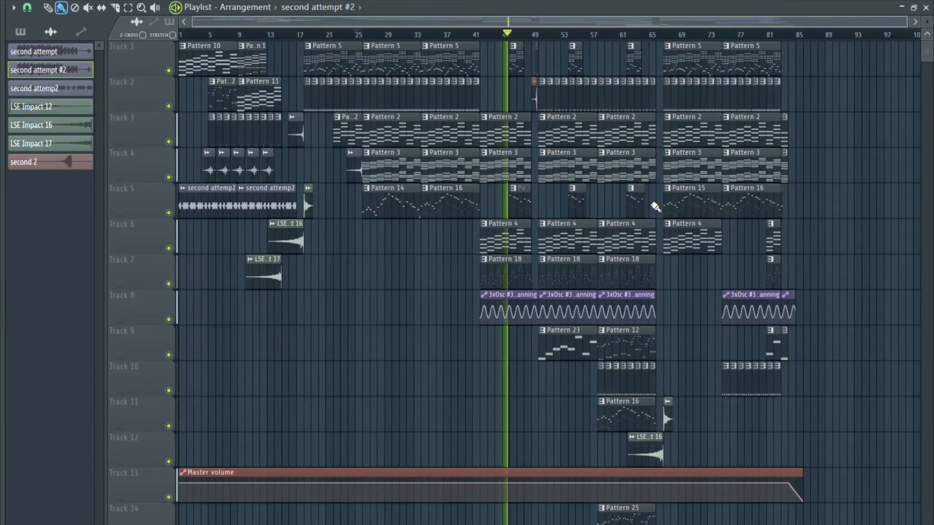
pyautogui.scroll(4, 542, 208)
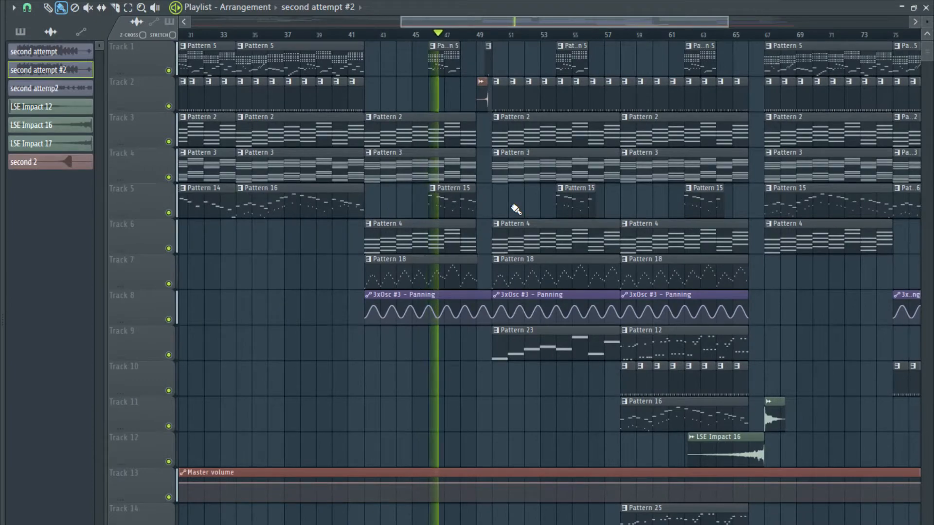
pyautogui.scroll(2, 516, 209)
pyautogui.scroll(2, 516, 209)
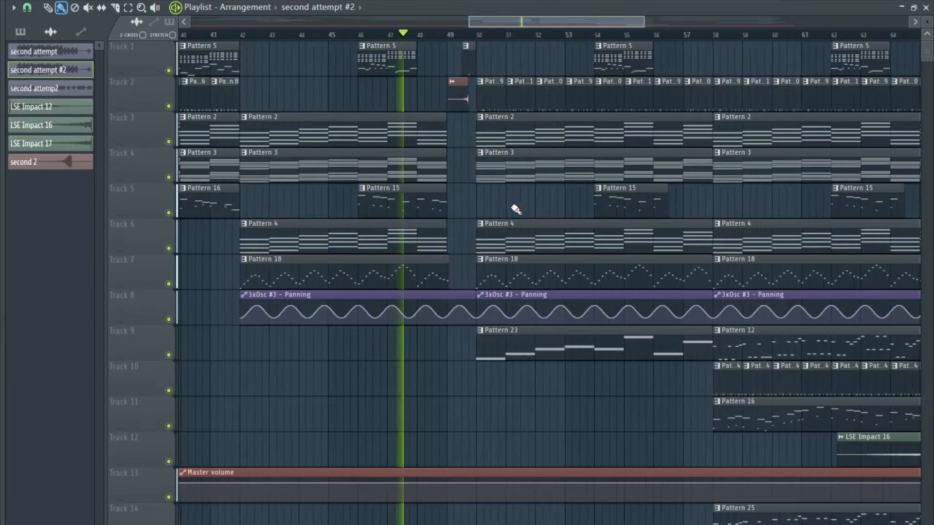
pyautogui.scroll(-1, 516, 209)
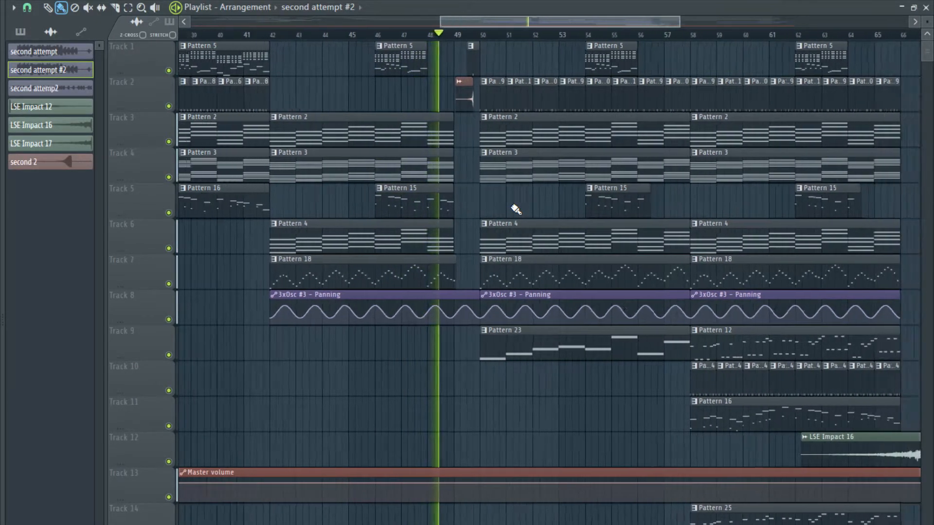
pyautogui.scroll(-4, 516, 209)
pyautogui.scroll(-2, 541, 210)
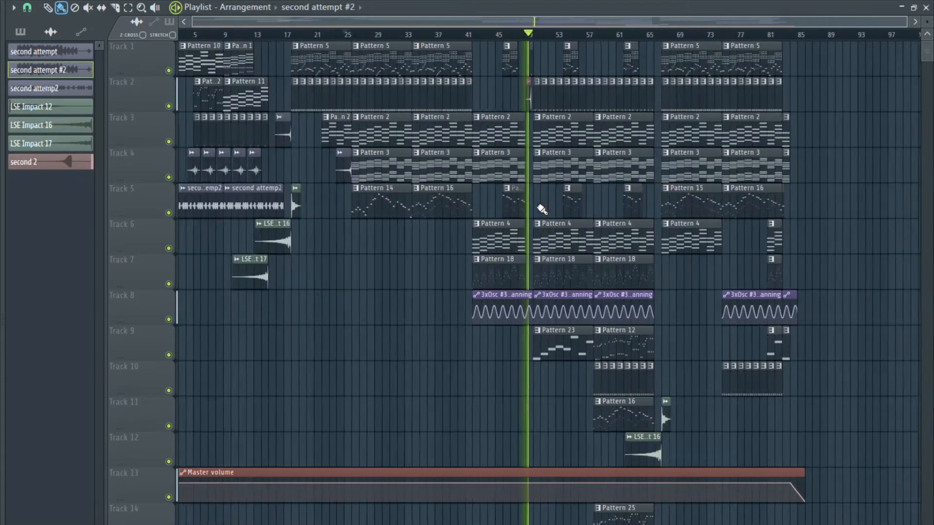
pyautogui.scroll(3, 610, 209)
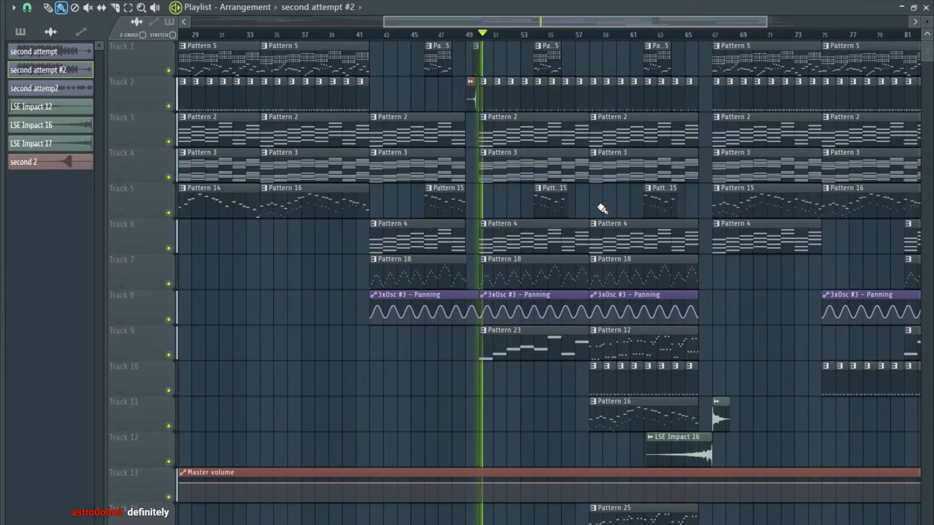
pyautogui.scroll(-3, 608, 208)
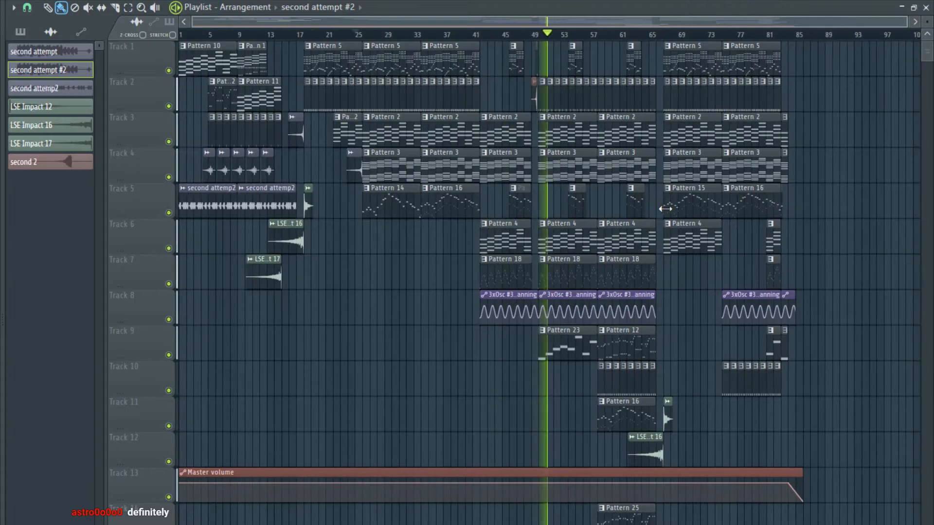
pyautogui.scroll(3, 637, 210)
pyautogui.scroll(1, 577, 213)
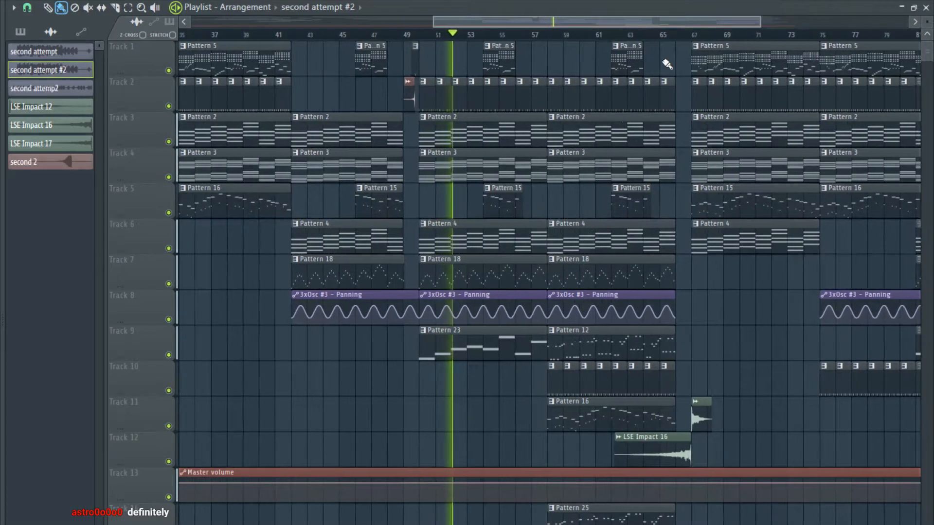
# Lower the mixer levels of LSE Snare 16 and LSE Snare 4, and check the Master track.
pyautogui.press('F9')
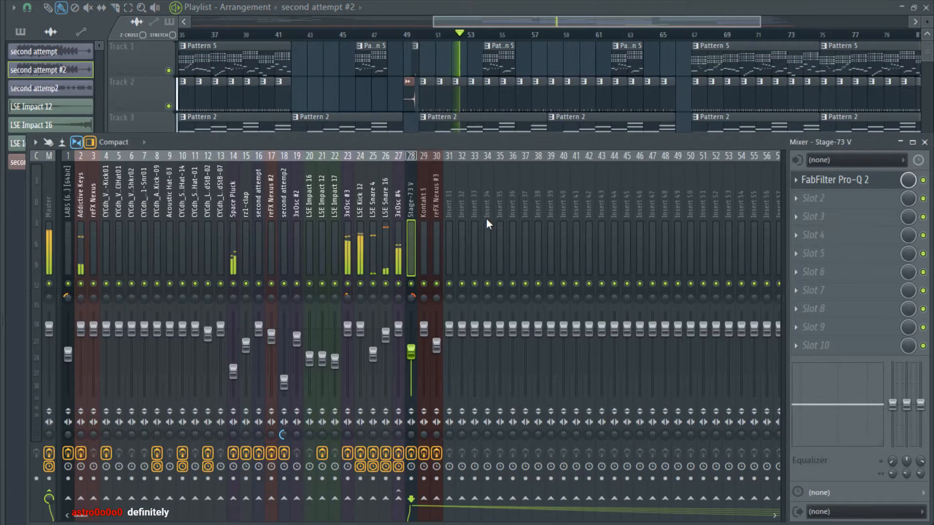
pyautogui.click(388, 290)
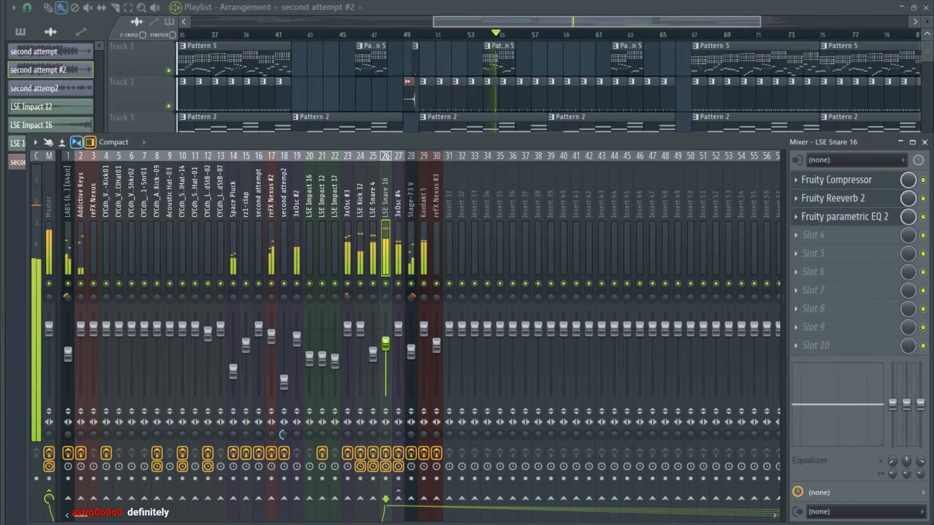
pyautogui.moveTo(373, 354); pyautogui.dragTo(373, 360)
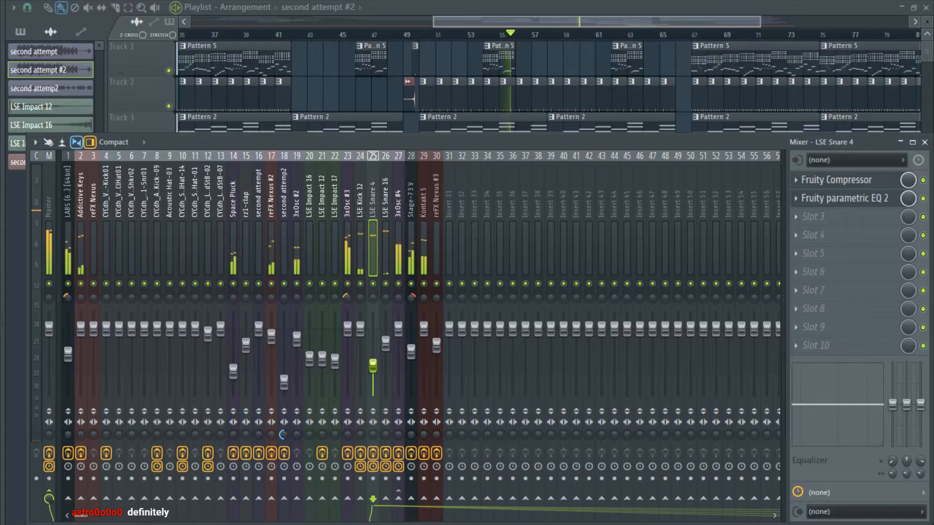
pyautogui.click(53, 250)
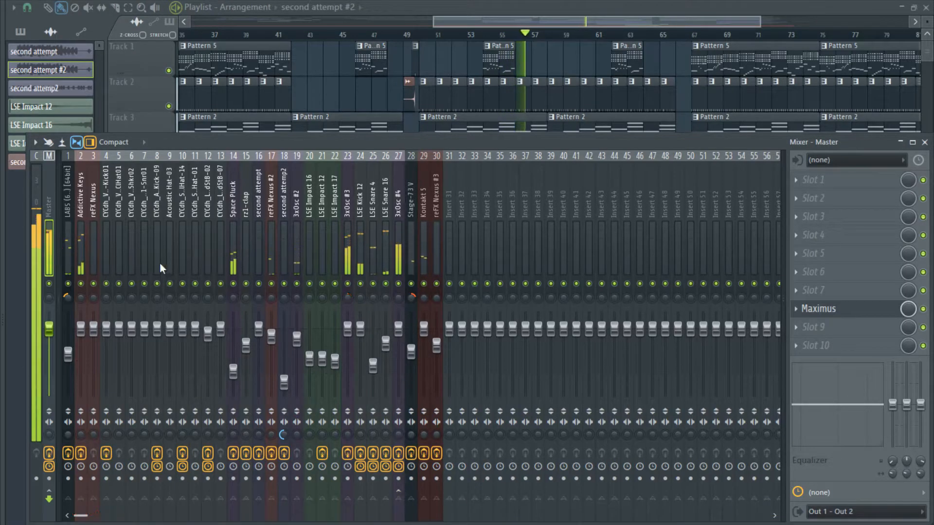
# Open the compressor and parametric EQ on LSE Snare 4 and shift the EQ's highest band to a slightly lower frequency.
pyautogui.click(377, 263)
pyautogui.click(826, 180)
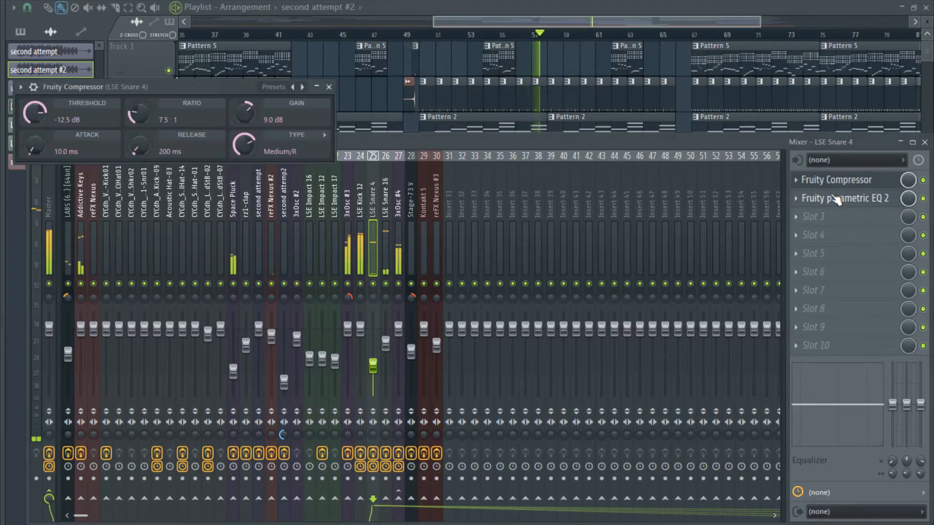
pyautogui.click(836, 198)
pyautogui.moveTo(275, 250)
pyautogui.mouseDown()
pyautogui.moveTo(257, 268)
pyautogui.moveTo(263, 253)
pyautogui.mouseUp()
# Open the LSE Snare 16 channel's sample settings, increase its fade-out, and return to the channel rack.
pyautogui.press('F6')
pyautogui.click(383, 216)
pyautogui.click(358, 268)
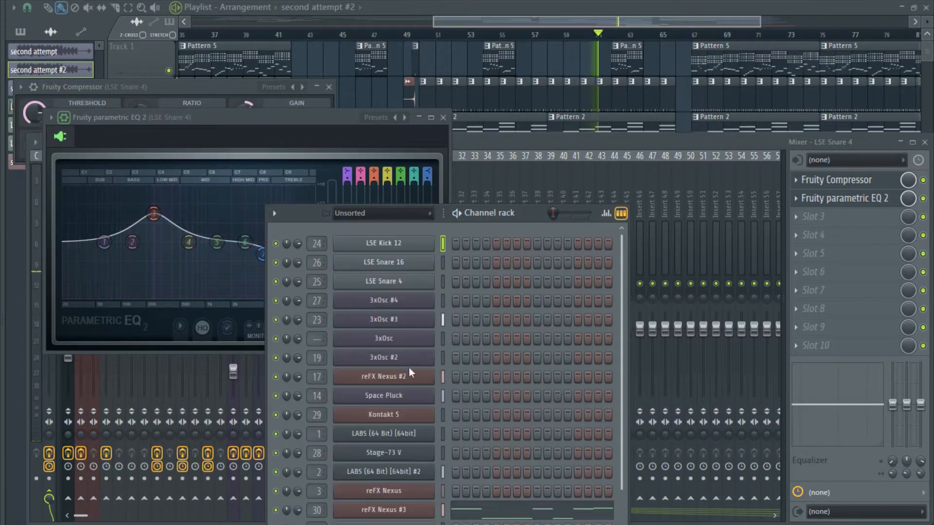
pyautogui.scroll(-3, 415, 372)
pyautogui.scroll(3, 412, 341)
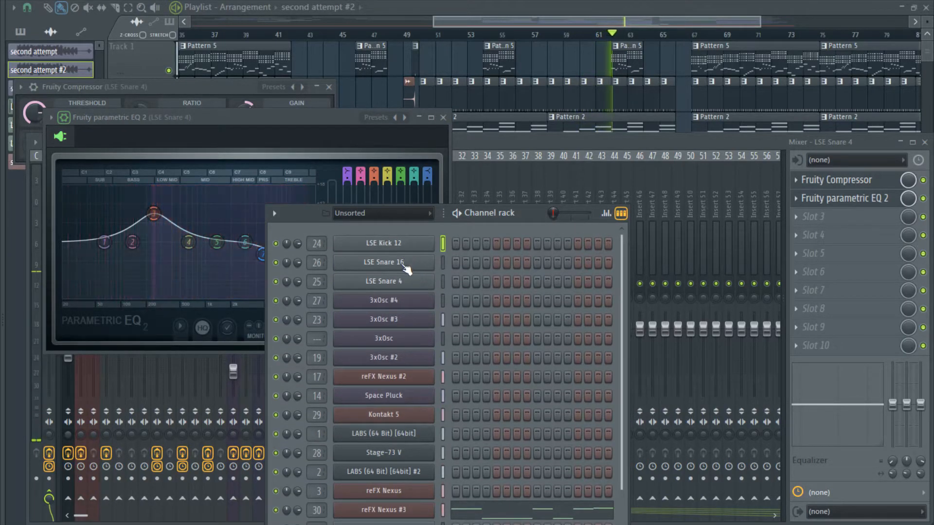
pyautogui.click(408, 262)
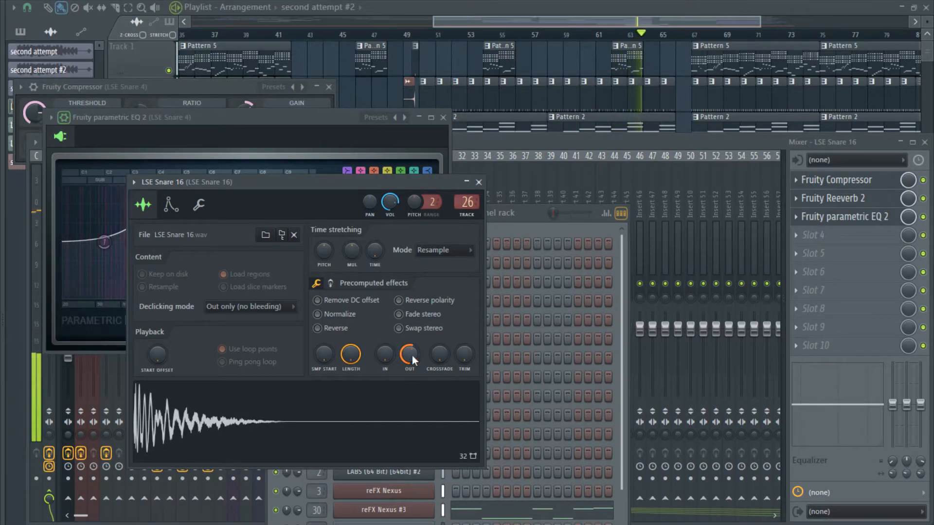
pyautogui.click(527, 232)
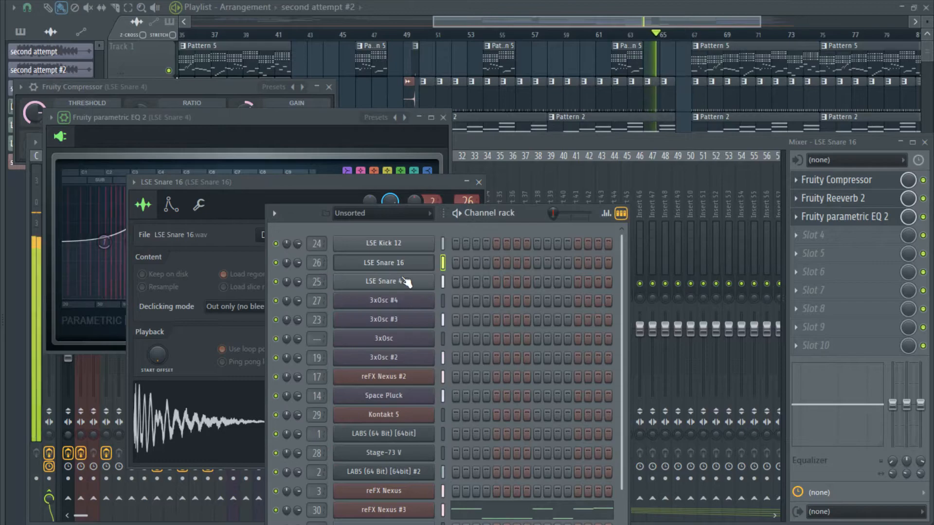
# Open LSE Snare 4's sample settings, increase its fade-out, and return to the playlist.
pyautogui.click(409, 281)
pyautogui.moveTo(293, 239); pyautogui.dragTo(293, 235)
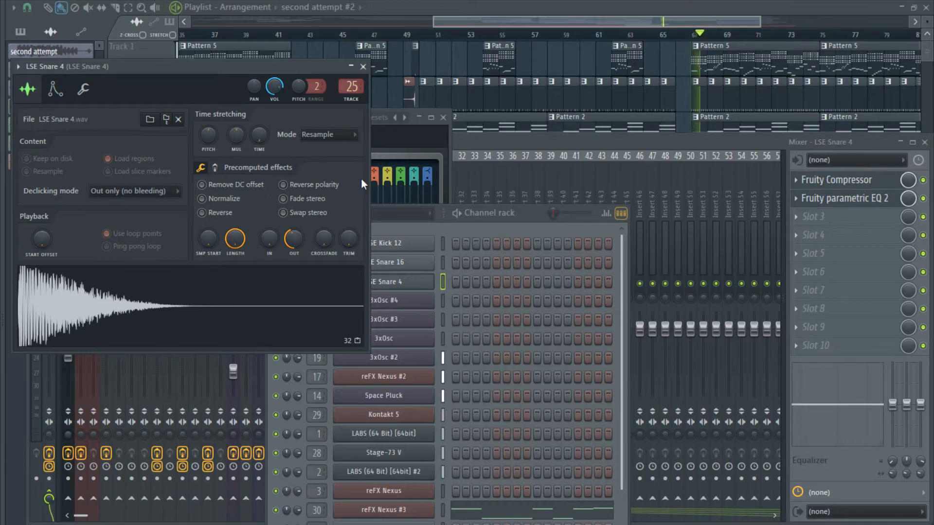
pyautogui.click(542, 52)
# Examine the song's full arrangement and the layering of its closing section from about bar 67.
pyautogui.scroll(-3, 511, 180)
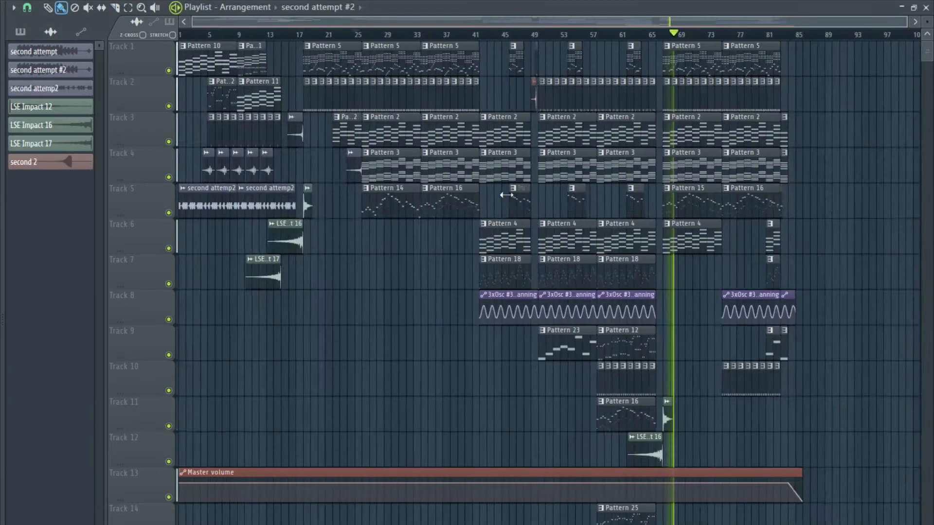
pyautogui.scroll(3, 809, 220)
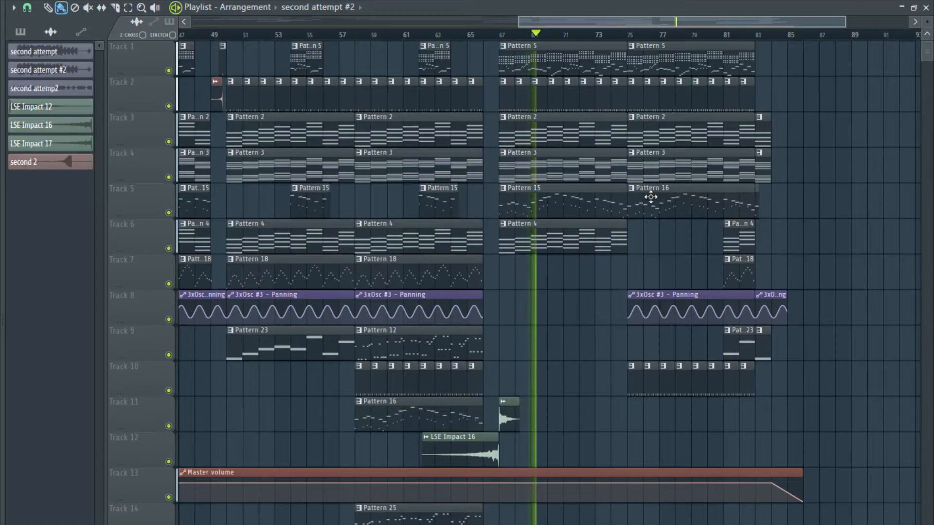
pyautogui.scroll(-2, 659, 197)
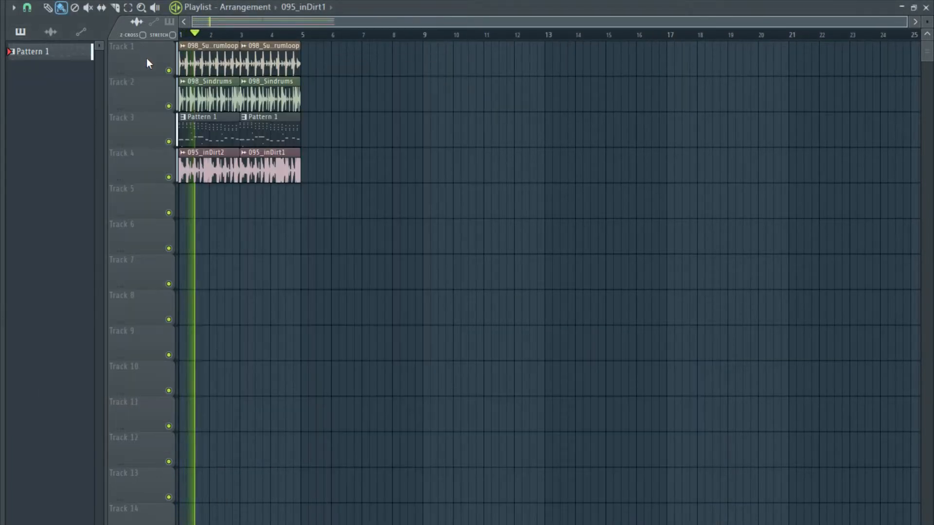
# Play the four-track drum and melody loop project and check its levels in the mixer.
pyautogui.scroll(5, 175, 186)
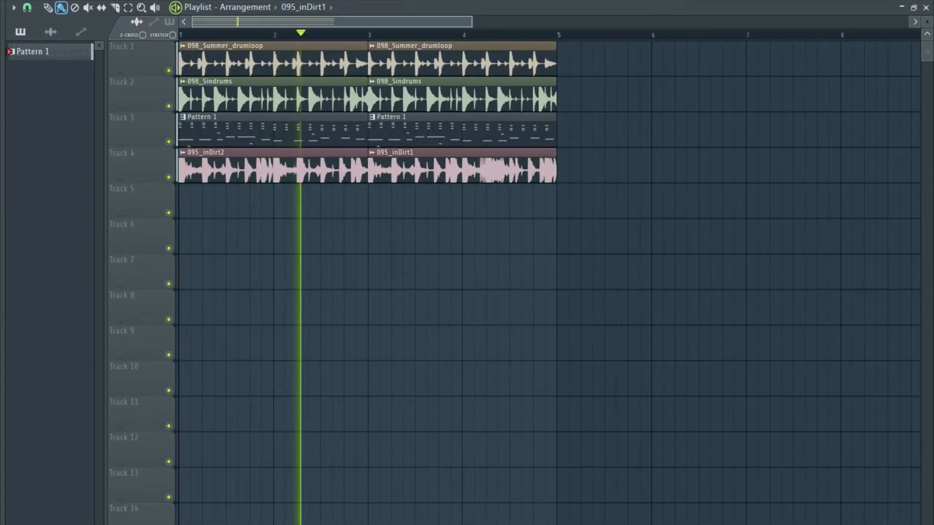
pyautogui.press('F9')
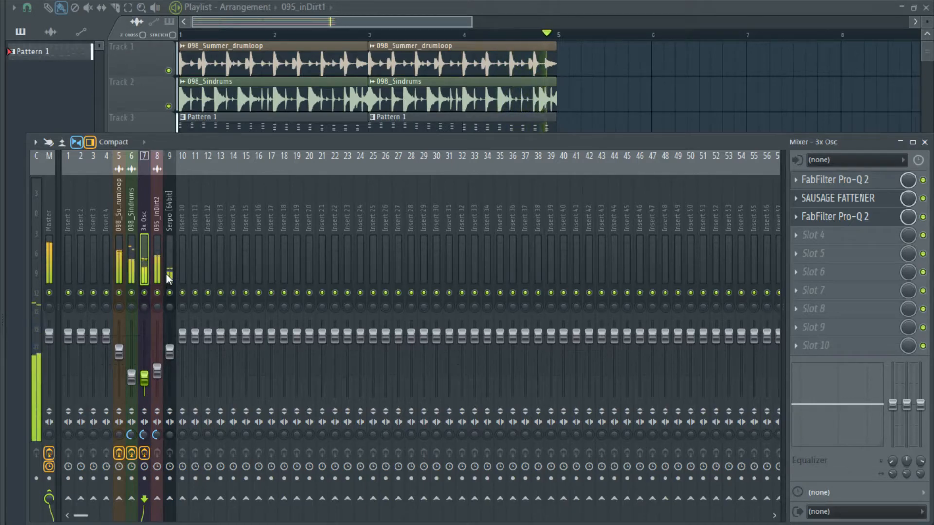
pyautogui.hotkey('alt', '1')
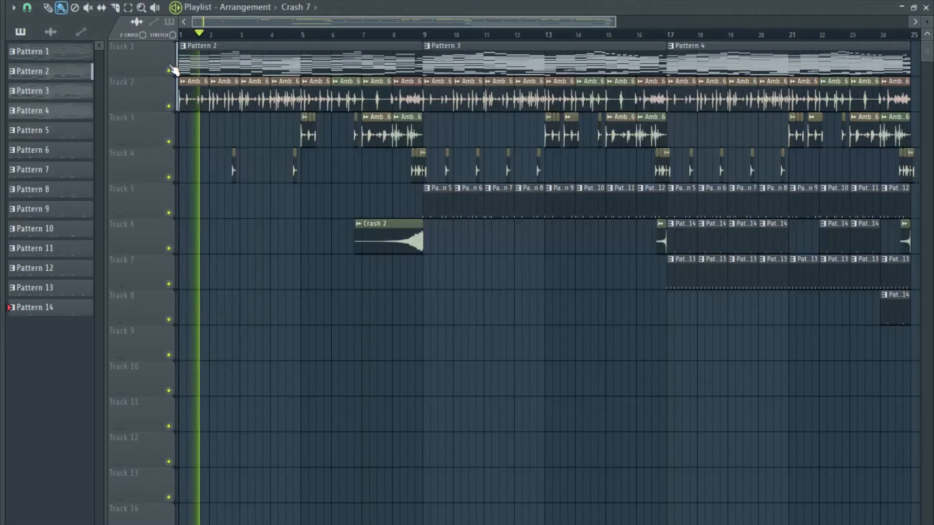
# Play the next project from its start past bar 9 and examine how its drum clips and patterns are layered.
pyautogui.scroll(-3, 174, 70)
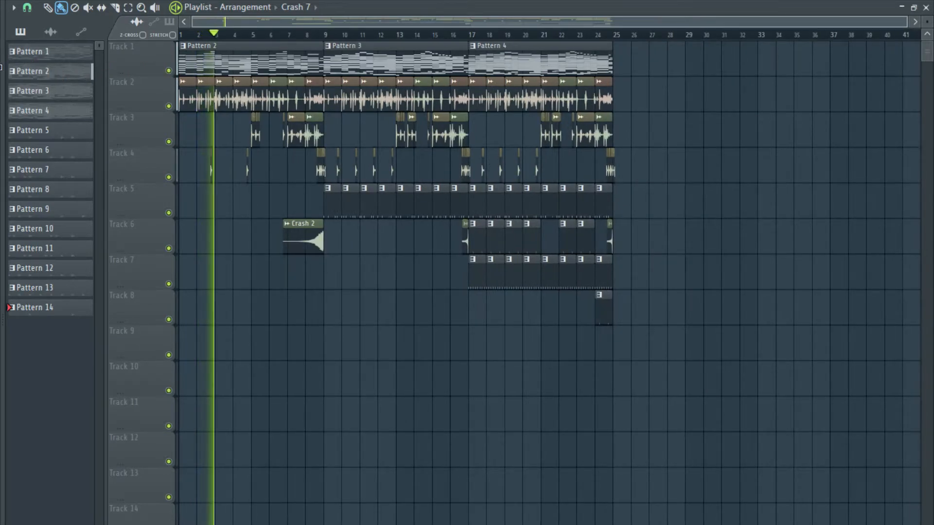
pyautogui.scroll(3, 303, 108)
pyautogui.press('space')
pyautogui.press('space')
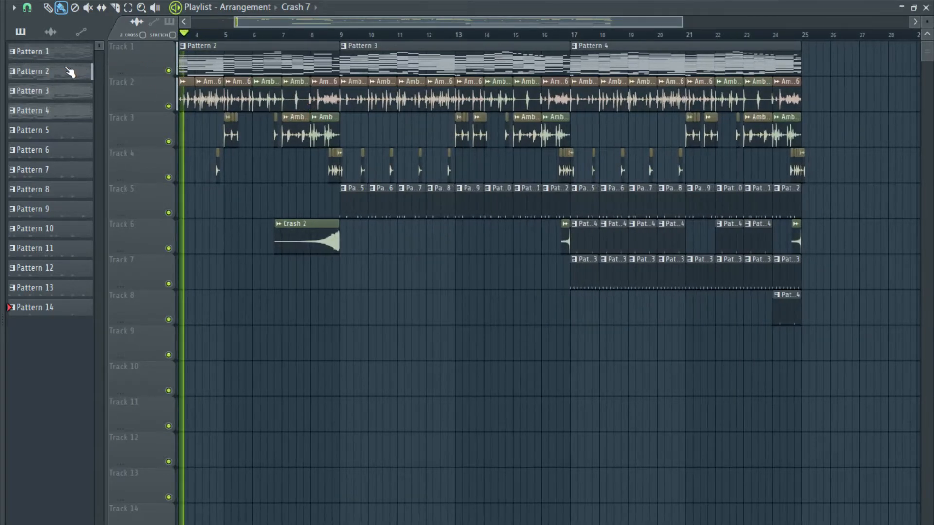
pyautogui.scroll(-3, 208, 88)
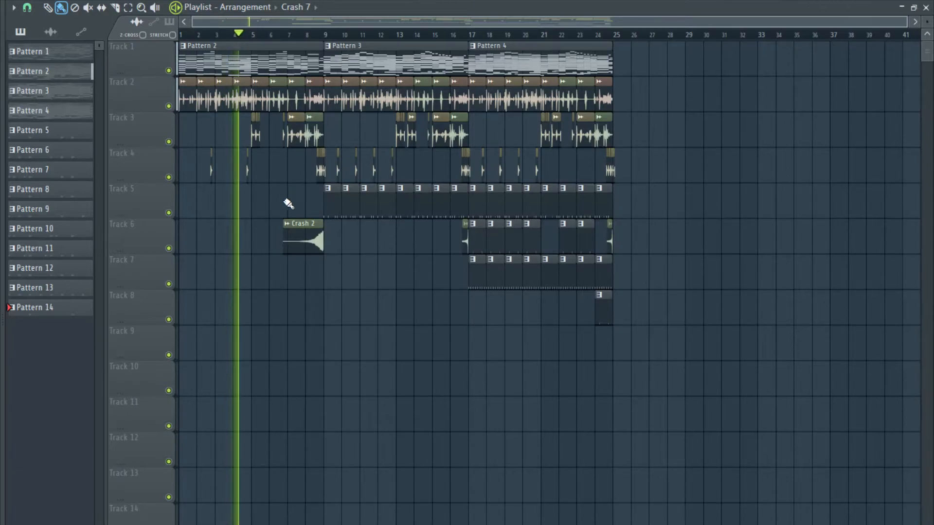
pyautogui.scroll(1, 430, 170)
pyautogui.scroll(1, 275, 173)
pyautogui.scroll(-2, 267, 175)
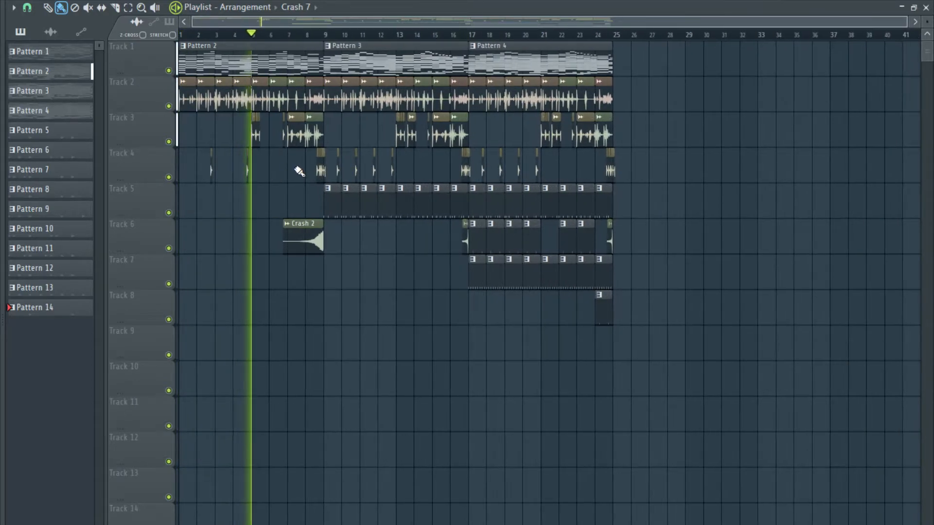
pyautogui.scroll(1, 298, 171)
pyautogui.scroll(1, 299, 172)
pyautogui.scroll(1, 298, 171)
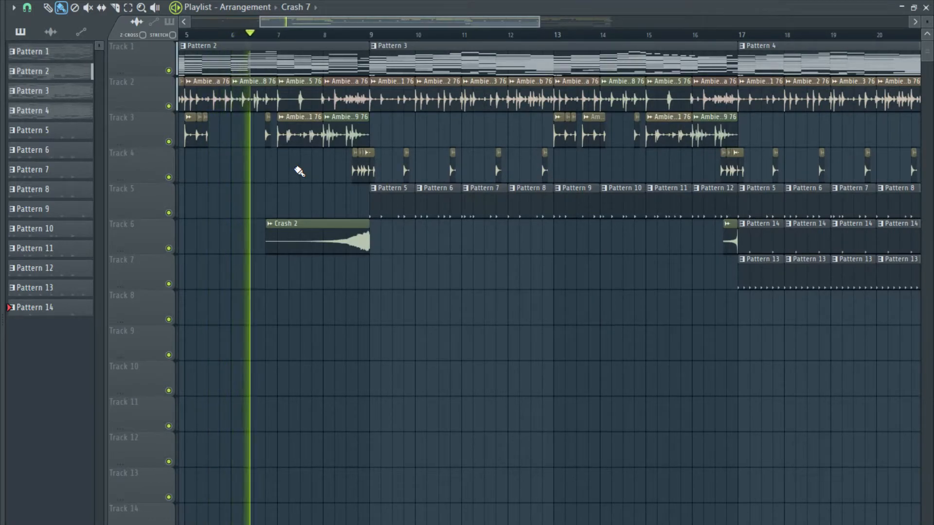
pyautogui.scroll(-2, 299, 171)
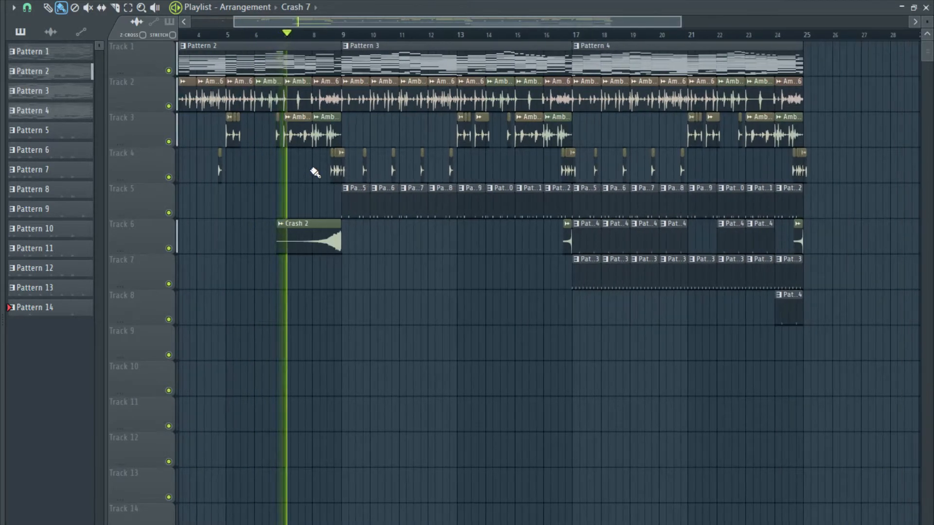
pyautogui.scroll(2, 300, 171)
pyautogui.scroll(1, 299, 171)
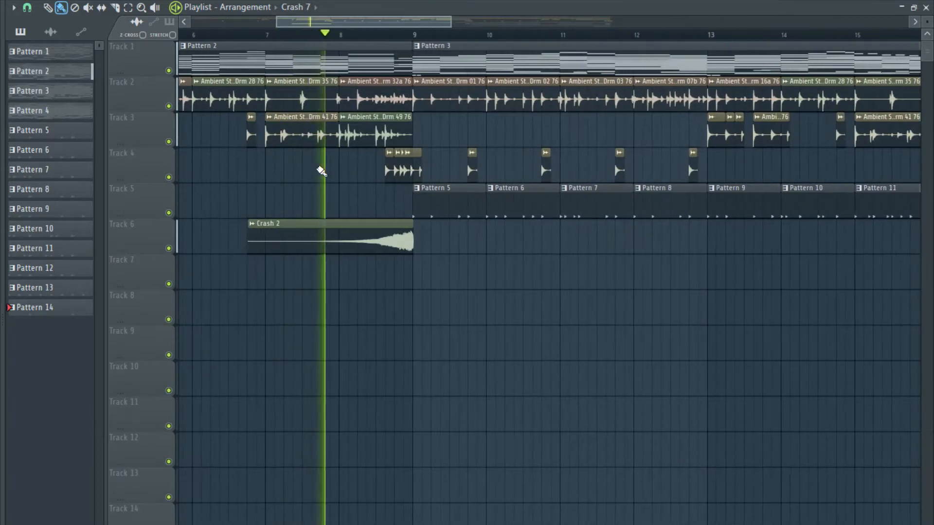
pyautogui.scroll(-3, 320, 171)
pyautogui.scroll(-2, 376, 169)
pyautogui.scroll(3, 385, 173)
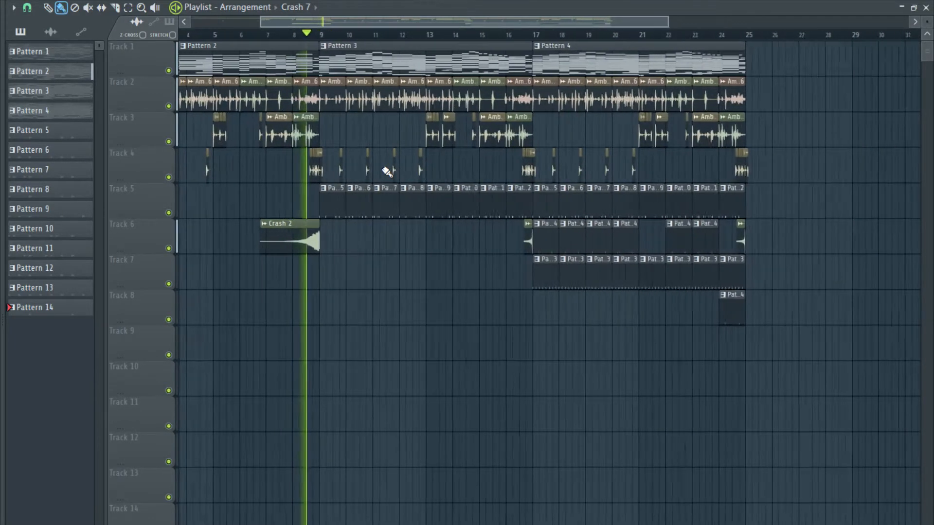
pyautogui.scroll(2, 378, 172)
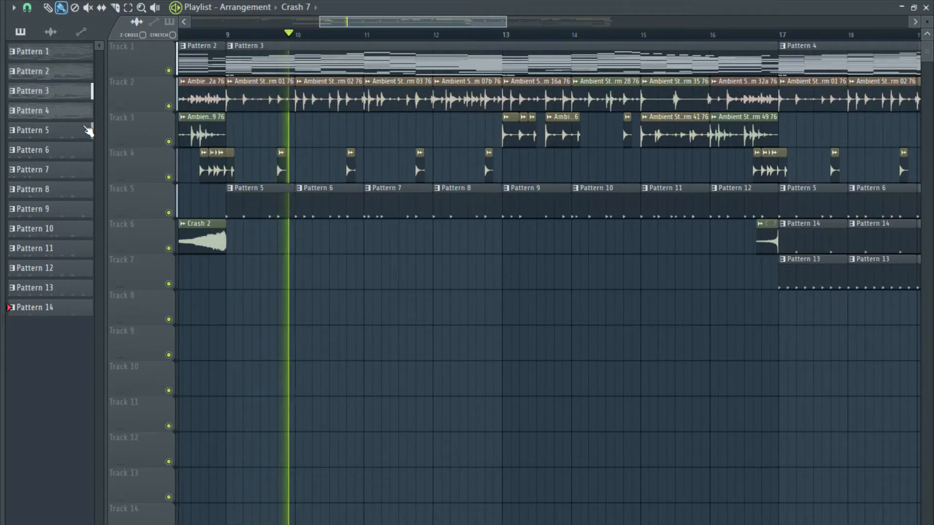
# Examine the layering under Pattern 4 through about bar 24 and stop playback.
pyautogui.scroll(-4, 233, 134)
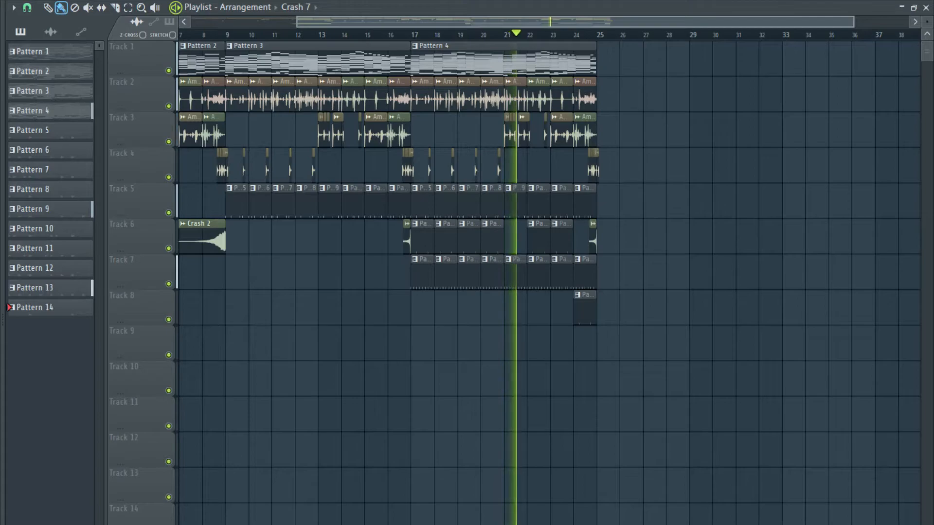
pyautogui.scroll(-2, 337, 437)
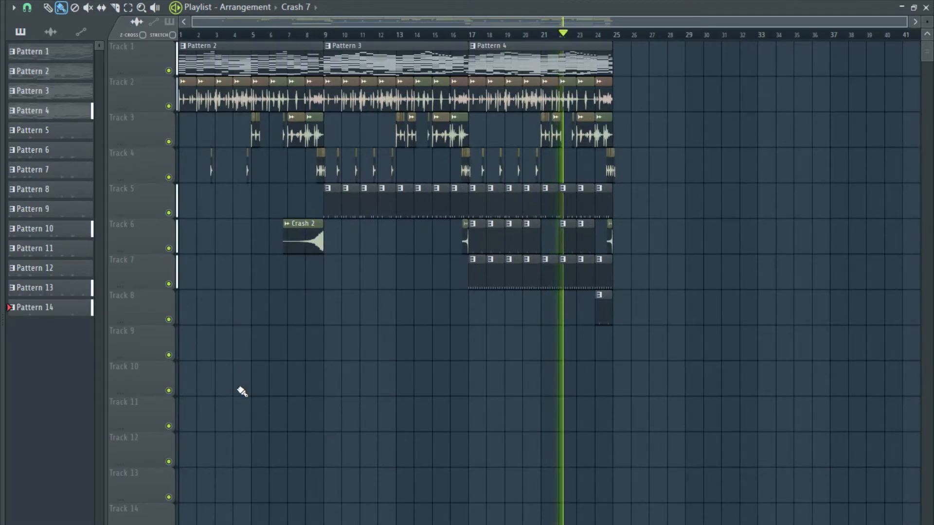
pyautogui.scroll(1, 242, 389)
pyautogui.scroll(1, 515, 347)
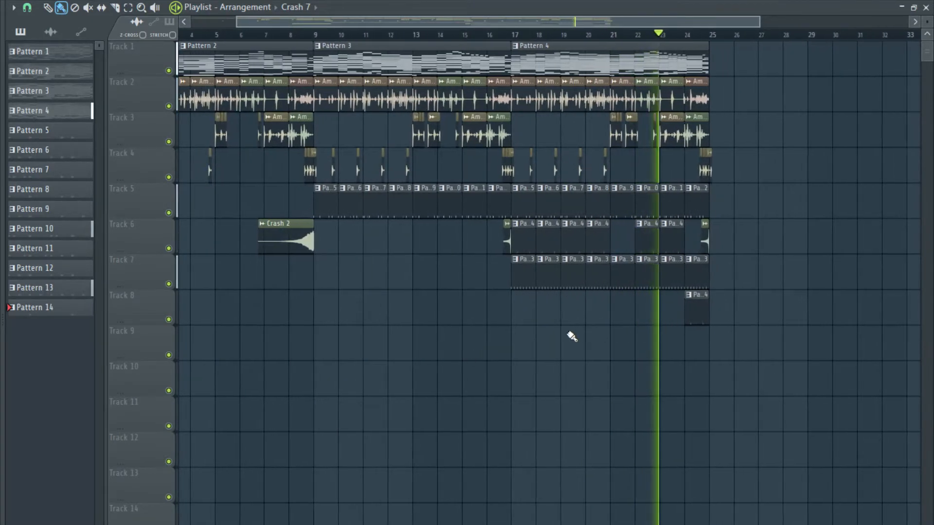
pyautogui.scroll(-2, 527, 334)
pyautogui.scroll(2, 389, 336)
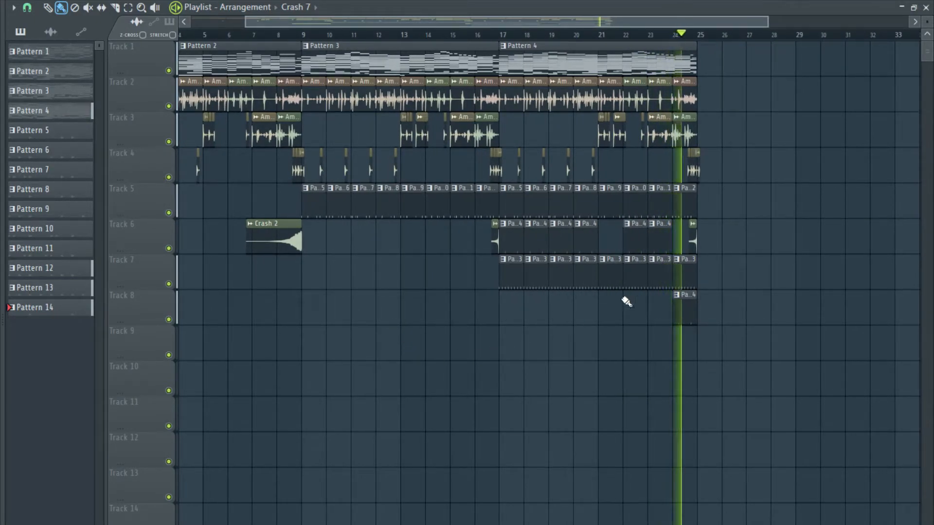
pyautogui.scroll(-2, 486, 215)
pyautogui.press('space')
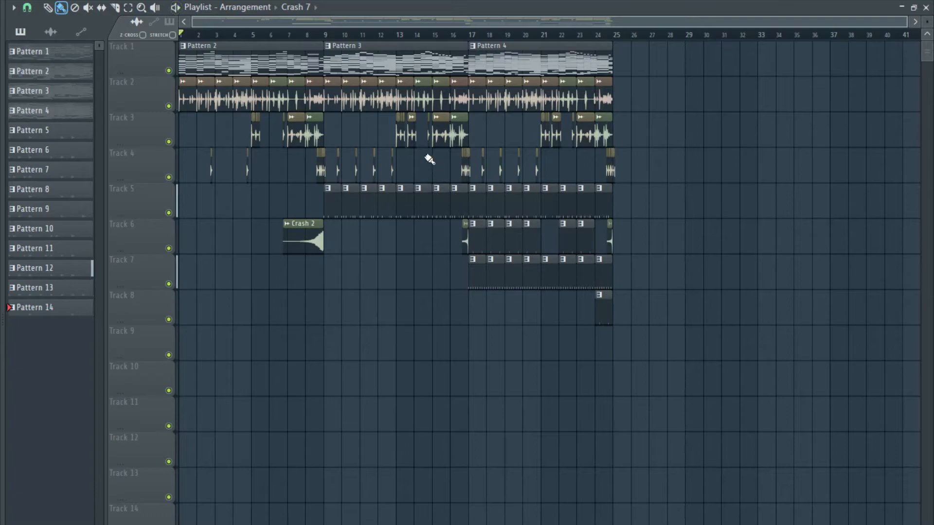
# Open Pattern 2's notes, create Pattern 15, and place Pattern 15 on Track 1 at bar 25.
pyautogui.doubleClick(294, 67)
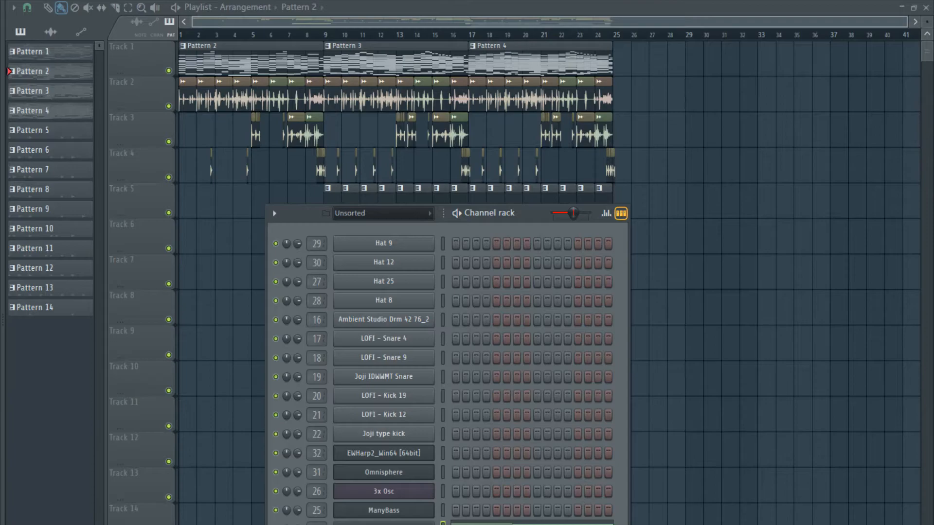
pyautogui.press('F4')
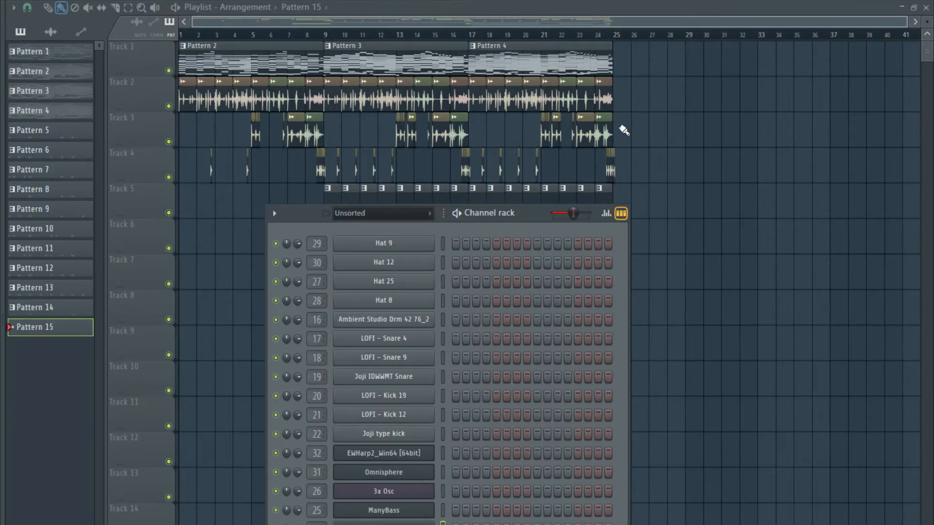
pyautogui.click(633, 89)
pyautogui.moveTo(663, 94); pyautogui.dragTo(623, 63)
pyautogui.scroll(5, 627, 89)
# Play from bar 24 into Pattern 15 and examine the transition at bar 25.
pyautogui.click(515, 36)
pyautogui.press('space')
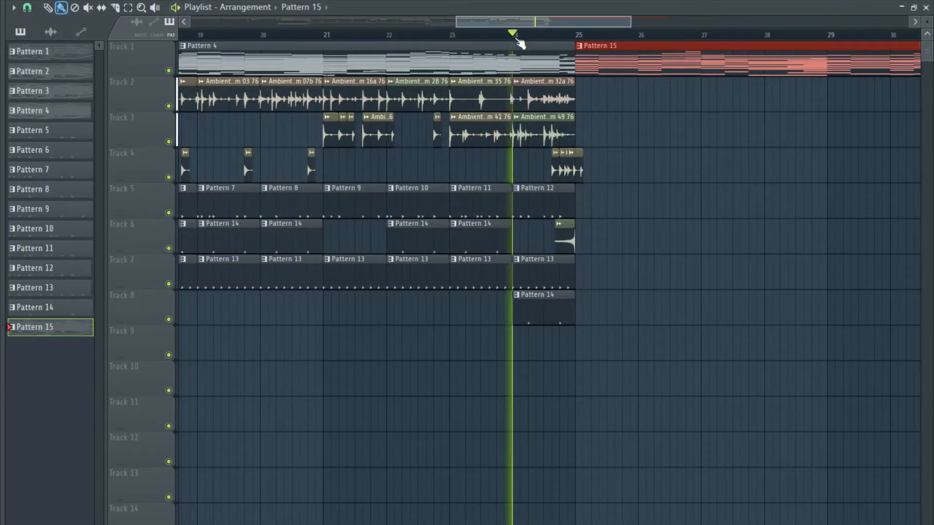
pyautogui.scroll(3, 626, 171)
pyautogui.scroll(-3, 572, 176)
pyautogui.scroll(-3, 576, 181)
pyautogui.scroll(3, 562, 187)
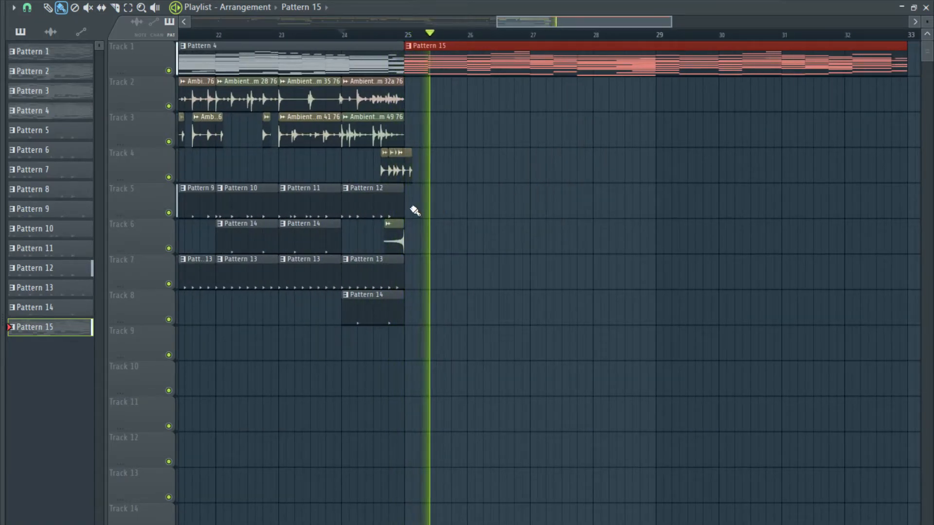
pyautogui.scroll(4, 413, 210)
pyautogui.scroll(-2, 414, 211)
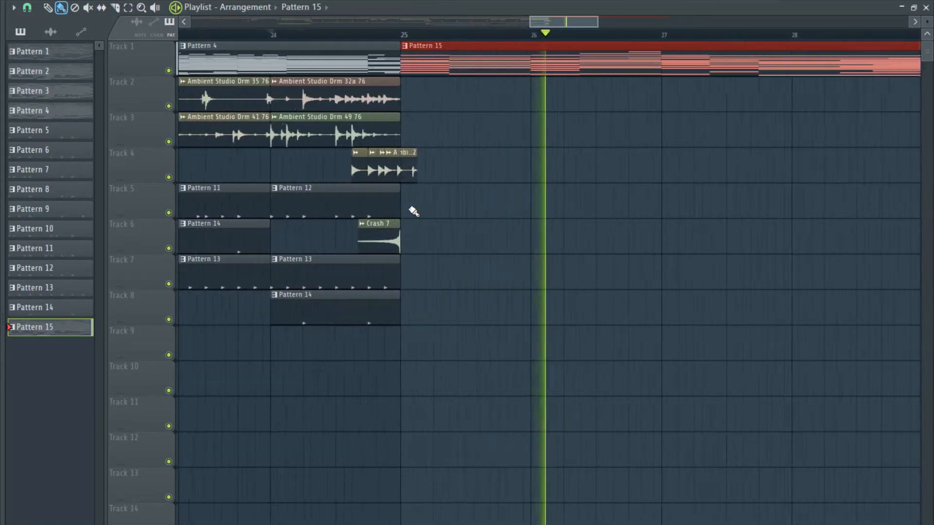
pyautogui.scroll(-5, 413, 211)
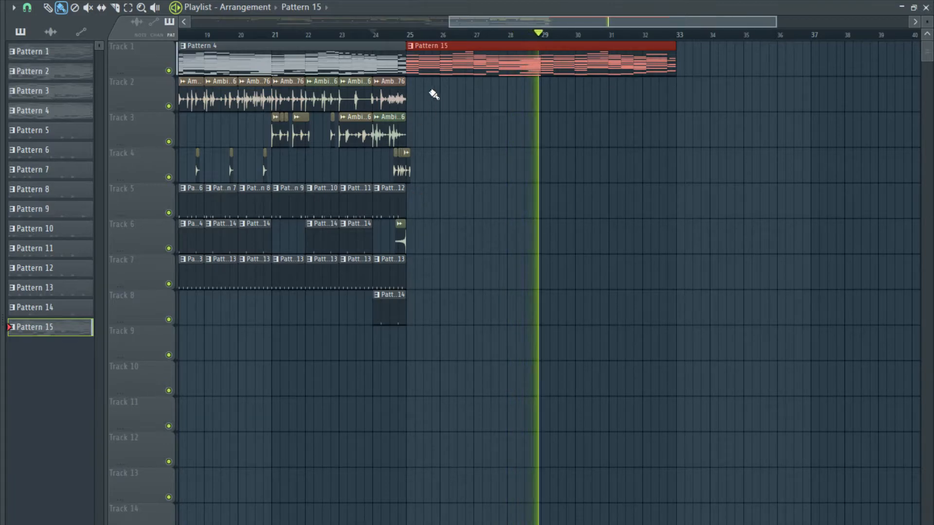
# Check Pattern 15's notes and select bars 25 to 33 as the loop range.
pyautogui.doubleClick(441, 73)
pyautogui.press('Escape')
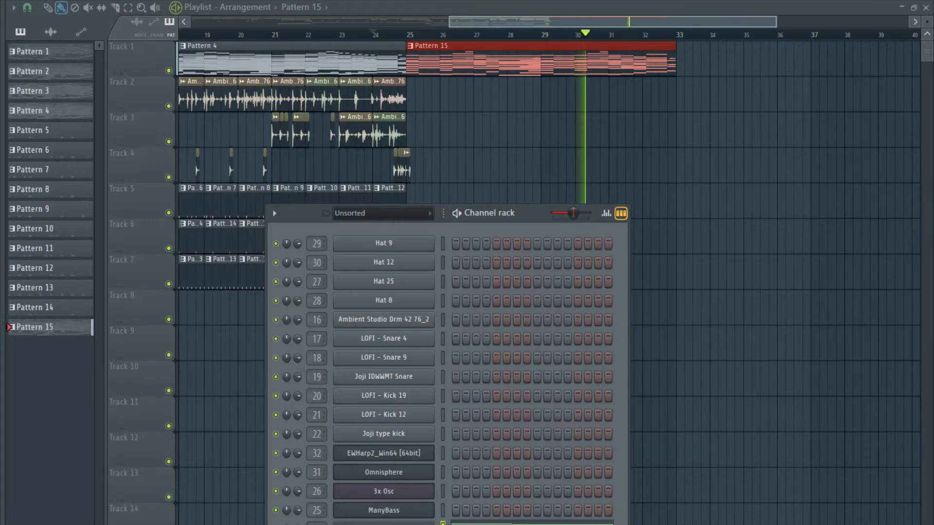
pyautogui.moveTo(685, 36); pyautogui.dragTo(408, 47)
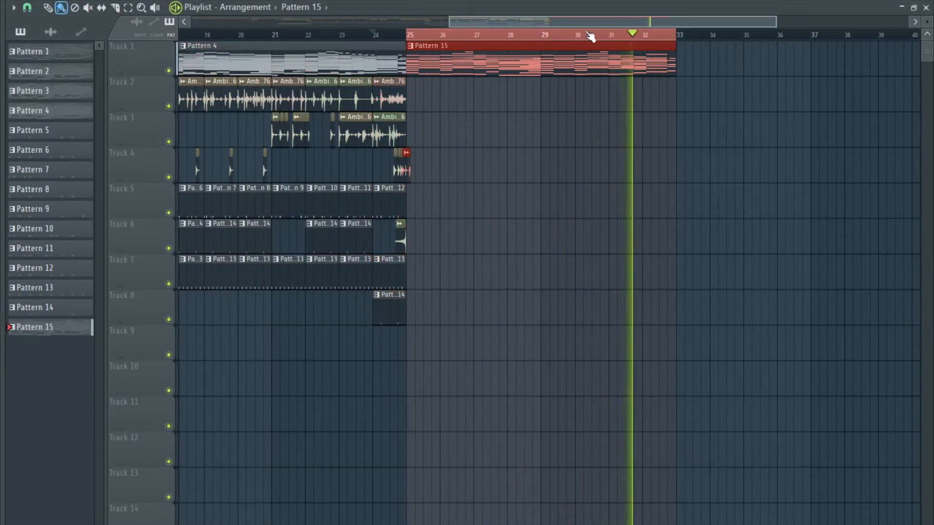
# Trim the overhanging Ambient Studio Drm 42 76 #2 clip at the end of Track 4 back to bar 25.
pyautogui.scroll(3, 421, 178)
pyautogui.scroll(5, 421, 178)
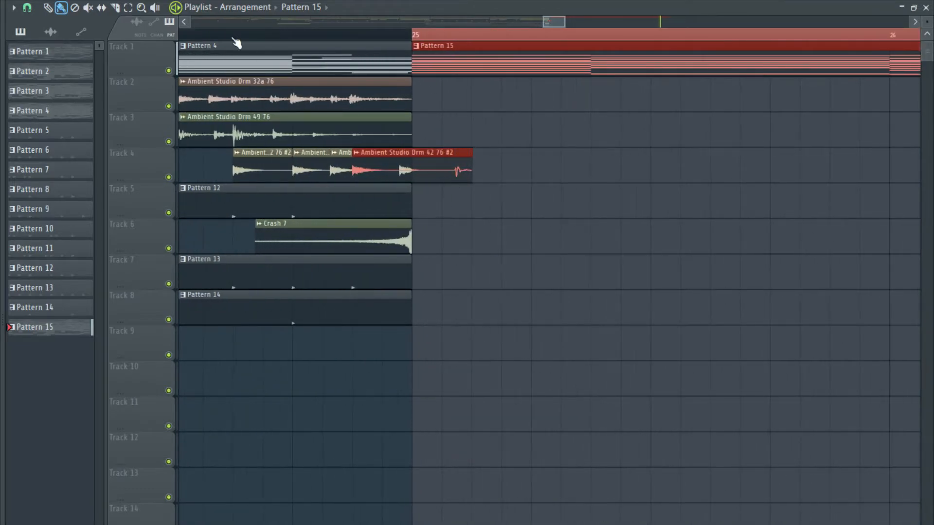
pyautogui.click(114, 8)
pyautogui.click(422, 172)
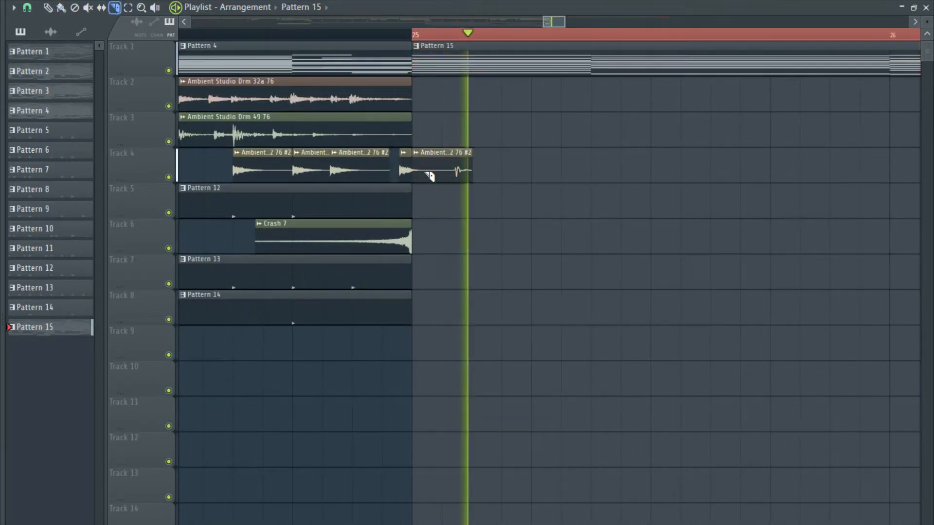
pyautogui.hotkey('ctrl', 'z')
pyautogui.moveTo(473, 177); pyautogui.dragTo(441, 177)
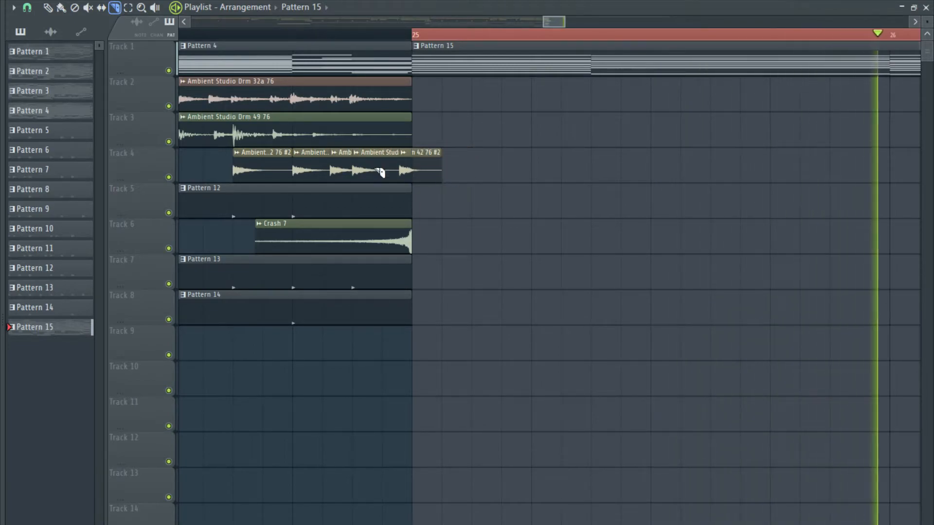
pyautogui.click(49, 8)
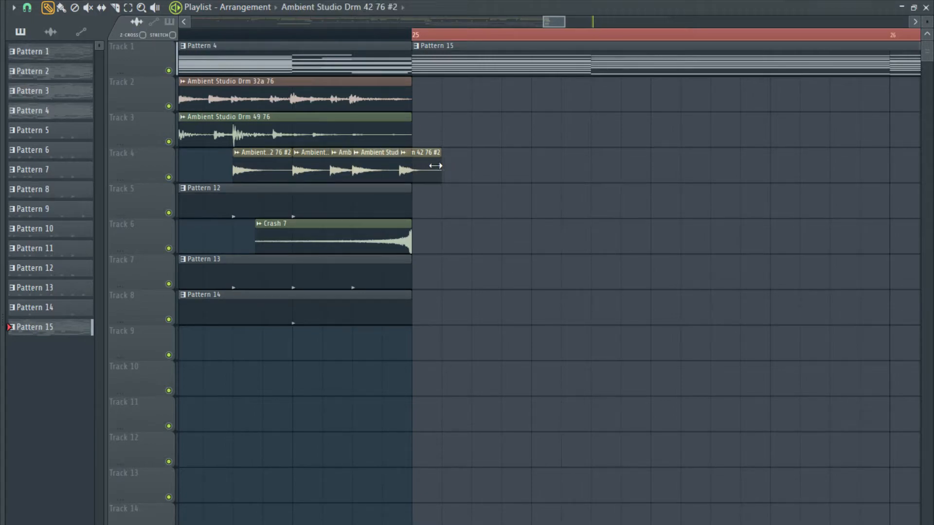
# Add a second 3x Osc channel for Pattern 15, set oscillator 1's coarse pitch to 24, and turn down oscillators 2 and 3.
pyautogui.doubleClick(510, 60)
pyautogui.press('Escape')
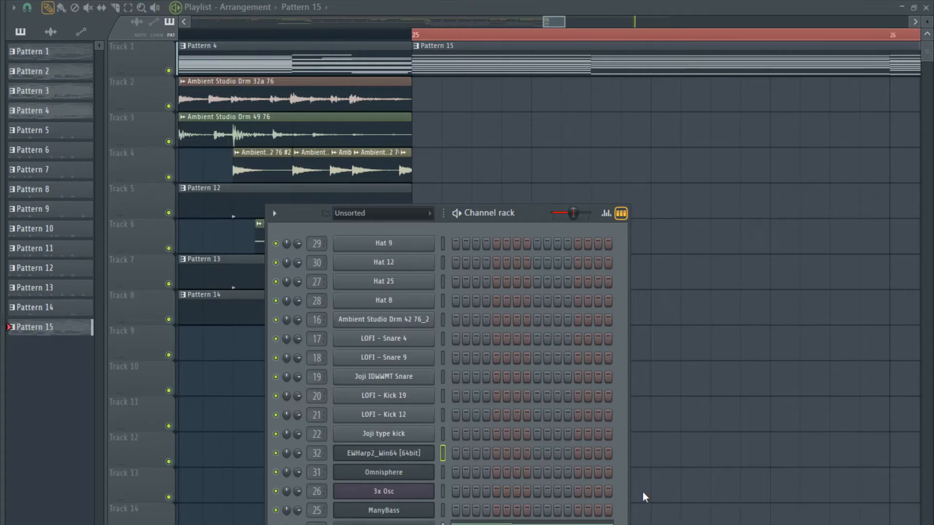
pyautogui.click(651, 467)
pyautogui.moveTo(394, 292); pyautogui.dragTo(394, 335)
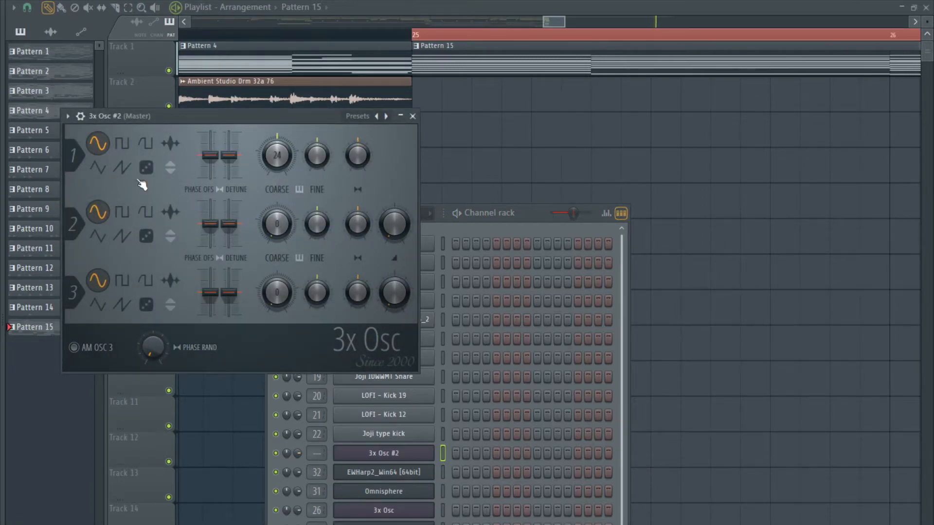
# Set oscillator 1 of 3x Osc #2 to a triangle wave and paste the chord notes into that channel.
pyautogui.click(100, 170)
pyautogui.click(443, 455)
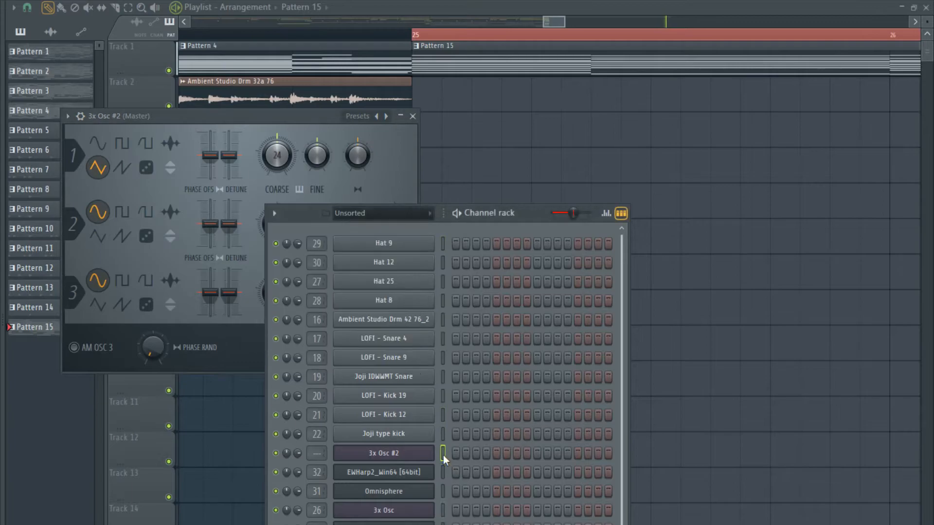
pyautogui.click(443, 524)
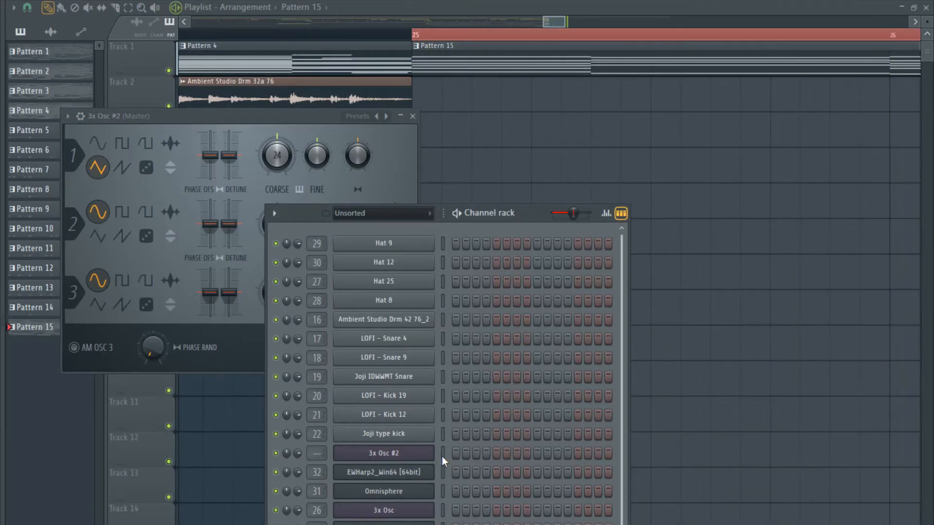
pyautogui.click(443, 453)
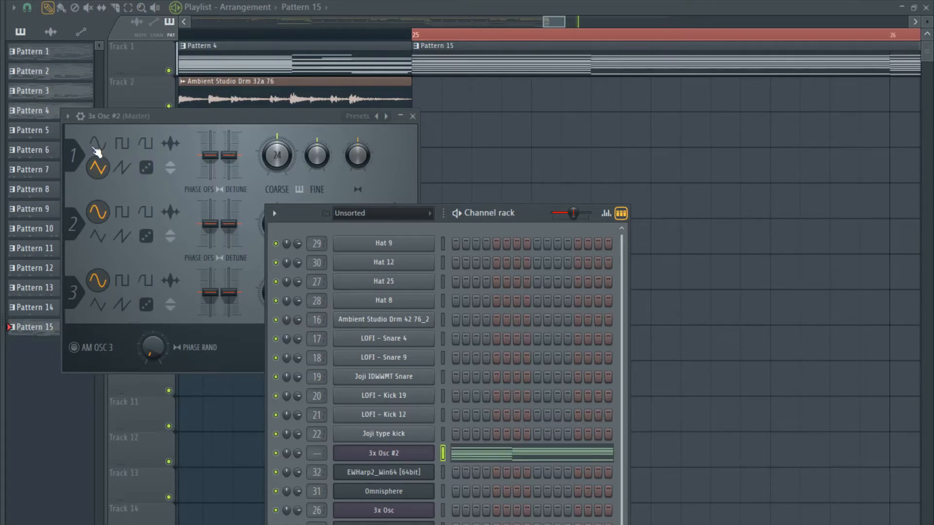
# Enable an up-down arpeggiator with range 1 on 3x Osc #2 and turn on its volume envelope with a short attack.
pyautogui.click(82, 117)
pyautogui.click(160, 140)
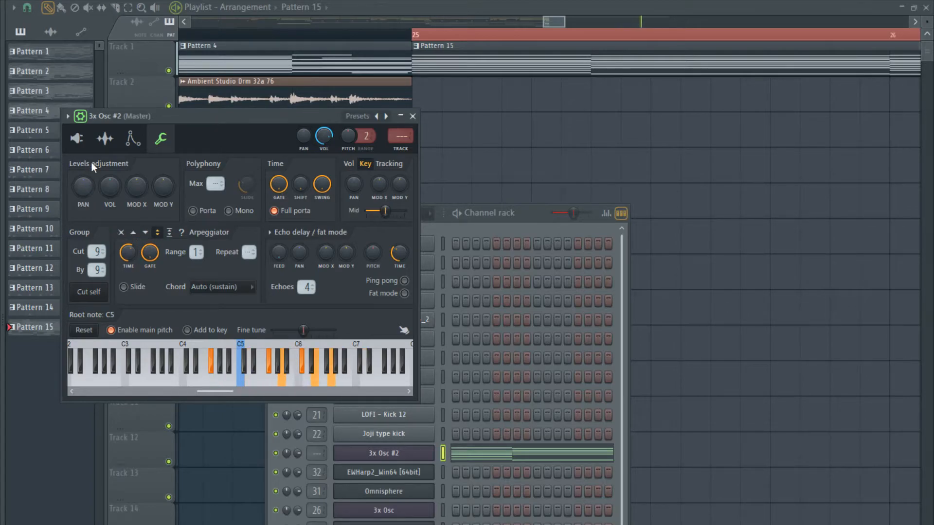
pyautogui.click(105, 138)
pyautogui.click(133, 141)
pyautogui.moveTo(101, 264); pyautogui.dragTo(101, 287)
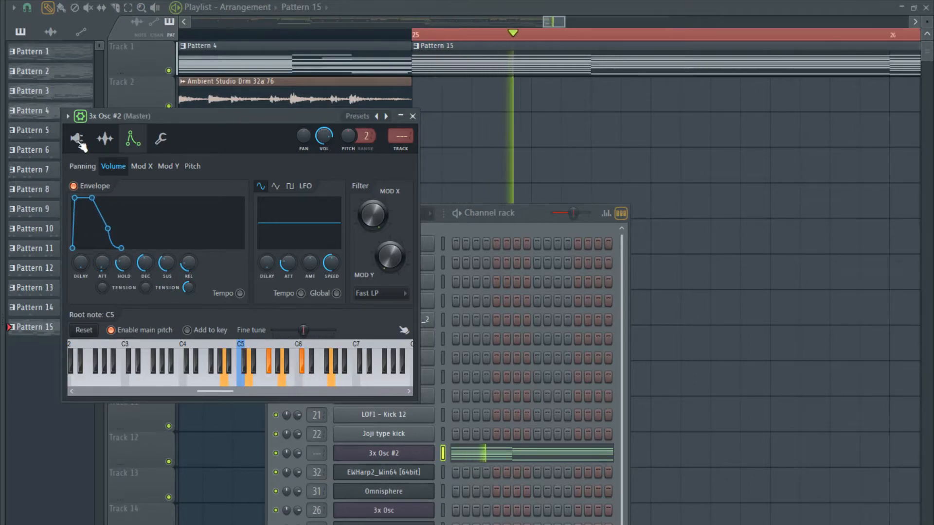
# Try the sawtooth and rounded square waves on oscillator 1 of 3x Osc #2, and go back to the triangle.
pyautogui.click(76, 139)
pyautogui.click(123, 196)
pyautogui.click(146, 172)
pyautogui.click(97, 201)
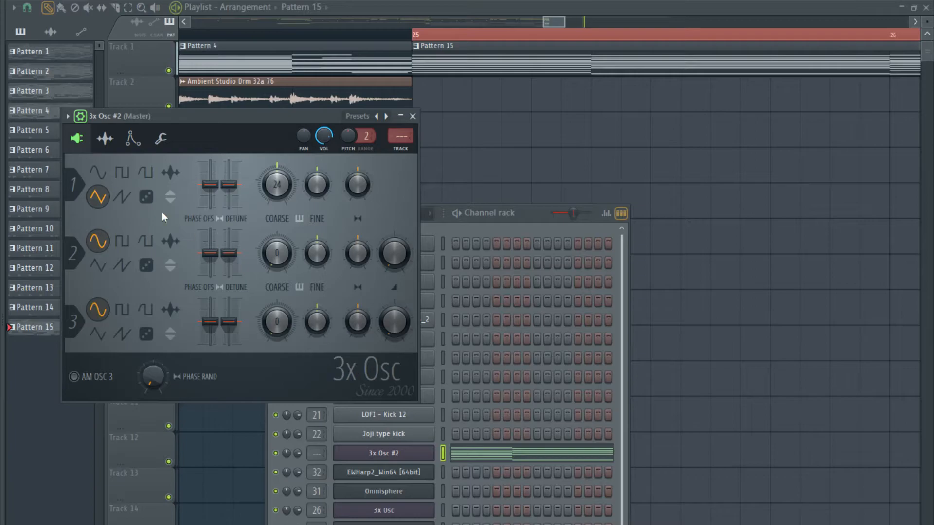
# Reduce the volume envelope's attack on 3x Osc #2 to nearly zero and try out its decay tension.
pyautogui.click(137, 148)
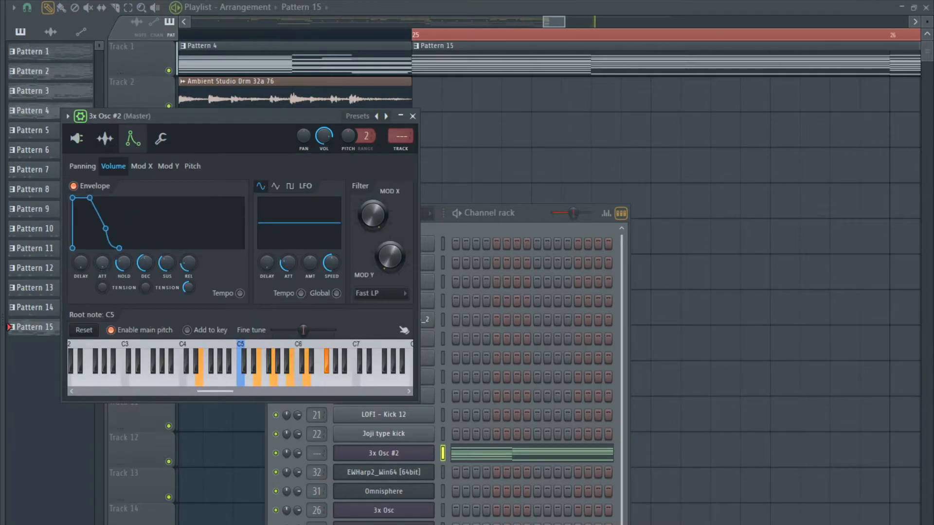
pyautogui.moveTo(102, 263); pyautogui.dragTo(102, 263)
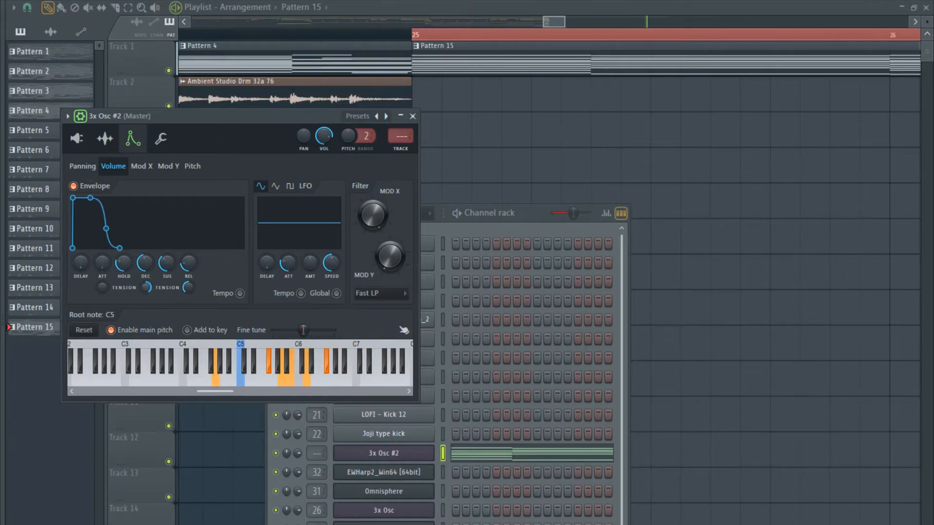
pyautogui.moveTo(145, 288); pyautogui.dragTo(145, 272)
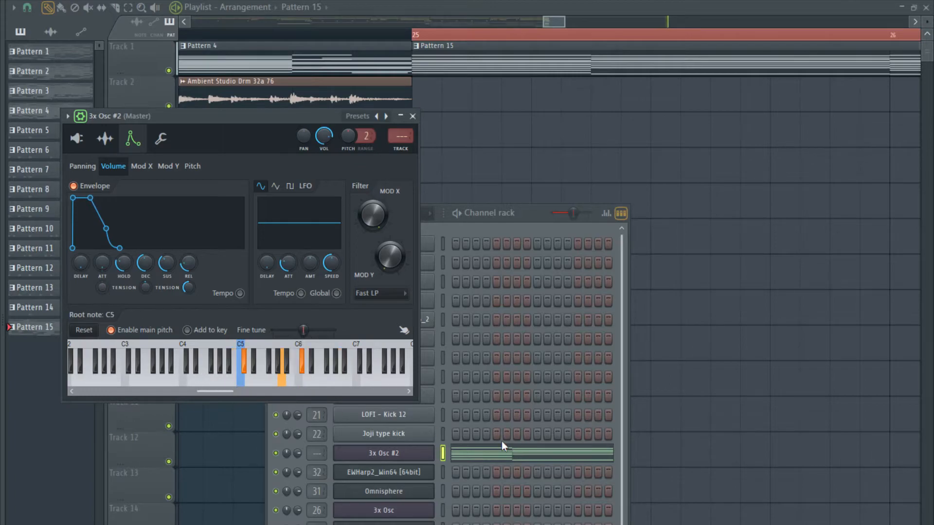
# Add a global, tempo-synced sine LFO to the panning of 3x Osc #2, raising its amount and adjusting its speed.
pyautogui.click(81, 166)
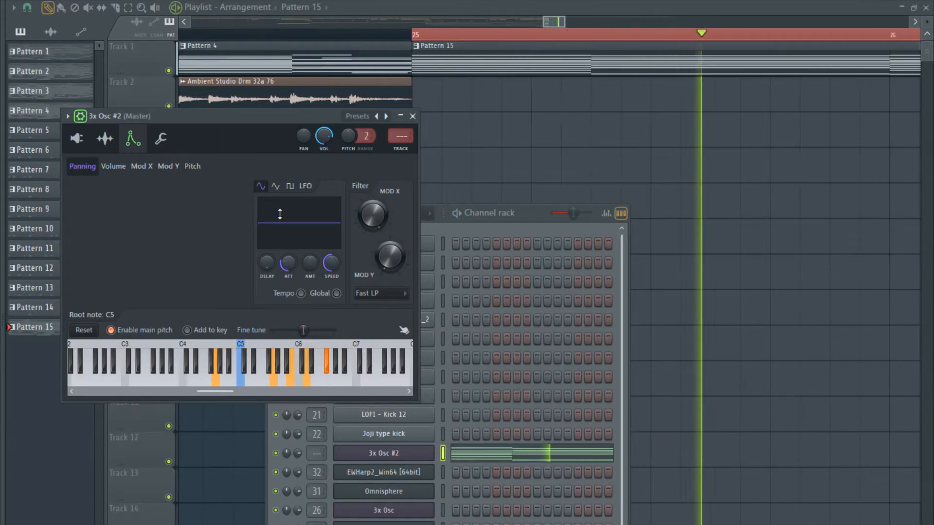
pyautogui.moveTo(310, 263); pyautogui.dragTo(330, 267)
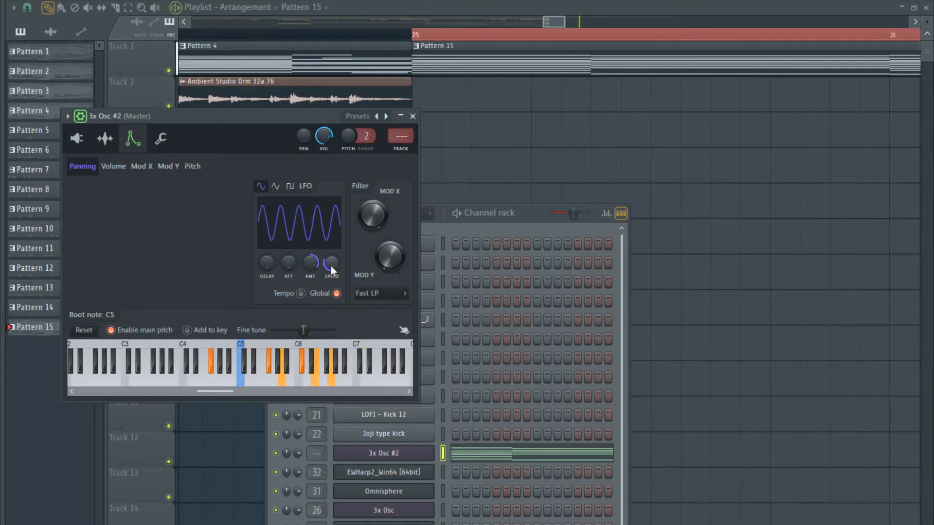
pyautogui.click(300, 294)
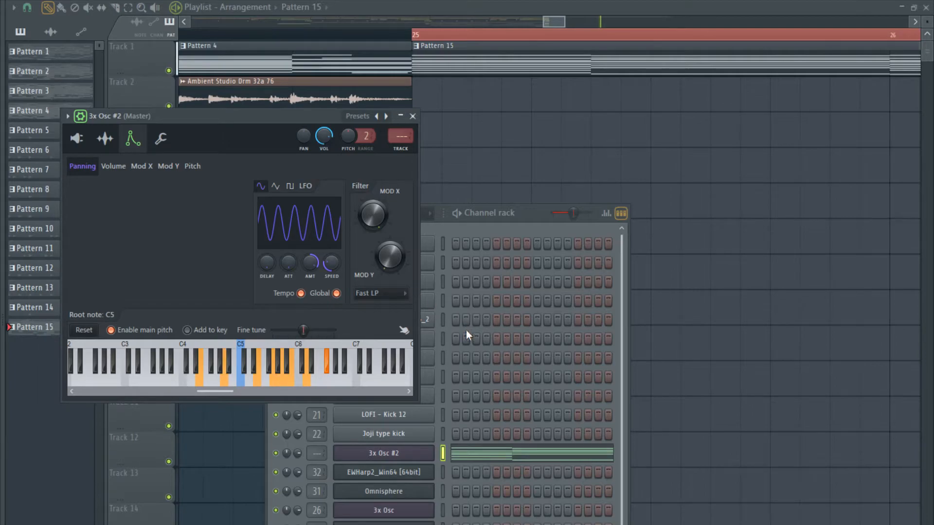
# Select only the 3x Osc #2 channel and route it to mixer track 33.
pyautogui.click(442, 455)
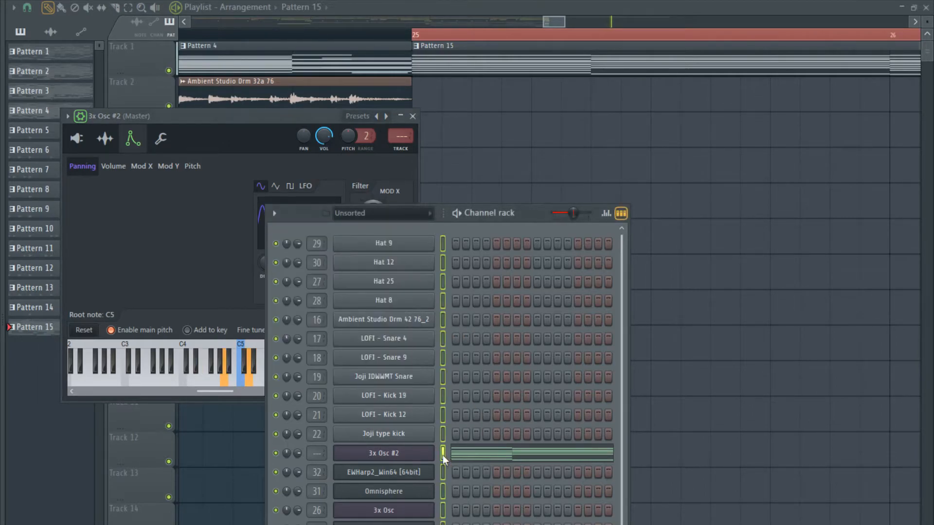
pyautogui.click(249, 271)
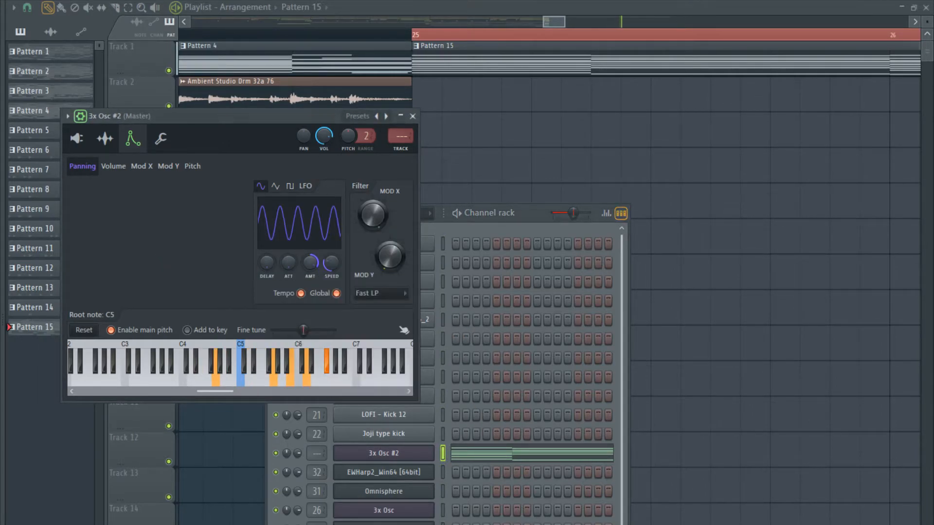
pyautogui.click(441, 455)
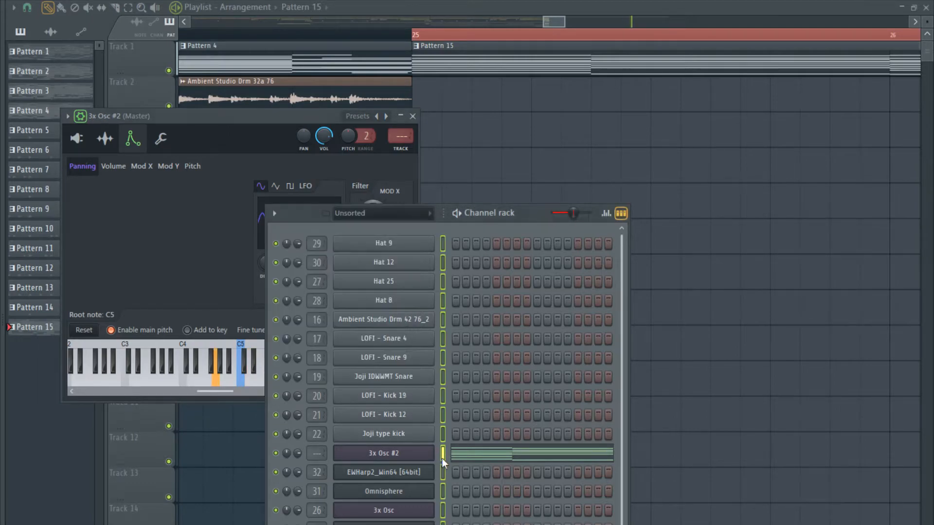
pyautogui.hotkey('ctrl', 'l')
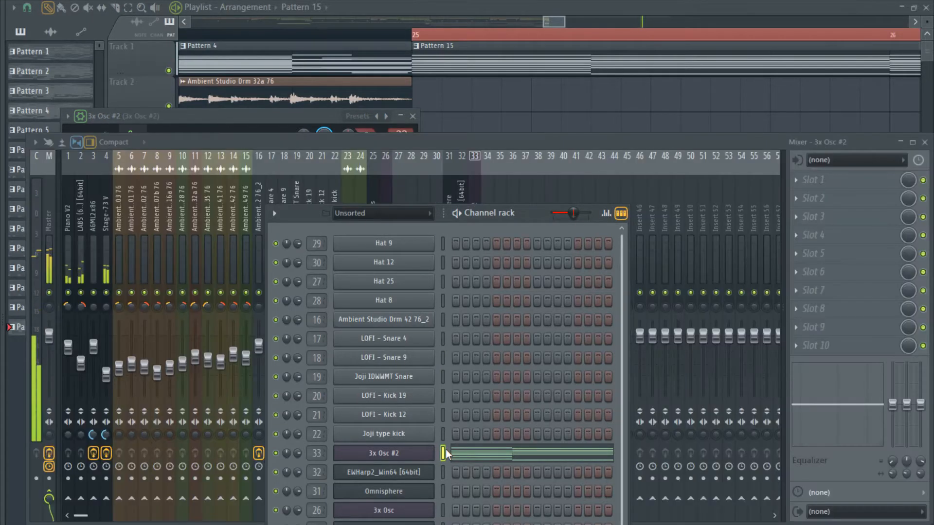
# Load Fruity Reeverb 2 in the first effect slot of mixer track 33 and lower the track's fader.
pyautogui.click(494, 173)
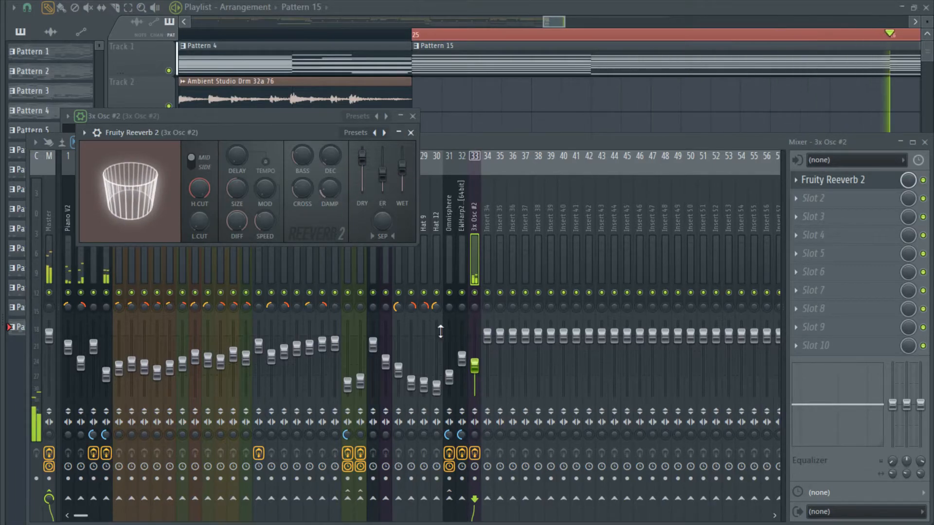
pyautogui.moveTo(475, 365); pyautogui.dragTo(475, 367)
# Shorten the arpeggiator gate on 3x Osc #2 and slightly lengthen its volume envelope release.
pyautogui.press('F6')
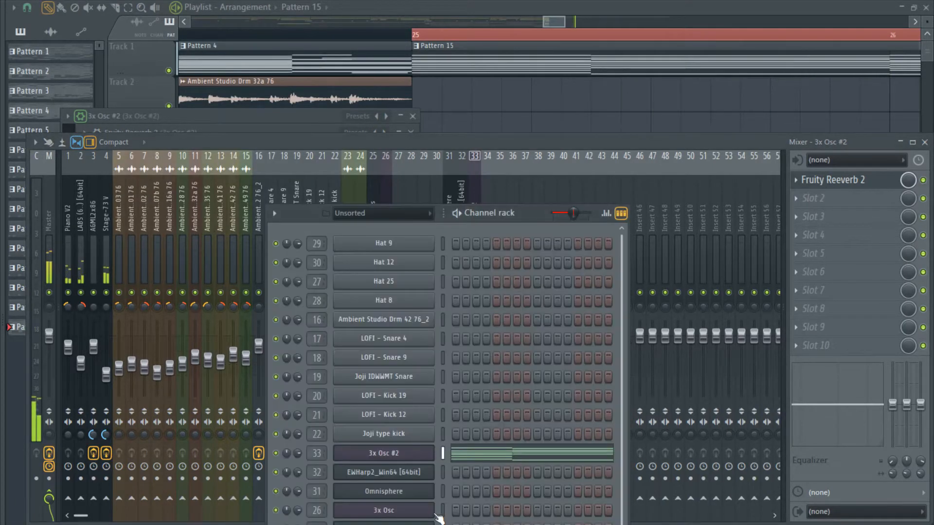
pyautogui.click(427, 459)
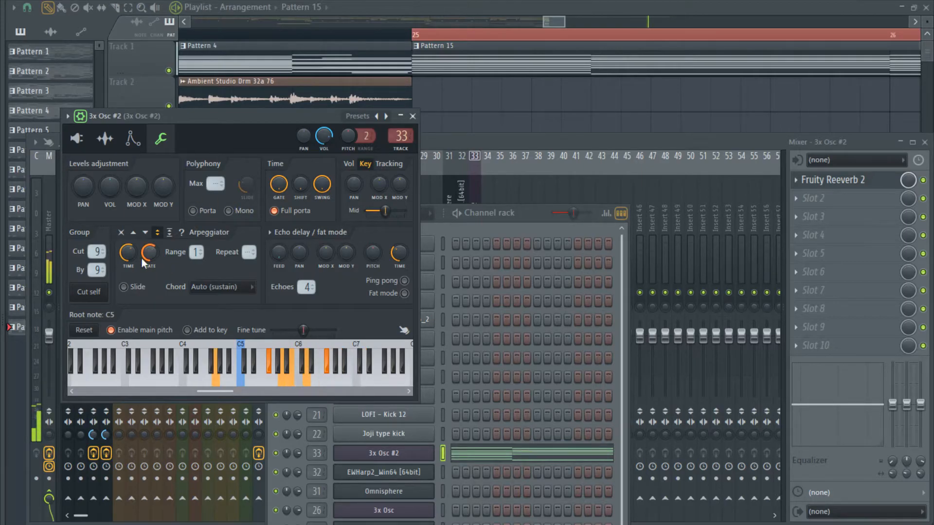
pyautogui.click(132, 139)
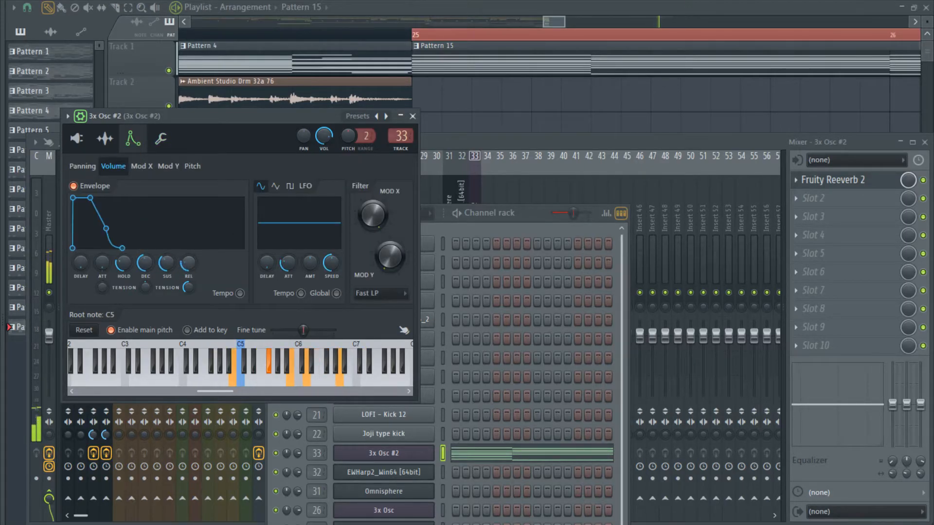
pyautogui.click(160, 139)
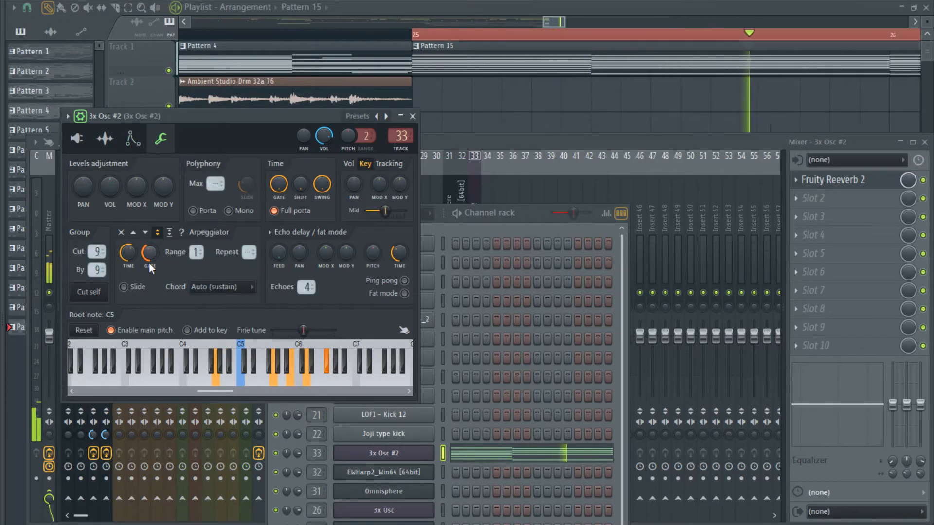
# Adjust the stereo separation of Fruity Reeverb 2 on mixer track 33 and lower the track's fader further.
pyautogui.click(538, 142)
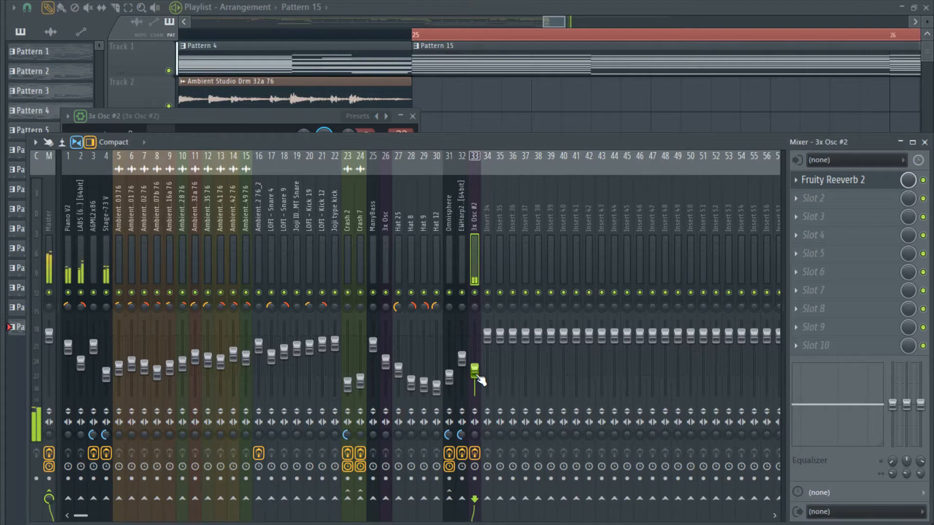
pyautogui.click(834, 180)
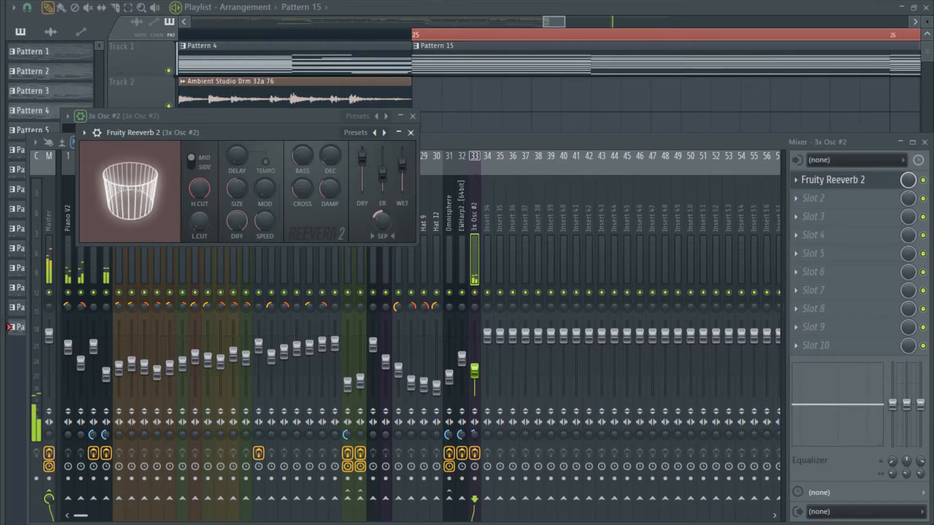
pyautogui.moveTo(467, 373); pyautogui.dragTo(467, 377)
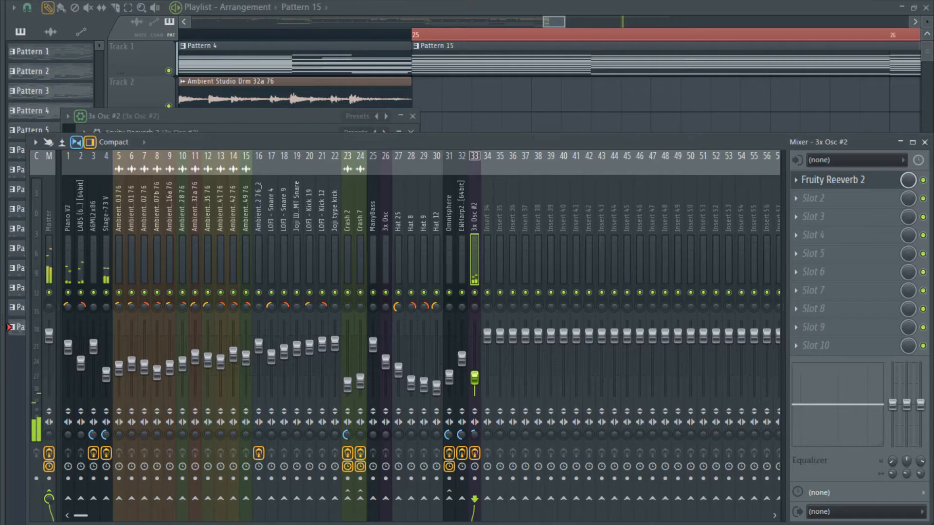
# Play the arrangement from bar 22 to check the transition into the Pattern 15 section at bar 25.
pyautogui.click(556, 53)
pyautogui.scroll(-12, 558, 136)
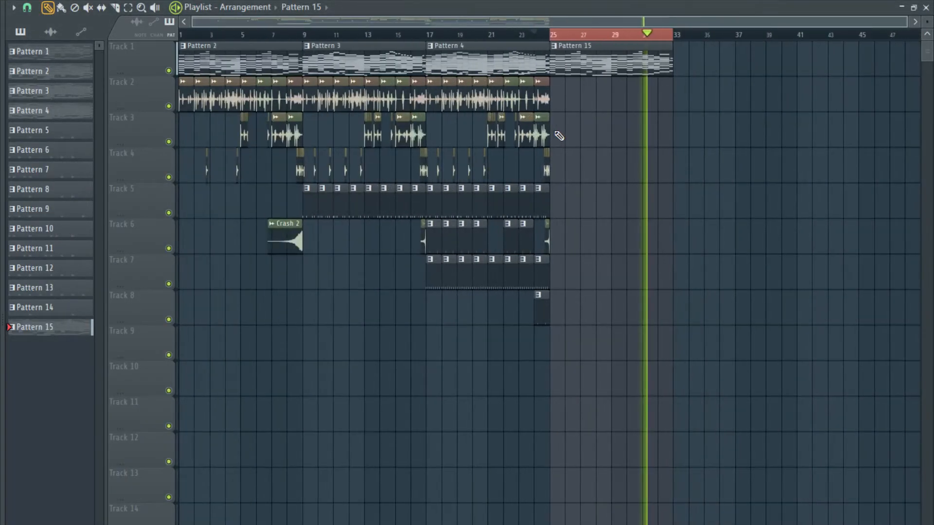
pyautogui.click(503, 35)
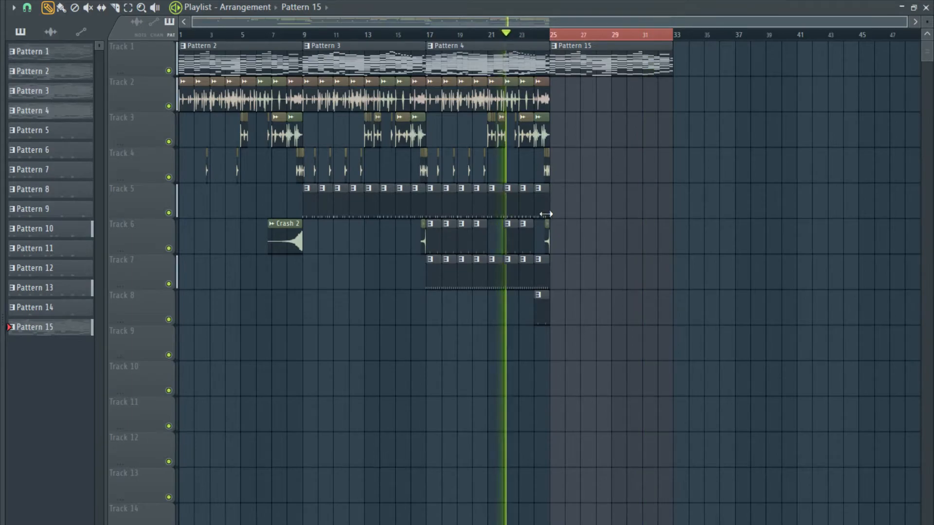
pyautogui.hotkey('ctrl', 'd')
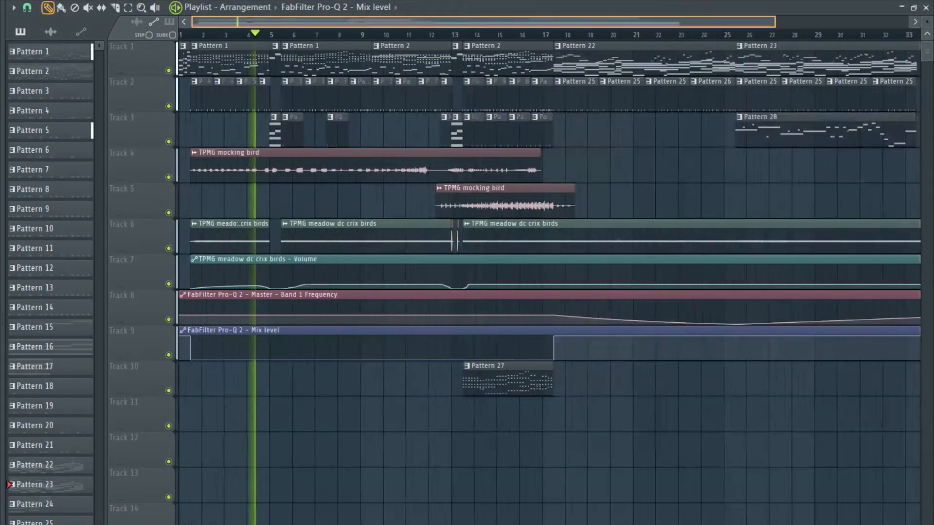
# Play the bird-ambience arrangement and examine the 3x Osc #2 melody notes of Pattern 2 in the piano roll.
pyautogui.scroll(-3, 526, 19)
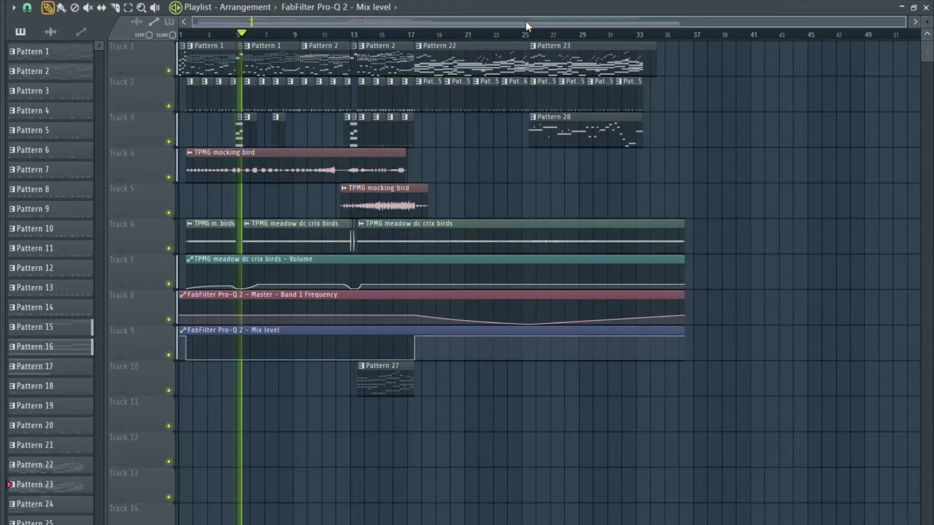
pyautogui.scroll(1, 200, 135)
pyautogui.scroll(1, 199, 136)
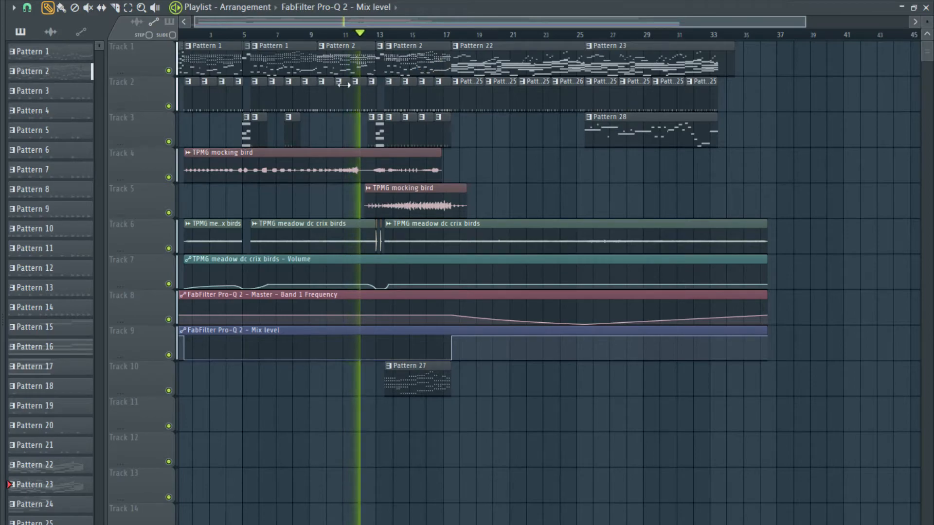
pyautogui.scroll(4, 345, 64)
pyautogui.doubleClick(345, 64)
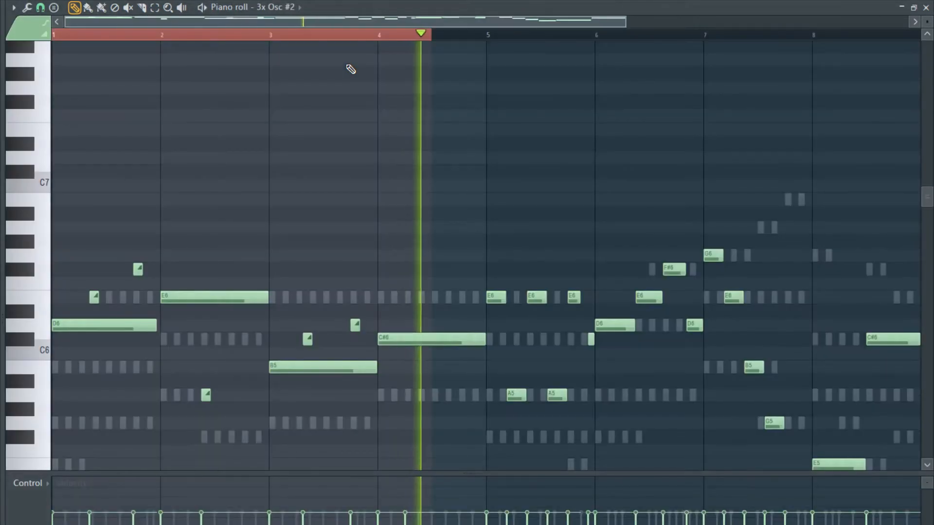
pyautogui.press('Escape')
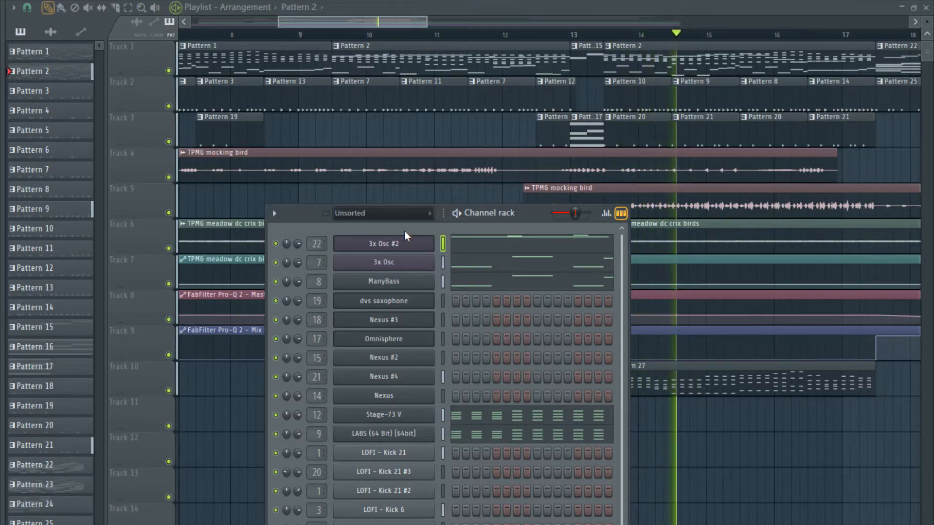
# Clone the 3x Osc #2 channel and enable a volume envelope with a longer attack on the copy.
pyautogui.rightClick(411, 247)
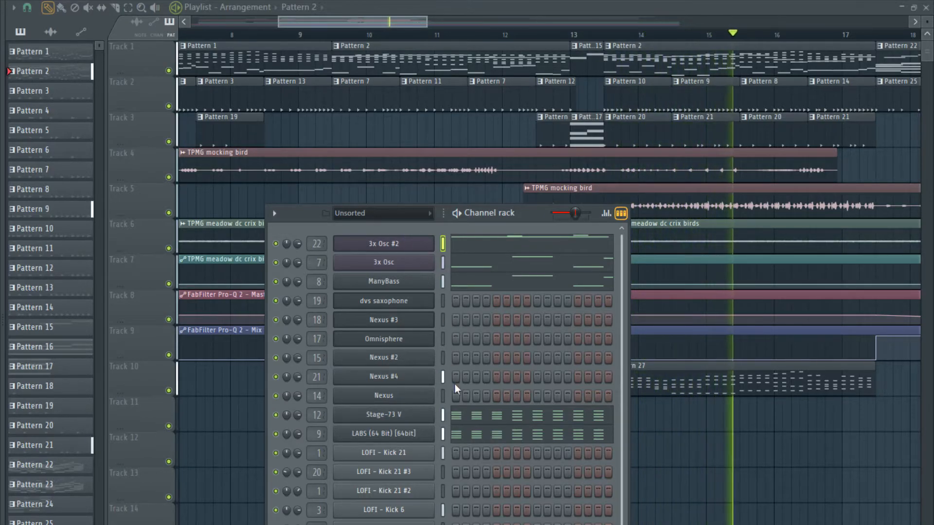
pyautogui.click(456, 369)
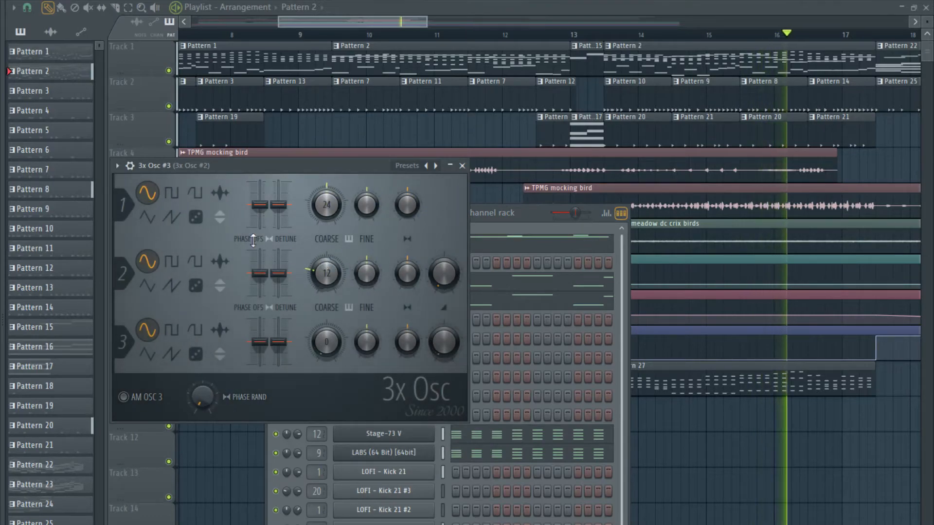
pyautogui.click(129, 166)
pyautogui.click(182, 188)
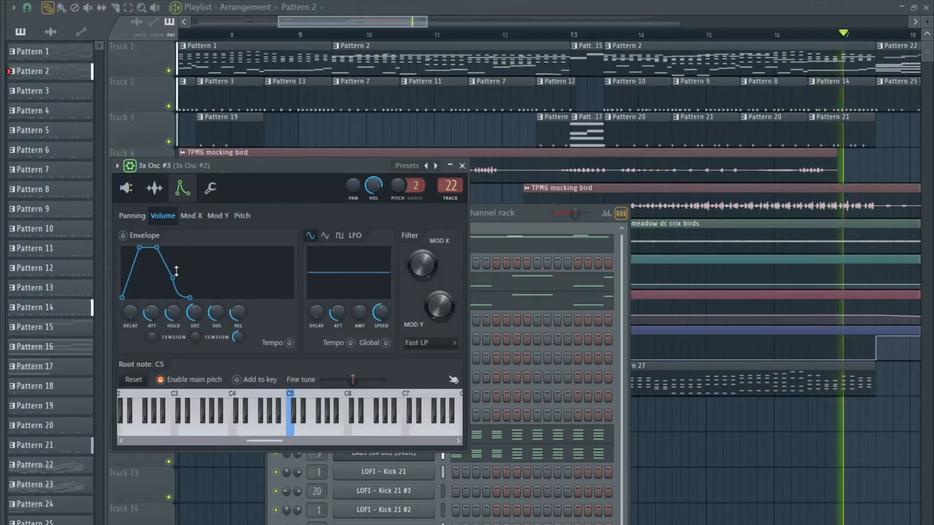
pyautogui.moveTo(161, 325); pyautogui.dragTo(162, 331)
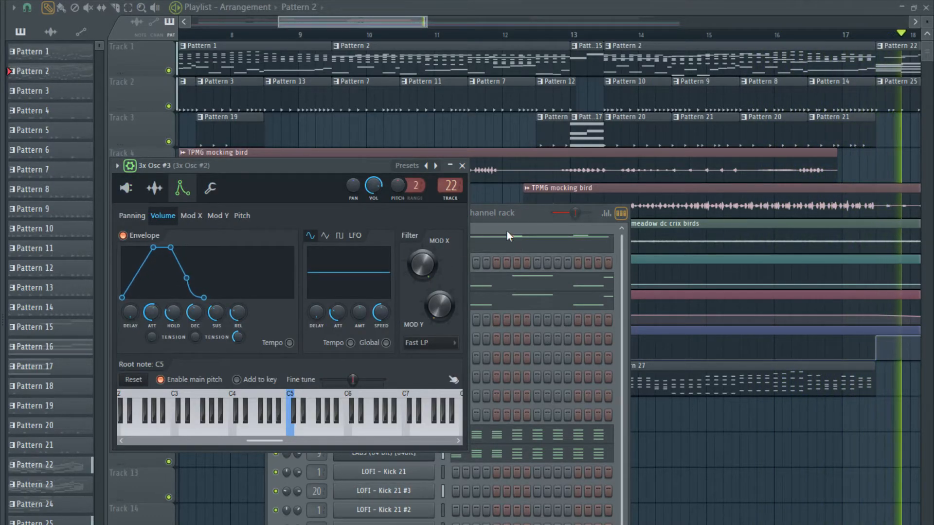
# Move the first-bar melody notes of Pattern 2 from 3x Osc #2 into the cloned 3x Osc #3 channel.
pyautogui.click(471, 251)
pyautogui.click(466, 251)
pyautogui.moveTo(58, 359); pyautogui.dragTo(140, 266)
pyautogui.press('Delete')
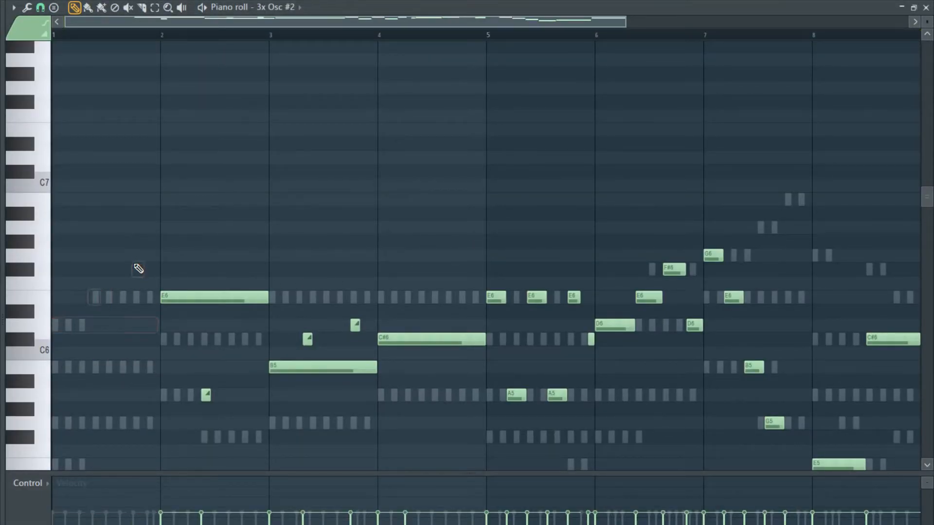
pyautogui.press('Escape')
pyautogui.click(459, 266)
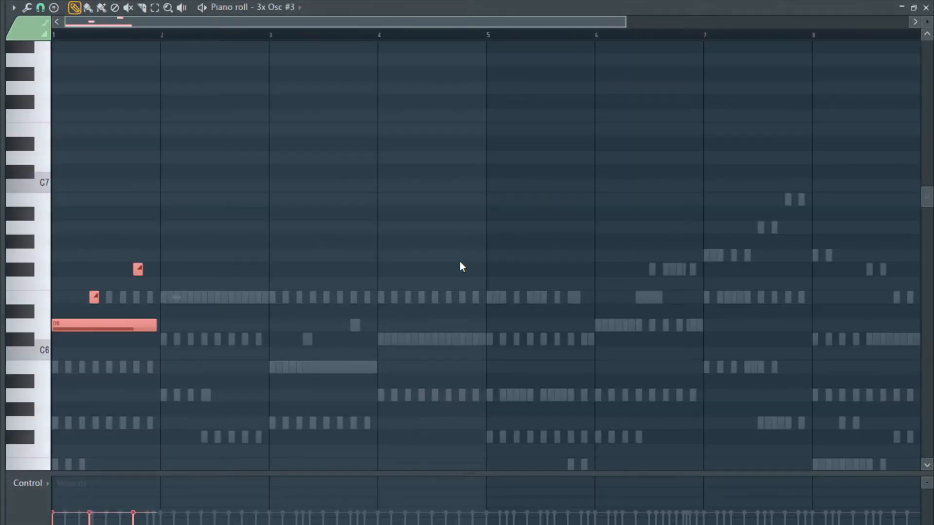
pyautogui.press('Escape')
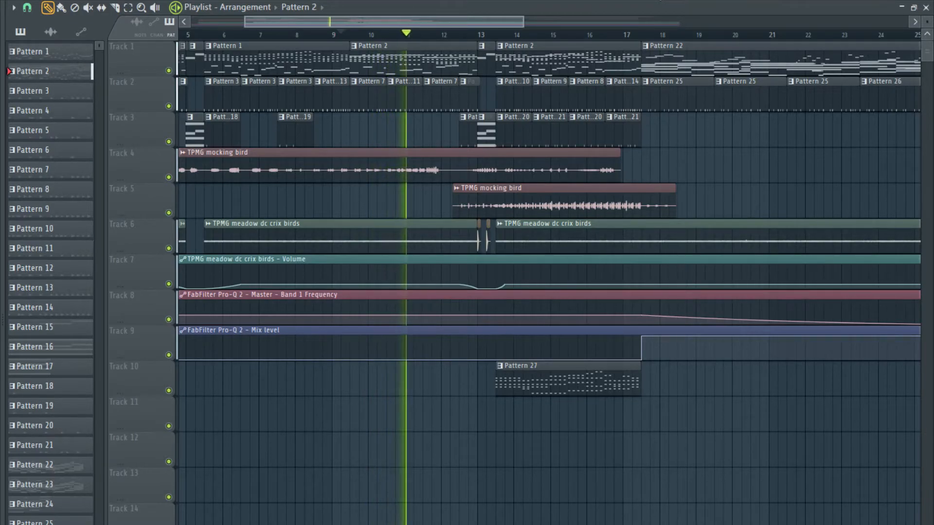
# Shorten the volume envelope attack on 3x Osc #3 and play the arrangement through the Pattern 2 sections.
pyautogui.press('F6')
pyautogui.click(409, 264)
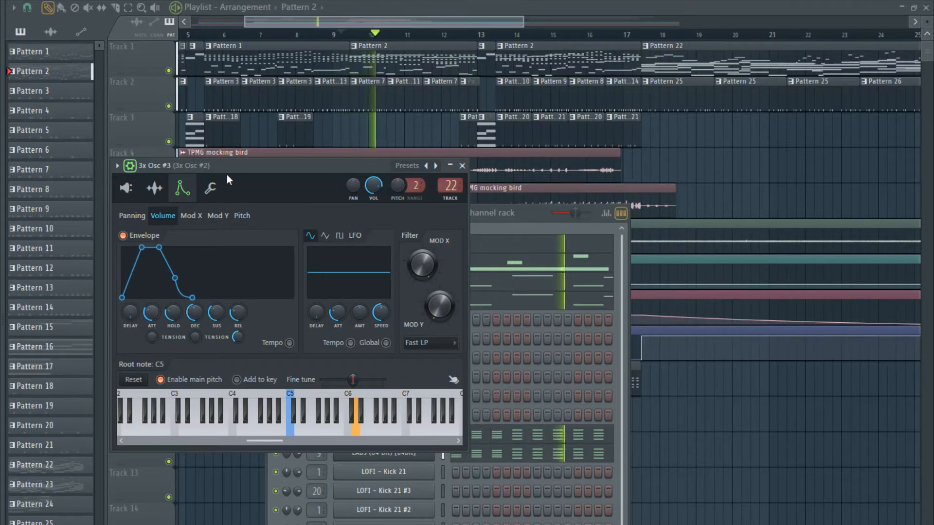
pyautogui.press('F12')
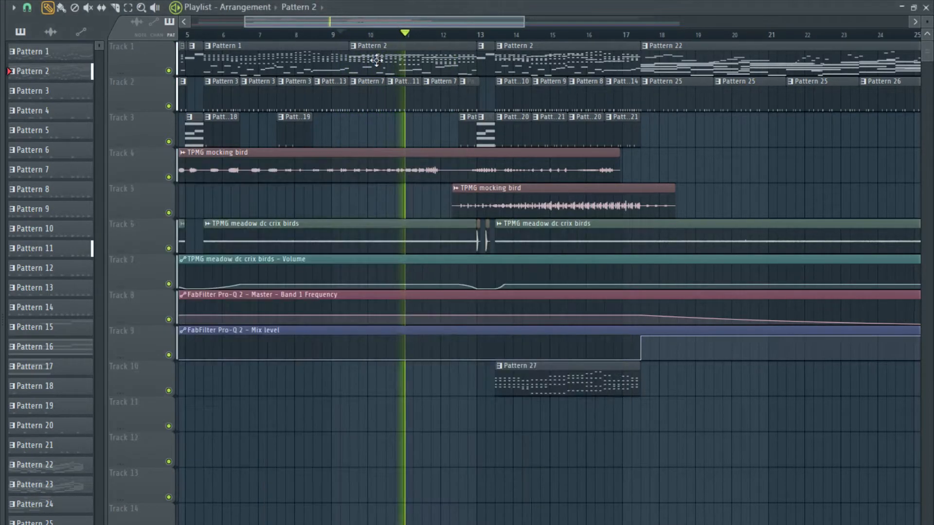
pyautogui.scroll(-3, 357, 120)
pyautogui.scroll(-2, 357, 120)
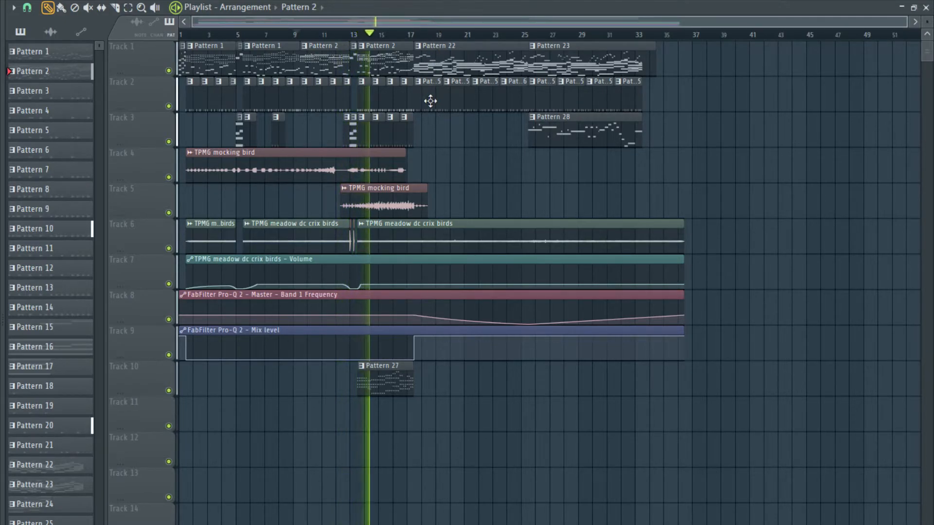
pyautogui.scroll(2, 431, 100)
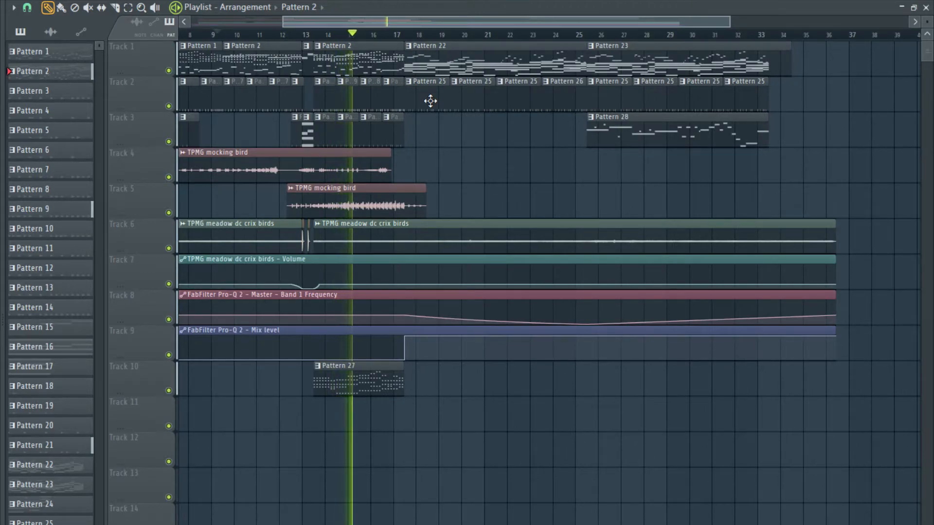
pyautogui.scroll(-2, 430, 101)
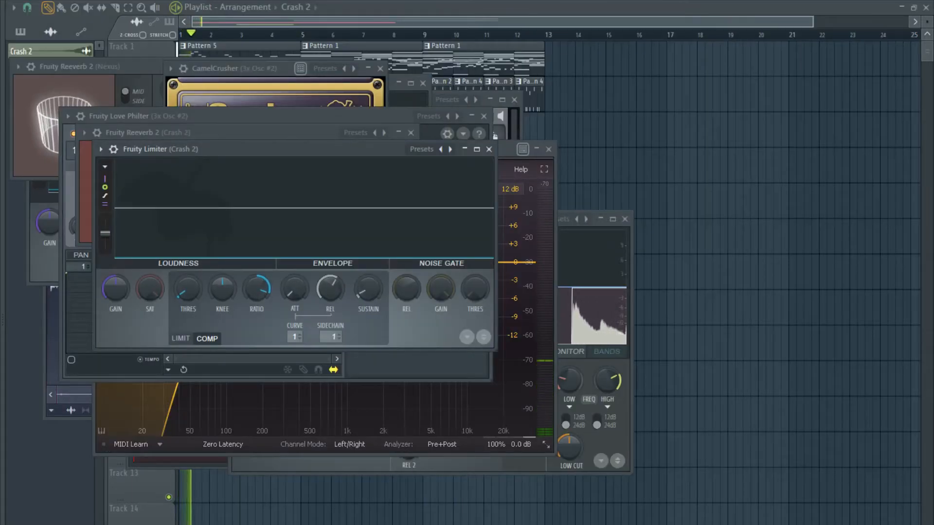
# Play the Nexus arrangement and place a copy of Pattern 5 on Track 3 at bar 9, under the second Pattern 1 clip.
pyautogui.click(144, 48)
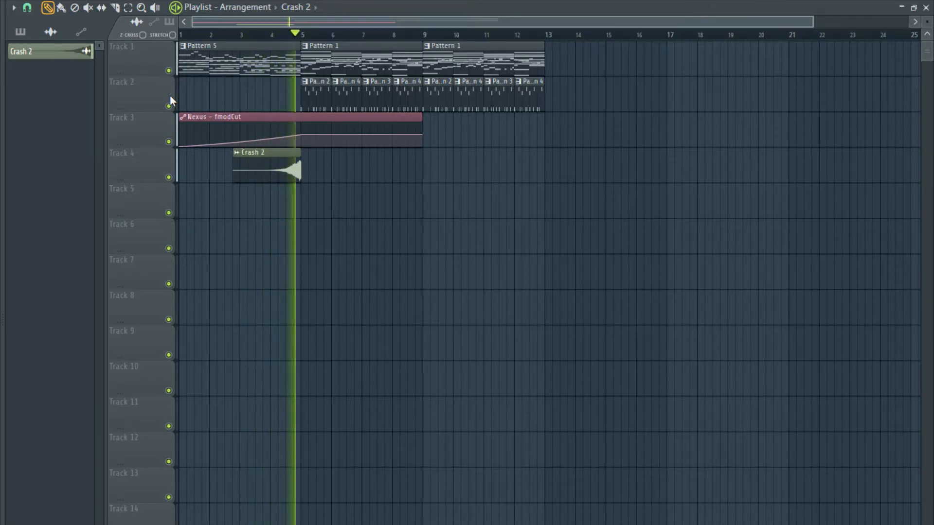
pyautogui.doubleClick(263, 75)
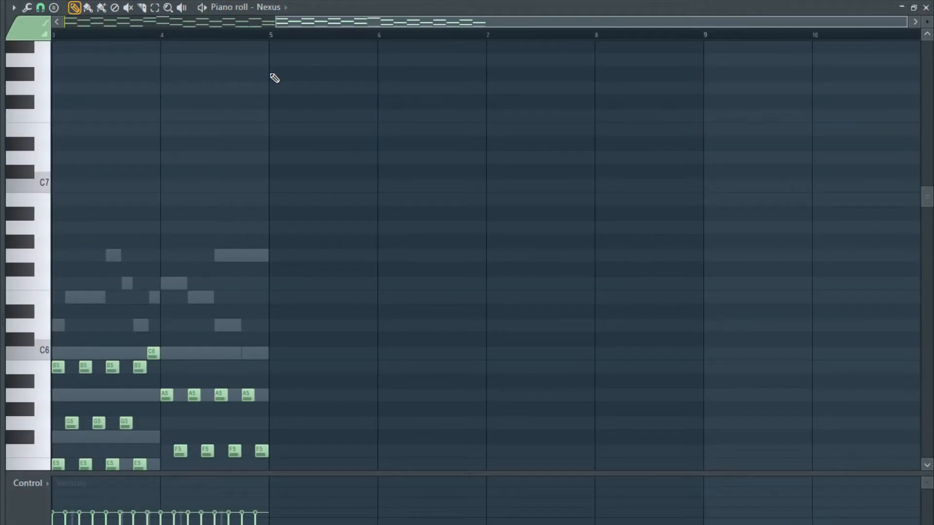
pyautogui.press('Escape')
pyautogui.click(467, 145)
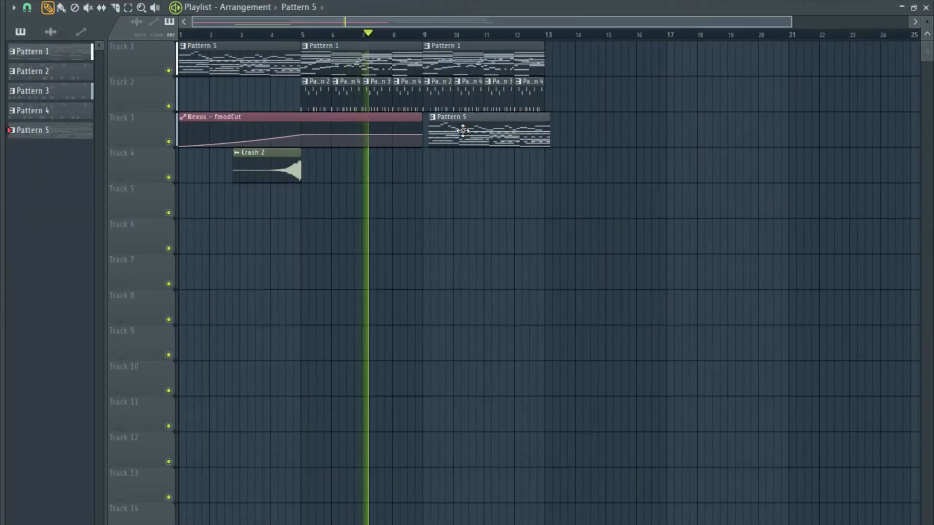
pyautogui.scroll(3, 438, 140)
pyautogui.moveTo(437, 140); pyautogui.dragTo(431, 139)
pyautogui.scroll(-3, 431, 139)
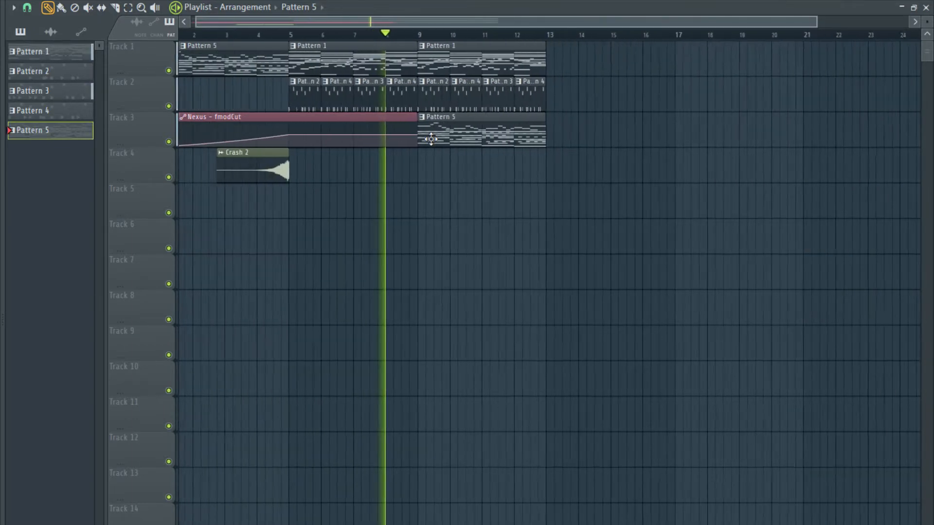
pyautogui.scroll(-1, 431, 139)
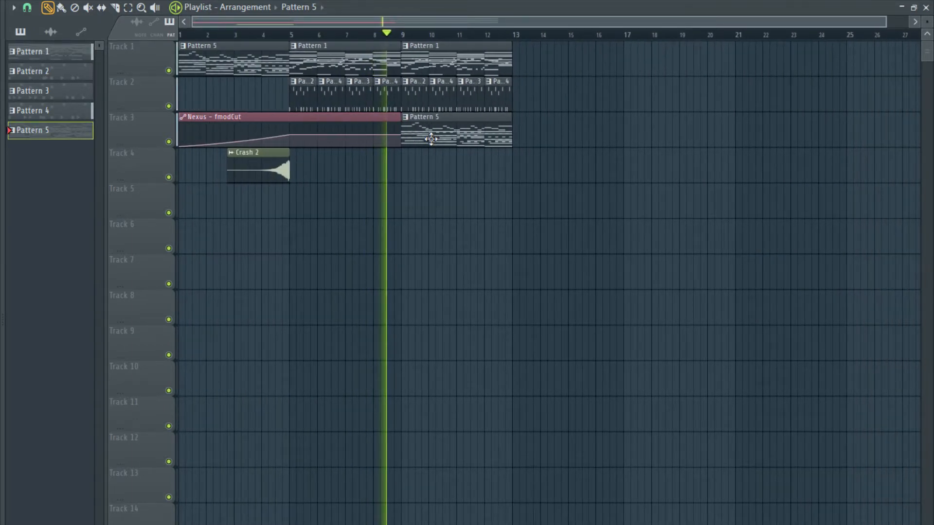
pyautogui.scroll(-1, 430, 139)
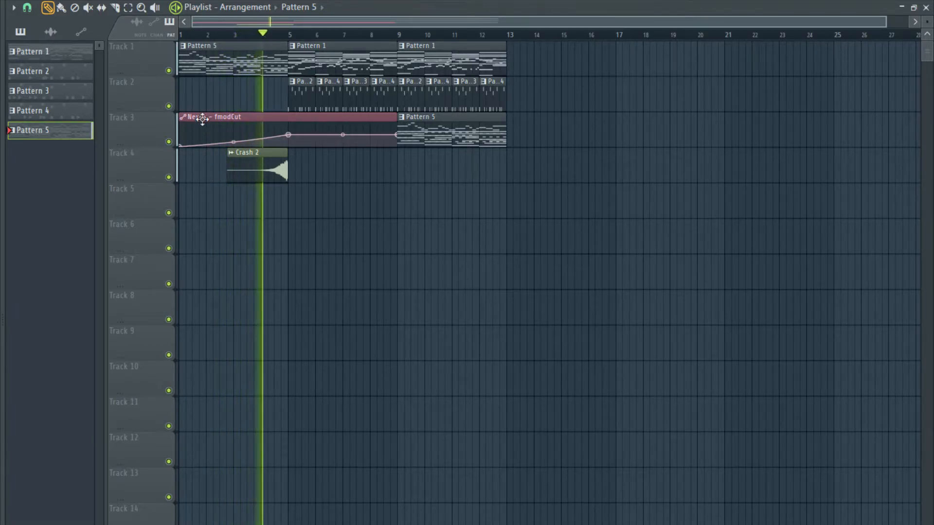
# Stop playback and copy the Joji WH Hat 2 notes of Pattern 2.
pyautogui.click(296, 99)
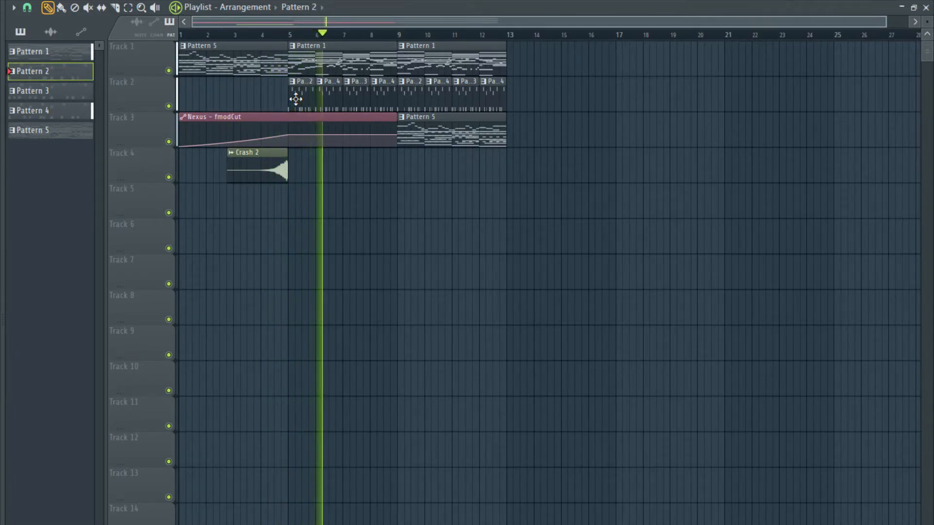
pyautogui.press('space')
pyautogui.doubleClick(307, 94)
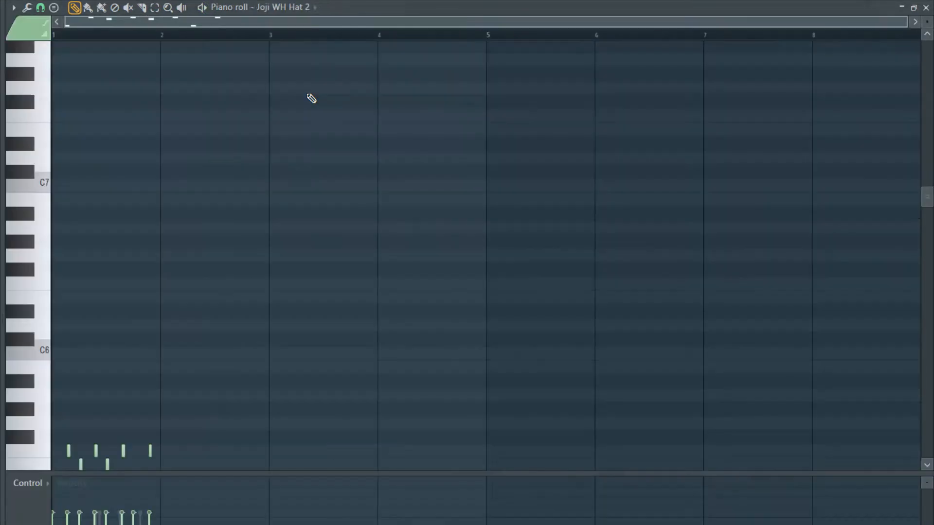
pyautogui.press('Escape')
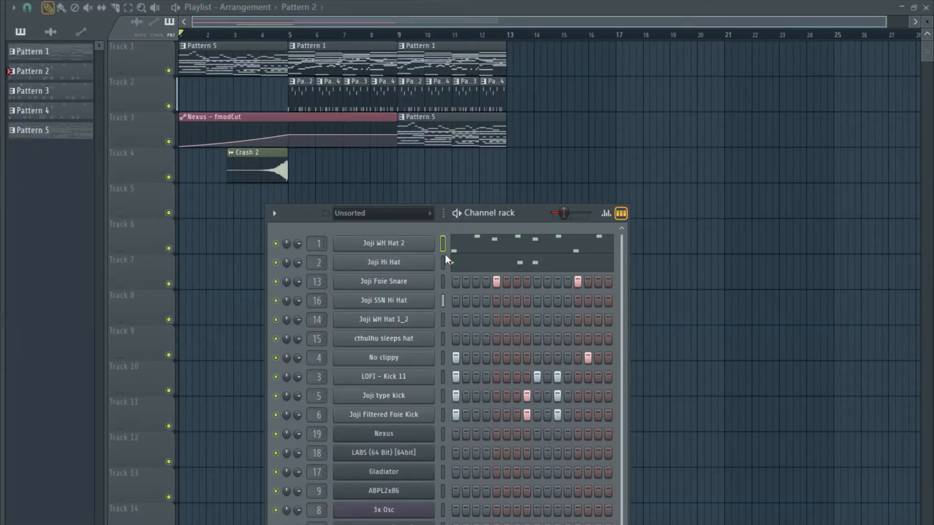
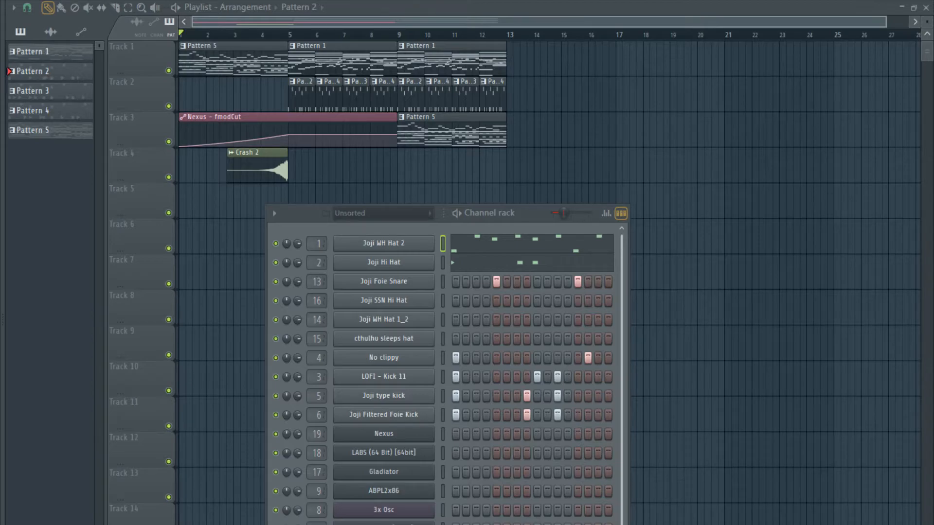
# Load LOFI - Open Hi Hat 6 into a new channel and replace it with the LOFI - Closed Hi Hat 4 sample.
pyautogui.moveTo(402, 230); pyautogui.dragTo(403, 241)
pyautogui.click(404, 244)
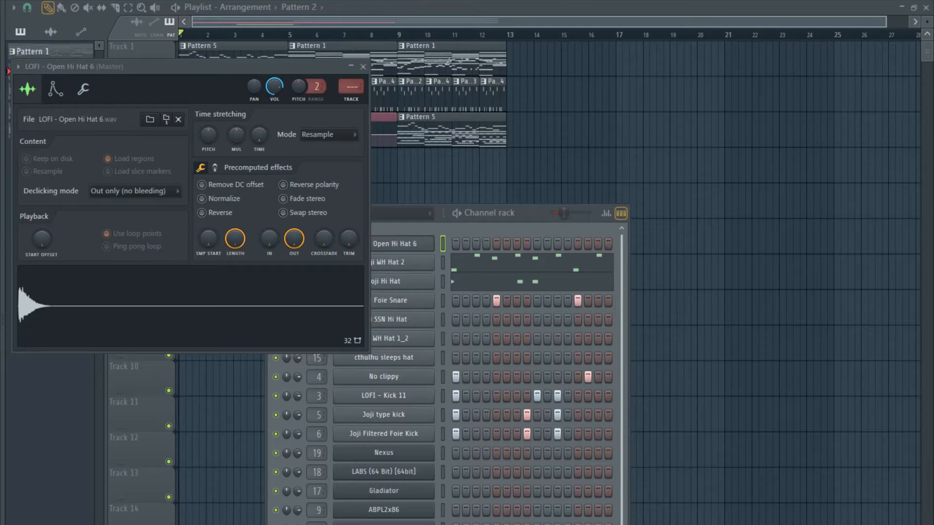
pyautogui.moveTo(384, 270); pyautogui.dragTo(392, 243)
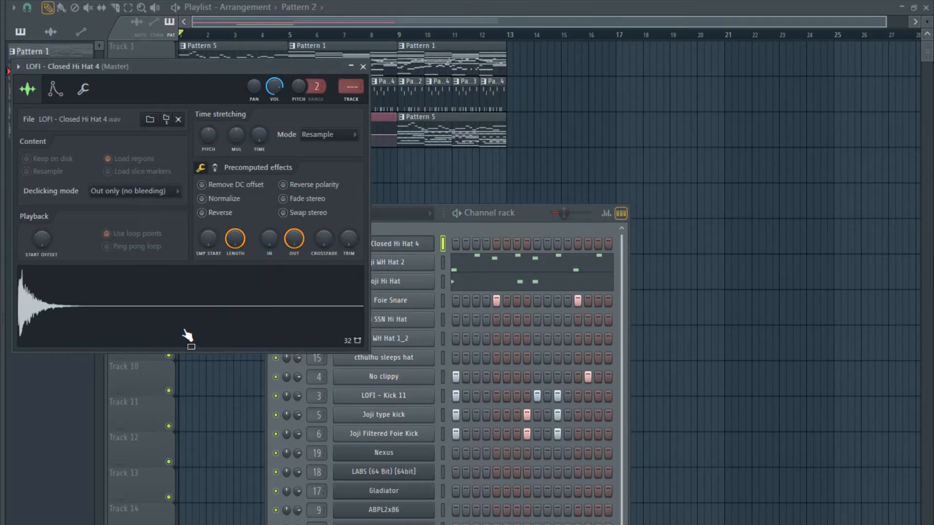
pyautogui.moveTo(202, 316)
pyautogui.mouseDown()
pyautogui.moveTo(275, 263)
pyautogui.moveTo(189, 320)
pyautogui.mouseUp()
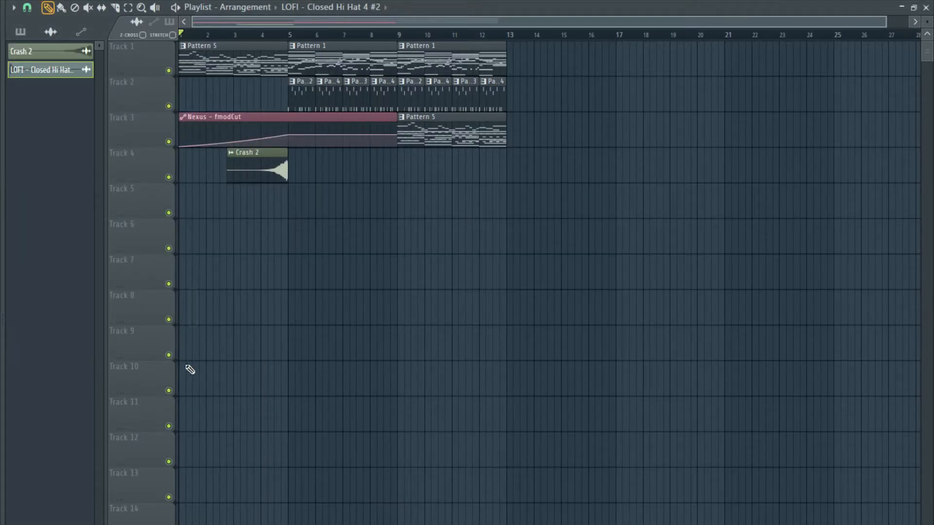
# Create Pattern 6 and paste the copied hi-hat notes into the LOFI - Closed Hi Hat 4 channel.
pyautogui.scroll(3, 134, 273)
pyautogui.press('F4')
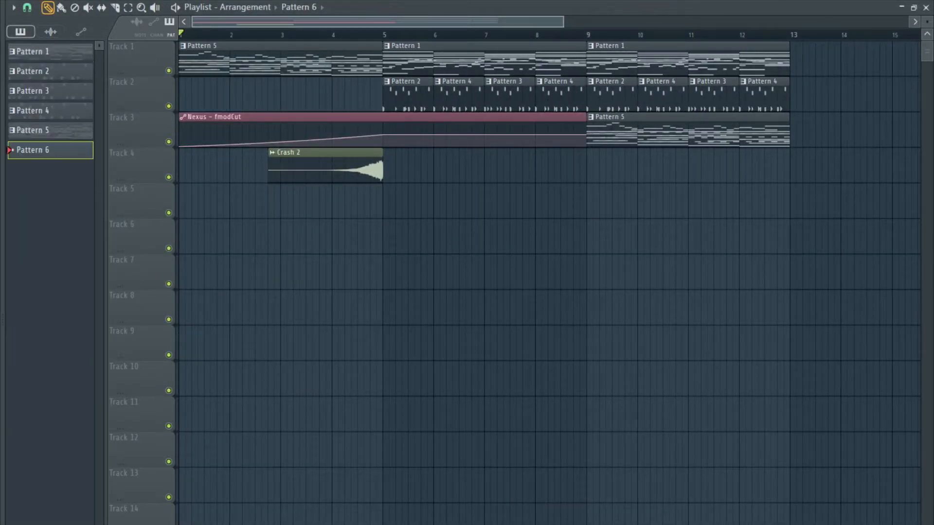
pyautogui.press('F6')
pyautogui.click(402, 213)
pyautogui.click(351, 270)
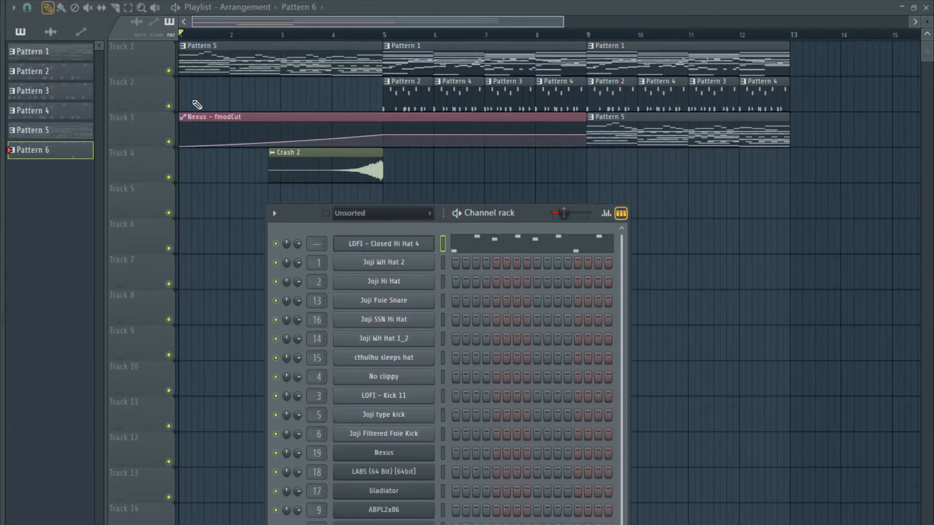
# Fill bars 1 to 4 of Track 2 with Pattern 6 clips while playing the intro.
pyautogui.click(195, 100)
pyautogui.press('space')
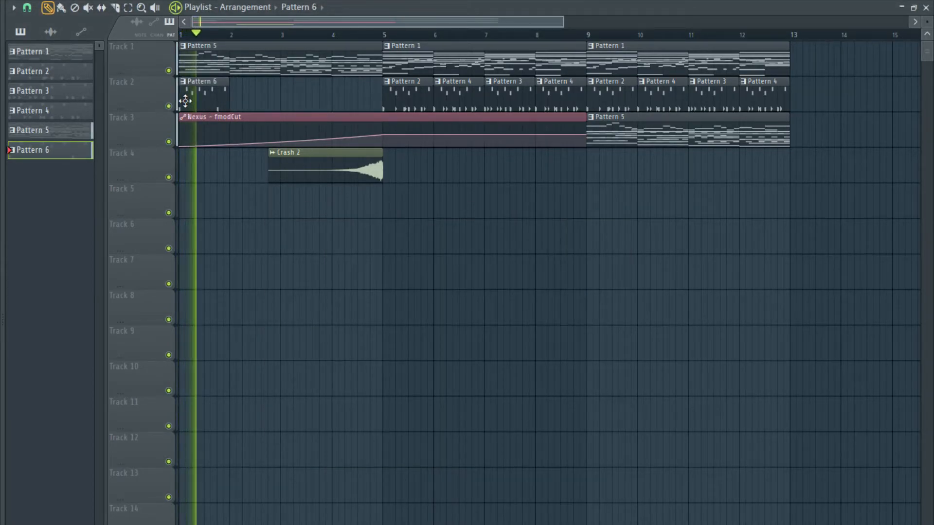
pyautogui.scroll(2, 193, 95)
pyautogui.click(280, 97)
pyautogui.moveTo(278, 101); pyautogui.dragTo(380, 108)
# Route the LOFI - Closed Hi Hat 4 channel to mixer track 22 and restart playback.
pyautogui.doubleClick(221, 105)
pyautogui.press('Escape')
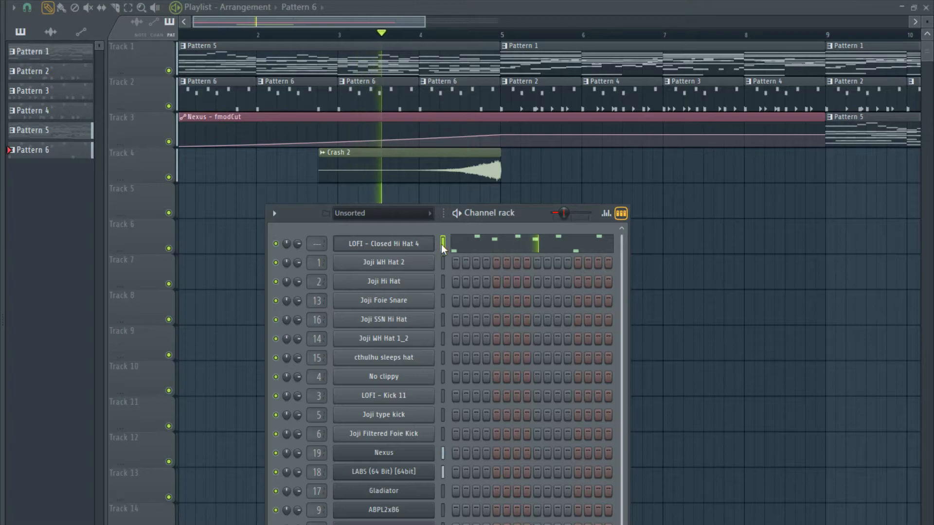
pyautogui.hotkey('ctrl', 'l')
pyautogui.press('space')
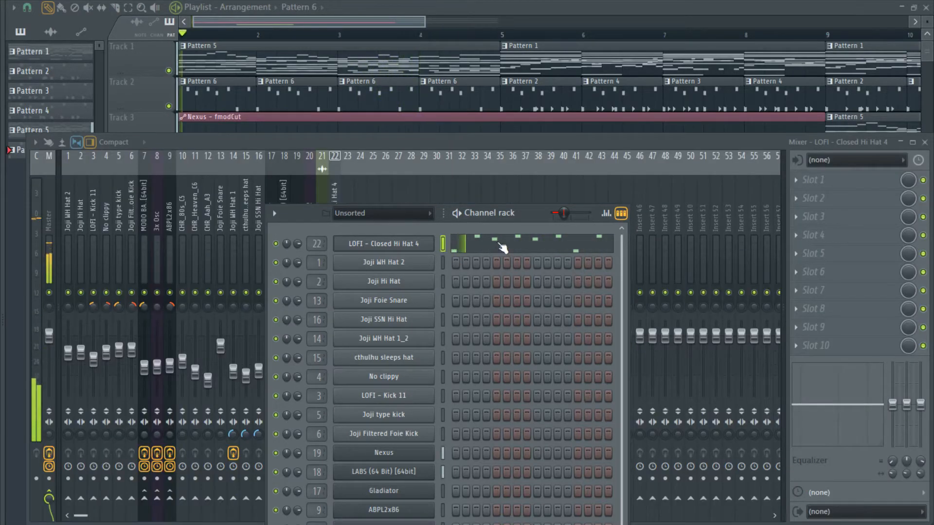
# Adjust the stereo separation of the LOFI - Closed Hi Hat 4 mixer track and lower its fader.
pyautogui.click(363, 139)
pyautogui.moveTo(335, 434); pyautogui.dragTo(325, 455)
pyautogui.moveTo(335, 336); pyautogui.dragTo(335, 394)
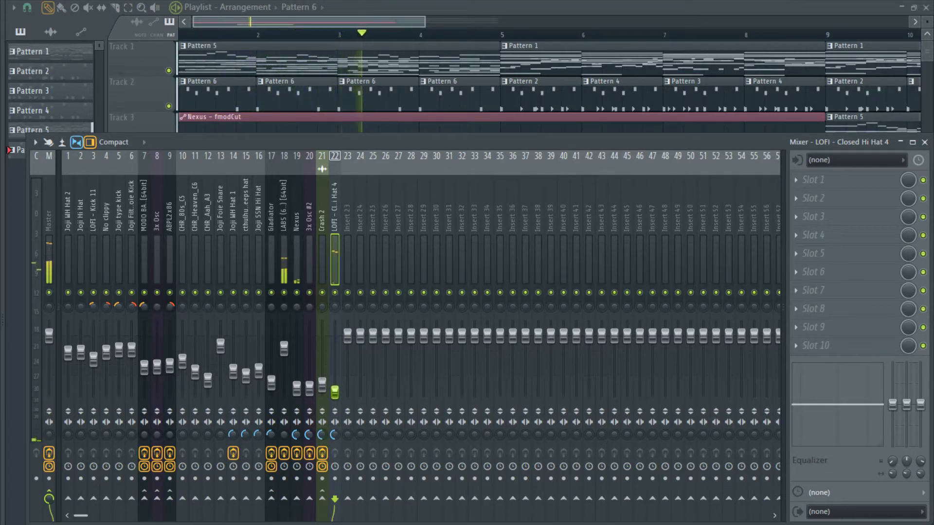
# Raise the LOFI - Closed Hi Hat 4 notes in Pattern 6 by one octave in the piano roll.
pyautogui.press('space')
pyautogui.press('F6')
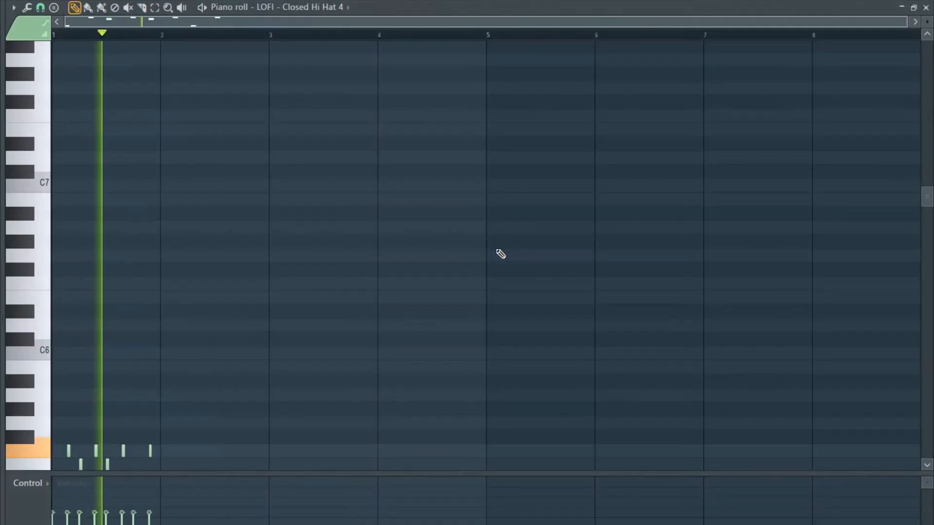
pyautogui.click(500, 248)
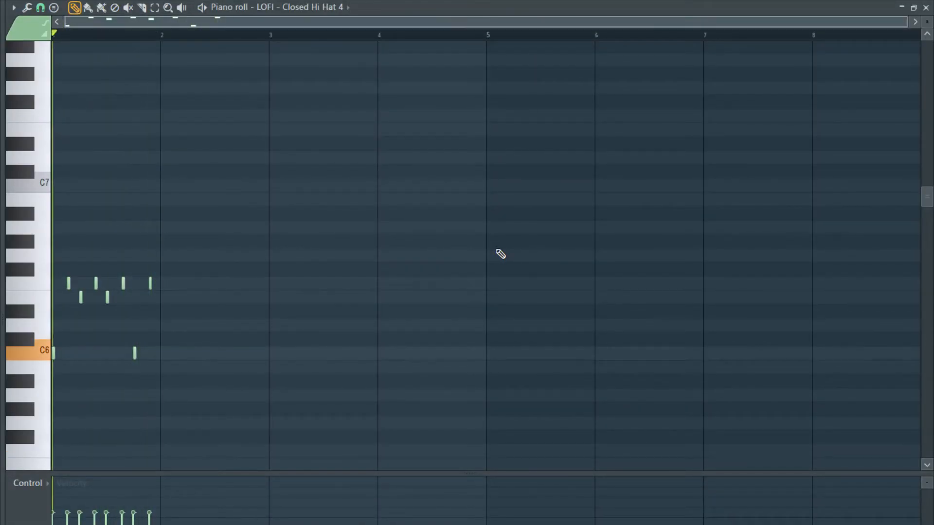
pyautogui.press('F7')
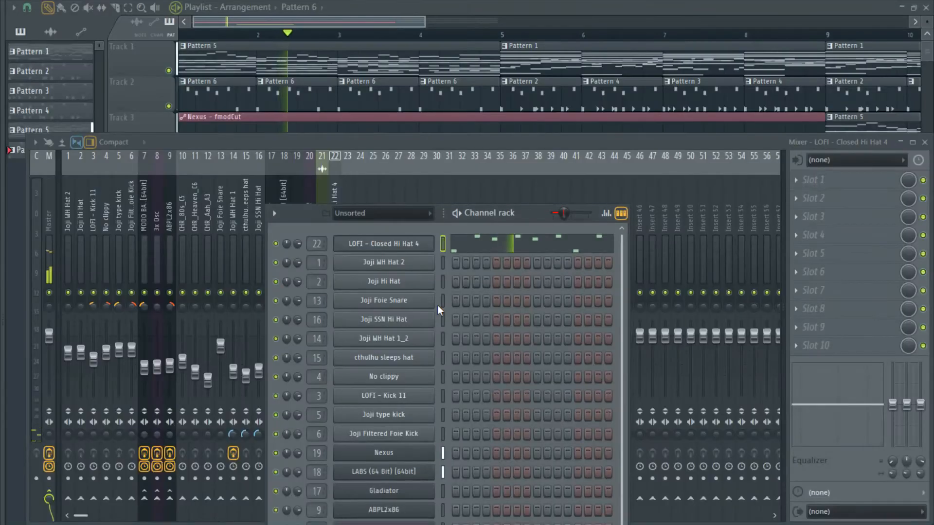
# Play the arrangement up to its ending at bars 11 and 12, and inspect Pattern 4's notes in the piano roll.
pyautogui.click(319, 140)
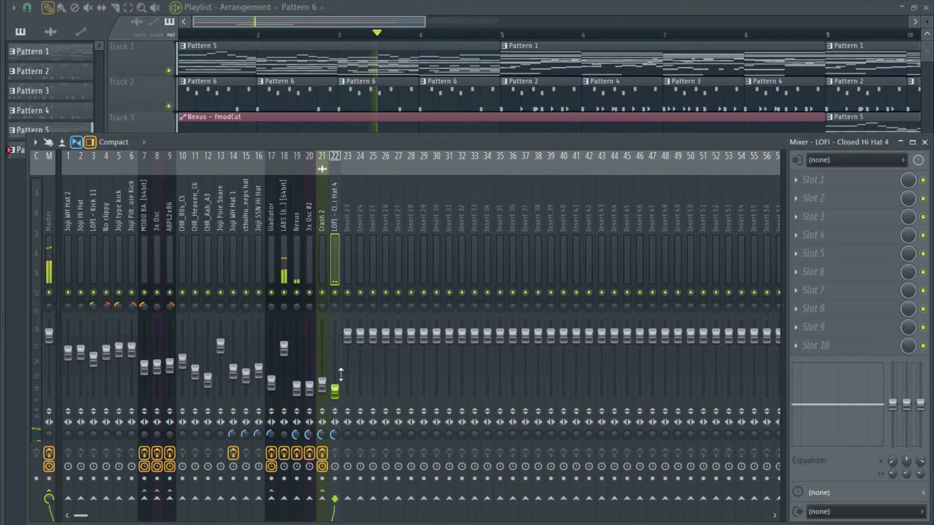
pyautogui.click(321, 20)
pyautogui.scroll(-2, 313, 76)
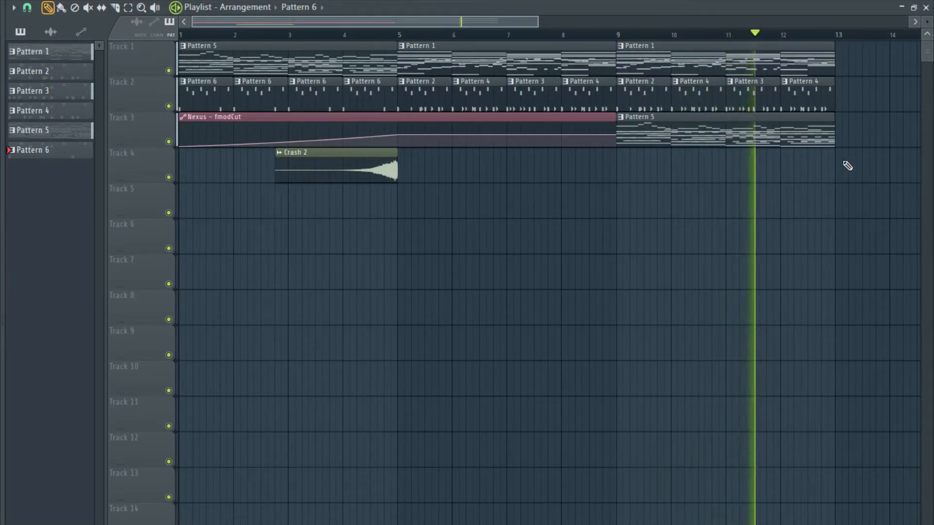
pyautogui.scroll(5, 848, 161)
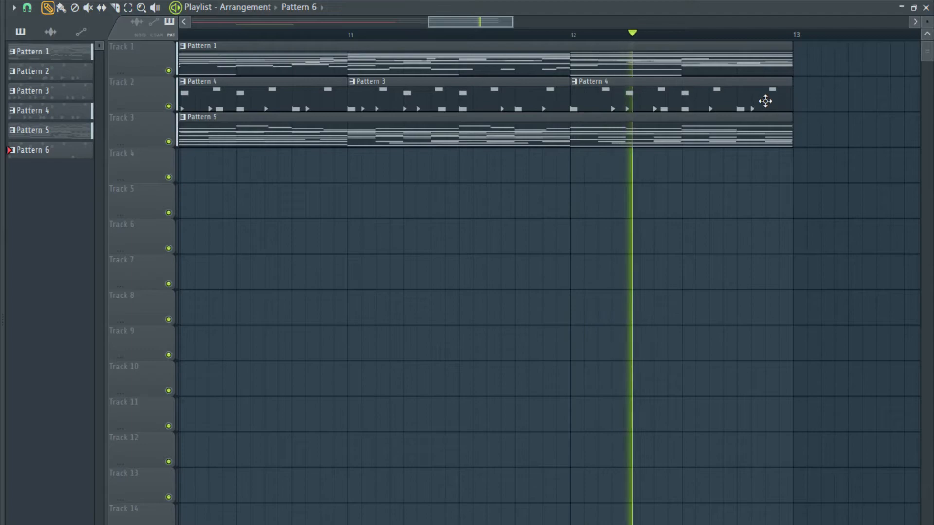
pyautogui.press('space')
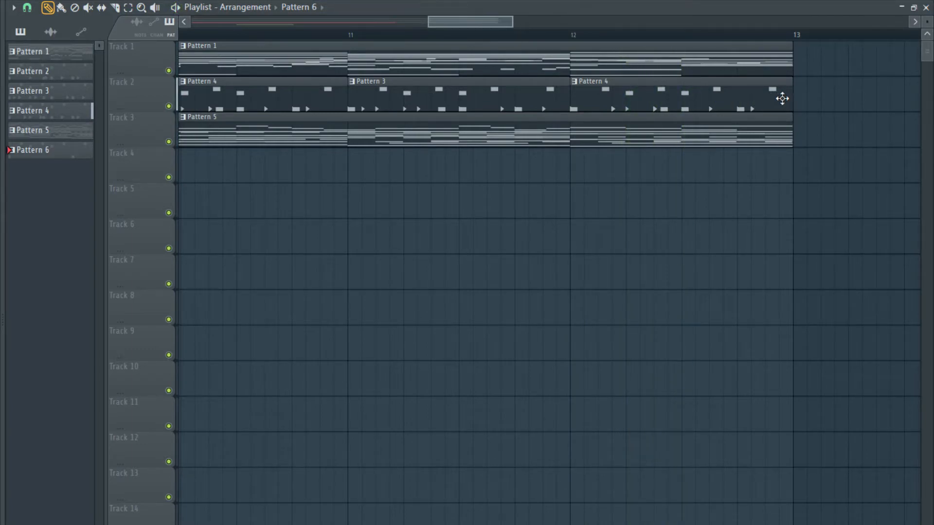
pyautogui.press('space')
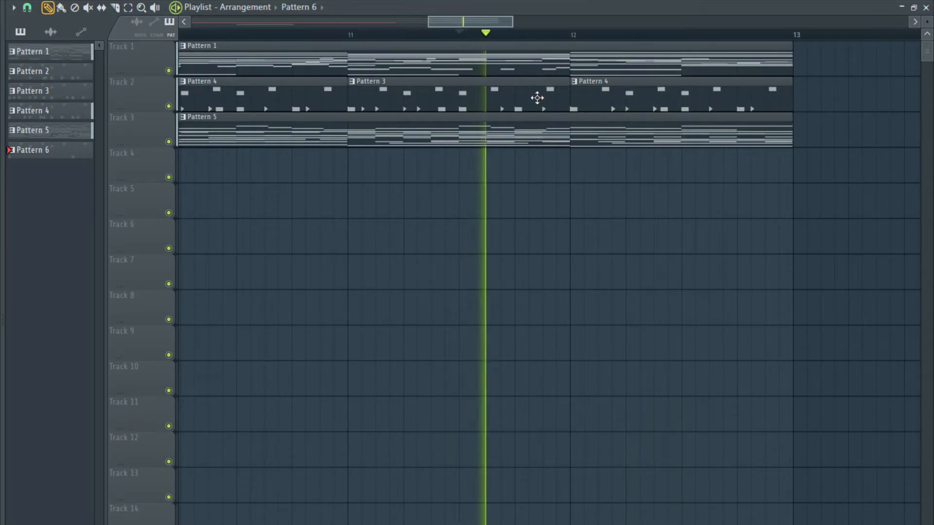
pyautogui.rightClick(603, 102)
pyautogui.press('space')
pyautogui.click(614, 105)
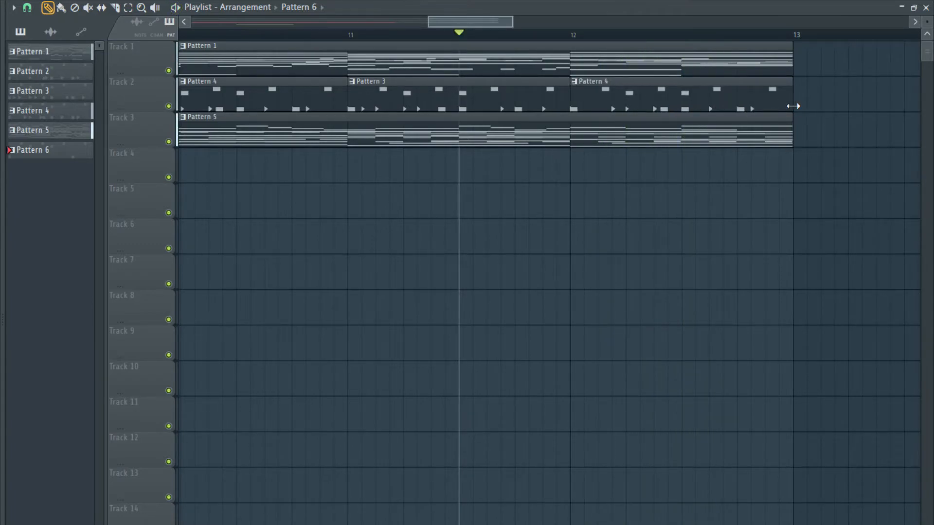
pyautogui.doubleClick(636, 106)
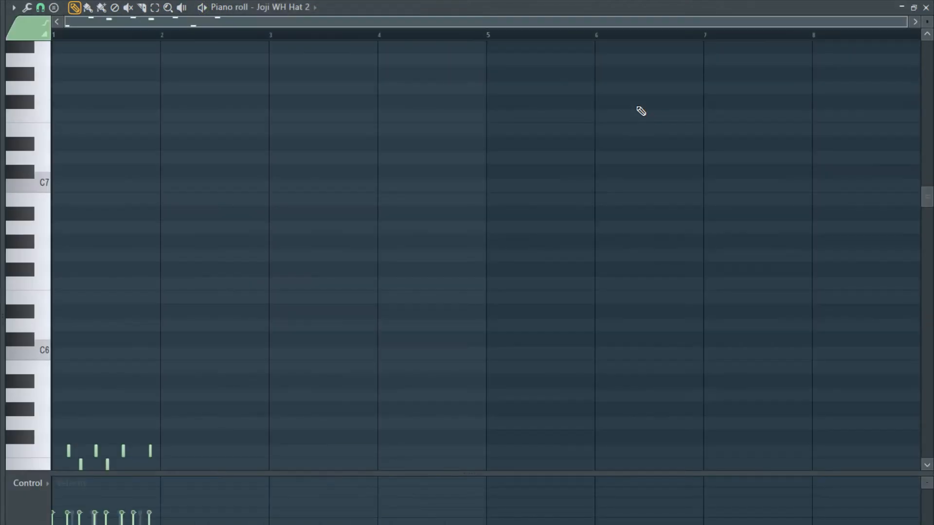
pyautogui.press('Escape')
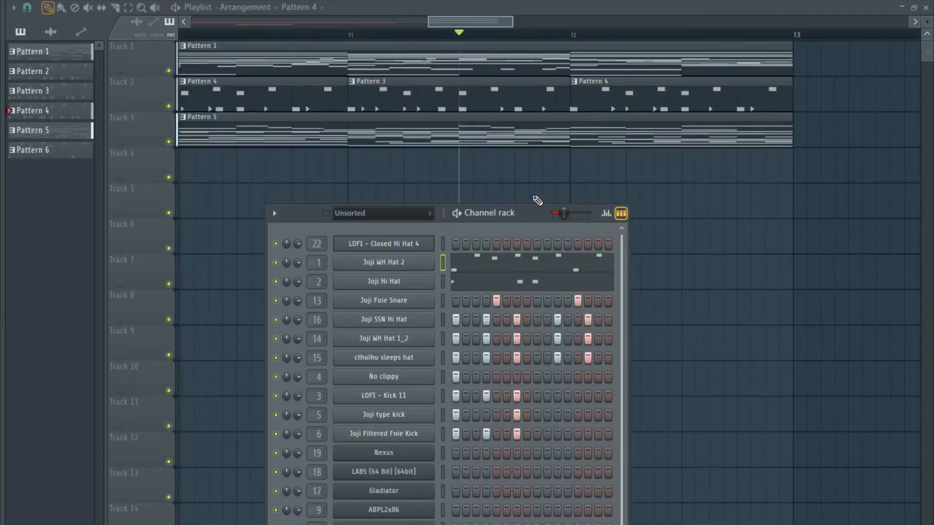
# Create Pattern 7 and put it in place of the last Pattern 4 clip at bar 12 on Track 2.
pyautogui.press('F4')
pyautogui.rightClick(581, 92)
pyautogui.click(596, 97)
pyautogui.press('F6')
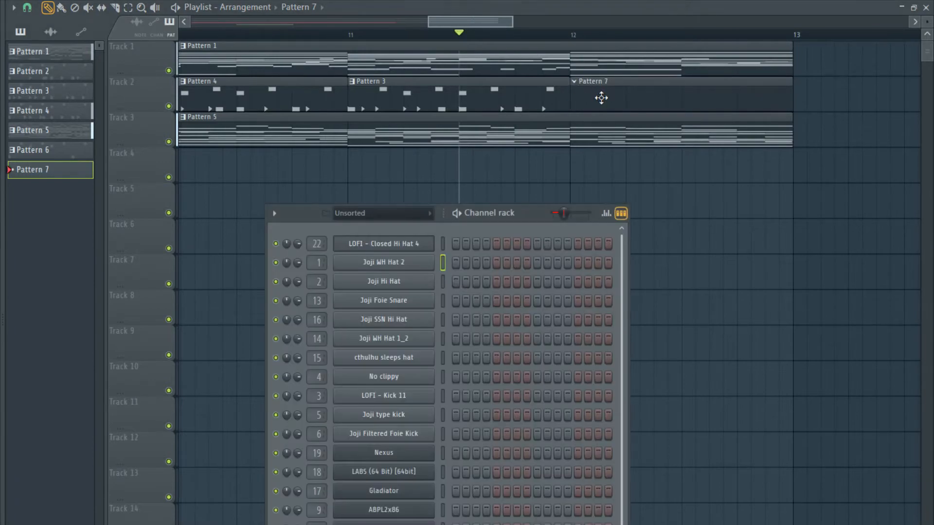
# Draw a C5 note at the start of the No clippy channel's piano roll and shorten it to a single step.
pyautogui.click(415, 381)
pyautogui.scroll(-4, 60, 312)
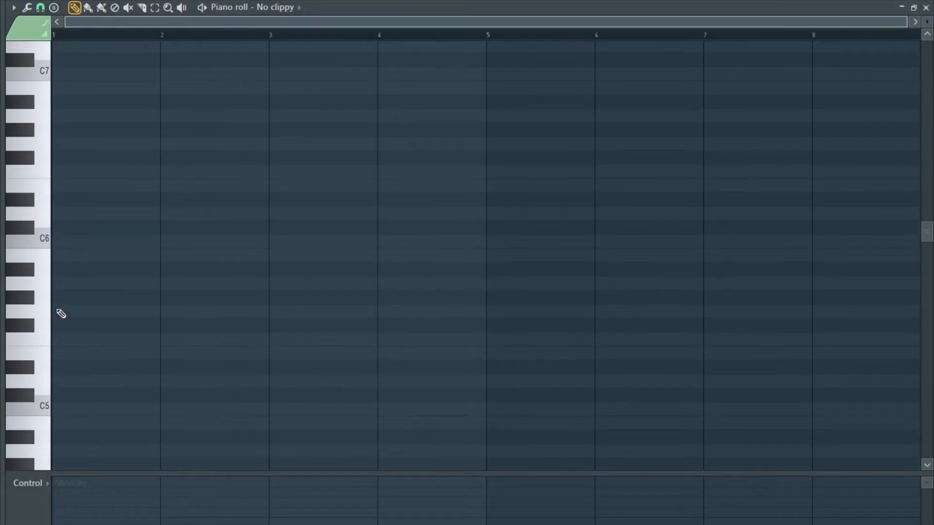
pyautogui.click(55, 340)
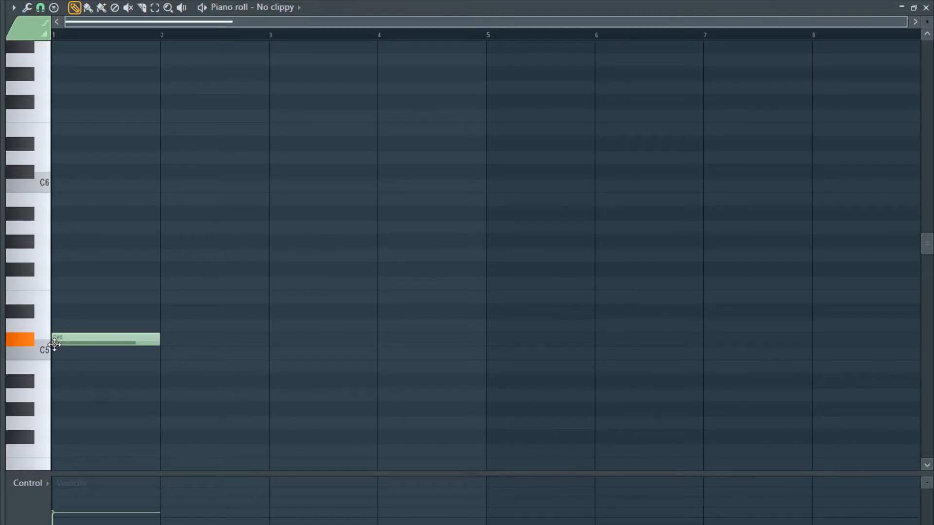
pyautogui.moveTo(54, 344); pyautogui.dragTo(56, 350)
pyautogui.scroll(2, 153, 349)
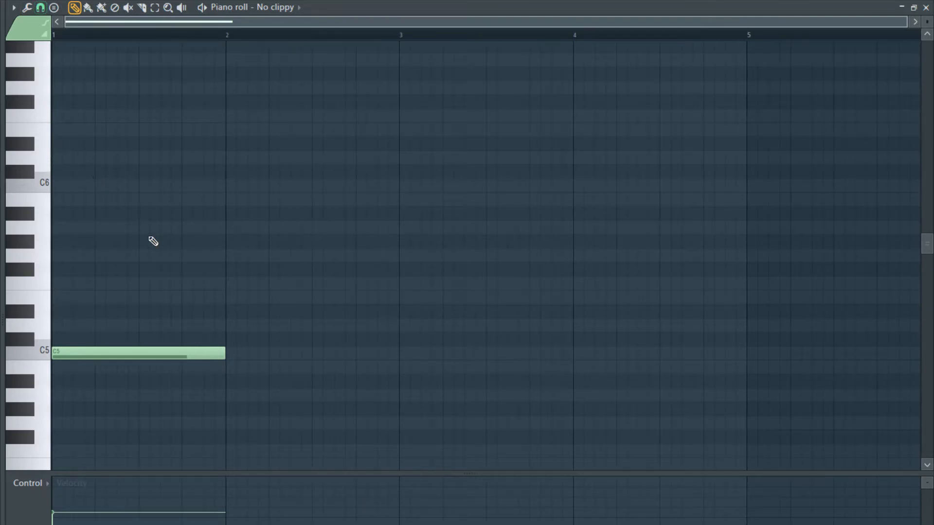
pyautogui.moveTo(225, 356); pyautogui.dragTo(96, 364)
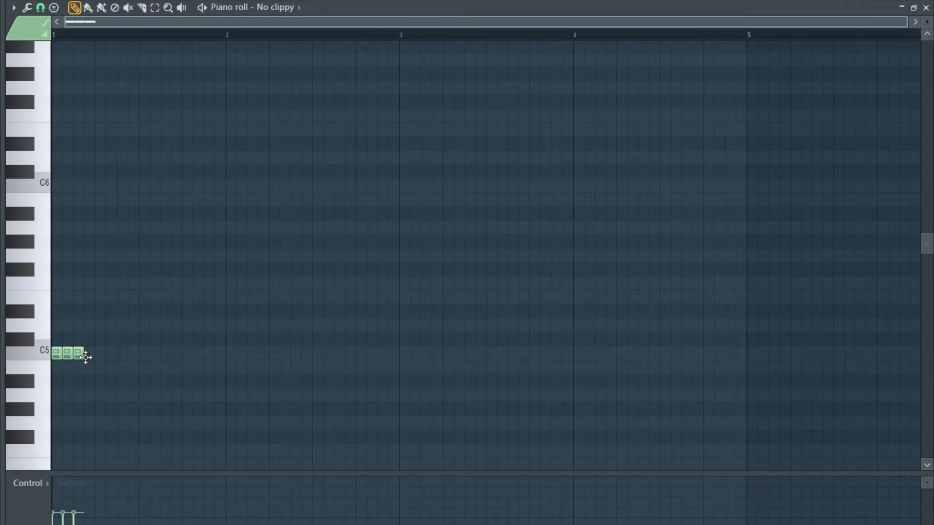
# Extend the C5 notes to a row of seven and compress the whole row to exactly one beat.
pyautogui.click(100, 358)
pyautogui.click(111, 358)
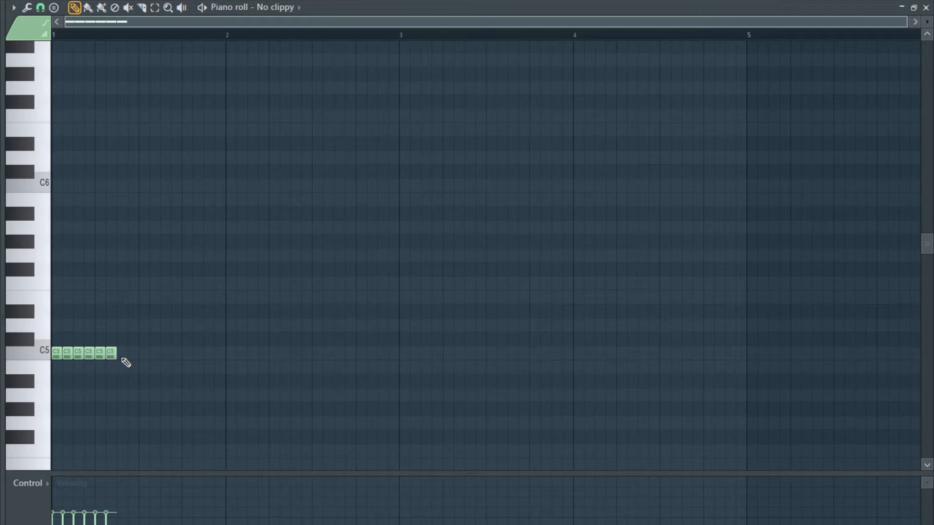
pyautogui.hotkey('ctrl', 'a')
pyautogui.scroll(2, 145, 354)
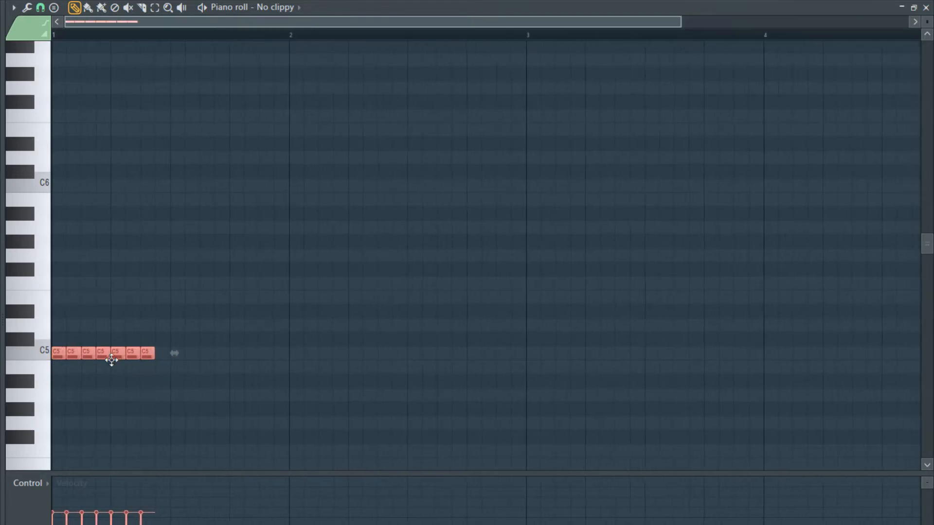
pyautogui.moveTo(174, 352); pyautogui.dragTo(129, 356)
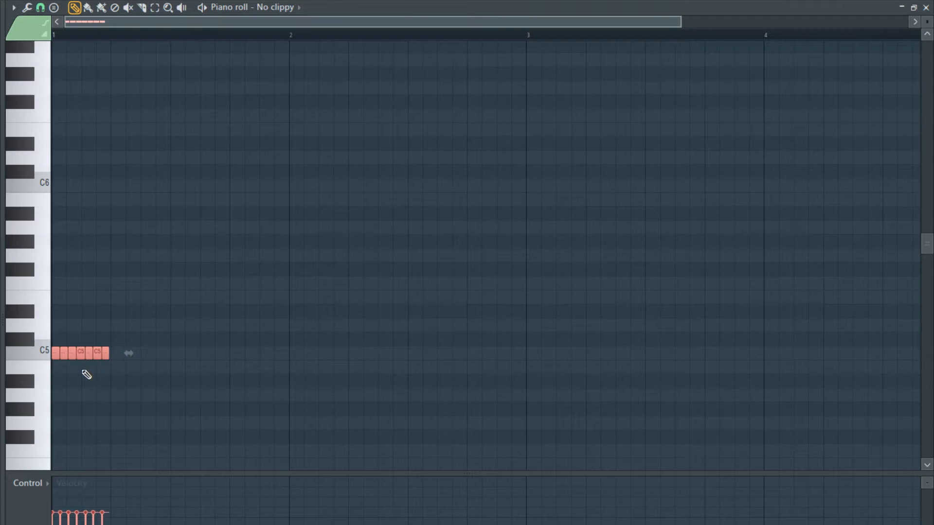
pyautogui.scroll(6, 92, 372)
pyautogui.moveTo(334, 353); pyautogui.dragTo(341, 355)
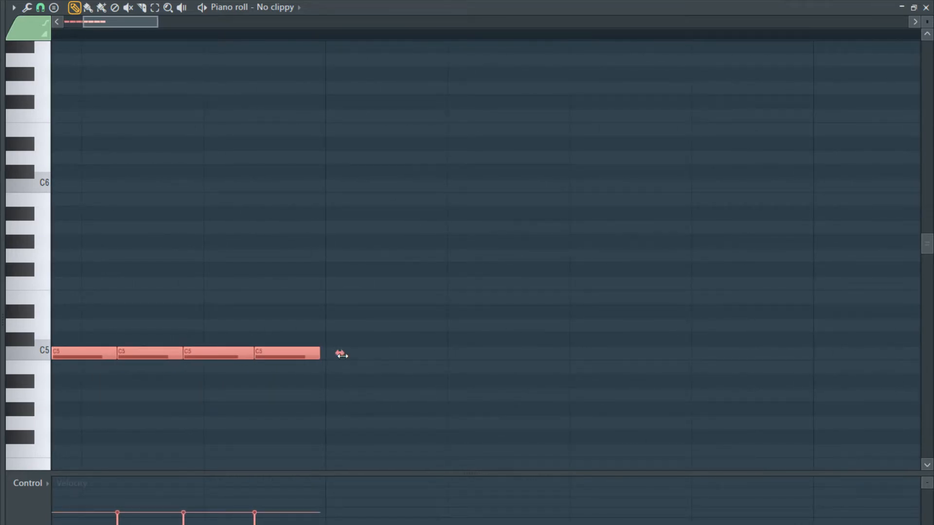
pyautogui.scroll(-6, 154, 374)
pyautogui.scroll(3, 46, 374)
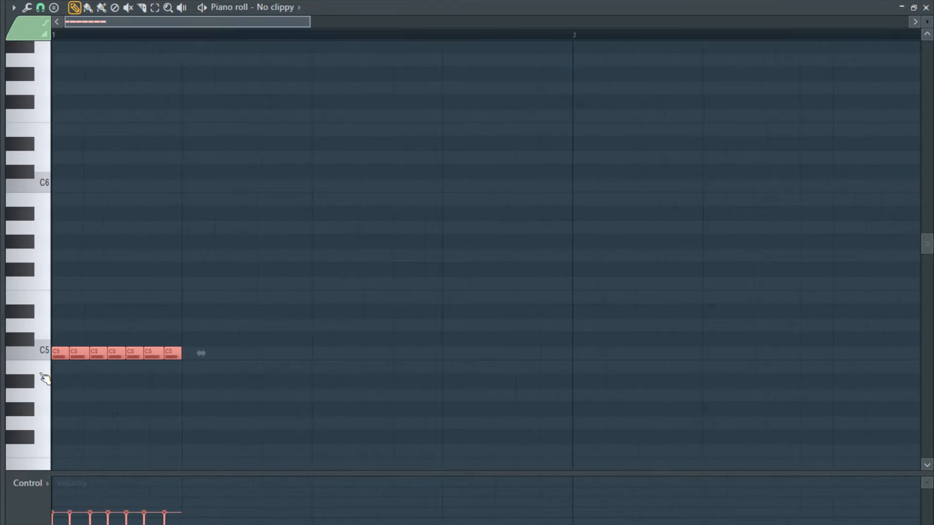
# Try keeping only the first and fifth C5 notes, repeat the pair on every beat of the bar and play it.
pyautogui.rightClick(95, 354)
pyautogui.rightClick(124, 355)
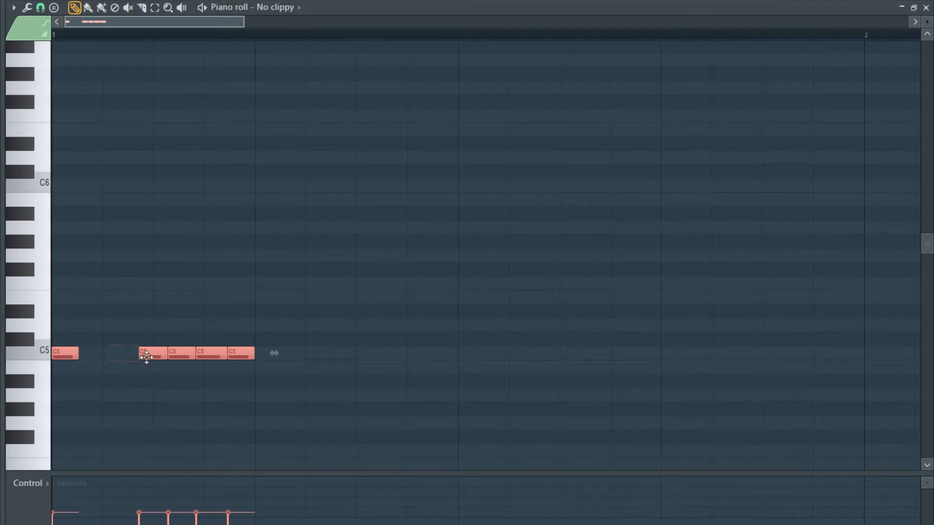
pyautogui.rightClick(207, 358)
pyautogui.rightClick(238, 359)
pyautogui.scroll(-4, 146, 355)
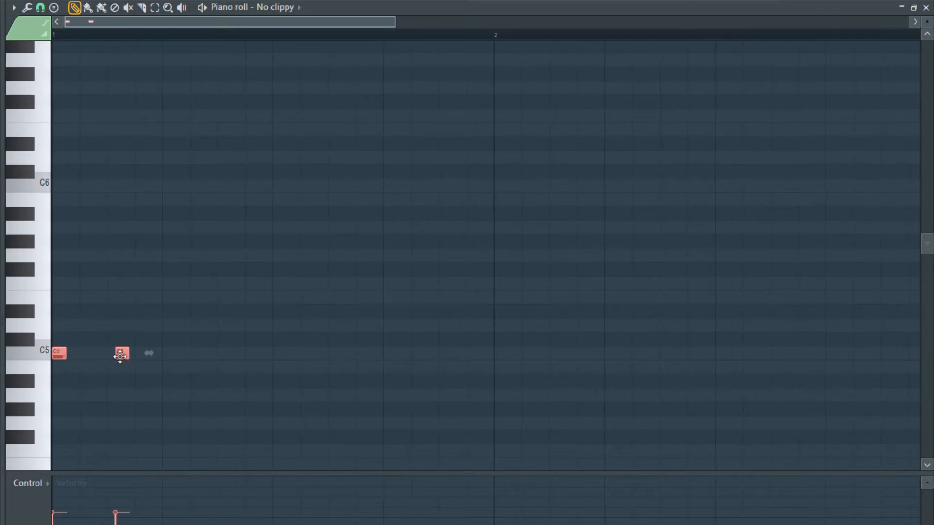
pyautogui.moveTo(53, 355); pyautogui.dragTo(262, 355)
pyautogui.press('space')
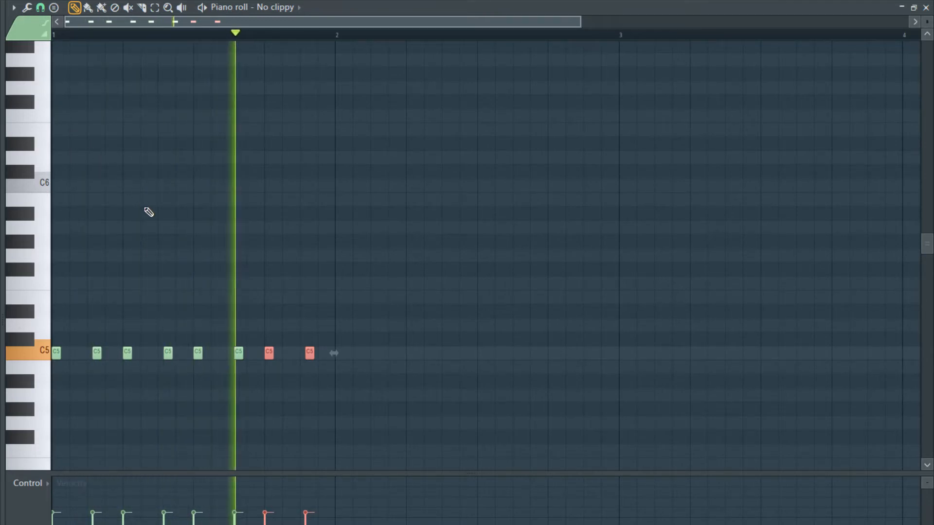
# Try adding two extra C5 notes within the fourth beat and play the rhythm.
pyautogui.press('space')
pyautogui.scroll(3, 292, 357)
pyautogui.click(287, 358)
pyautogui.press('space')
pyautogui.scroll(-3, 343, 350)
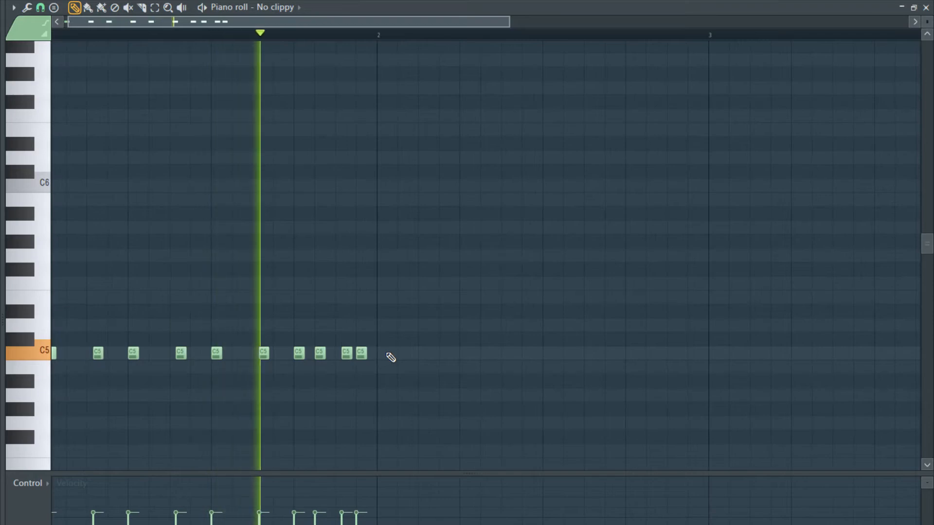
pyautogui.scroll(2, 341, 356)
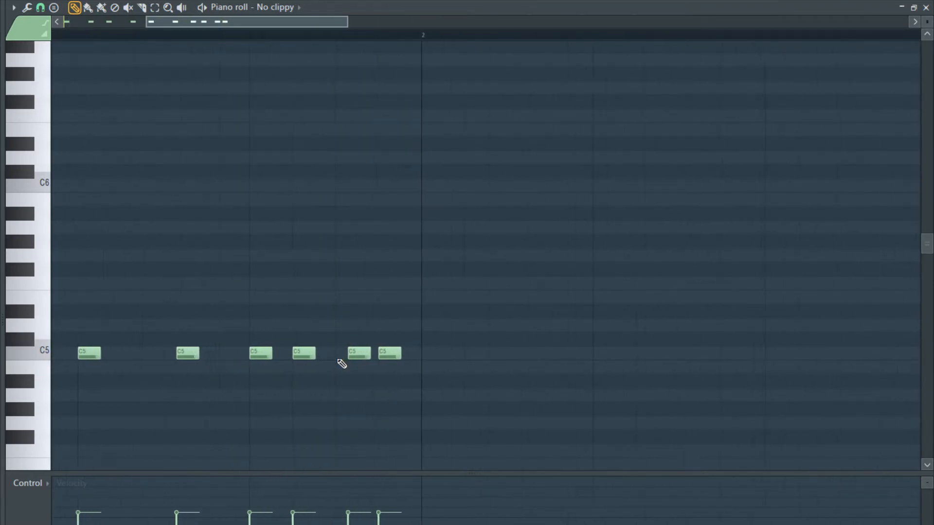
# Undo the added, duplicated and deleted notes back to the row of seven C5 notes.
pyautogui.scroll(-5, 390, 361)
pyautogui.hotkey('ctrl', 'alt', 'z')
pyautogui.hotkey('ctrl', 'alt', 'z')
pyautogui.hotkey('ctrl', 'alt', 'z')
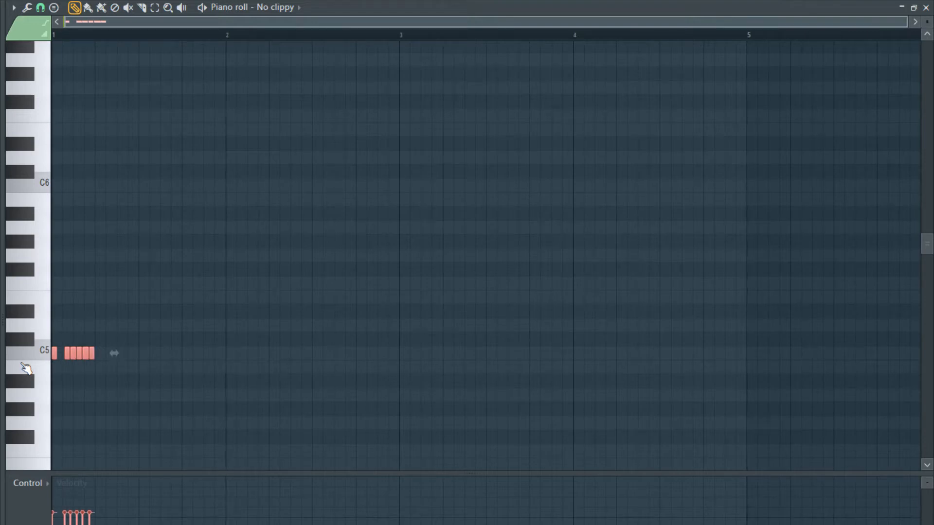
pyautogui.scroll(5, 65, 369)
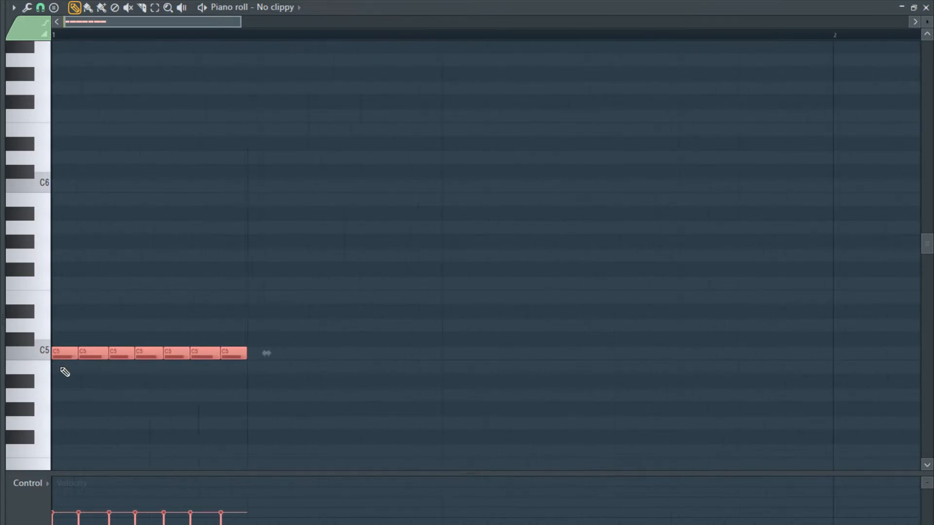
# Try thinning the seven-note row to its first and fifth notes, play it, and undo the deletions.
pyautogui.rightClick(92, 354)
pyautogui.rightClick(126, 354)
pyautogui.rightClick(155, 353)
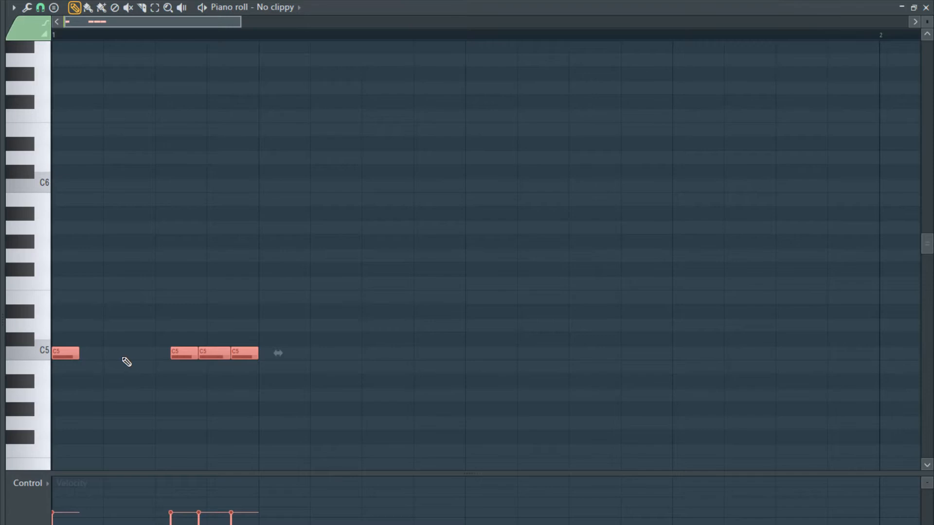
pyautogui.hotkey('ctrl', 'alt', 'z')
pyautogui.hotkey('ctrl', 'alt', 'z')
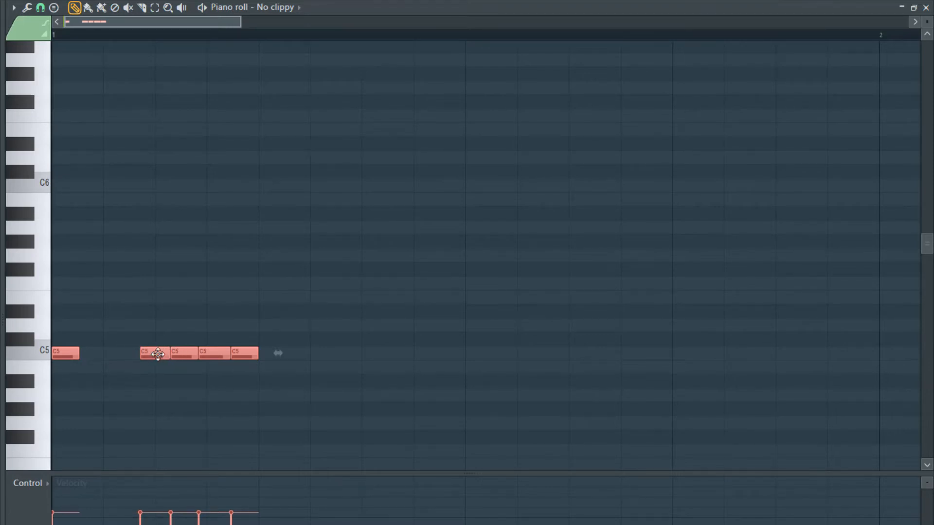
pyautogui.rightClick(158, 355)
pyautogui.rightClick(214, 354)
pyautogui.rightClick(246, 354)
pyautogui.press('space')
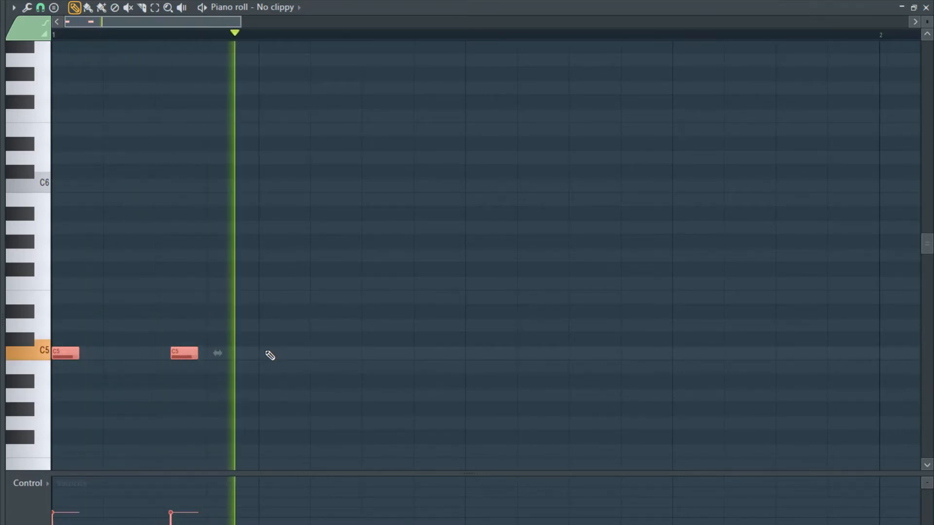
pyautogui.hotkey('ctrl', 'alt', 'z')
pyautogui.hotkey('ctrl', 'alt', 'z')
pyautogui.hotkey('ctrl', 'alt', 'z')
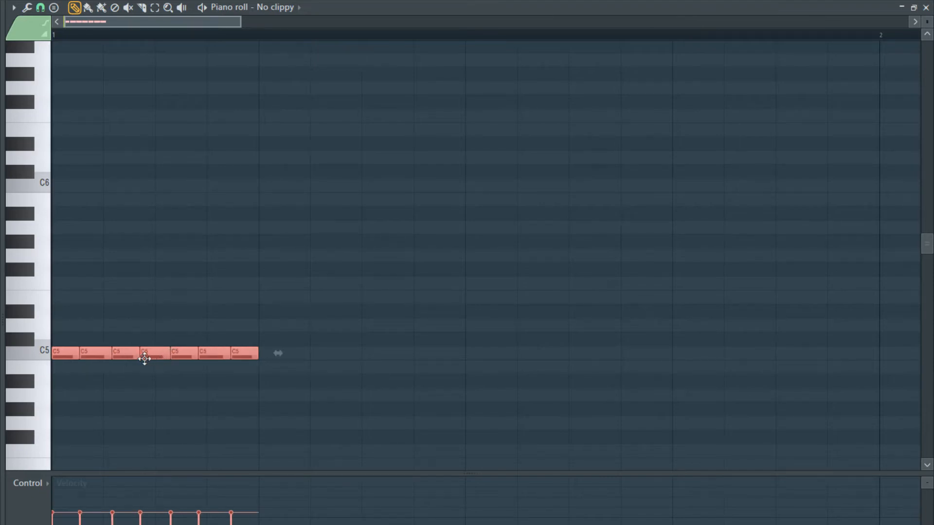
# Delete the second, third and fourth C5 notes from the seven-note row.
pyautogui.rightClick(151, 355)
pyautogui.rightClick(127, 357)
pyautogui.rightClick(104, 359)
# Try removing the sixth and seventh notes, listen to the result, and undo those two deletions.
pyautogui.rightClick(242, 356)
pyautogui.rightClick(215, 355)
pyautogui.press('space')
pyautogui.press('space')
pyautogui.hotkey('ctrl', 'alt', 'z')
pyautogui.hotkey('ctrl', 'alt', 'z')
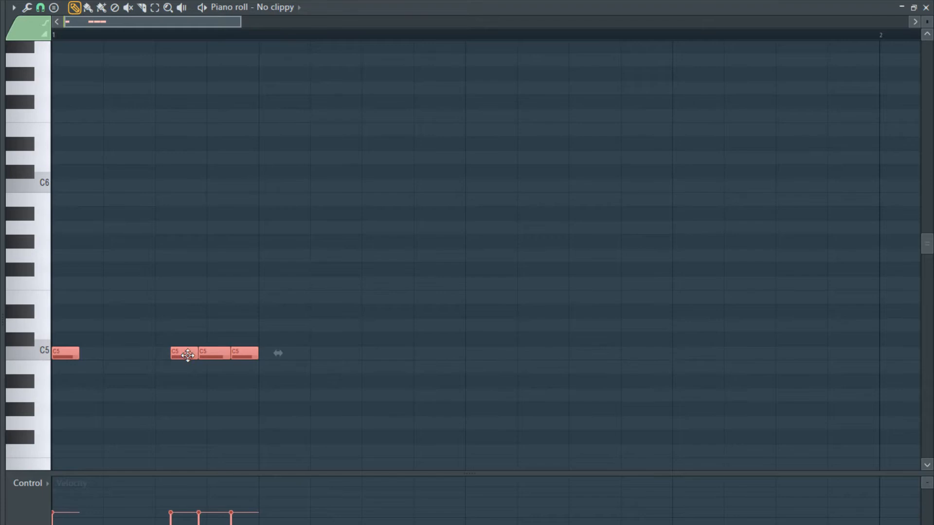
pyautogui.press('space')
pyautogui.press('space')
# Delete the fifth and seventh C5 notes, and duplicate the remaining pair onto the second beat with playback running.
pyautogui.rightClick(240, 354)
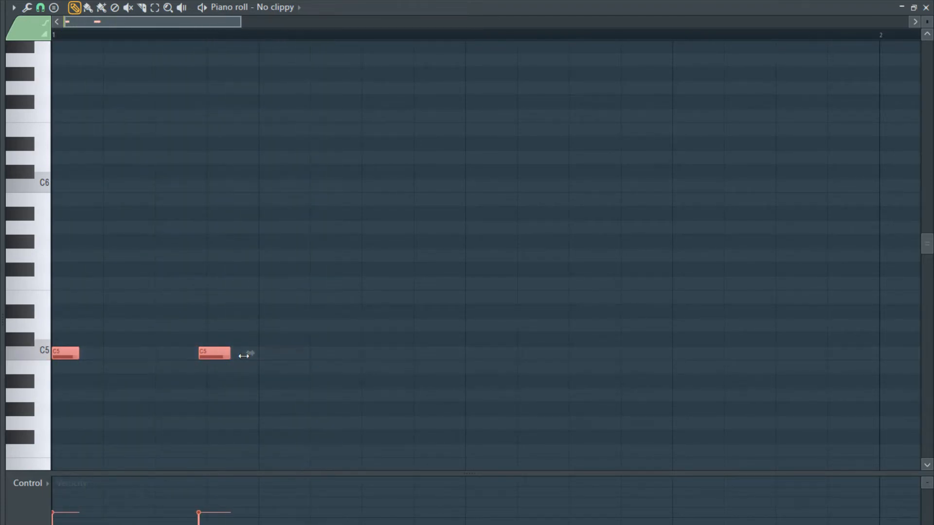
pyautogui.moveTo(238, 355); pyautogui.dragTo(67, 351)
pyautogui.hotkey('ctrl', 'b')
pyautogui.press('space')
pyautogui.scroll(-4, 270, 362)
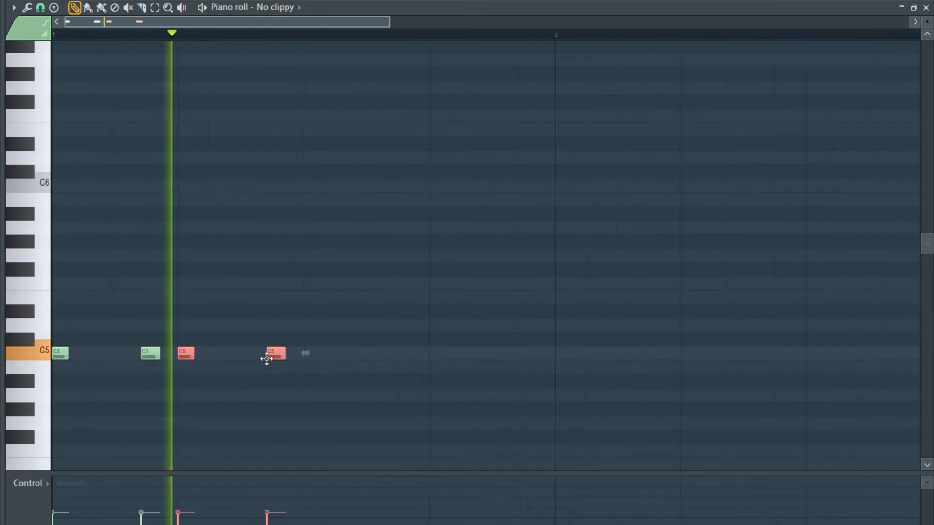
# Duplicate the first two beats' four C5 notes onto beats three and four, and play the pattern.
pyautogui.moveTo(280, 371); pyautogui.dragTo(65, 353)
pyautogui.hotkey('ctrl', 'b')
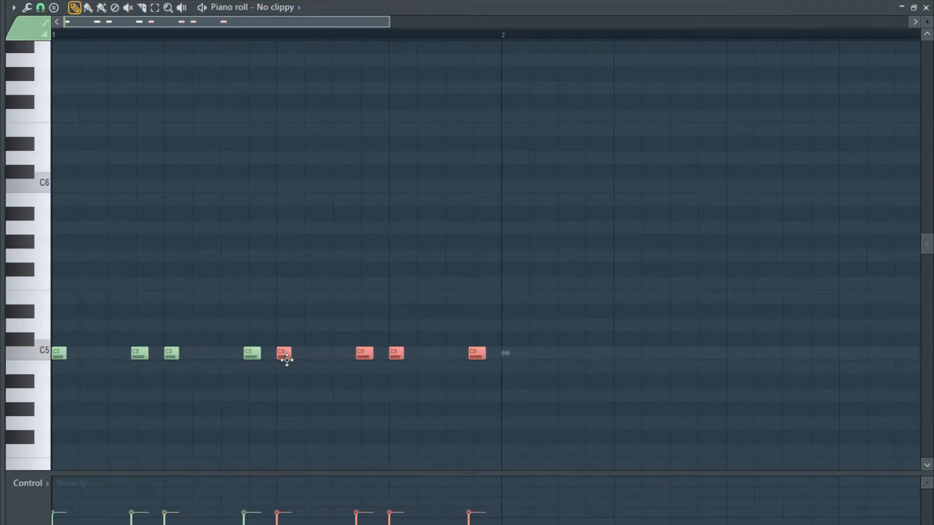
pyautogui.scroll(-3, 380, 375)
pyautogui.scroll(2, 295, 371)
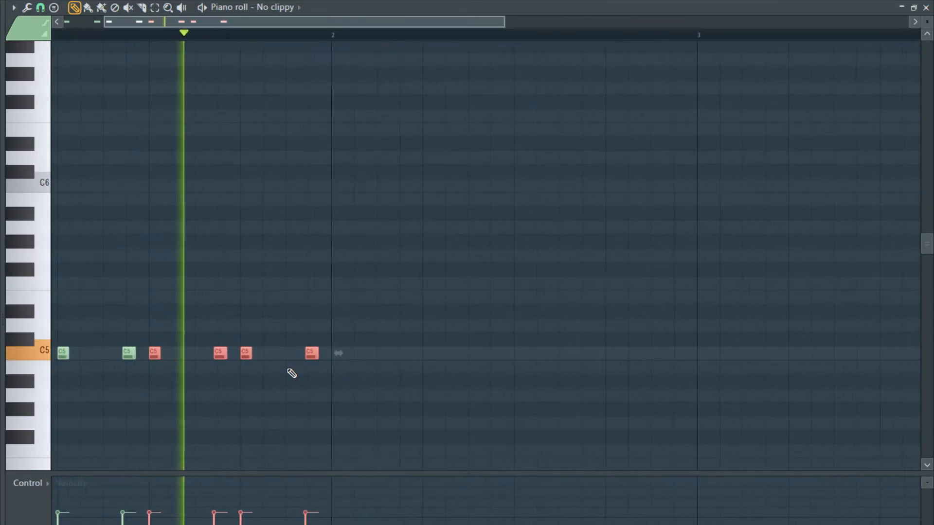
pyautogui.press('space')
pyautogui.scroll(2, 287, 364)
pyautogui.scroll(-5, 282, 364)
pyautogui.scroll(2, 164, 380)
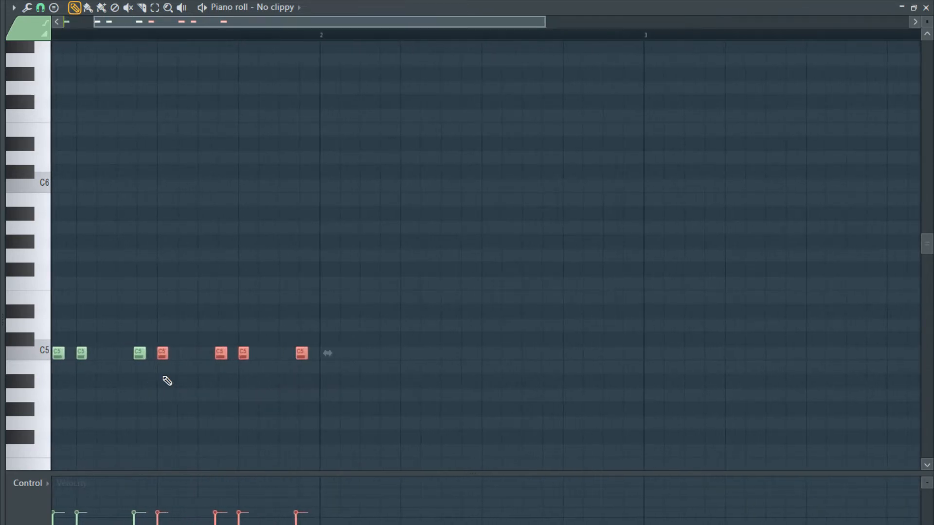
# Replace the notes from beat four onward with a continuous run of seven C5 notes.
pyautogui.scroll(2, 165, 379)
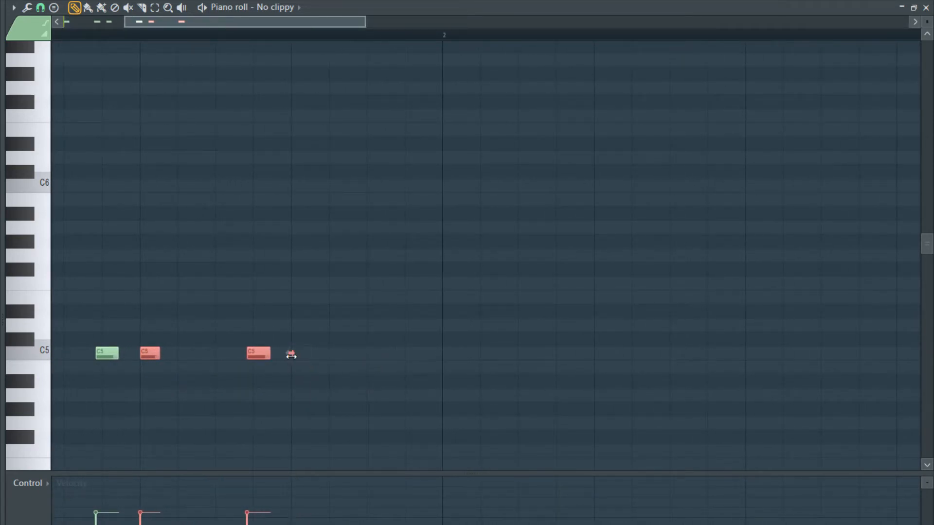
pyautogui.click(307, 354)
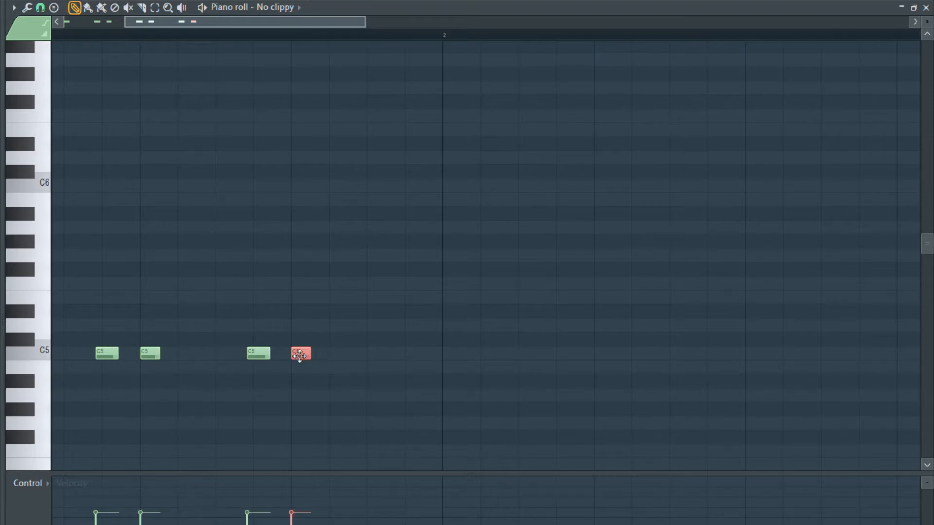
pyautogui.click(351, 355)
pyautogui.click(375, 354)
pyautogui.rightClick(340, 355)
pyautogui.click(308, 354)
pyautogui.click(337, 355)
pyautogui.click(413, 354)
pyautogui.click(487, 354)
pyautogui.click(458, 355)
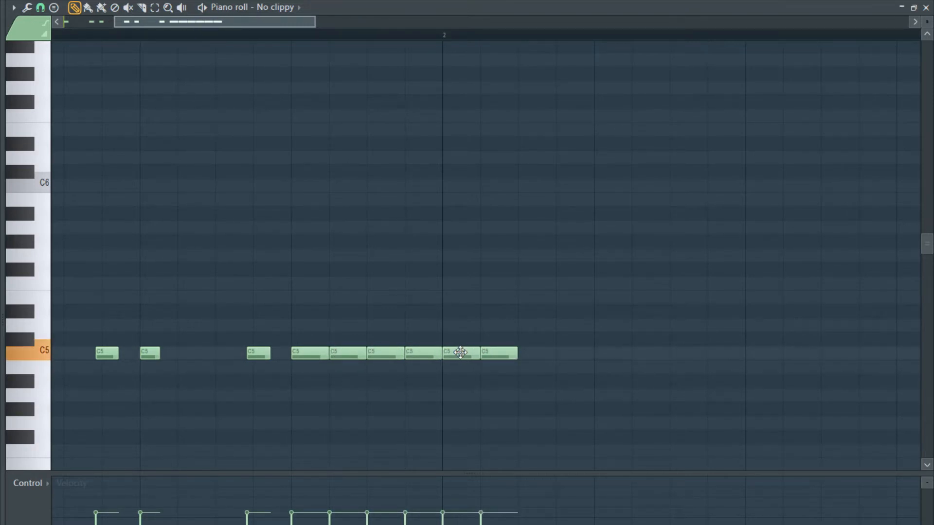
pyautogui.click(527, 354)
# Select the seven-note run, compress it to end exactly at bar 2, and play it.
pyautogui.moveTo(568, 355); pyautogui.dragTo(289, 355)
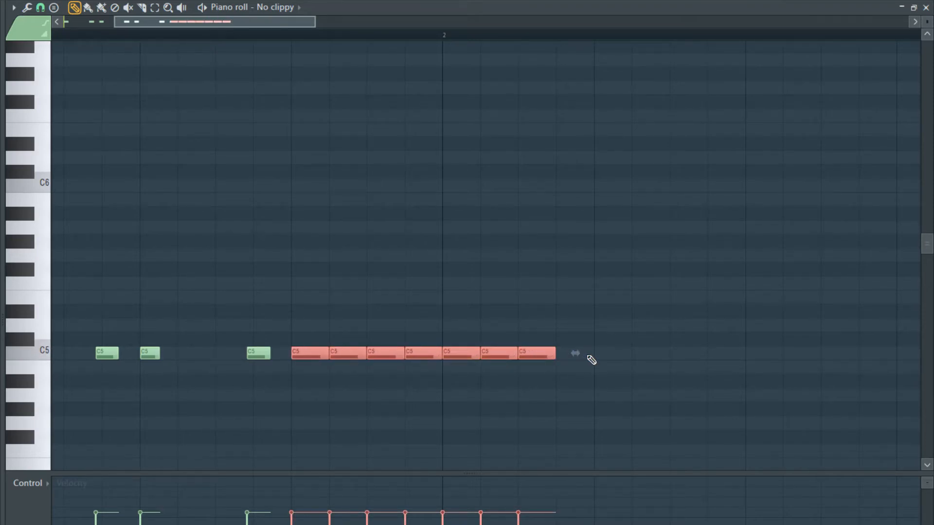
pyautogui.moveTo(577, 353); pyautogui.dragTo(455, 354)
pyautogui.press('space')
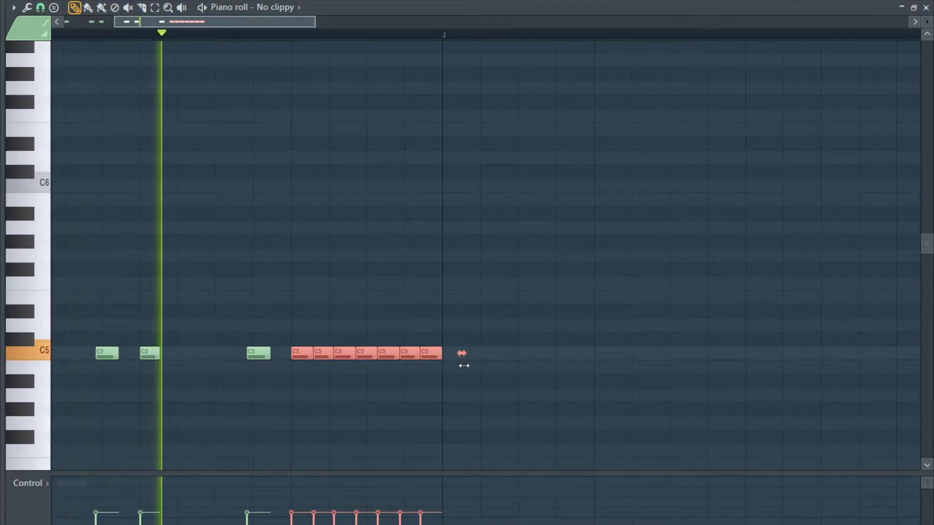
pyautogui.scroll(1, 438, 365)
pyautogui.scroll(2, 430, 371)
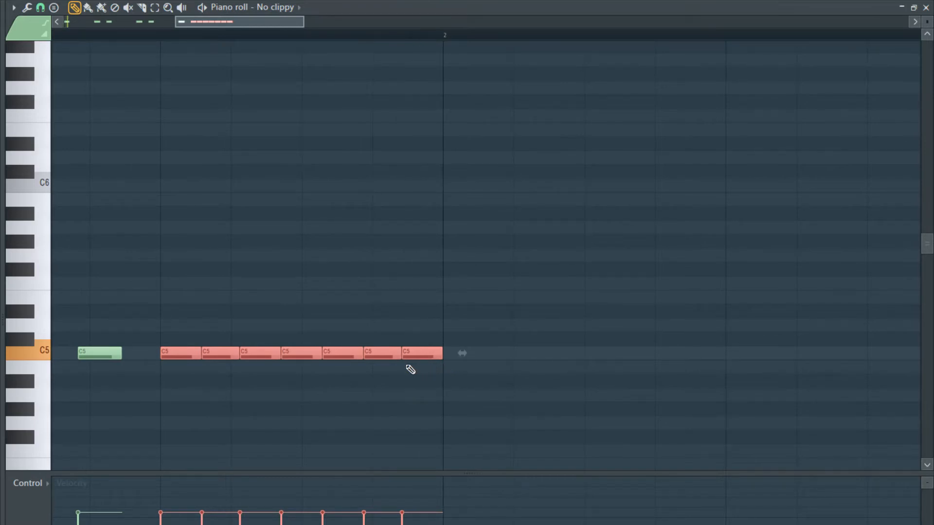
# Delete the run's second, fourth and sixth notes, tighten the remaining four to finish before bar 2, and listen.
pyautogui.rightClick(215, 356)
pyautogui.rightClick(304, 355)
pyautogui.rightClick(384, 356)
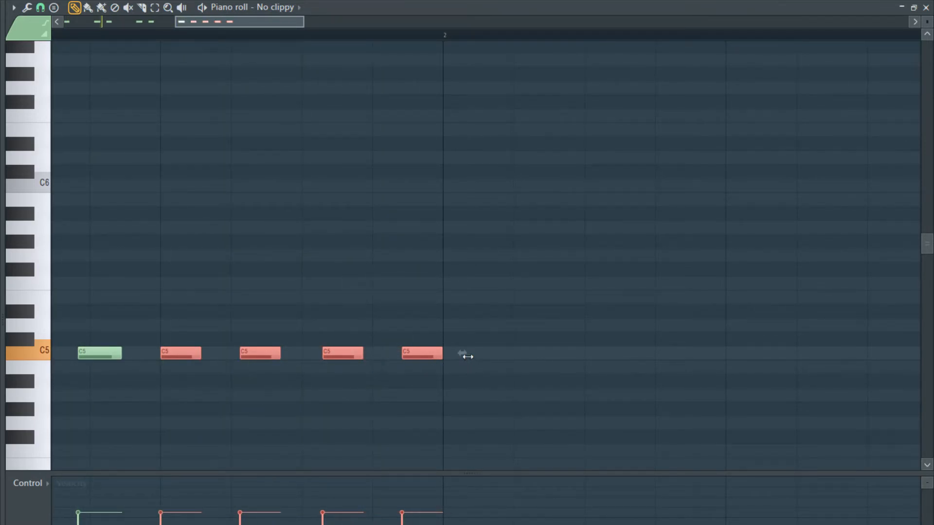
pyautogui.moveTo(458, 353); pyautogui.dragTo(401, 354)
pyautogui.scroll(2, 419, 362)
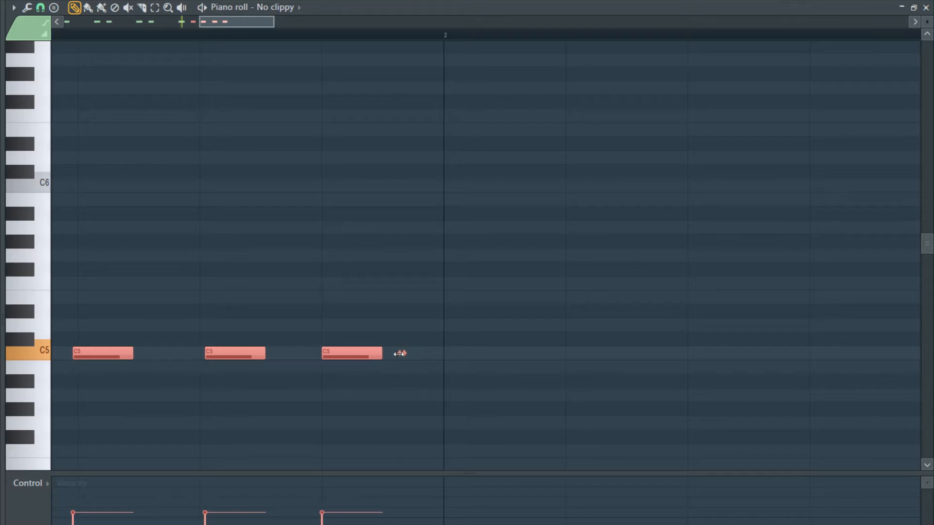
pyautogui.scroll(-1, 391, 356)
pyautogui.scroll(-1, 387, 357)
pyautogui.press('space')
pyautogui.scroll(3, 209, 383)
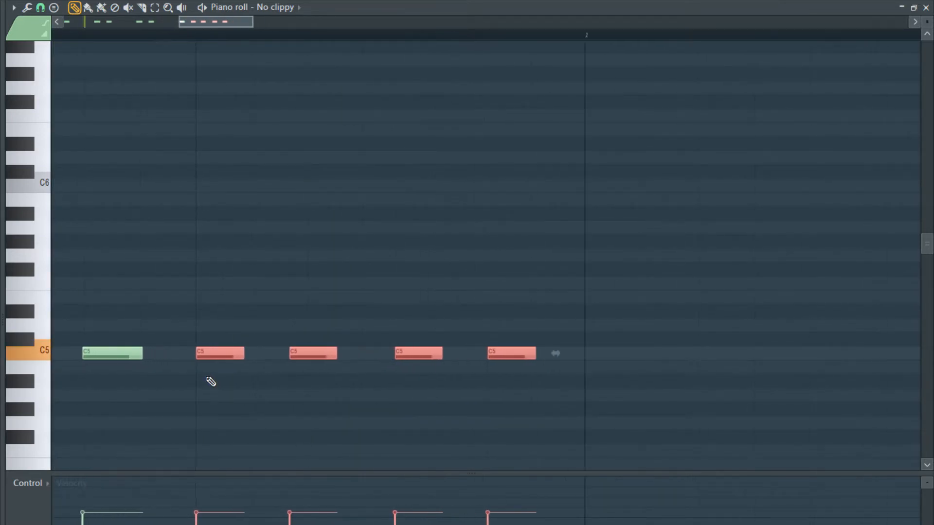
# Adjust the timing of the second and fourth notes in beat four by ear, leaving both slightly later, and close the piano roll.
pyautogui.keyDown('ctrl'); pyautogui.click(309, 367); pyautogui.keyUp('ctrl')
pyautogui.moveTo(523, 357); pyautogui.dragTo(586, 354)
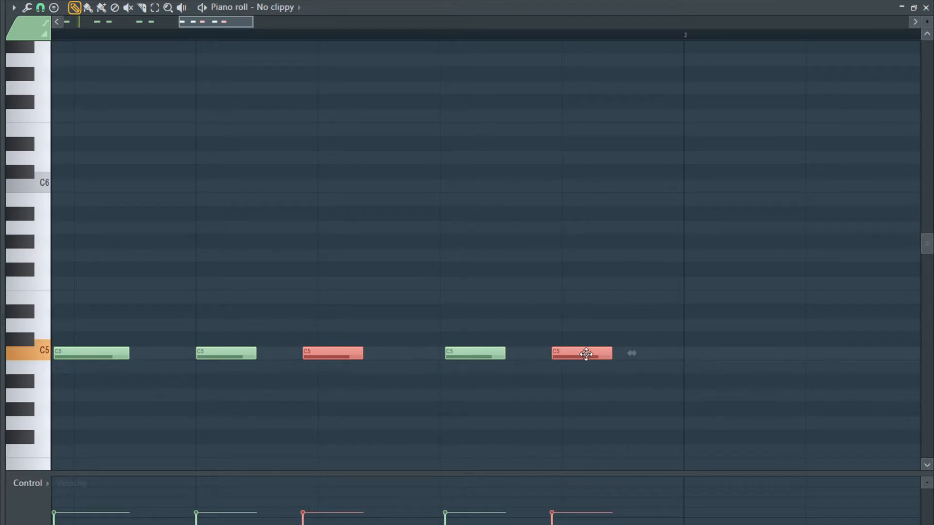
pyautogui.click(586, 354)
pyautogui.scroll(-3, 584, 354)
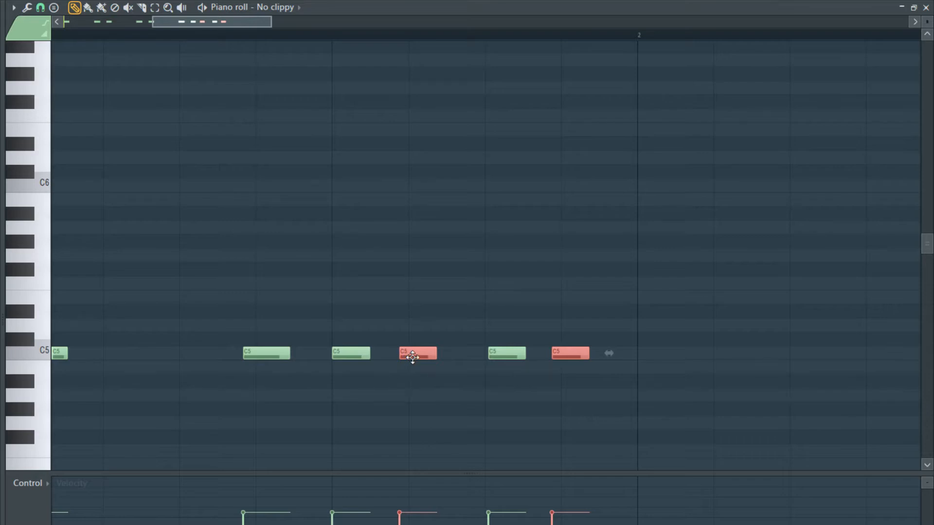
pyautogui.moveTo(412, 356)
pyautogui.mouseDown()
pyautogui.moveTo(468, 357)
pyautogui.moveTo(394, 361)
pyautogui.moveTo(401, 352)
pyautogui.moveTo(422, 357)
pyautogui.mouseUp()
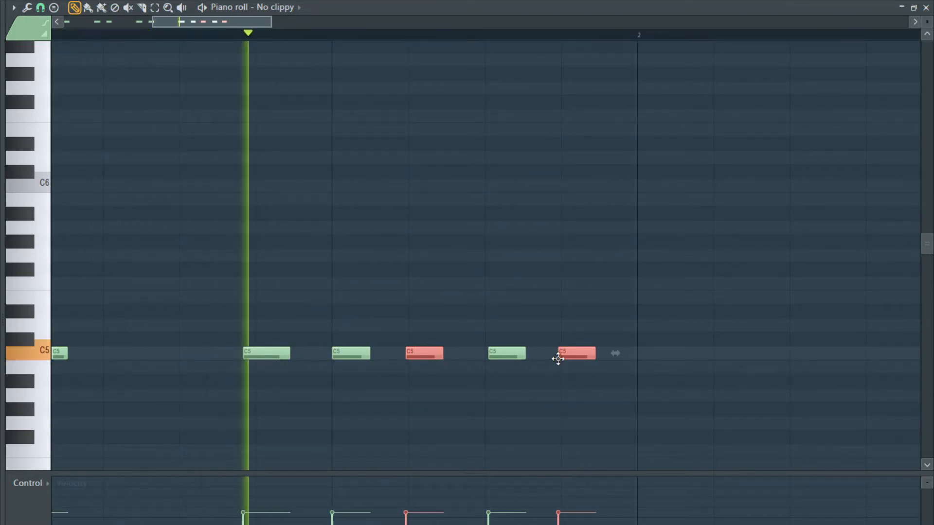
pyautogui.scroll(2, 568, 358)
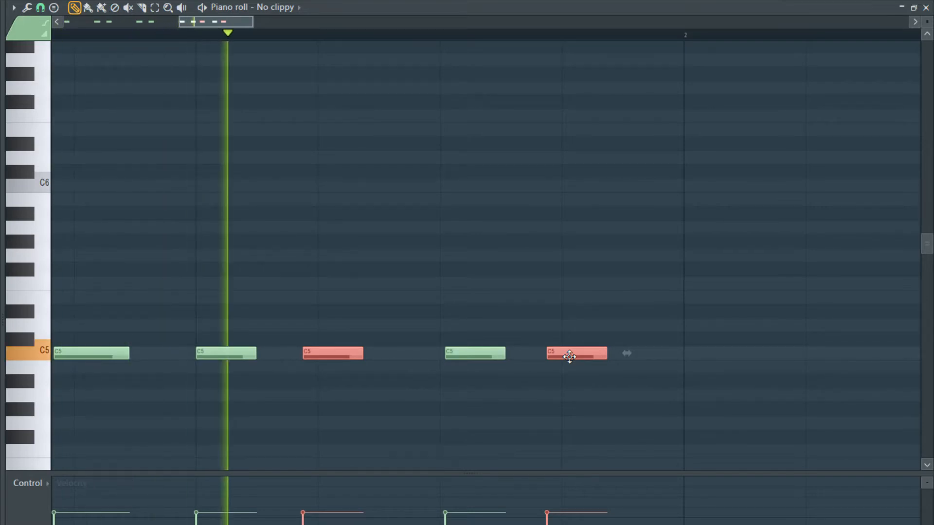
pyautogui.moveTo(569, 356); pyautogui.dragTo(543, 356)
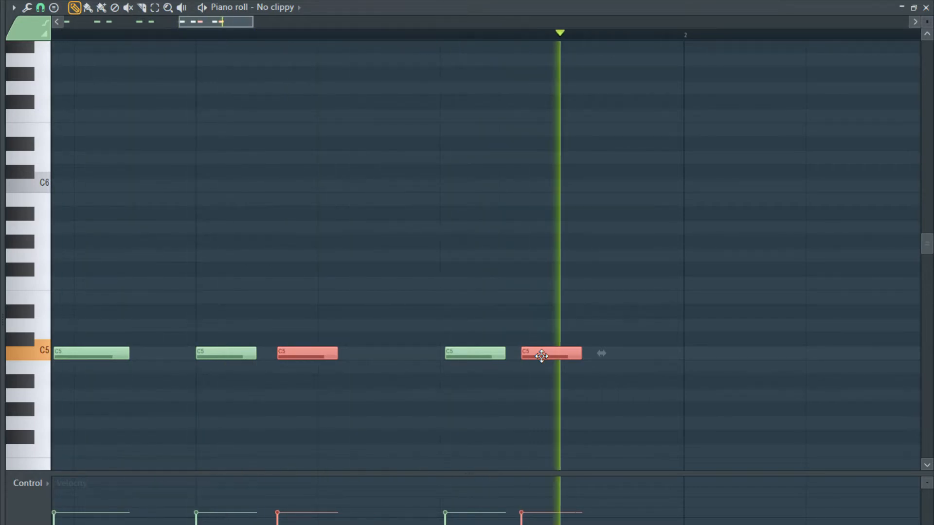
pyautogui.moveTo(541, 356); pyautogui.dragTo(599, 353)
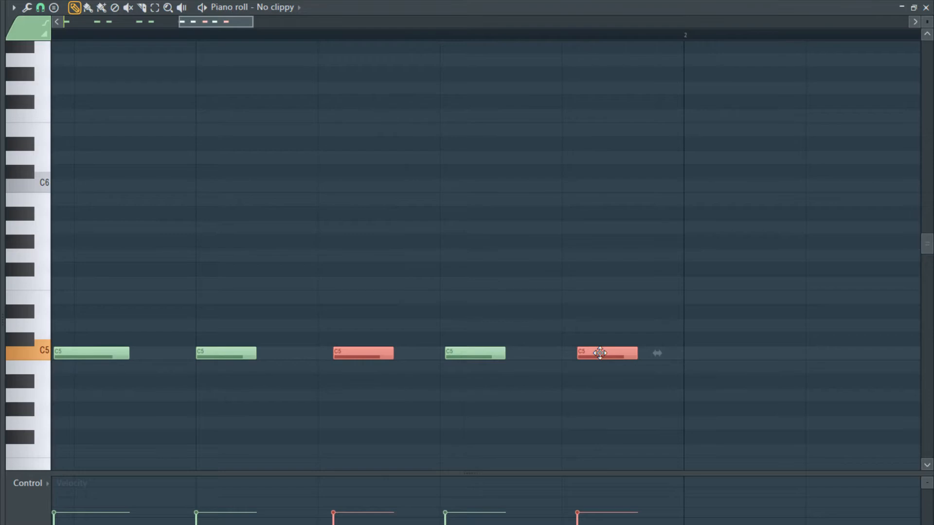
pyautogui.press('Escape')
# Copy the No clippy notes onto the LOFI - Kick 11, Joji type kick and Joji Filtered Foie Kick channels.
pyautogui.click(483, 25)
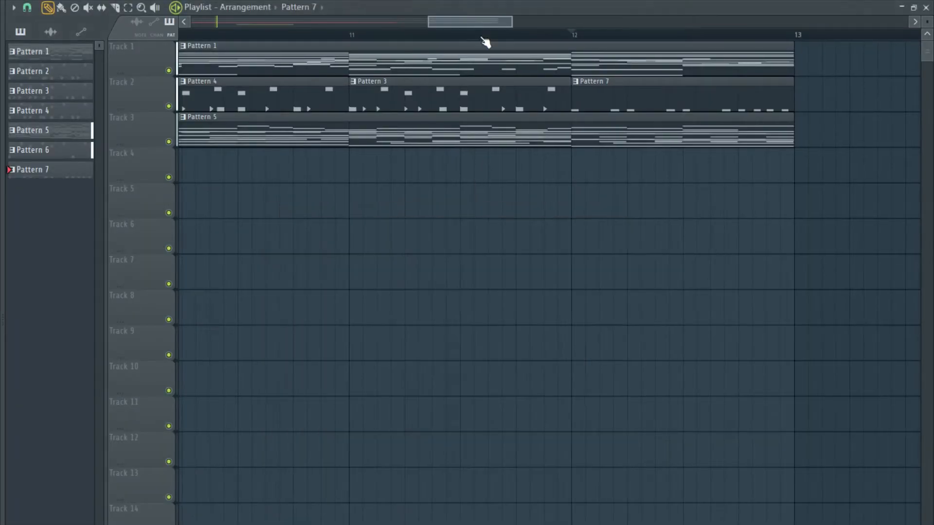
pyautogui.press('F6')
pyautogui.click(444, 378)
pyautogui.click(443, 378)
pyautogui.hotkey('ctrl', 'c')
pyautogui.click(442, 397)
pyautogui.hotkey('ctrl', 'v')
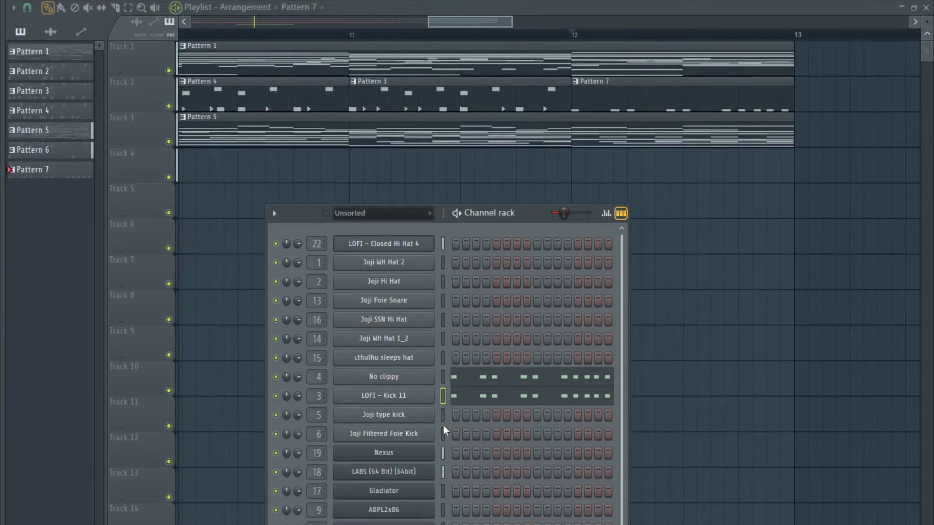
pyautogui.click(443, 415)
pyautogui.hotkey('ctrl', 'v')
pyautogui.click(443, 433)
pyautogui.hotkey('ctrl', 'v')
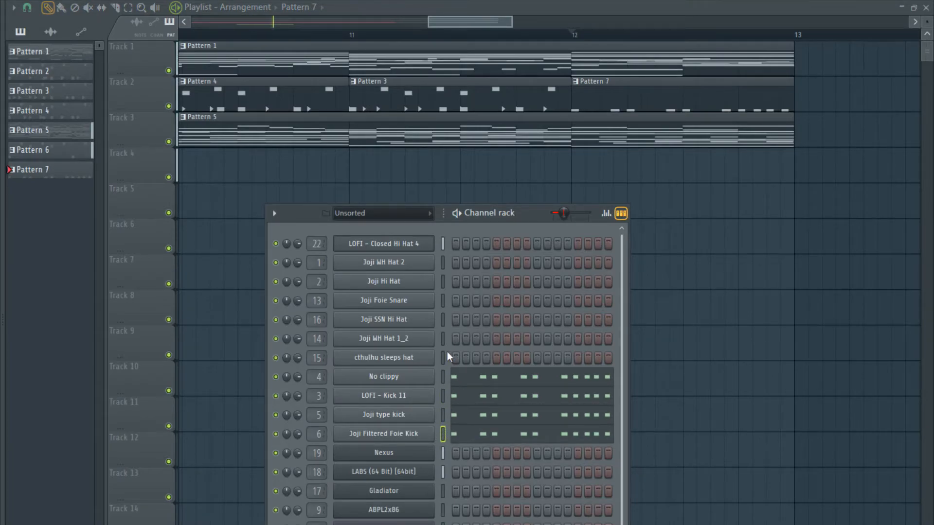
# Play the arrangement from bar 12 and review Pattern 7's No clippy notes in the piano roll.
pyautogui.click(475, 25)
pyautogui.scroll(-8, 474, 231)
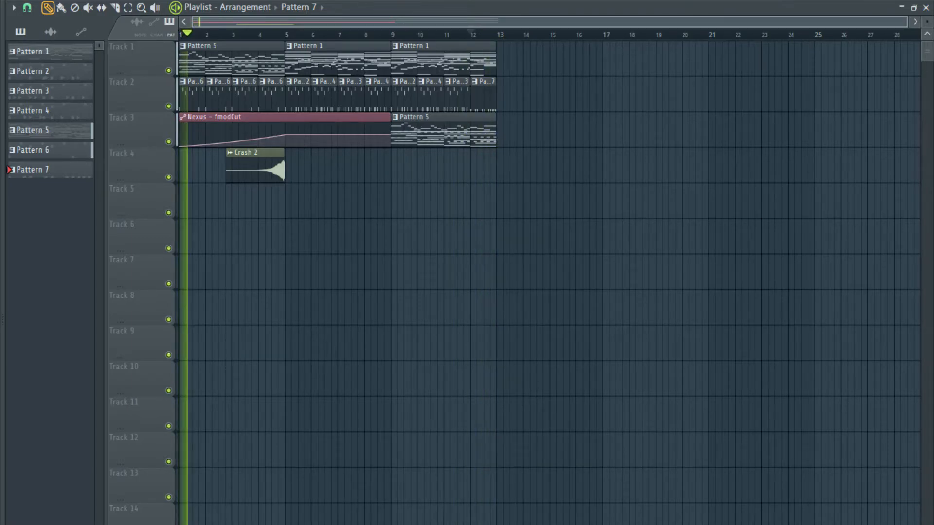
pyautogui.click(475, 34)
pyautogui.scroll(4, 493, 102)
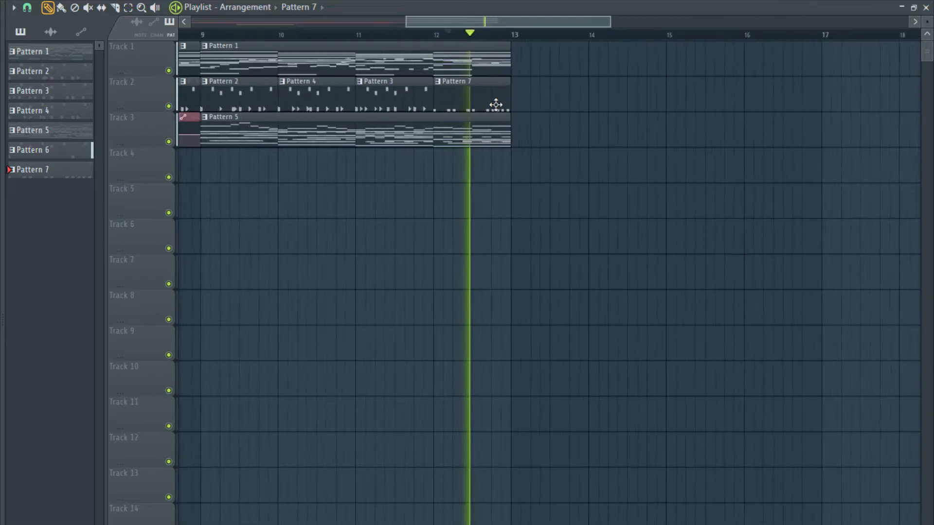
pyautogui.doubleClick(490, 104)
pyautogui.scroll(-5, 434, 173)
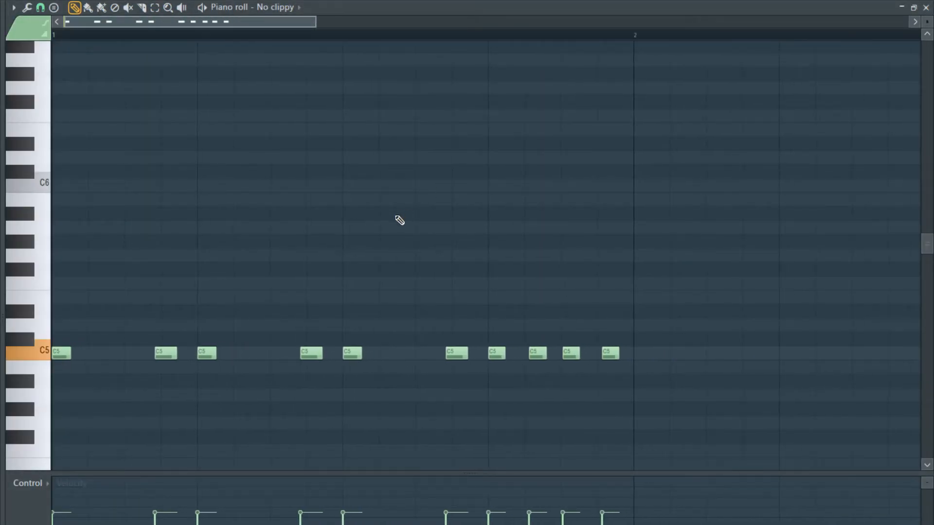
pyautogui.scroll(3, 297, 446)
pyautogui.press('space')
pyautogui.press('space')
pyautogui.press('F7')
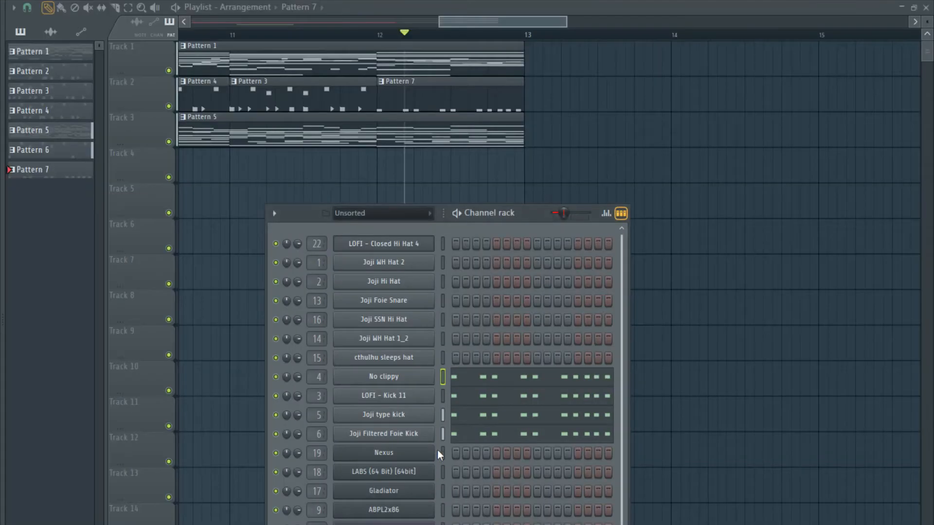
pyautogui.doubleClick(442, 417)
pyautogui.hotkey('ctrl', 'v')
pyautogui.hotkey('ctrl', 'z')
pyautogui.click(441, 418)
pyautogui.scroll(-1, 435, 478)
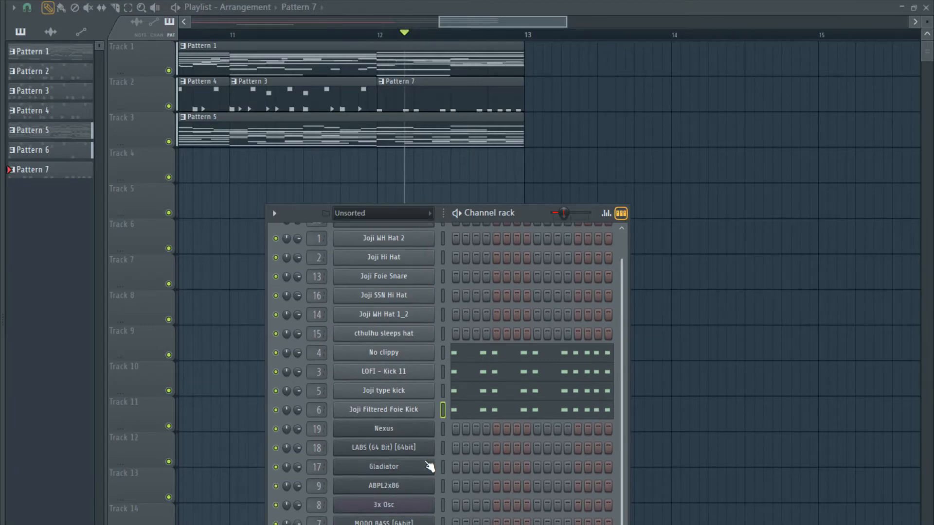
pyautogui.scroll(1, 404, 369)
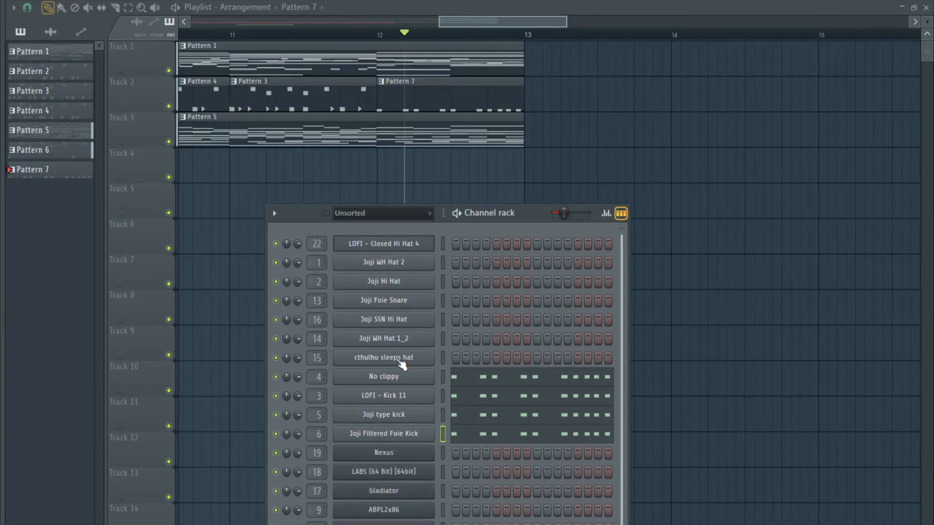
# Open the Joji Foie Snare piano roll for Pattern 7 and place a C5 note at the start of the bar.
pyautogui.click(400, 305)
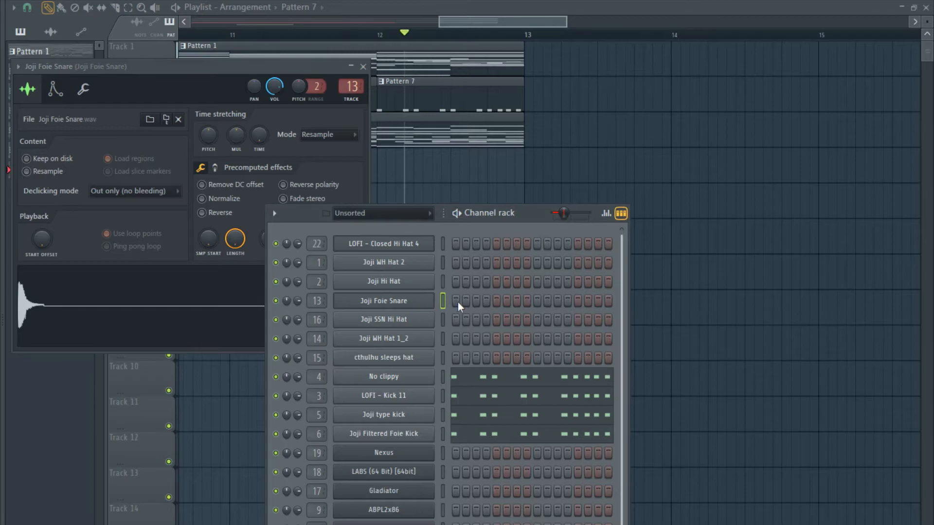
pyautogui.press('F7')
pyautogui.press('space')
pyautogui.scroll(-2, 299, 410)
pyautogui.press('space')
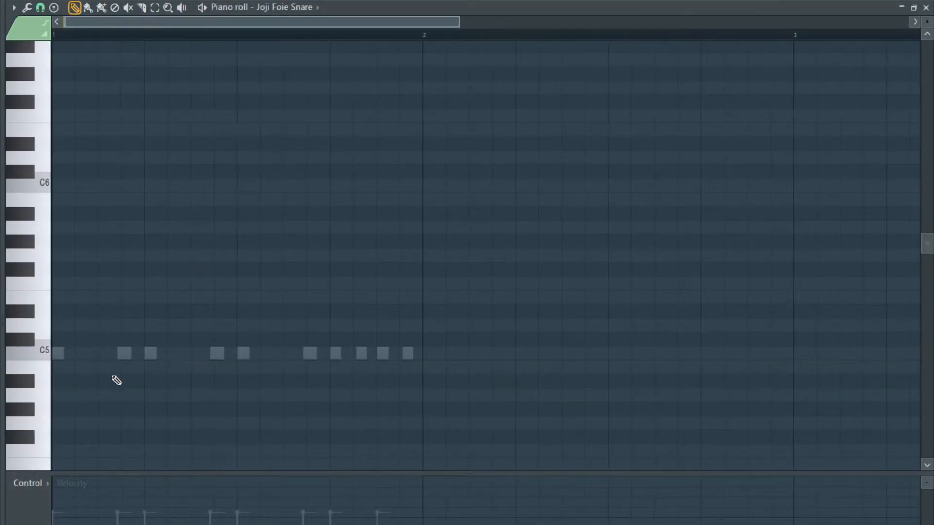
pyautogui.press('space')
pyautogui.press('space')
pyautogui.press('space')
pyautogui.press('space')
pyautogui.press('space')
pyautogui.press('space')
pyautogui.press('space')
pyautogui.press('space')
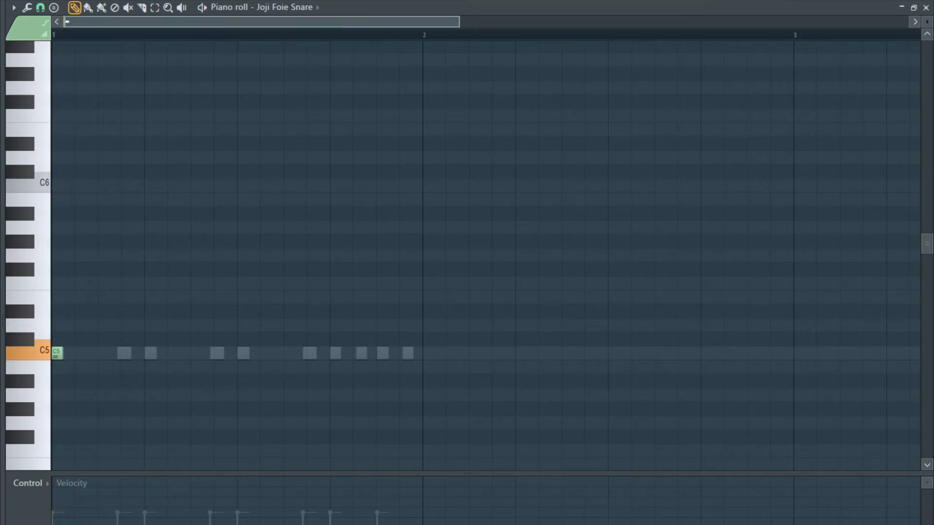
# Add Joji Foie Snare C5 notes on beats two, three and four while auditioning the pattern.
pyautogui.press('space')
pyautogui.press('space')
pyautogui.click(243, 354)
pyautogui.press('space')
pyautogui.click(336, 354)
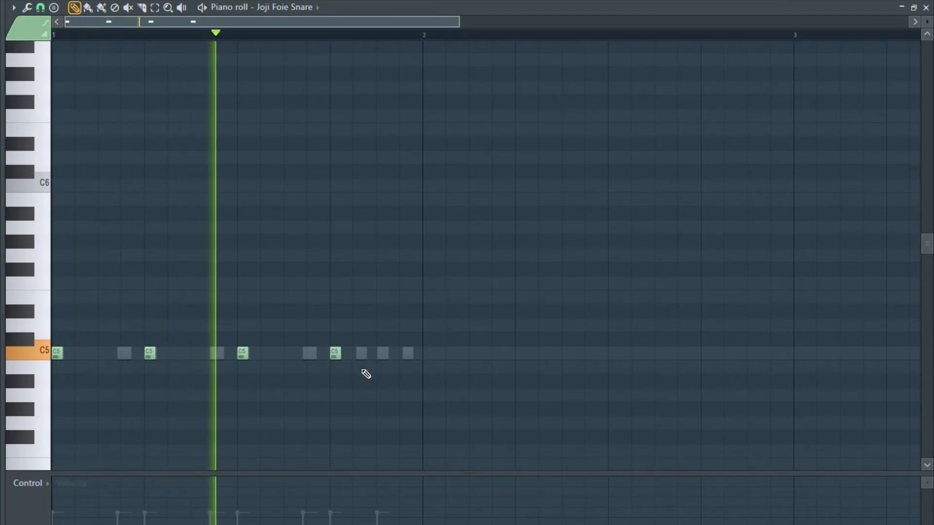
pyautogui.press('space')
# Add a snare note halfway through beat three and three evenly spaced notes after beat four's first hit, and play the pattern.
pyautogui.click(289, 353)
pyautogui.press('space')
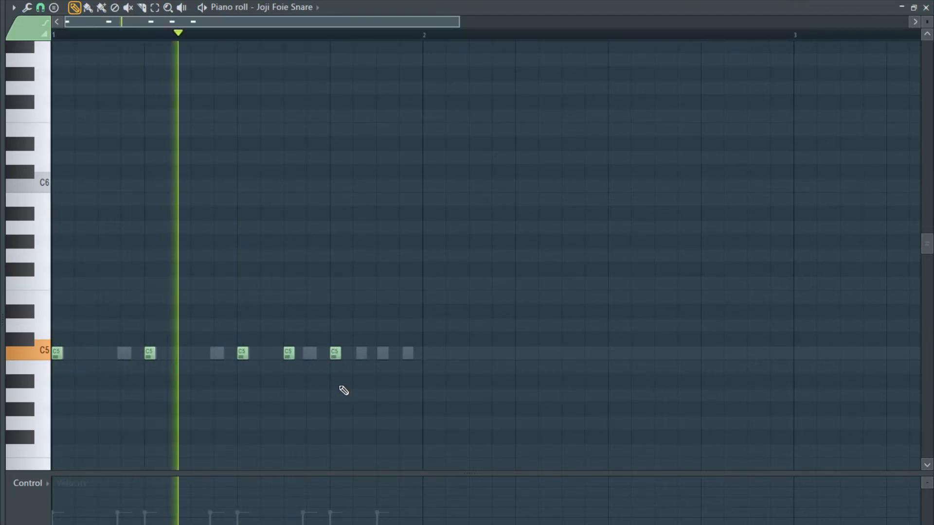
pyautogui.scroll(2, 369, 390)
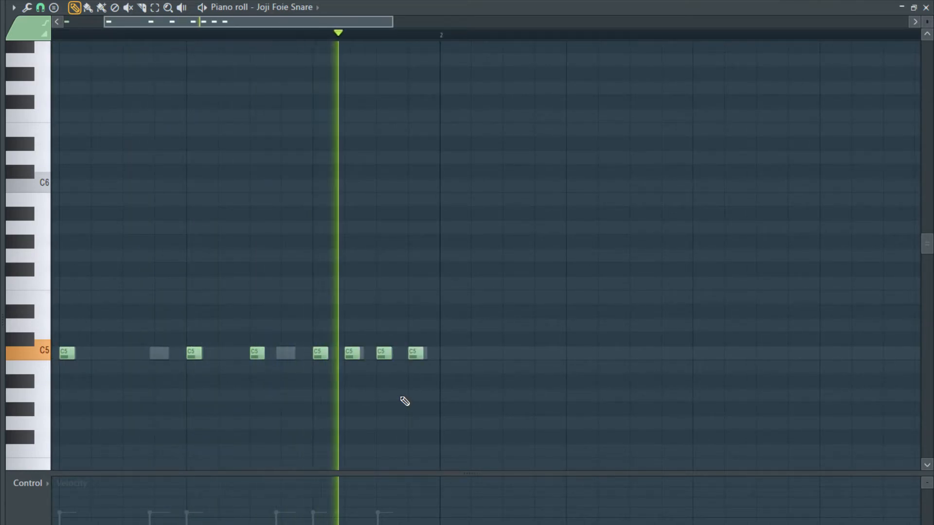
pyautogui.press('space')
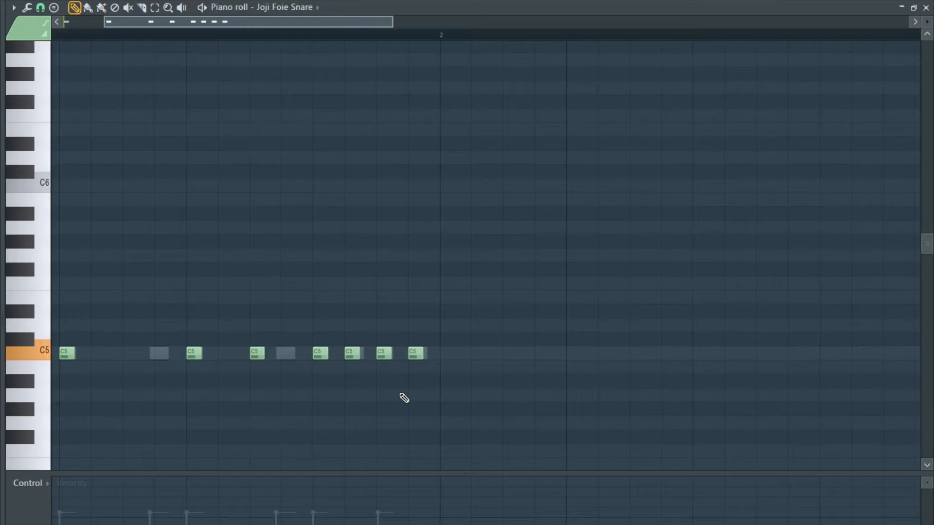
pyautogui.scroll(-2, 404, 398)
pyautogui.press('space')
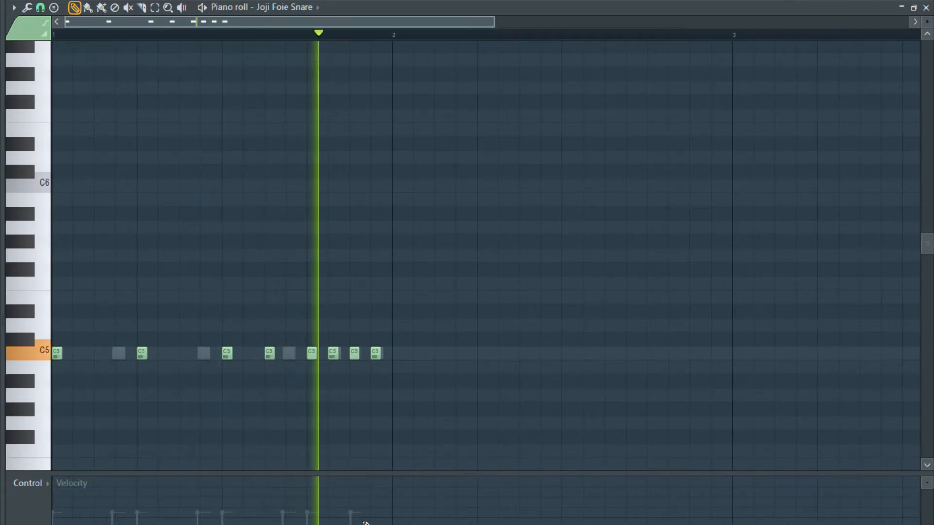
# Close the Joji Foie Snare piano roll and play the end of the arrangement to review the Pattern 7 fill in context.
pyautogui.press('space')
pyautogui.press('F7')
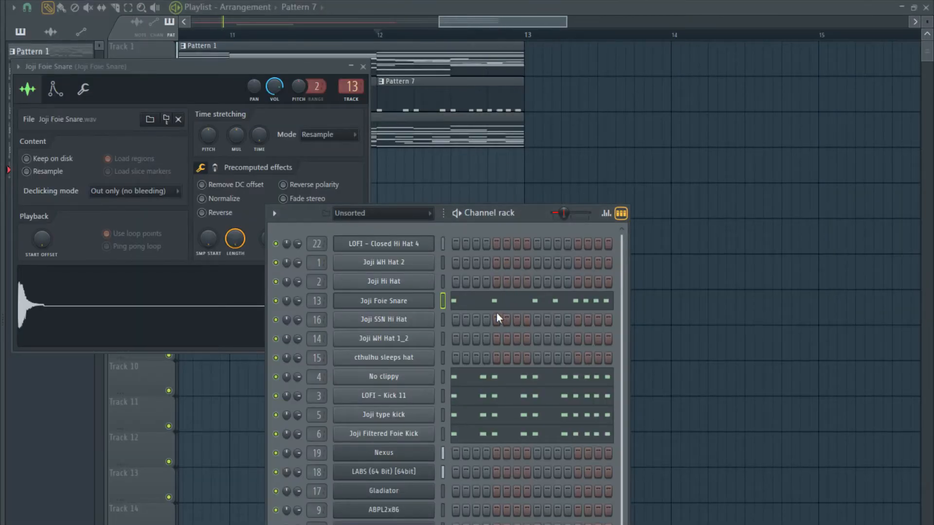
pyautogui.click(458, 305)
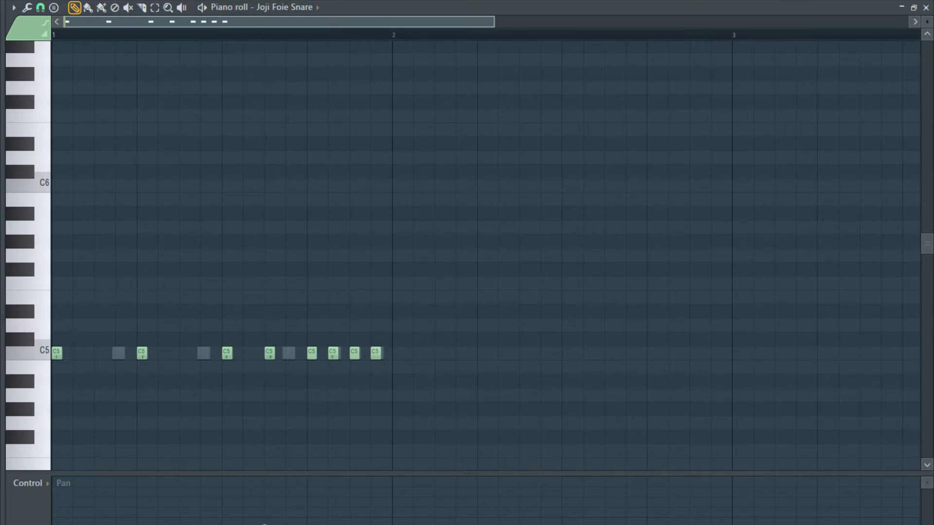
pyautogui.press('Escape')
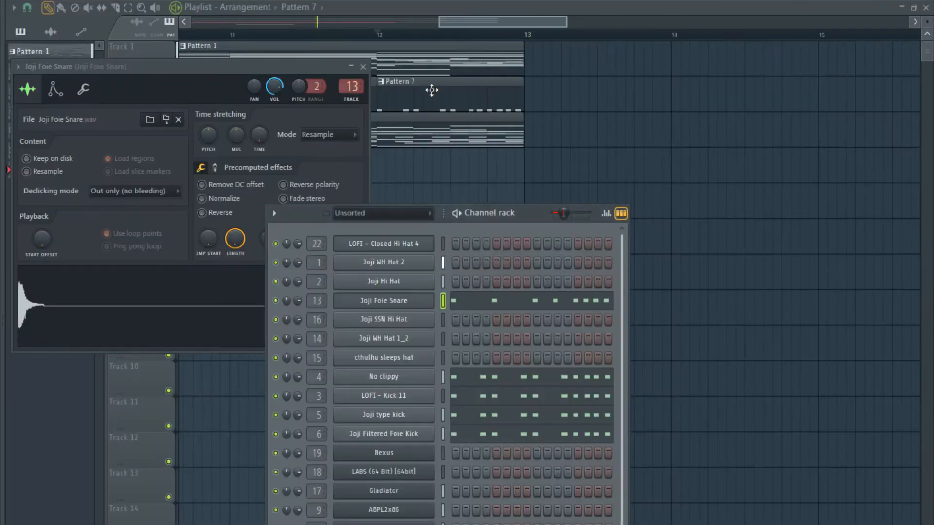
pyautogui.click(475, 19)
pyautogui.scroll(-6, 388, 208)
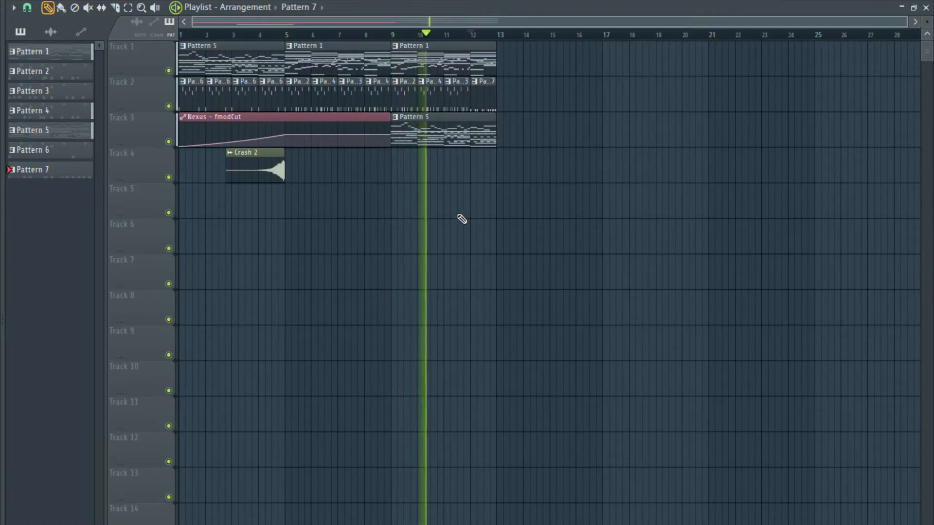
pyautogui.scroll(3, 508, 223)
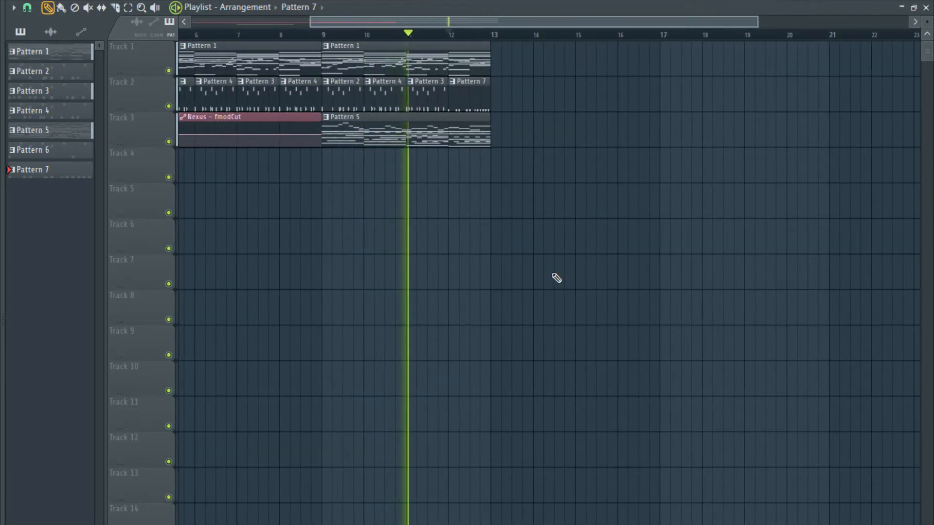
# Duplicate the clips of bars 9 to 12 on Tracks 1 to 3 so the copies start at bar 13.
pyautogui.moveTo(514, 201); pyautogui.dragTo(347, 57)
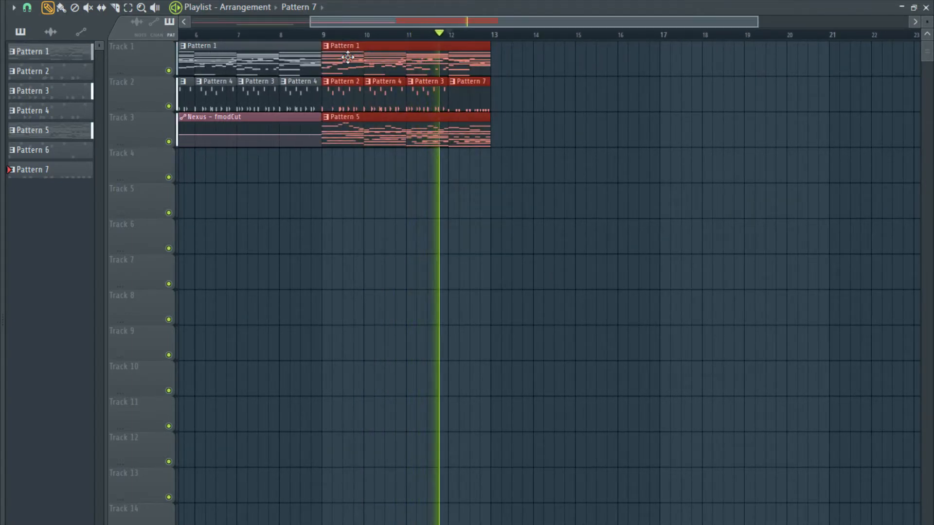
pyautogui.moveTo(348, 57); pyautogui.dragTo(517, 73)
pyautogui.press('space')
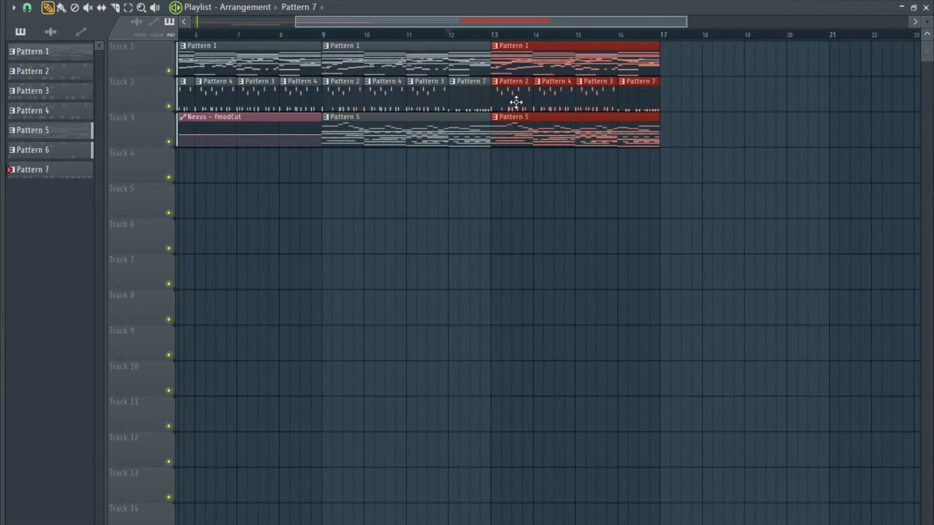
# Delete the duplicated clips from bar 13 onward on Tracks 1 to 3 and play the arrangement from the start.
pyautogui.scroll(-3, 516, 102)
pyautogui.rightClick(523, 127)
pyautogui.rightClick(584, 103)
pyautogui.rightClick(539, 67)
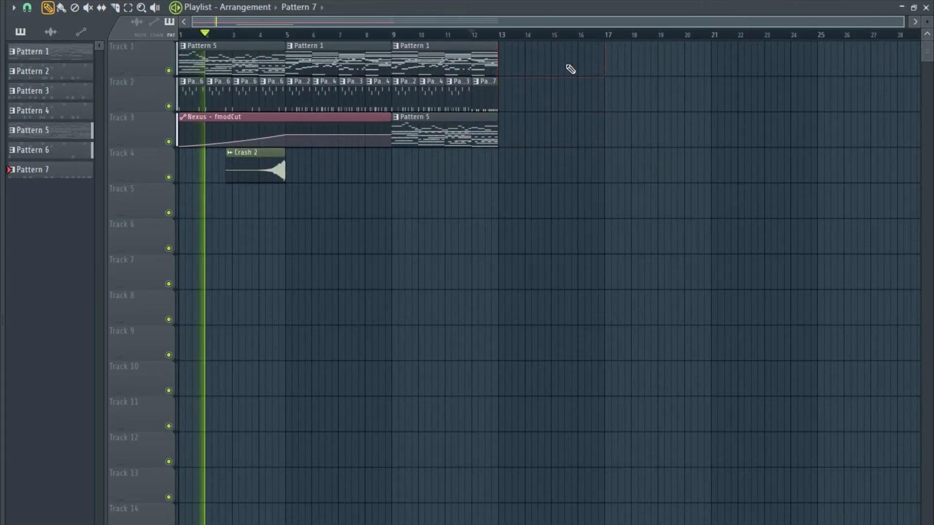
pyautogui.scroll(2, 149, 144)
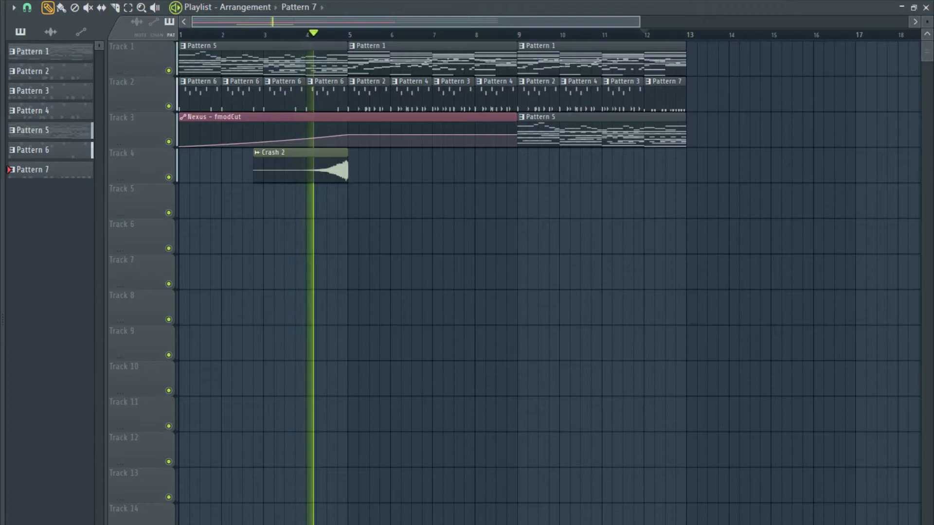
pyautogui.press('space')
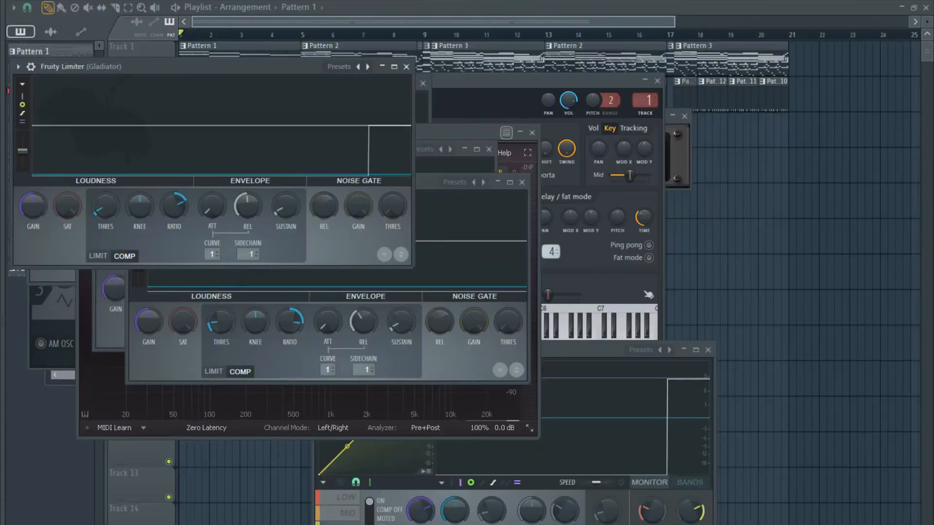
# Play the 20-bar project from the start and review its arrangement of melody and drum patterns.
pyautogui.press('space')
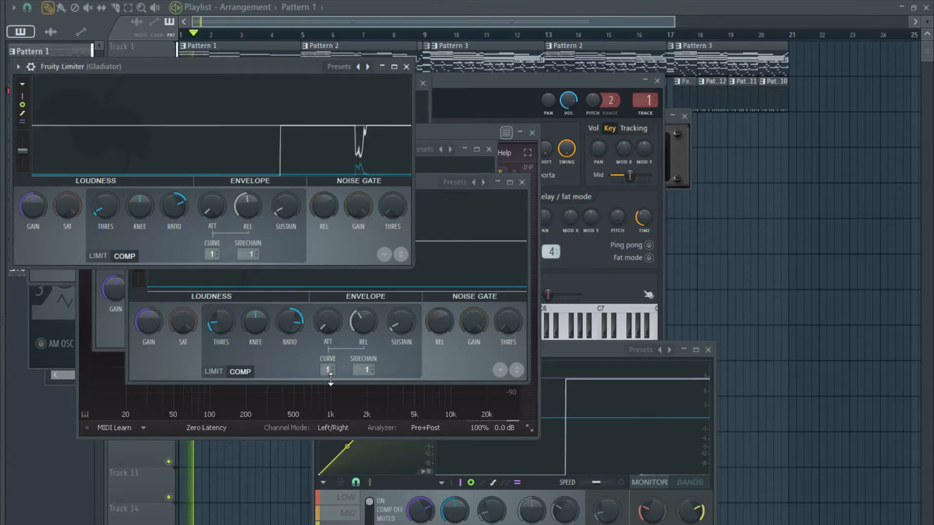
pyautogui.click(243, 23)
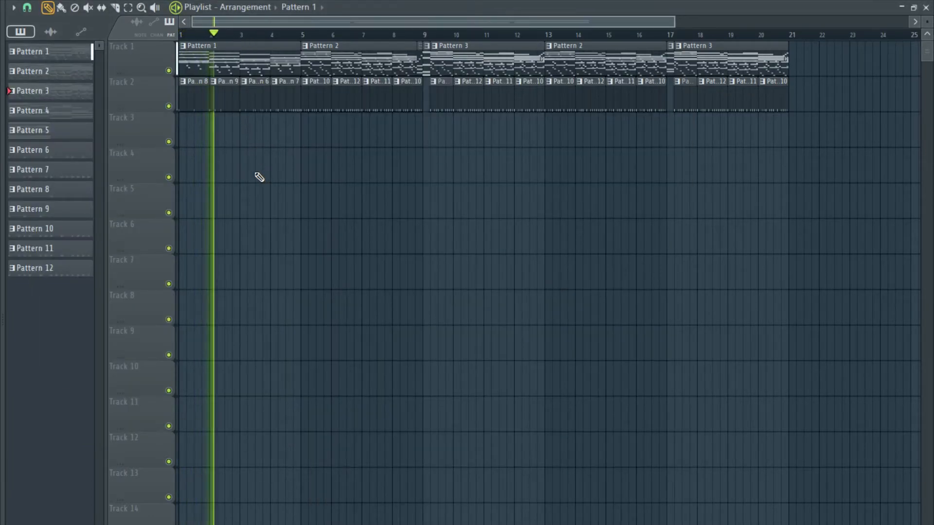
pyautogui.scroll(-1, 248, 175)
pyautogui.scroll(2, 215, 178)
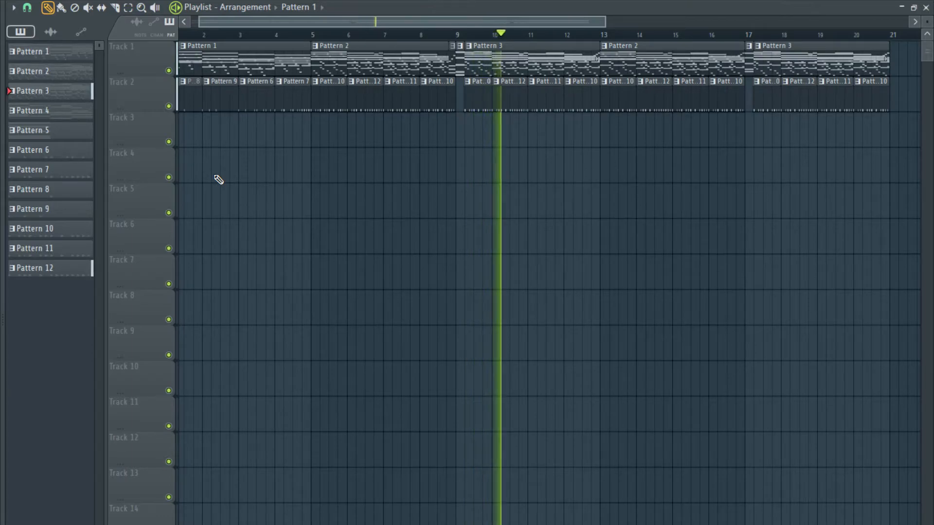
# Add FabFilter Pro-Q 2 to the Nexus mixer track and create a 12 dB/oct Low Cut at about 272 Hz.
pyautogui.press('F9')
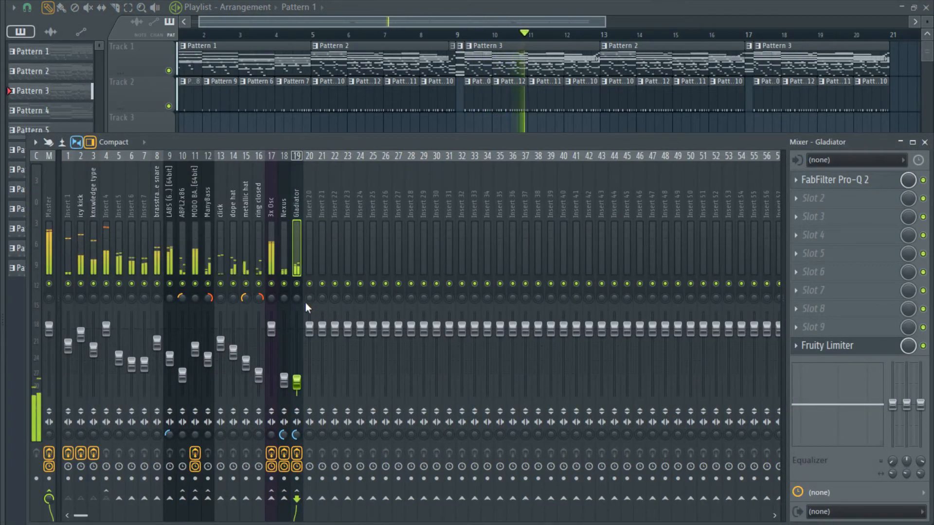
pyautogui.click(285, 263)
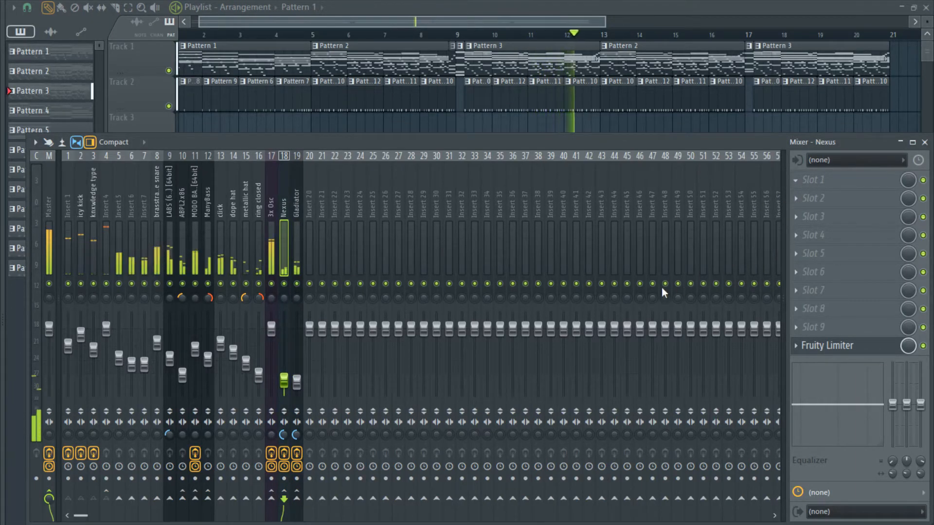
pyautogui.doubleClick(237, 286)
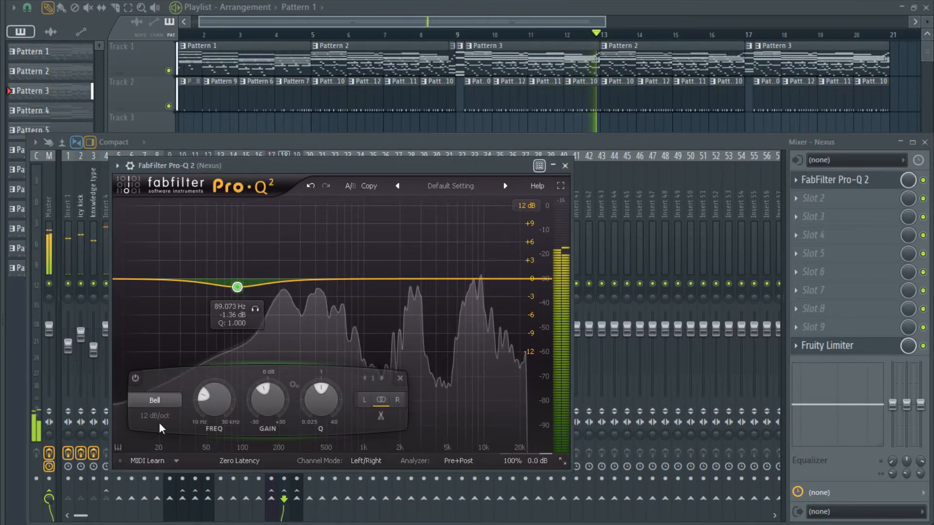
pyautogui.click(159, 443)
pyautogui.moveTo(242, 279); pyautogui.dragTo(300, 269)
# Play the arrangement from just before bar 9 to audition the Nexus low cut, and close its EQ window.
pyautogui.click(452, 30)
pyautogui.click(434, 36)
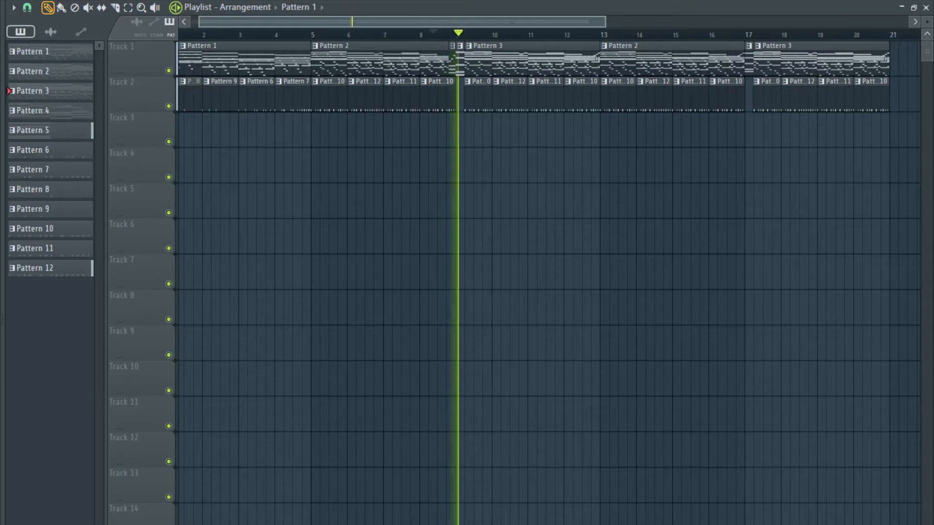
pyautogui.press('F9')
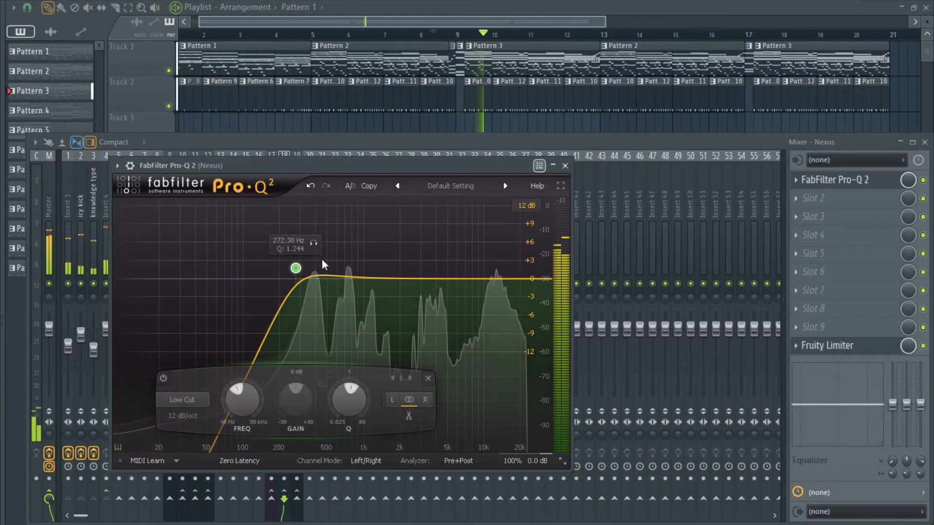
pyautogui.press('Escape')
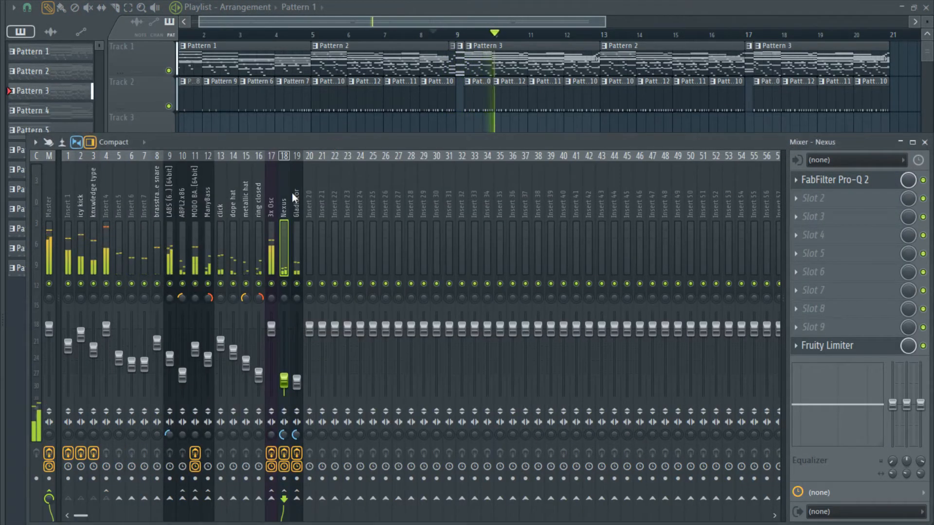
# Set the Low Cut in the Gladiator track's FabFilter Pro-Q 2 to about 187 Hz and replay from just before bar 9.
pyautogui.click(291, 270)
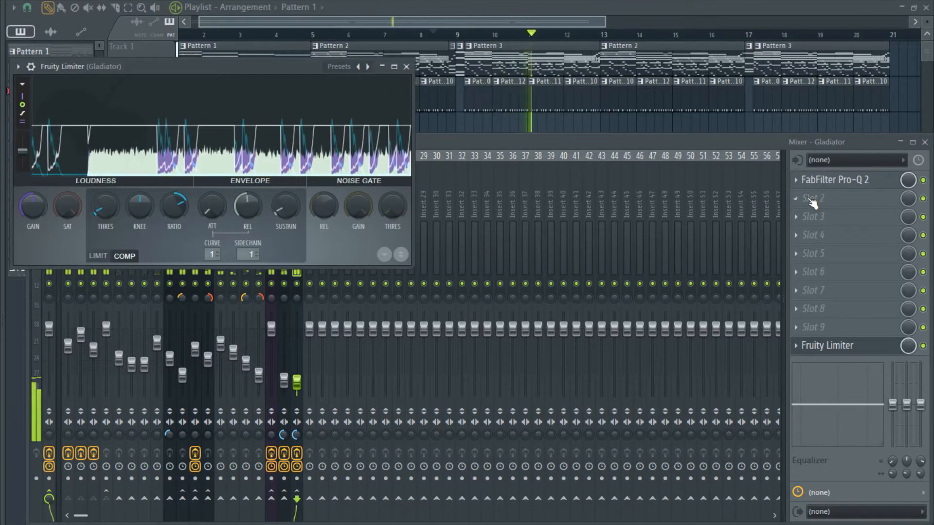
pyautogui.click(827, 180)
pyautogui.moveTo(183, 194); pyautogui.dragTo(200, 189)
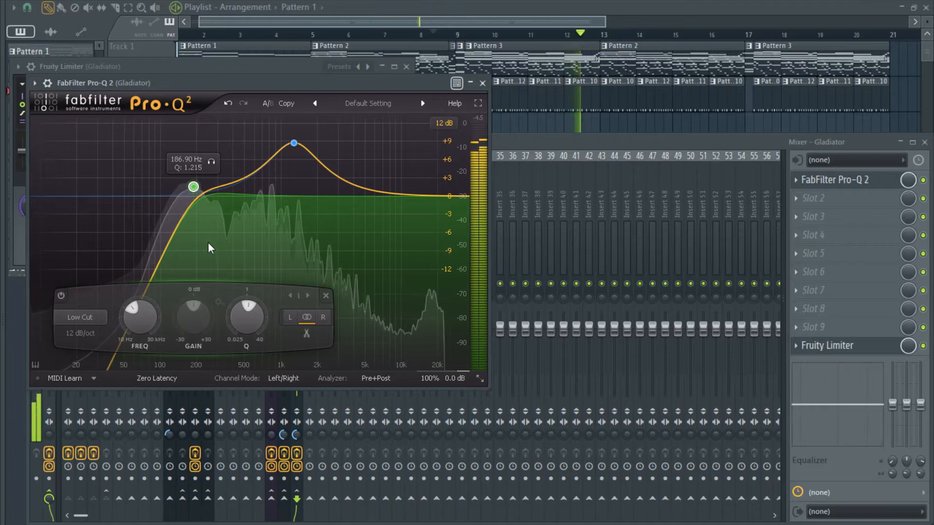
pyautogui.click(444, 40)
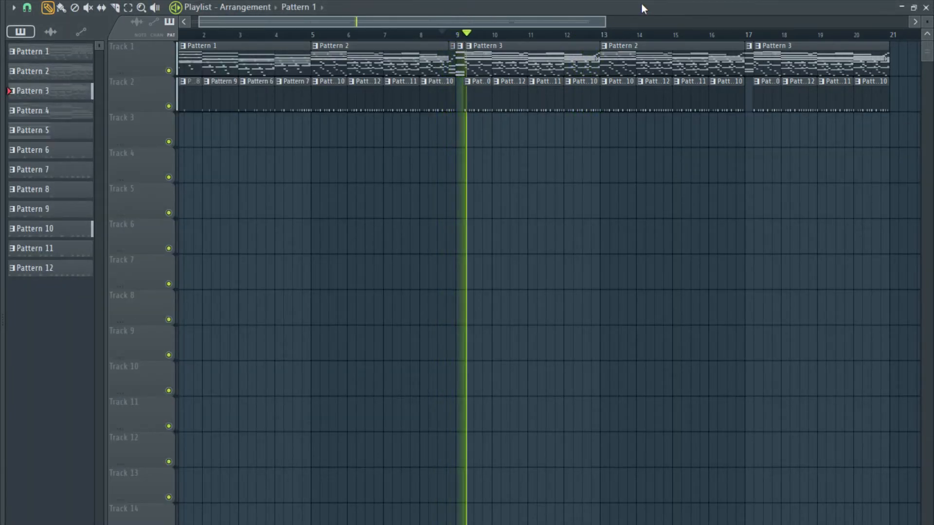
pyautogui.press('F9')
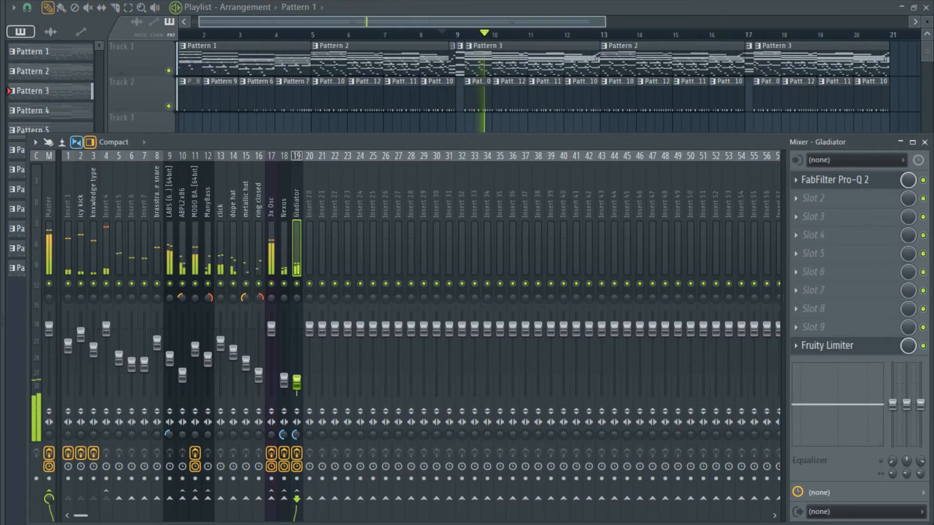
# Raise the Low Cut frequency in Gladiator's FabFilter Pro-Q 2 further while the track is soloed, and end the solo.
pyautogui.click(819, 179)
pyautogui.click(820, 178)
pyautogui.click(549, 142)
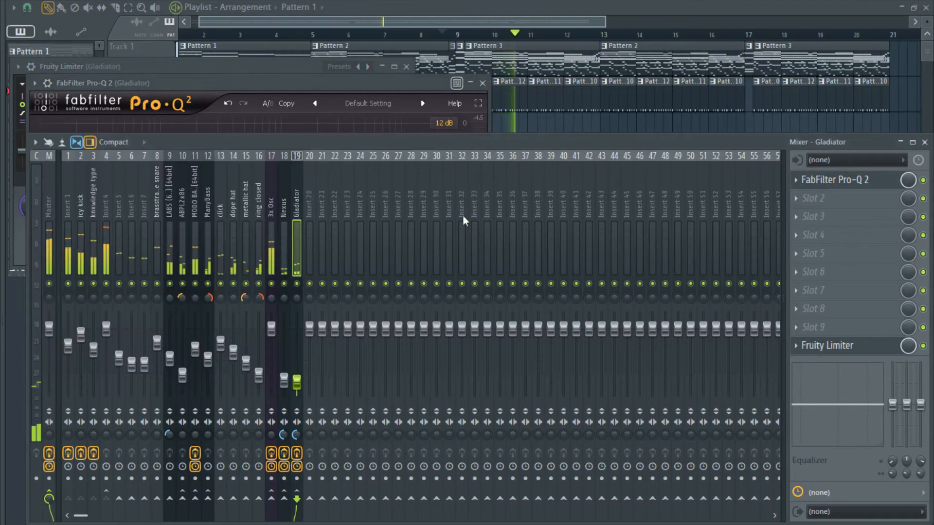
pyautogui.rightClick(297, 283)
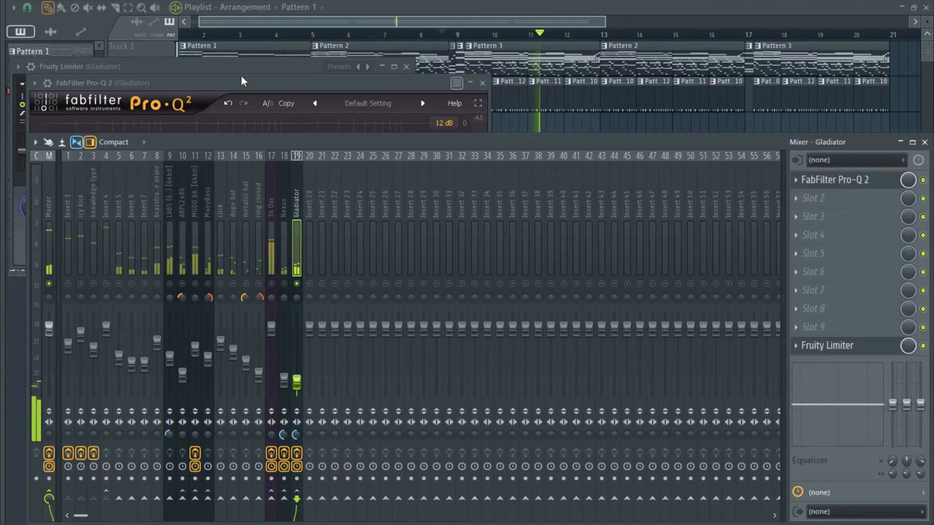
pyautogui.click(231, 100)
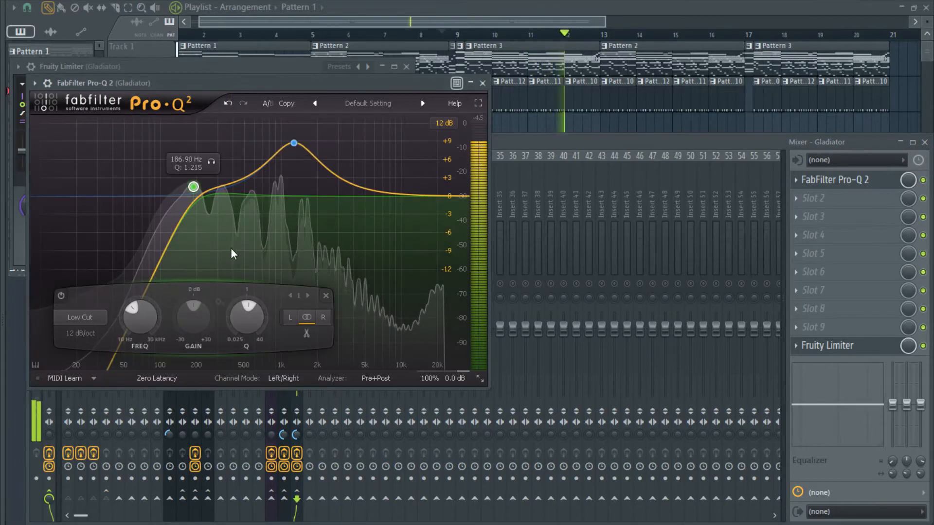
pyautogui.moveTo(192, 187); pyautogui.dragTo(232, 181)
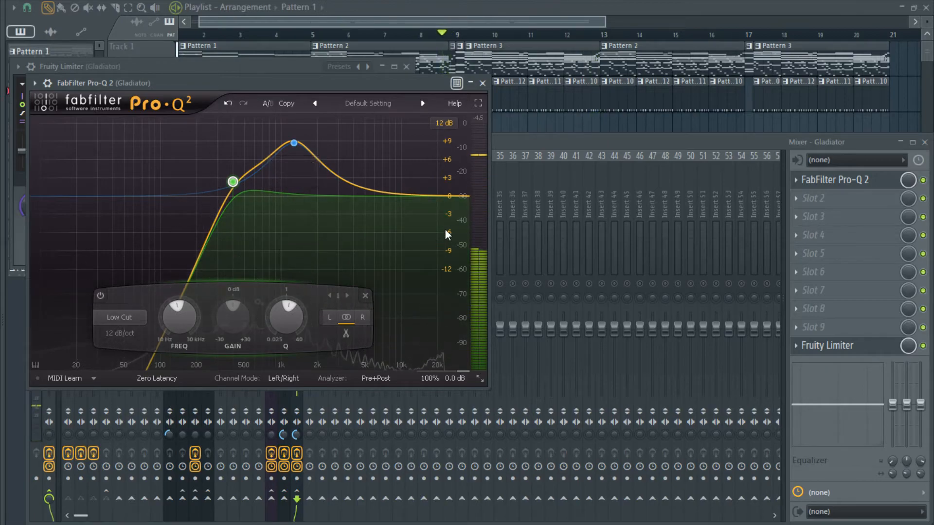
pyautogui.click(514, 152)
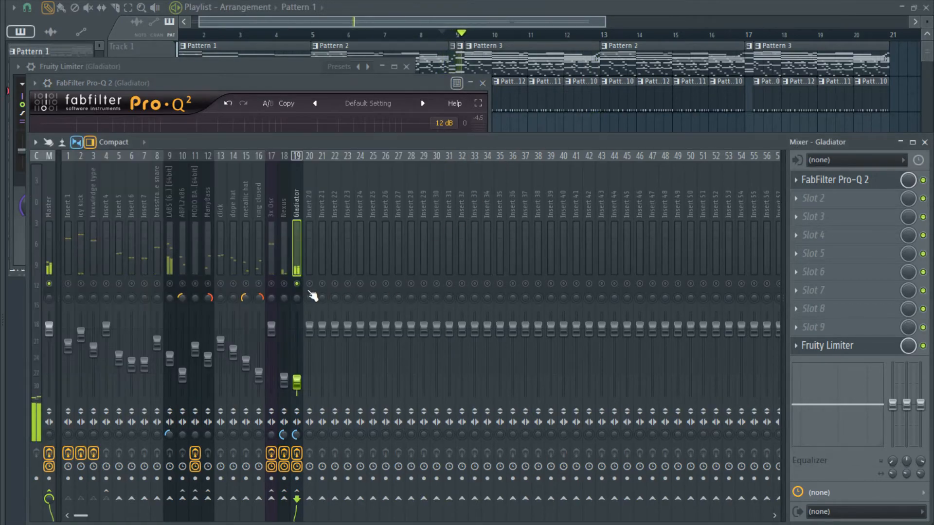
pyautogui.rightClick(296, 284)
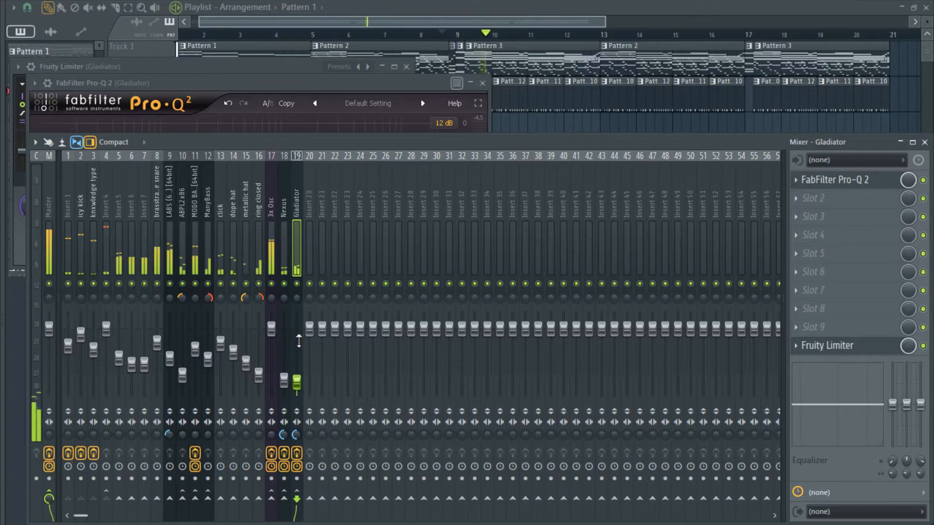
# Lower the Gladiator mixer track's volume slightly during playback and return to the playlist.
pyautogui.click(523, 25)
pyautogui.click(383, 395)
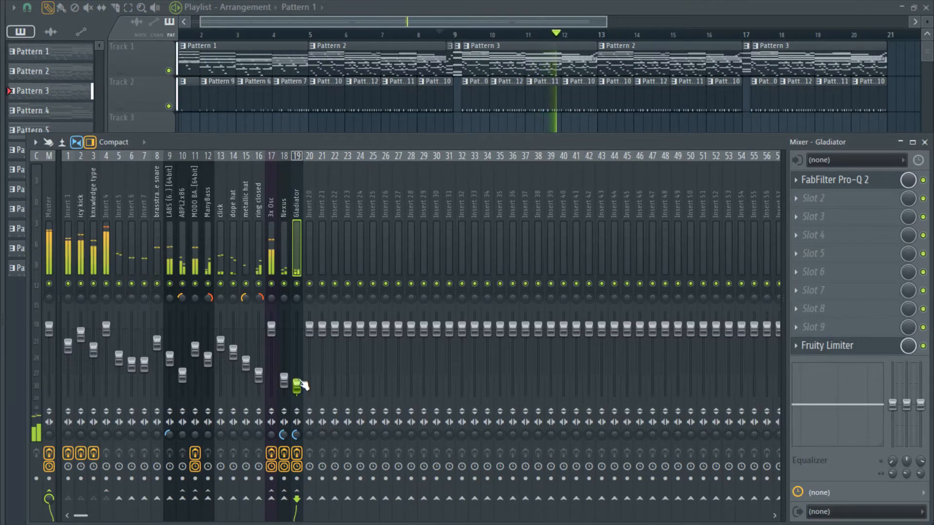
pyautogui.click(466, 23)
pyautogui.scroll(-3, 396, 162)
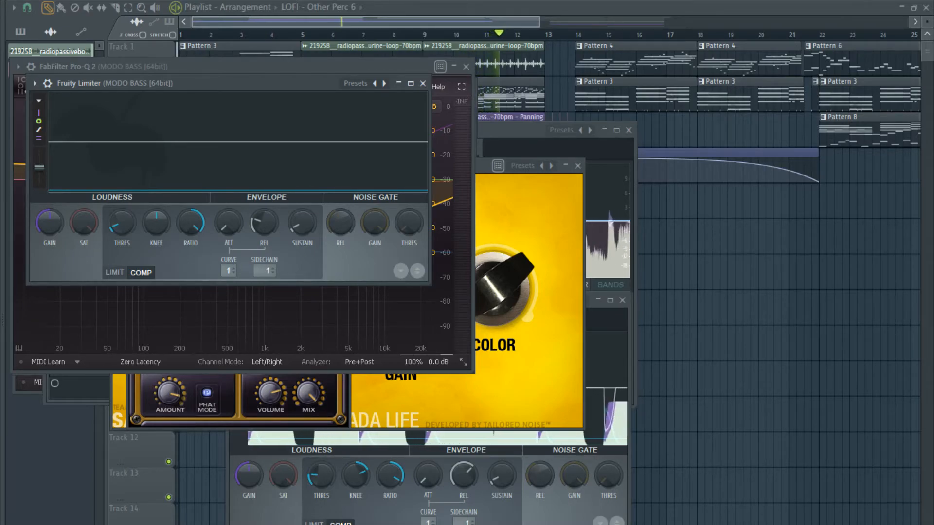
# Show the full arrangement of the project with the radio-passive loop audio clips and review it during playback.
pyautogui.moveTo(538, 22); pyautogui.dragTo(905, 61)
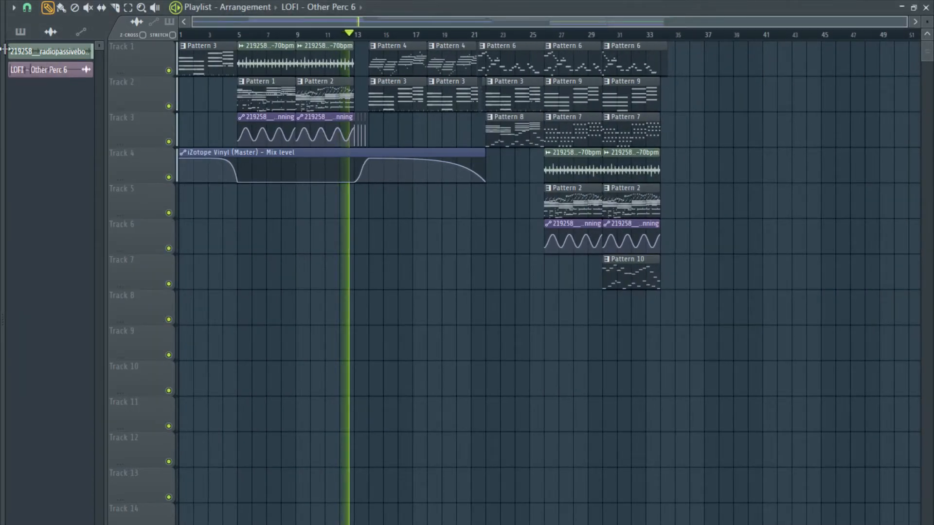
pyautogui.press('space')
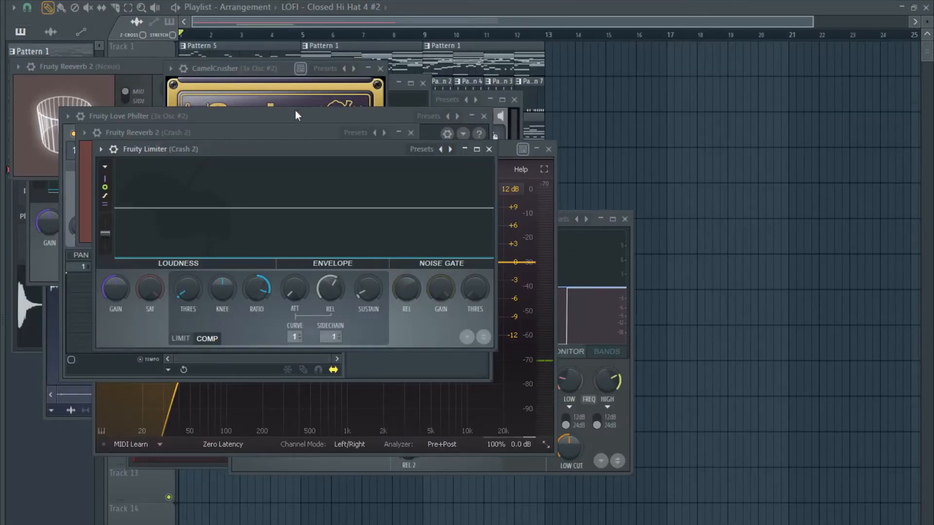
# Close all open plugin windows, play the Pattern 7 project's arrangement from the start and show the mixer.
pyautogui.press('F12')
pyautogui.press('space')
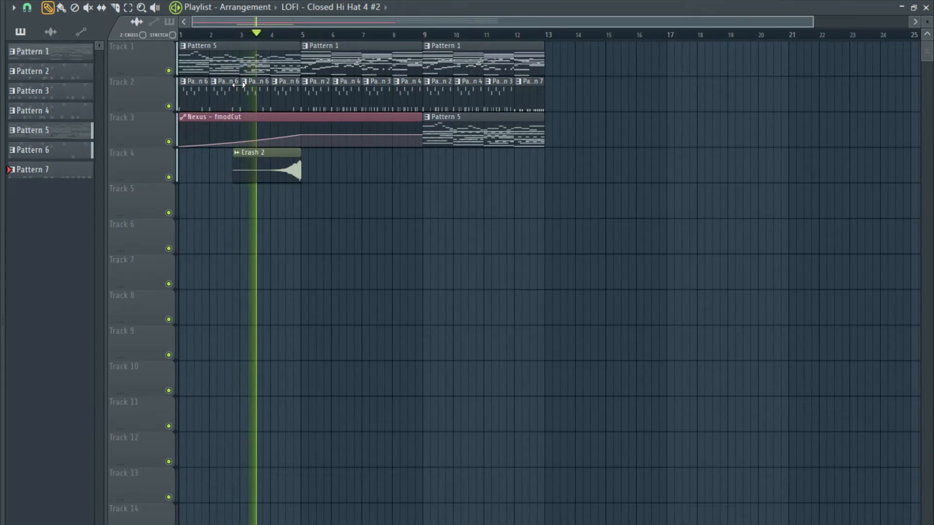
pyautogui.press('F9')
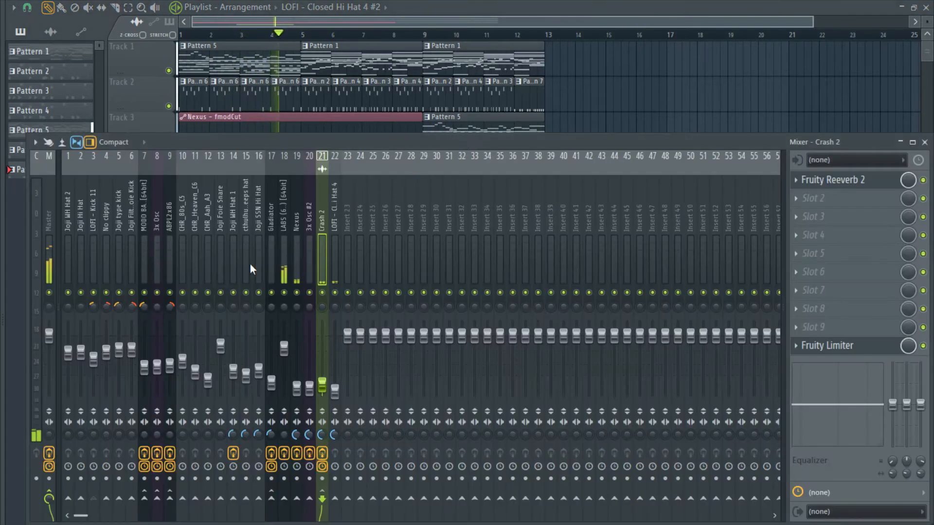
# Close the mixer and copy the opening Pattern 5 and Pattern 6 clips to bars 13 to 17 on Tracks 1 and 2.
pyautogui.click(50, 258)
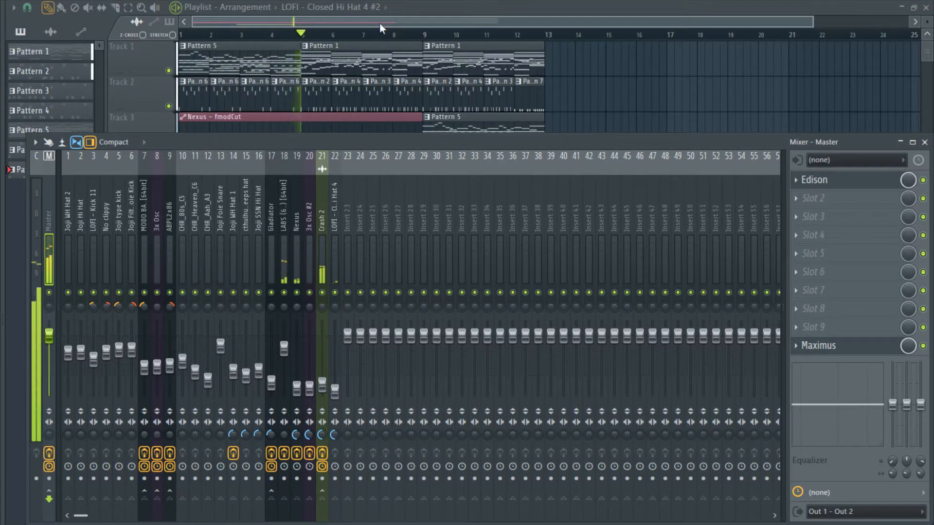
pyautogui.press('F9')
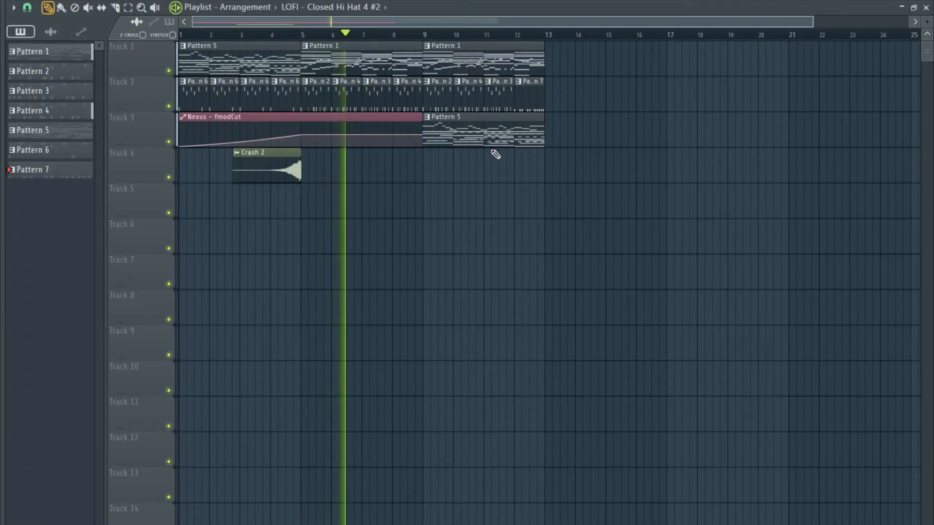
pyautogui.moveTo(190, 44)
pyautogui.mouseDown()
pyautogui.moveTo(229, 109)
pyautogui.moveTo(293, 95)
pyautogui.moveTo(295, 113)
pyautogui.moveTo(291, 99)
pyautogui.moveTo(630, 79)
pyautogui.mouseUp()
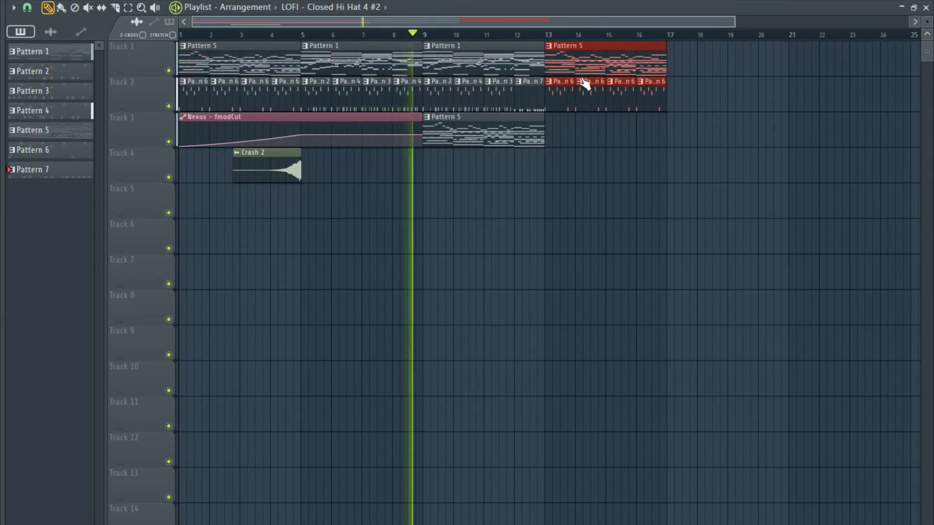
pyautogui.scroll(4, 574, 90)
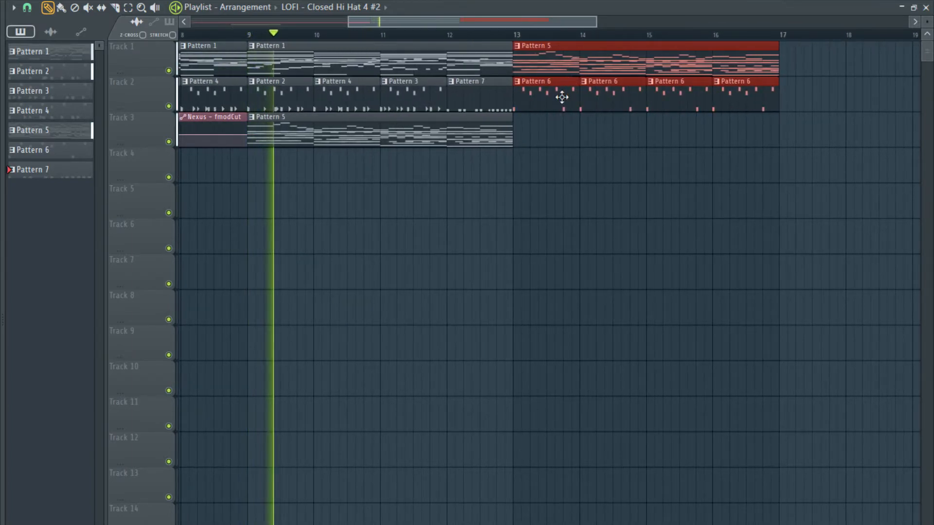
pyautogui.scroll(-3, 562, 97)
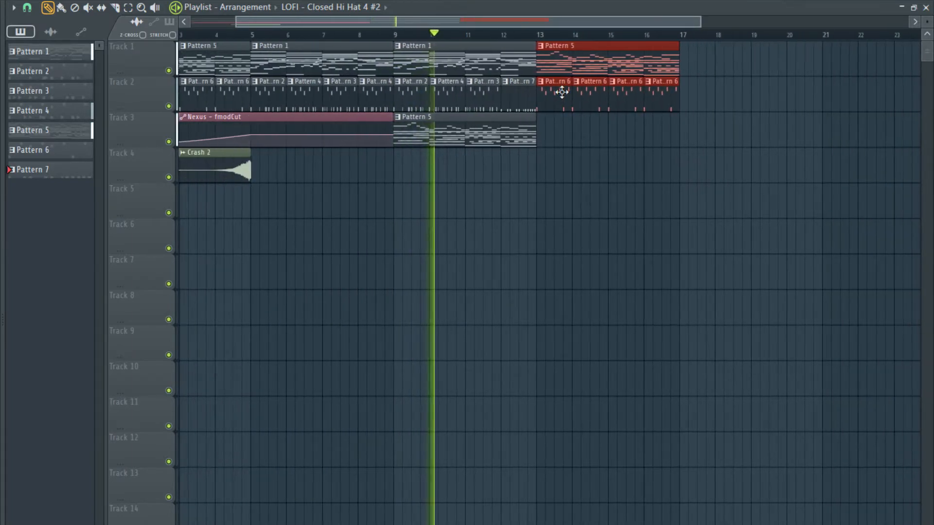
pyautogui.scroll(-2, 562, 91)
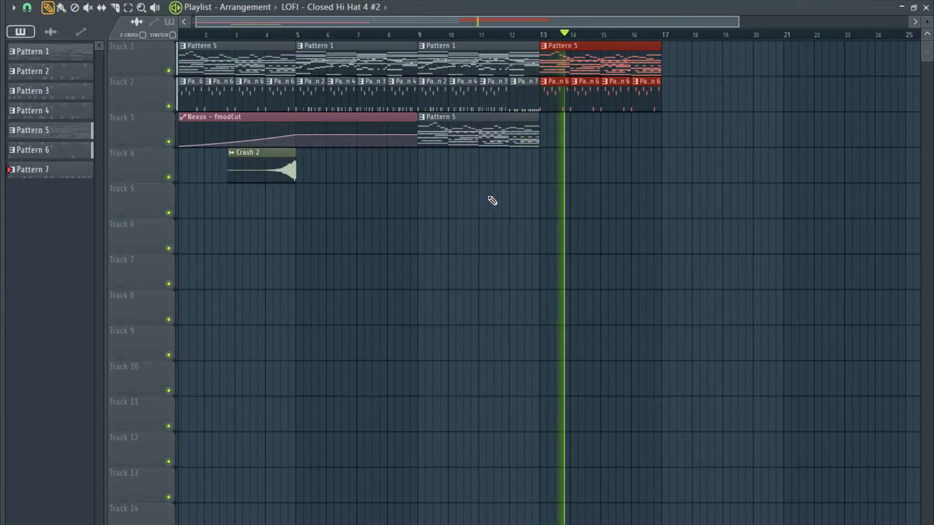
# Delete the copied clips after bar 13, stop playback and extend the final section's clips slightly past bar 13.
pyautogui.rightClick(555, 99)
pyautogui.rightClick(623, 91)
pyautogui.press('space')
pyautogui.moveTo(562, 142); pyautogui.dragTo(543, 54)
pyautogui.moveTo(542, 52); pyautogui.dragTo(534, 135)
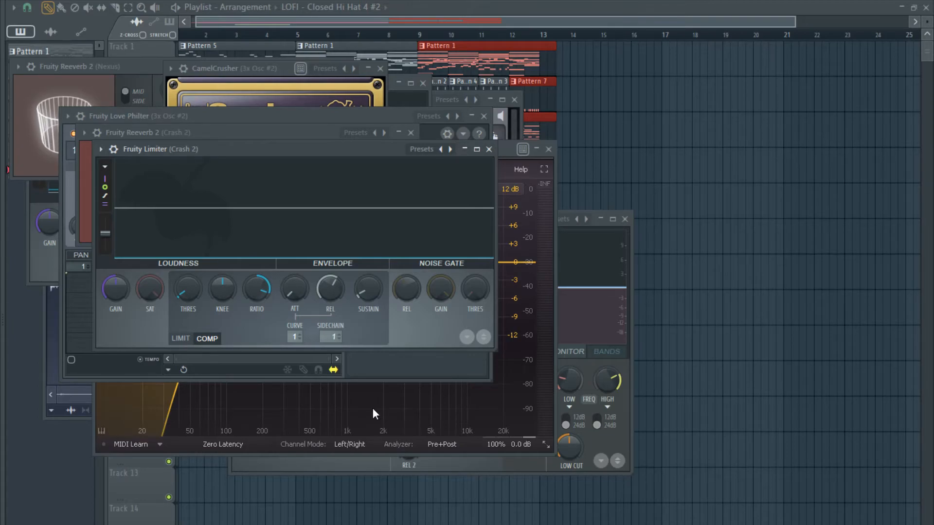
# Close the LABS plugin window in the new piano project and show the channel rack with Pattern 1 playing.
pyautogui.click(351, 426)
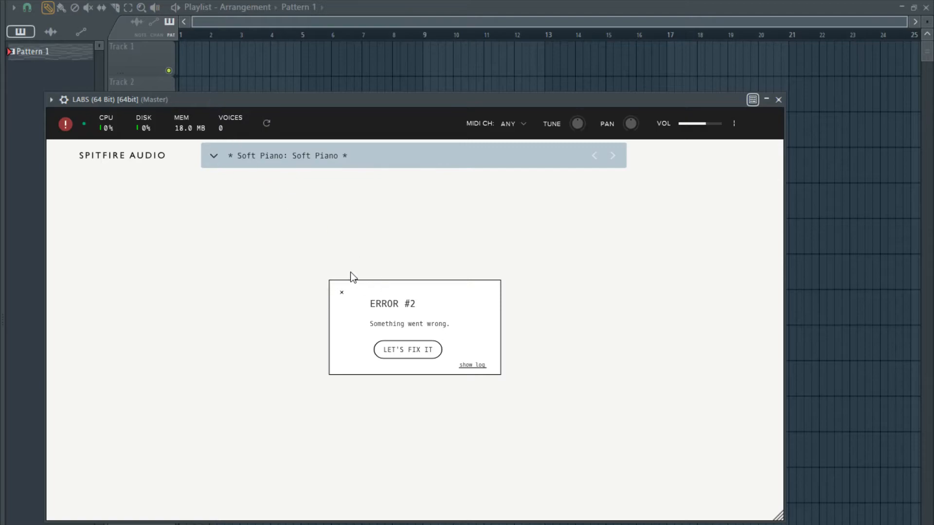
pyautogui.press('space')
pyautogui.click(630, 1)
pyautogui.click(650, 0)
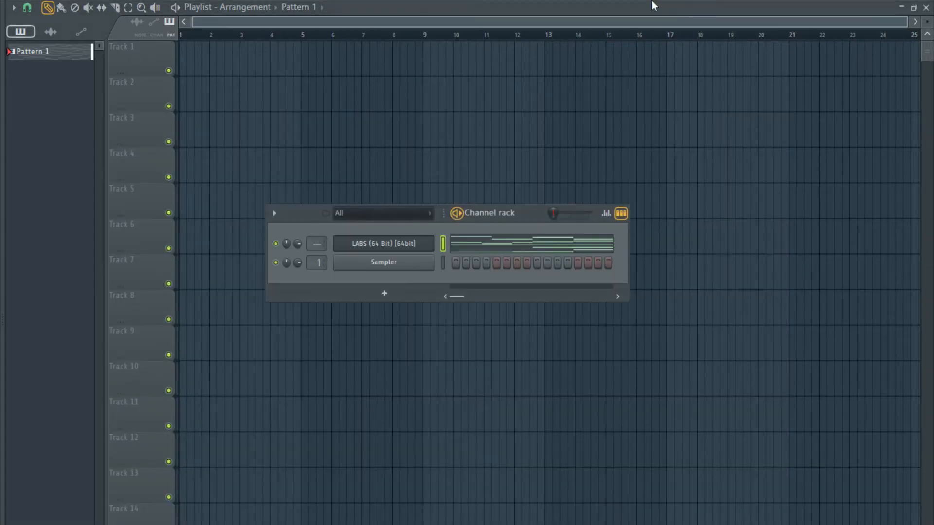
# Examine the LABS notes of Pattern 1 in the piano roll during playback, close it and stop playback.
pyautogui.click(487, 247)
pyautogui.moveTo(333, 22); pyautogui.dragTo(800, 93)
pyautogui.scroll(3, 723, 128)
pyautogui.scroll(1, 715, 124)
pyautogui.scroll(-7, 706, 123)
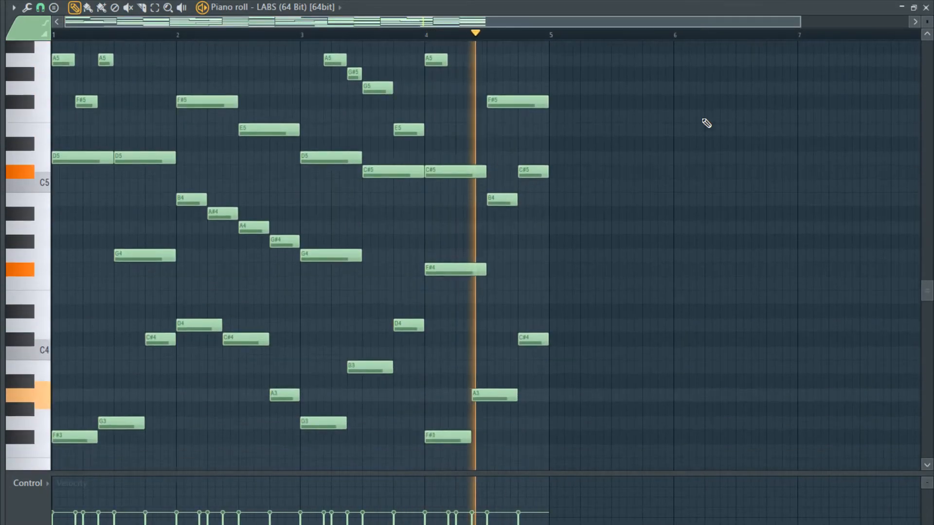
pyautogui.scroll(3, 706, 123)
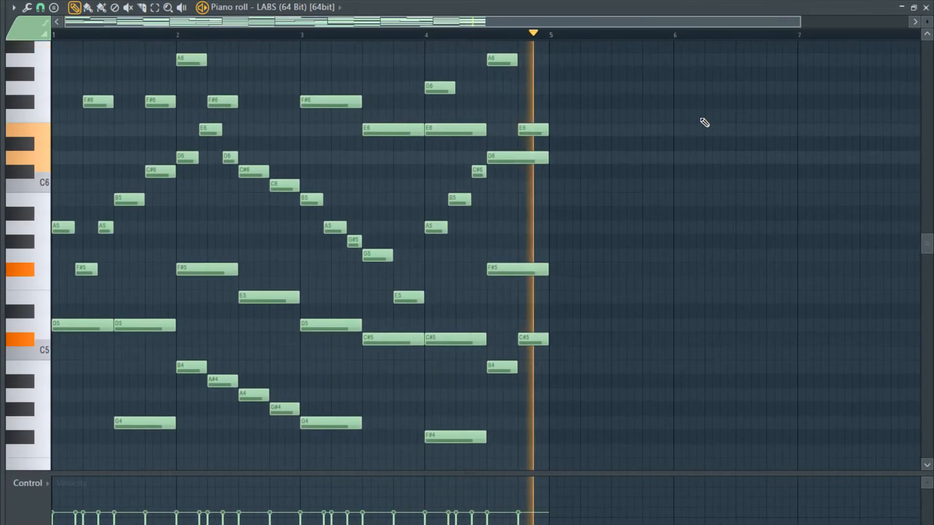
pyautogui.click(927, 6)
pyautogui.press('space')
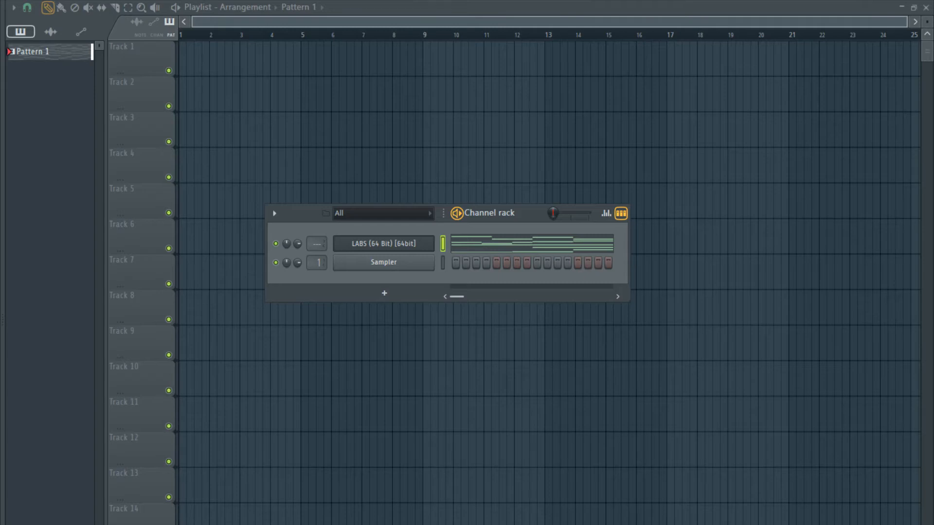
# Audition Pattern 1 and add the LOFI - Clap 3 sample as a new channel above LABS.
pyautogui.press('space')
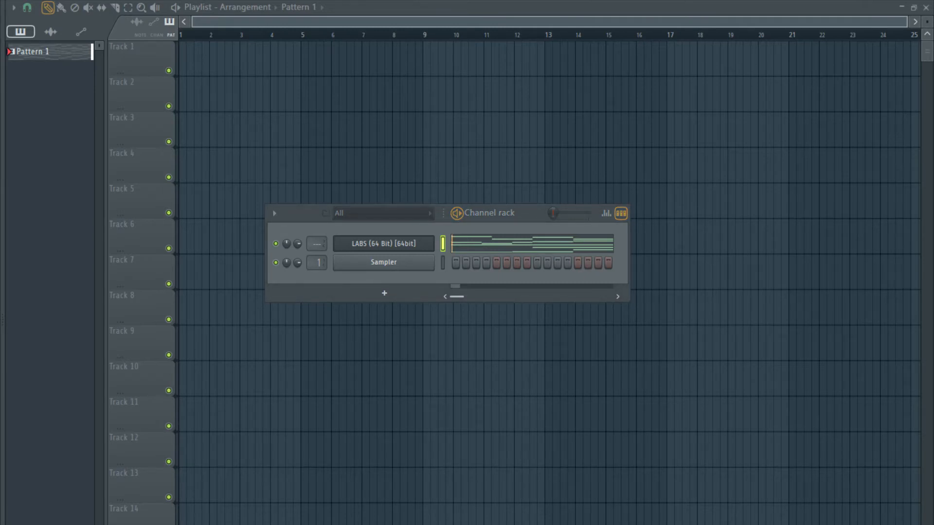
pyautogui.press('space')
pyautogui.press('space')
pyautogui.press('space')
pyautogui.press('space')
pyautogui.moveTo(134, 240); pyautogui.dragTo(386, 230)
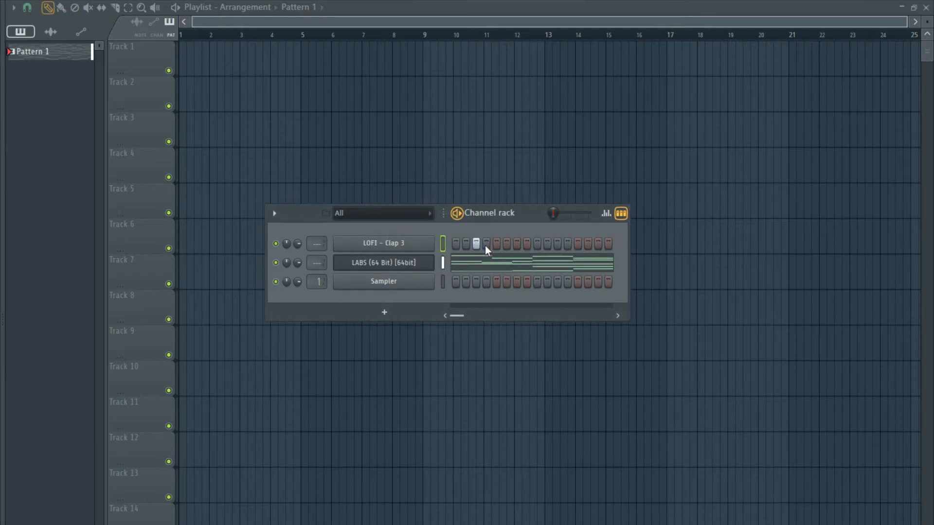
# Place Pattern 1 at bar 1 of Track 1 and create the empty Pattern 2 for drums.
pyautogui.click(206, 58)
pyautogui.moveTo(254, 59); pyautogui.dragTo(243, 48)
pyautogui.press('F4')
pyautogui.press('F6')
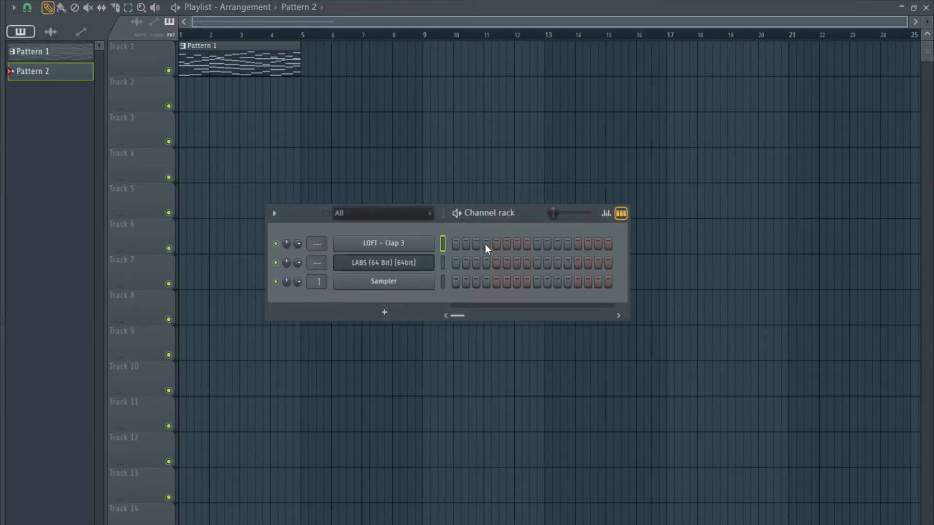
# Fill bars 1 to 4 of Track 2 with four consecutive Pattern 2 clips.
pyautogui.moveTo(223, 100); pyautogui.dragTo(165, 115)
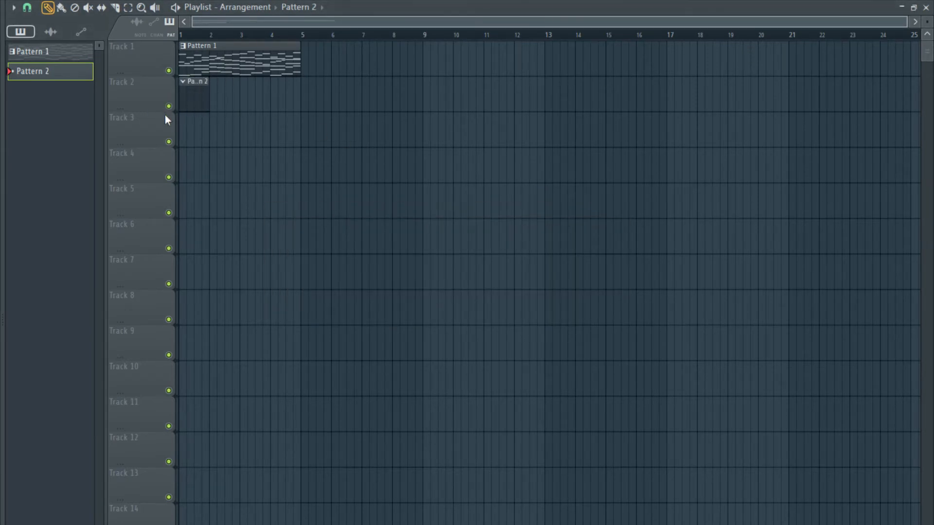
pyautogui.scroll(2, 168, 122)
pyautogui.scroll(2, 164, 121)
pyautogui.click(317, 98)
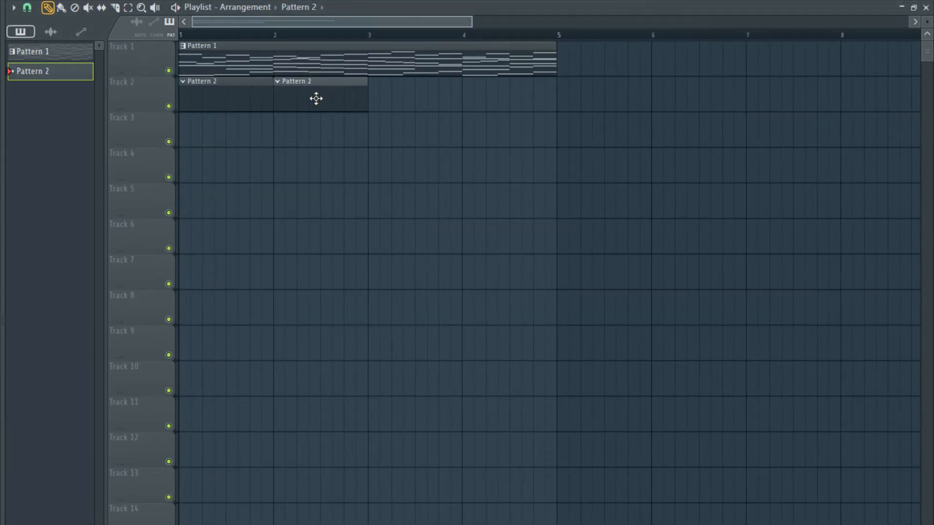
pyautogui.click(382, 97)
pyautogui.moveTo(382, 97); pyautogui.dragTo(410, 102)
pyautogui.moveTo(484, 102); pyautogui.dragTo(504, 104)
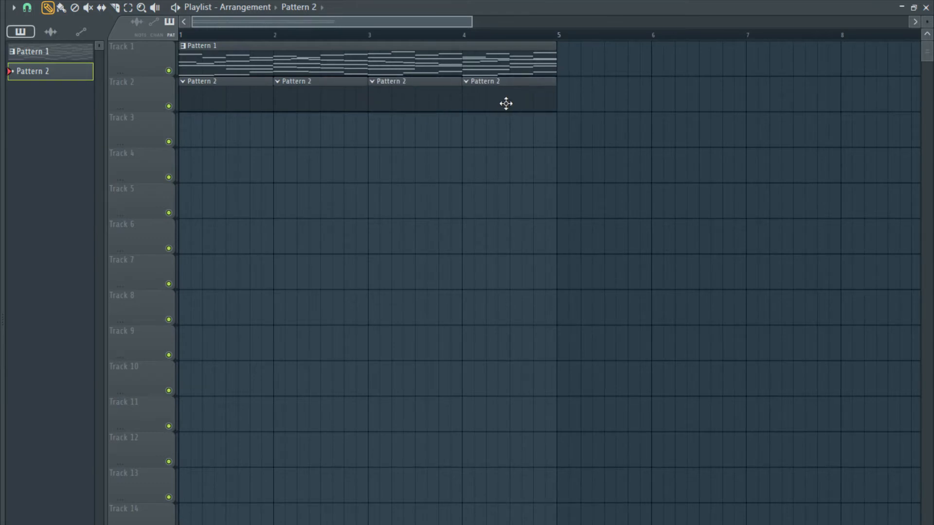
# Program LOFI - Clap 3 in Pattern 2 on steps 4, 7, 12 and 15.
pyautogui.press('F6')
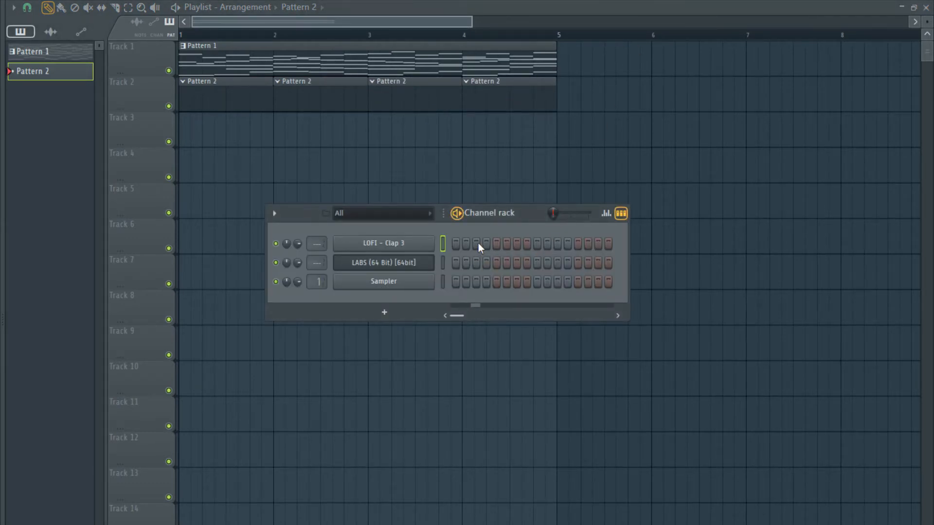
pyautogui.click(486, 244)
pyautogui.click(515, 244)
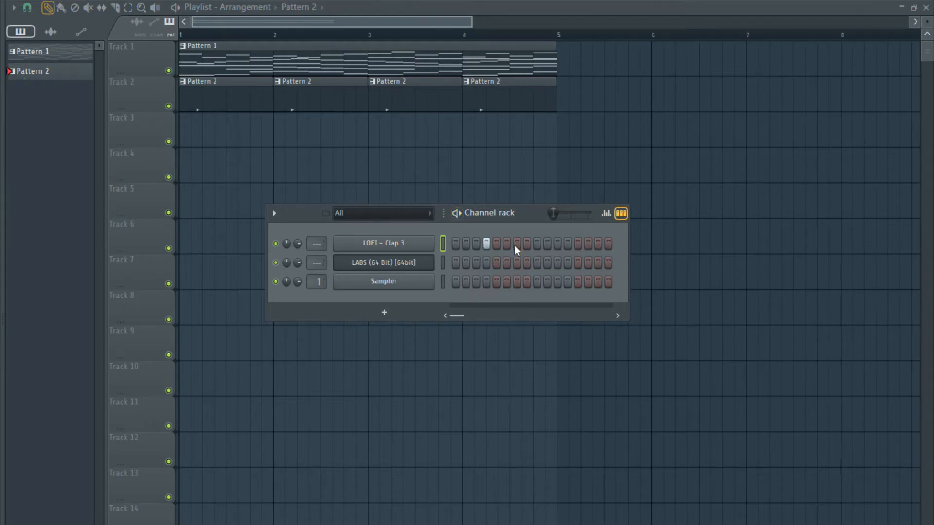
pyautogui.click(567, 244)
pyautogui.click(598, 244)
pyautogui.press('space')
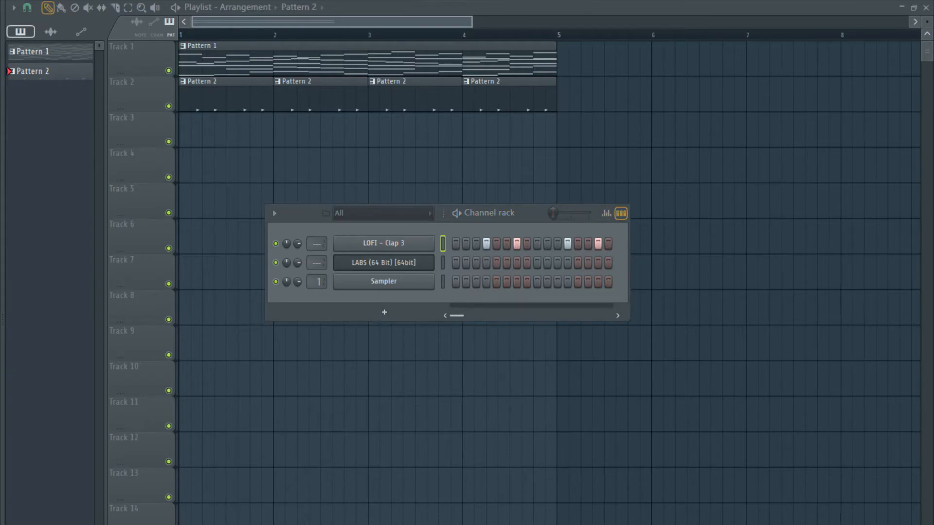
# Add the LOFI - Kick 6 sample as a channel and program it in Pattern 2 on steps 1 and 9.
pyautogui.moveTo(1, 243); pyautogui.dragTo(388, 233)
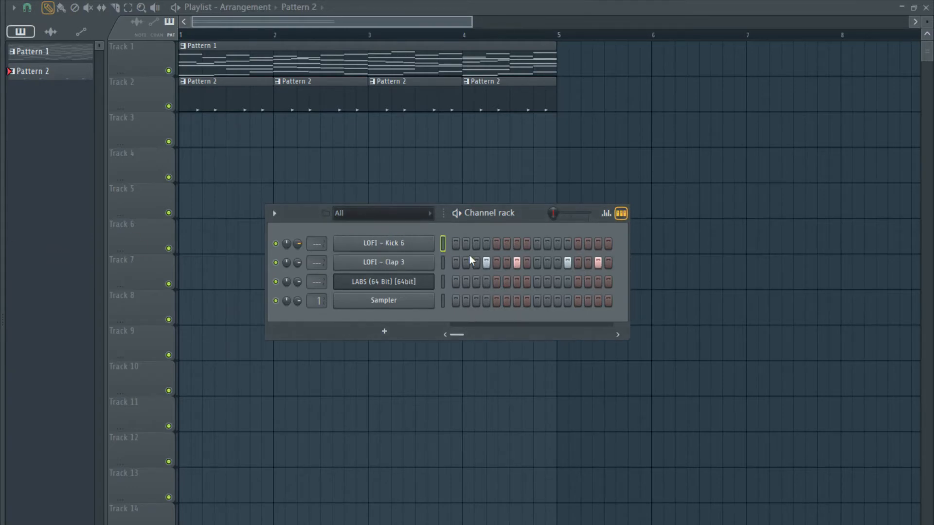
pyautogui.click(455, 243)
pyautogui.click(538, 243)
pyautogui.press('F6')
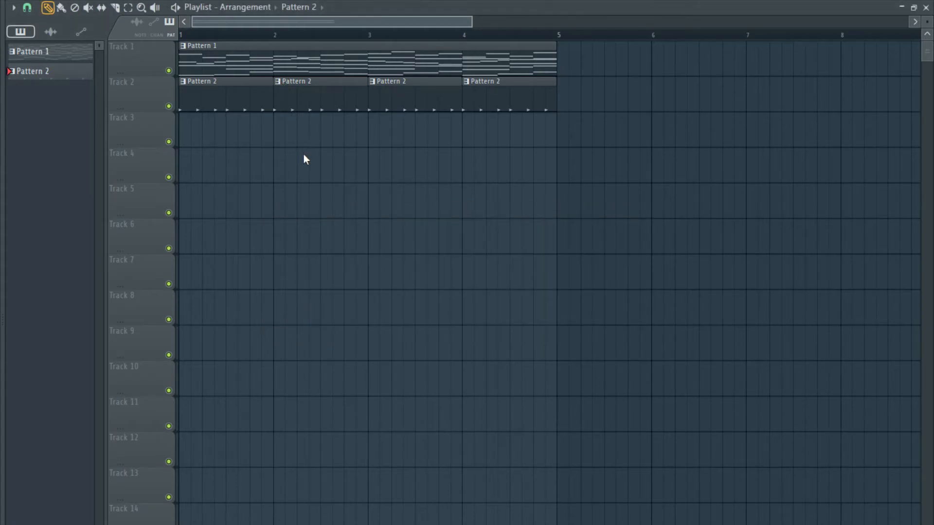
# Make the bar 2 drum clip a unique pattern and add a LOFI - Kick 6 hit on step 13.
pyautogui.press('F4')
pyautogui.moveTo(311, 130); pyautogui.dragTo(308, 105)
pyautogui.press('F7')
pyautogui.press('F7')
pyautogui.press('F6')
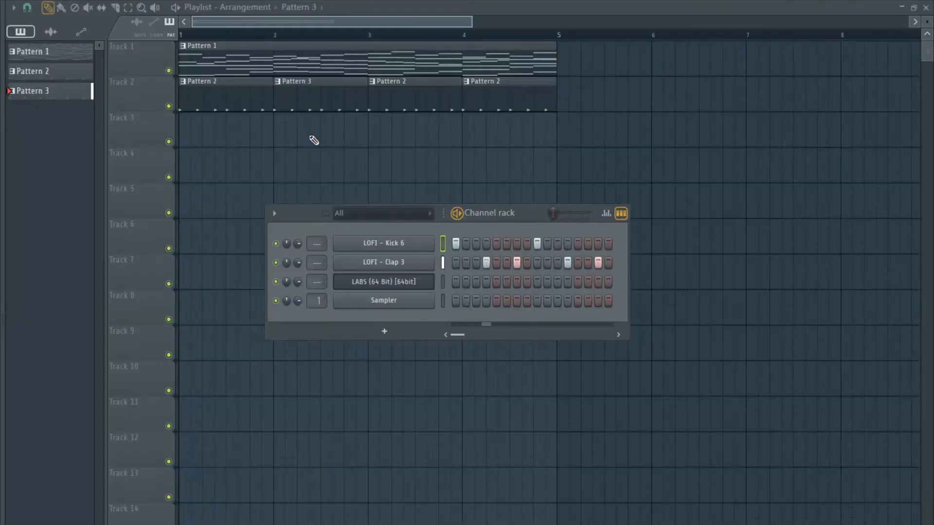
pyautogui.click(577, 243)
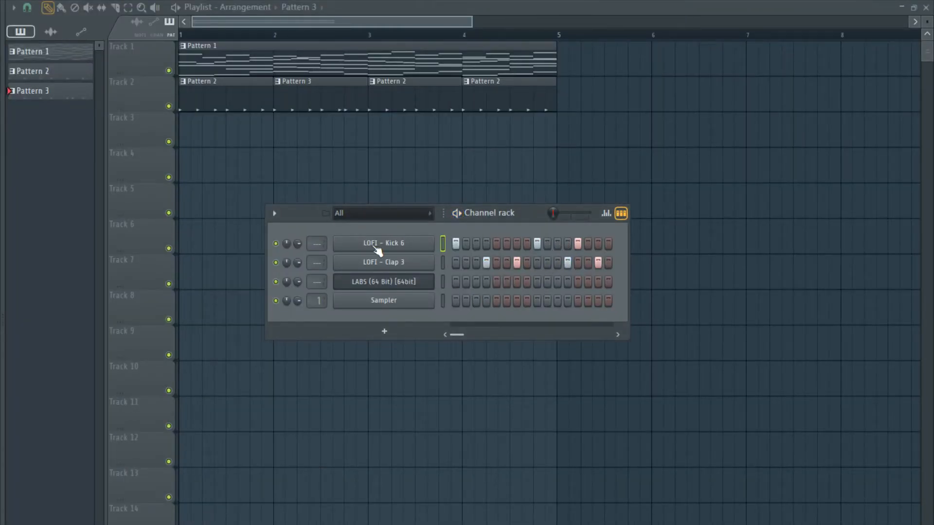
# Make the bar 4 drum clip a unique pattern and add LOFI - Kick 6 hits on steps 12 and 15.
pyautogui.press('F6')
pyautogui.press('F4')
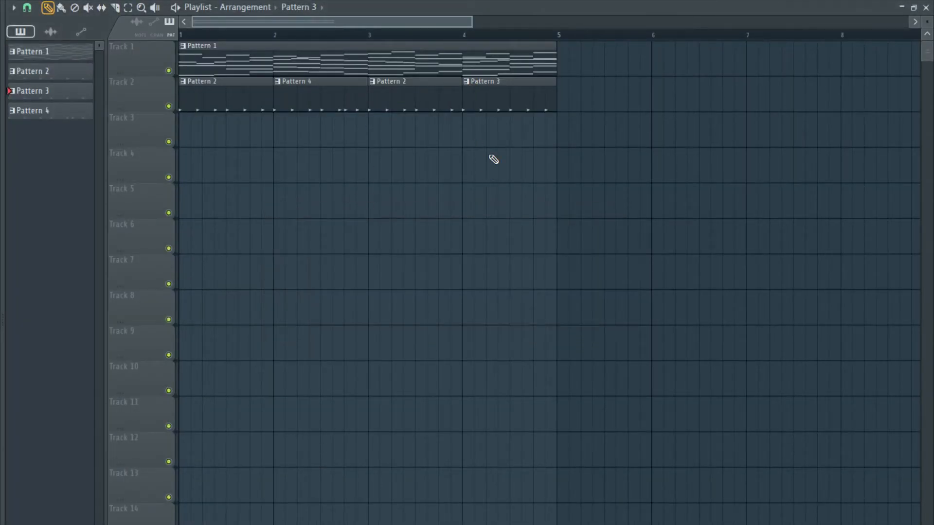
pyautogui.press('F7')
pyautogui.press('F7')
pyautogui.press('F6')
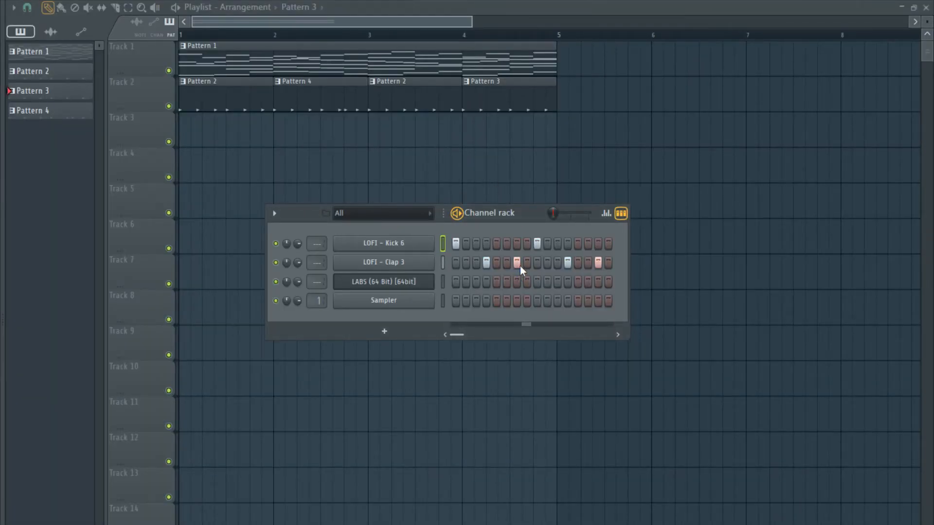
pyautogui.click(567, 243)
pyautogui.click(598, 243)
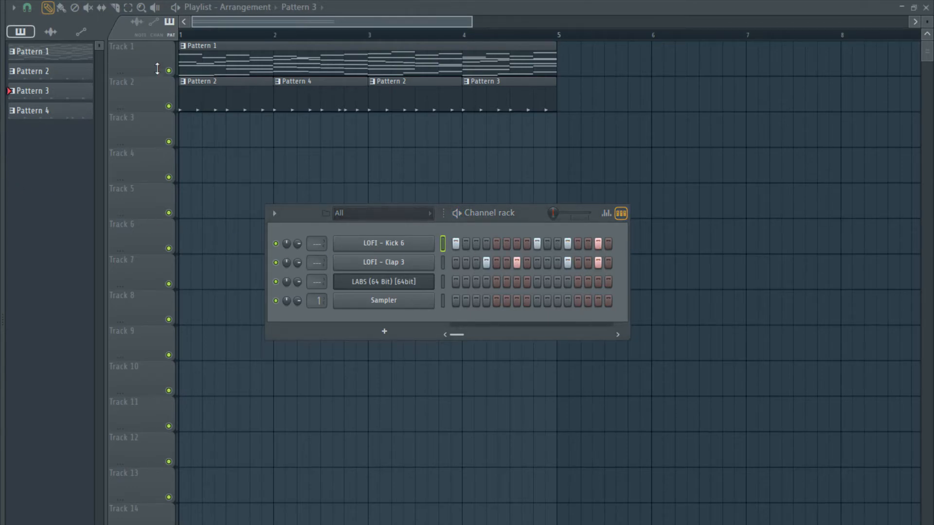
# Switch to song mode and play the four-bar piano and drum arrangement from the start.
pyautogui.click(156, 44)
pyautogui.press('l')
pyautogui.press('space')
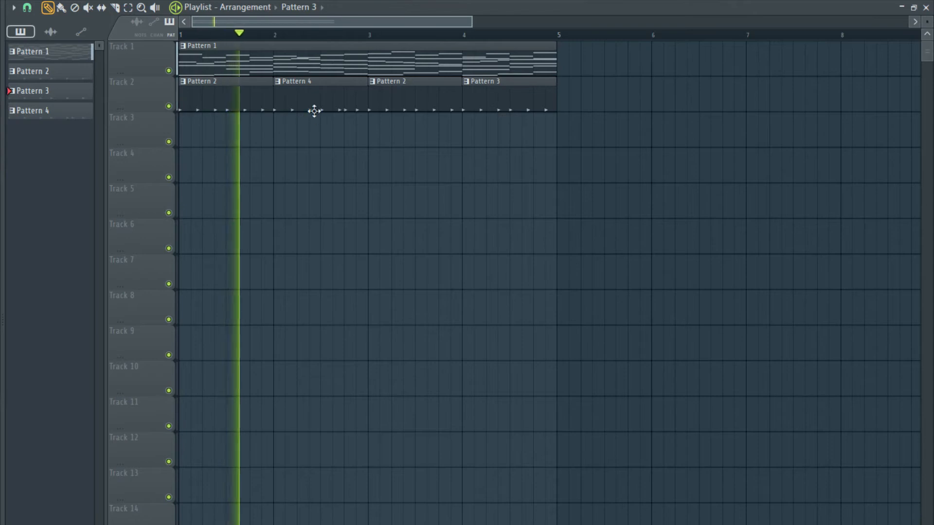
# Add the LOFI - Clap 4 sample as a channel and copy LOFI - Clap 3's steps to it in Pattern 3.
pyautogui.press('F6')
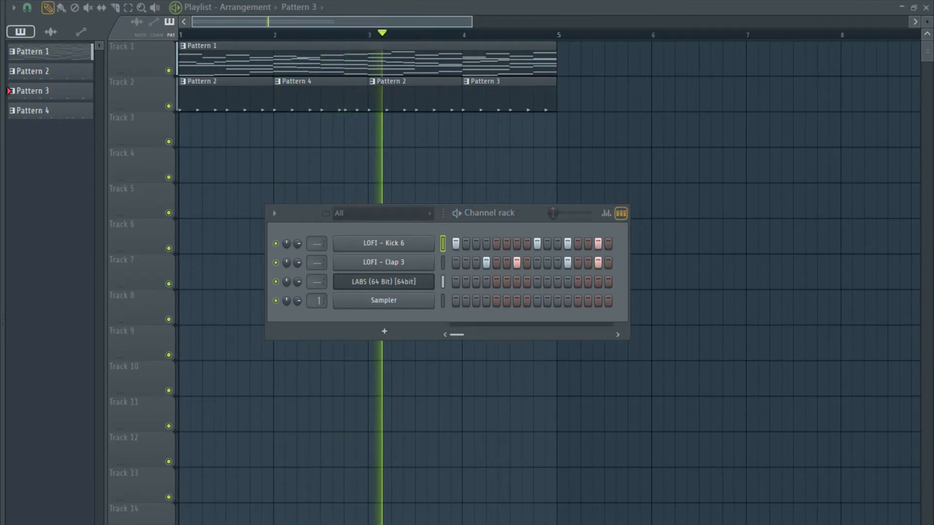
pyautogui.moveTo(366, 274); pyautogui.dragTo(366, 270)
pyautogui.hotkey('ctrl', 'c')
pyautogui.click(441, 284)
pyautogui.hotkey('ctrl', 'v')
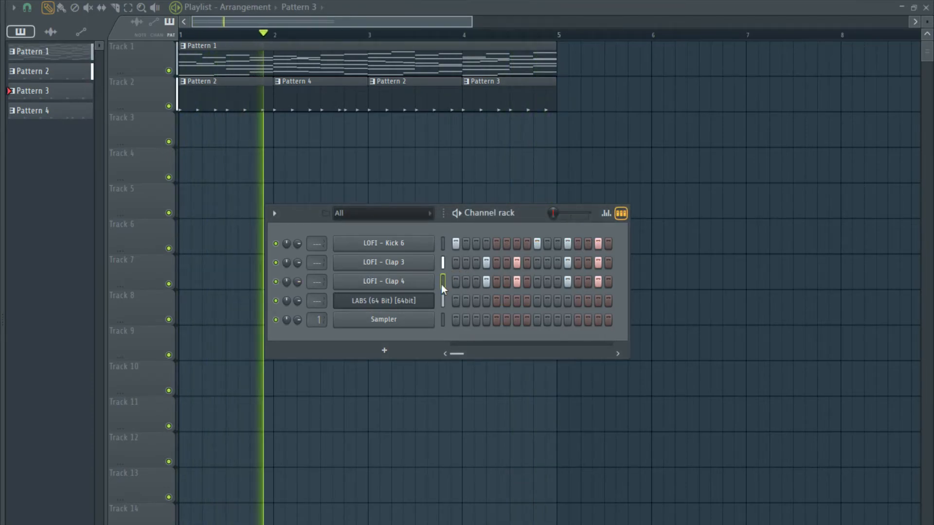
# Copy LOFI - Clap 3's steps to LOFI - Clap 4 in Patterns 2 and 4, and stop playback.
pyautogui.press('F6')
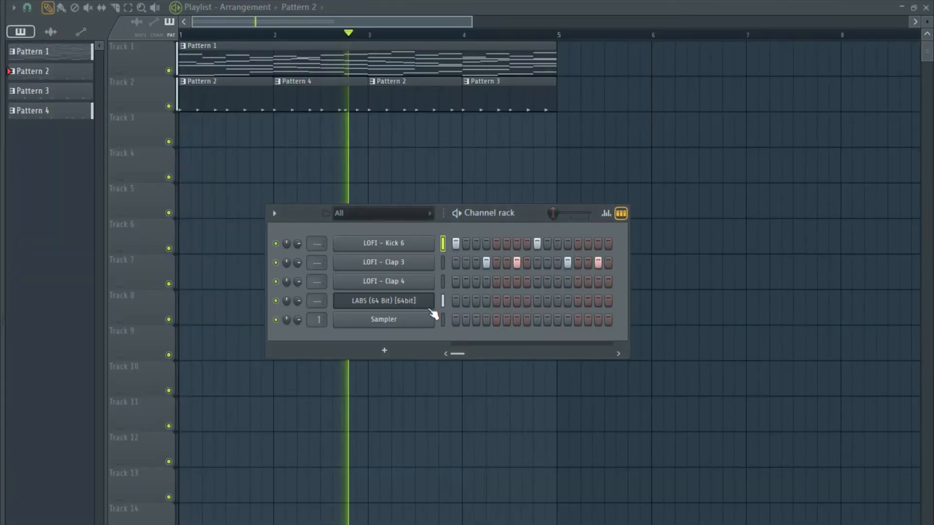
pyautogui.click(442, 263)
pyautogui.hotkey('ctrl', 'c')
pyautogui.click(443, 282)
pyautogui.hotkey('ctrl', 'v')
pyautogui.doubleClick(306, 106)
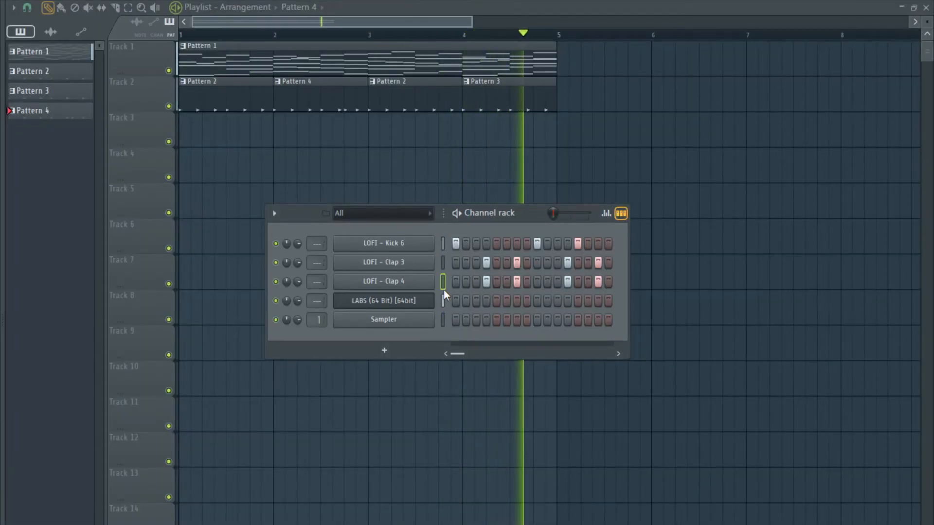
pyautogui.press('space')
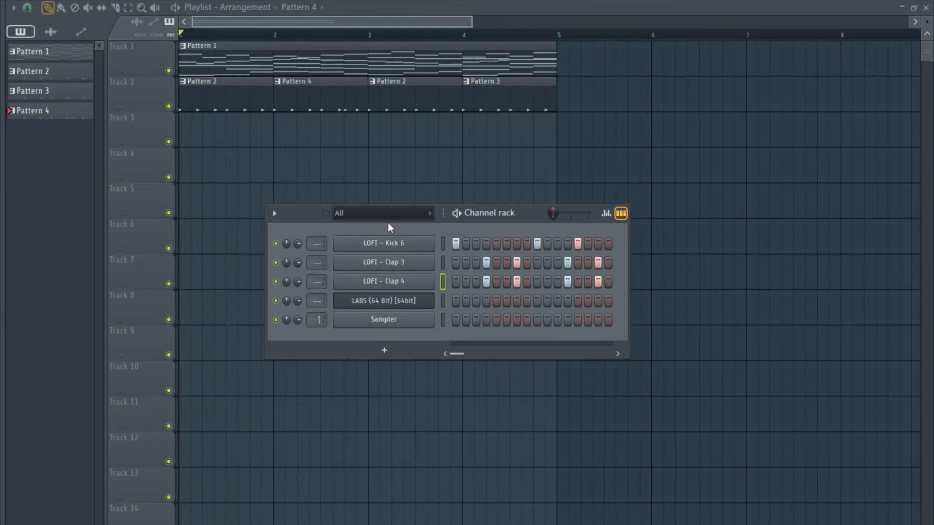
# Move the Track 2 drum clips to start at bar 5, duplicate Pattern 1 there on Track 1 and show the channel rack.
pyautogui.moveTo(564, 98); pyautogui.dragTo(593, 92)
pyautogui.moveTo(479, 58); pyautogui.dragTo(853, 58)
pyautogui.press('F6')
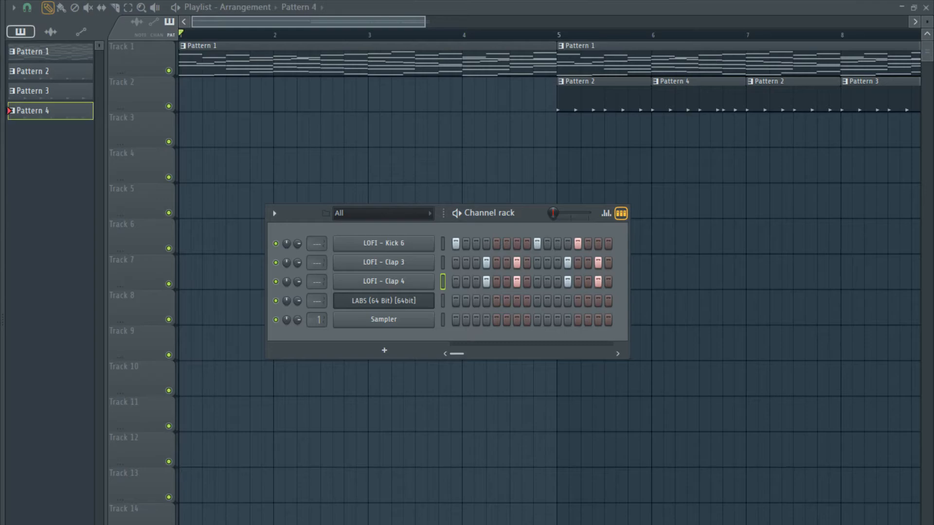
# Create Pattern 5, place it at bar 1 on Track 2 and add LOFI - Kick 6 hits on steps 1, 7 and 13.
pyautogui.press('F4')
pyautogui.moveTo(292, 108); pyautogui.dragTo(192, 104)
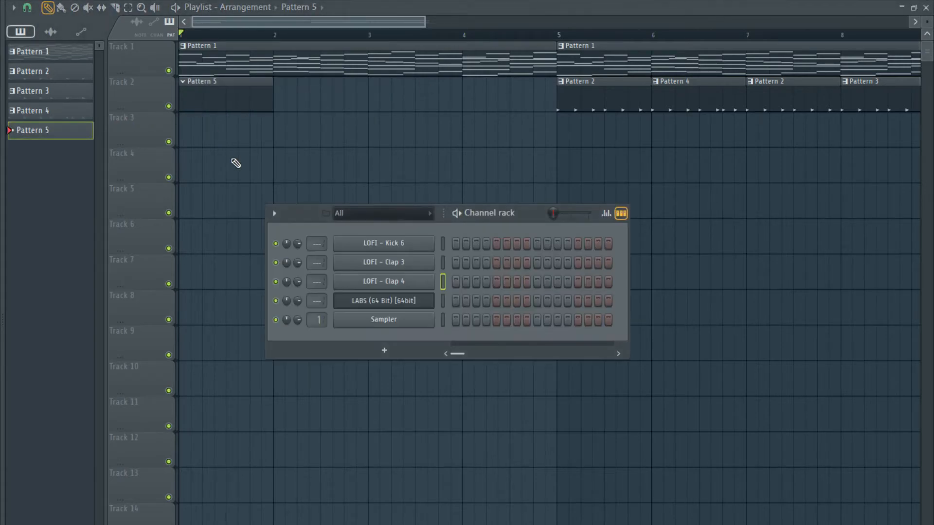
pyautogui.click(456, 244)
pyautogui.press('space')
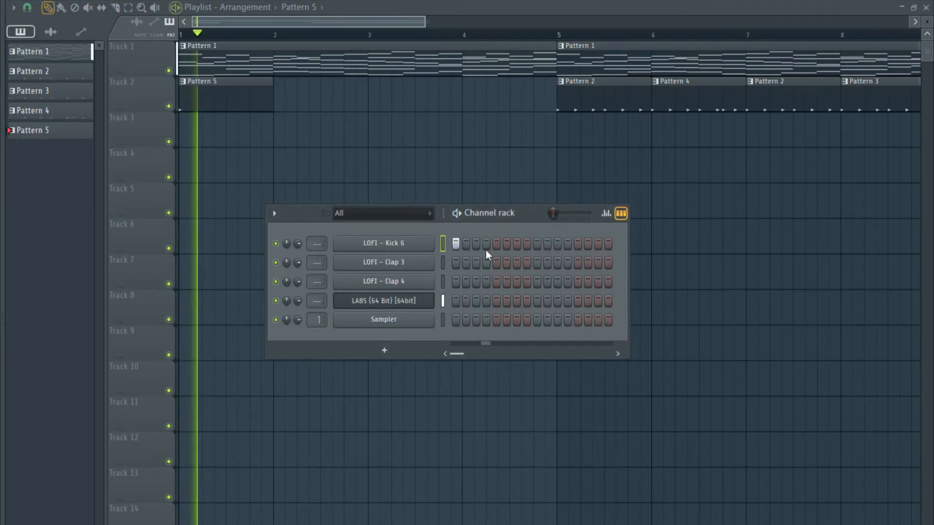
pyautogui.click(517, 244)
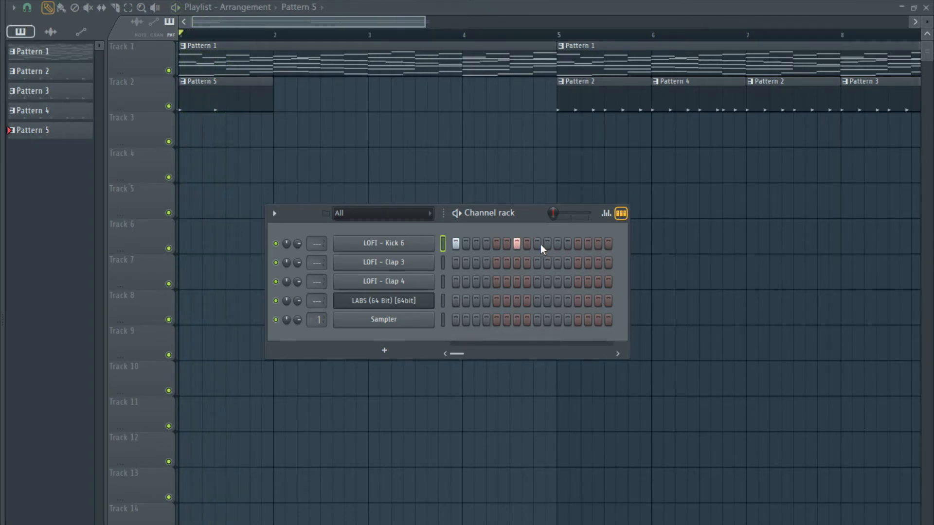
pyautogui.click(575, 244)
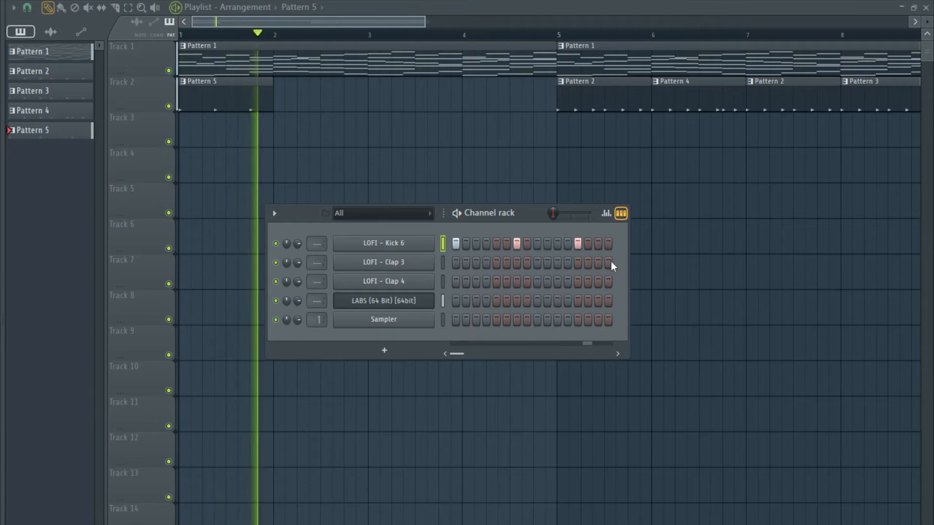
pyautogui.press('space')
# Extend Pattern 5 to 32 steps by adding LOFI - Kick 6 hits on steps 17, 23 and 29.
pyautogui.moveTo(629, 265); pyautogui.dragTo(917, 266)
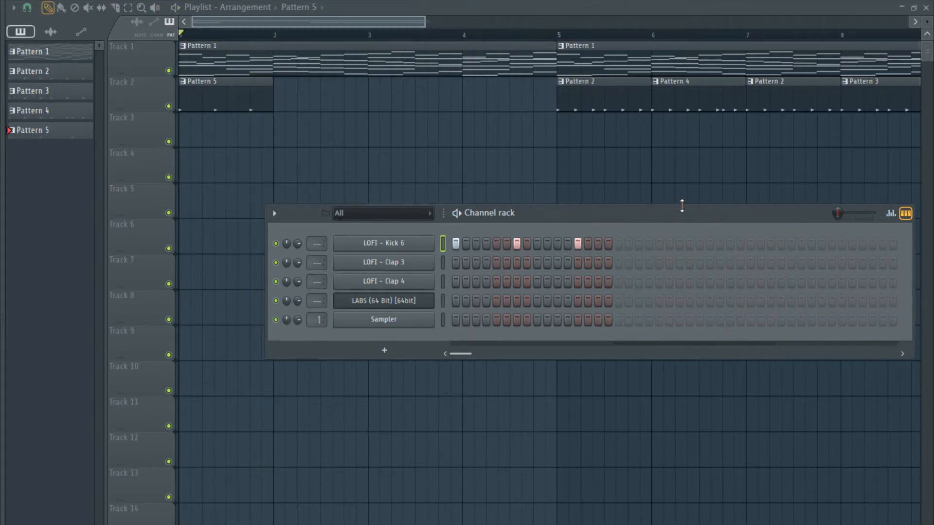
pyautogui.moveTo(688, 211); pyautogui.dragTo(507, 173)
pyautogui.press('space')
pyautogui.click(440, 198)
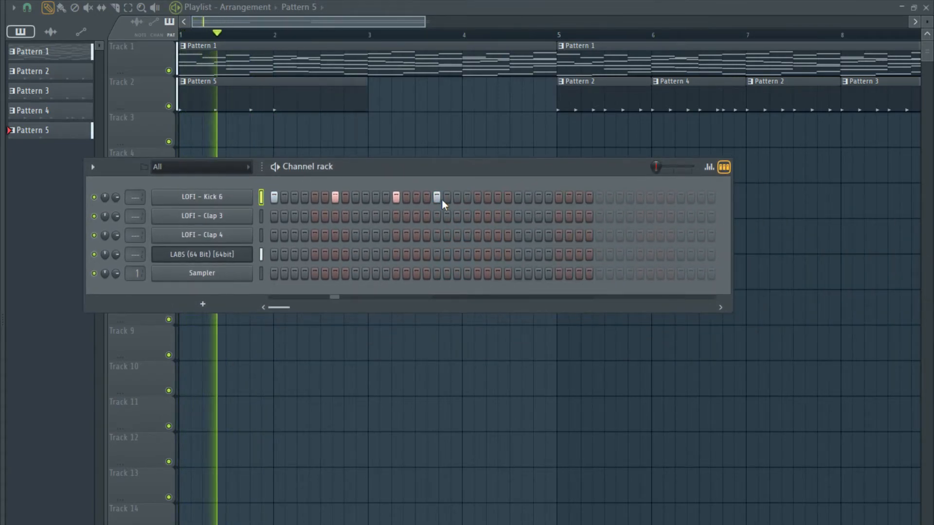
pyautogui.click(498, 197)
pyautogui.click(558, 197)
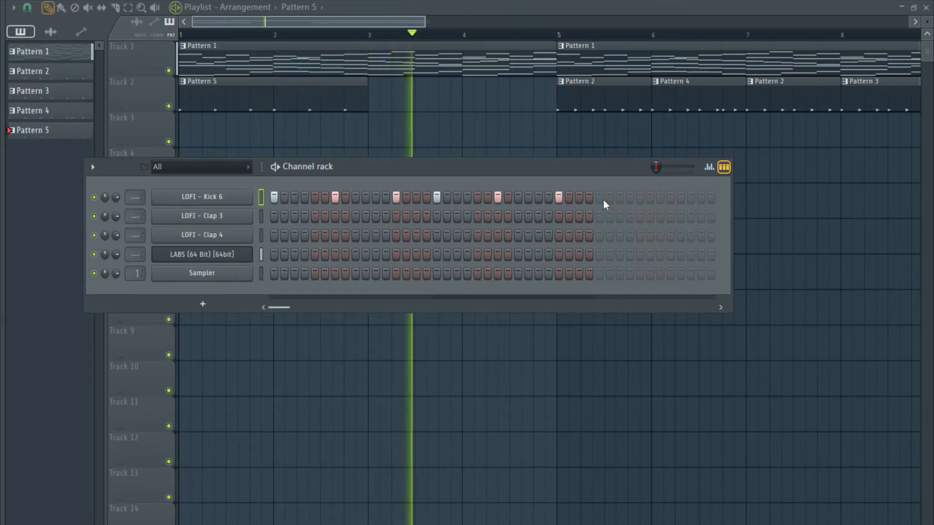
pyautogui.moveTo(734, 226); pyautogui.dragTo(605, 221)
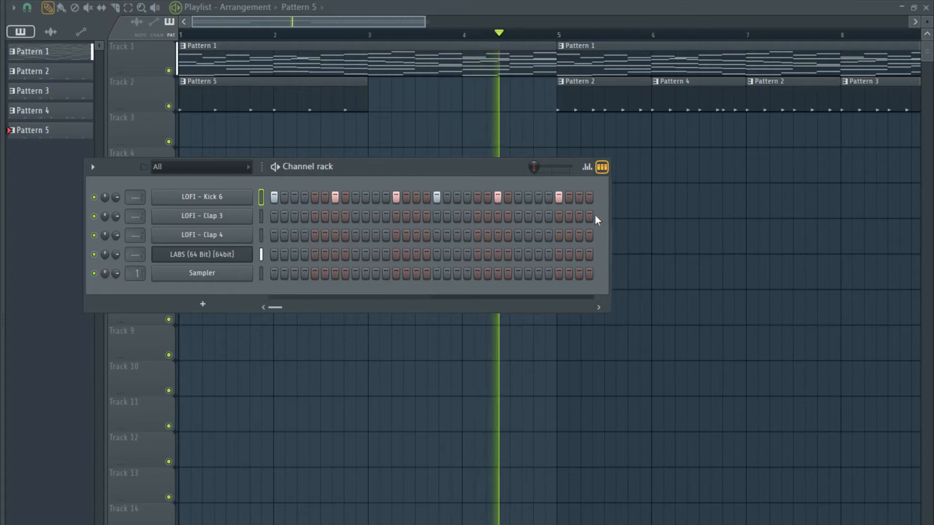
# Place a second Pattern 5 clip at bar 3 on Track 2 and stop playback.
pyautogui.click(402, 98)
pyautogui.moveTo(428, 102); pyautogui.dragTo(412, 107)
pyautogui.press('space')
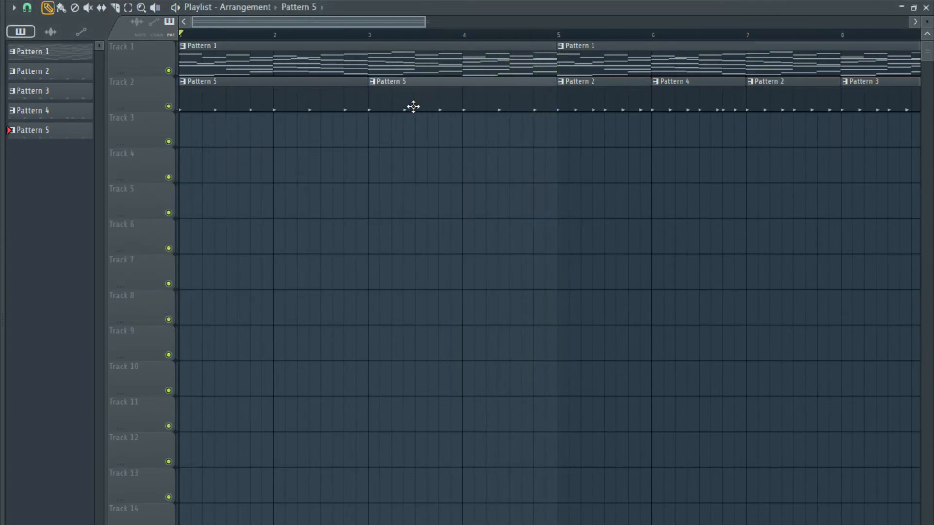
# Add a LOFI - Kick 6 hit on step 32 of Pattern 5 and play the arrangement from the start.
pyautogui.doubleClick(321, 110)
pyautogui.press('Escape')
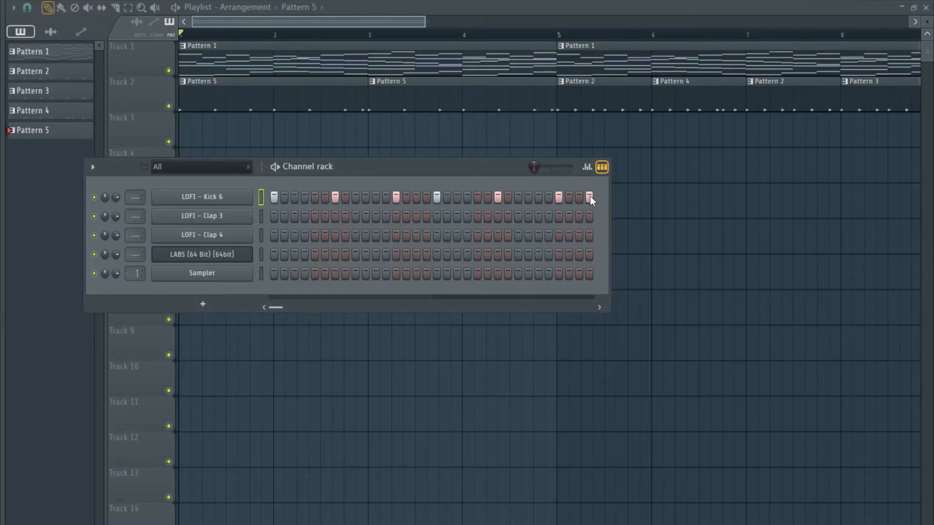
pyautogui.click(357, 37)
pyautogui.press('space')
pyautogui.press('space')
pyautogui.click(181, 36)
pyautogui.press('space')
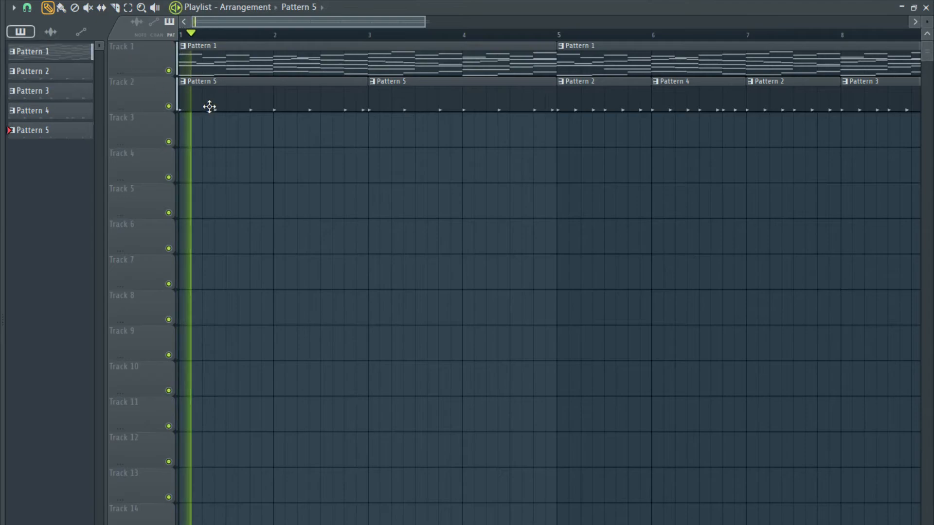
# Add LOFI - Clap 3 and LOFI - Clap 4 hits on steps 9 and 25 of Pattern 5, and stop playback.
pyautogui.doubleClick(210, 109)
pyautogui.press('space')
pyautogui.press('Escape')
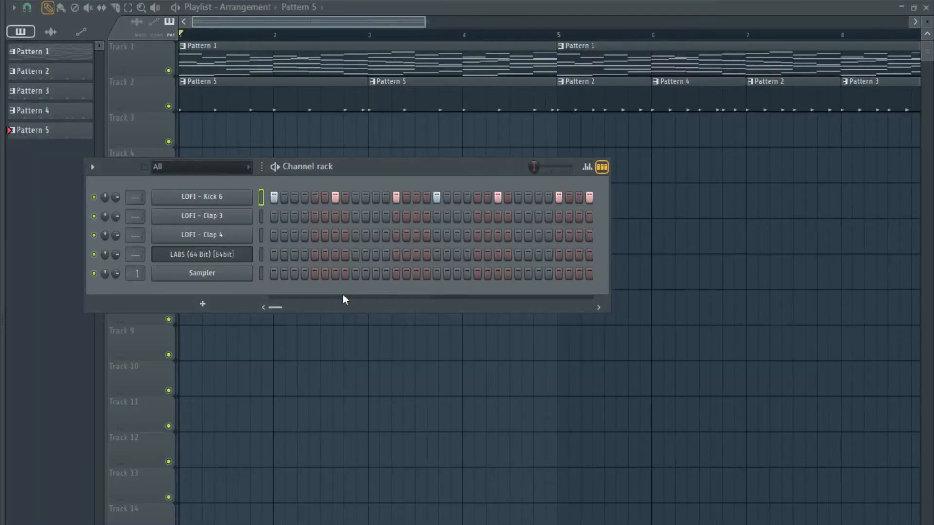
pyautogui.click(355, 235)
pyautogui.press('space')
pyautogui.click(355, 216)
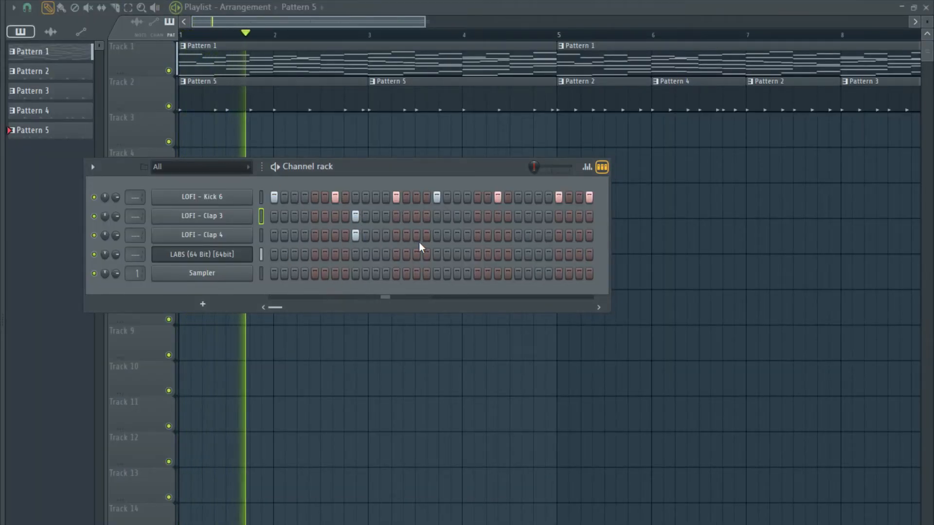
pyautogui.press('space')
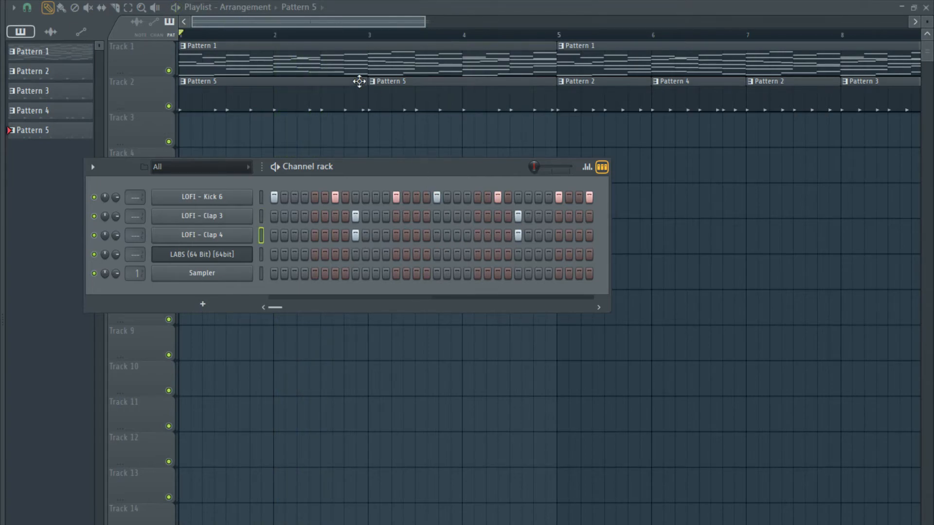
# Make the bar 3 clip of Pattern 5 unique as Pattern 6 and show its steps in the channel rack.
pyautogui.click(375, 89)
pyautogui.hotkey('ctrl', 'shift', 'c')
pyautogui.doubleClick(397, 115)
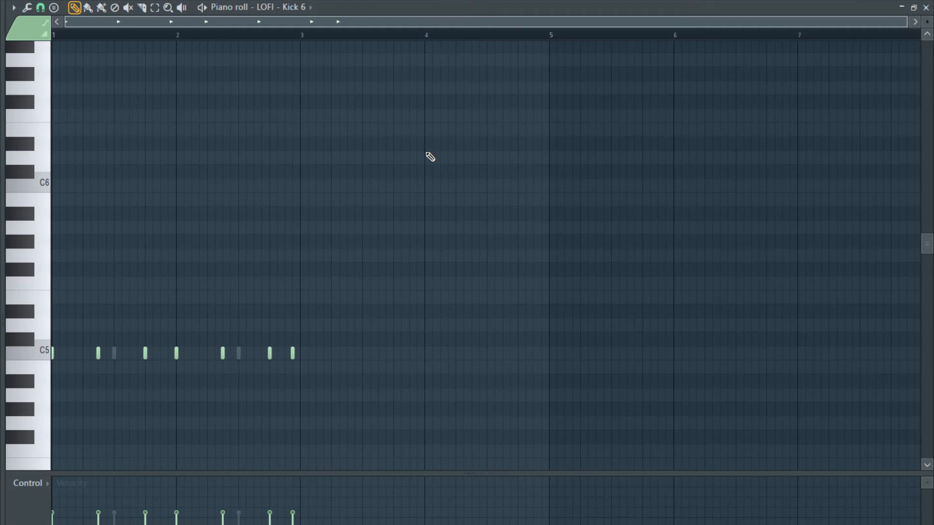
pyautogui.press('Escape')
pyautogui.moveTo(434, 138); pyautogui.dragTo(410, 104)
pyautogui.press('F6')
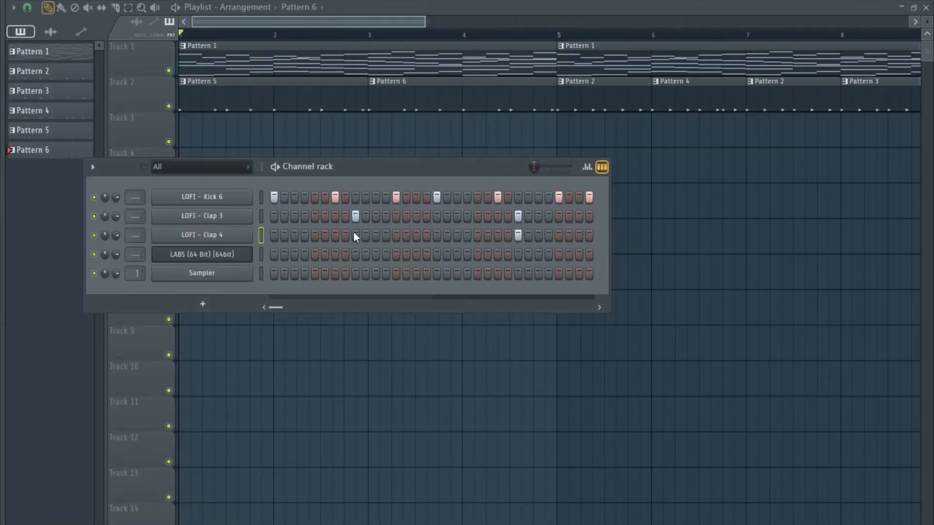
# Replace both claps' hits in Pattern 6 with hits on steps 5, 13, 21 and 29 during playback.
pyautogui.press('space')
pyautogui.click(396, 216)
pyautogui.click(396, 235)
pyautogui.click(518, 216)
pyautogui.click(518, 235)
pyautogui.click(477, 216)
pyautogui.click(478, 236)
pyautogui.click(559, 235)
pyautogui.click(559, 216)
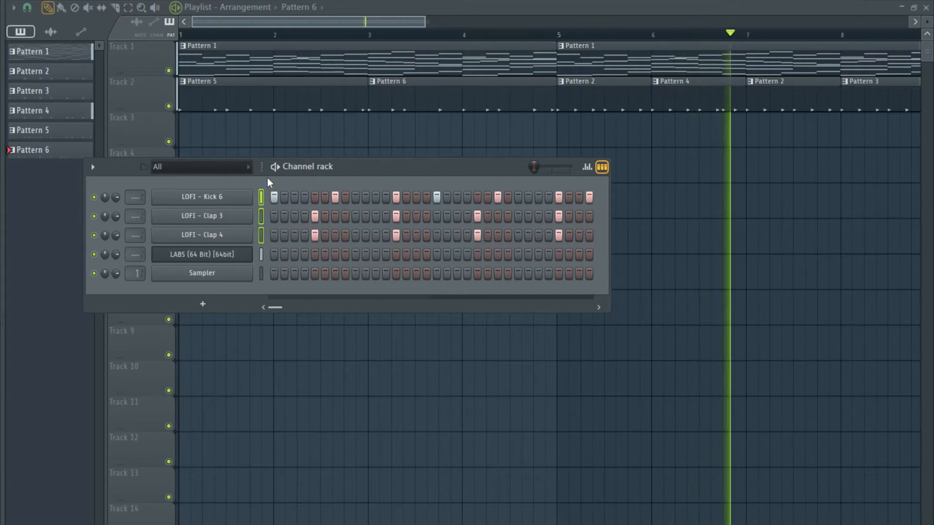
# Route the kick, clap and LABS channels to mixer inserts 2 to 5 and lower the LOFI - Kick 6 volume.
pyautogui.press('F9')
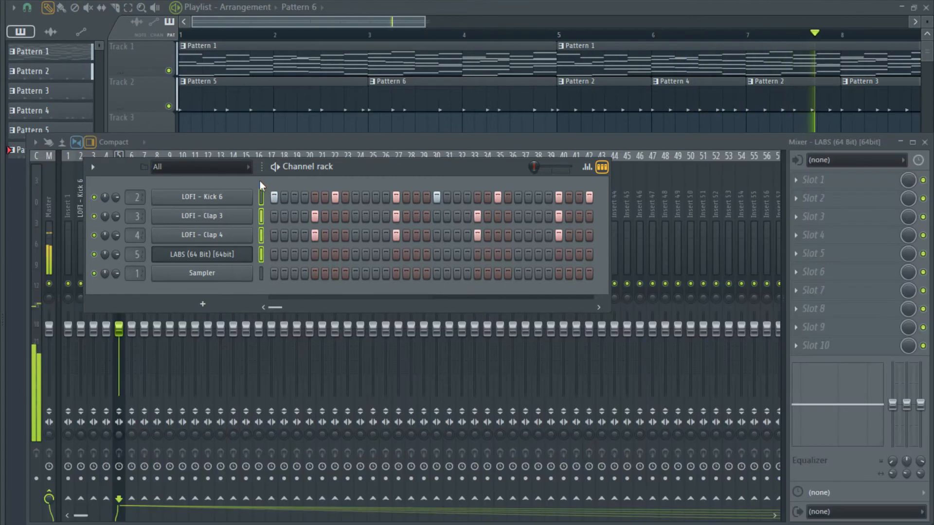
pyautogui.moveTo(628, 141); pyautogui.dragTo(641, 64)
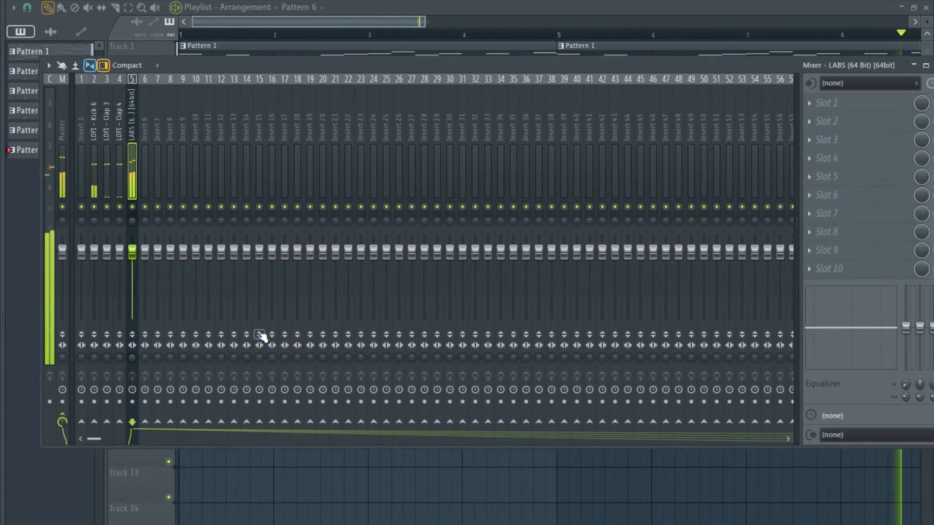
pyautogui.moveTo(120, 185); pyautogui.dragTo(97, 185)
pyautogui.moveTo(120, 253); pyautogui.dragTo(120, 266)
# Lower both clap inserts together and pan LOFI - Clap 3 left and LOFI - Clap 4 right, leaving the mixer.
pyautogui.moveTo(119, 192); pyautogui.dragTo(111, 191)
pyautogui.moveTo(129, 270); pyautogui.dragTo(129, 286)
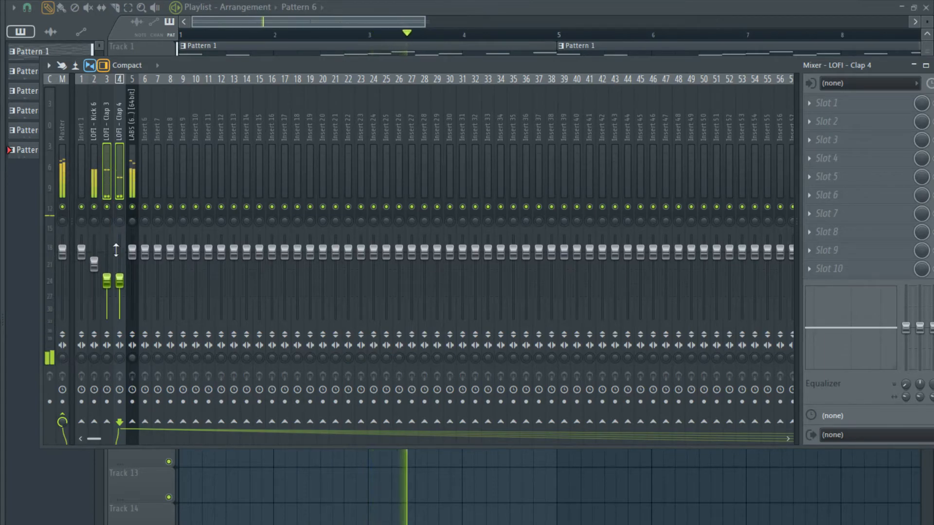
pyautogui.moveTo(120, 221); pyautogui.dragTo(106, 233)
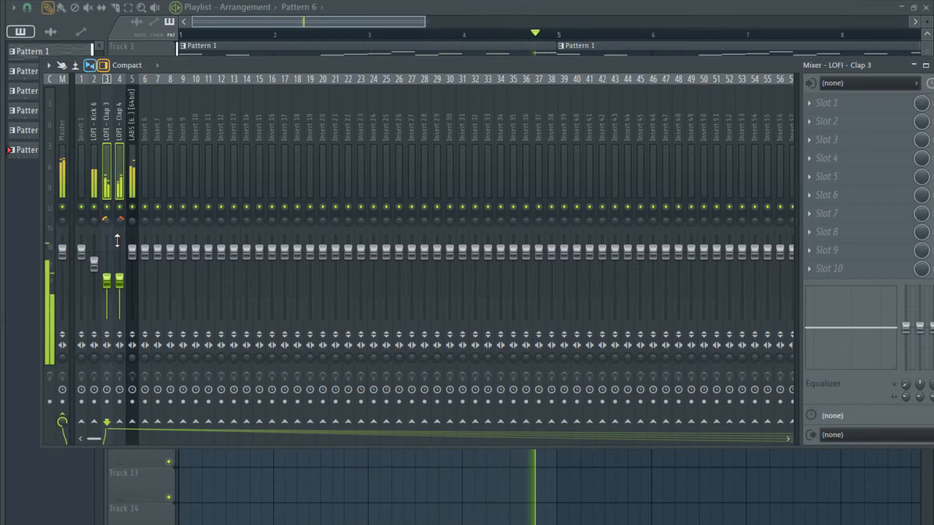
pyautogui.click(316, 27)
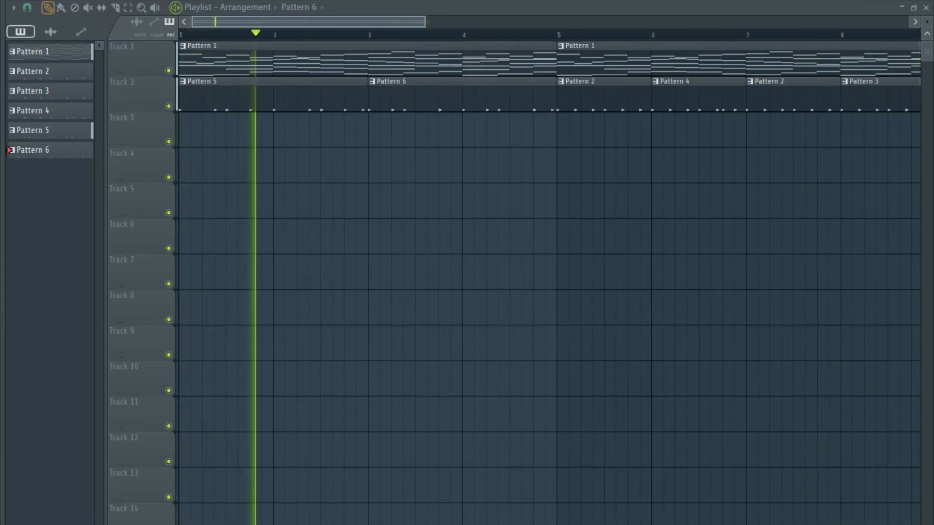
# Select Pattern 5 and add the LOFI - Closed Hi Hat 7 sample as a new channel.
pyautogui.doubleClick(292, 107)
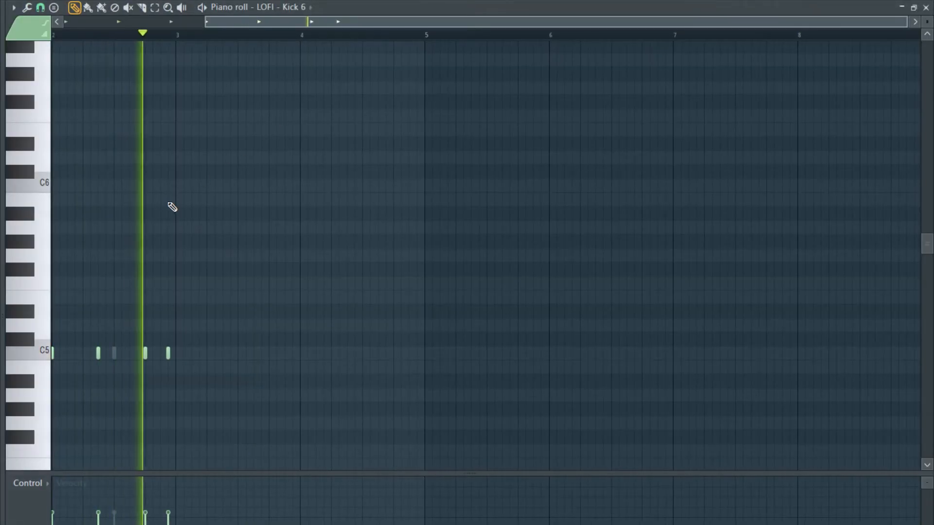
pyautogui.press('Escape')
pyautogui.moveTo(1, 195); pyautogui.dragTo(211, 186)
pyautogui.press('space')
pyautogui.press('space')
# Add LOFI - Closed Hi Hat 7 hits on steps 6, 15, 21 and 30 of Pattern 5.
pyautogui.click(324, 196)
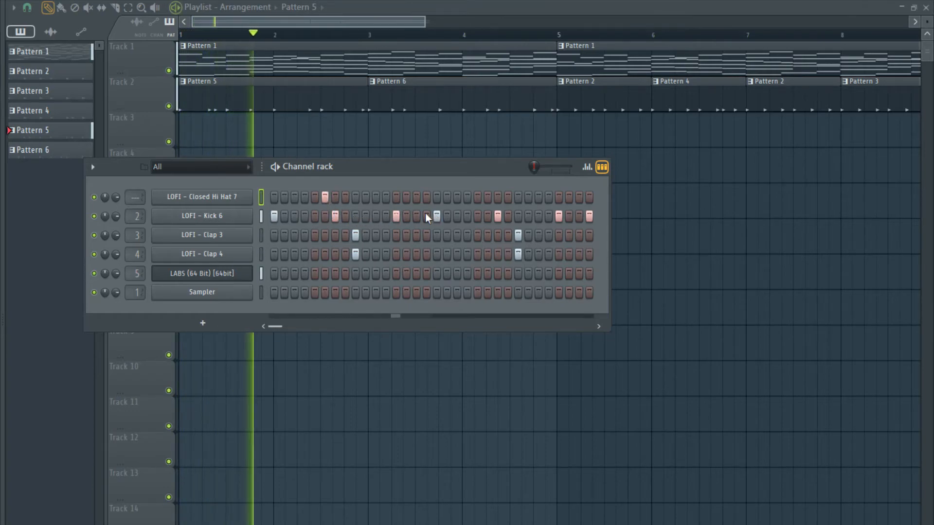
pyautogui.click(487, 197)
pyautogui.click(488, 197)
pyautogui.click(417, 198)
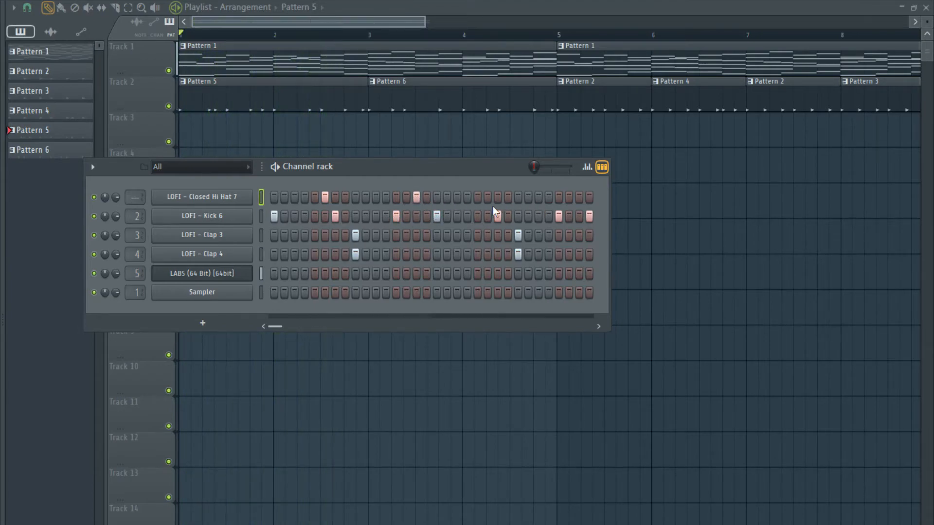
pyautogui.click(477, 197)
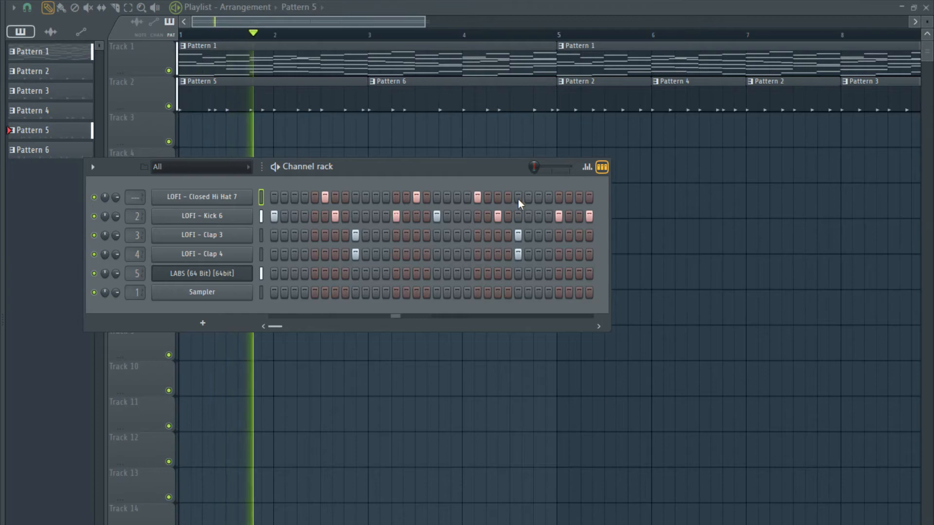
pyautogui.click(570, 197)
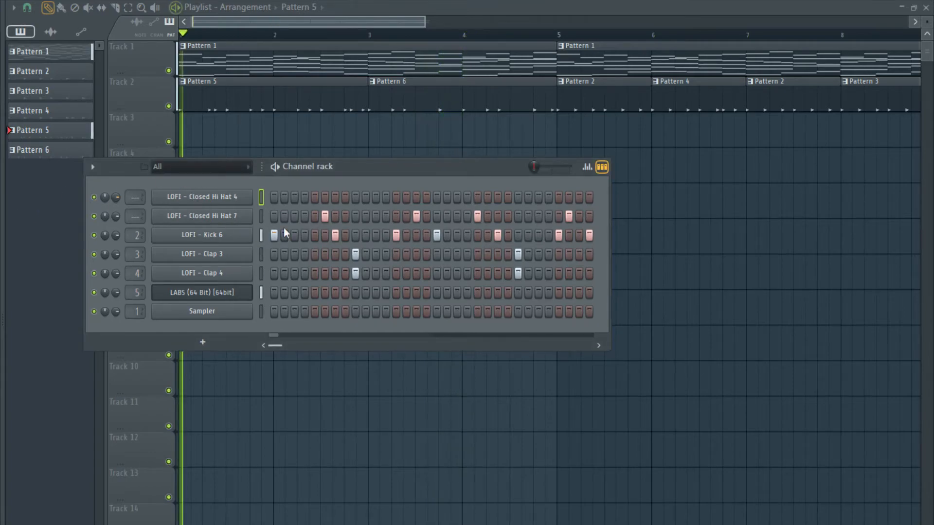
# Add the LOFI - Closed Hi Hat 4 sample as a channel with hits on steps 1, 9, 17 and 25 of Pattern 5.
pyautogui.click(275, 197)
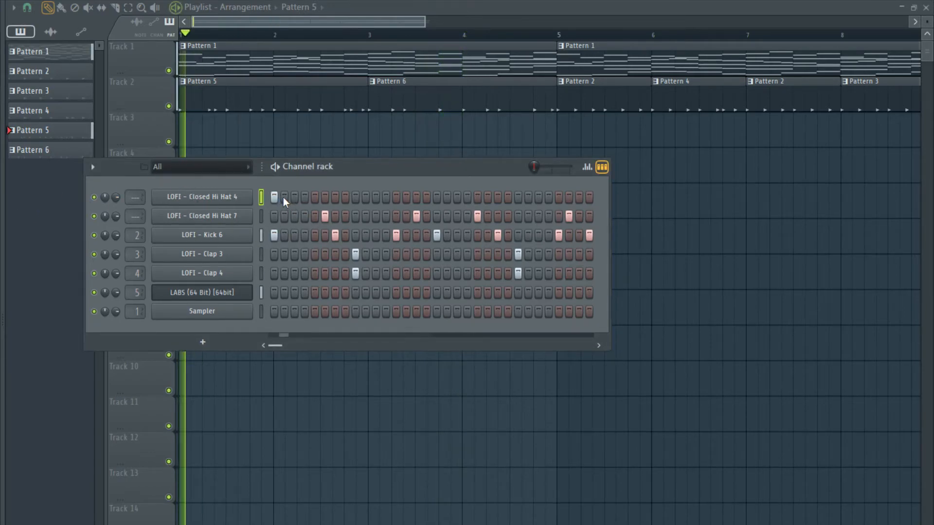
pyautogui.click(355, 197)
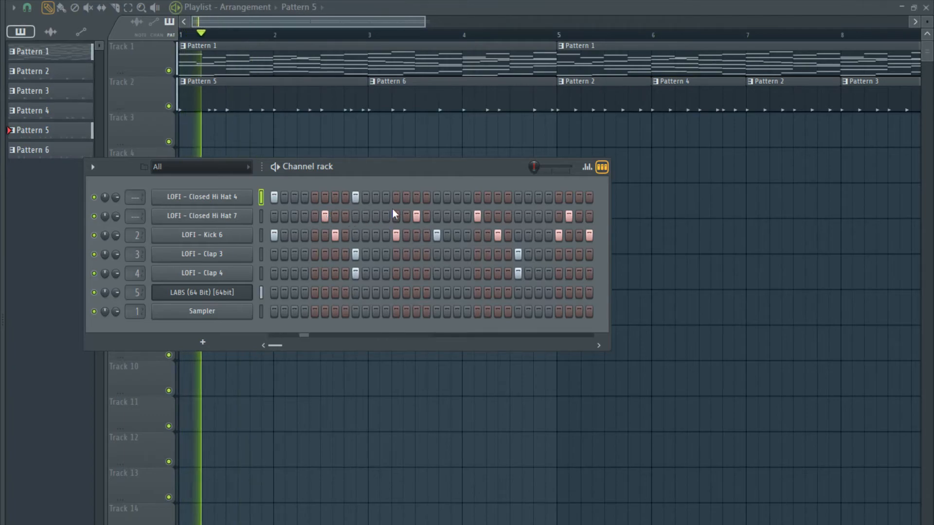
pyautogui.click(436, 197)
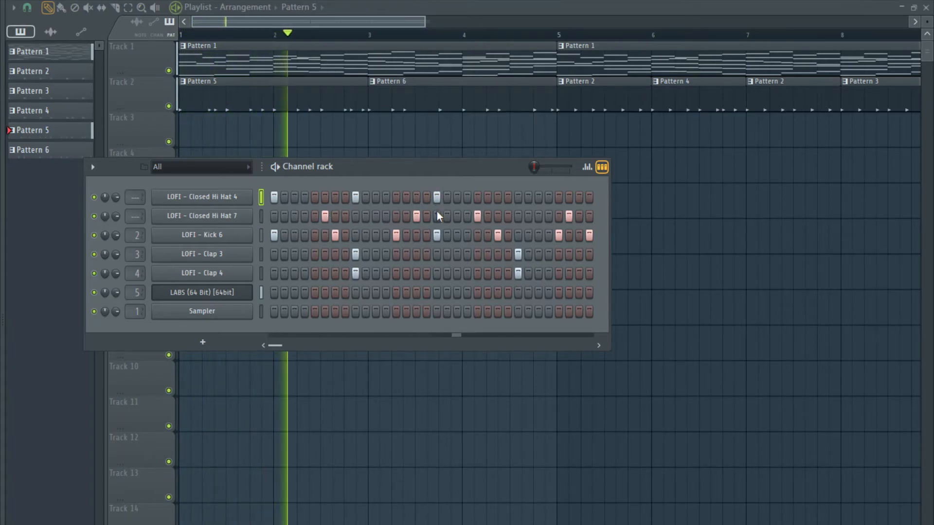
pyautogui.click(518, 197)
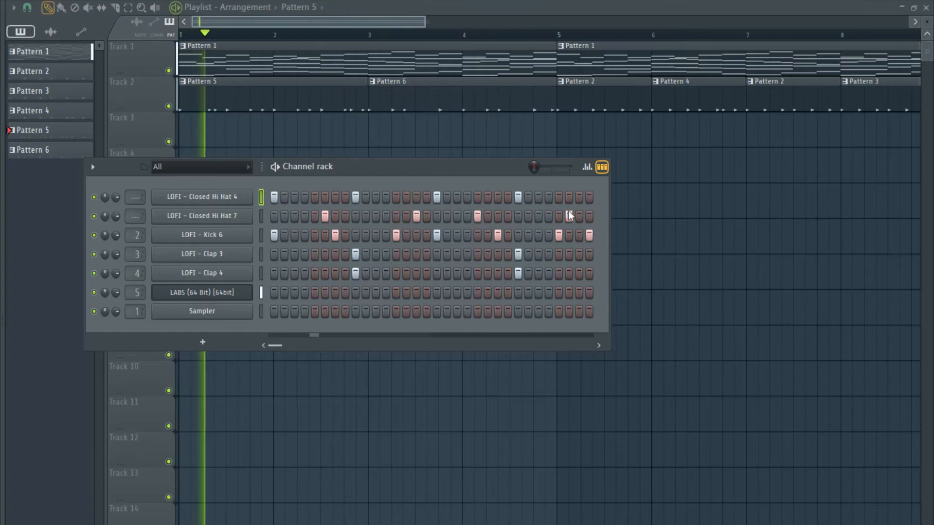
# Route both closed hi-hat channels to mixer inserts 6 and 7 and lower their volumes together.
pyautogui.keyDown('shift'); pyautogui.click(261, 216); pyautogui.keyUp('shift')
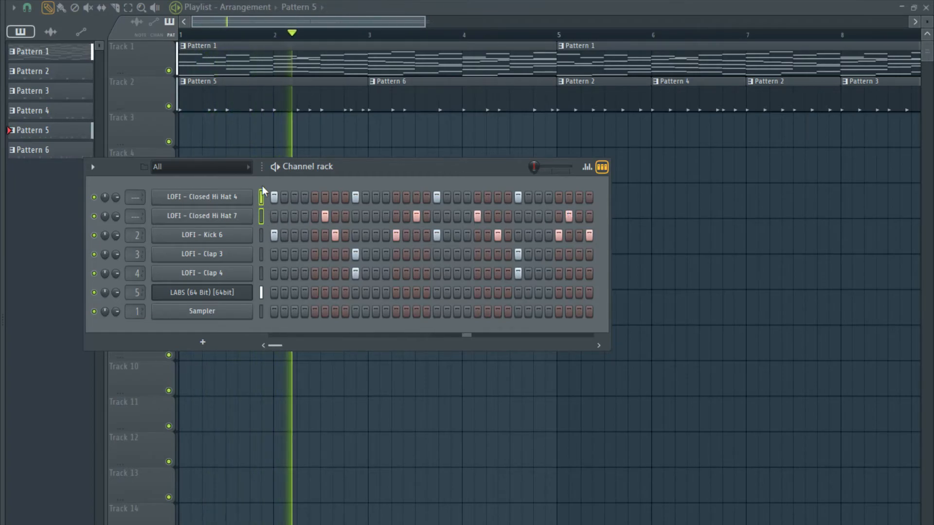
pyautogui.hotkey('ctrl', 'l')
pyautogui.click(148, 134)
pyautogui.click(154, 138)
pyautogui.keyDown('ctrl'); pyautogui.keyDown('shift'); pyautogui.click(142, 146); pyautogui.keyUp('shift'); pyautogui.keyUp('ctrl')
pyautogui.press('space')
pyautogui.moveTo(158, 263); pyautogui.dragTo(158, 278)
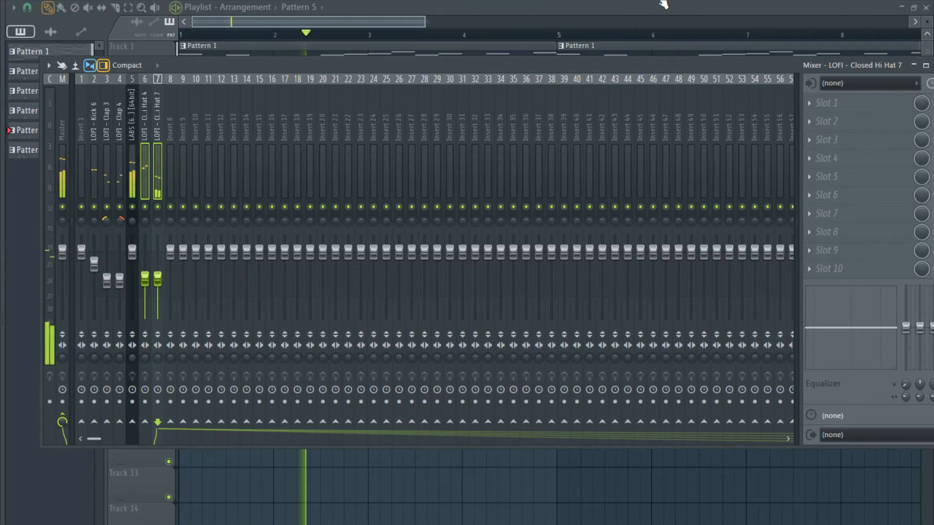
# Review the Pattern 5 channels and check the LOFI - Kick 6 notes in the piano roll.
pyautogui.press('F6')
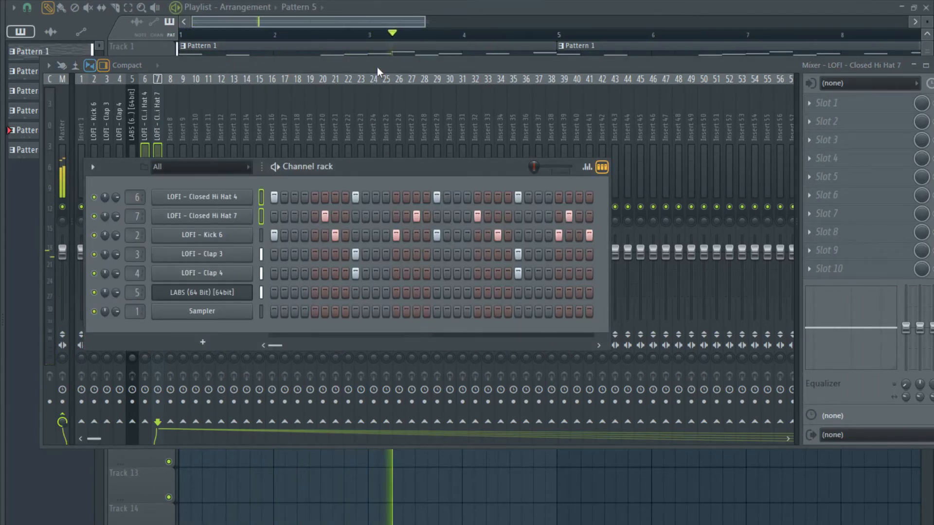
pyautogui.click(386, 22)
pyautogui.press('F7')
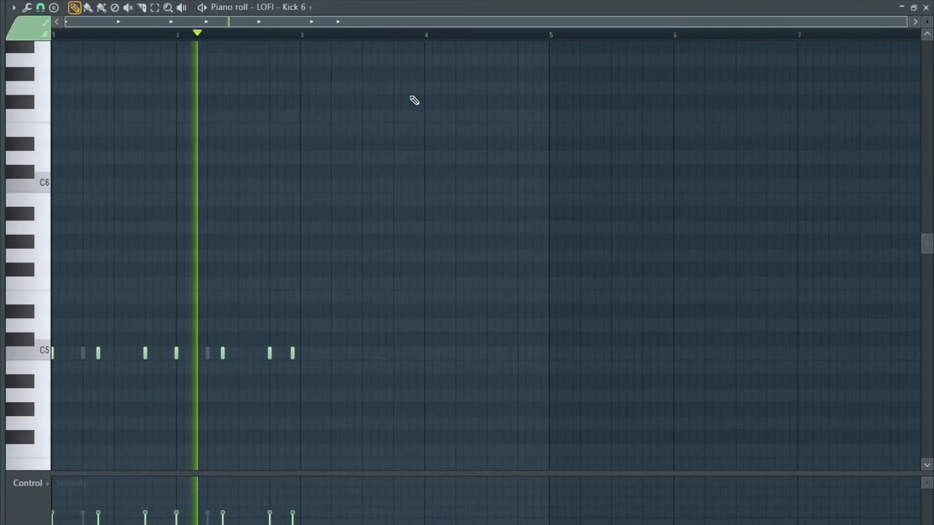
pyautogui.press('F7')
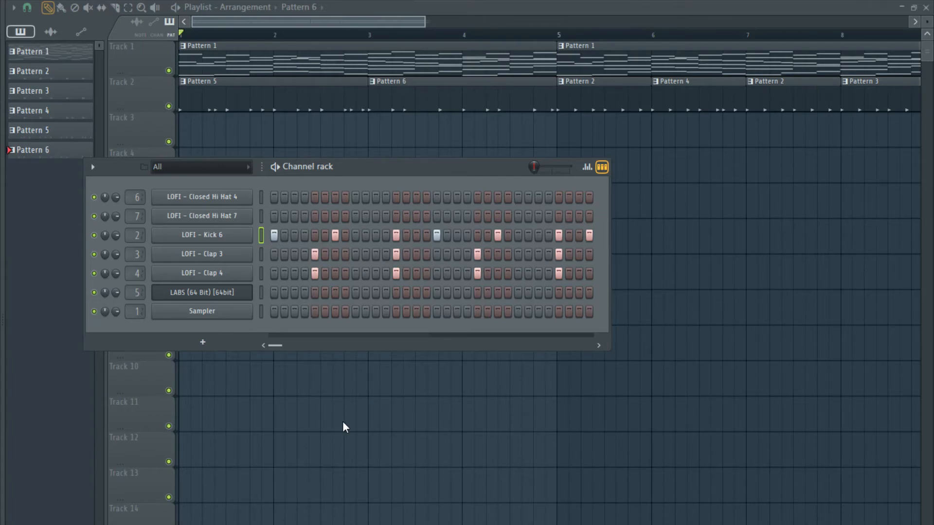
# Leave the current beat and switch to an existing full beat arrangement, starting its playback.
pyautogui.hotkey('ctrl', 'n')
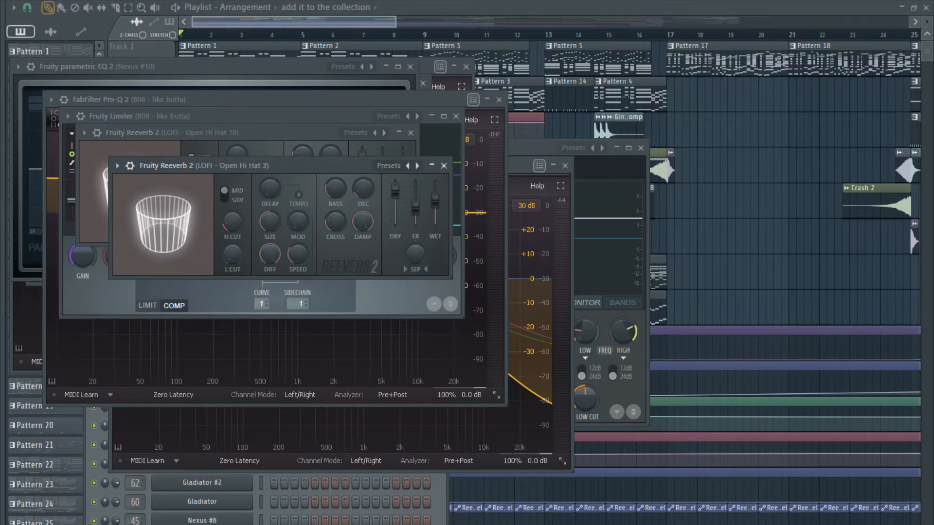
pyautogui.click(240, 25)
pyautogui.press('space')
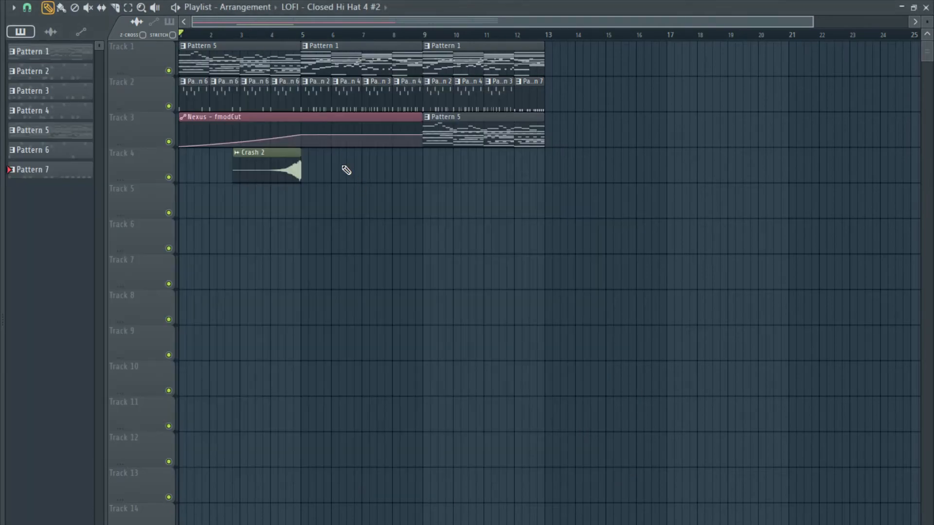
# Open Pattern 1 from the playlist and audition the CHR_80s_C5 melody in the piano roll.
pyautogui.scroll(5, 315, 125)
pyautogui.click(329, 64)
pyautogui.click(330, 65)
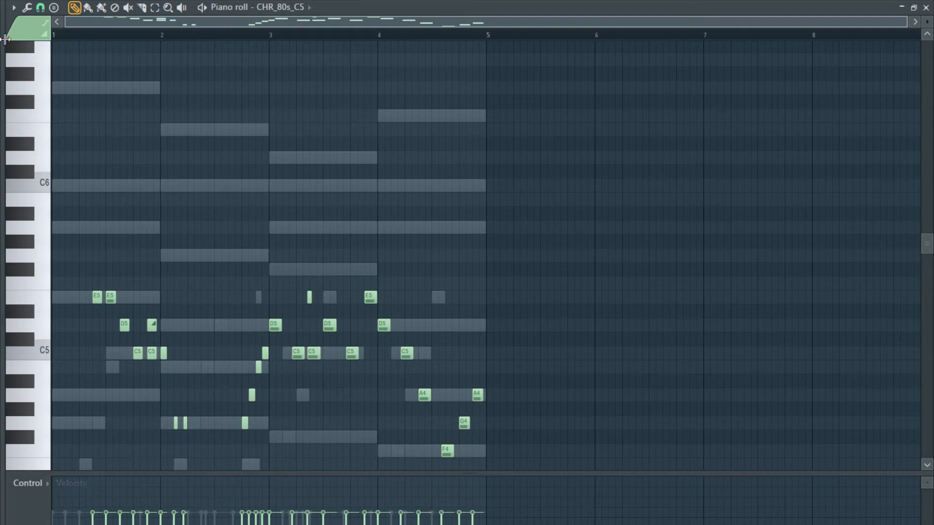
pyautogui.press('space')
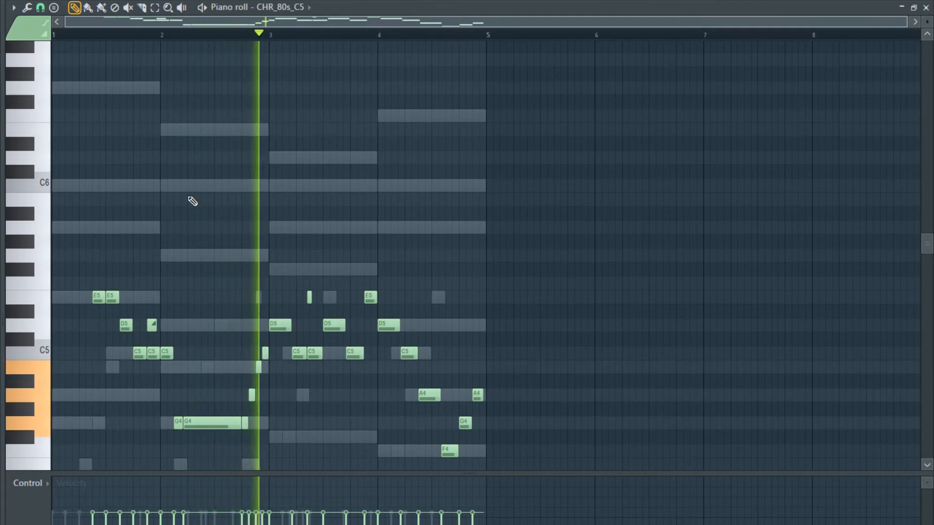
pyautogui.press('space')
pyautogui.press('space')
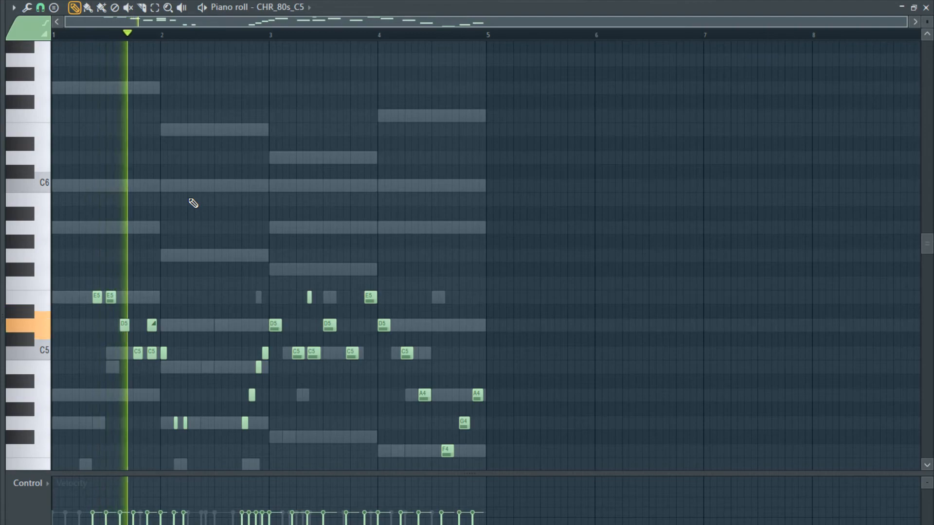
pyautogui.press('space')
pyautogui.press('space')
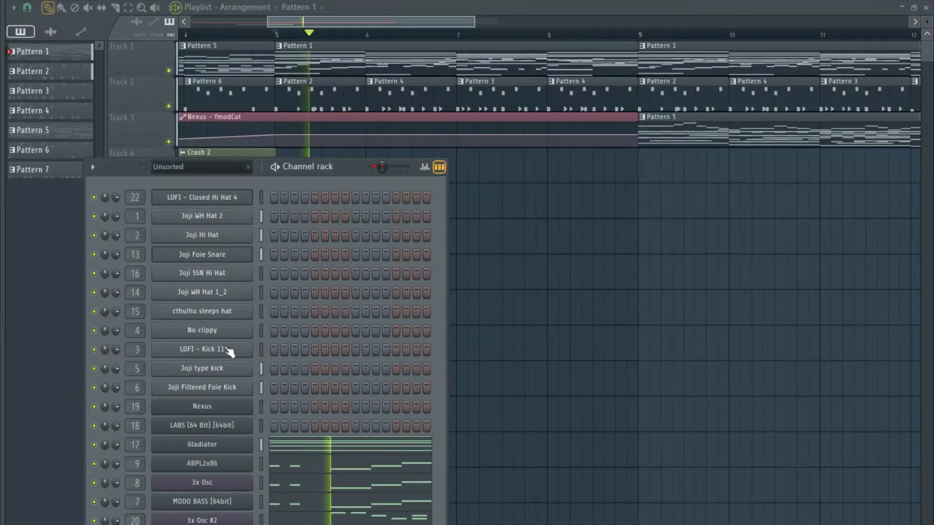
# Lengthen the release of the CHR_80s_C5 sampler's volume envelope and switch that envelope off.
pyautogui.click(228, 350)
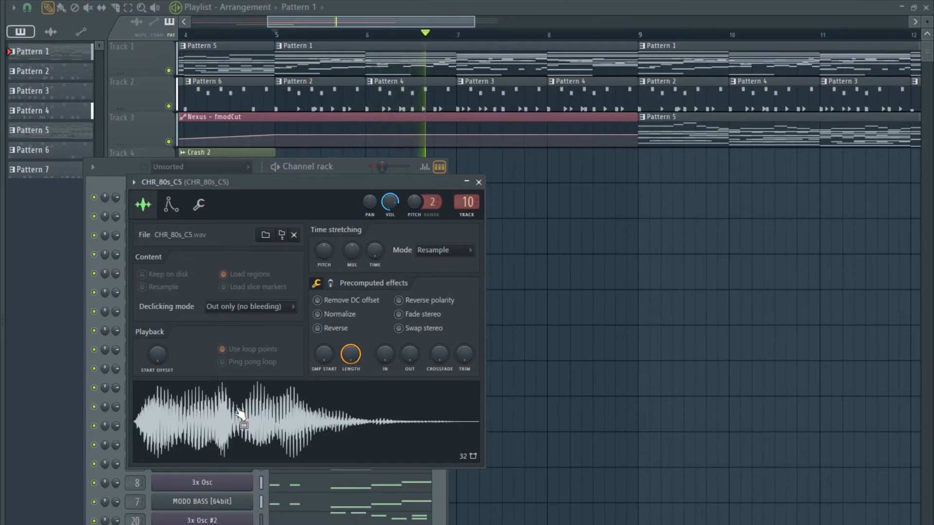
pyautogui.click(171, 204)
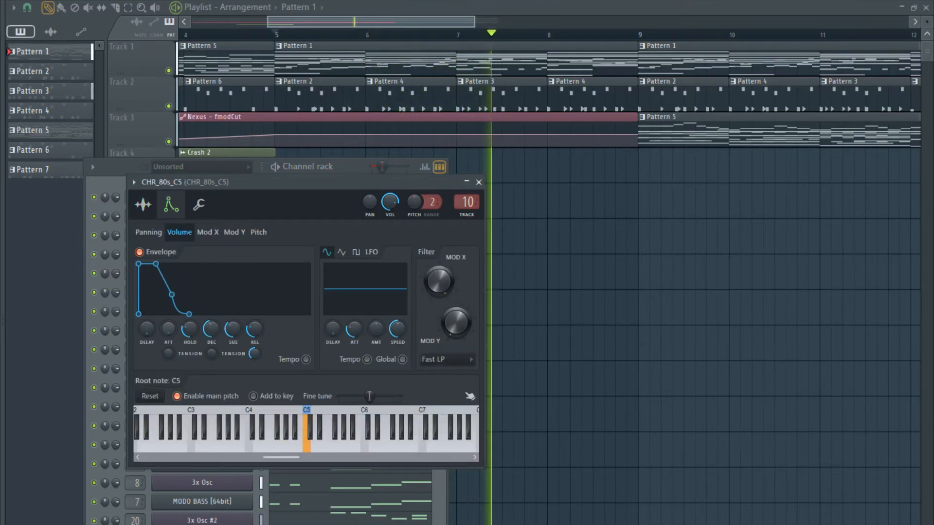
pyautogui.moveTo(254, 329); pyautogui.dragTo(255, 311)
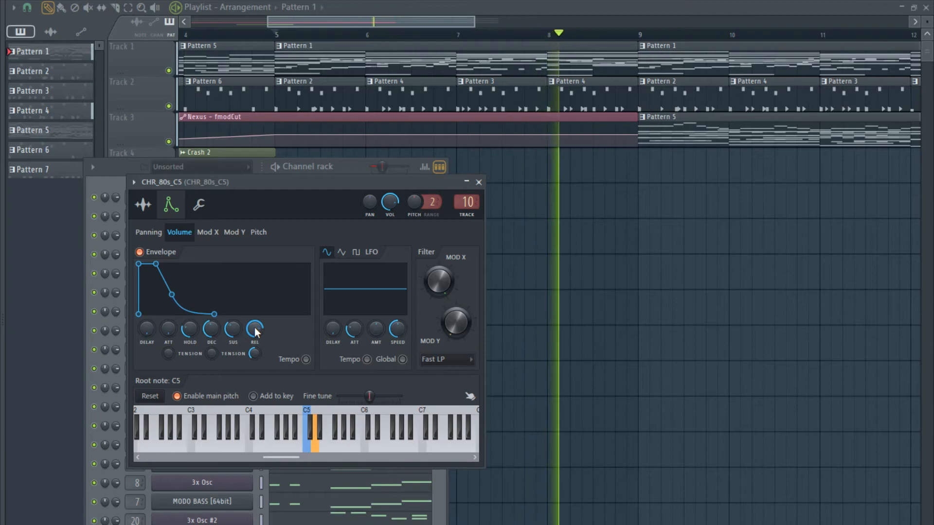
pyautogui.click(139, 252)
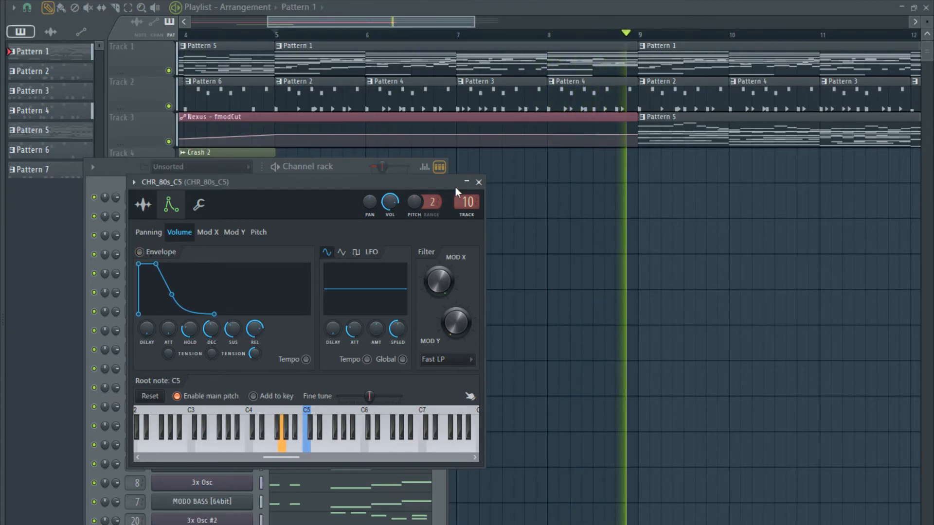
pyautogui.click(478, 182)
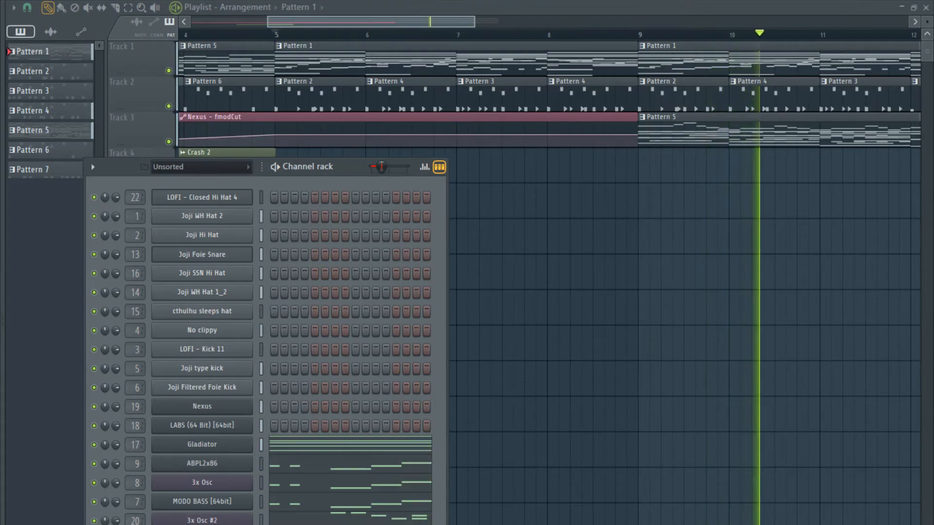
# Add Fruity Reeverb 2 to the CHR_80s_C5 mixer insert and adjust its damping and wet level.
pyautogui.press('F9')
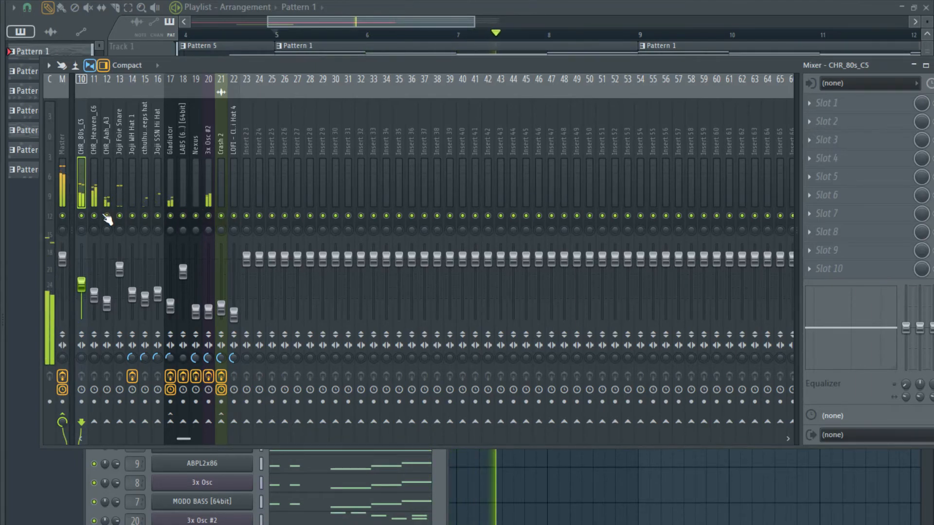
pyautogui.press('space')
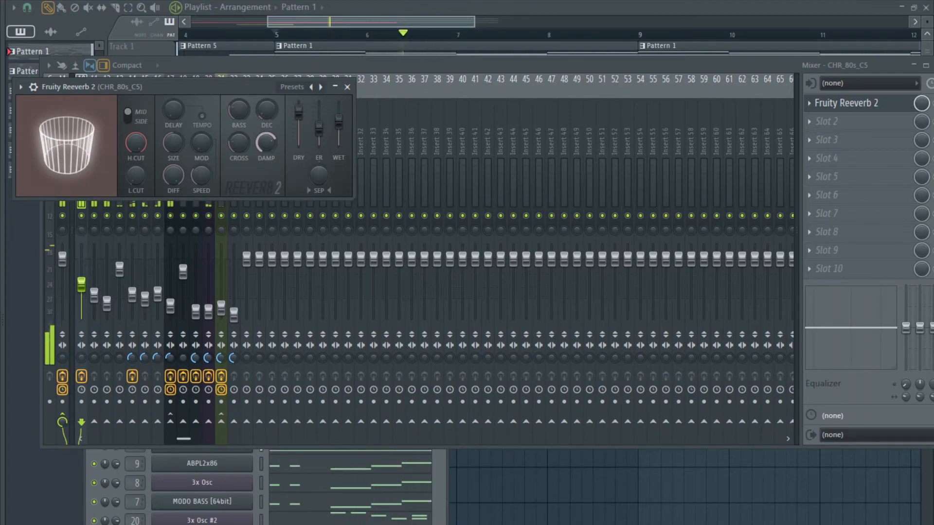
pyautogui.moveTo(339, 124); pyautogui.dragTo(339, 117)
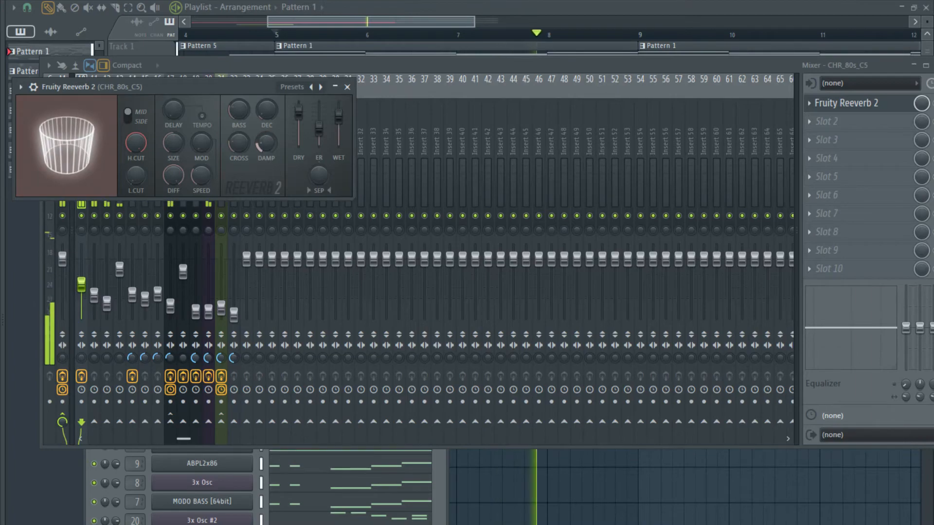
pyautogui.moveTo(339, 116); pyautogui.dragTo(348, 119)
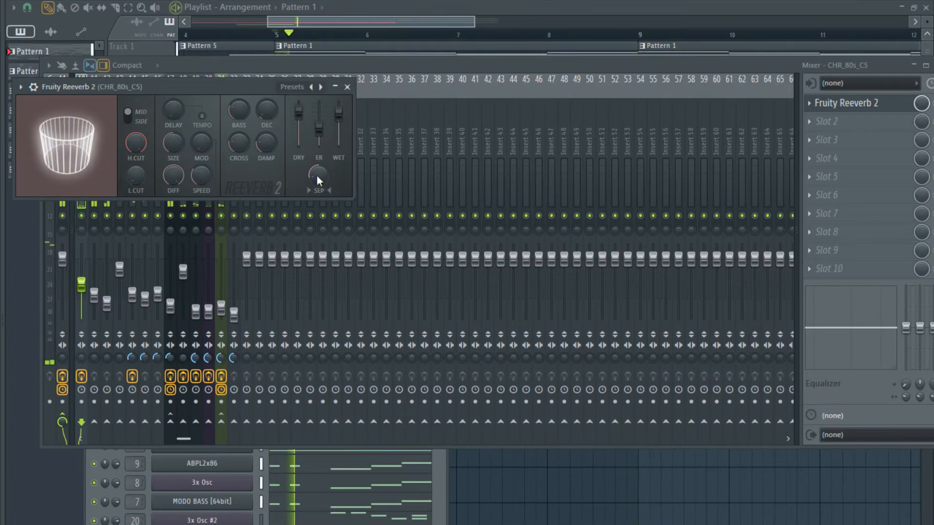
# Adjust the reverb's separation, high cut, early reflections and wet level, and lower the CHR_80s_C5 insert's volume slightly.
pyautogui.moveTo(315, 176); pyautogui.dragTo(315, 163)
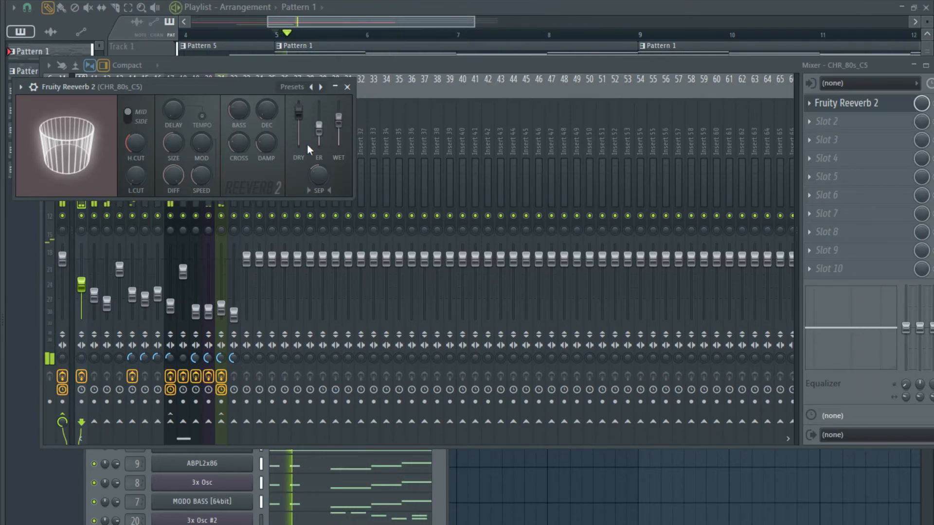
pyautogui.moveTo(270, 113); pyautogui.dragTo(271, 116)
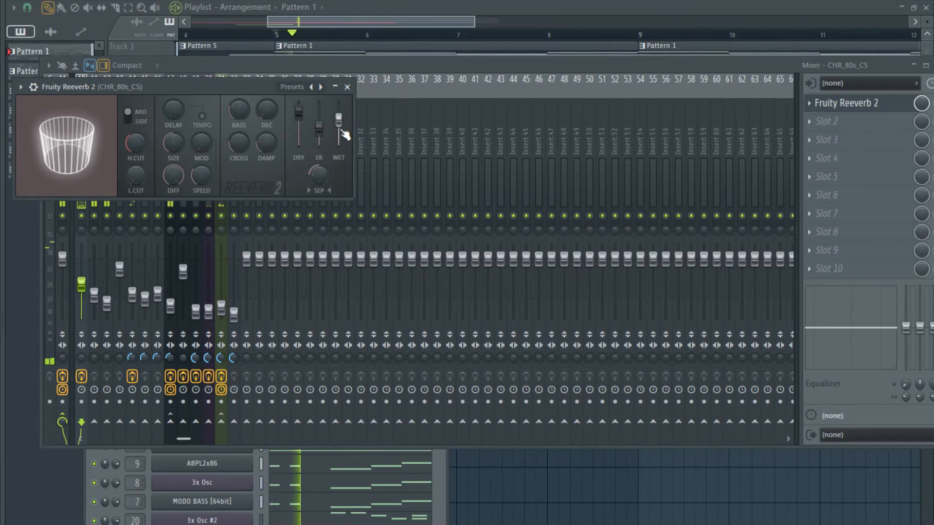
pyautogui.moveTo(339, 122); pyautogui.dragTo(339, 123)
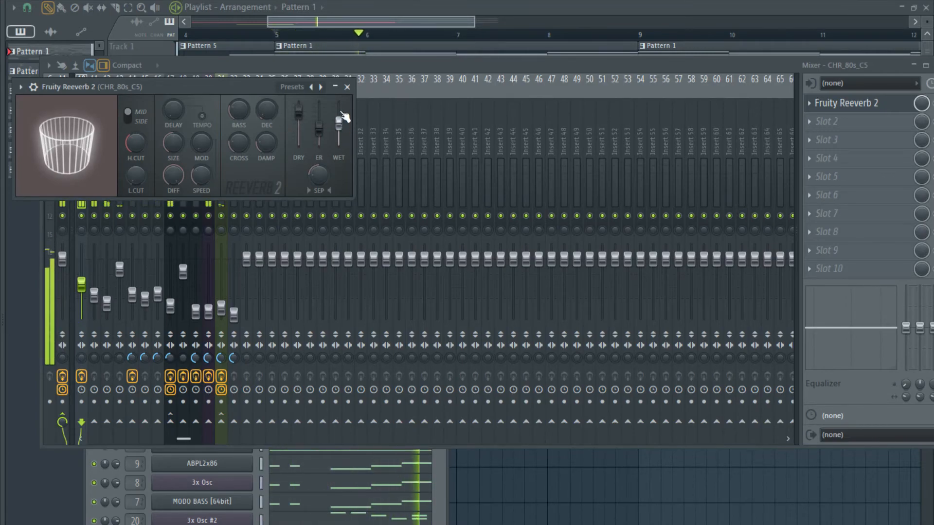
pyautogui.click(361, 63)
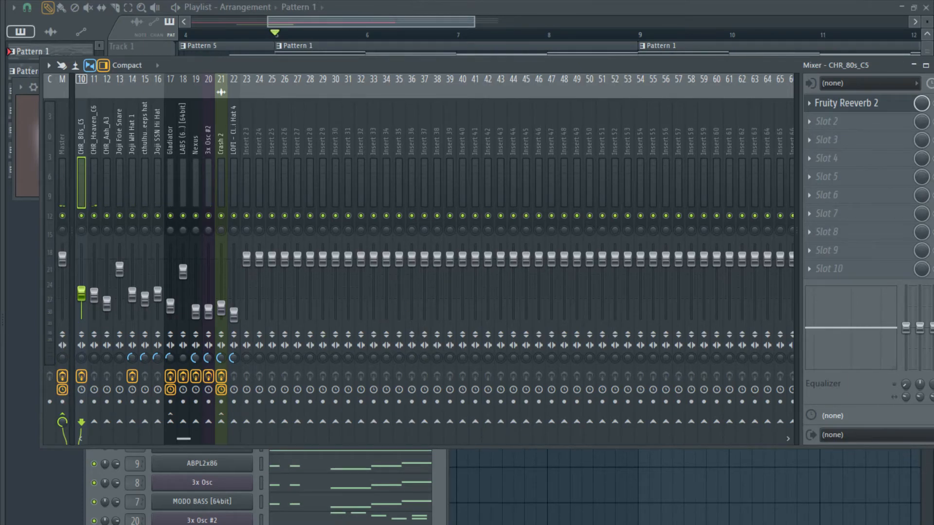
# Play the arrangement from the start and slightly raise the 3x Osc #2 insert's volume in the mixer.
pyautogui.moveTo(241, 35); pyautogui.dragTo(163, 46)
pyautogui.press('space')
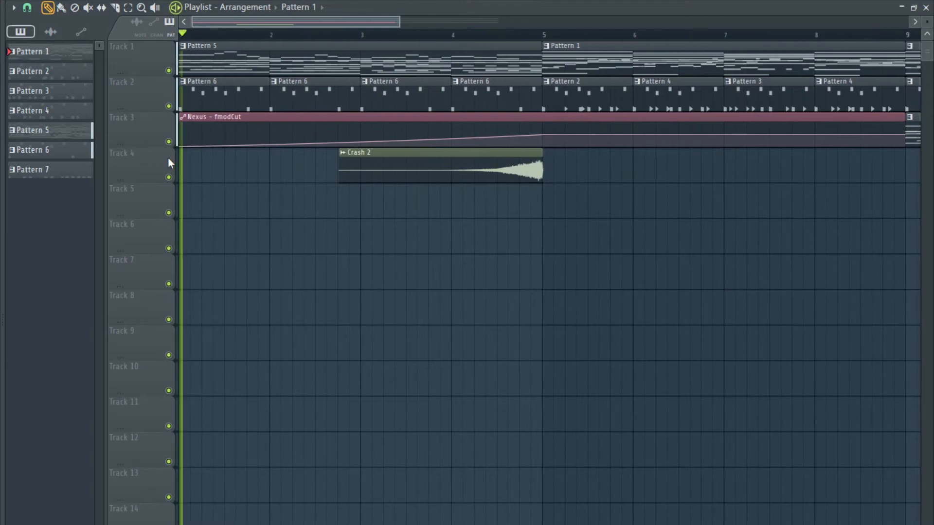
pyautogui.scroll(-3, 356, 234)
pyautogui.scroll(-4, 356, 234)
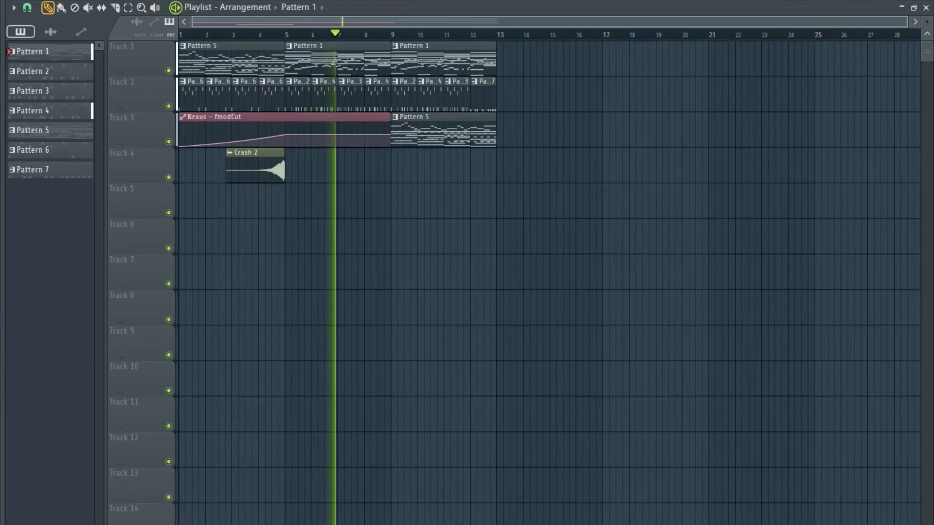
pyautogui.press('F9')
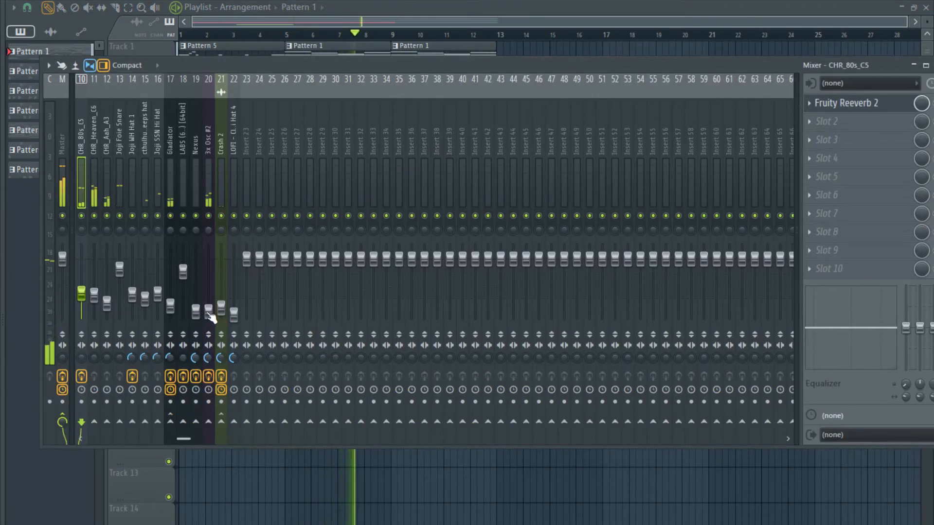
pyautogui.moveTo(209, 313); pyautogui.dragTo(209, 306)
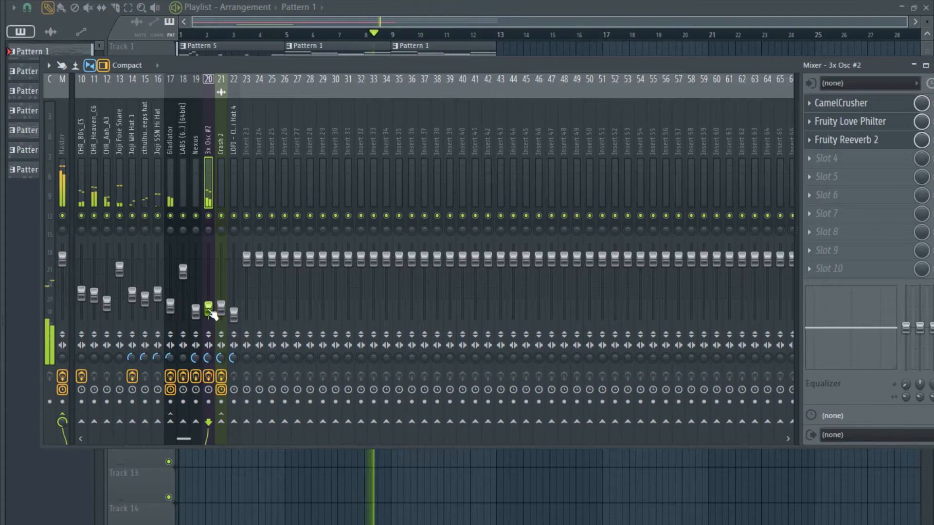
pyautogui.press('F9')
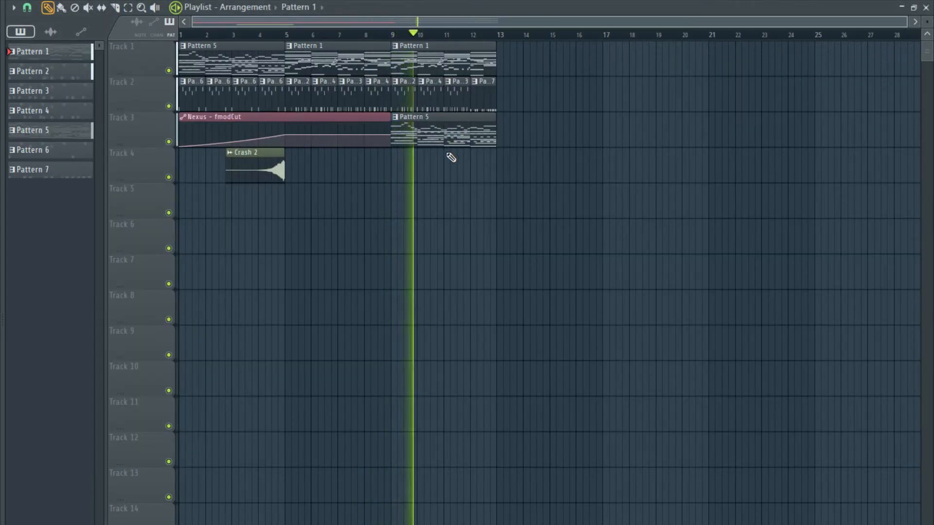
# Make the Pattern 1 clip at bar 9 unique as a separate Pattern 2 and play it.
pyautogui.scroll(2, 450, 156)
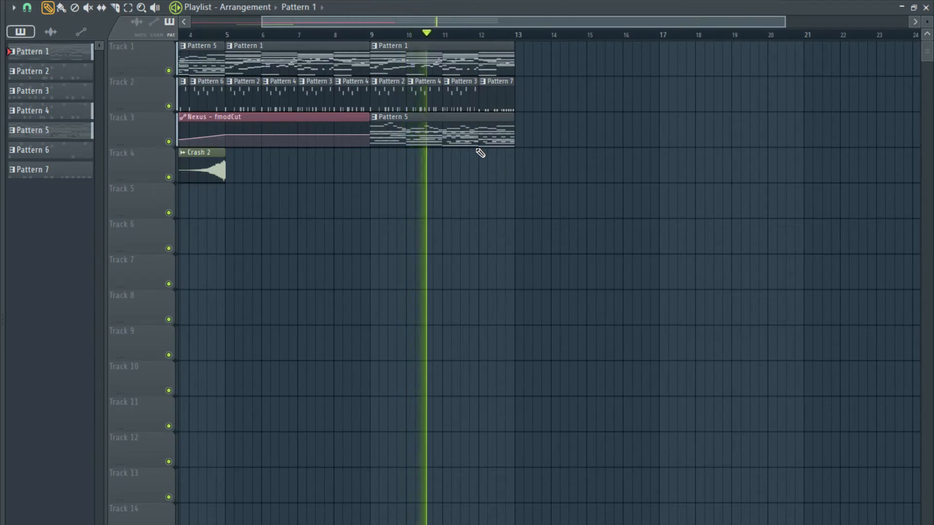
pyautogui.click(374, 45)
pyautogui.click(402, 124)
pyautogui.press('space')
pyautogui.click(370, 37)
pyautogui.doubleClick(386, 64)
pyautogui.press('Escape')
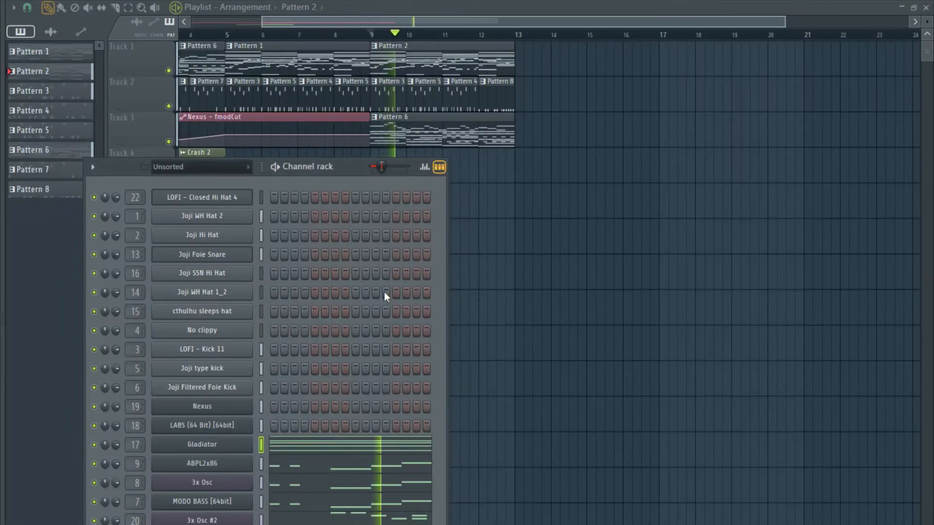
pyautogui.press('space')
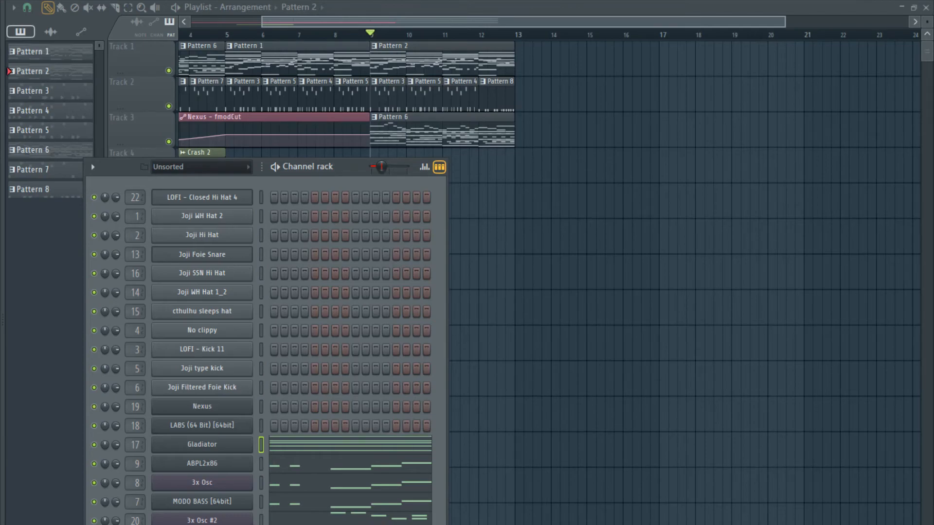
# Open the 3x Osc #2 melody of Pattern 2 and raise the first D5 note in bar 1 to F5.
pyautogui.click(307, 521)
pyautogui.press('space')
pyautogui.scroll(3, 153, 257)
pyautogui.press('space')
pyautogui.press('space')
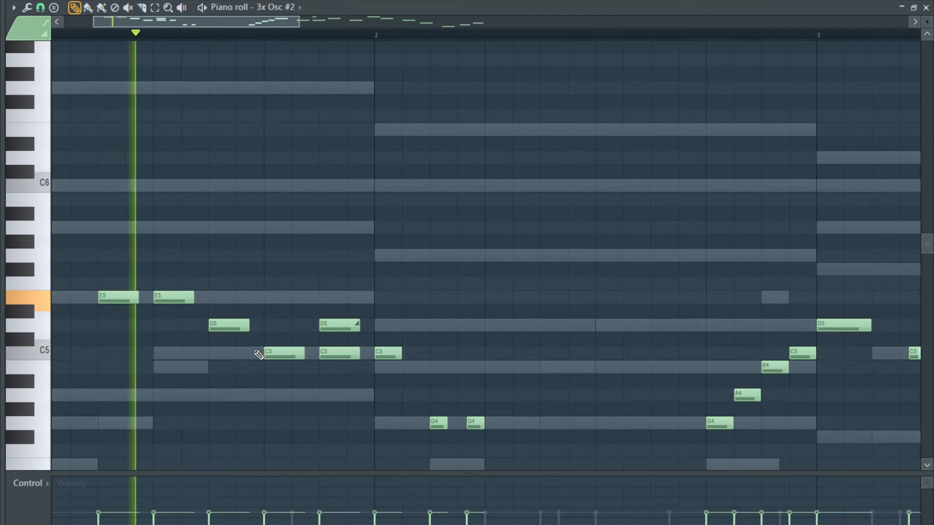
pyautogui.press('space')
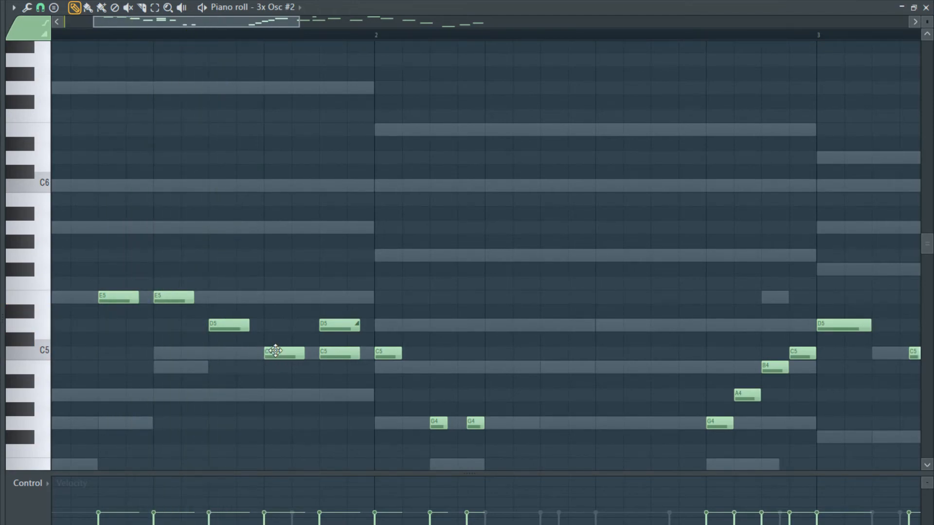
pyautogui.moveTo(211, 329); pyautogui.dragTo(226, 287)
pyautogui.press('space')
pyautogui.press('space')
pyautogui.press('space')
pyautogui.press('space')
# Raise the C5 notes at the end of bar 1 and start of bar 2 to G5, and bar 1's remaining D5 to A5.
pyautogui.moveTo(285, 354); pyautogui.dragTo(276, 254)
pyautogui.press('space')
pyautogui.scroll(-3, 312, 379)
pyautogui.press('space')
pyautogui.scroll(2, 284, 377)
pyautogui.moveTo(284, 379); pyautogui.dragTo(283, 225)
pyautogui.press('space')
pyautogui.press('space')
pyautogui.moveTo(333, 354); pyautogui.dragTo(333, 253)
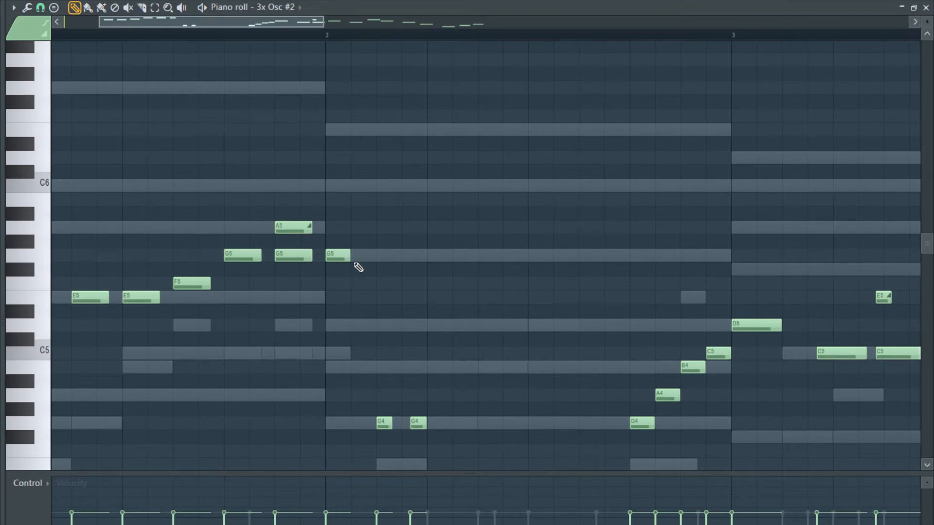
# Lengthen the G5 at the start of bar 2 and follow it with a single longer E5 in place of the two G4 notes.
pyautogui.moveTo(405, 327)
pyautogui.mouseDown()
pyautogui.moveTo(401, 271)
pyautogui.moveTo(402, 297)
pyautogui.mouseUp()
pyautogui.scroll(-3, 384, 422)
pyautogui.press('space')
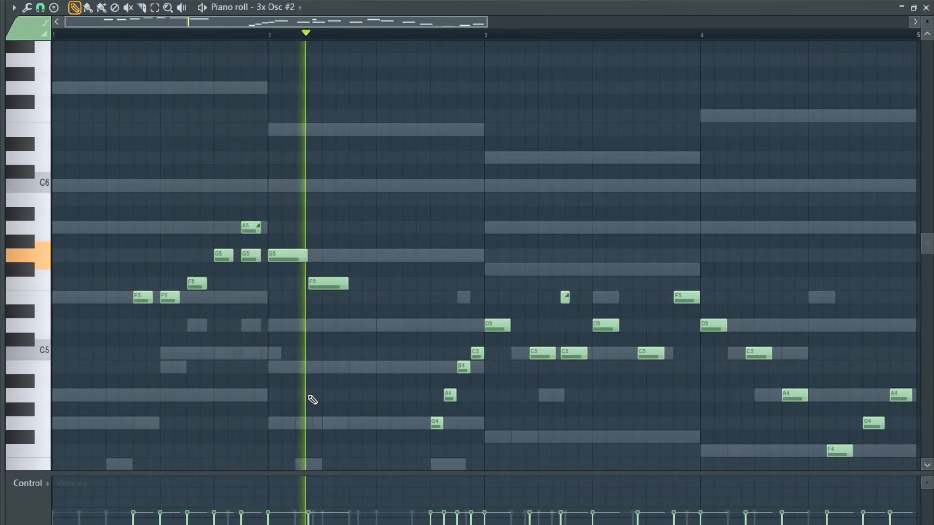
pyautogui.press('space')
pyautogui.moveTo(321, 283); pyautogui.dragTo(322, 294)
pyautogui.press('space')
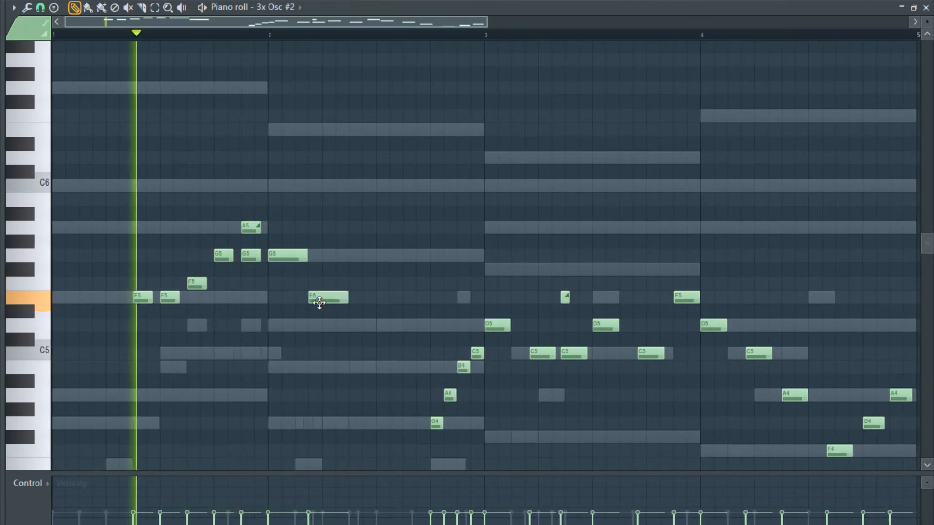
# Add a one-step C6 note shortly after beat 3 of bar 2, in place of a longer trial C6.
pyautogui.scroll(3, 305, 345)
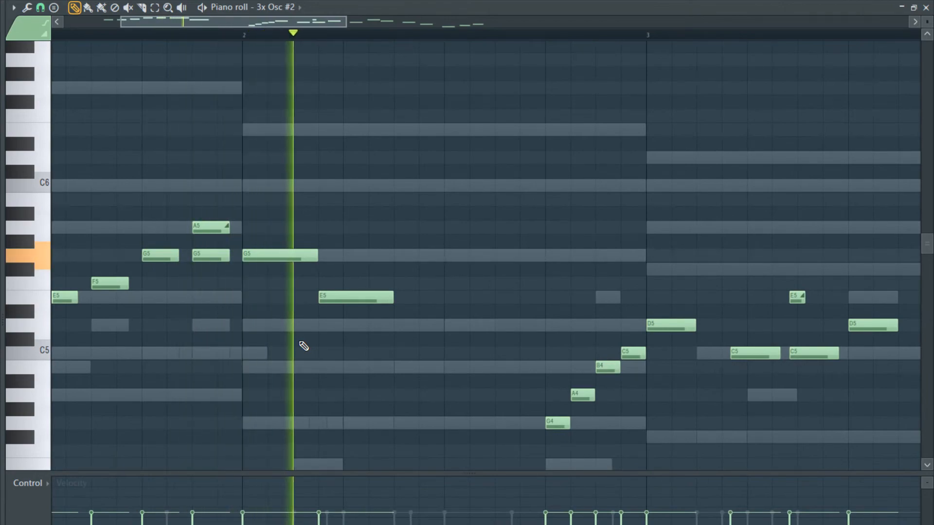
pyautogui.press('space')
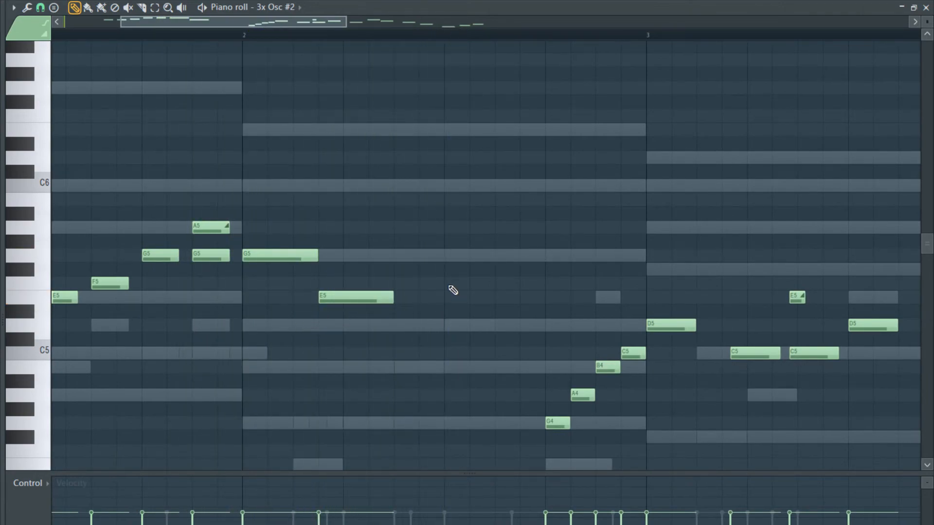
pyautogui.click(451, 187)
pyautogui.press('space')
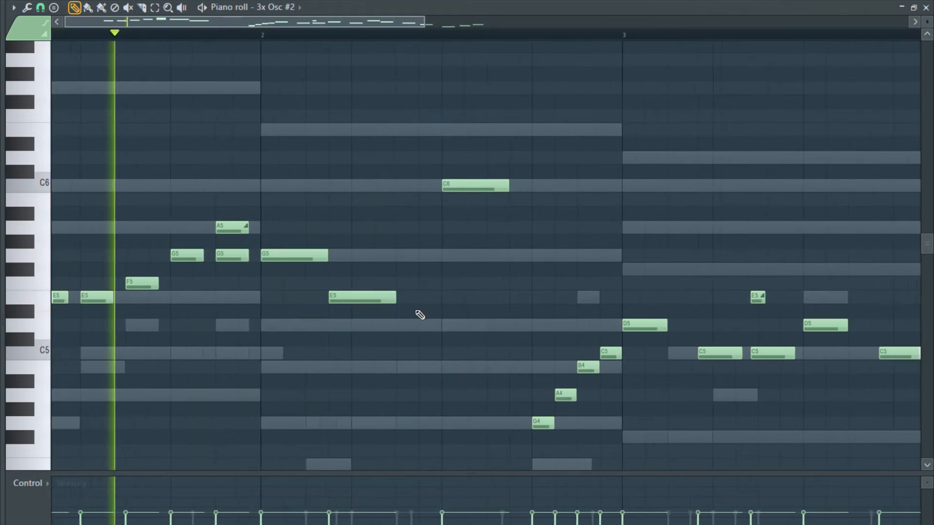
pyautogui.scroll(-3, 351, 330)
pyautogui.scroll(2, 291, 344)
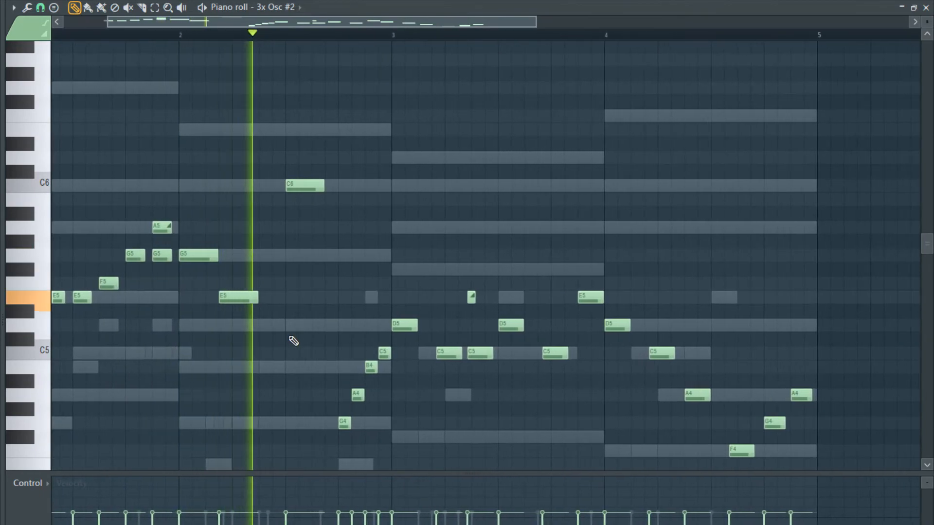
pyautogui.rightClick(308, 190)
pyautogui.click(315, 191)
pyautogui.moveTo(336, 188); pyautogui.dragTo(323, 190)
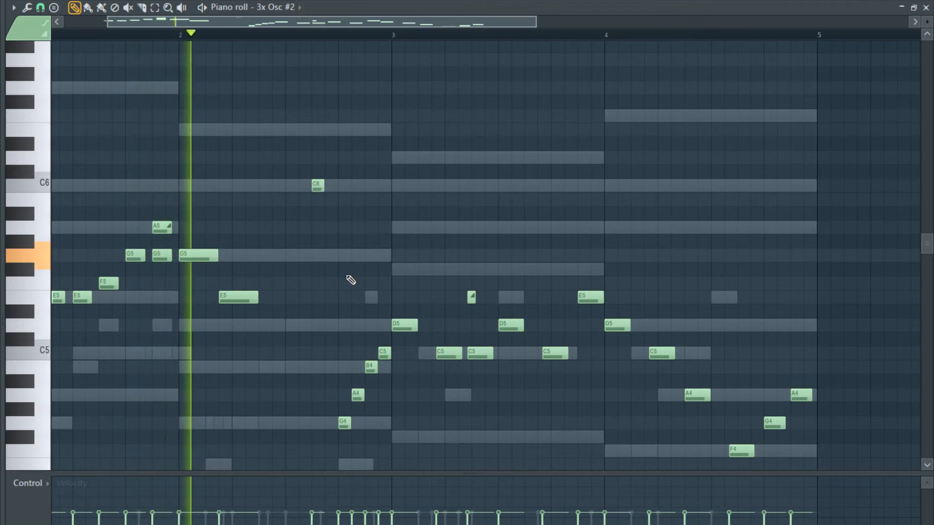
# Place a one-step G5 below the C6 in bar 2, make the C6 a short slide note, and play the phrase.
pyautogui.scroll(2, 340, 275)
pyautogui.press('space')
pyautogui.click(300, 256)
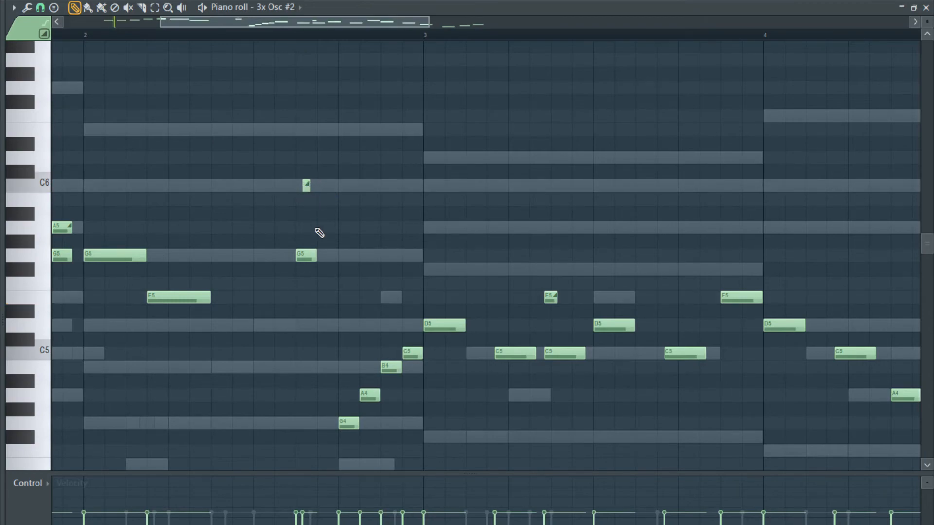
pyautogui.press('space')
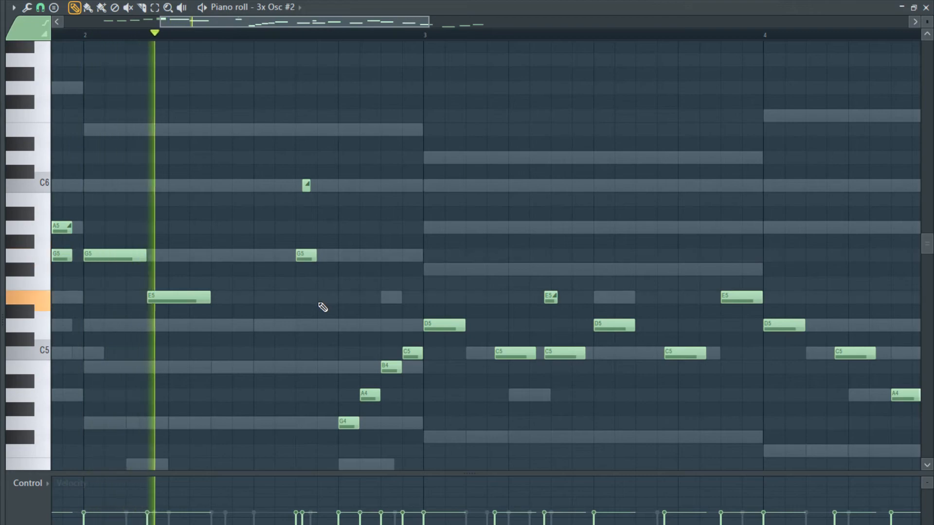
pyautogui.scroll(2, 333, 308)
pyautogui.press('space')
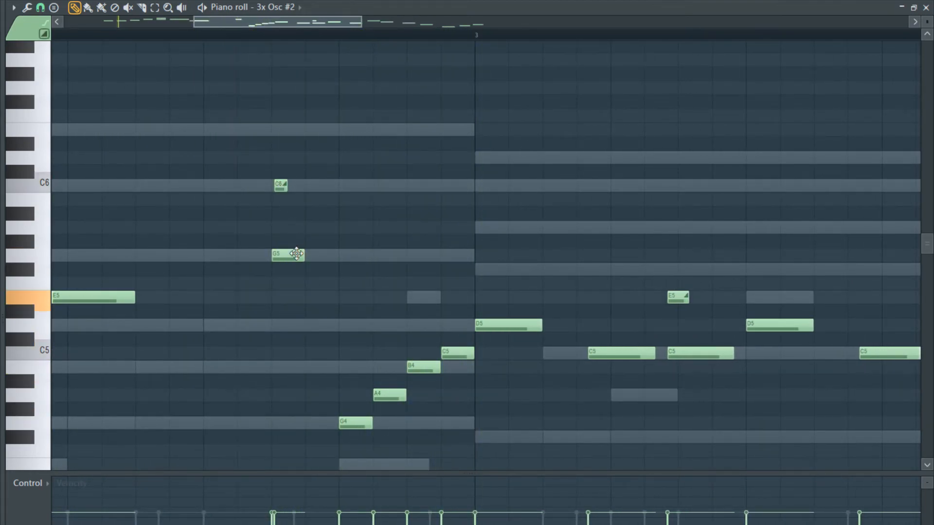
pyautogui.scroll(-4, 300, 252)
pyautogui.press('space')
pyautogui.scroll(3, 291, 326)
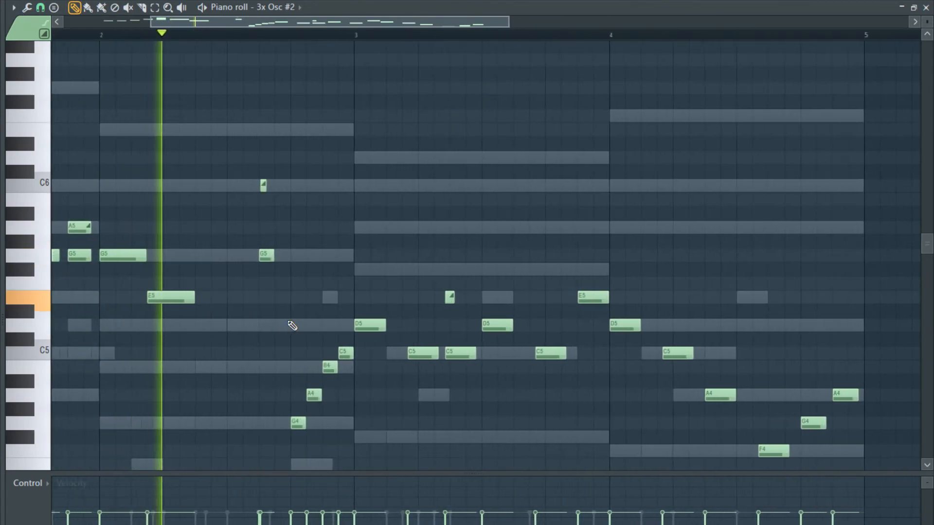
# Replace the rising G4, A4, B4, C5 run at the end of bar 2 with a one-step B5.
pyautogui.scroll(2, 292, 325)
pyautogui.press('space')
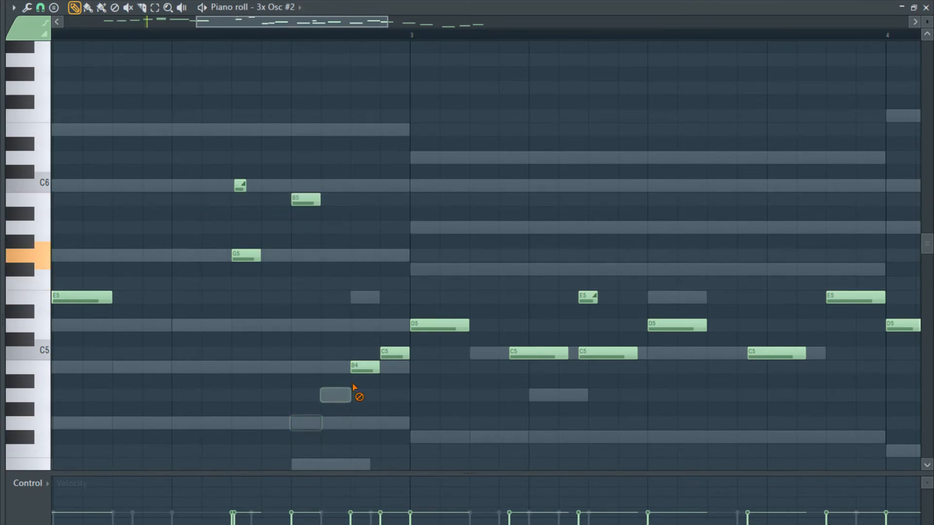
pyautogui.scroll(-4, 225, 326)
pyautogui.press('space')
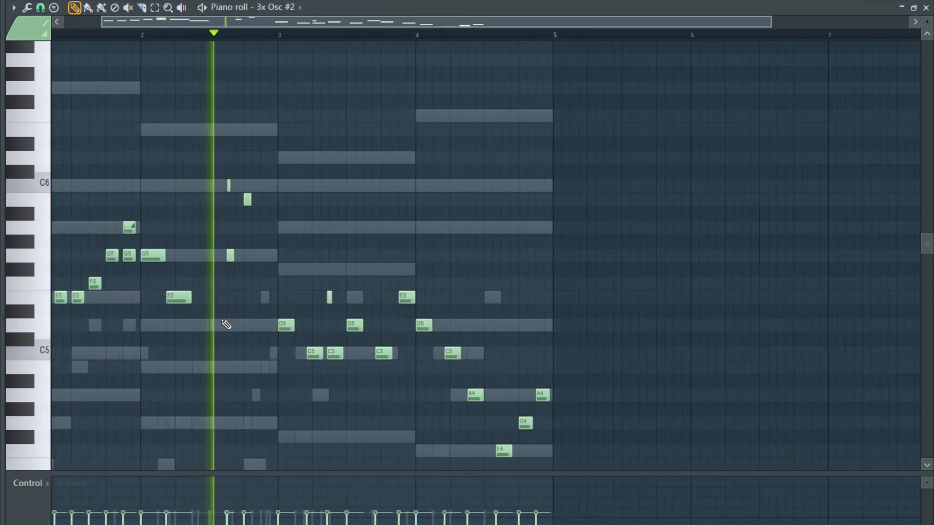
# Add a one-step A5 after the B5 in bar 2 and replace bar 3's opening D5 with a three-step G5.
pyautogui.scroll(3, 222, 325)
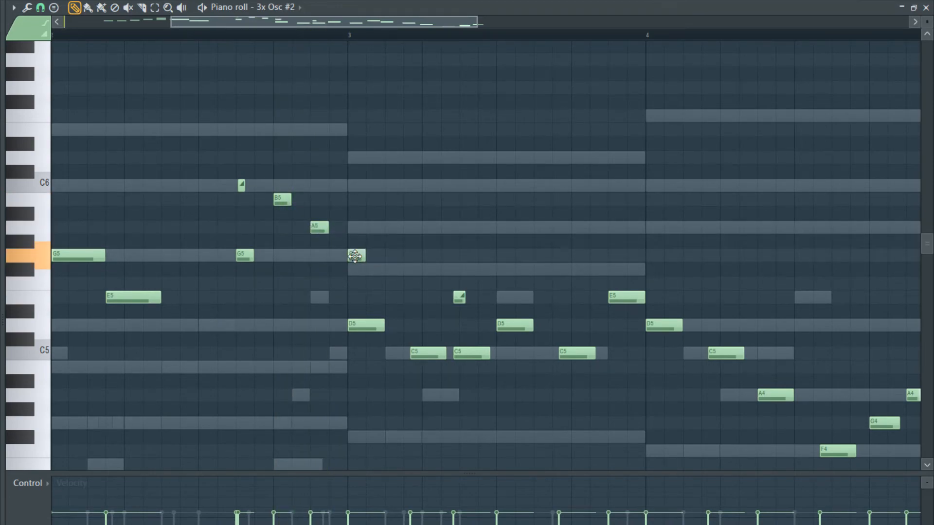
pyautogui.scroll(-1, 363, 325)
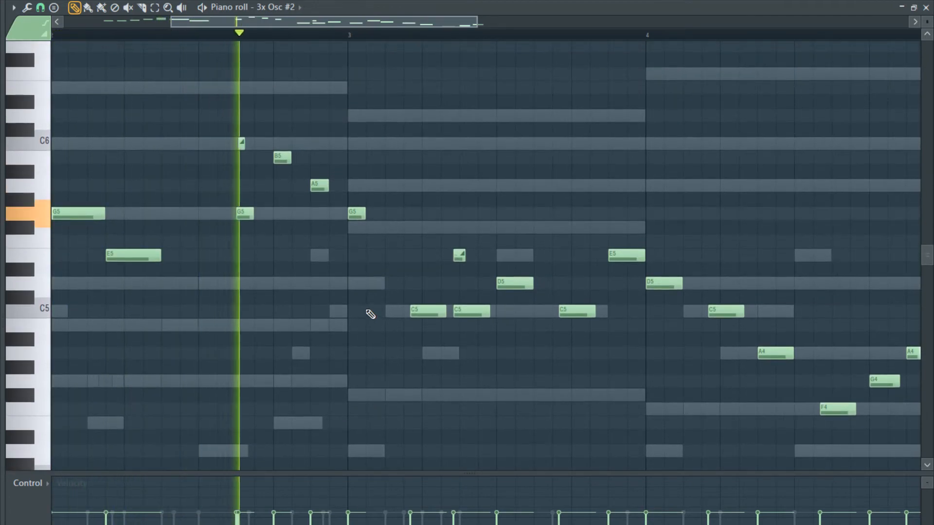
pyautogui.scroll(2, 369, 313)
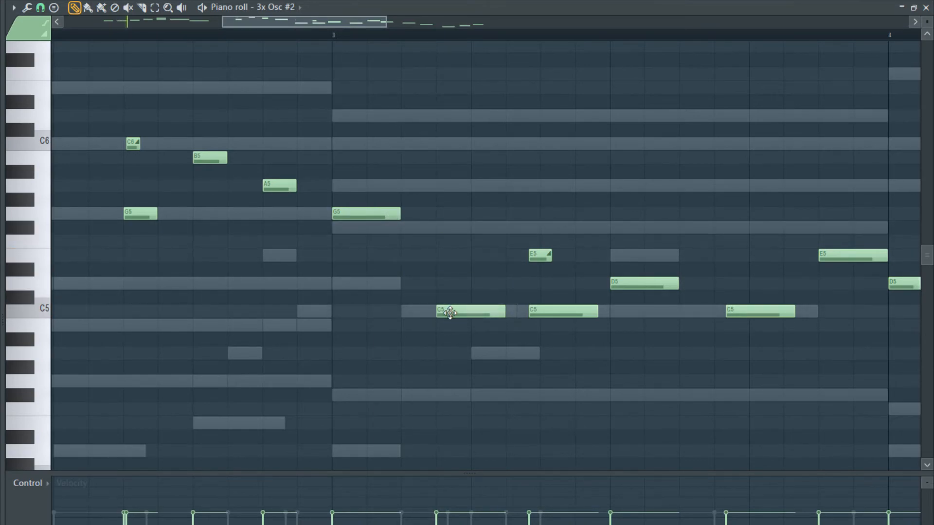
pyautogui.scroll(-2, 426, 218)
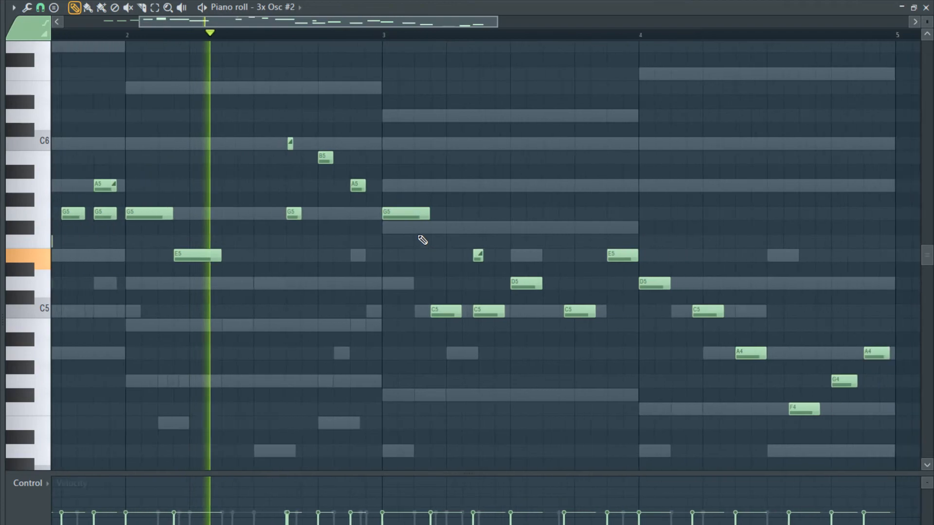
pyautogui.scroll(2, 460, 247)
pyautogui.scroll(2, 460, 249)
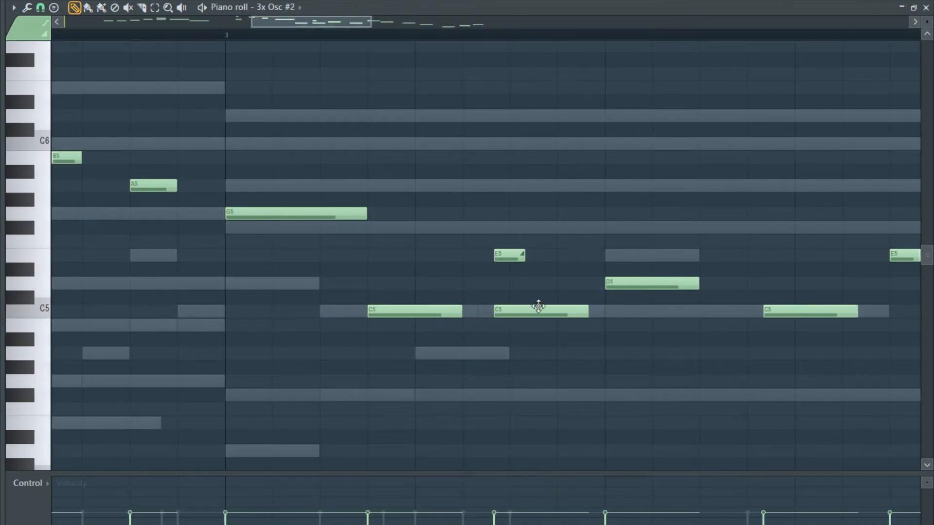
pyautogui.scroll(-1, 390, 297)
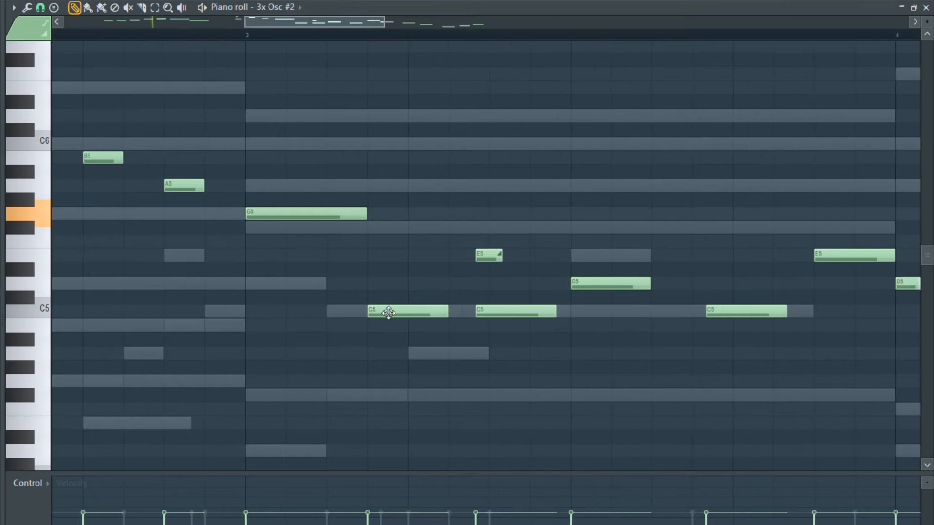
# Try a one-step G5 followed by a one-step F#5 at the start of bar 3.
pyautogui.click(292, 227)
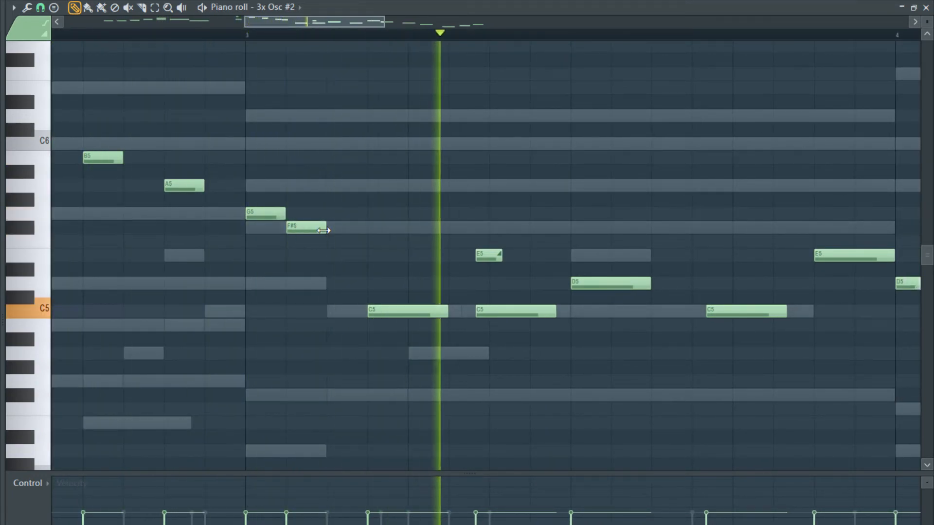
pyautogui.press('space')
pyautogui.rightClick(321, 228)
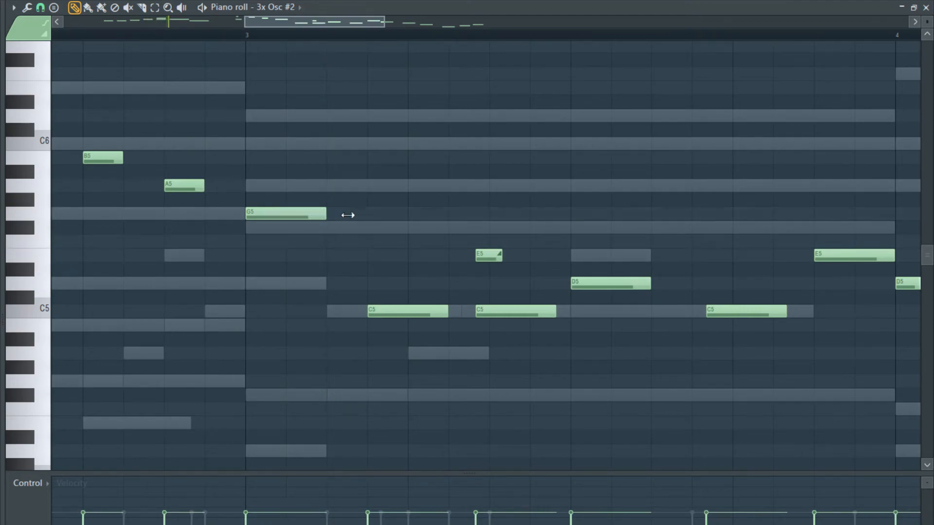
pyautogui.press('space')
pyautogui.scroll(-2, 366, 236)
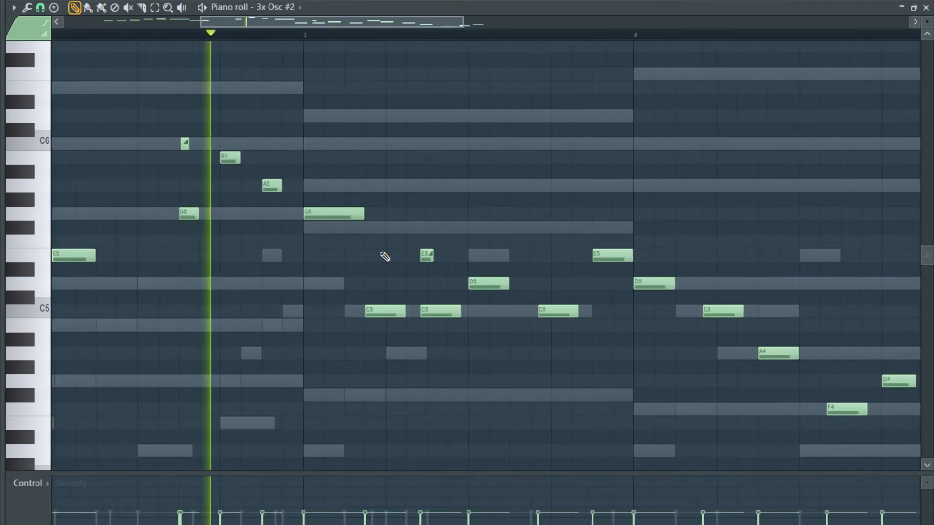
# Replace the first two C5 notes and the E5 slide note in bar 3 with a three-step F#5 after the G5.
pyautogui.scroll(2, 383, 257)
pyautogui.press('space')
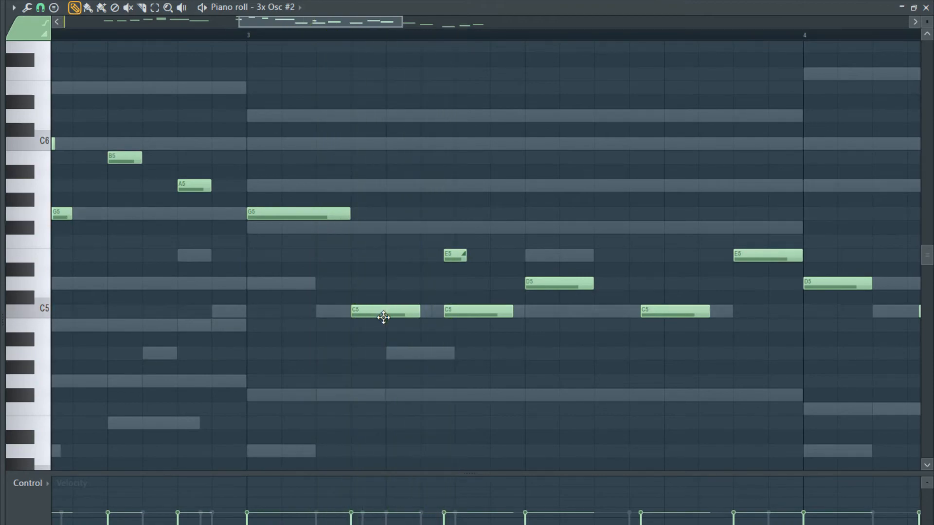
pyautogui.moveTo(359, 236); pyautogui.dragTo(363, 224)
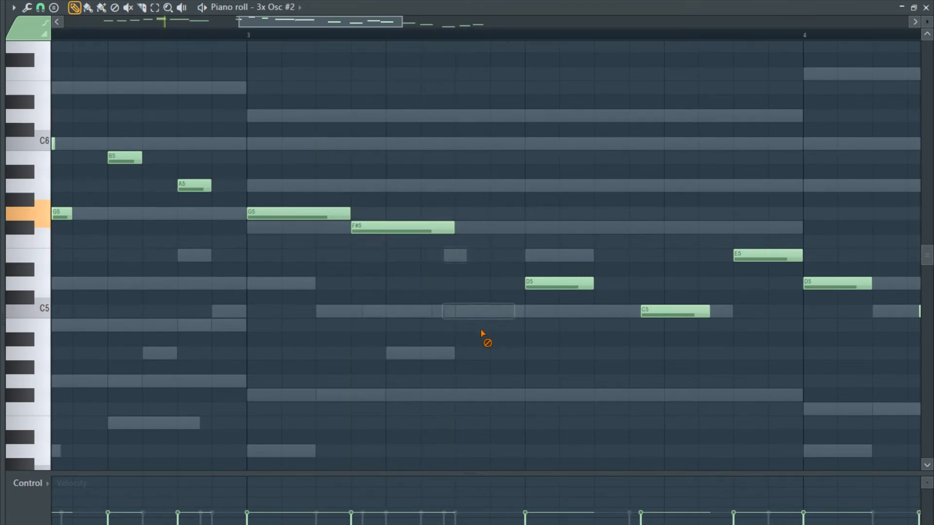
pyautogui.press('space')
pyautogui.scroll(-3, 359, 255)
pyautogui.scroll(3, 442, 255)
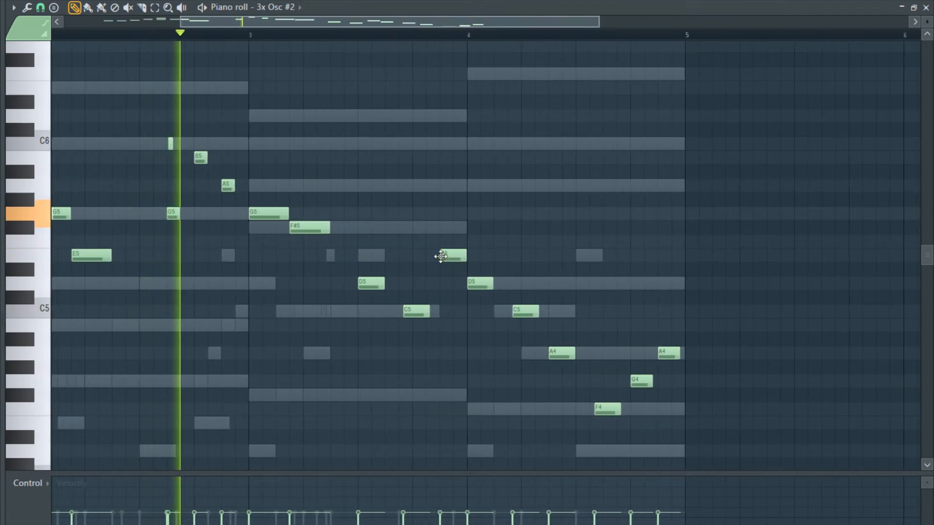
# Replace the F#5 in bar 3 with a three-step D5 and extend the preceding G5 to meet it.
pyautogui.press('space')
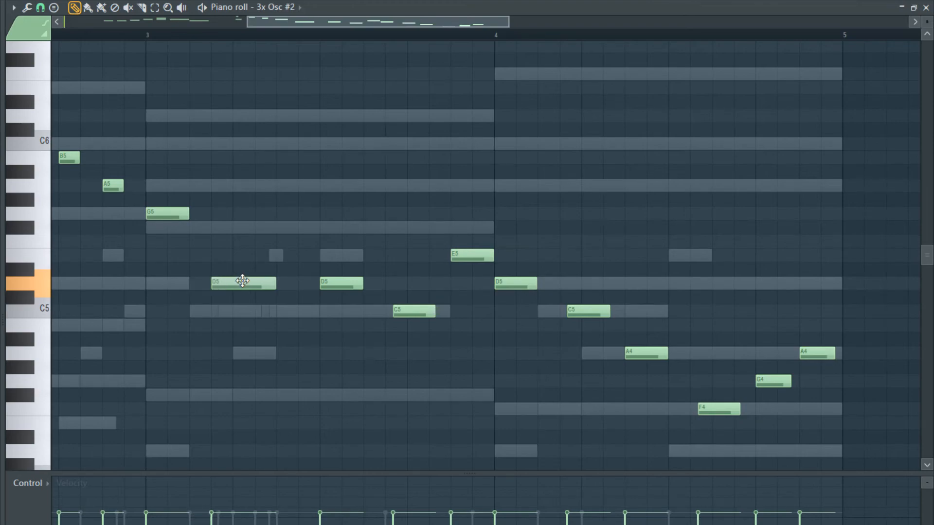
pyautogui.click(148, 36)
pyautogui.press('space')
pyautogui.press('space')
pyautogui.moveTo(238, 271); pyautogui.dragTo(240, 285)
pyautogui.press('space')
pyautogui.press('space')
pyautogui.moveTo(186, 215); pyautogui.dragTo(211, 214)
# Replace the D5 on beat 3 of bar 3 with a one-step E5 and a one-step F#5, and play the phrase.
pyautogui.press('space')
pyautogui.press('space')
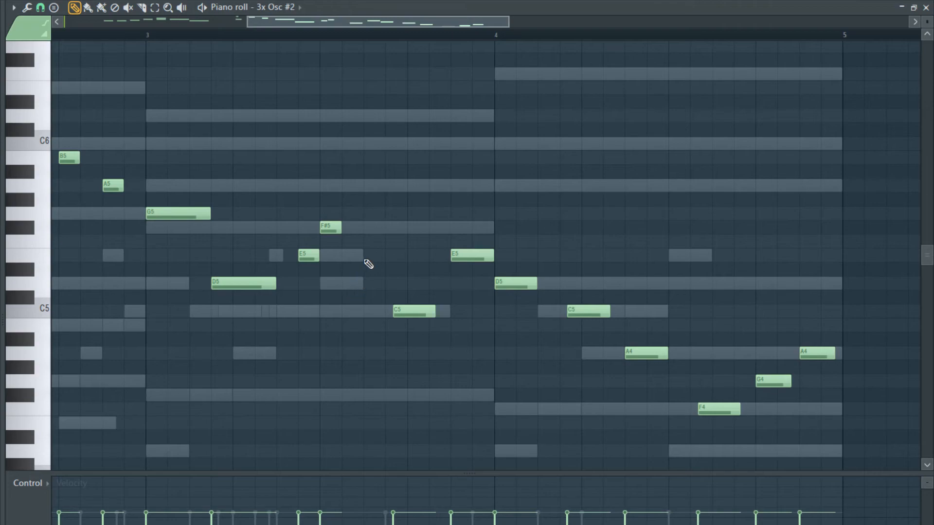
pyautogui.press('space')
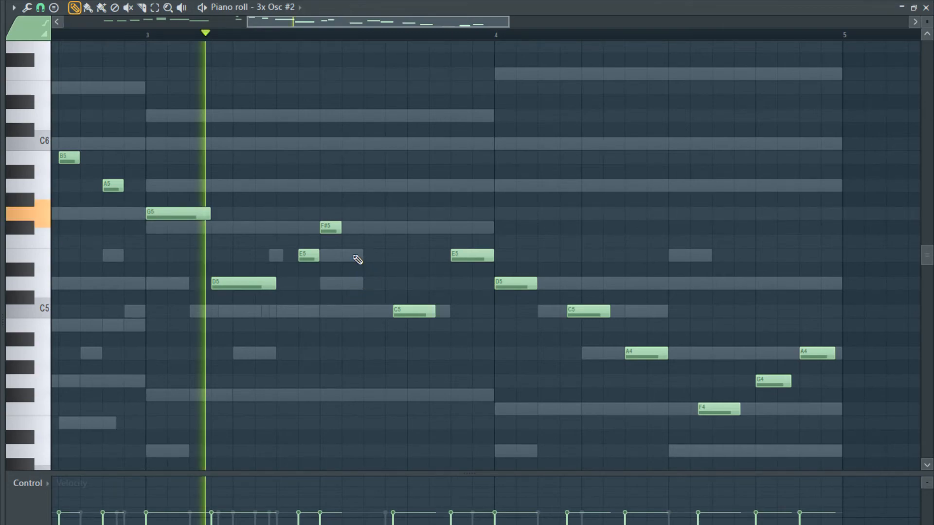
# Shift the short E5 and F#5 in bar 3 two steps later and delete the C5 that follows them.
pyautogui.moveTo(327, 228); pyautogui.dragTo(350, 228)
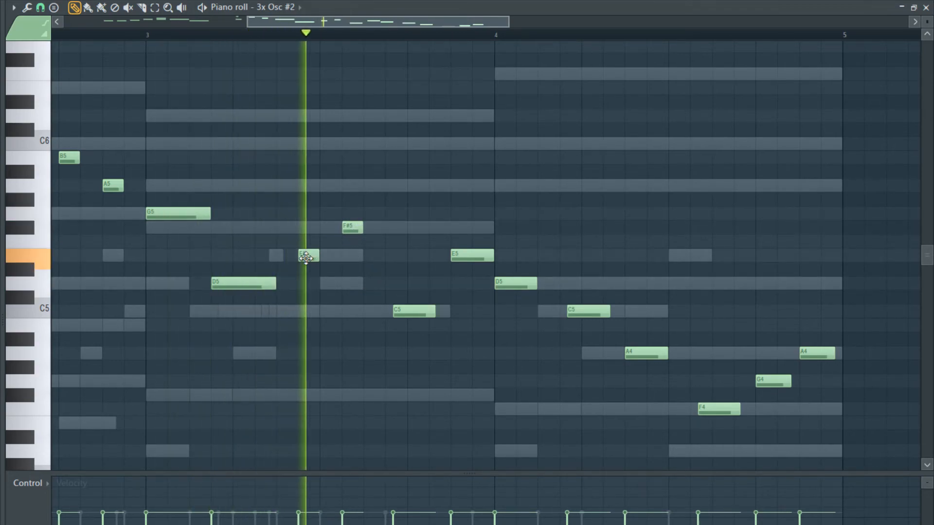
pyautogui.moveTo(310, 257); pyautogui.dragTo(372, 228)
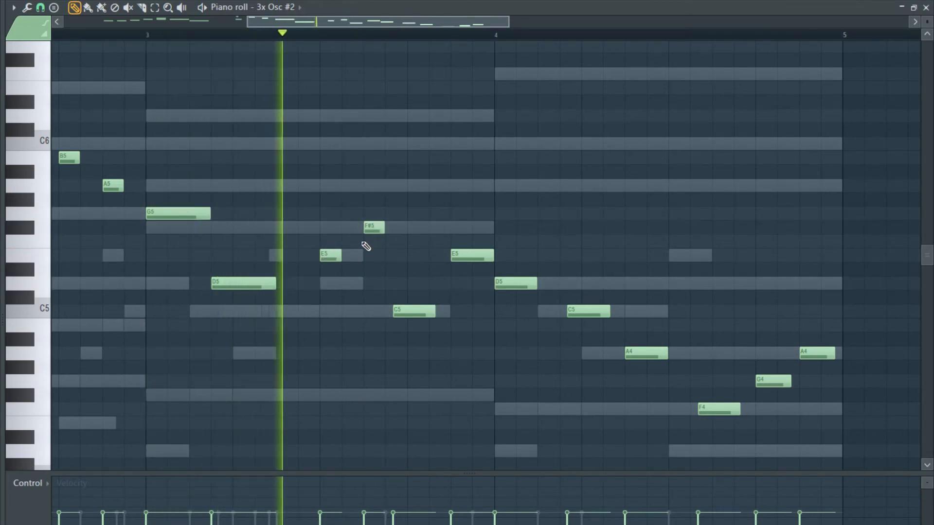
pyautogui.moveTo(324, 256); pyautogui.dragTo(354, 255)
pyautogui.rightClick(411, 310)
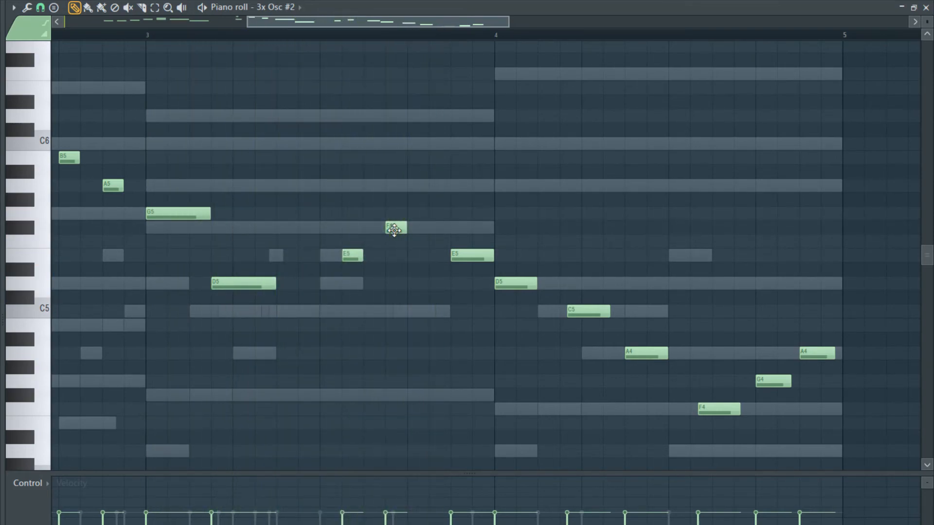
pyautogui.moveTo(394, 229); pyautogui.dragTo(372, 230)
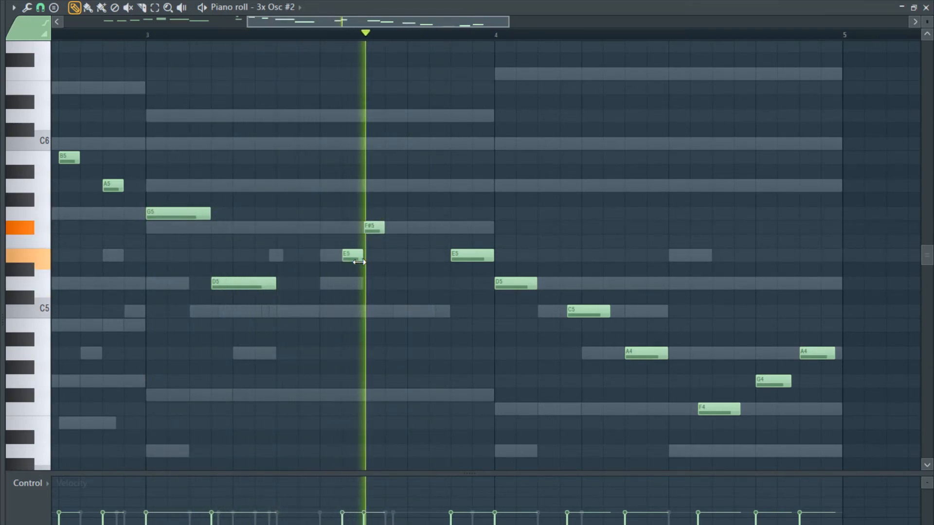
# Replace the short E5 and F#5 in bar 3 with a single one-step E5 on beat 3 and play the melody.
pyautogui.scroll(-4, 291, 291)
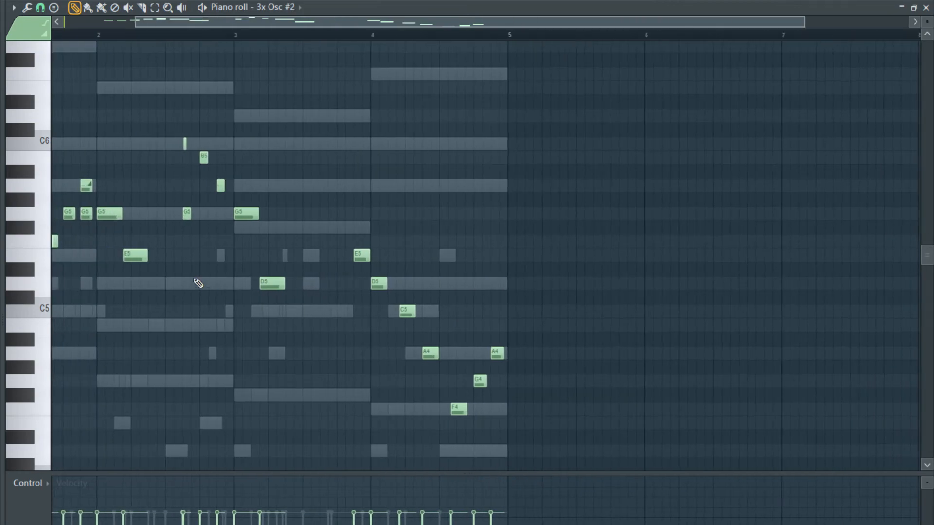
pyautogui.press('space')
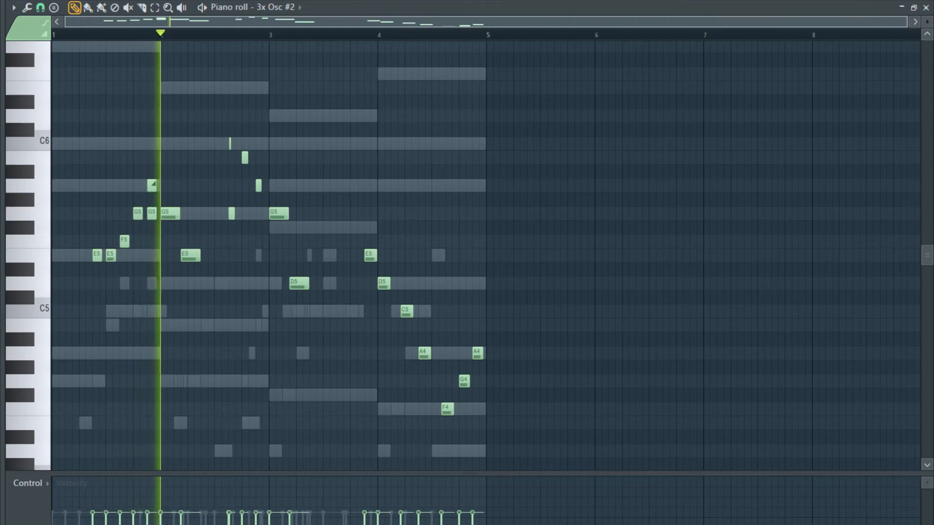
pyautogui.scroll(4, 266, 291)
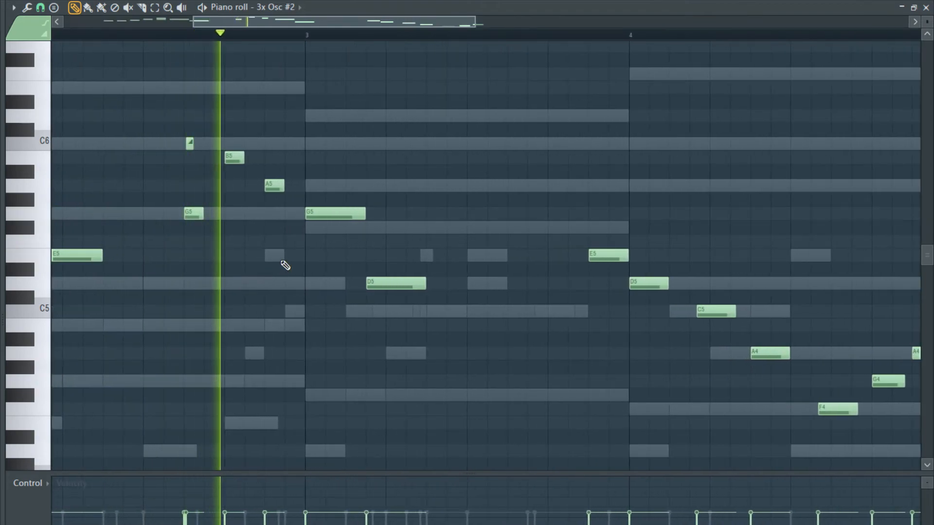
pyautogui.scroll(3, 369, 251)
pyautogui.press('space')
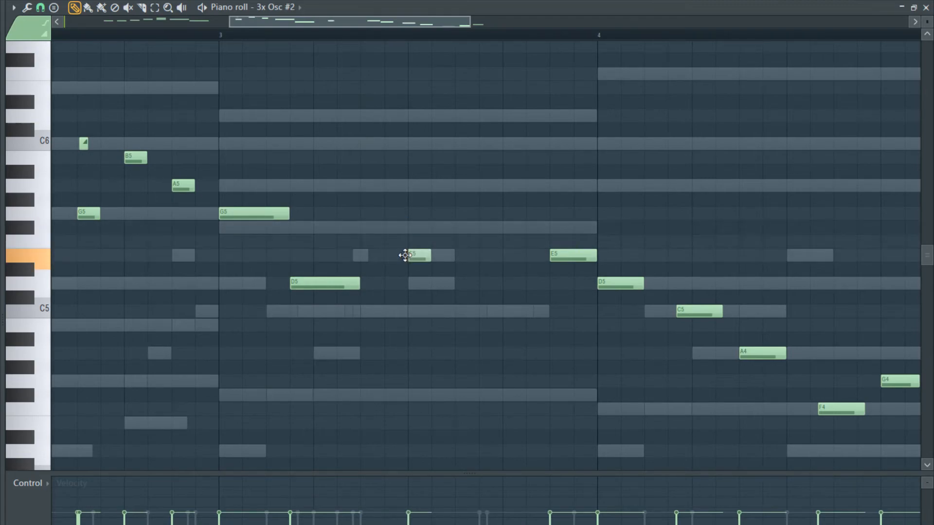
pyautogui.press('space')
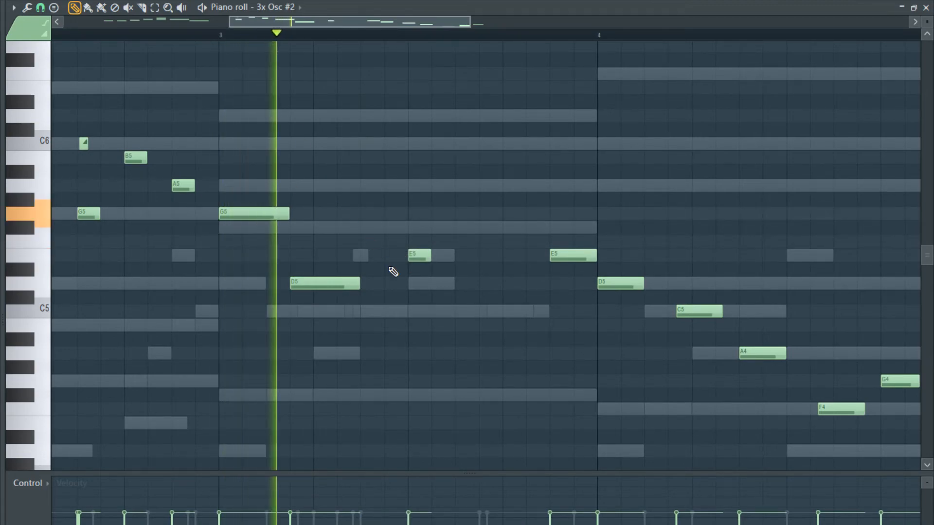
# Replace the two remaining E5 notes in bar 3's second half with one-step D5, E5 and F#5 notes spaced two steps apart.
pyautogui.rightClick(419, 255)
pyautogui.press('space')
pyautogui.press('space')
pyautogui.moveTo(418, 283); pyautogui.dragTo(454, 288)
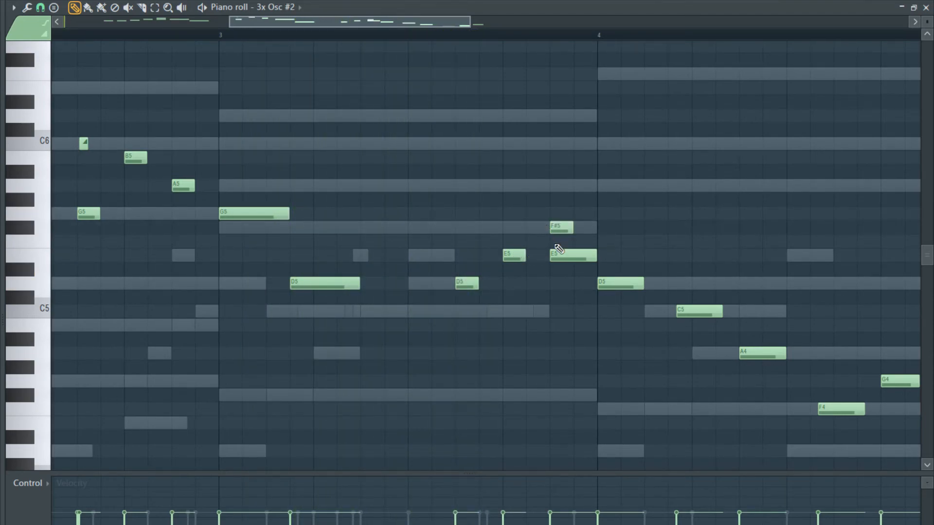
pyautogui.press('space')
pyautogui.scroll(-5, 571, 279)
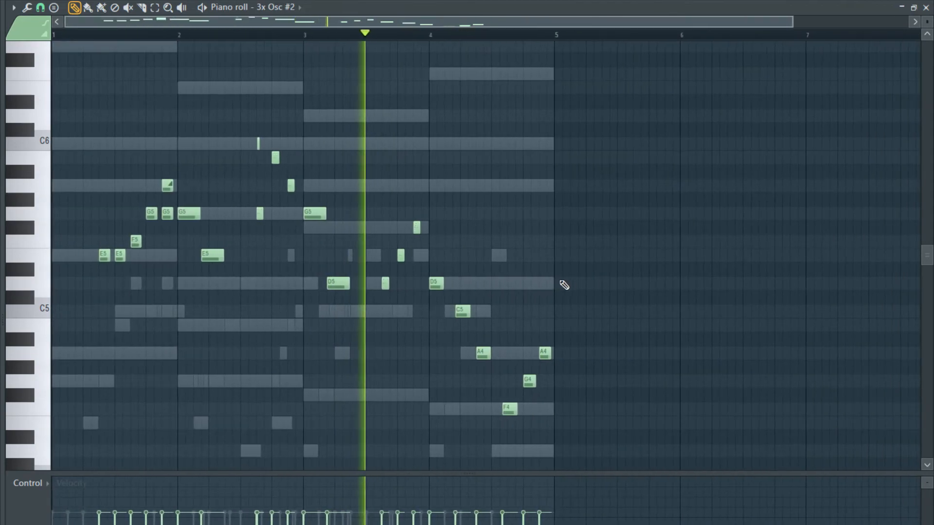
# Replace the opening D5, C5 and A4 of bar 4 with three-step E5, C5 and D5 notes and play the melody.
pyautogui.scroll(3, 477, 287)
pyautogui.press('space')
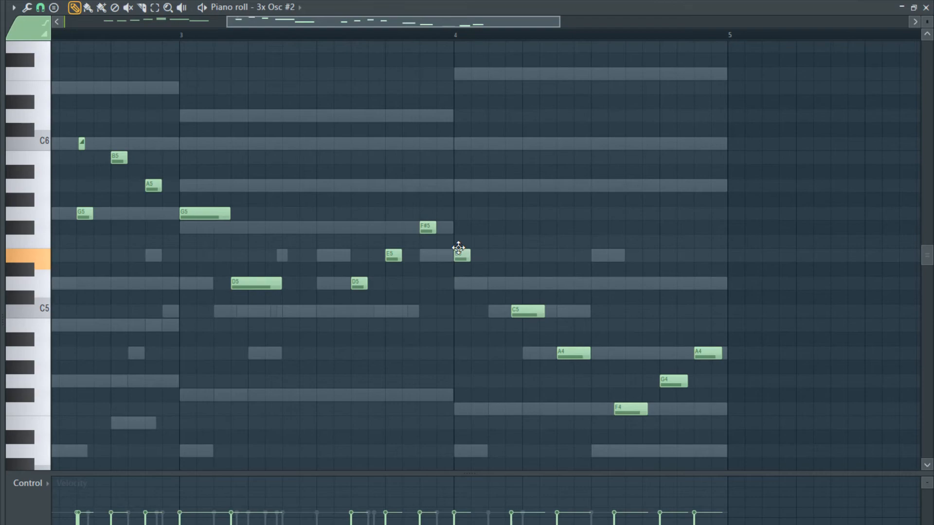
pyautogui.press('space')
pyautogui.scroll(-2, 468, 254)
pyautogui.scroll(4, 448, 272)
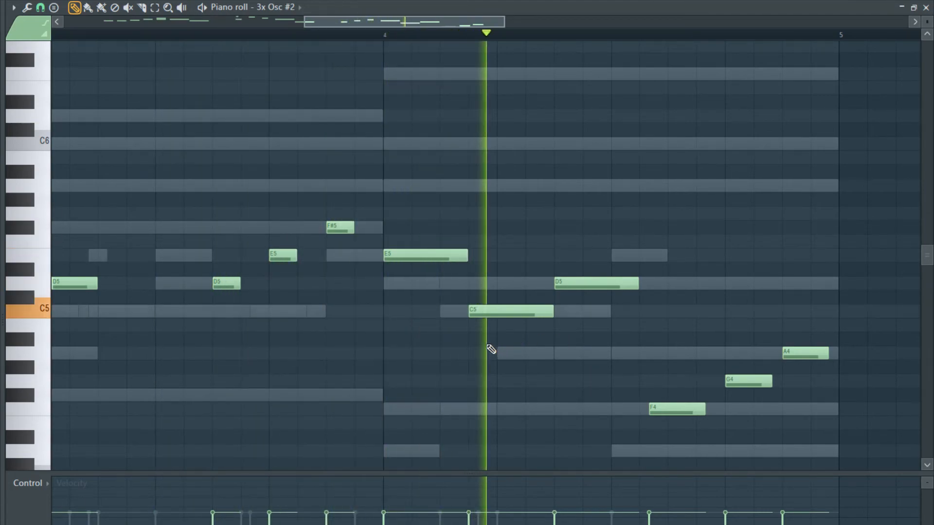
pyautogui.scroll(-4, 448, 303)
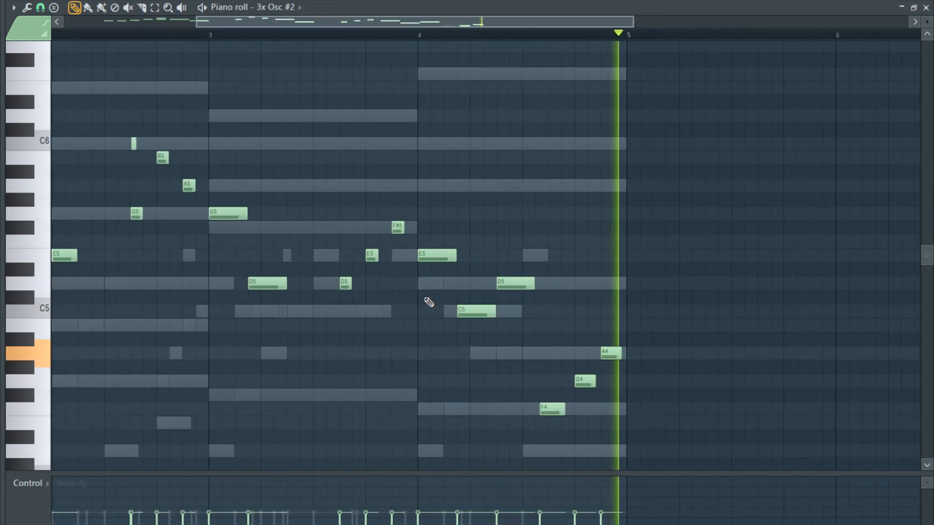
pyautogui.scroll(-3, 421, 300)
pyautogui.scroll(-3, 326, 233)
pyautogui.click(92, 36)
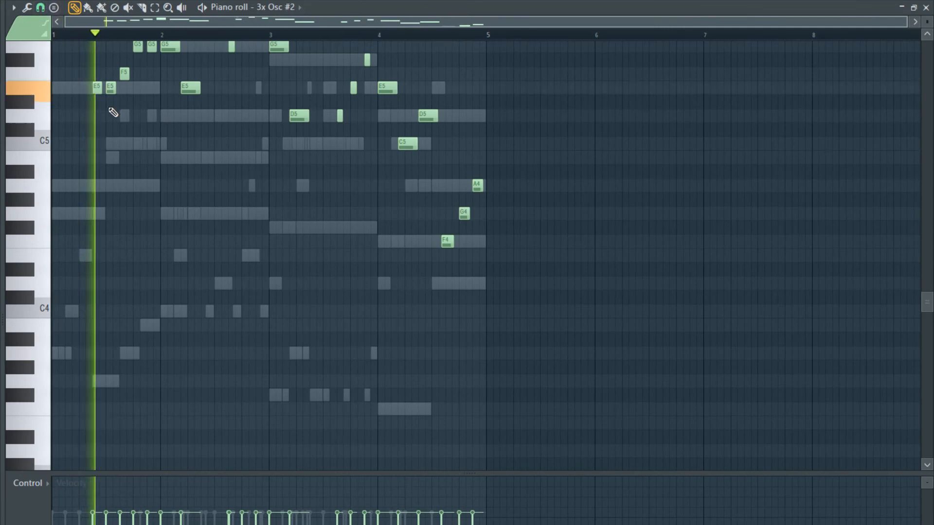
# Add a B4 slide note two steps into bar 2 and shorten it to less than half a step.
pyautogui.scroll(2, 118, 131)
pyautogui.scroll(3, 128, 161)
pyautogui.scroll(2, 210, 235)
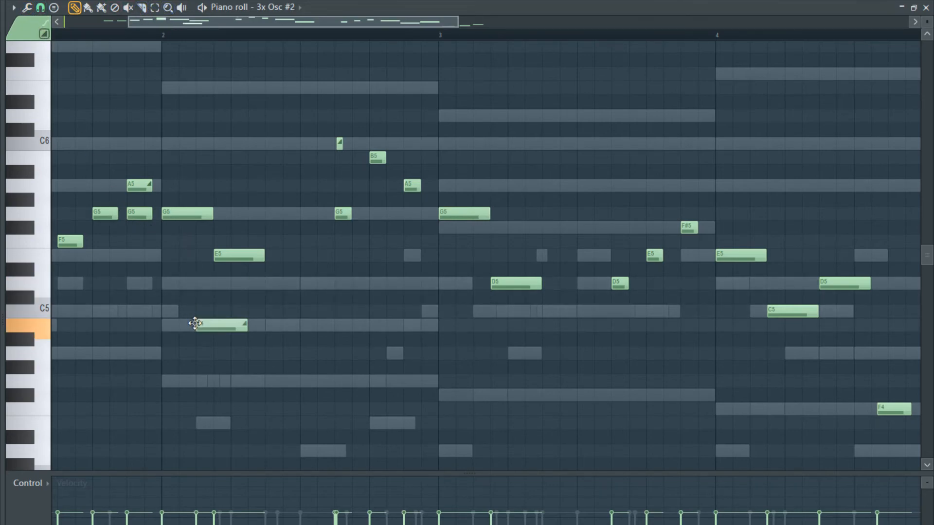
pyautogui.moveTo(243, 329); pyautogui.dragTo(214, 327)
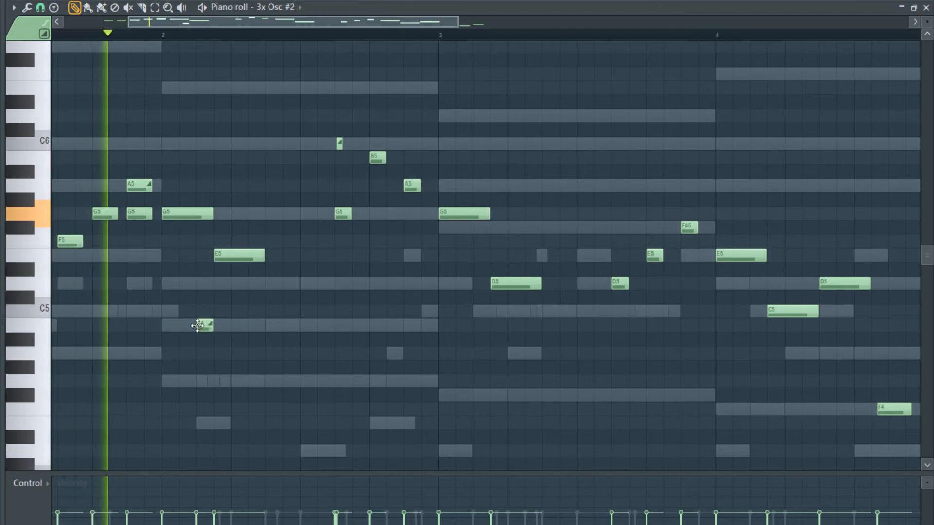
pyautogui.scroll(2, 207, 327)
pyautogui.press('space')
pyautogui.click(206, 325)
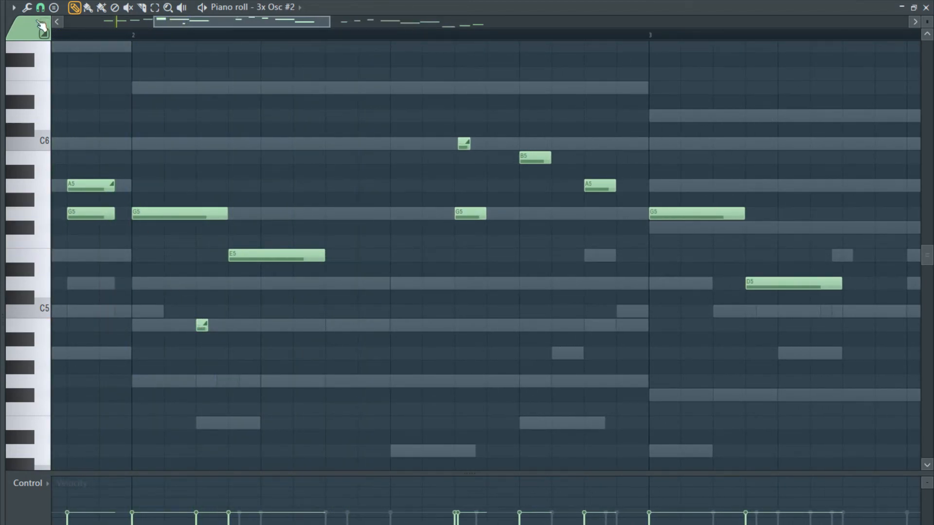
# Shift the B4 slide in bar 2 about half a step earlier, lengthen it to just under one step, and play it.
pyautogui.press('space')
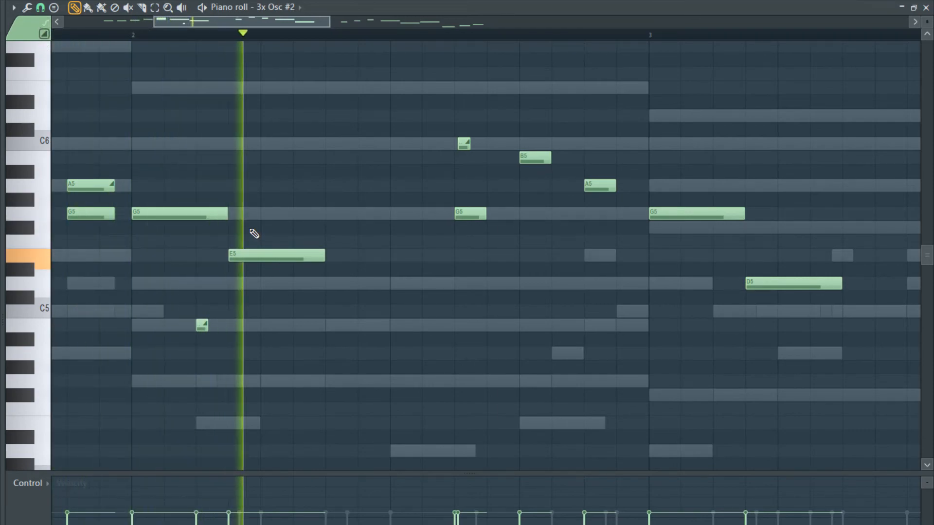
pyautogui.press('space')
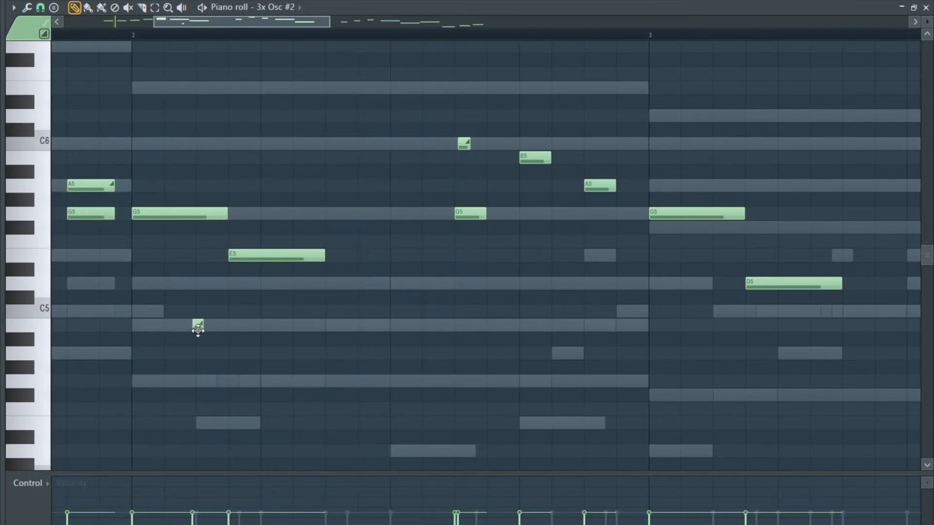
pyautogui.press('space')
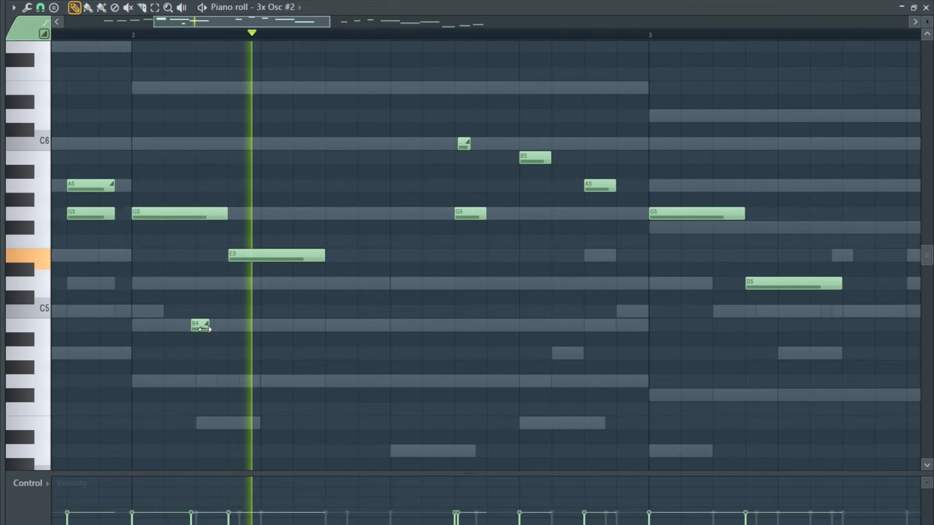
pyautogui.moveTo(199, 327); pyautogui.dragTo(196, 328)
pyautogui.press('space')
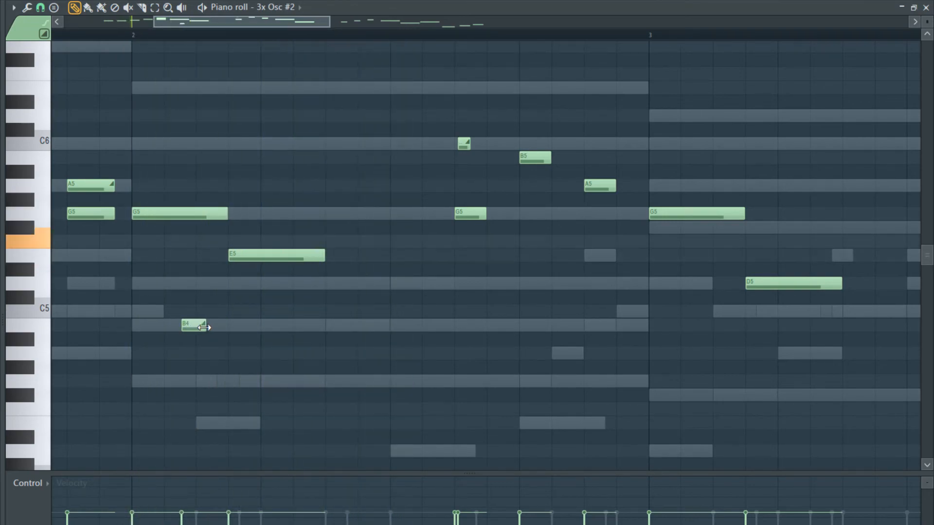
pyautogui.press('space')
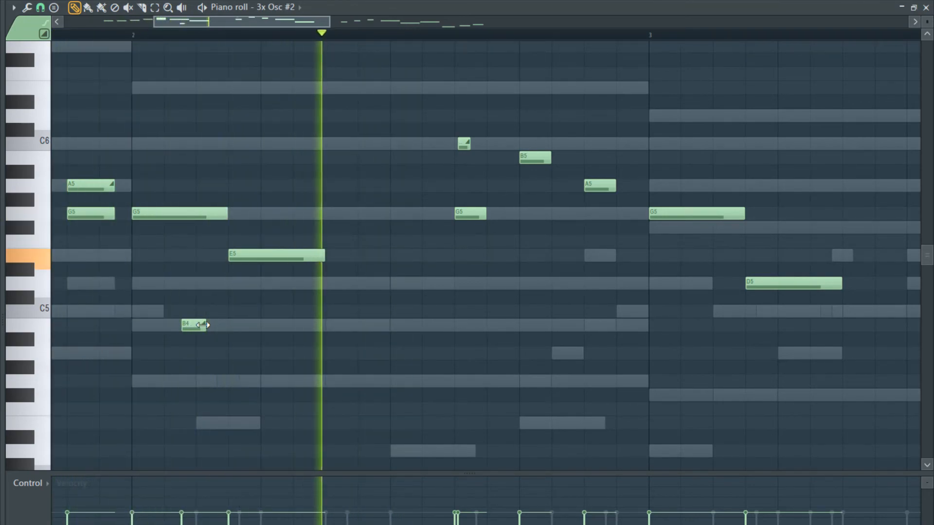
pyautogui.press('space')
pyautogui.press('space')
# Add a short A5 slide note just under one step into bar 3, over the opening G5, and play it.
pyautogui.scroll(-1, 208, 327)
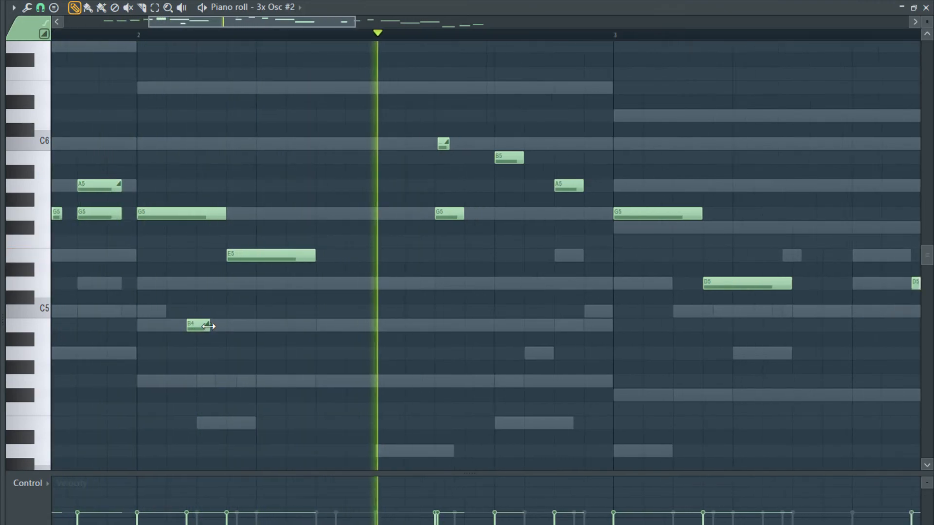
pyautogui.scroll(-1, 208, 326)
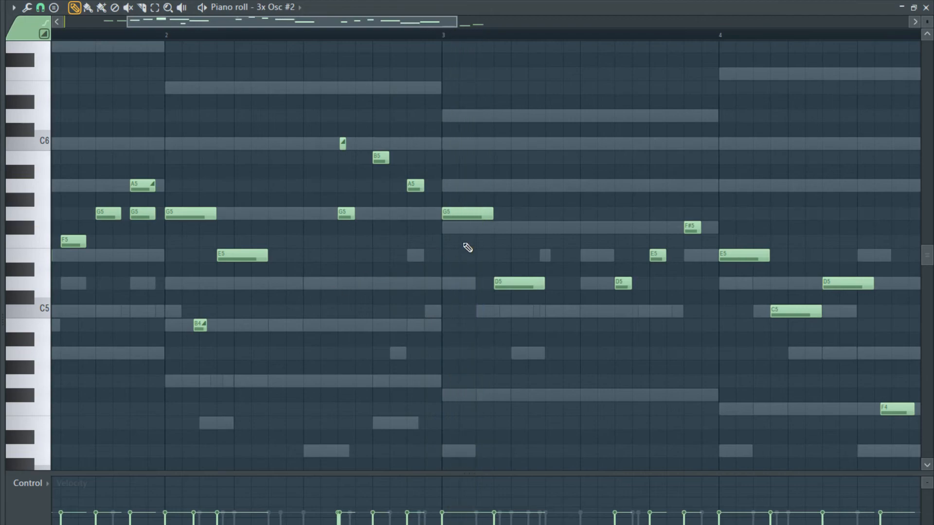
pyautogui.scroll(2, 462, 219)
pyautogui.click(464, 186)
pyautogui.click(398, 38)
pyautogui.press('space')
pyautogui.press('space')
pyautogui.moveTo(433, 186); pyautogui.dragTo(428, 186)
pyautogui.press('space')
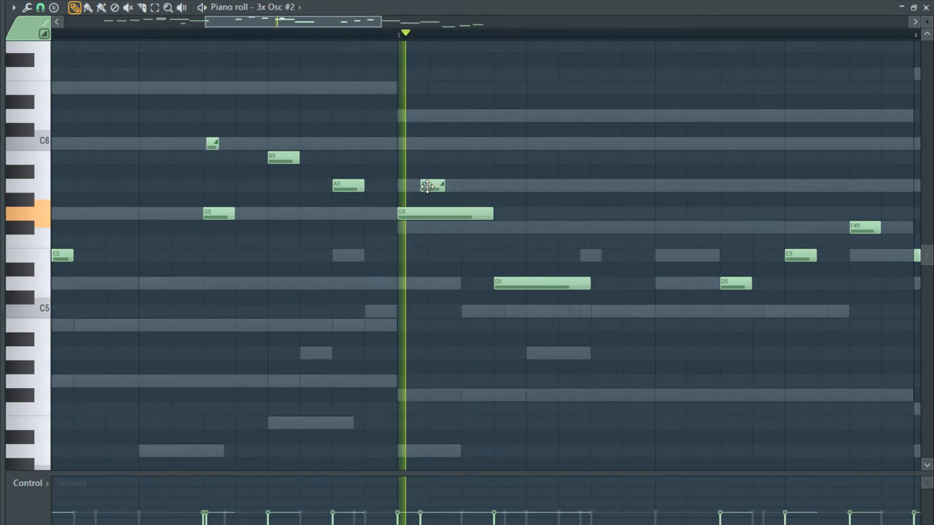
# Add a short G5 slide note after the A5 slide in bar 3 to return the pitch, and play the phrase.
pyautogui.press('space')
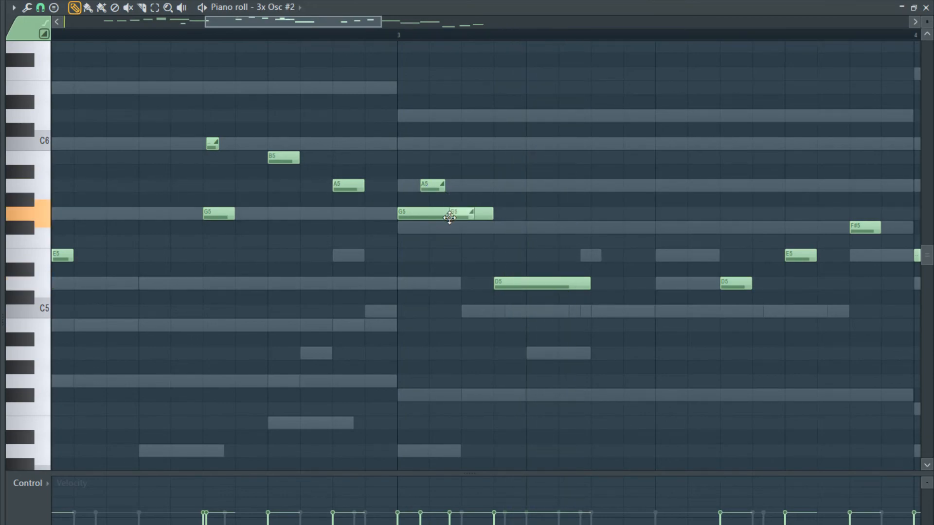
pyautogui.press('space')
pyautogui.press('space')
pyautogui.scroll(-5, 470, 212)
pyautogui.press('space')
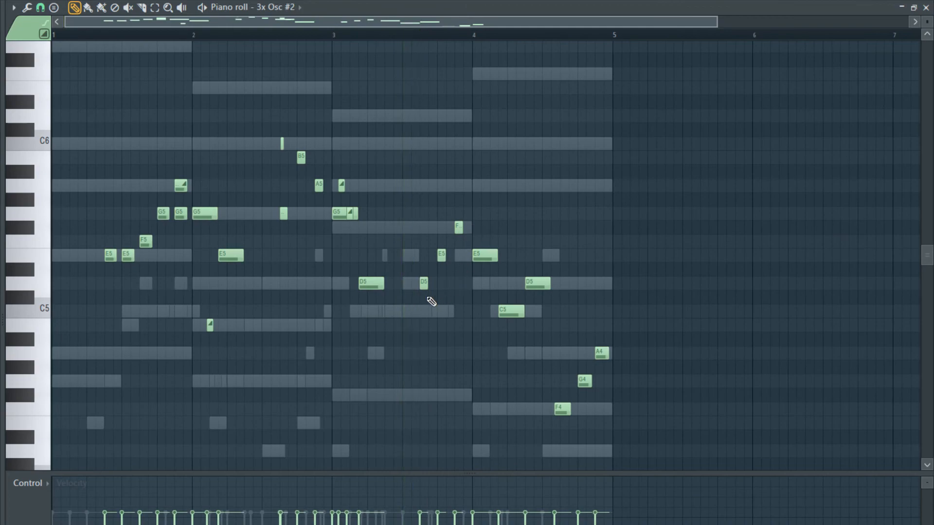
# Try a short F#5 slide note over the long D5 in bar 3 and play it.
pyautogui.press('space')
pyautogui.scroll(4, 384, 294)
pyautogui.press('space')
pyautogui.click(396, 254)
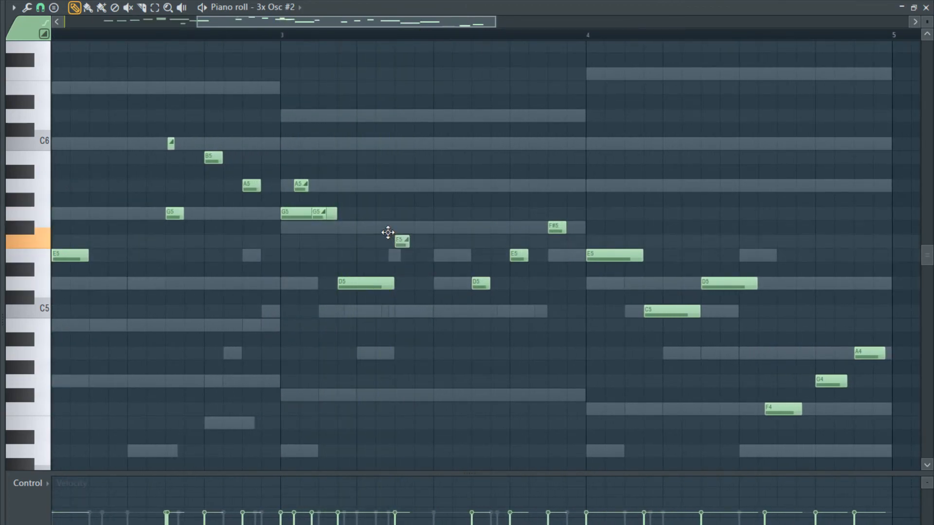
pyautogui.scroll(3, 396, 256)
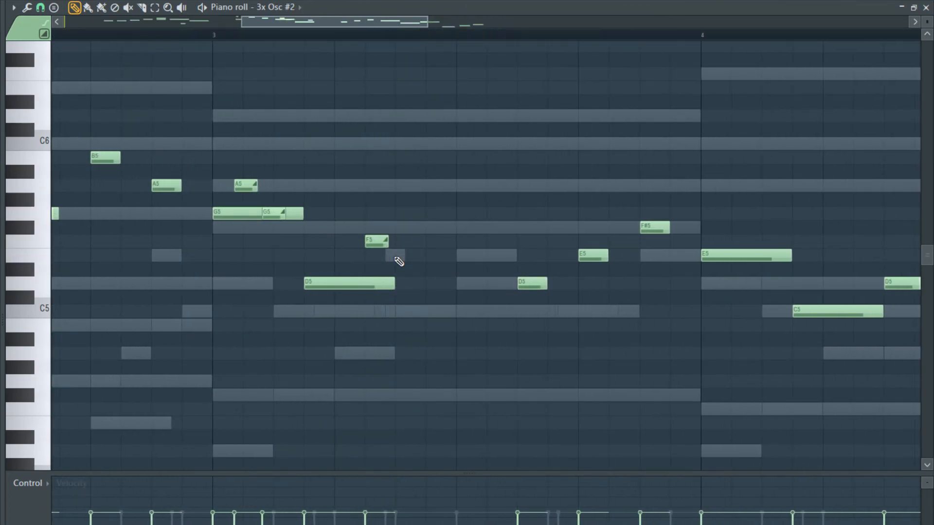
pyautogui.press('space')
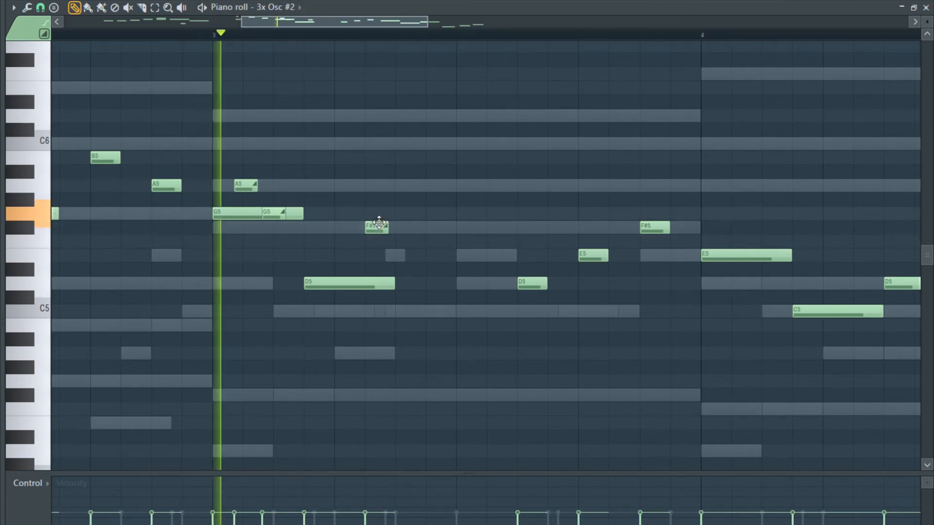
pyautogui.press('space')
pyautogui.scroll(-4, 381, 244)
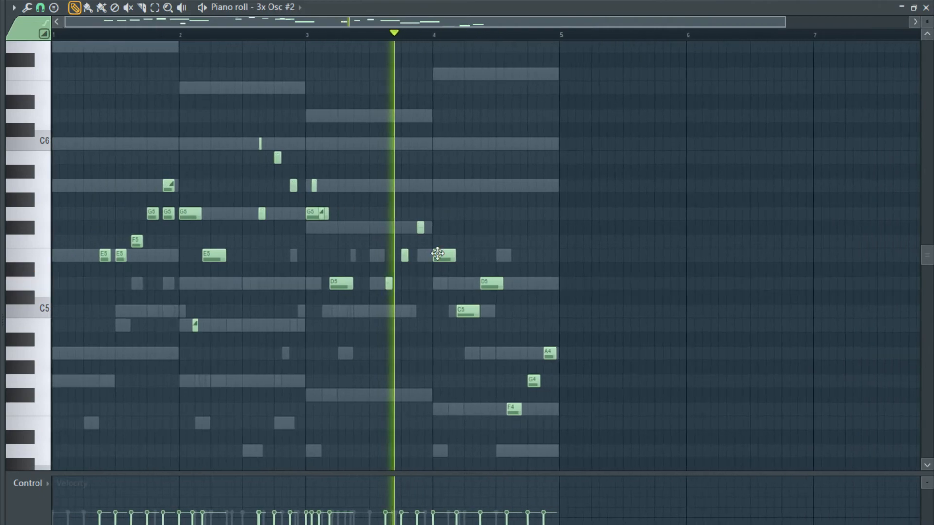
# Try a short C5 slide note in the gap one step after the long D5 in bar 3.
pyautogui.scroll(4, 430, 254)
pyautogui.press('space')
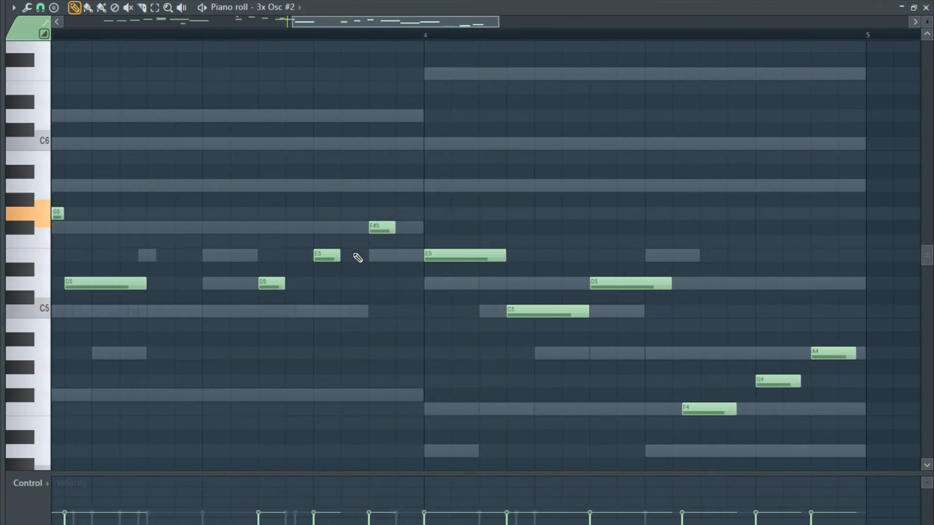
pyautogui.scroll(-3, 358, 255)
pyautogui.scroll(-3, 358, 255)
pyautogui.scroll(4, 357, 255)
pyautogui.press('space')
pyautogui.scroll(2, 332, 324)
pyautogui.press('space')
pyautogui.scroll(3, 320, 323)
pyautogui.press('space')
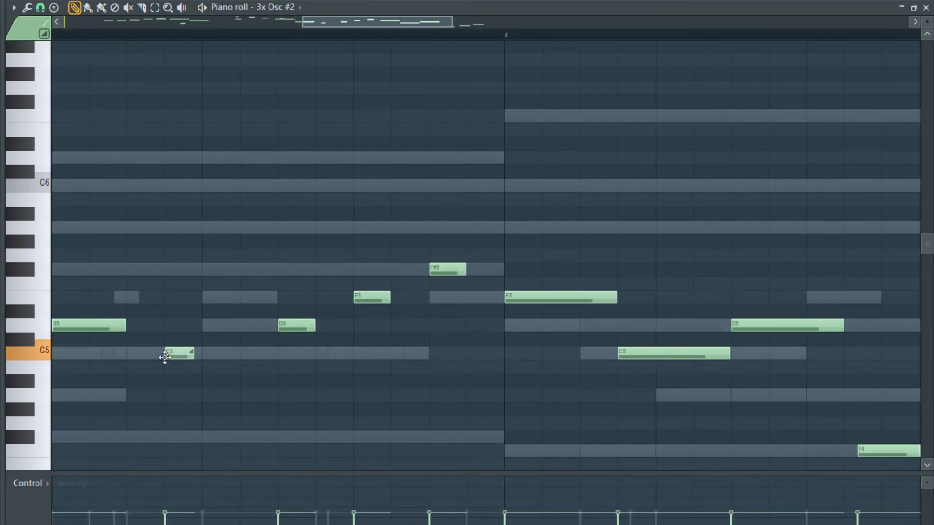
# Try a regular three-step C5 directly after the long D5 in bar 3 in place of the C5 slide.
pyautogui.press('space')
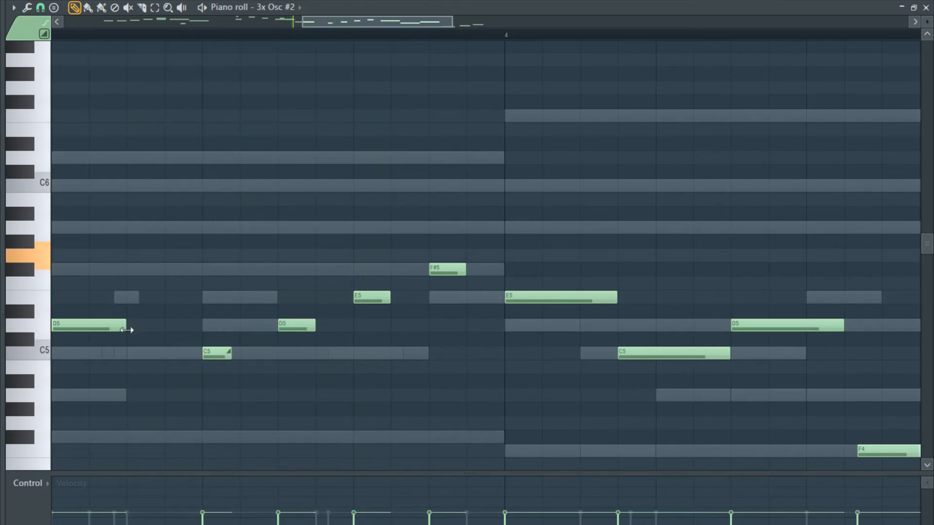
pyautogui.press('space')
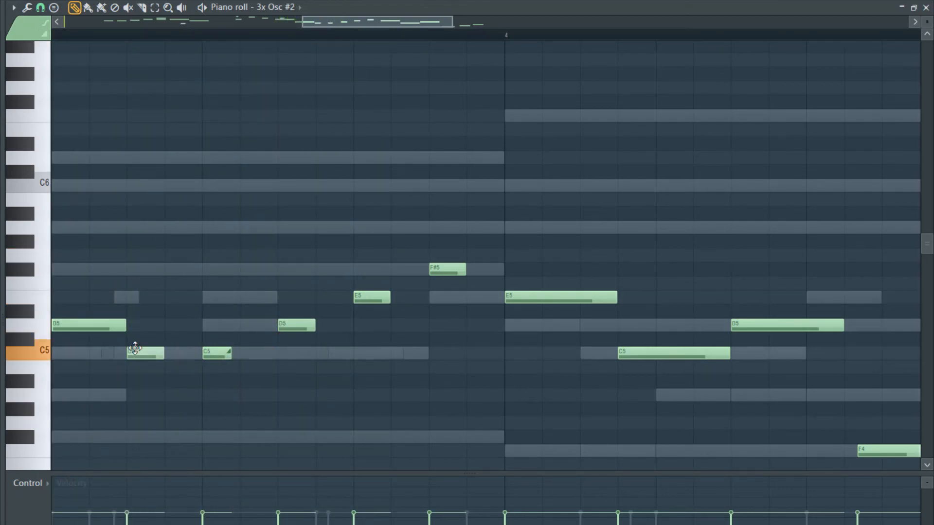
pyautogui.moveTo(161, 357); pyautogui.dragTo(231, 356)
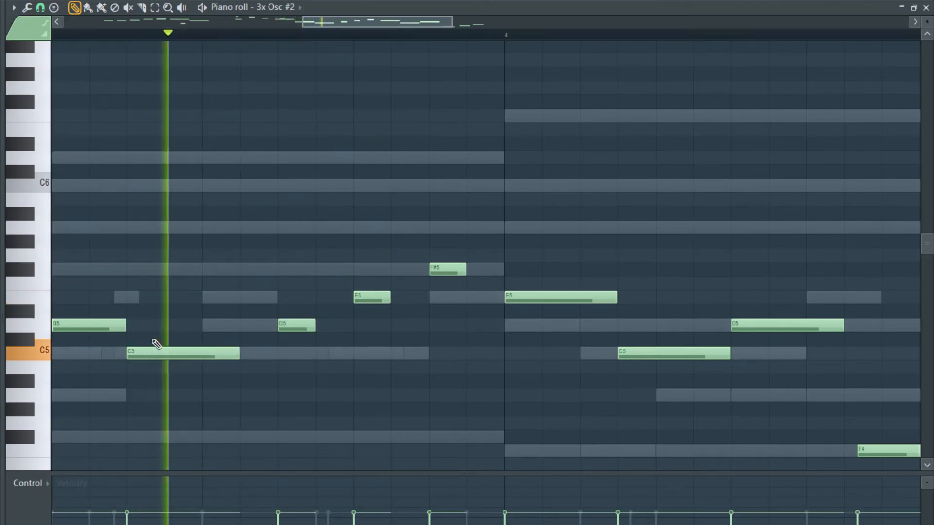
# Replace the three-step C5 in bar 3 by extending the preceding D5 to six steps with a short C5 slide midway, and play it.
pyautogui.scroll(-2, 103, 282)
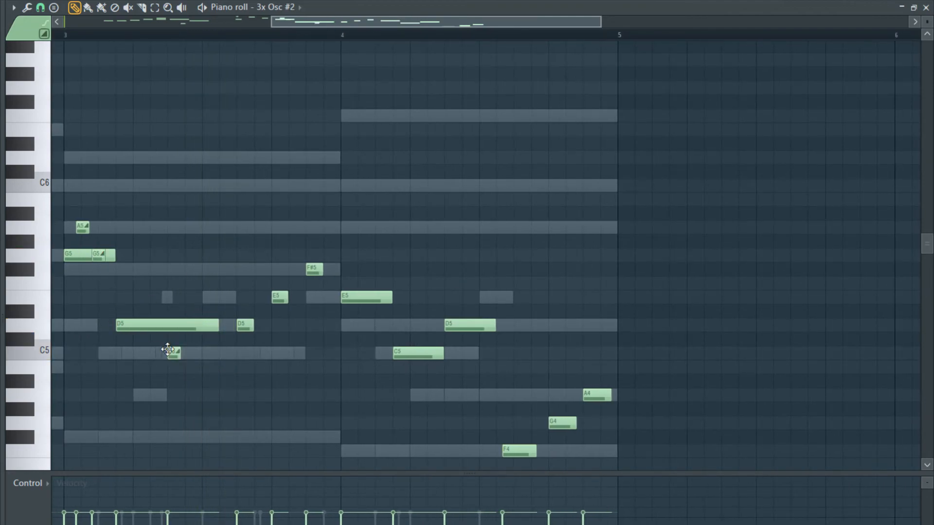
pyautogui.scroll(3, 188, 354)
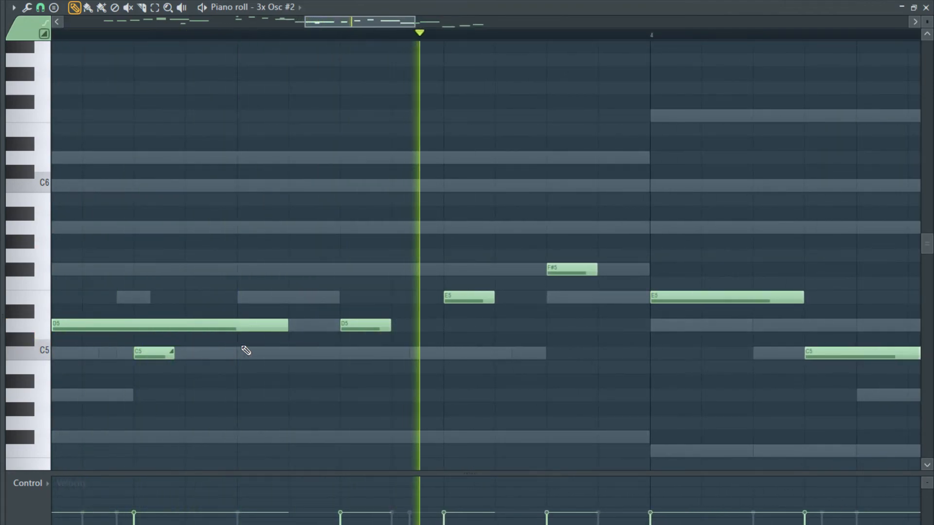
pyautogui.scroll(-4, 309, 351)
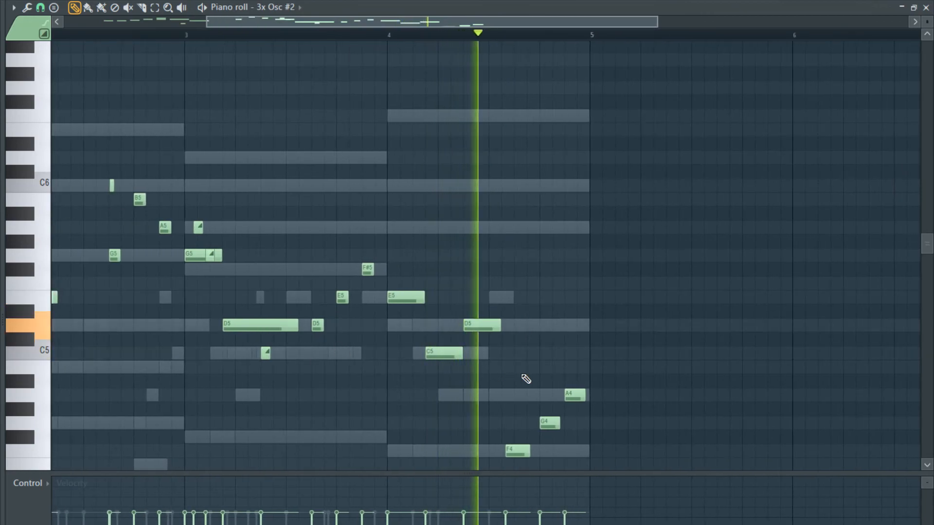
pyautogui.scroll(-2, 530, 364)
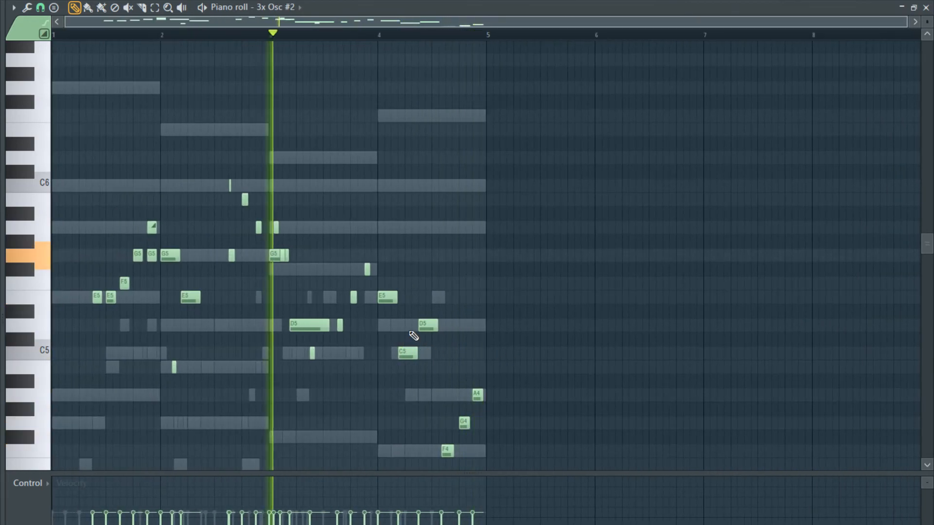
# Add a very short A5 slide note over the opening E5 of bar 4 and position it about two steps into the bar.
pyautogui.scroll(4, 411, 333)
pyautogui.scroll(2, 253, 298)
pyautogui.scroll(1, 244, 299)
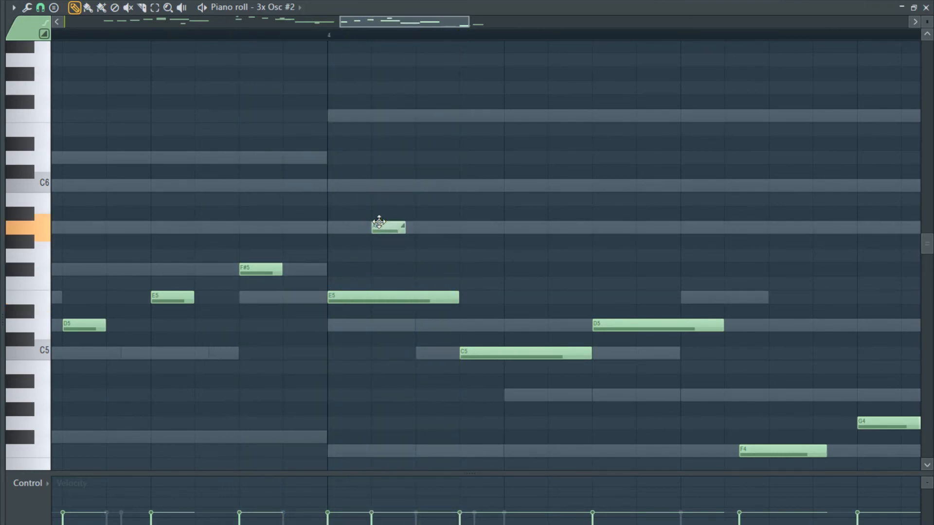
pyautogui.press('space')
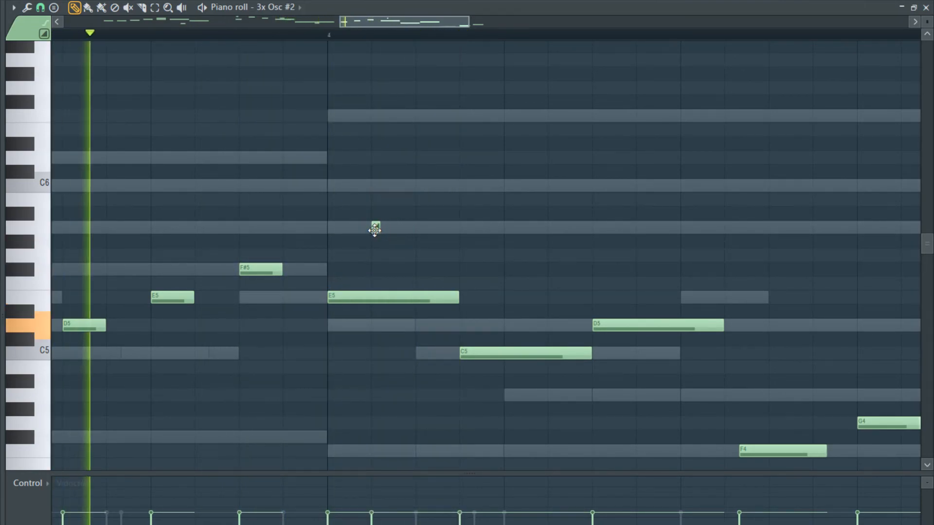
pyautogui.moveTo(375, 226); pyautogui.dragTo(417, 227)
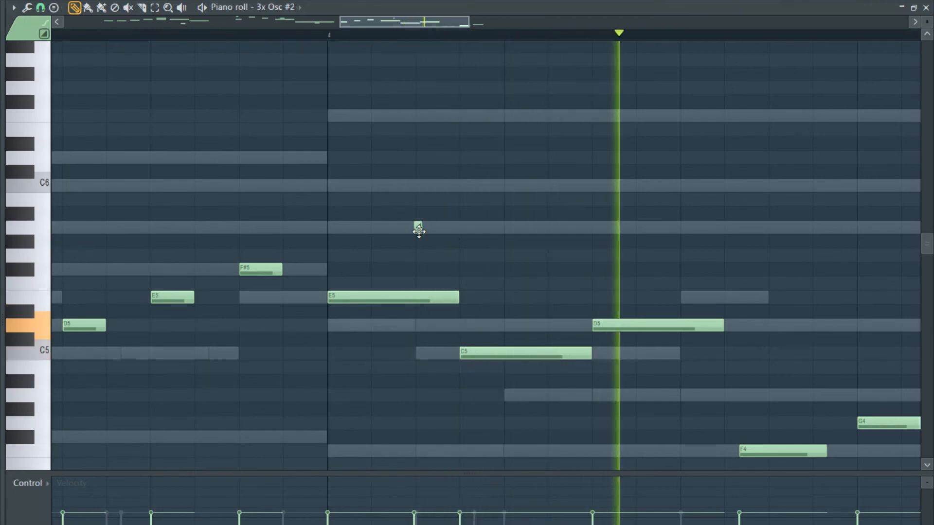
# Play the full song arrangement through Pattern 2 to hear the edited melody in context.
pyautogui.scroll(-3, 515, 296)
pyautogui.press('space')
pyautogui.scroll(-5, 515, 295)
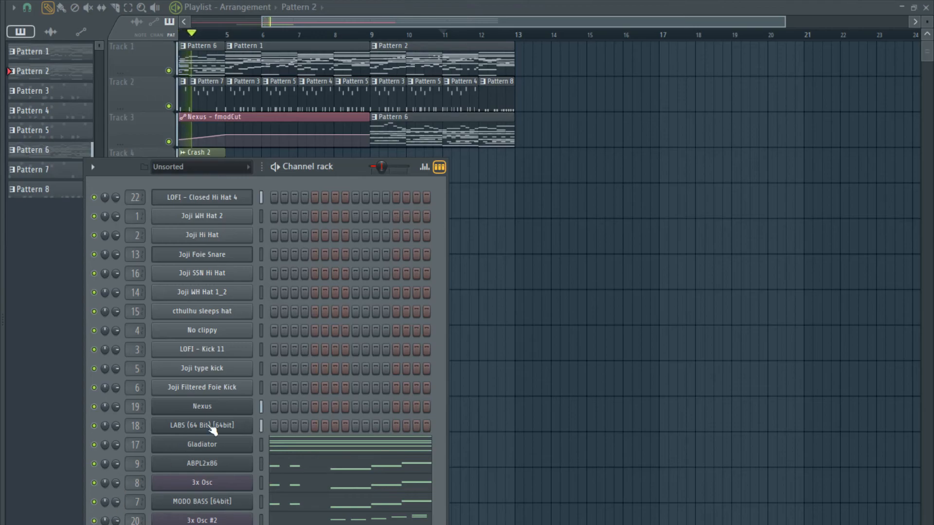
pyautogui.click(325, 16)
pyautogui.scroll(-3, 306, 87)
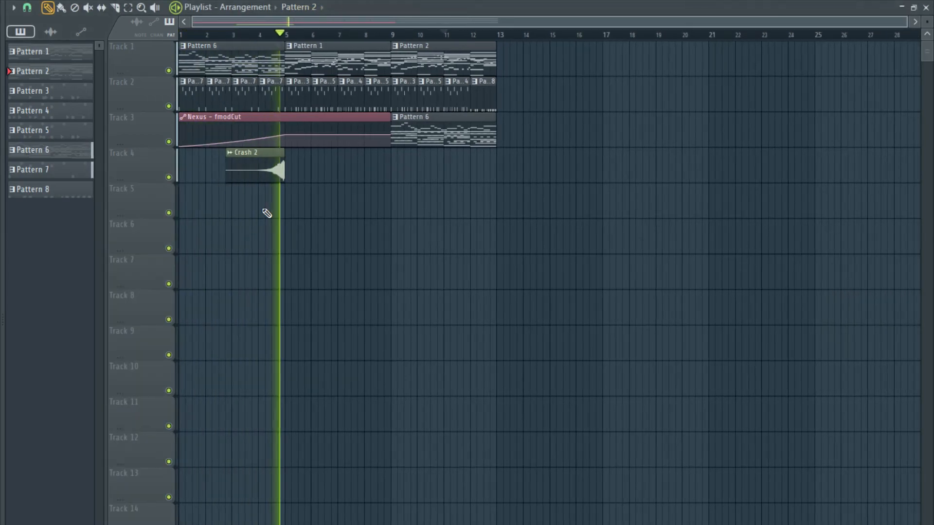
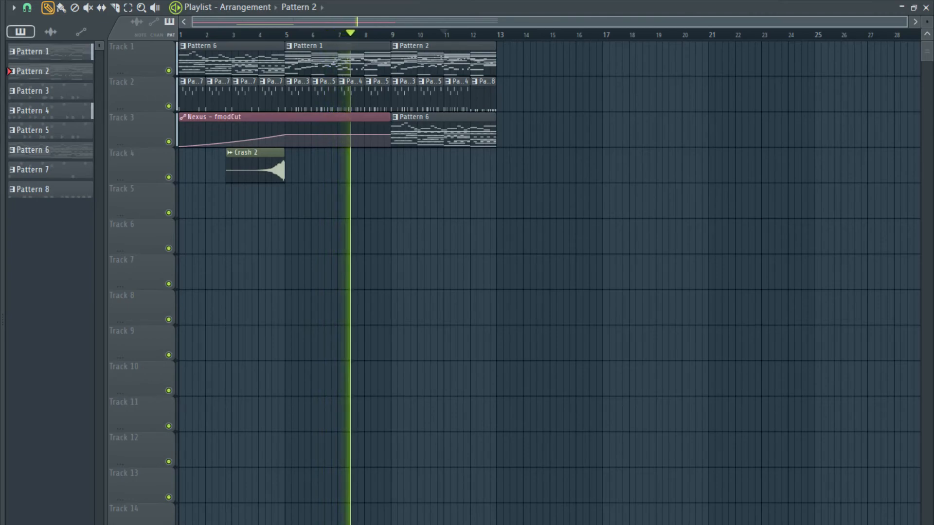
pyautogui.scroll(5, 421, 341)
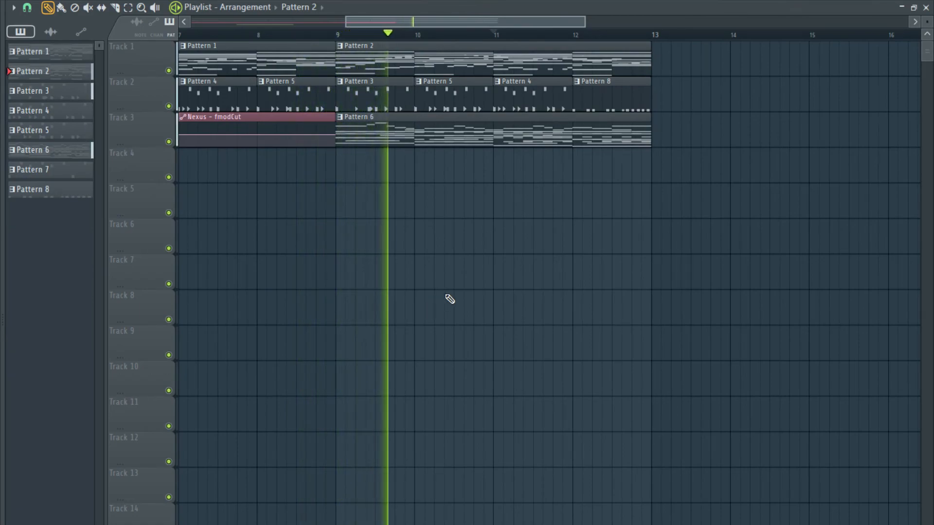
pyautogui.scroll(-2, 448, 298)
pyautogui.scroll(-1, 449, 299)
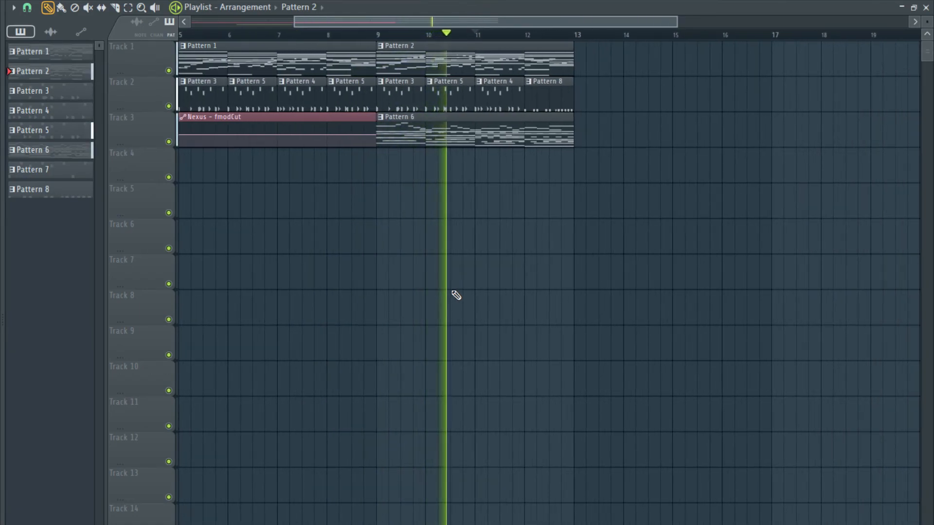
pyautogui.scroll(-2, 500, 288)
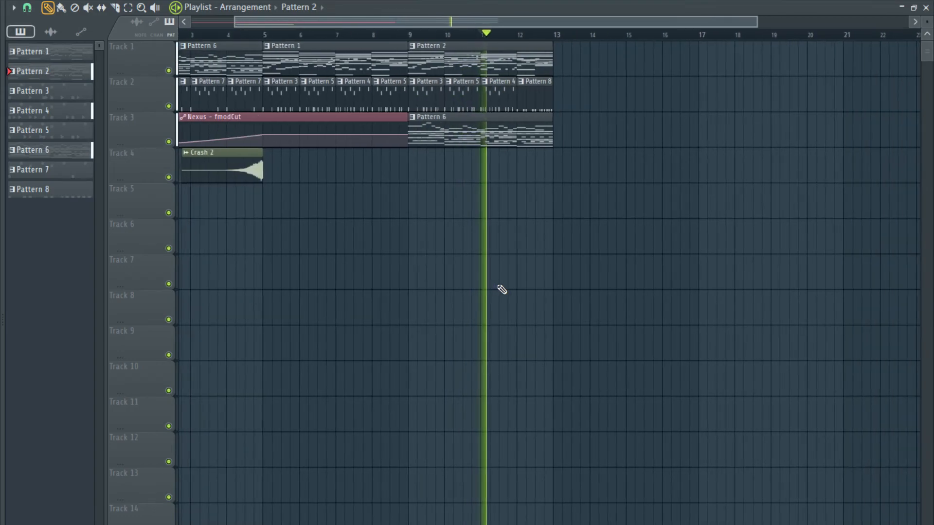
pyautogui.scroll(4, 566, 280)
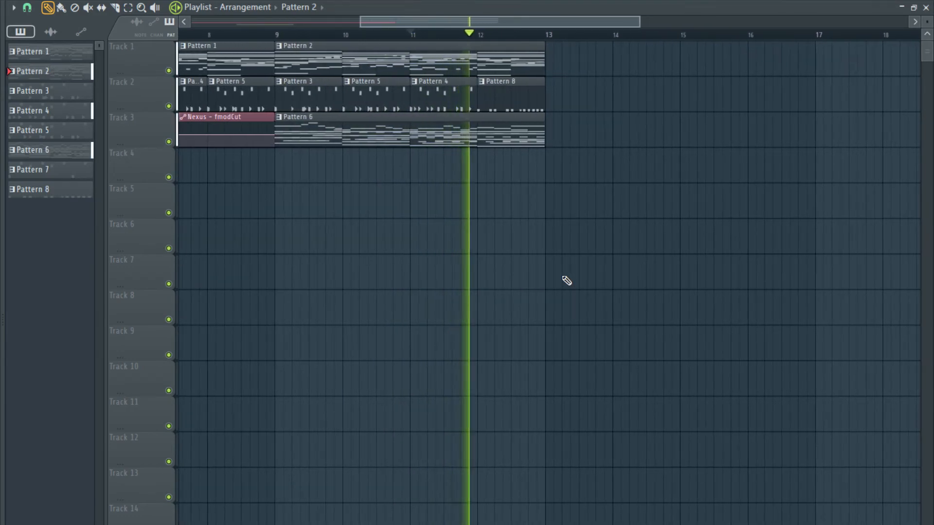
pyautogui.scroll(-1, 558, 278)
pyautogui.press('space')
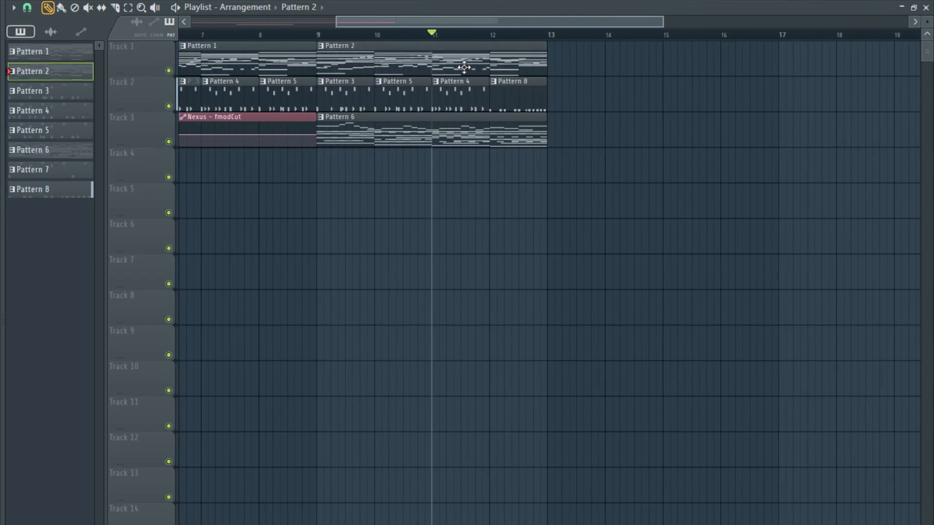
# Lower the F#5 at the end of bar 3 to F5 in Pattern 2's 3x Osc #2 melody.
pyautogui.doubleClick(463, 68)
pyautogui.press('F7')
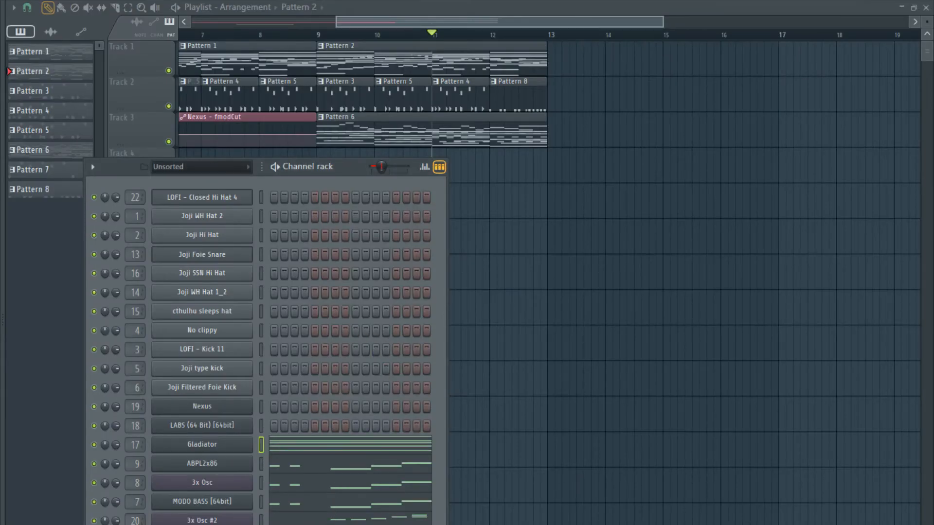
pyautogui.click(343, 520)
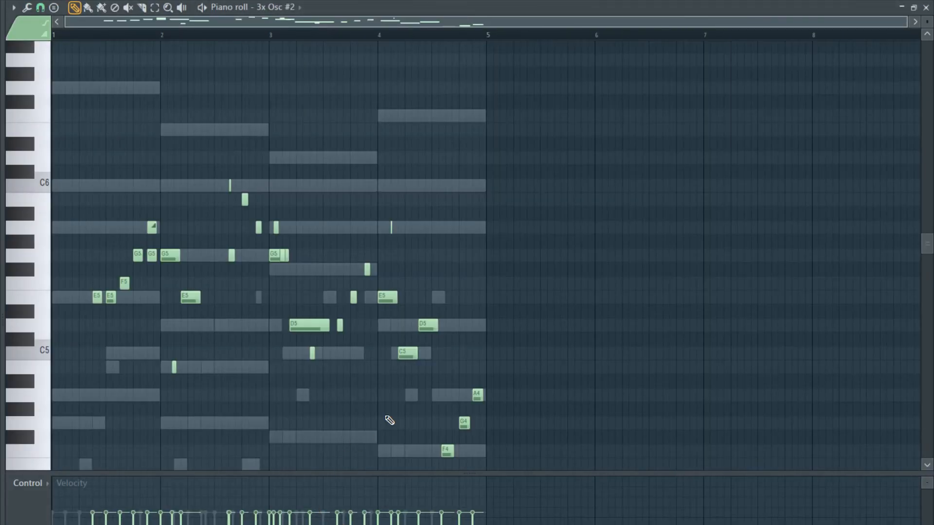
pyautogui.scroll(4, 382, 423)
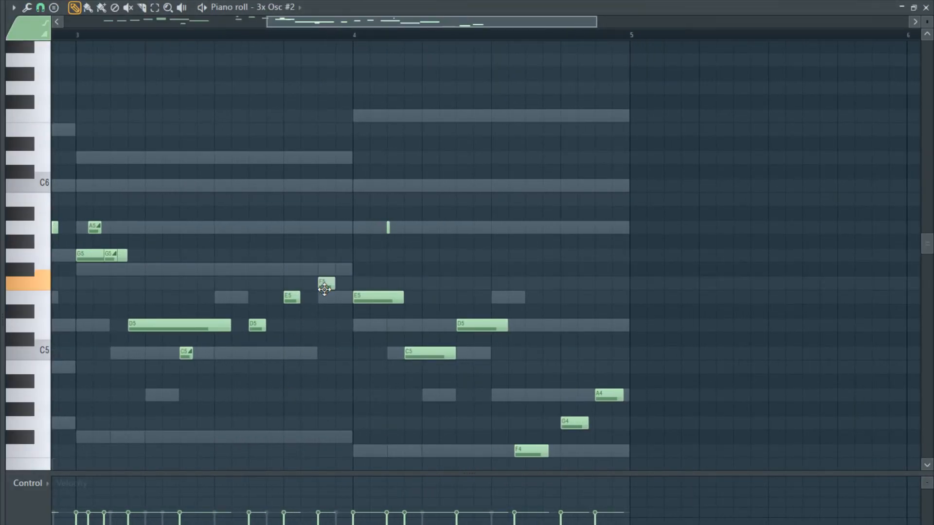
# Lower the matching F#5 at the end of bar 3 to F5 in the CHR_80s_C5 melody and play the song.
pyautogui.press('F7')
pyautogui.click(379, 520)
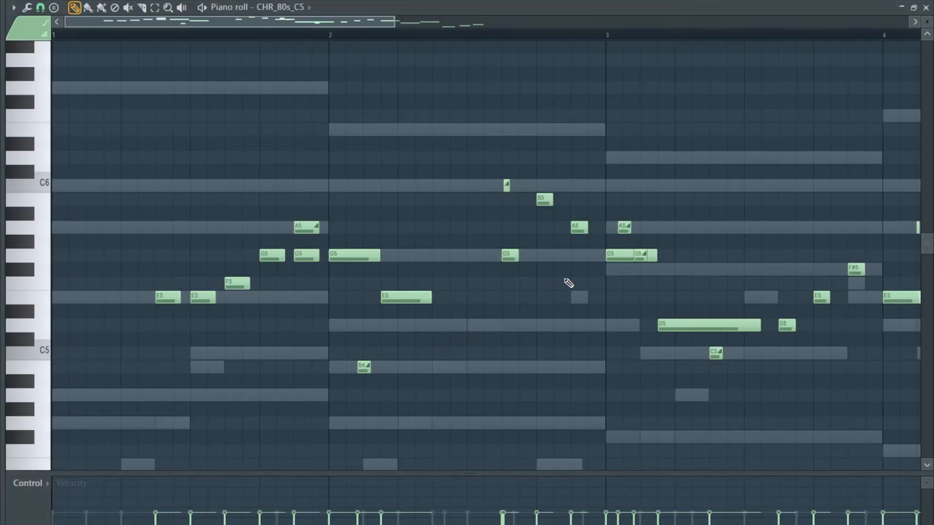
pyautogui.scroll(-3, 576, 292)
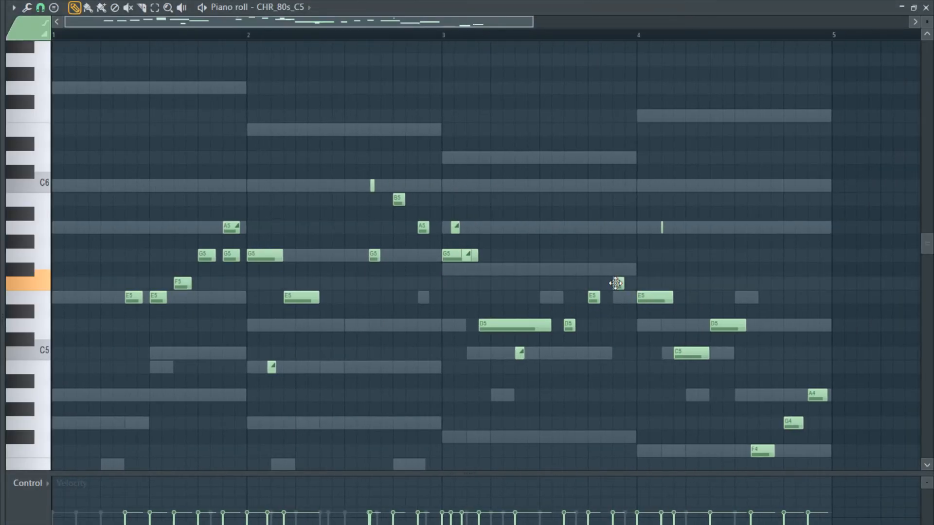
pyautogui.press('space')
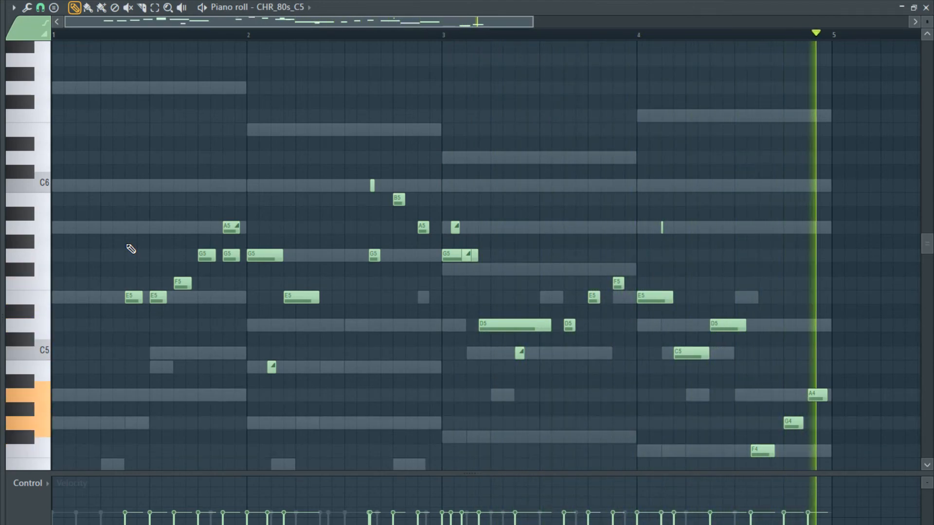
pyautogui.press('F7')
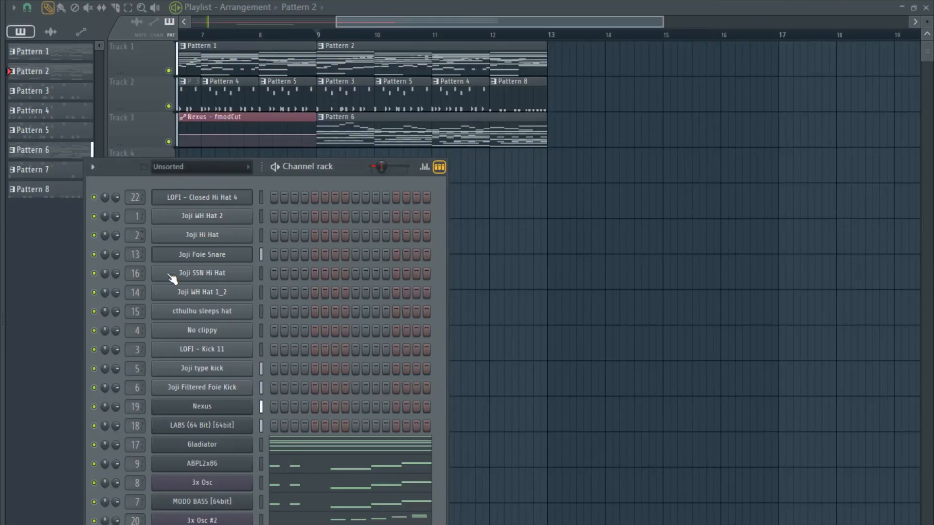
pyautogui.doubleClick(370, 20)
pyautogui.press('space')
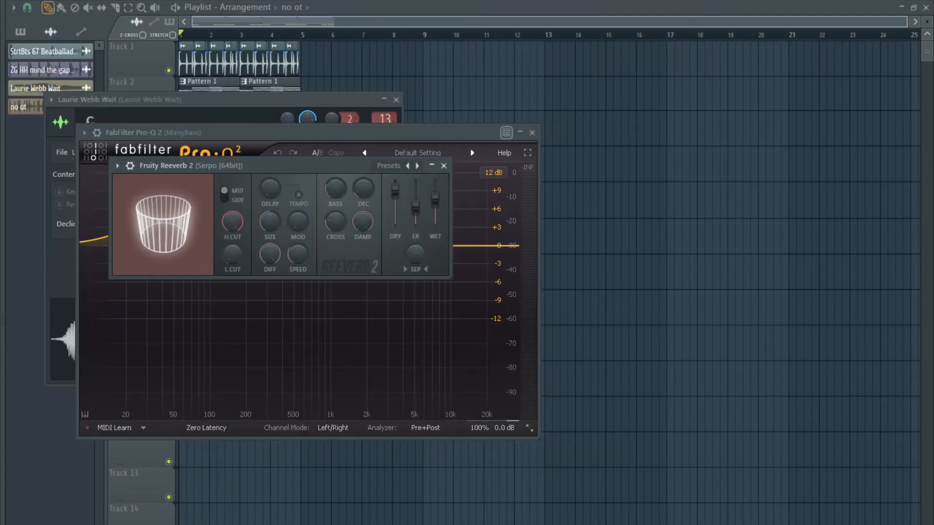
# Play the four-bar arrangement containing the "ZG HH mind the gap", "Laurie Webb Wait" and "no ot" clips.
pyautogui.press('space')
pyautogui.click(229, 19)
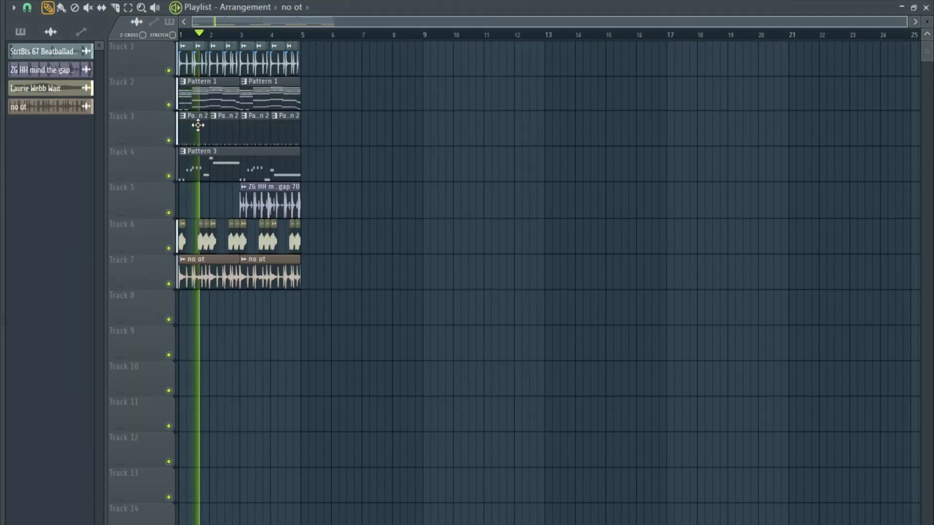
pyautogui.scroll(3, 177, 252)
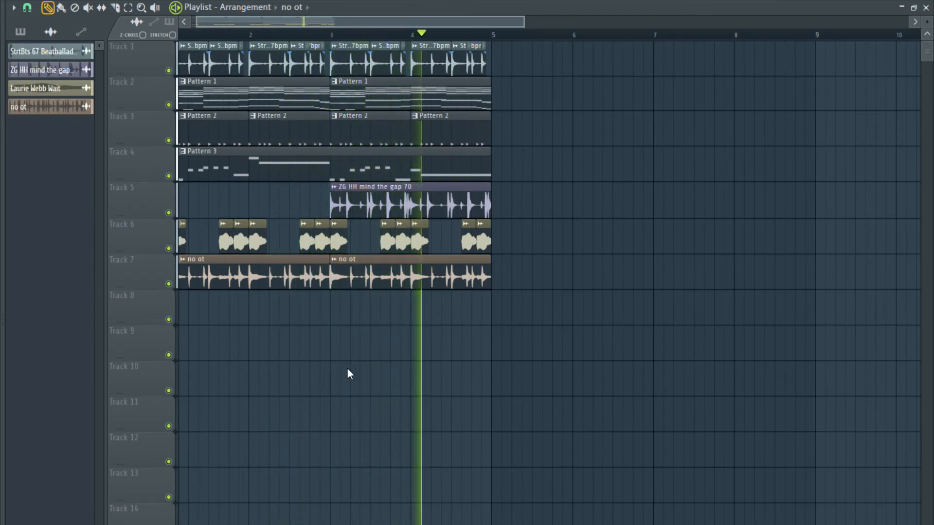
pyautogui.click(323, 410)
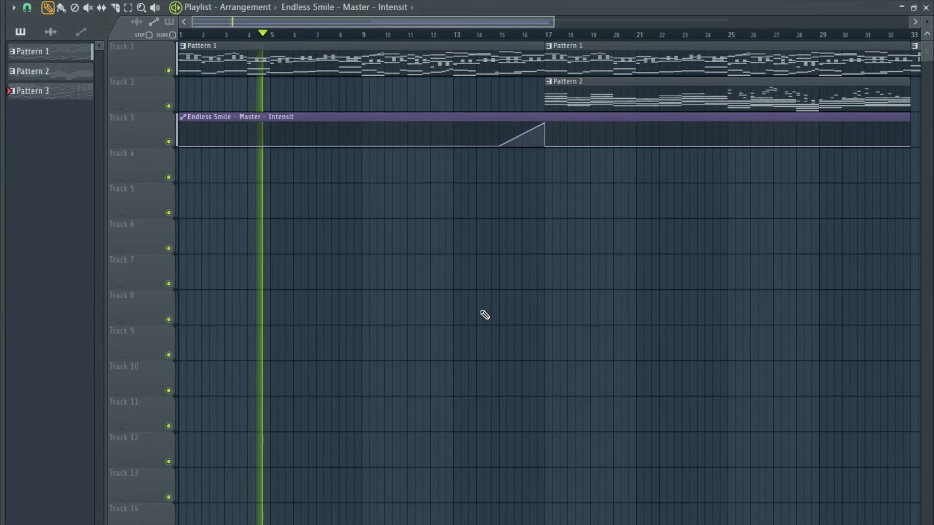
# Play the arrangement with the Endless Smile intensity automation and inspect its Pattern 3 section.
pyautogui.scroll(-2, 484, 315)
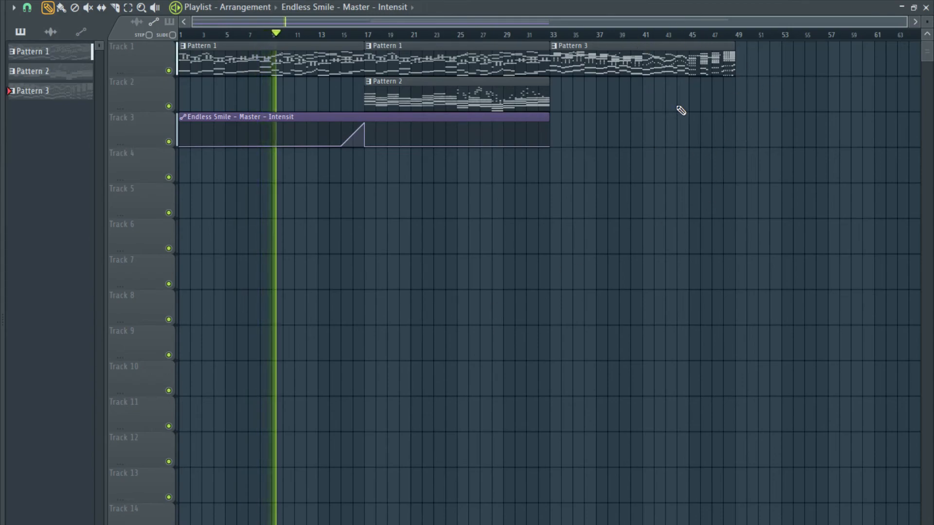
pyautogui.keyDown('ctrl'); pyautogui.click(651, 43); pyautogui.keyUp('ctrl')
pyautogui.keyDown('ctrl'); pyautogui.click(683, 191); pyautogui.keyUp('ctrl')
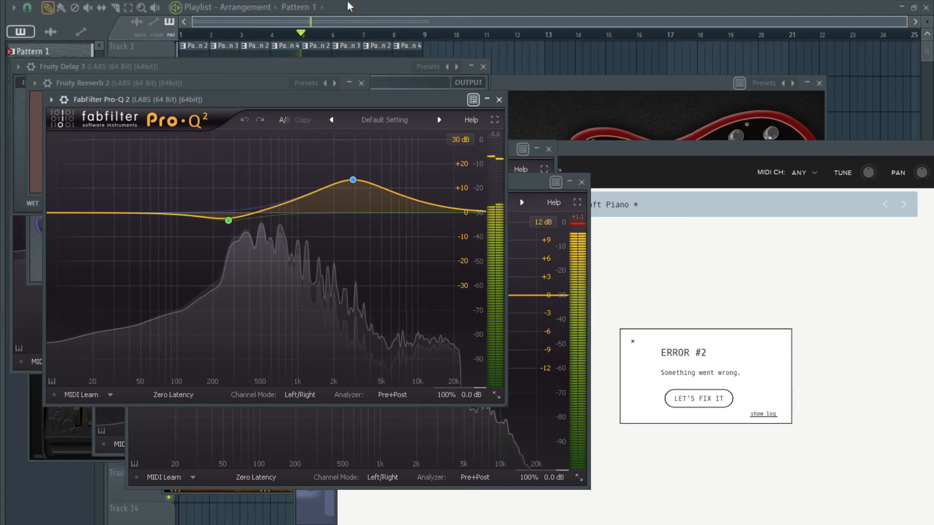
# Play the eight-bar arrangement of Patterns 1 to 4 and examine its clips and instrument channels.
pyautogui.rightClick(346, 22)
pyautogui.scroll(2, 345, 20)
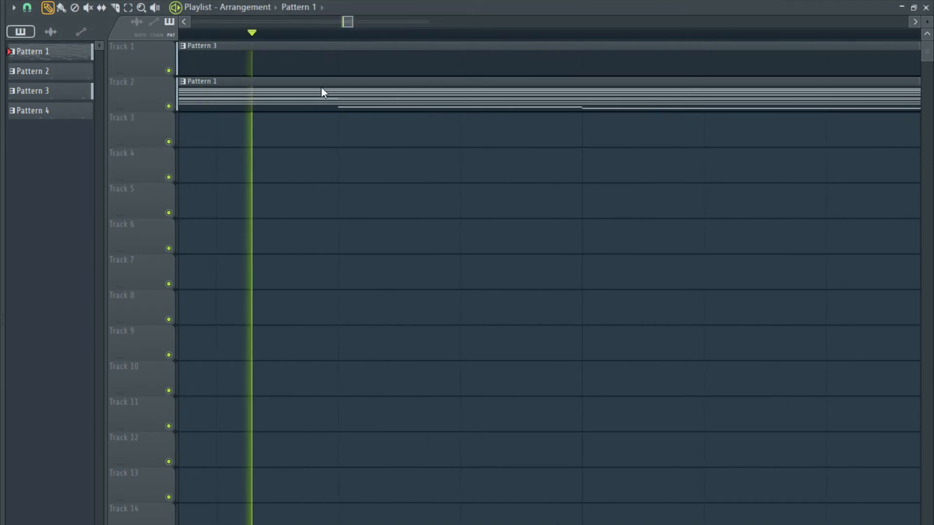
pyautogui.scroll(-5, 346, 23)
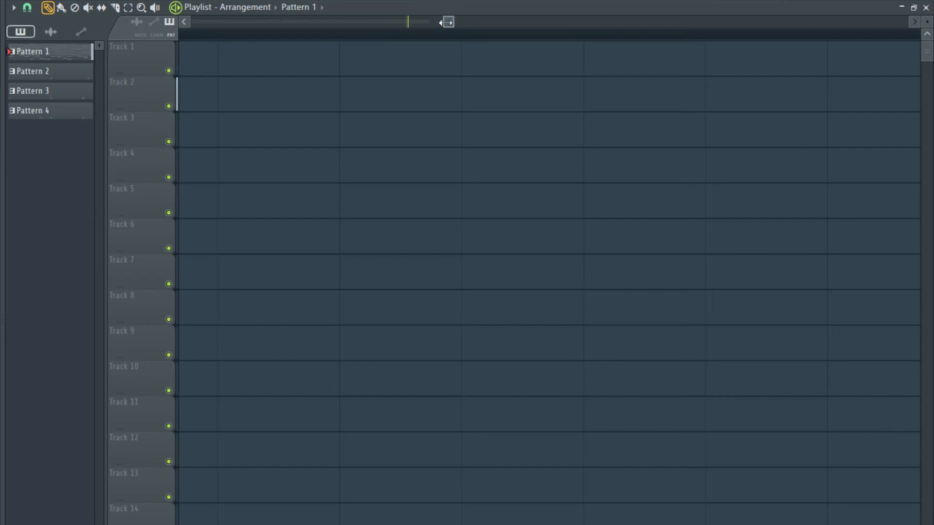
pyautogui.scroll(-10, 429, 33)
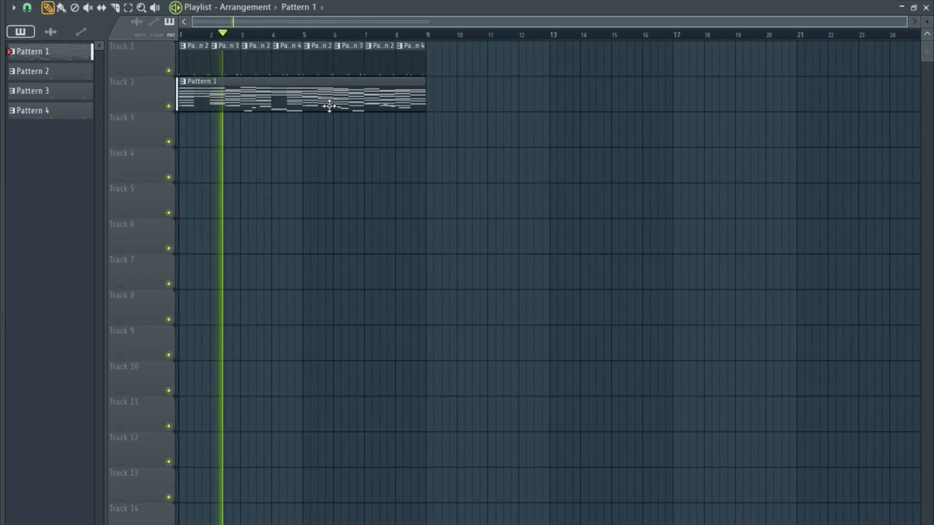
pyautogui.scroll(6, 161, 127)
pyautogui.press('F6')
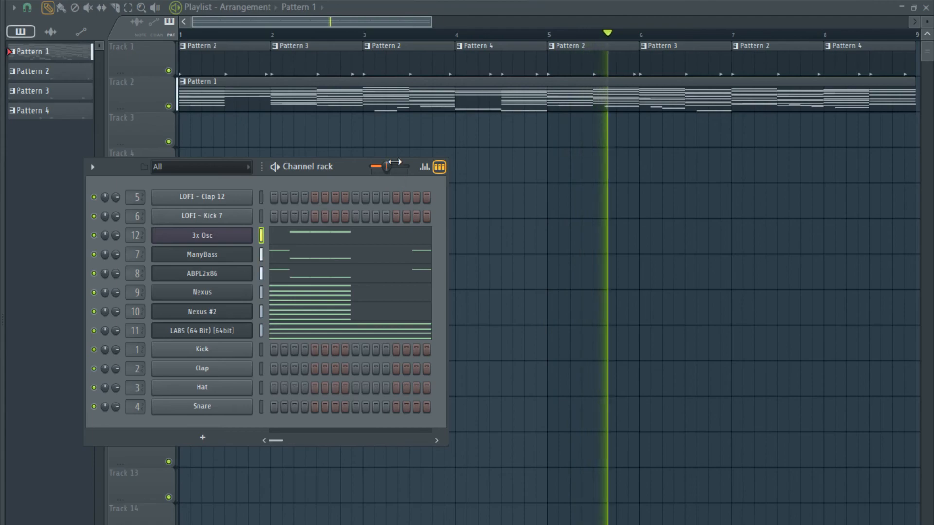
pyautogui.press('F6')
pyautogui.scroll(-5, 350, 79)
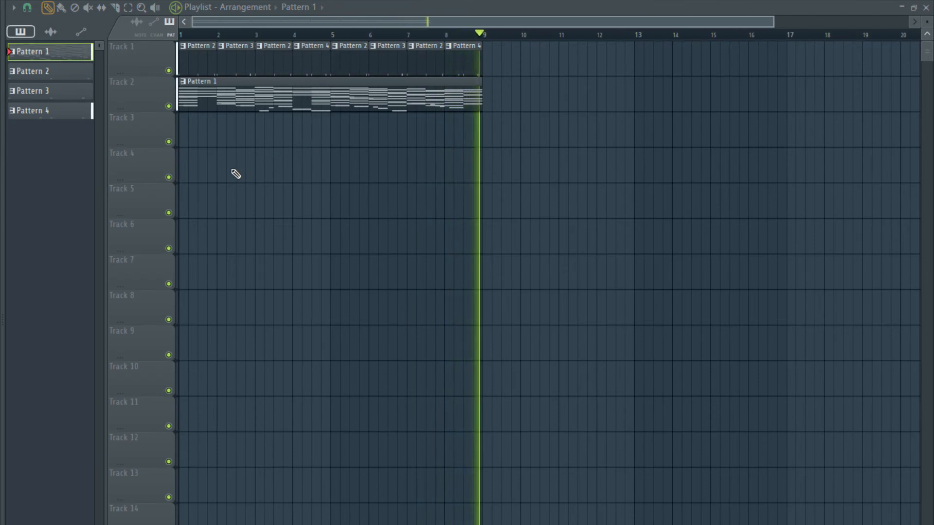
# Create Pattern 5 and add a LOFI - Closed Hi Hat 4 channel with a hit on every second step.
pyautogui.press('F4')
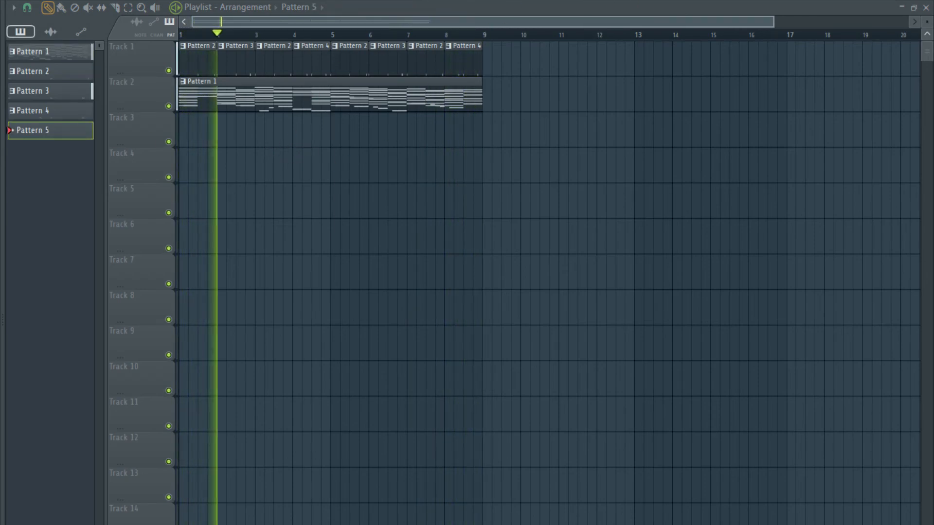
pyautogui.press('F6')
pyautogui.moveTo(1, 204); pyautogui.dragTo(190, 186)
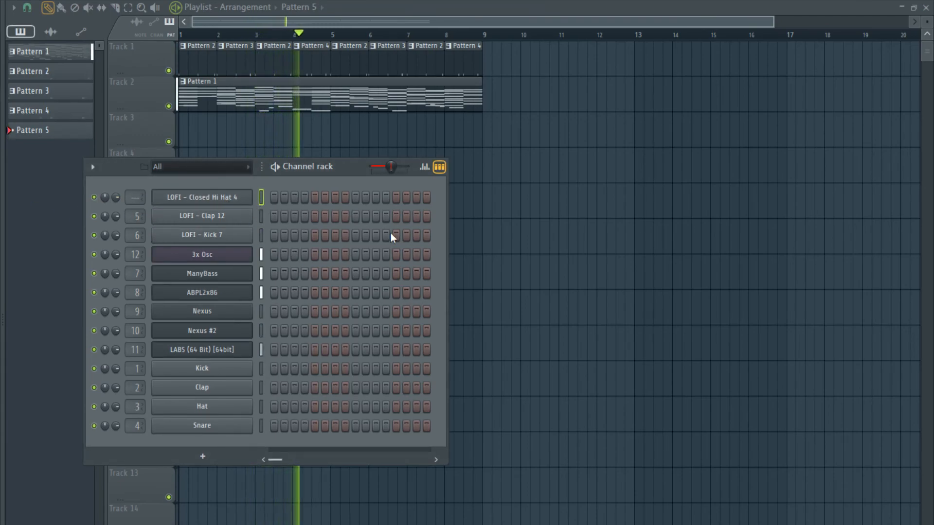
# Place four Pattern 5 clips back to back on Track 3, covering bars 5 to 8.
pyautogui.click(329, 137)
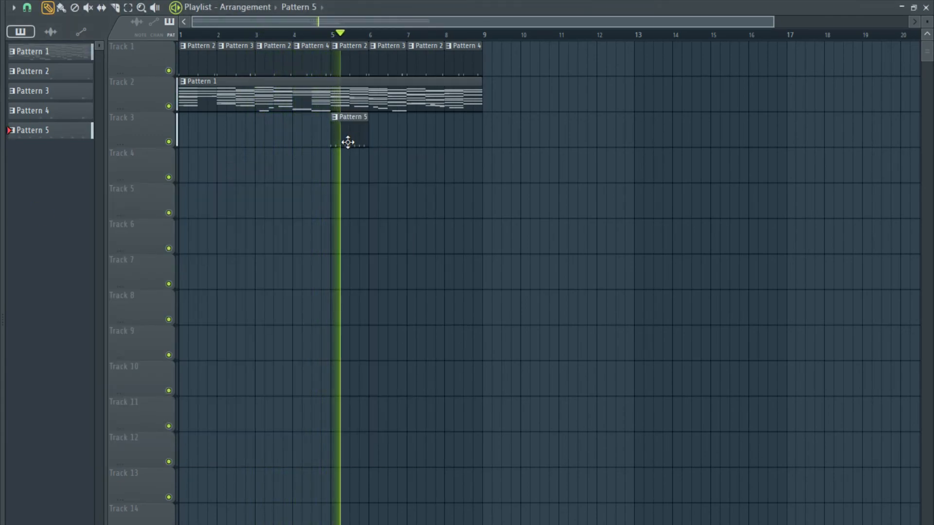
pyautogui.click(394, 141)
pyautogui.moveTo(394, 142); pyautogui.dragTo(420, 142)
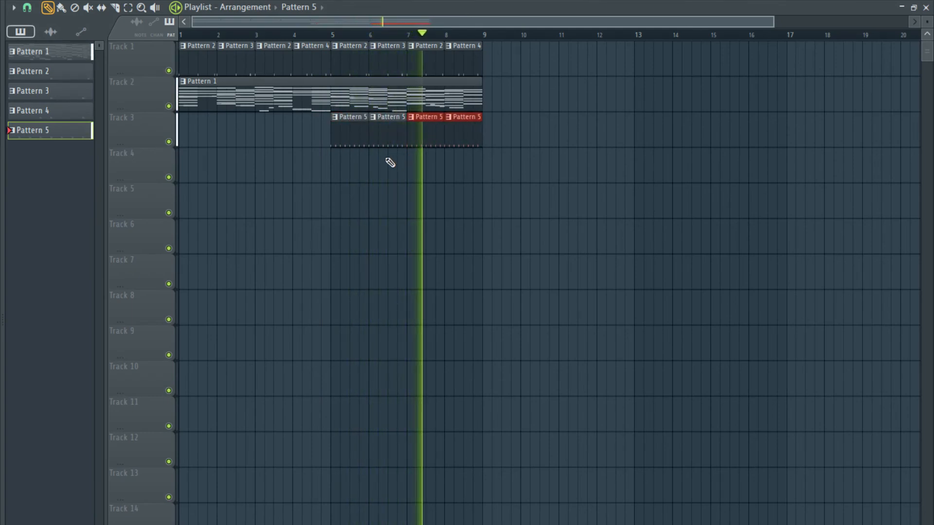
pyautogui.scroll(2, 378, 182)
pyautogui.scroll(-3, 304, 194)
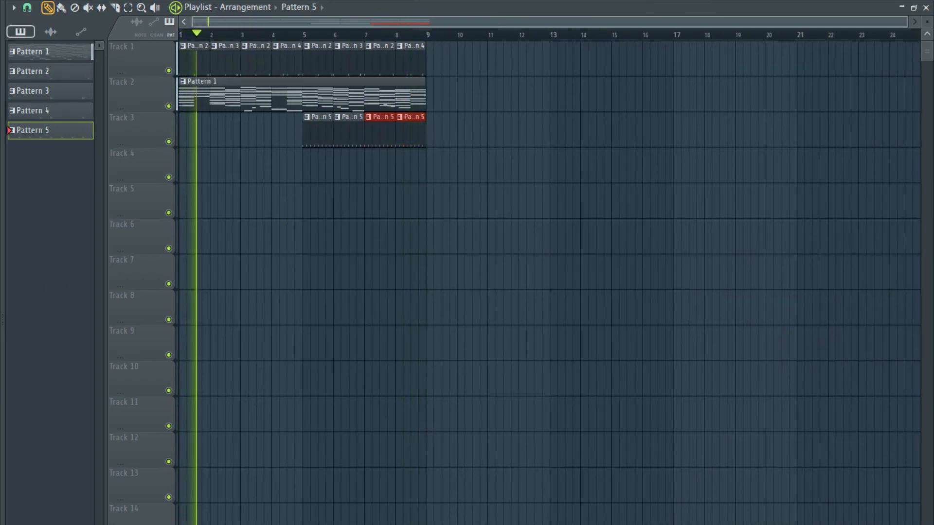
# Add a LOFI - Closed Hi Hat 5 channel to Pattern 5 with hits on steps 4 and 11.
pyautogui.press('F6')
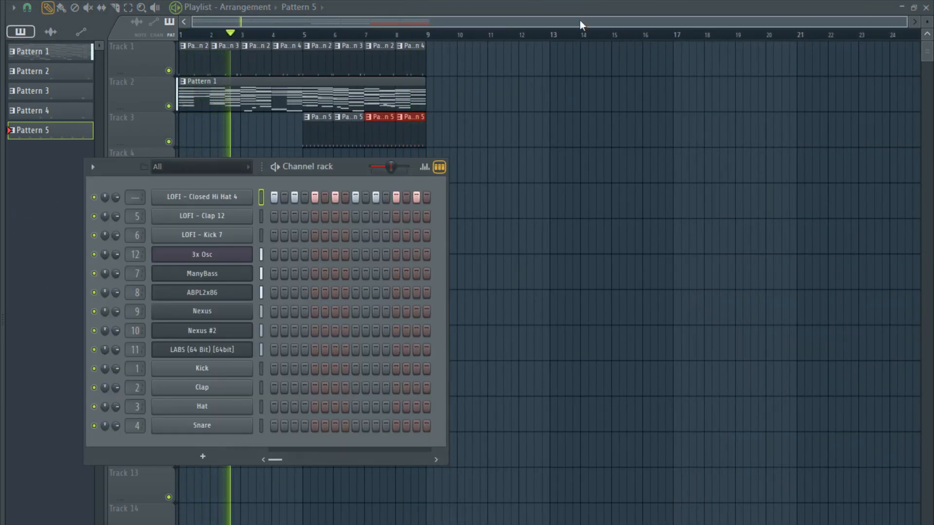
pyautogui.moveTo(1, 201); pyautogui.dragTo(222, 205)
pyautogui.click(304, 216)
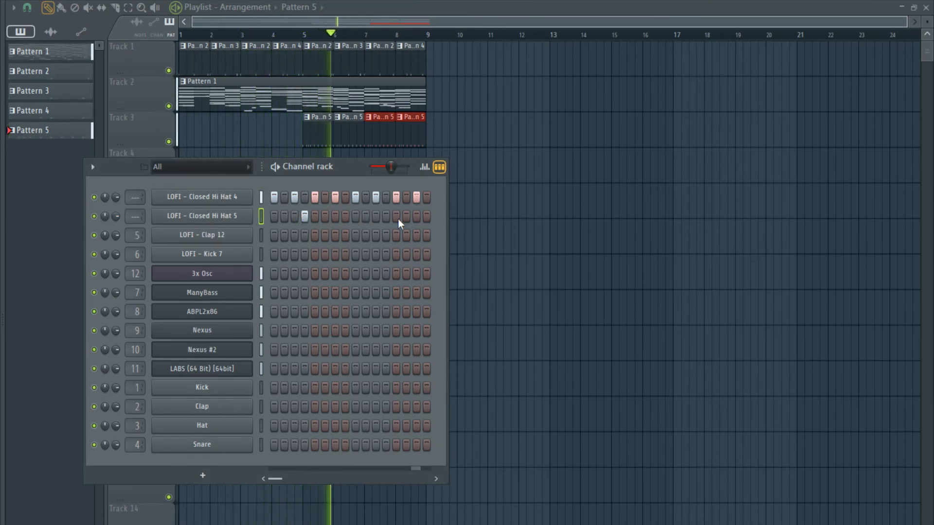
pyautogui.click(375, 217)
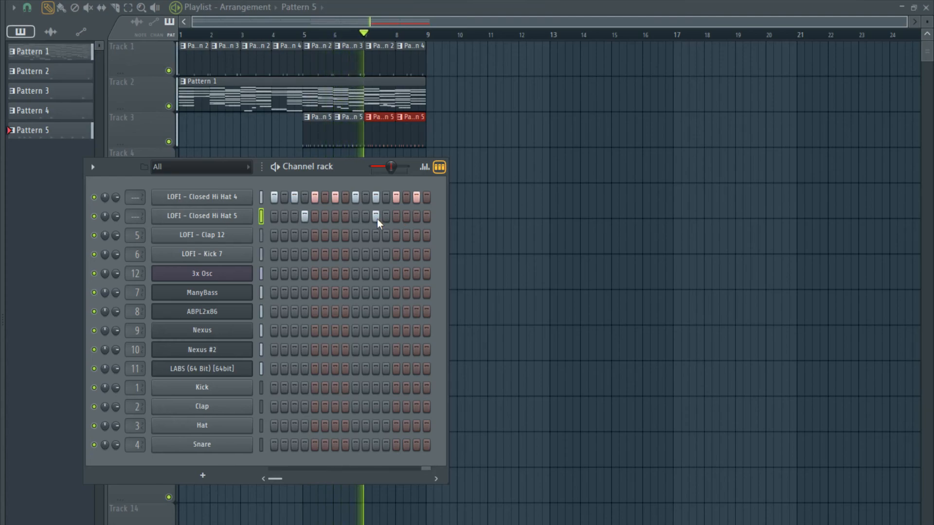
pyautogui.click(376, 216)
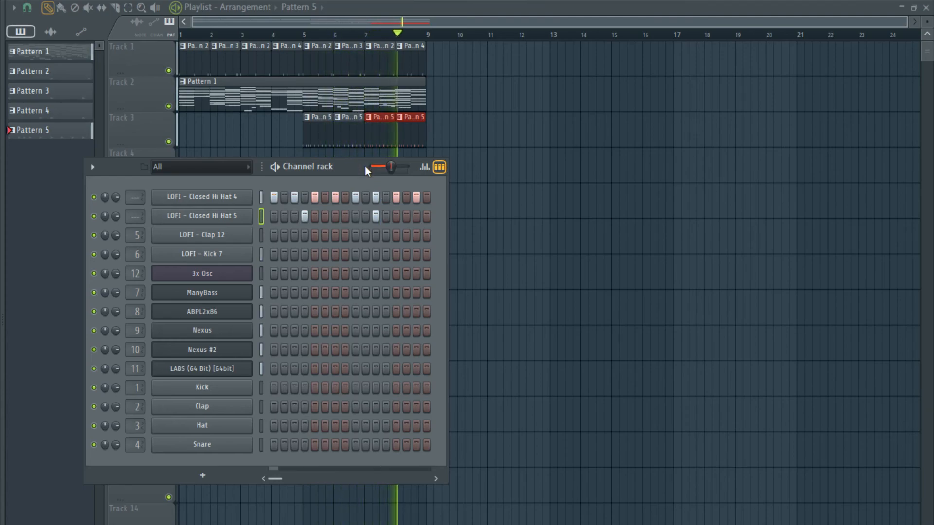
# Make Track 3's second and fourth clips a unique Pattern 6, keeping the Closed Hi Hat 5 hit on step 11 only there.
pyautogui.click(336, 120)
pyautogui.click(360, 200)
pyautogui.rightClick(409, 132)
pyautogui.scroll(3, 378, 161)
pyautogui.click(444, 143)
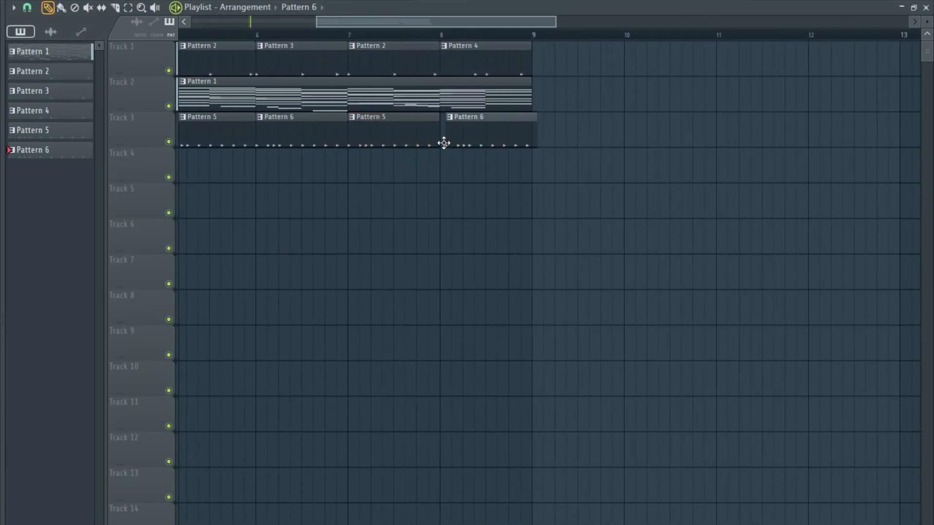
pyautogui.doubleClick(443, 143)
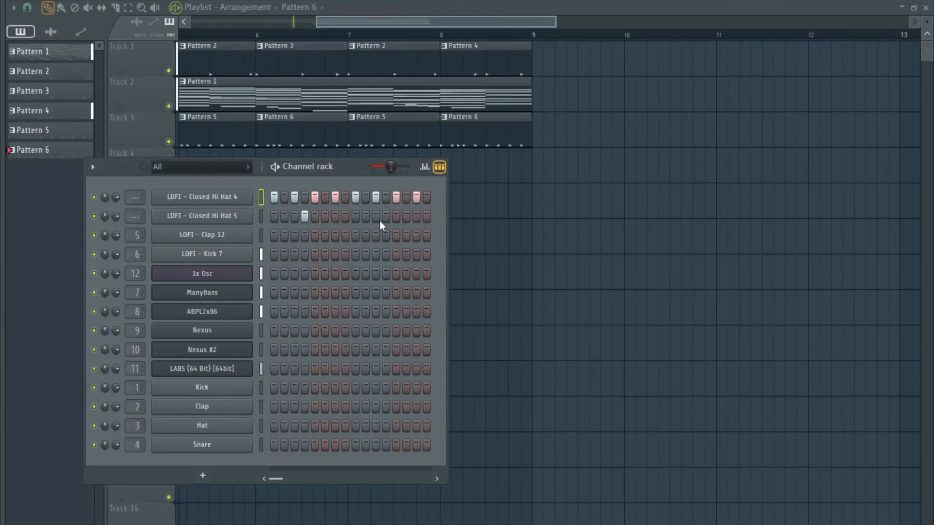
pyautogui.click(378, 218)
# Route Closed Hi Hat 4 and 5 to mixer tracks 13 and 14 and lower both faders, Hi Hat 4 the most.
pyautogui.moveTo(261, 200); pyautogui.dragTo(261, 222)
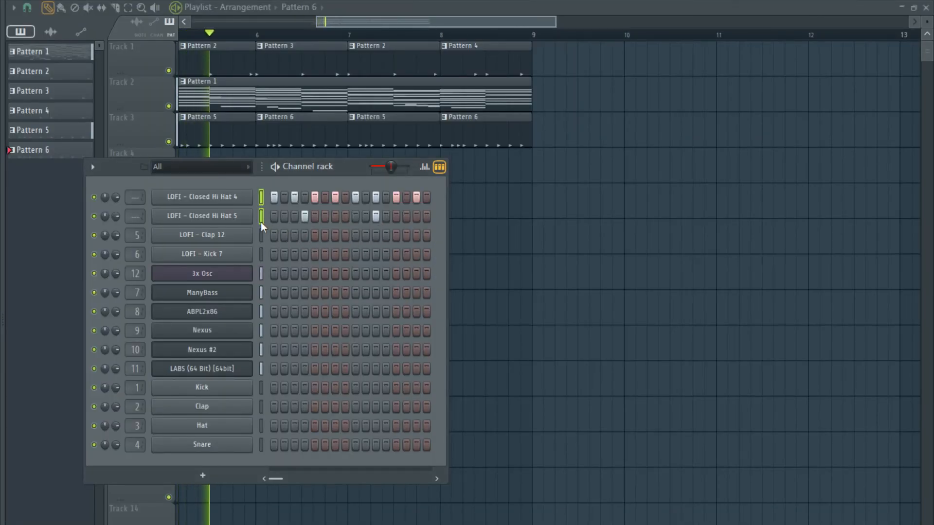
pyautogui.hotkey('ctrl', 'l')
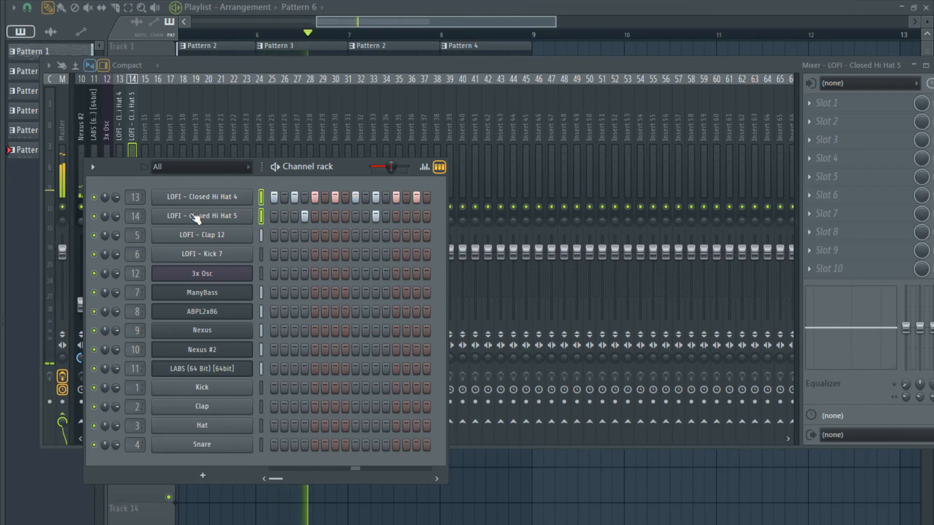
pyautogui.click(131, 138)
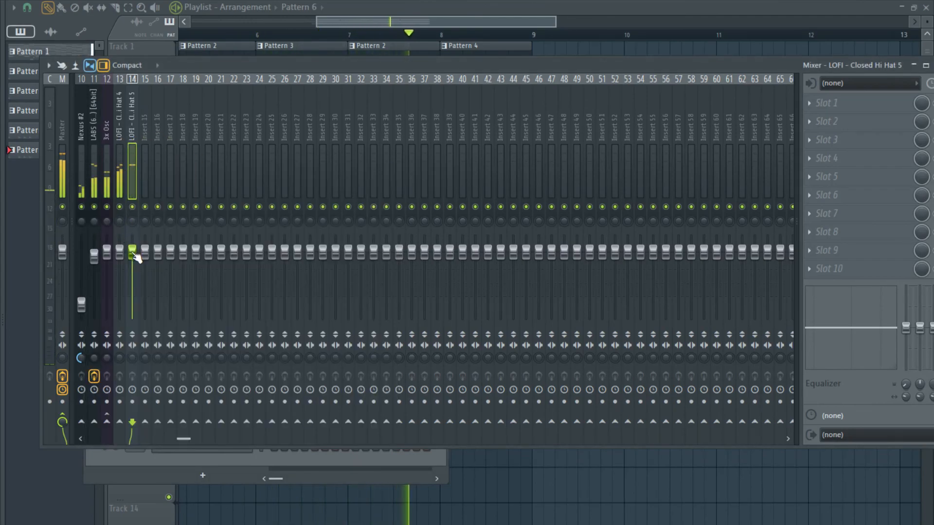
pyautogui.moveTo(119, 252); pyautogui.dragTo(139, 279)
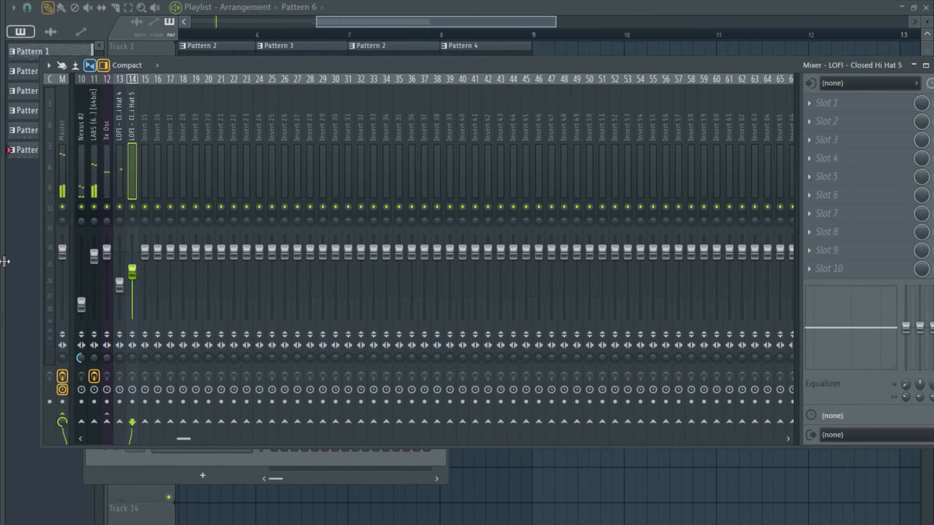
# Add a LOFI - Closed Hi Hat 18 channel to Pattern 6 with hits on steps 3, 7, 11 and 15.
pyautogui.click(235, 475)
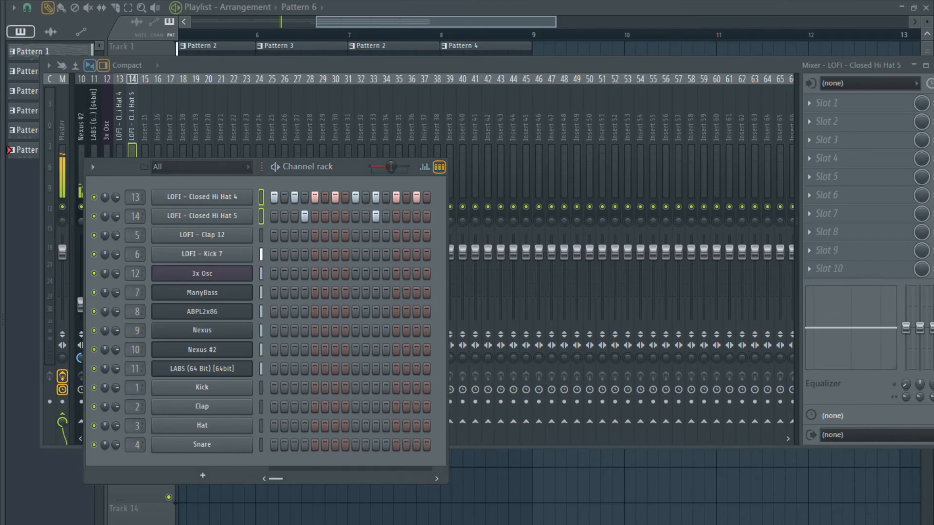
pyautogui.moveTo(241, 168); pyautogui.dragTo(229, 188)
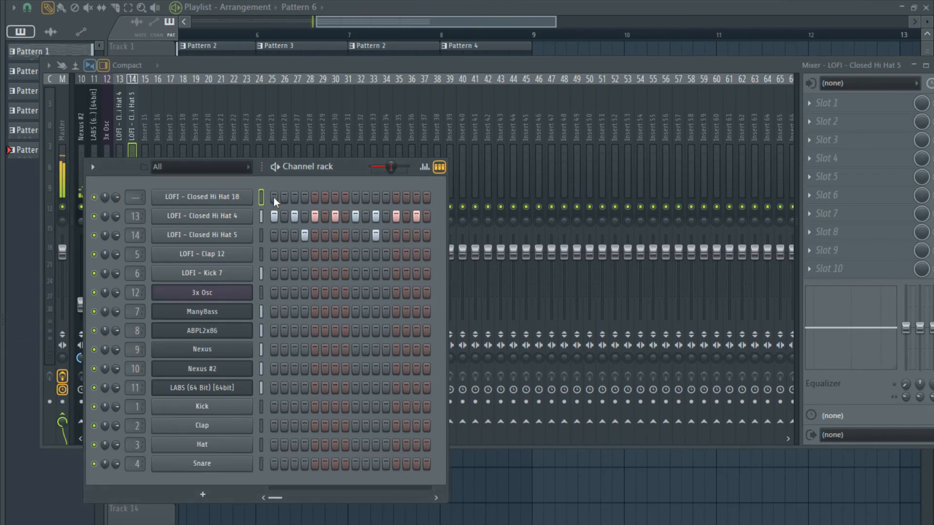
pyautogui.click(297, 197)
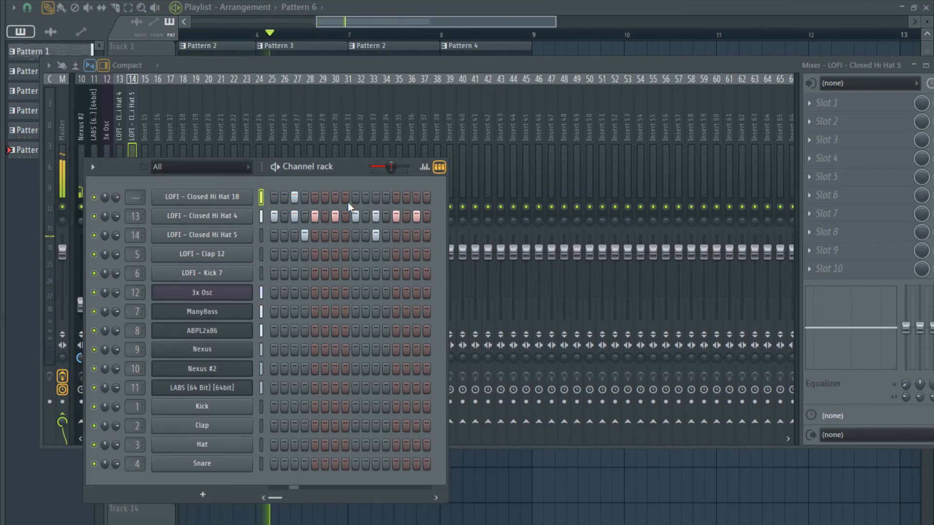
pyautogui.click(335, 196)
pyautogui.click(375, 197)
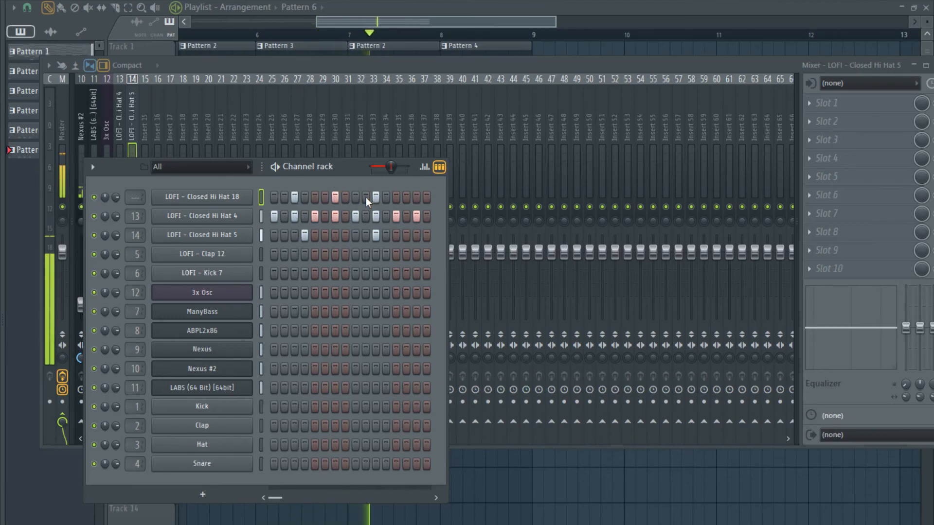
pyautogui.click(415, 198)
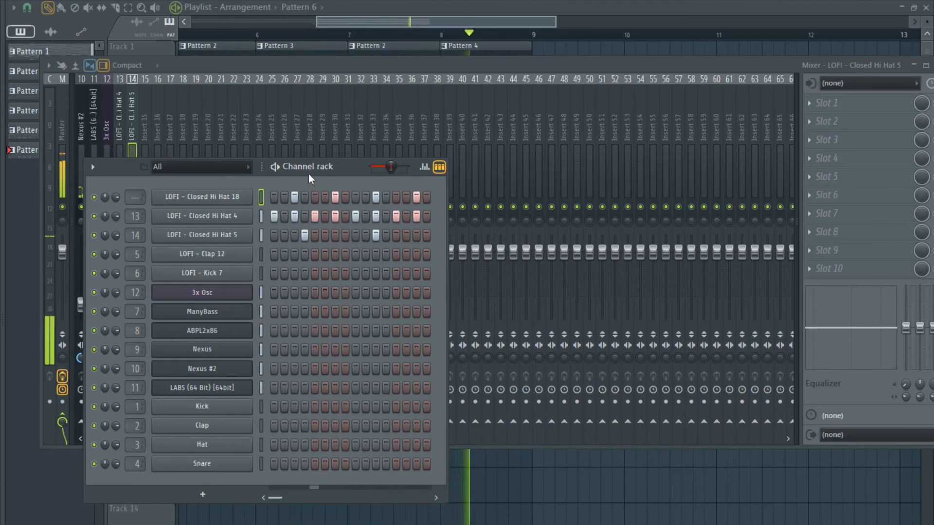
# Replace the Closed Hi Hat 18 hits in Pattern 6 with hits on steps 5 and 13, and add the same hits to Pattern 5.
pyautogui.moveTo(295, 198); pyautogui.dragTo(388, 194)
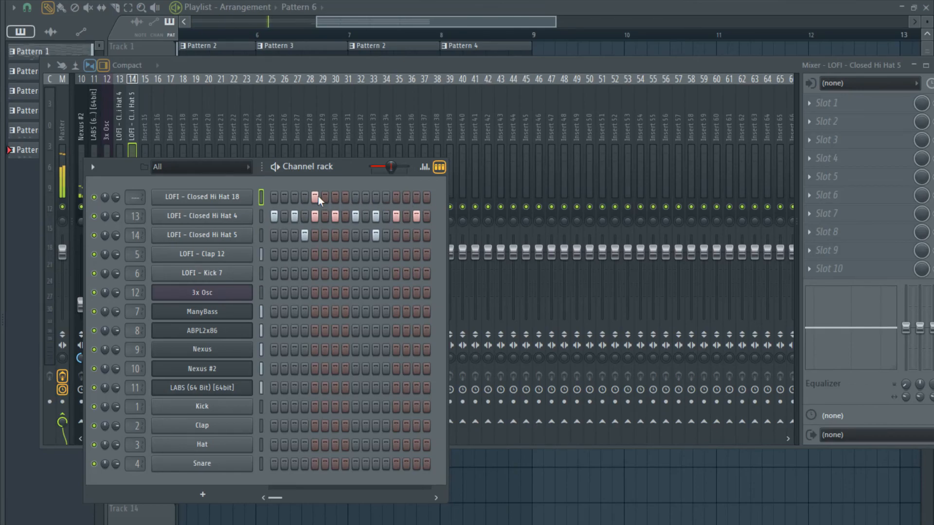
pyautogui.click(398, 197)
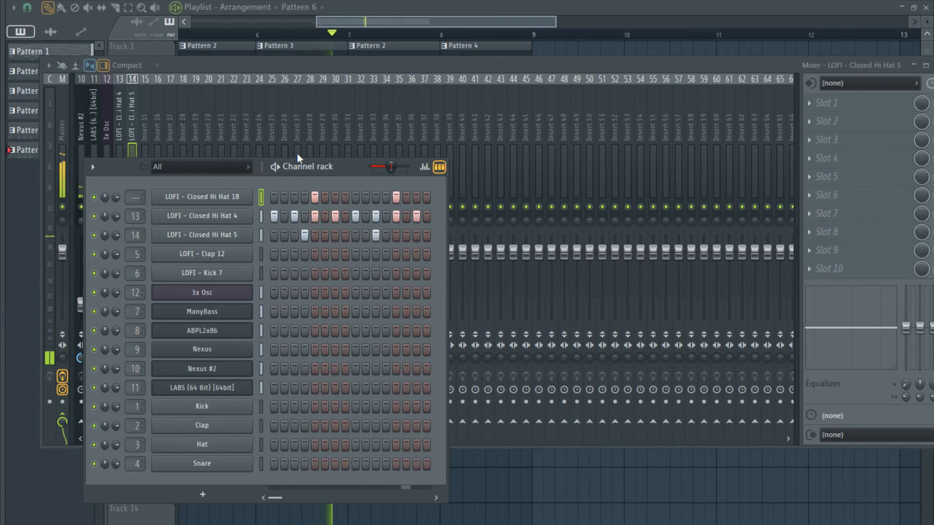
pyautogui.click(386, 22)
pyautogui.doubleClick(371, 136)
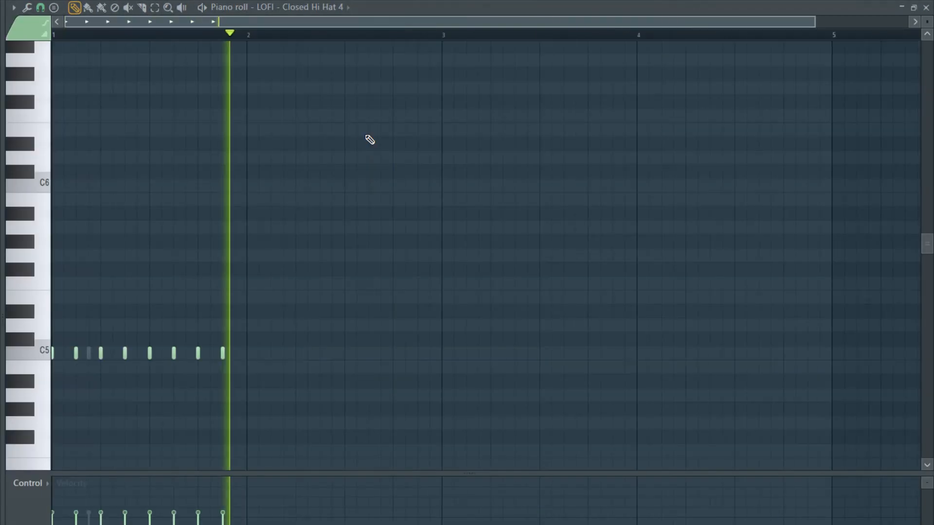
pyautogui.press('Escape')
pyautogui.click(317, 196)
pyautogui.click(395, 197)
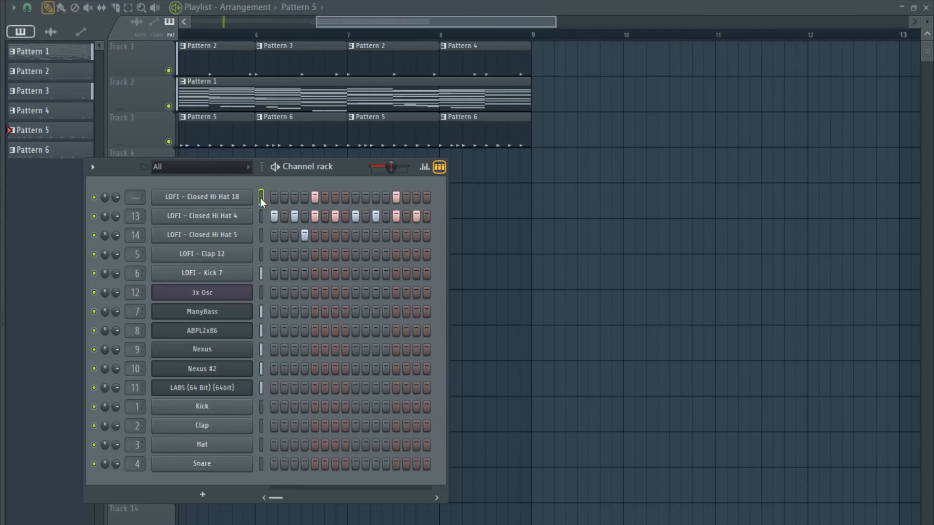
# Route Closed Hi Hat 18 to mixer track 15, pan it right and Hi Hat 5 left, and lower the three hi-hat faders.
pyautogui.press('F9')
pyautogui.click(129, 138)
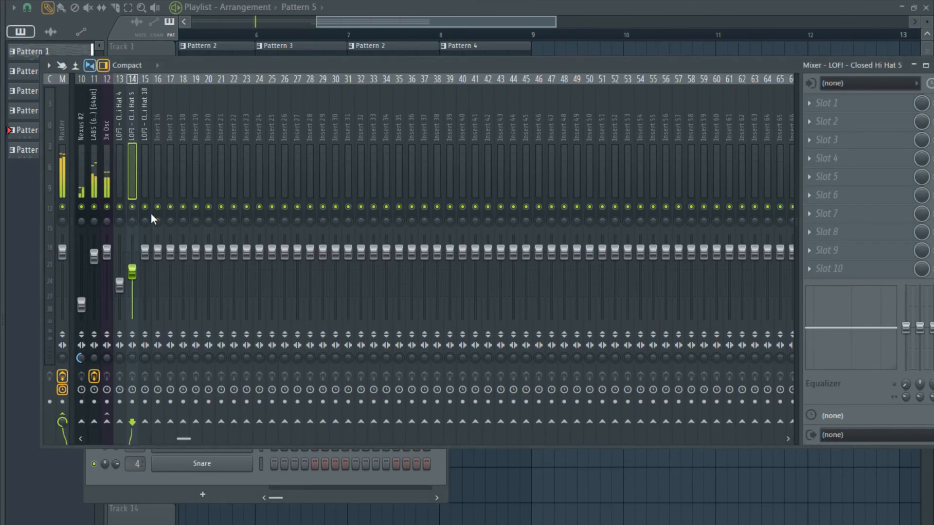
pyautogui.moveTo(145, 251); pyautogui.dragTo(145, 275)
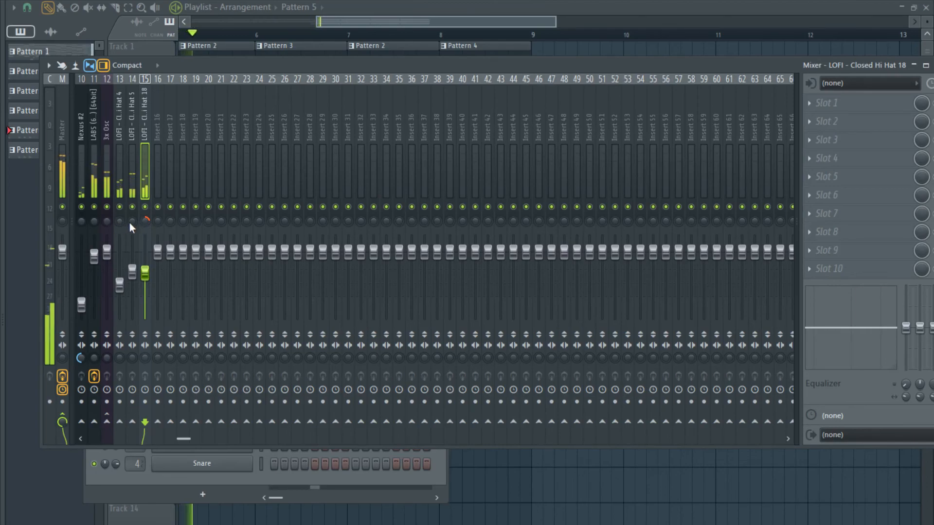
pyautogui.moveTo(130, 221); pyautogui.dragTo(130, 225)
pyautogui.moveTo(146, 276)
pyautogui.mouseDown()
pyautogui.moveTo(119, 296)
pyautogui.moveTo(132, 288)
pyautogui.mouseUp()
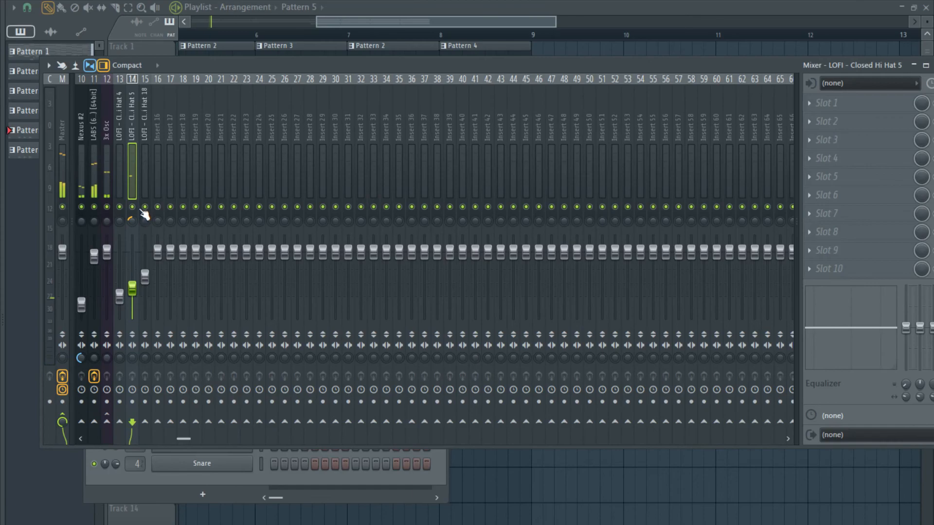
# Add Fruity Reeverb 2 to the Closed Hi Hat 4 mixer track, with a reduced wet level and a raised high cut.
pyautogui.moveTo(145, 189); pyautogui.dragTo(121, 187)
pyautogui.click(121, 187)
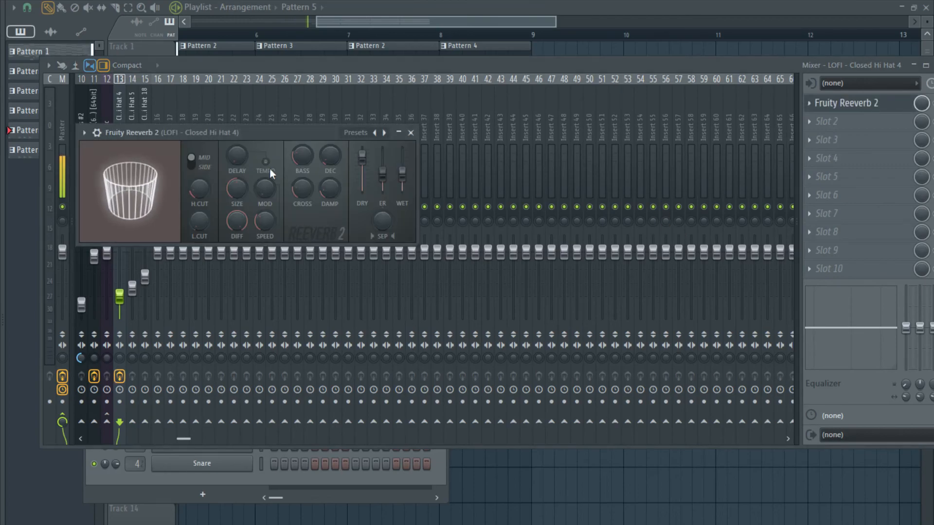
pyautogui.moveTo(402, 173); pyautogui.dragTo(402, 181)
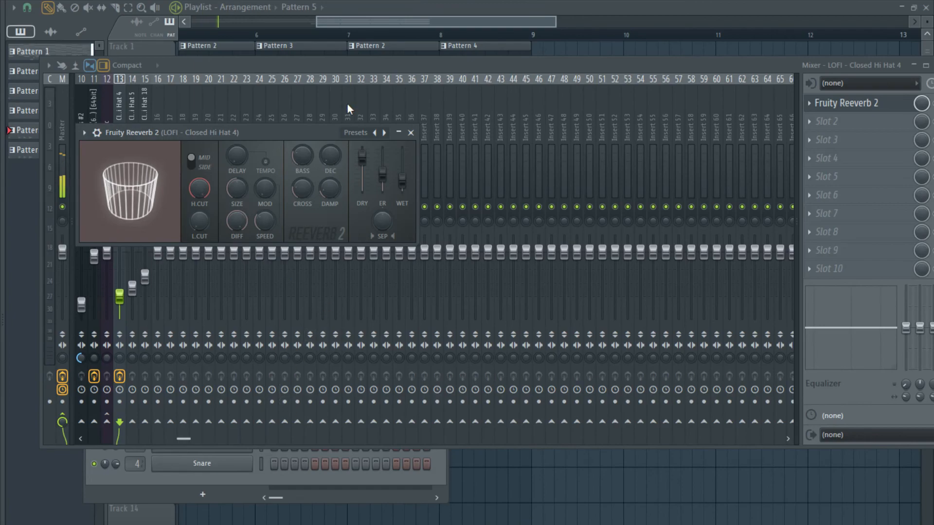
pyautogui.click(376, 24)
pyautogui.scroll(-5, 319, 175)
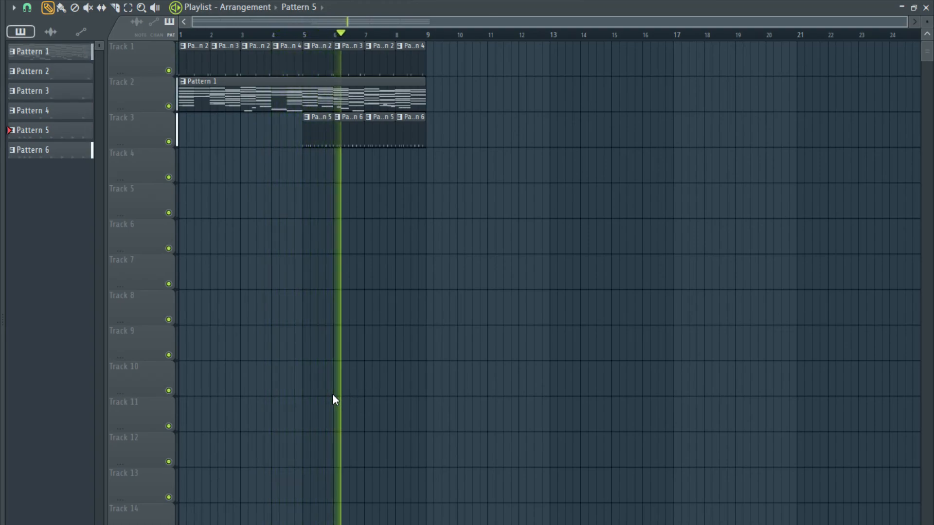
# Open the reFX Nexus beat project with twelve patterns and play through its full arrangement.
pyautogui.hotkey('alt', '1')
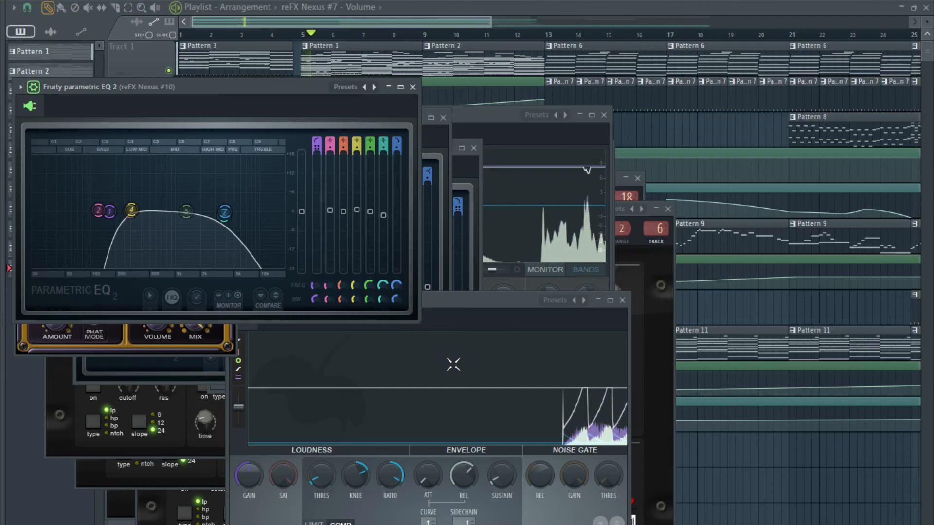
pyautogui.rightClick(396, 22)
pyautogui.scroll(-10, 399, 110)
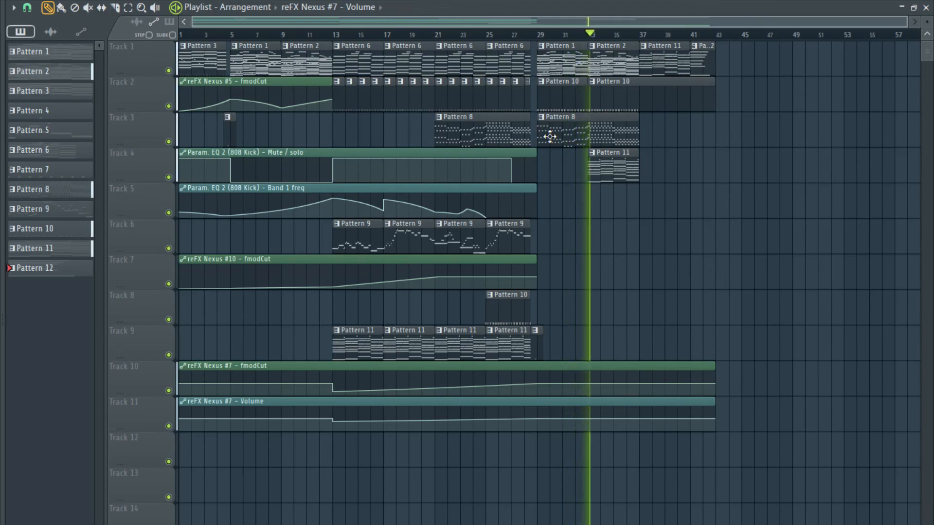
# Replay the transition from about bar 27 into bar 29 and examine the mixer levels across the instrument tracks.
pyautogui.click(523, 35)
pyautogui.press('F9')
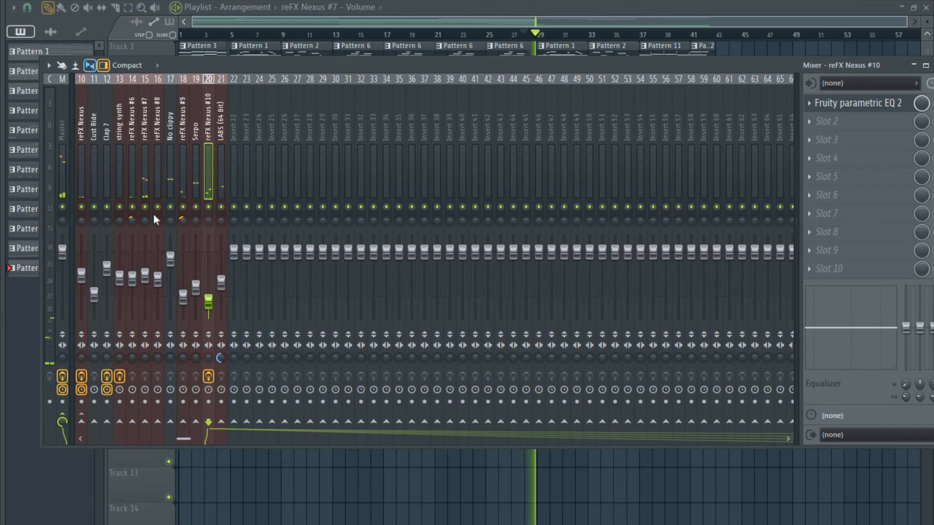
pyautogui.click(506, 35)
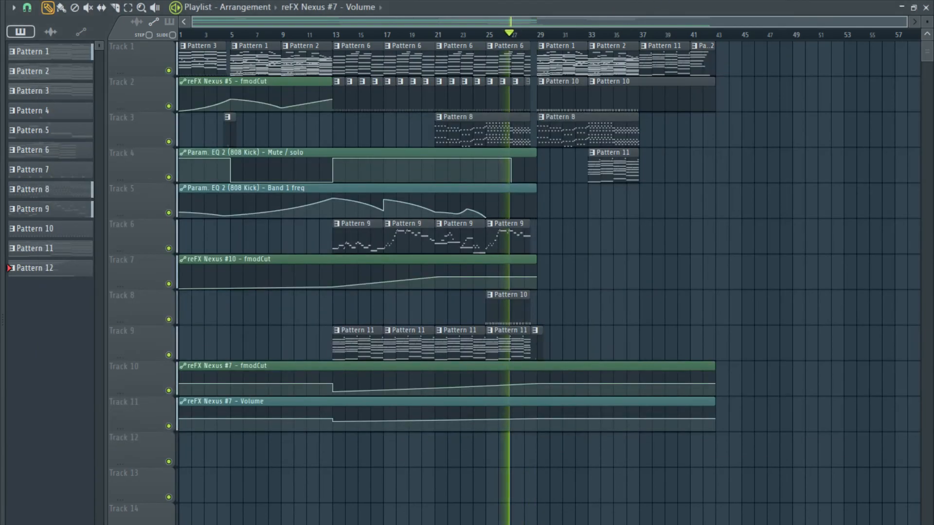
pyautogui.press('F9')
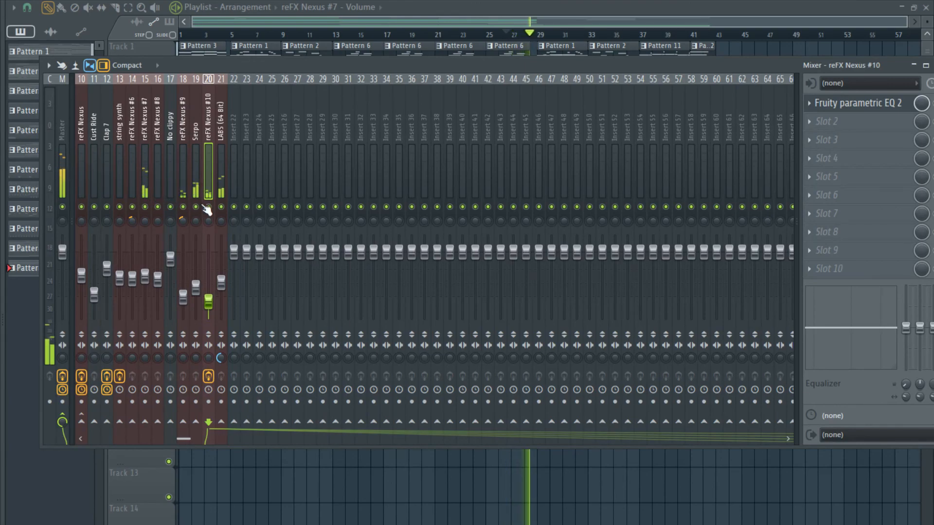
pyautogui.click(216, 180)
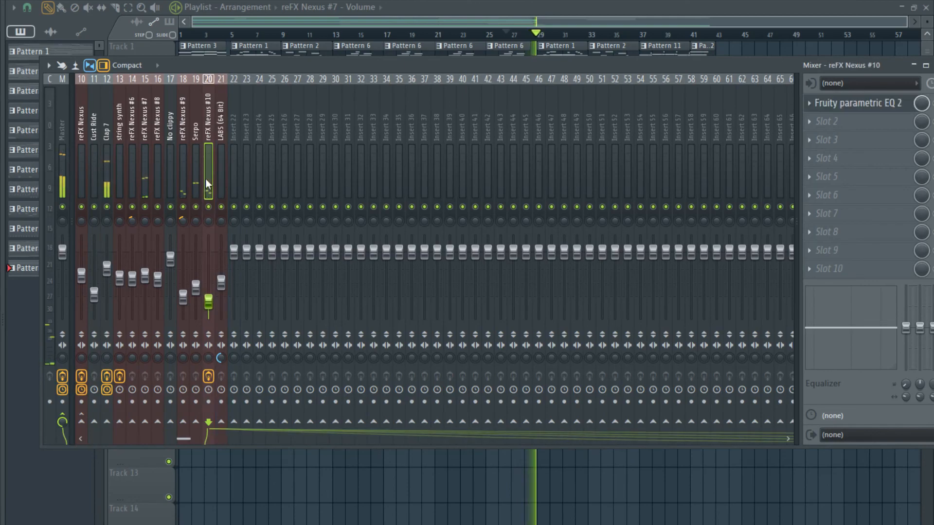
pyautogui.scroll(19, 216, 181)
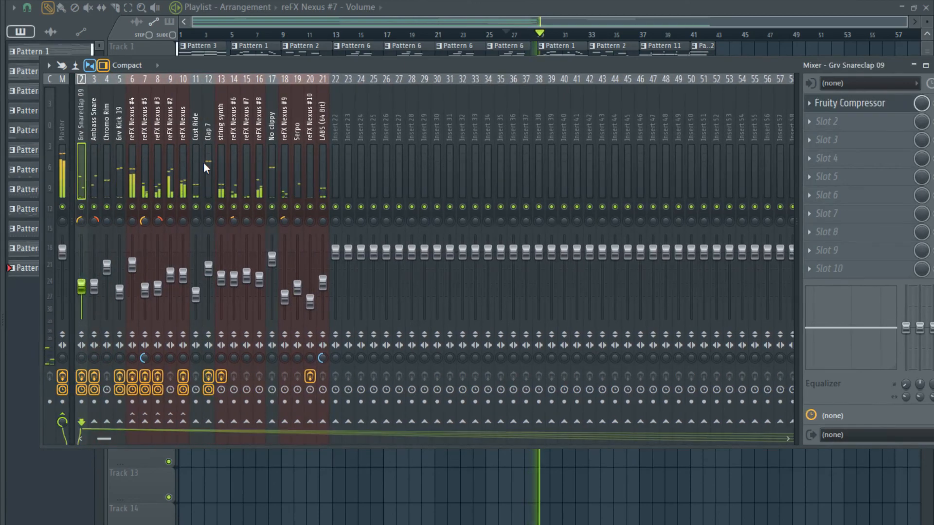
pyautogui.click(510, 36)
pyautogui.keyDown('ctrl'); pyautogui.click(506, 37); pyautogui.keyUp('ctrl')
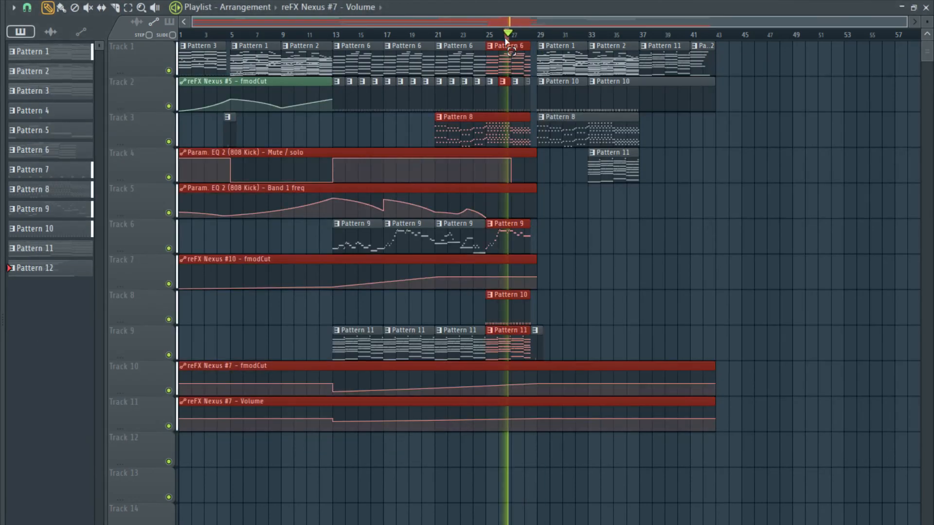
pyautogui.click(522, 92)
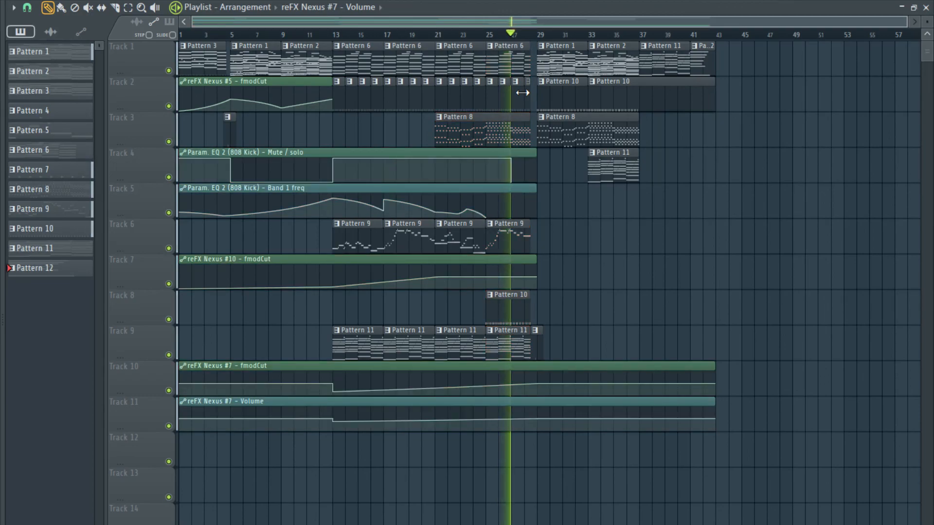
pyautogui.press('F9')
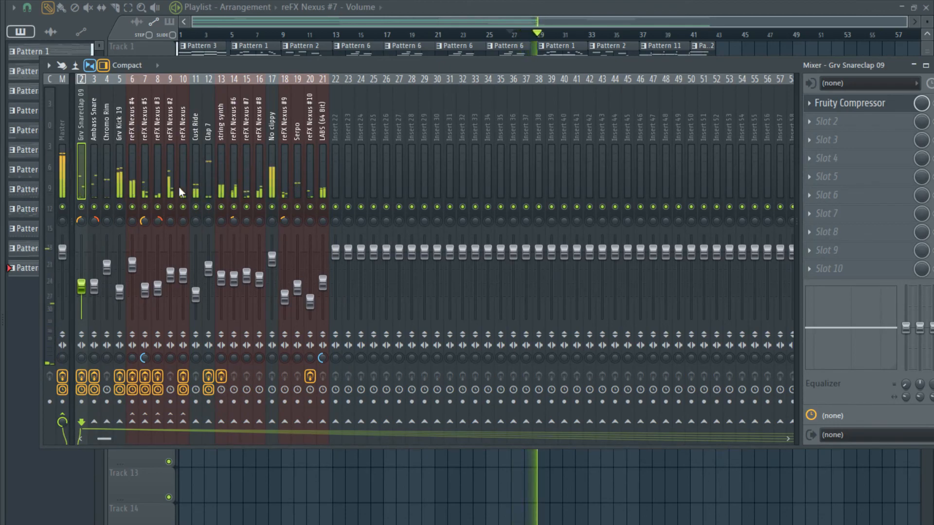
pyautogui.click(459, 22)
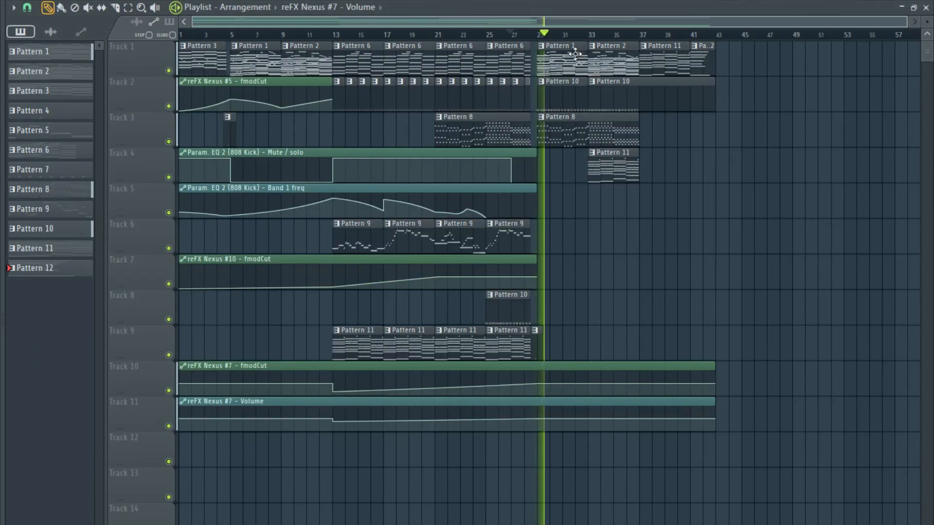
# Examine the notes and channels behind the Pattern 11, Pattern 6, Pattern 8 and Pattern 9 clips while the arrangement plays.
pyautogui.doubleClick(510, 343)
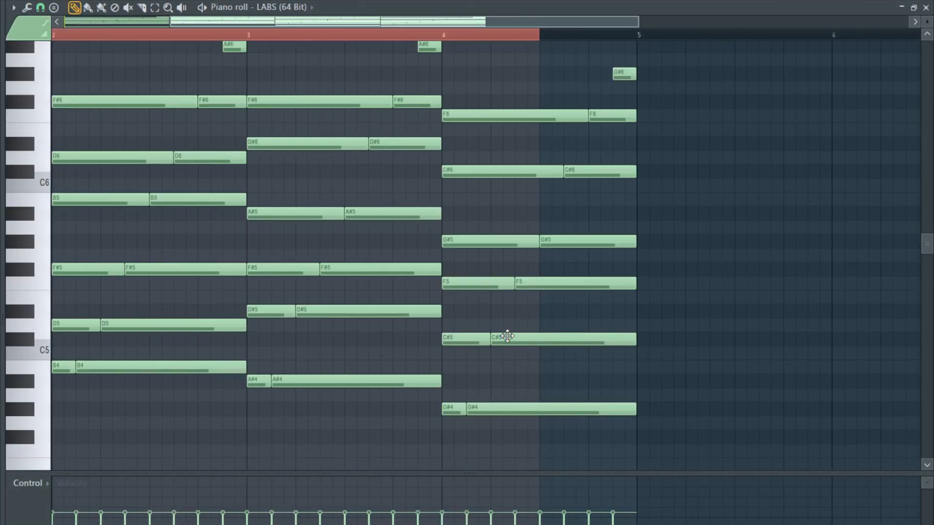
pyautogui.press('Escape')
pyautogui.scroll(-3, 276, 312)
pyautogui.click(494, 73)
pyautogui.scroll(3, 329, 313)
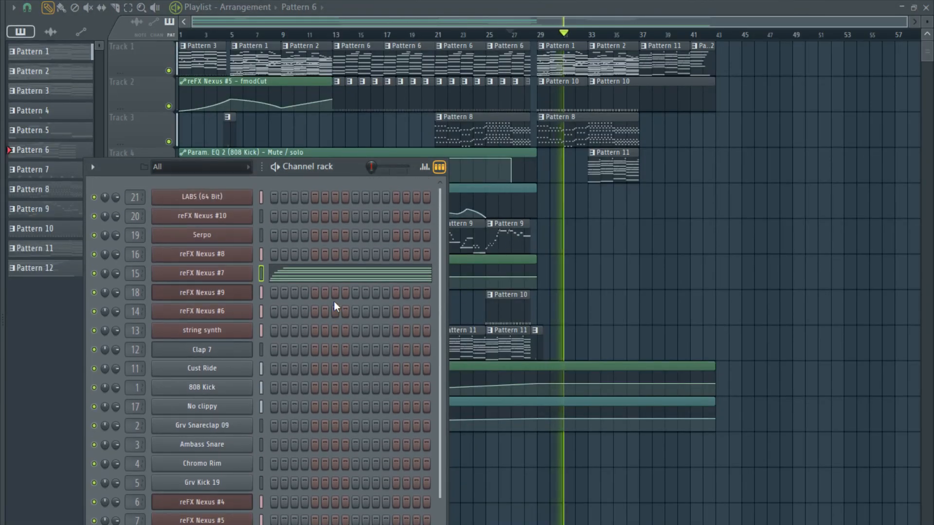
pyautogui.doubleClick(547, 142)
pyautogui.press('Escape')
pyautogui.scroll(-3, 356, 367)
pyautogui.click(501, 241)
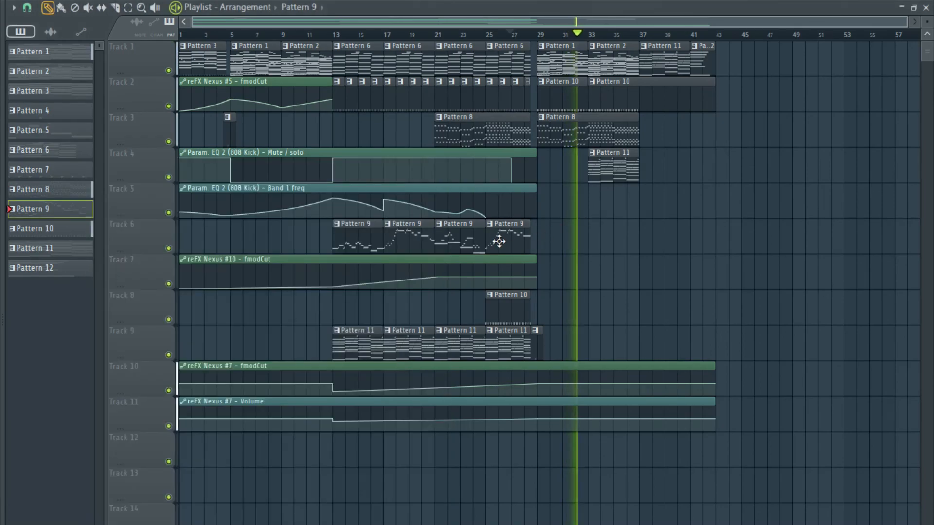
# Replay the arrangement from about bar 26 and examine the channels used by the Pattern 6 clip on Track 1.
pyautogui.scroll(3, 343, 384)
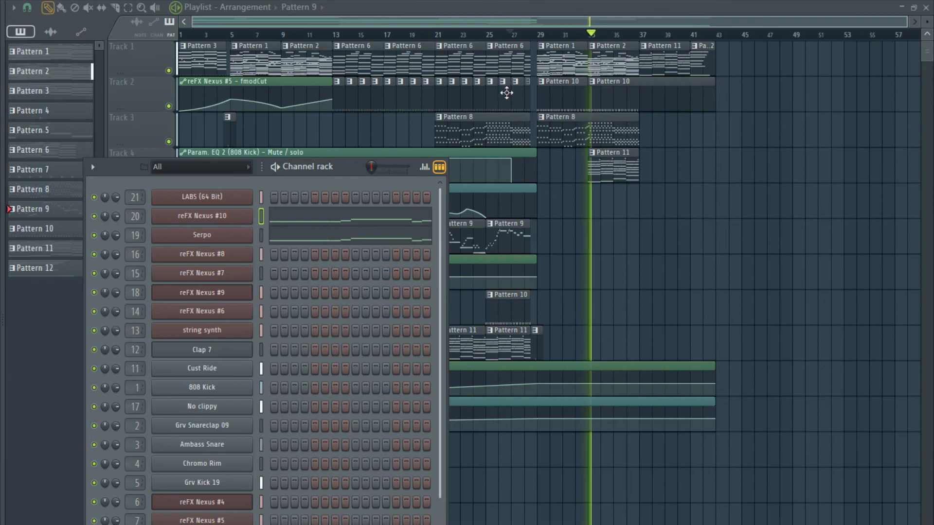
pyautogui.click(499, 28)
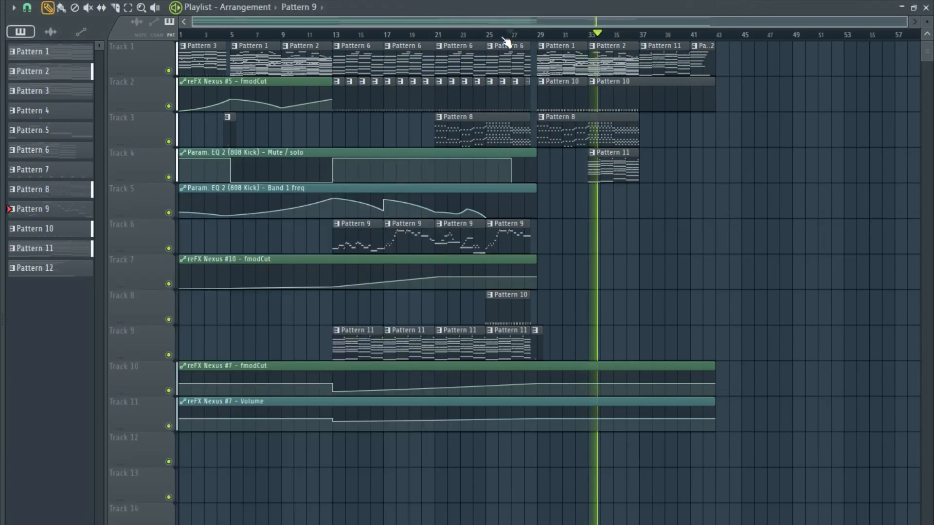
pyautogui.click(502, 35)
pyautogui.scroll(3, 502, 141)
pyautogui.scroll(2, 502, 141)
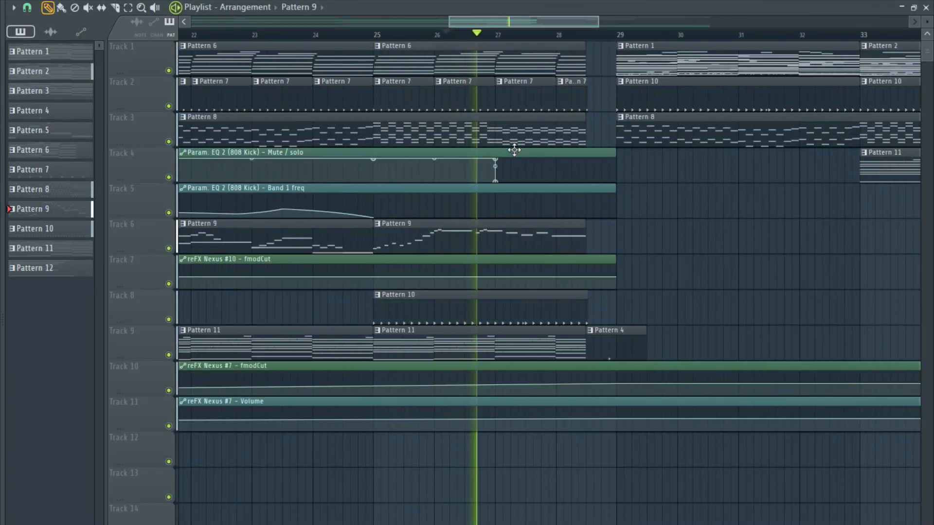
pyautogui.doubleClick(513, 69)
pyautogui.press('Escape')
pyautogui.scroll(-3, 348, 302)
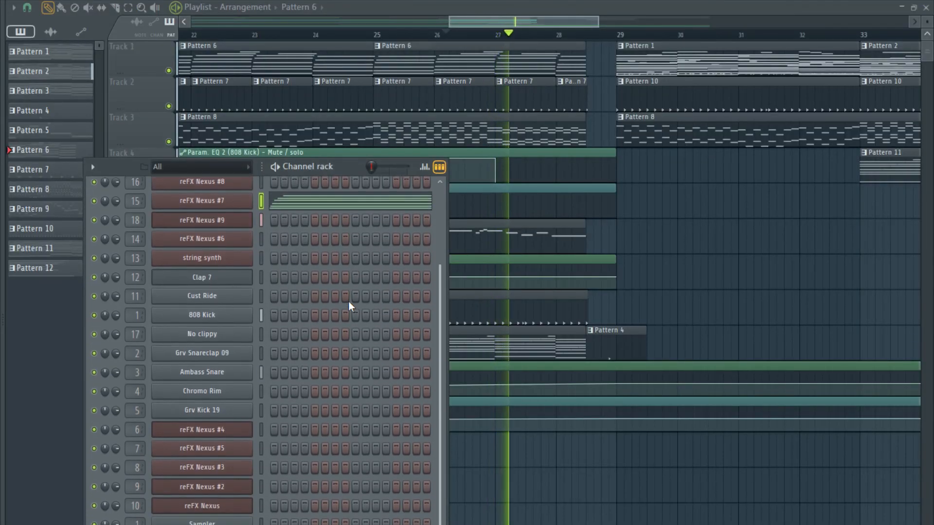
pyautogui.scroll(2, 349, 303)
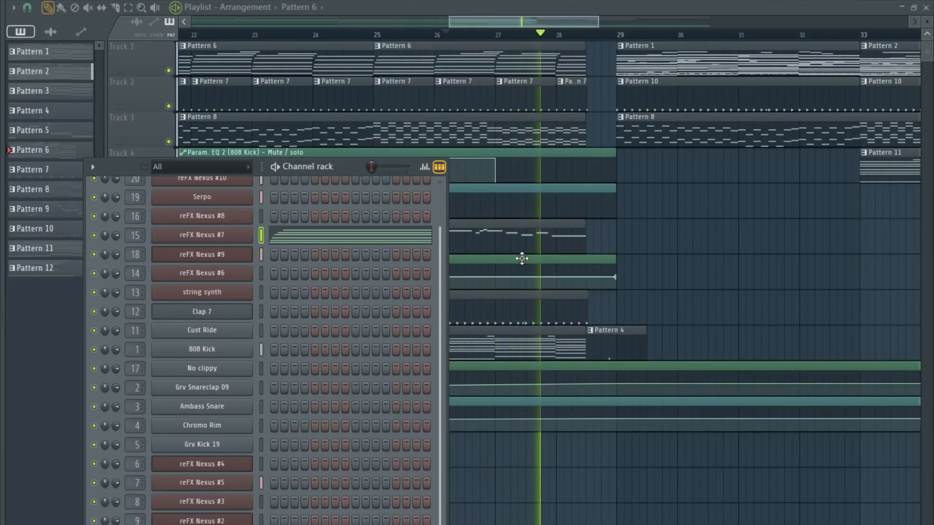
# Examine the channels behind the Pattern 9 clip on Track 6 while the transition plays.
pyautogui.doubleClick(530, 245)
pyautogui.press('Escape')
pyautogui.scroll(2, 311, 354)
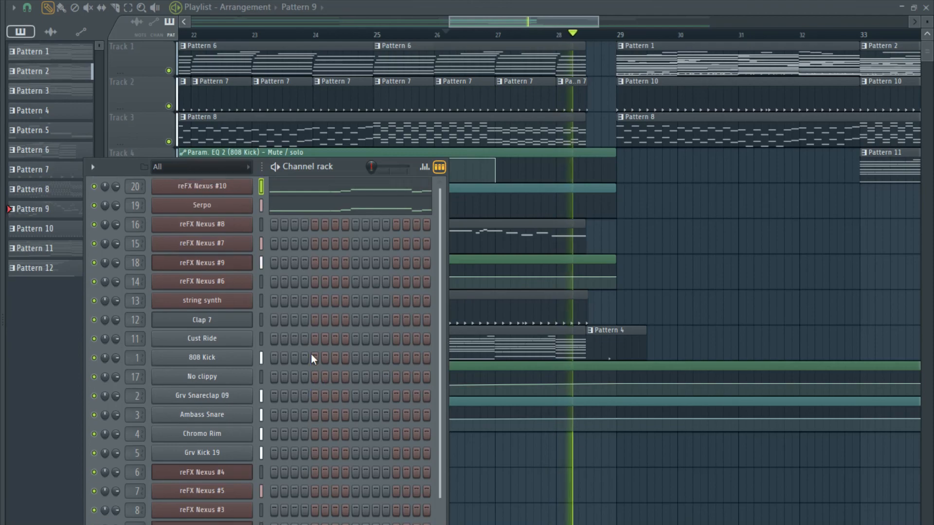
pyautogui.scroll(-6, 310, 353)
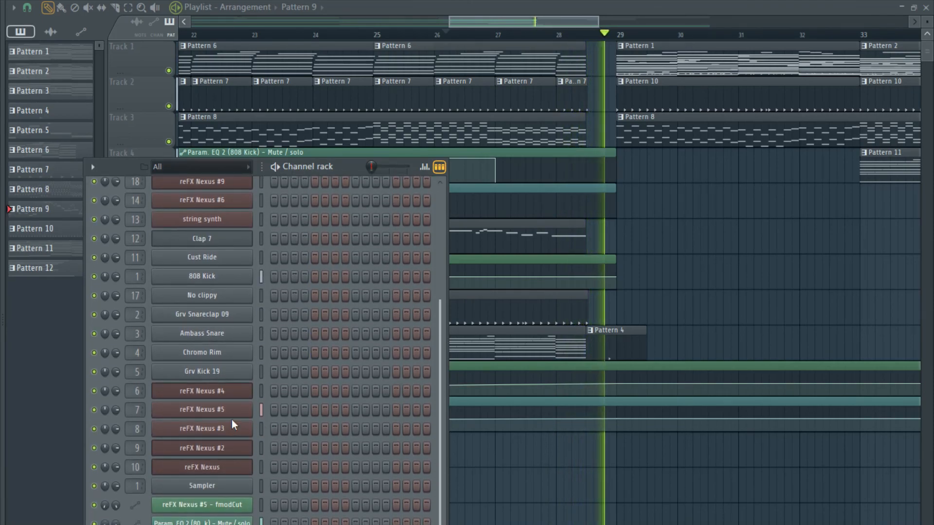
# Replay the section from about bar 26 and examine the 808 Kick notes in the Pattern 7 clips on Track 2.
pyautogui.press('space')
pyautogui.press('space')
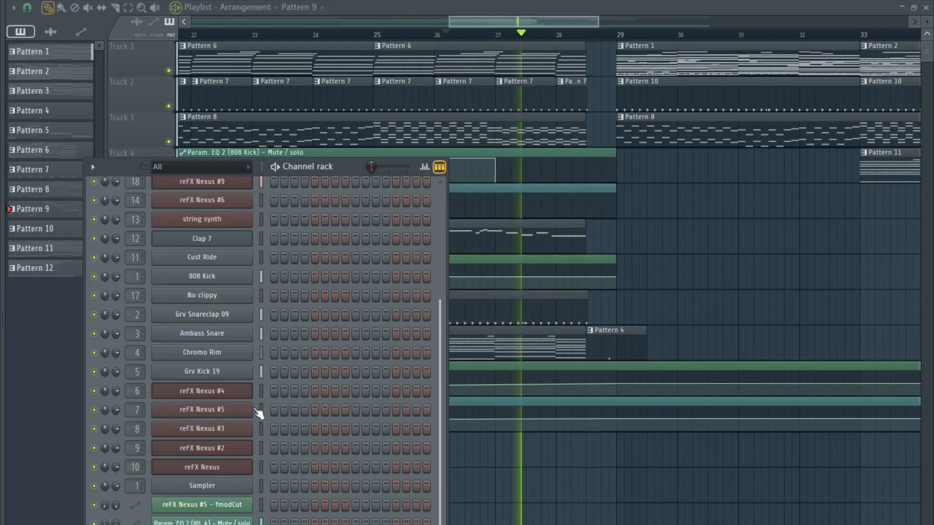
pyautogui.press('space')
pyautogui.doubleClick(534, 100)
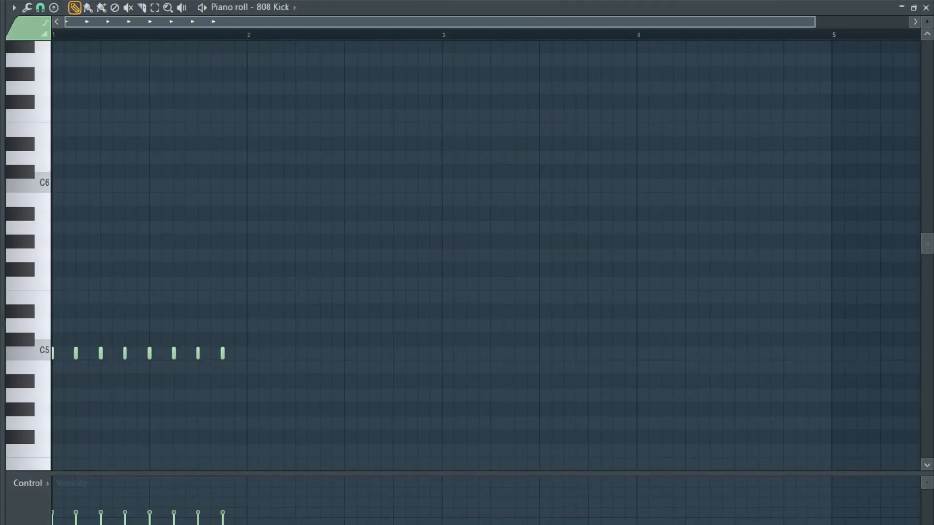
pyautogui.press('Escape')
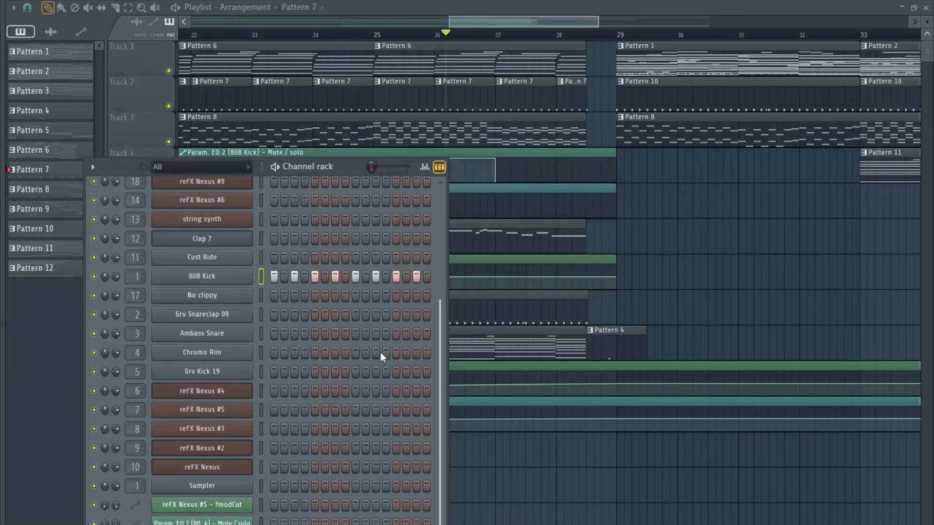
pyautogui.press('space')
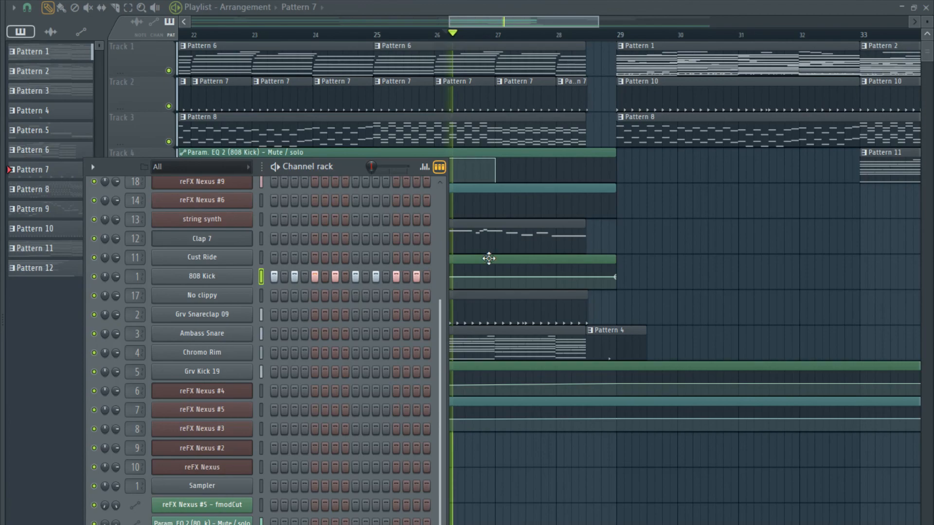
# Examine the Grv Snareclap 09 notes and the other drum channels in the Pattern 10 clip on Track 8.
pyautogui.click(520, 245)
pyautogui.scroll(-2, 517, 258)
pyautogui.scroll(2, 513, 293)
pyautogui.scroll(-2, 513, 293)
pyautogui.doubleClick(490, 250)
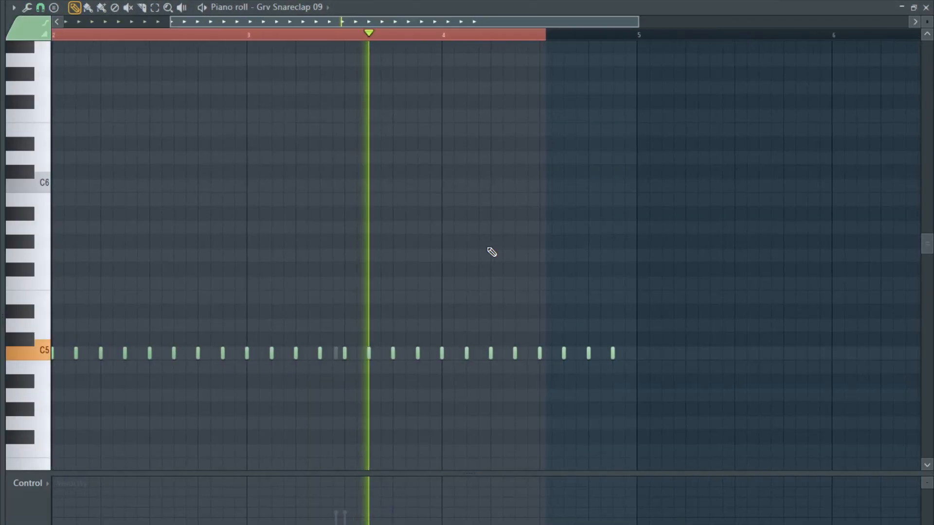
pyautogui.press('Escape')
pyautogui.scroll(3, 290, 405)
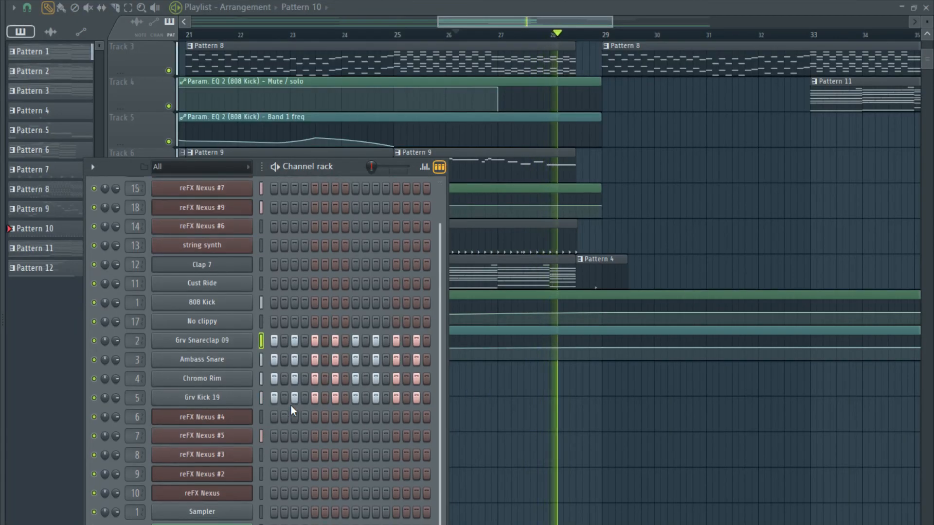
# Examine the channels behind the Pattern 9 and Pattern 11 clips ending before bar 29 and review the surrounding automation clips.
pyautogui.click(525, 174)
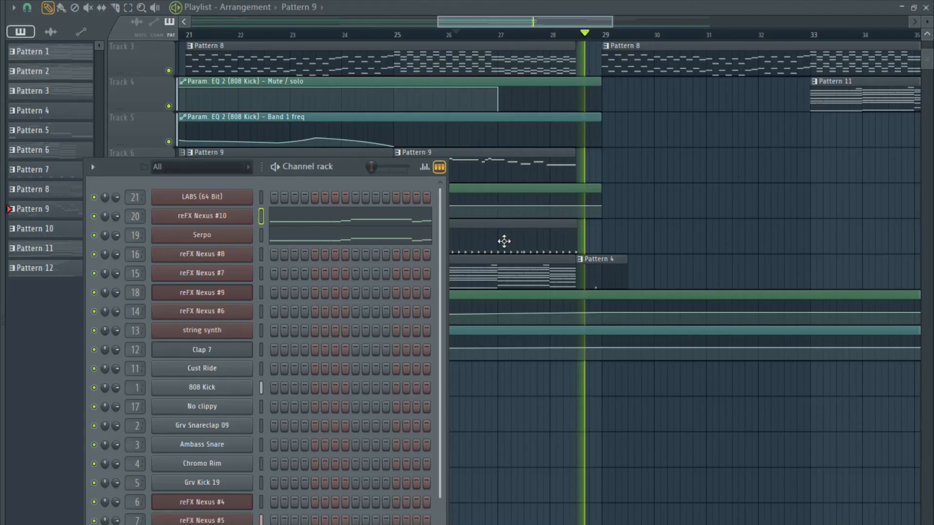
pyautogui.scroll(-1, 507, 225)
pyautogui.scroll(-1, 356, 352)
pyautogui.doubleClick(538, 239)
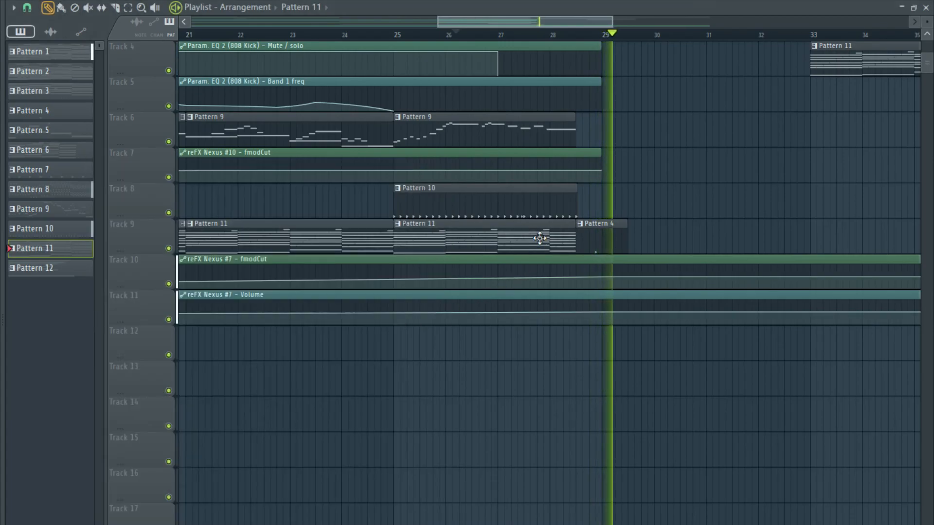
pyautogui.scroll(-1, 365, 388)
pyautogui.scroll(2, 366, 388)
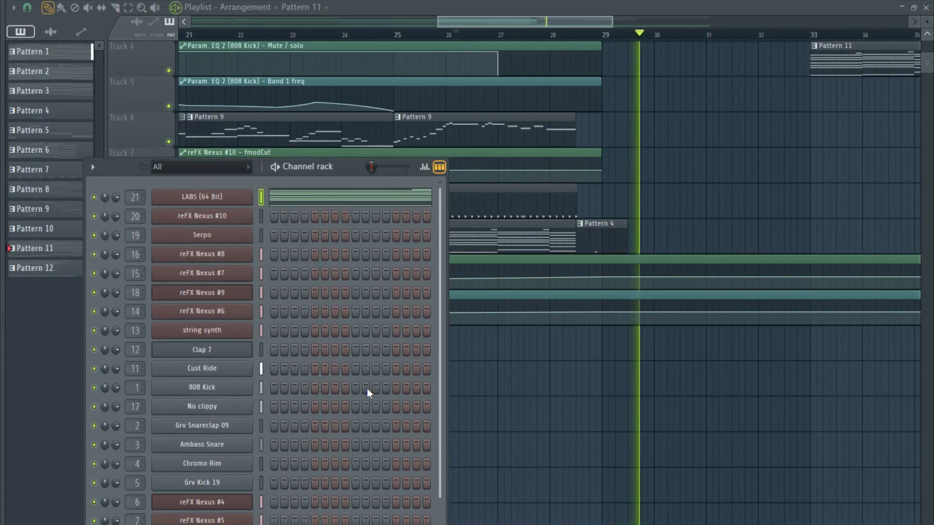
pyautogui.click(540, 144)
pyautogui.scroll(3, 540, 161)
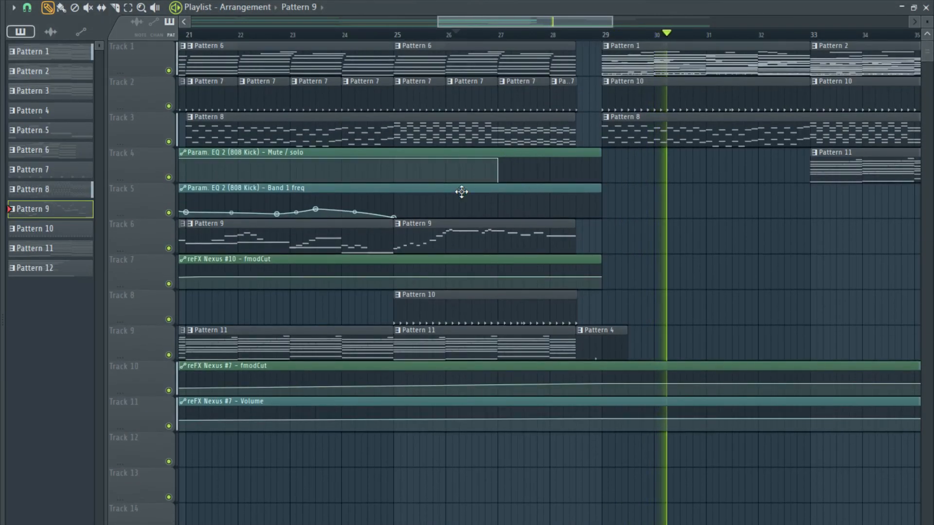
pyautogui.scroll(-4, 459, 207)
pyautogui.scroll(-3, 516, 248)
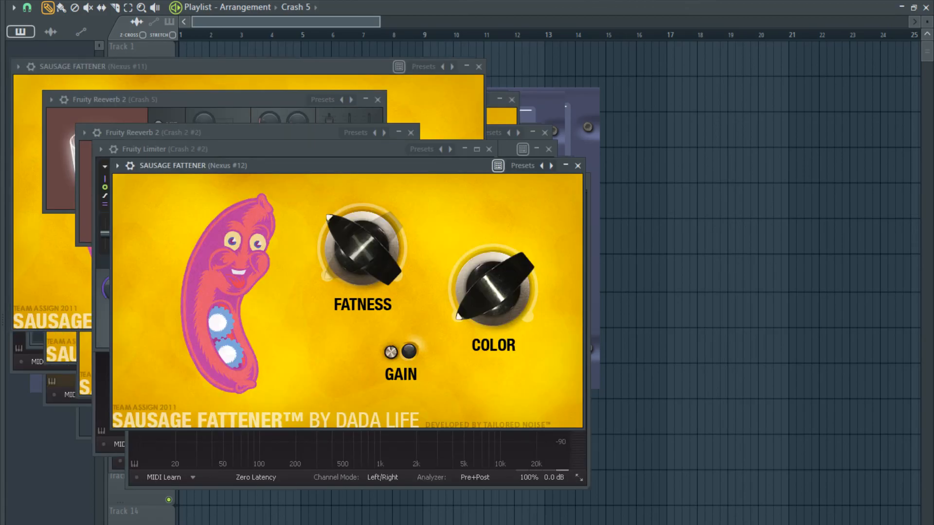
# Play the beat project with the Farfisa V automation from about bar 2 and look over its arrangement across all tracks.
pyautogui.click(218, 32)
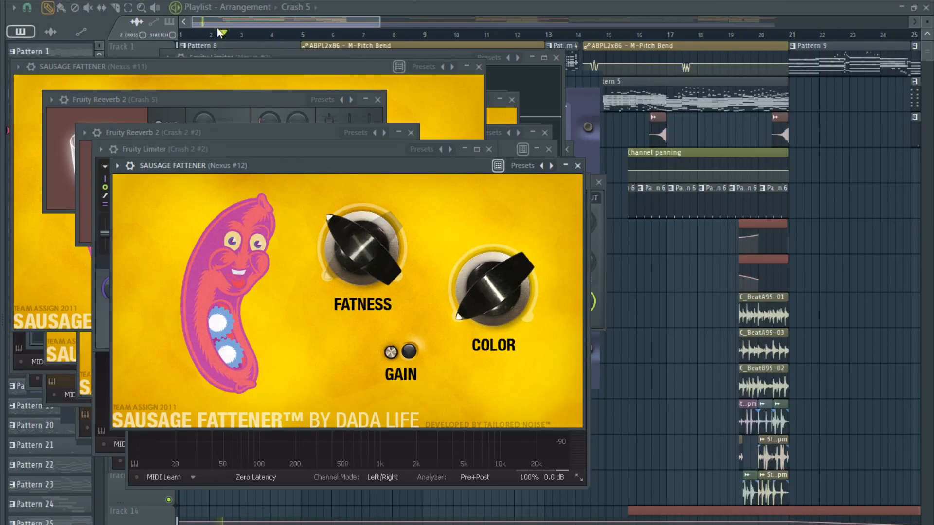
pyautogui.scroll(4, 231, 57)
pyautogui.scroll(-8, 232, 56)
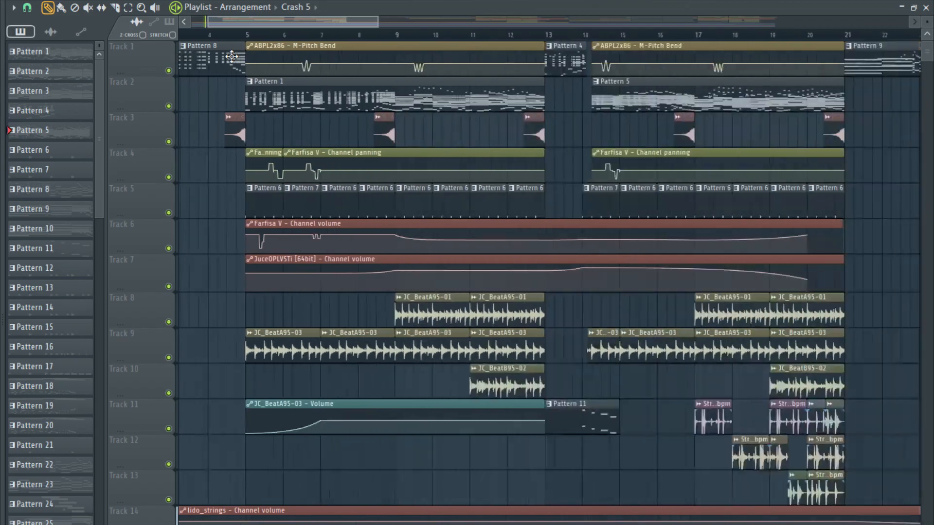
pyautogui.scroll(-1, 233, 59)
pyautogui.scroll(-6, 232, 65)
pyautogui.scroll(4, 232, 65)
pyautogui.scroll(4, 232, 66)
pyautogui.scroll(4, 209, 88)
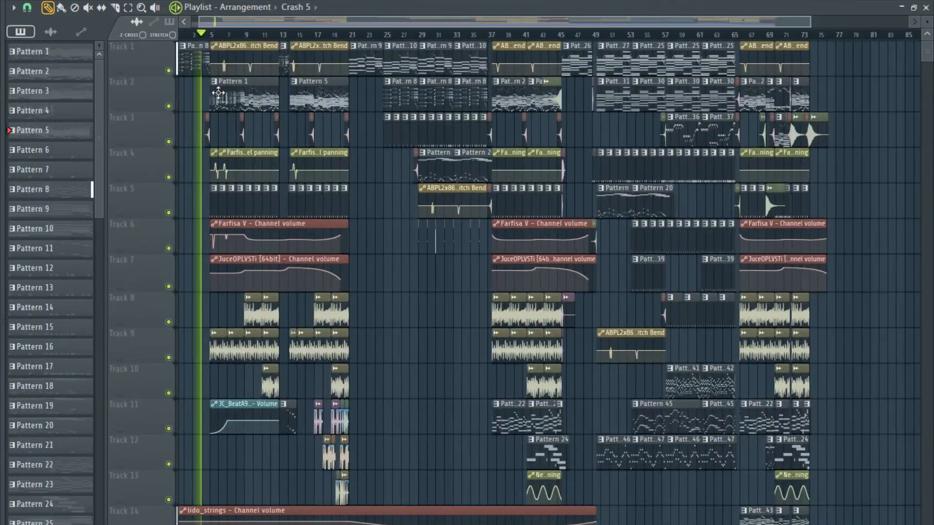
pyautogui.scroll(2, 207, 92)
pyautogui.scroll(-4, 202, 94)
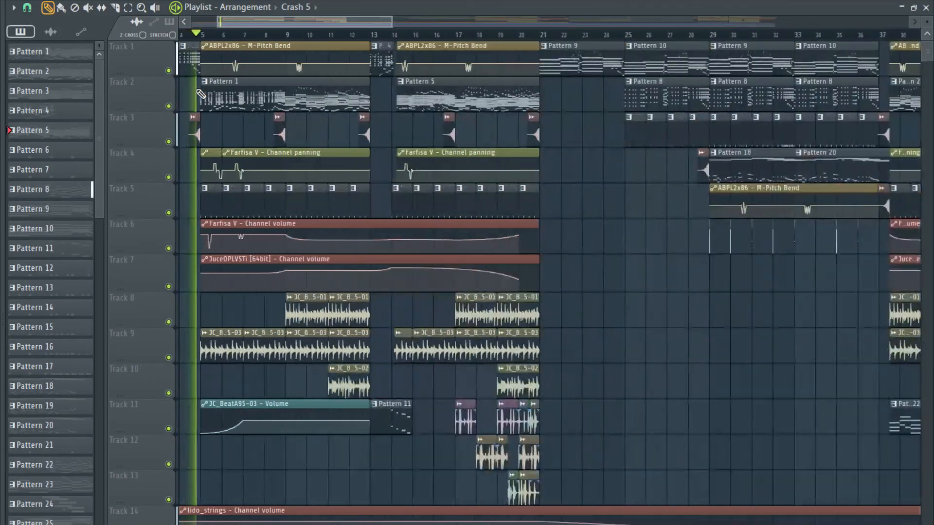
pyautogui.scroll(2, 200, 94)
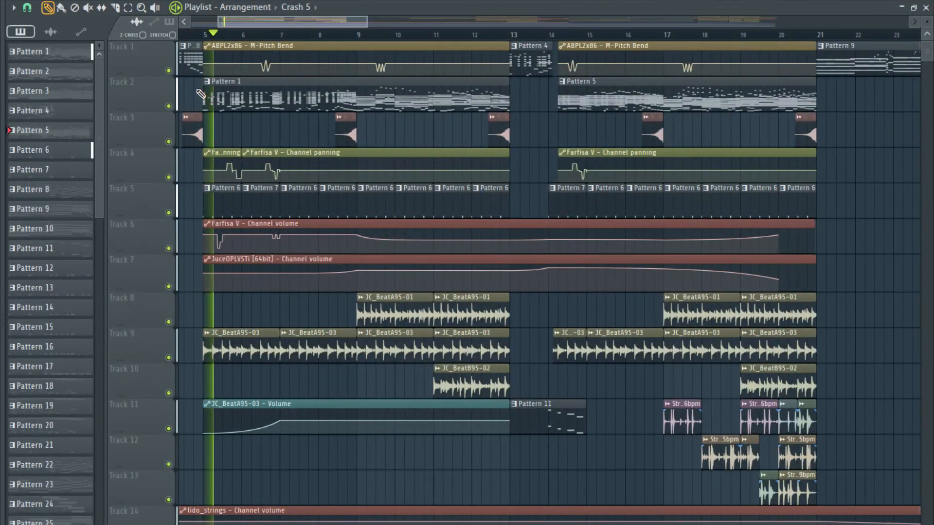
pyautogui.scroll(-2, 200, 94)
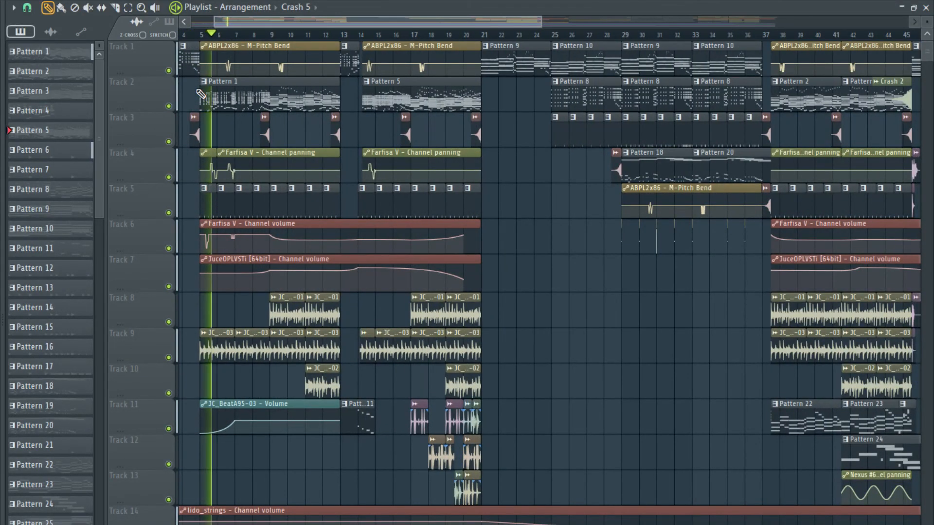